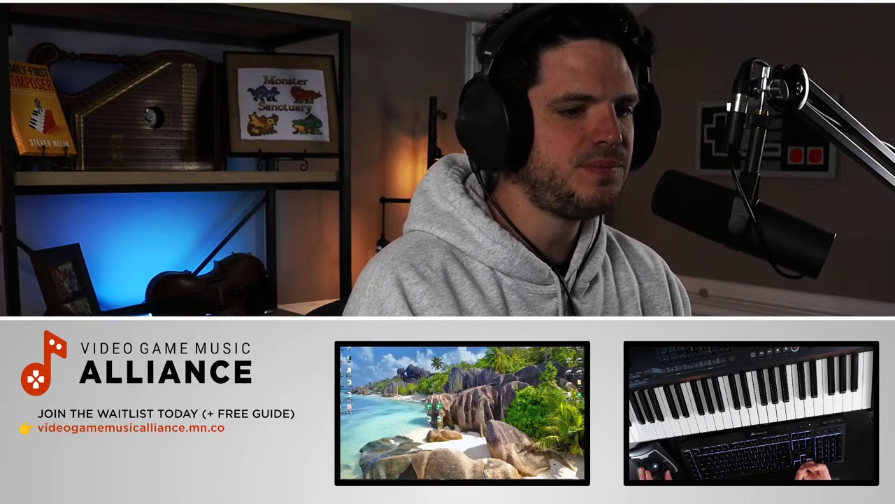
Switch to the FLIGHT project in Cubase
click(487, 471)
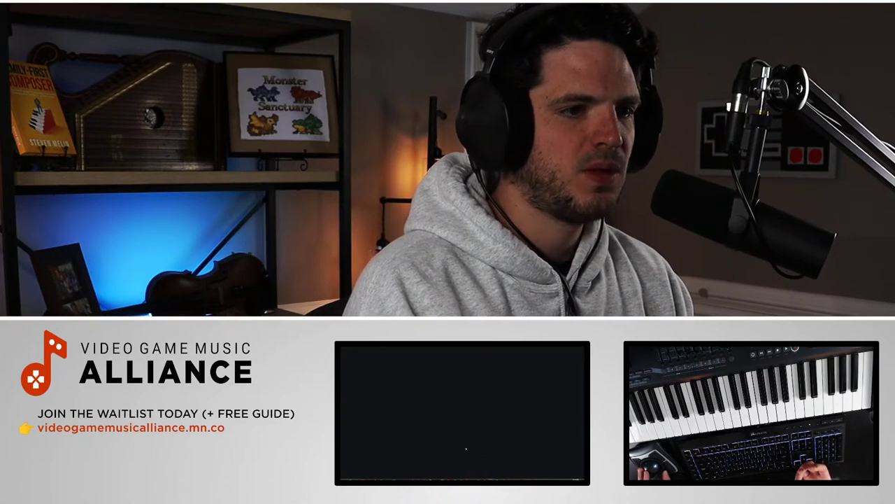
click(489, 479)
click(479, 470)
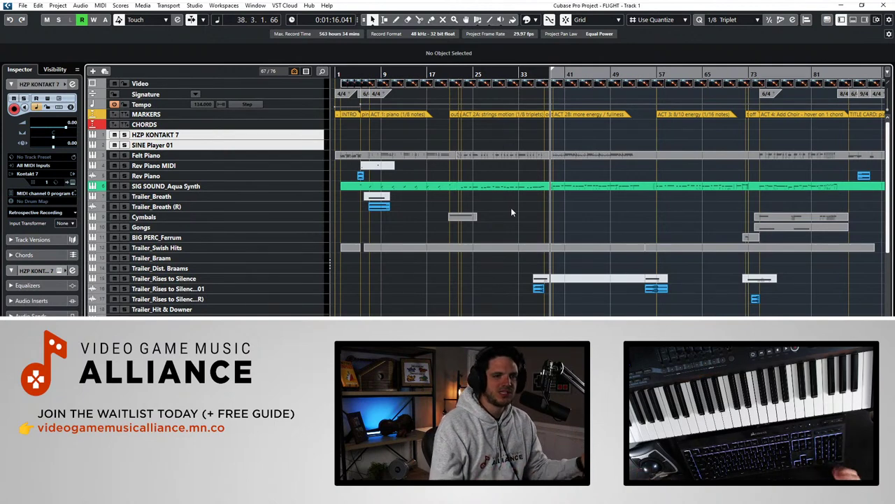
Move the project cursor back to bar 2 and select the Tempo track to review the intro's tempo and signature changes
key(KP_Subtract)
key(KP_Subtract)
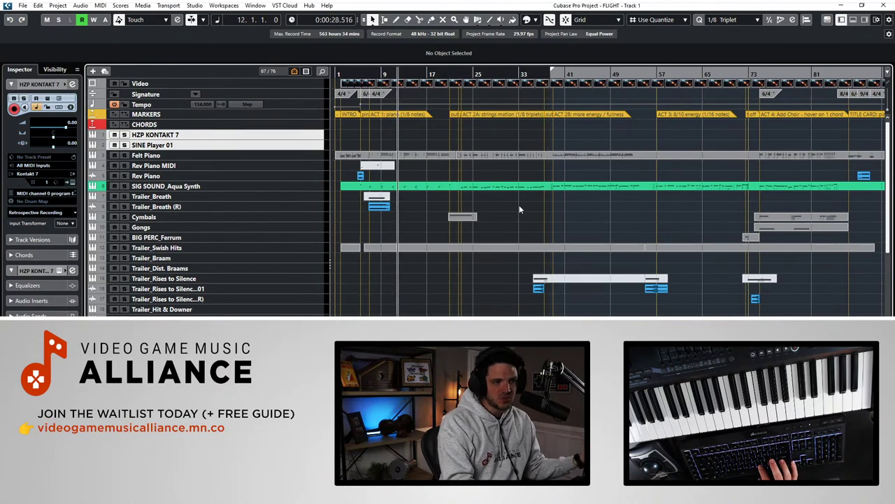
key(KP_Add)
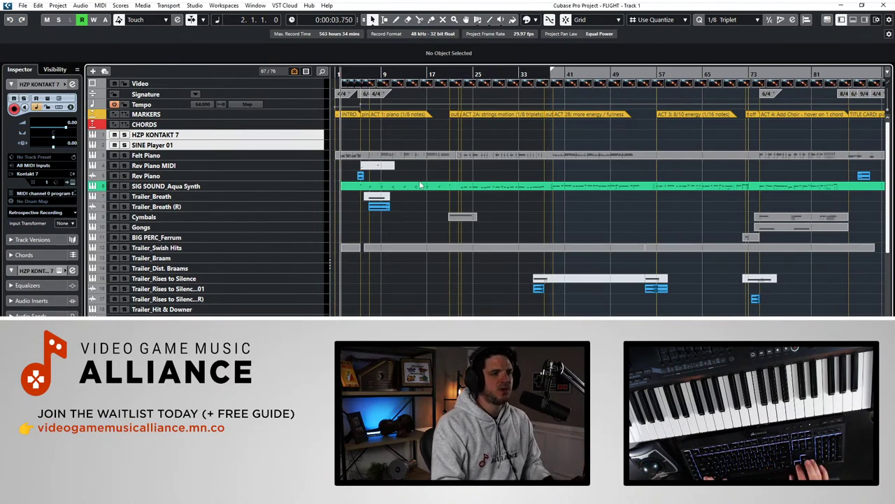
key(h)
key(h)
key(h)
key(h)
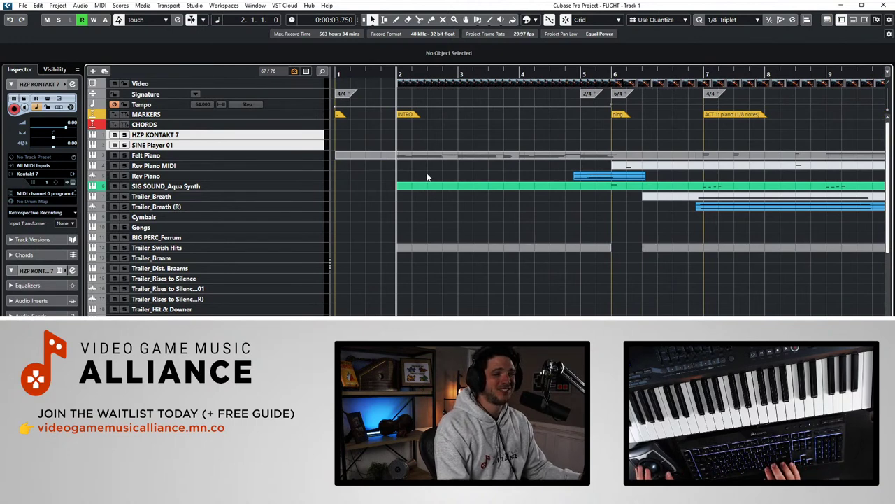
click(277, 105)
scroll(402, 133, right, 3)
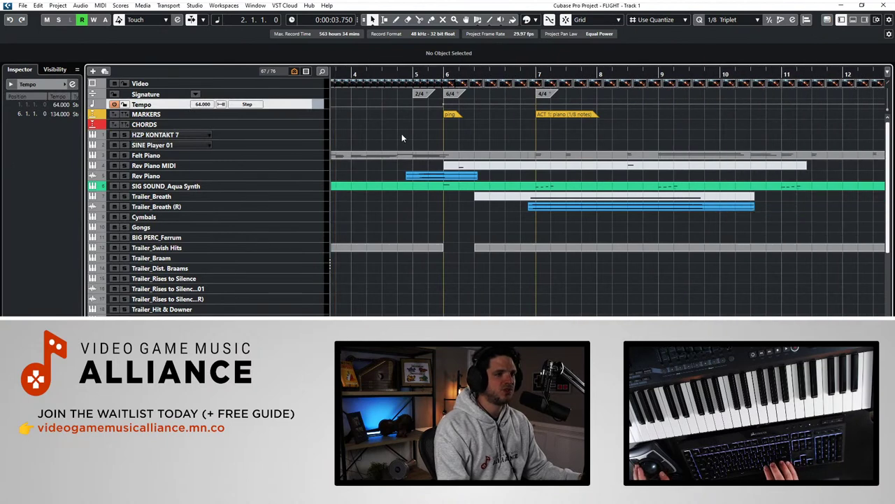
scroll(389, 140, left, 2)
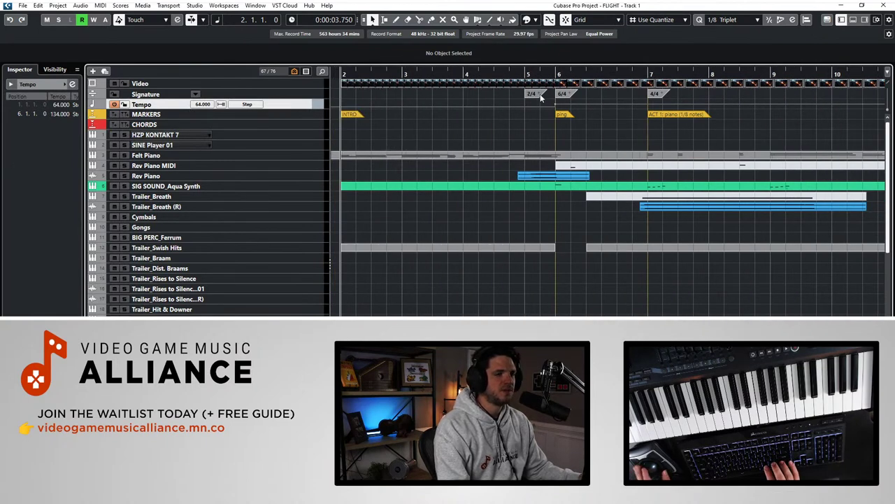
Place the project cursor at the ACT 1 marker on bar 7, and again at the ACT 2A marker on bar 23
scroll(540, 98, right, 3)
click(483, 72)
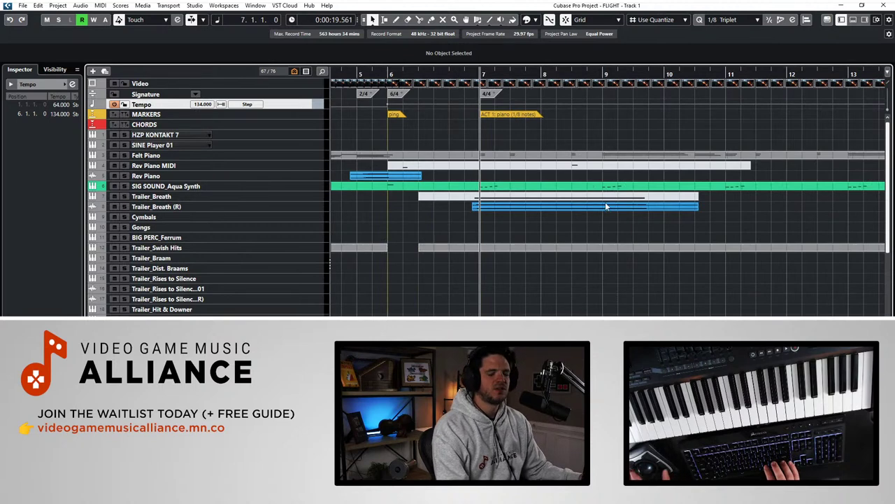
scroll(605, 201, right, 2)
key(g)
key(g)
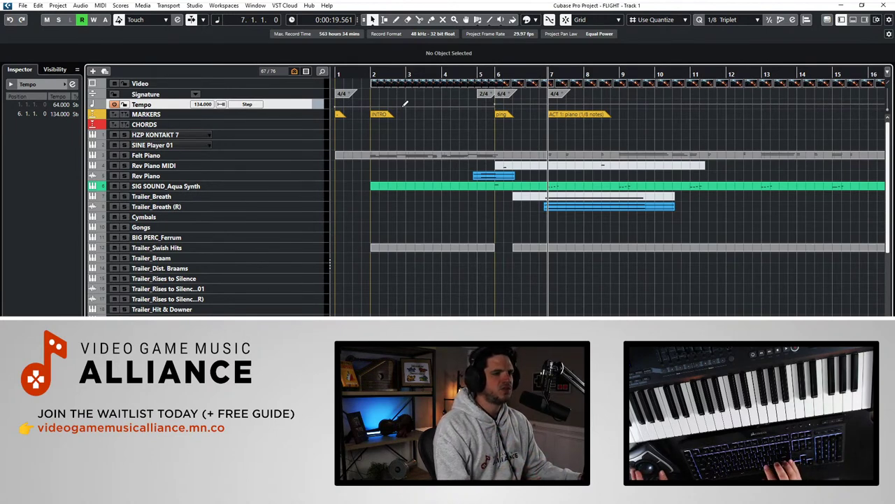
scroll(435, 155, right, 5)
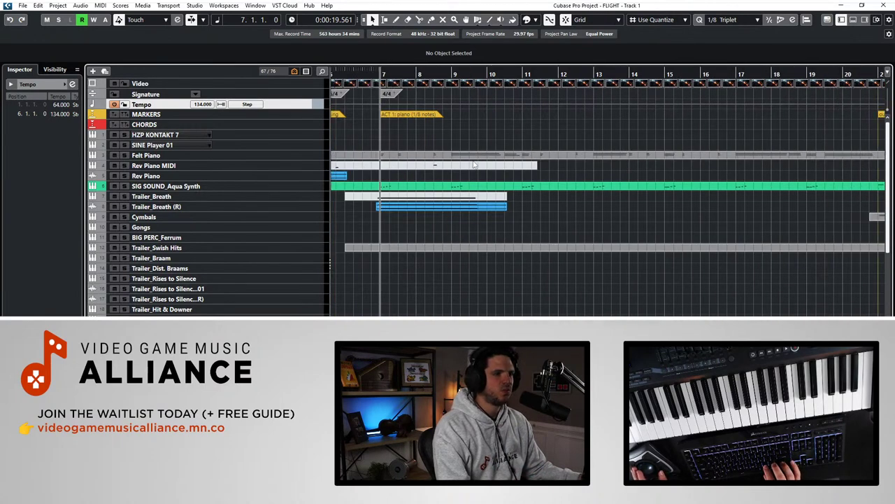
scroll(423, 114, right, 10)
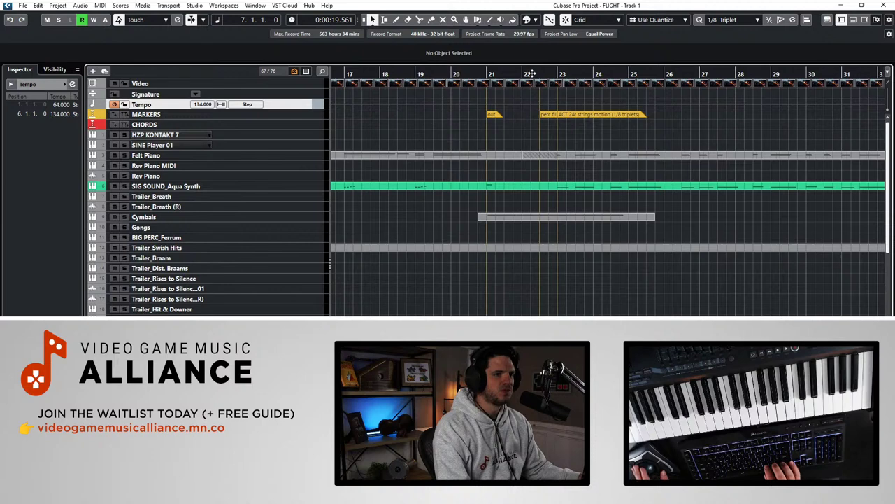
Place the project cursor at the ACT 2B marker near bar 39, and again at the ACT 3 marker on bar 57
scroll(537, 120, right, 12)
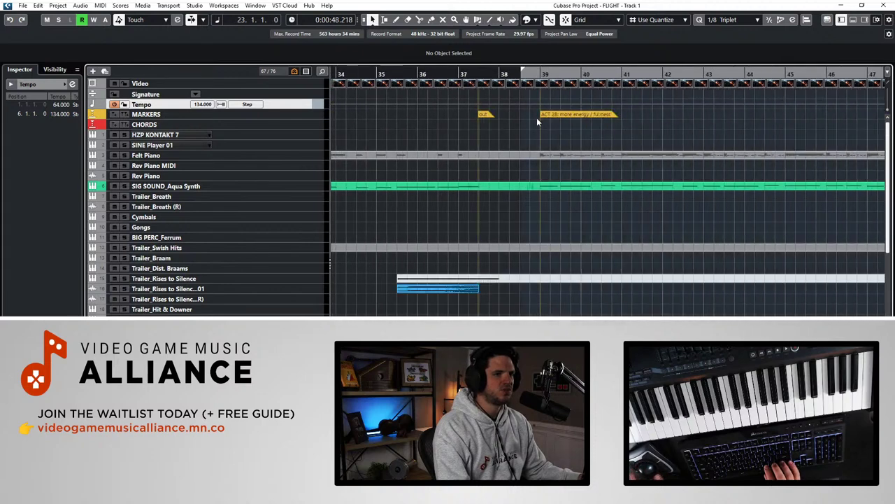
scroll(537, 121, right, 3)
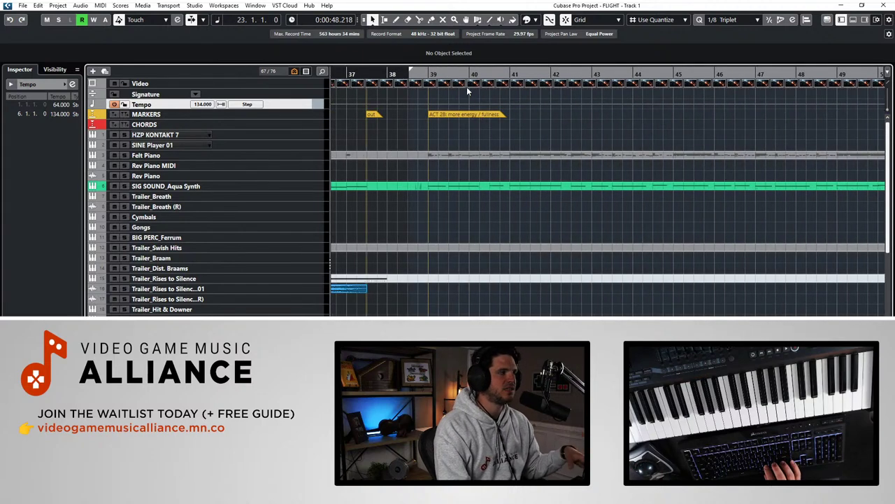
drag(452, 74, 430, 78)
scroll(441, 112, right, 10)
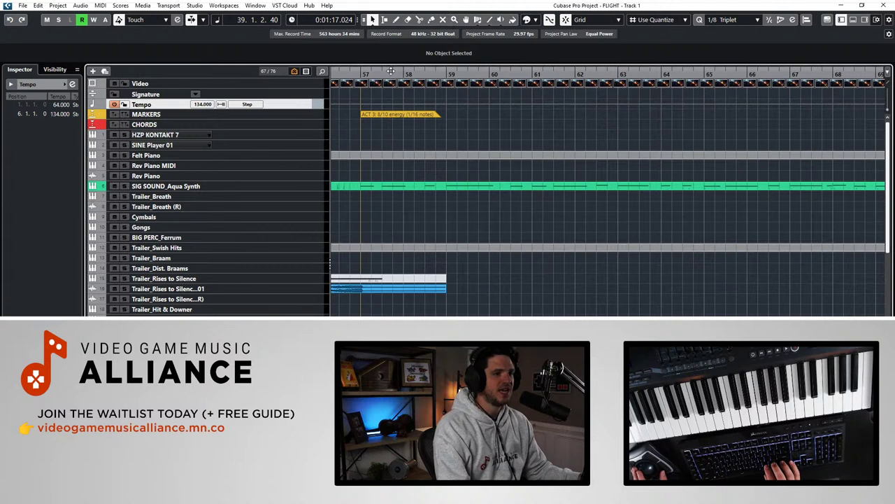
drag(390, 74, 360, 73)
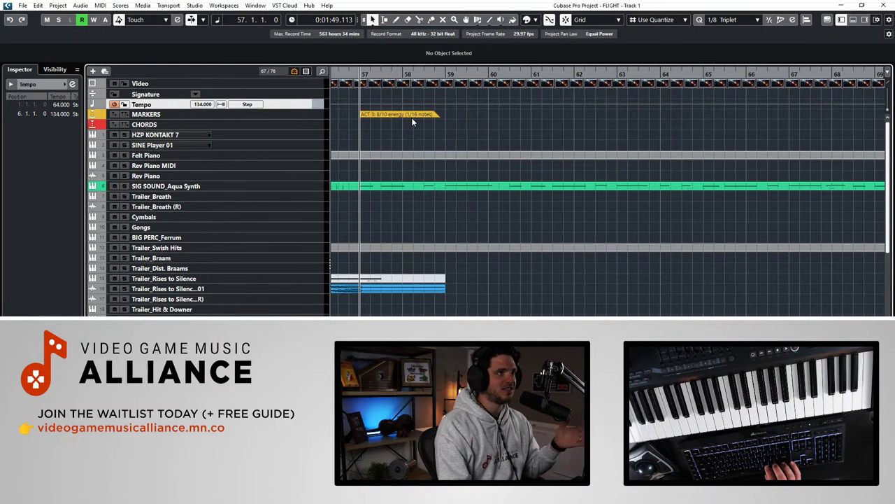
Examine the ACT 4 choir section from bar 75 up to the title card, including its markers, signature changes and parts
scroll(412, 117, right, 10)
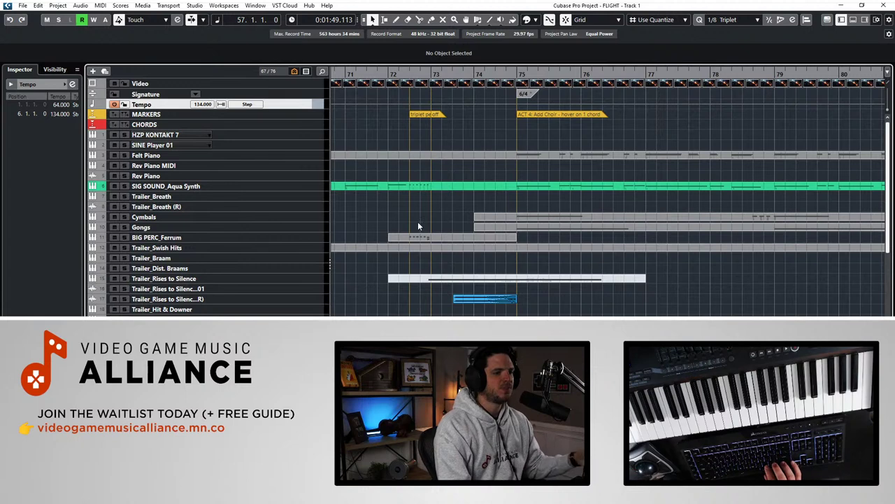
scroll(418, 187, right, 3)
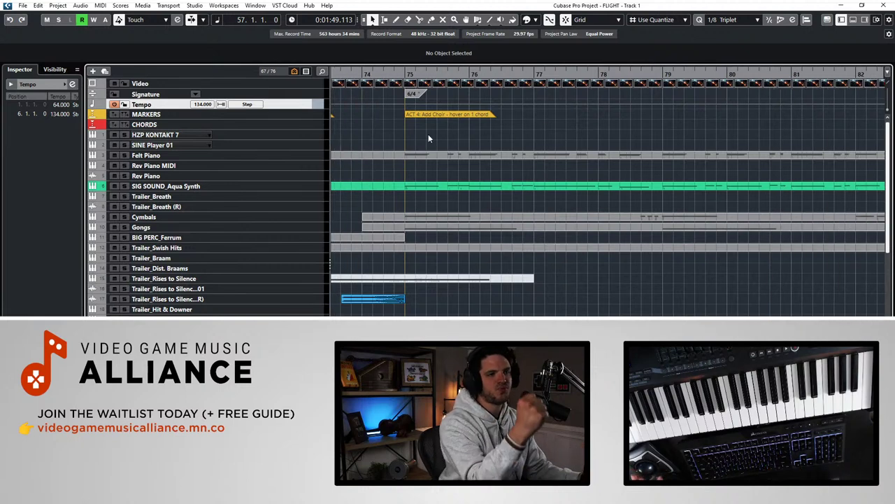
scroll(426, 133, right, 1)
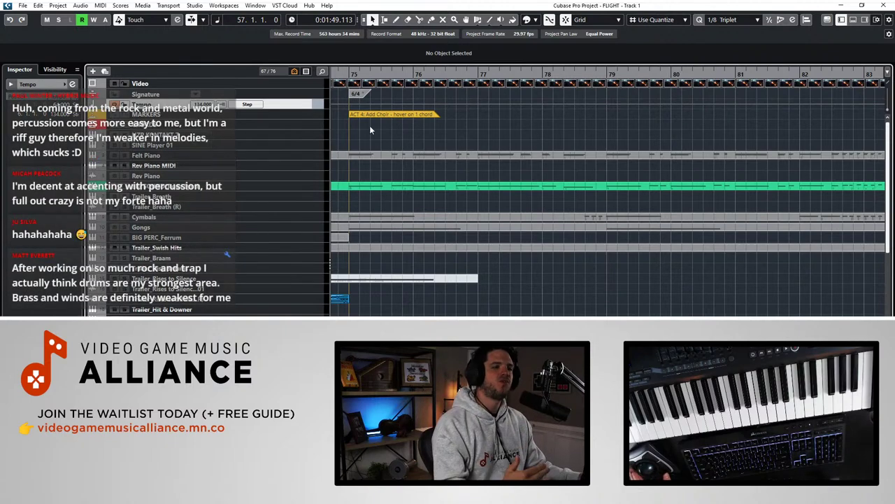
scroll(373, 163, right, 3)
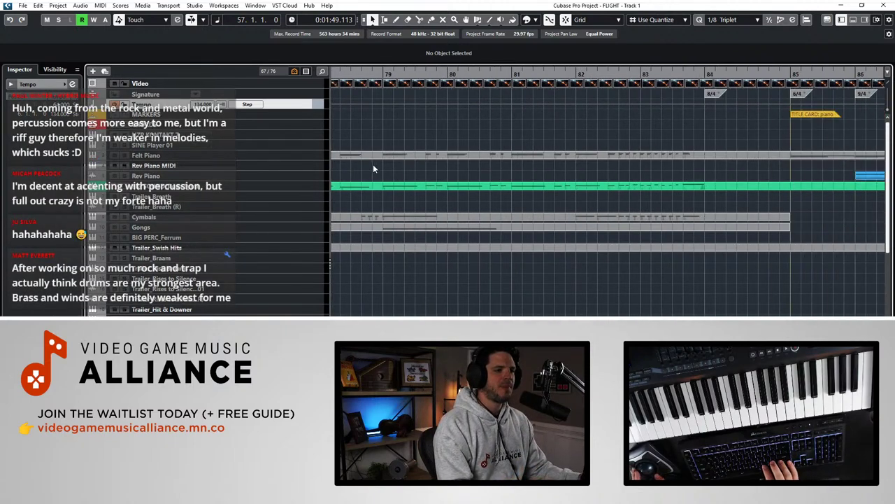
scroll(439, 138, left, 3)
scroll(482, 163, right, 3)
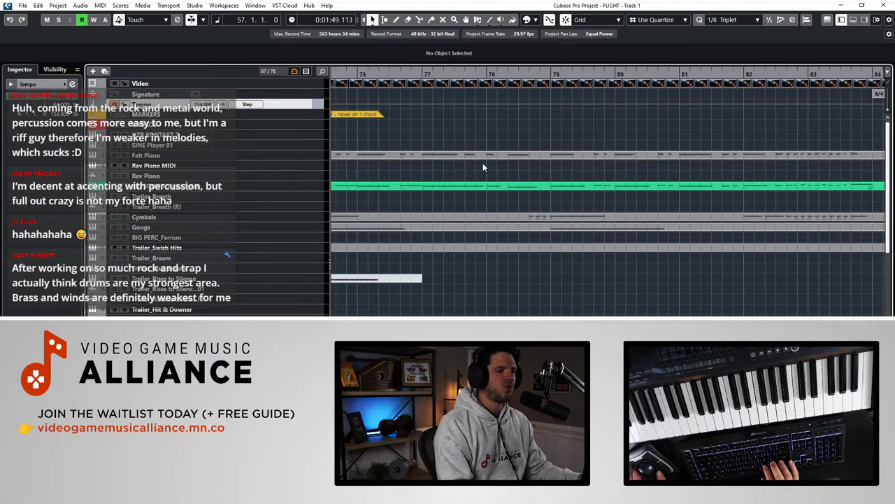
scroll(484, 161, left, 2)
scroll(356, 125, left, 3)
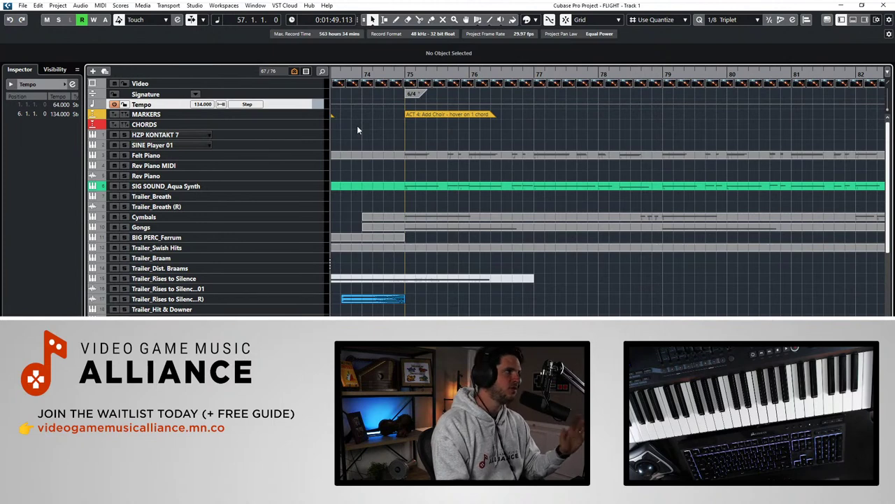
scroll(389, 115, right, 1)
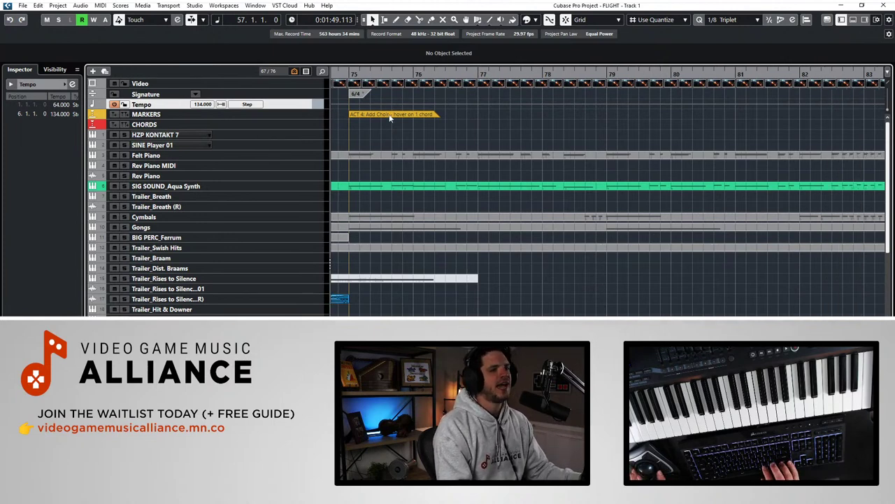
scroll(389, 114, left, 1)
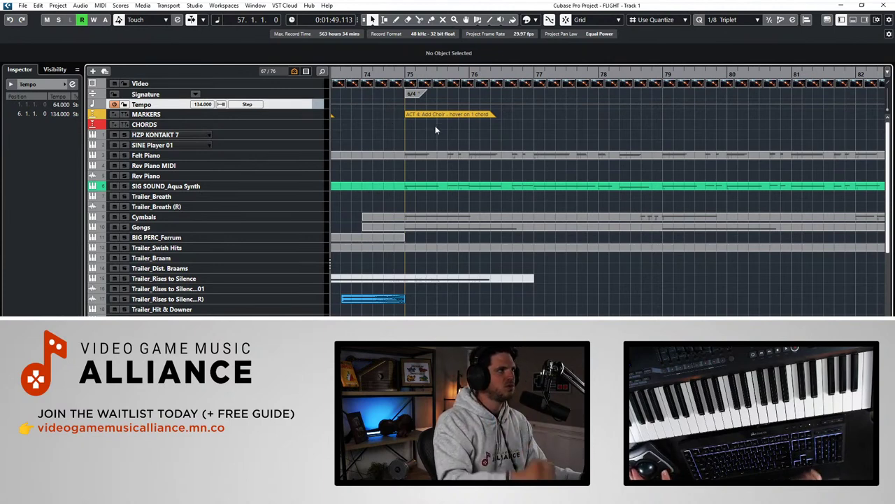
scroll(495, 144, right, 5)
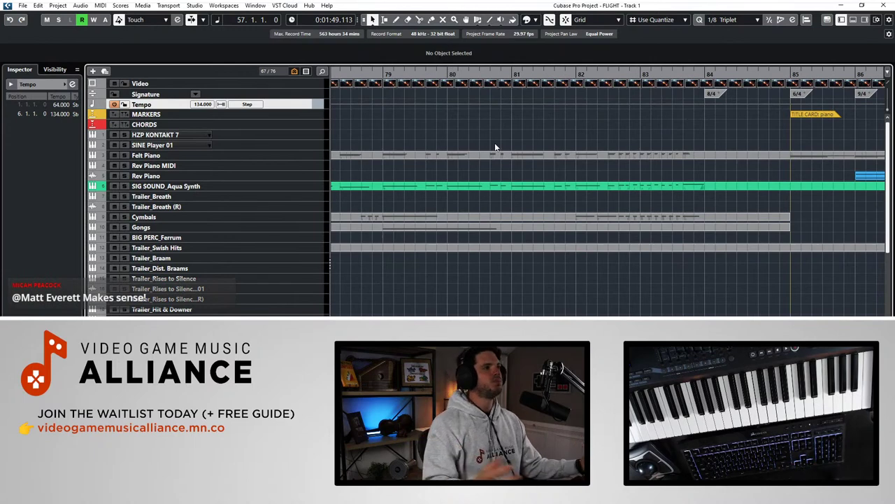
Place the project cursor at the TITLE CARD marker on bar 85 to review the ending section
scroll(494, 147, right, 2)
scroll(495, 147, right, 3)
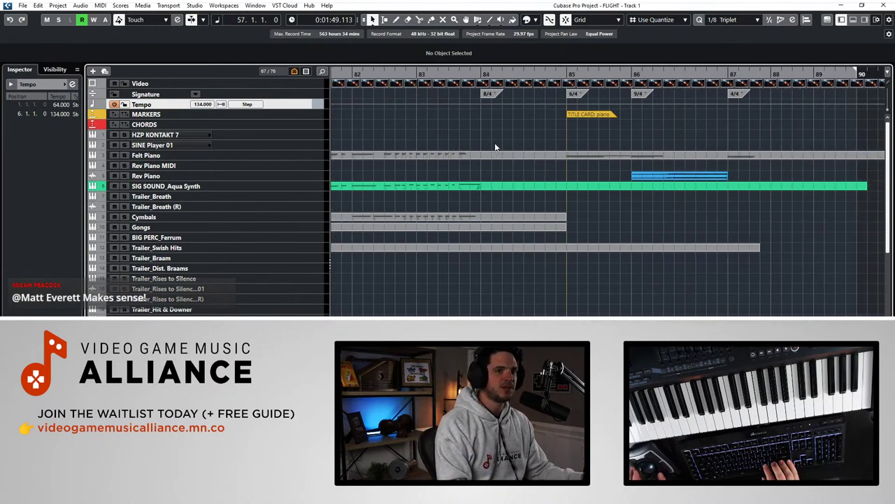
drag(558, 74, 563, 75)
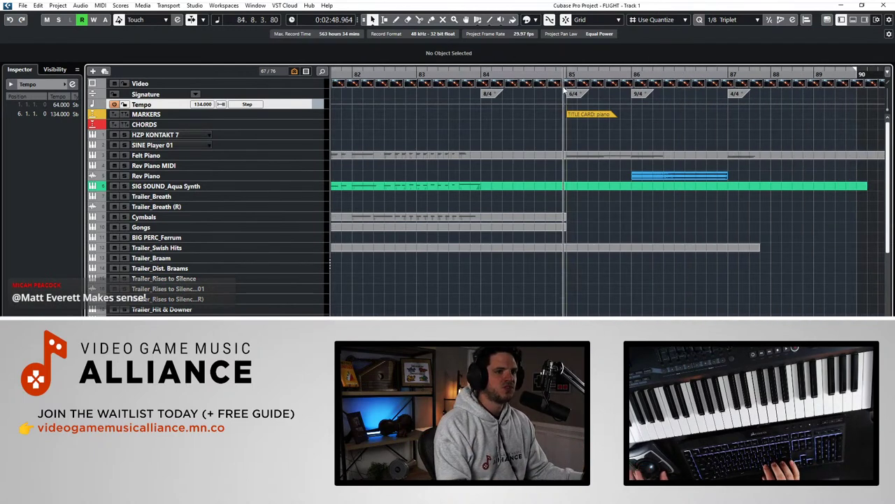
scroll(543, 158, right, 2)
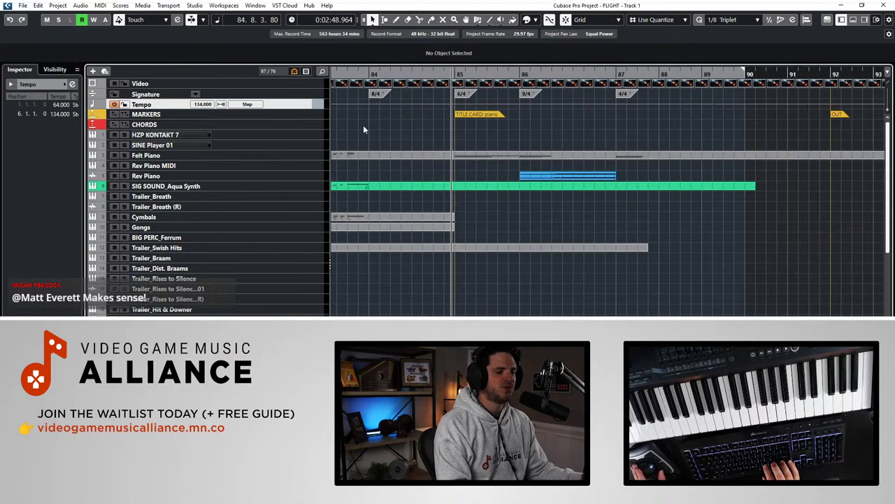
drag(446, 72, 527, 119)
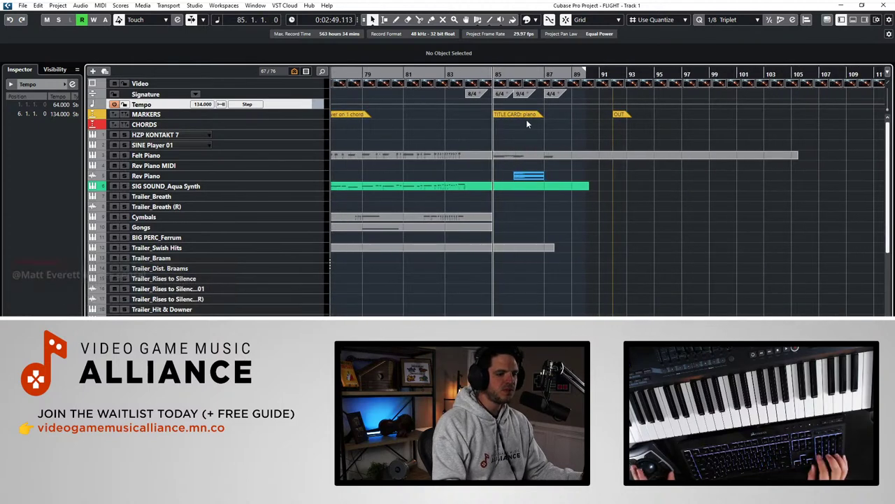
Return the project cursor to the INTRO marker at bar 2
key(KP_1)
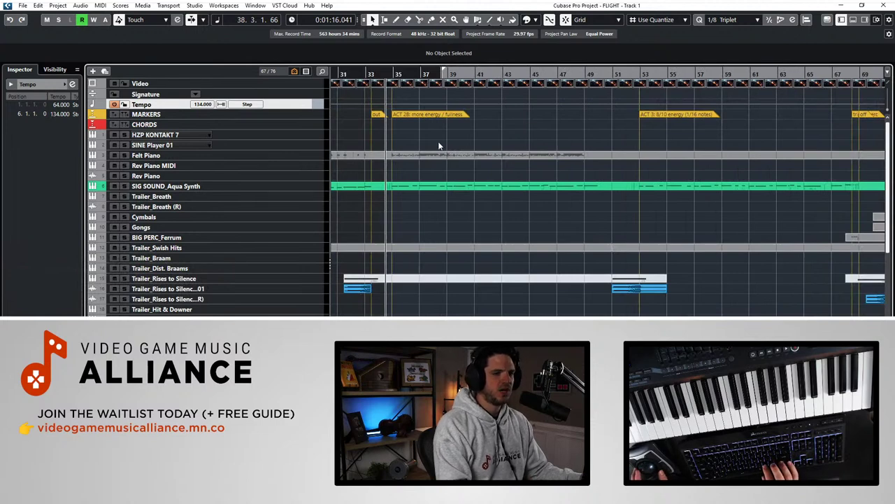
scroll(439, 145, left, 5)
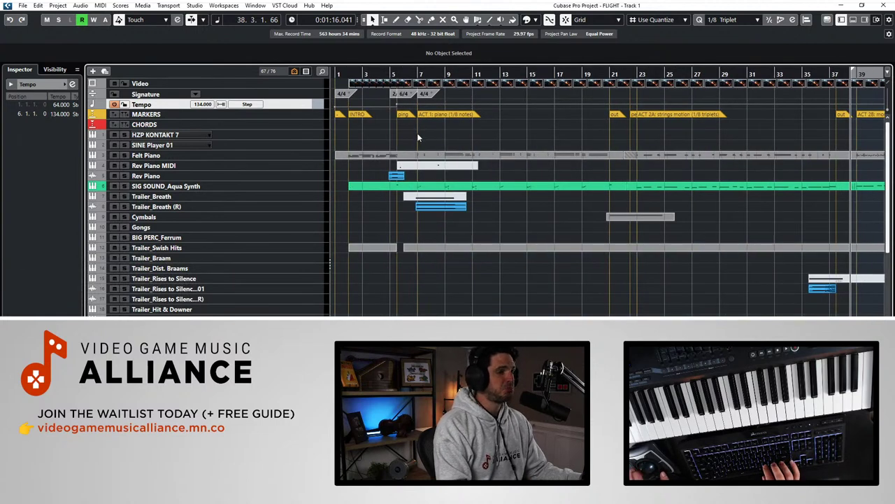
drag(452, 76, 366, 90)
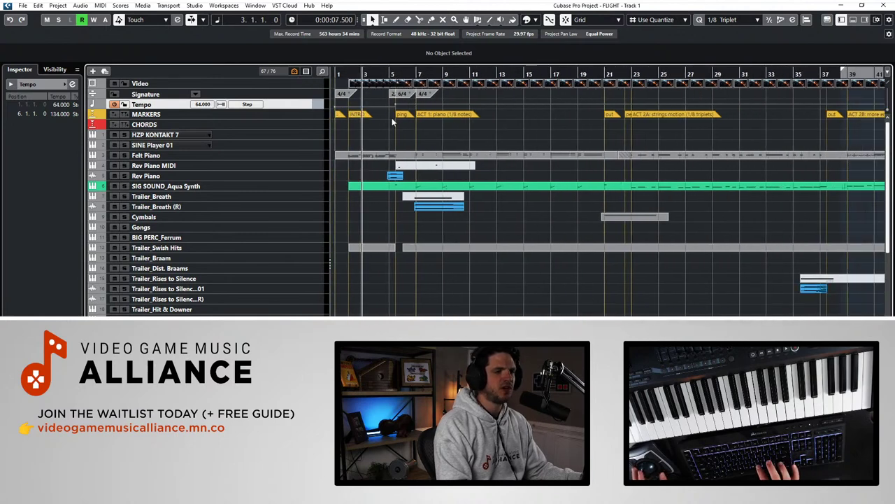
key(period)
key(shift+n)
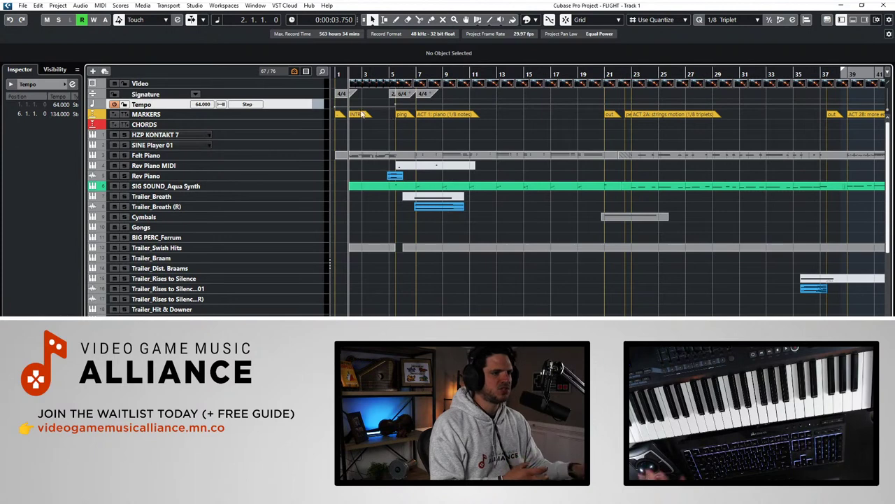
Delete the HZP KONTAKT 7 and SINE Player 01 instrument tracks
click(267, 135)
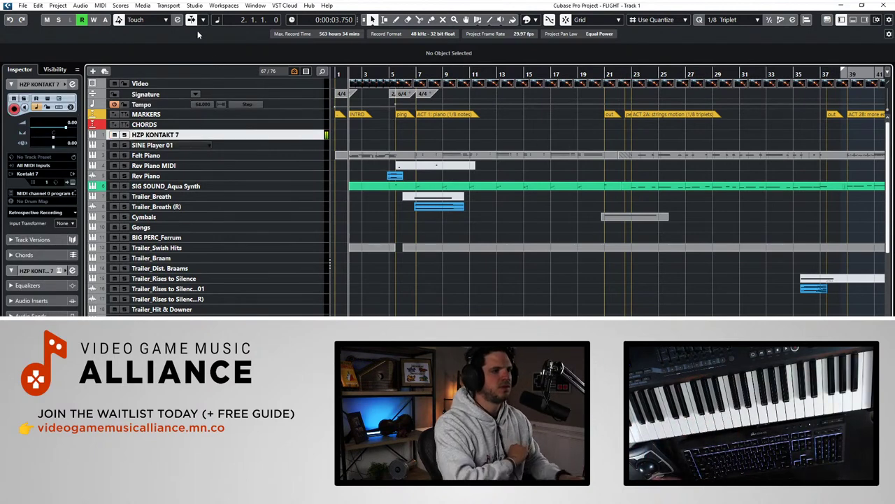
key(Delete)
click(188, 135)
key(Delete)
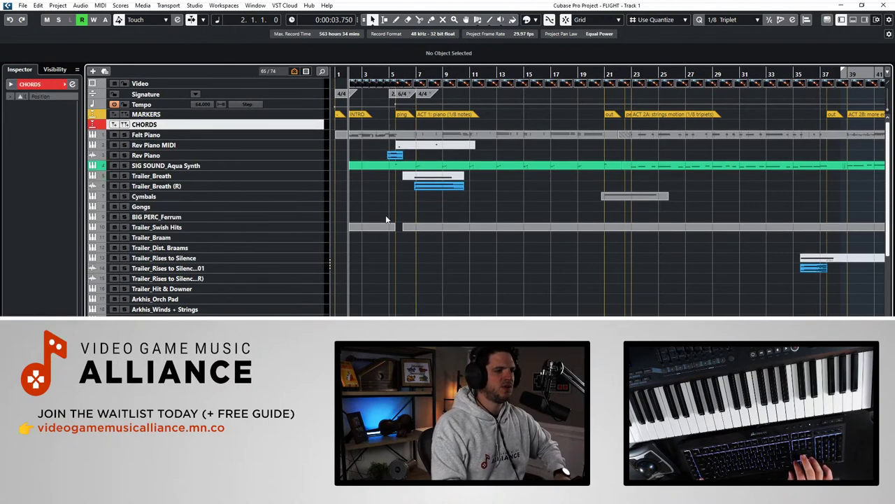
Enlarge the track view around the intro and solo the SIG SOUND_Aqua Synth track
key(shift+h)
key(shift+h)
key(h)
key(h)
key(h)
key(h)
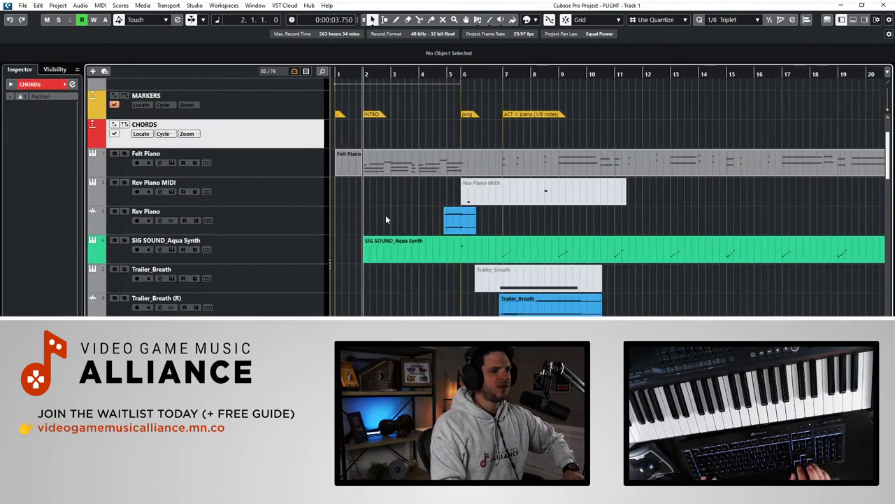
click(350, 249)
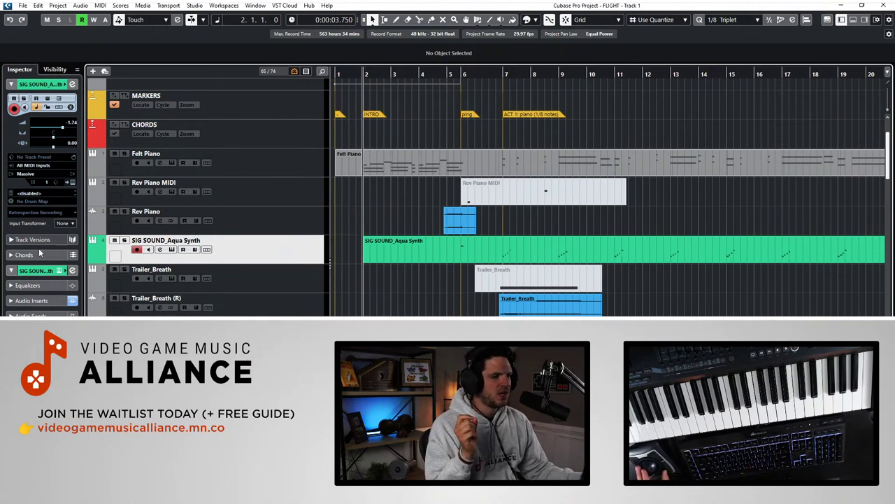
click(122, 240)
Move the project cursor to the ACT 1 section near bar 7 and play the soloed Aqua Synth part
key(KP_Add)
key(KP_Add)
key(KP_Add)
key(KP_Add)
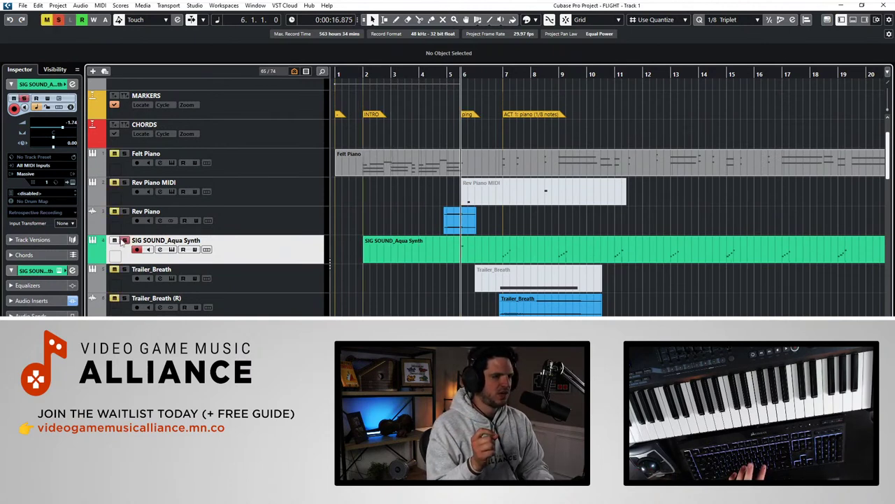
key(KP_Subtract)
key(KP_Add)
key(KP_Add)
key(KP_Add)
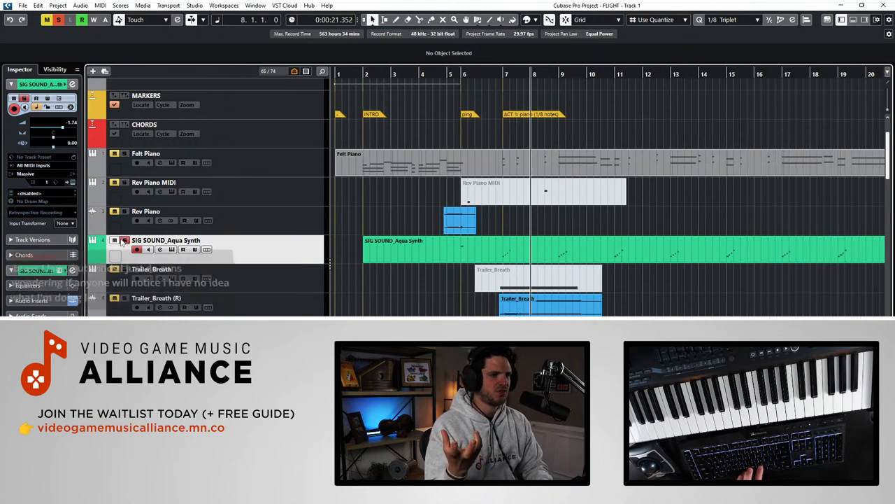
key(KP_Subtract)
key(space)
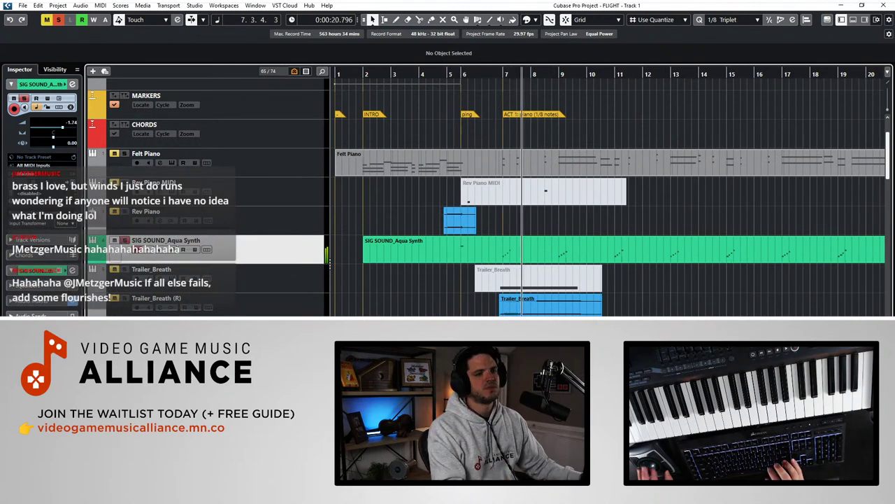
scroll(420, 225, right, 4)
scroll(419, 222, right, 2)
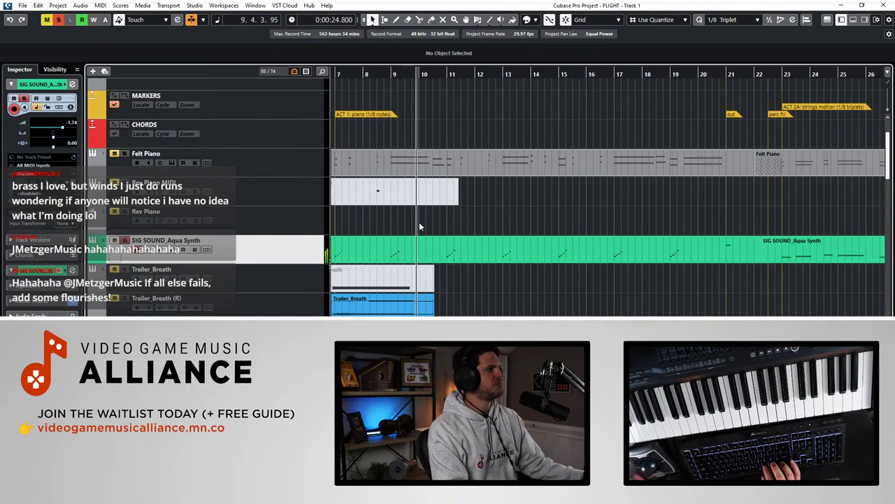
scroll(419, 222, left, 6)
key(space)
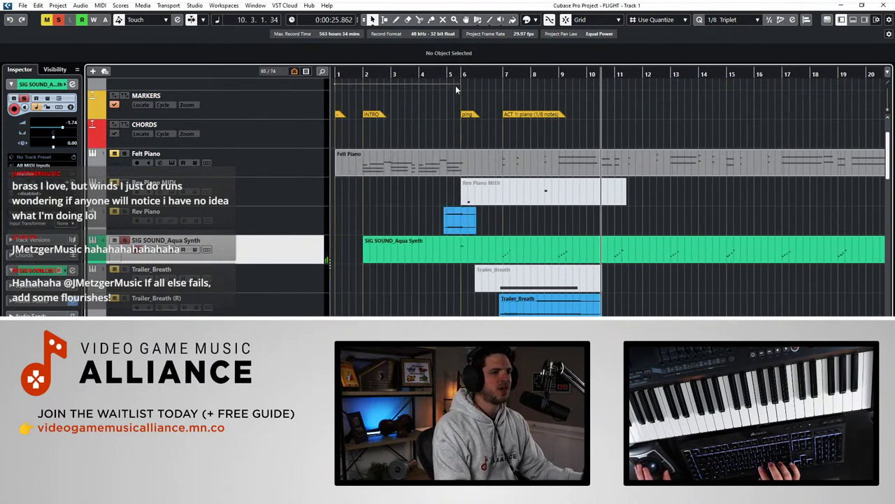
Play the soloed Aqua Synth part from bar 6, bar 21, the ACT 2A marker and the approach to ACT 2B
key(space)
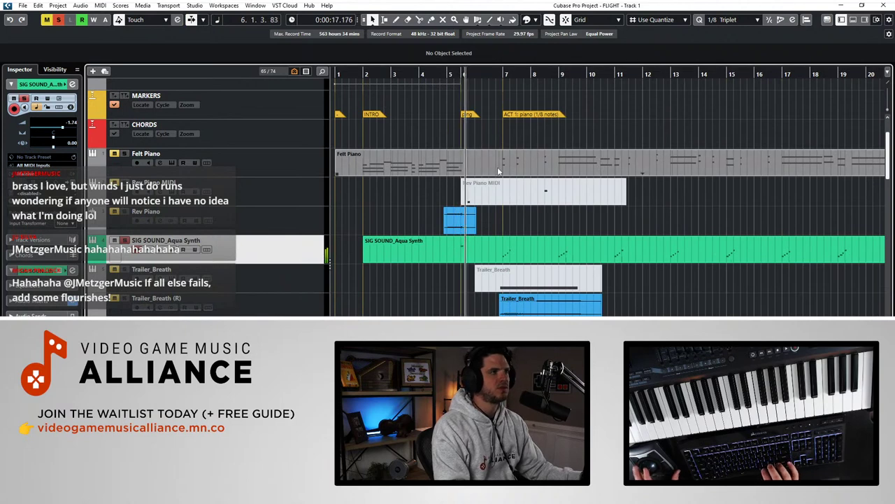
scroll(544, 145, right, 8)
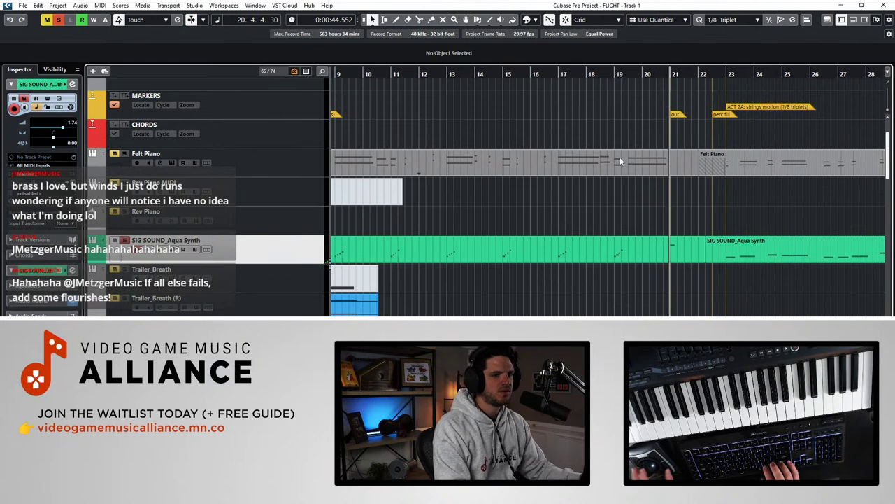
scroll(620, 157, right, 14)
scroll(551, 161, left, 3)
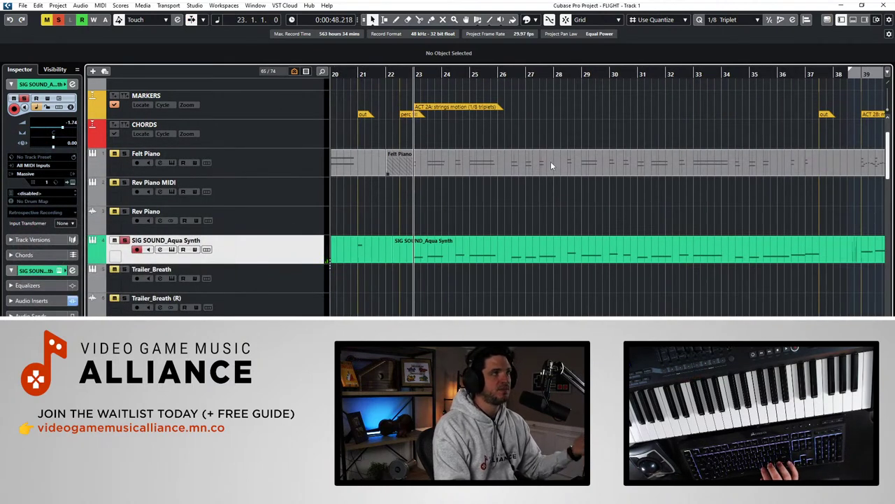
key(space)
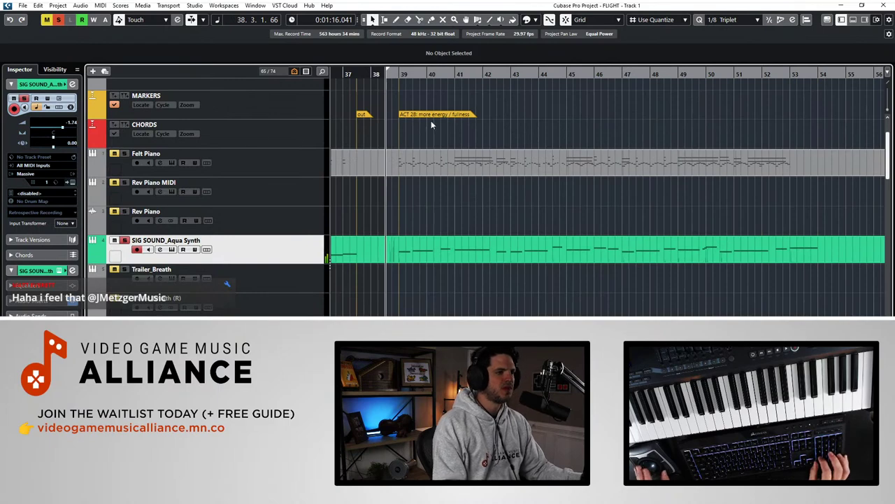
Set the left locator and project cursor to bar 2 and open the trailer music vid clip in the Video Player
scroll(431, 121, up, 3)
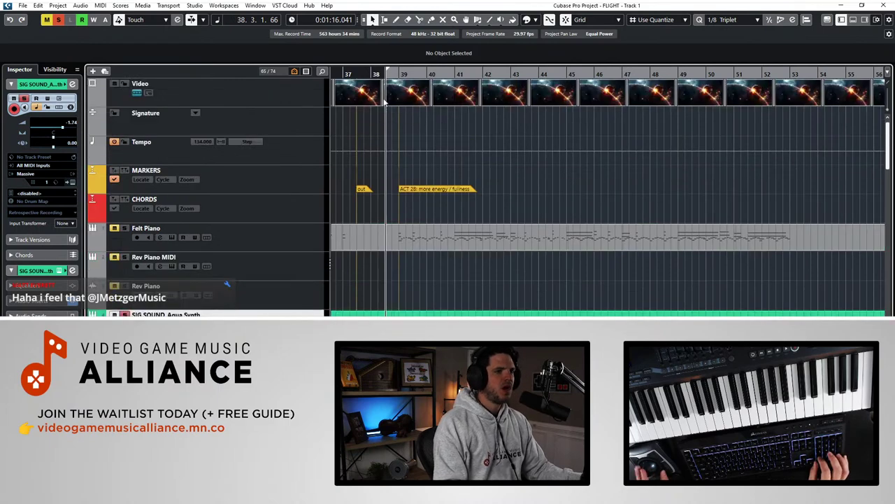
scroll(386, 99, left, 5)
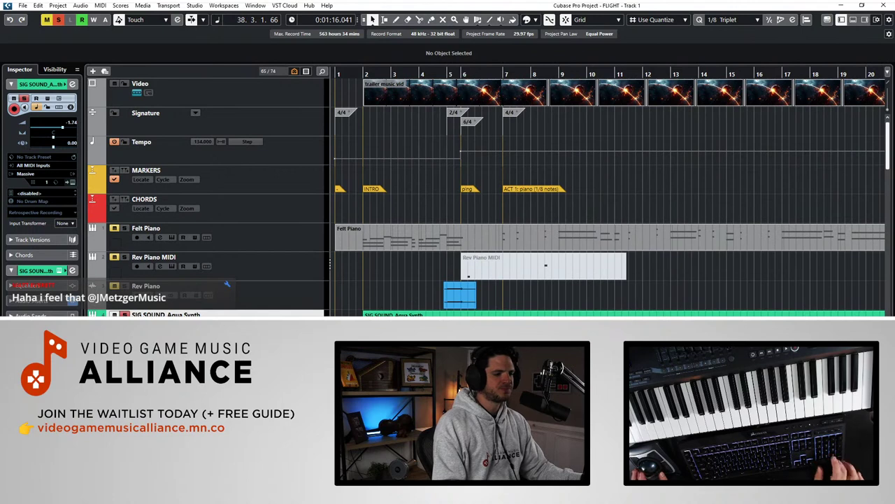
key(KP_Divide)
key(KP_1)
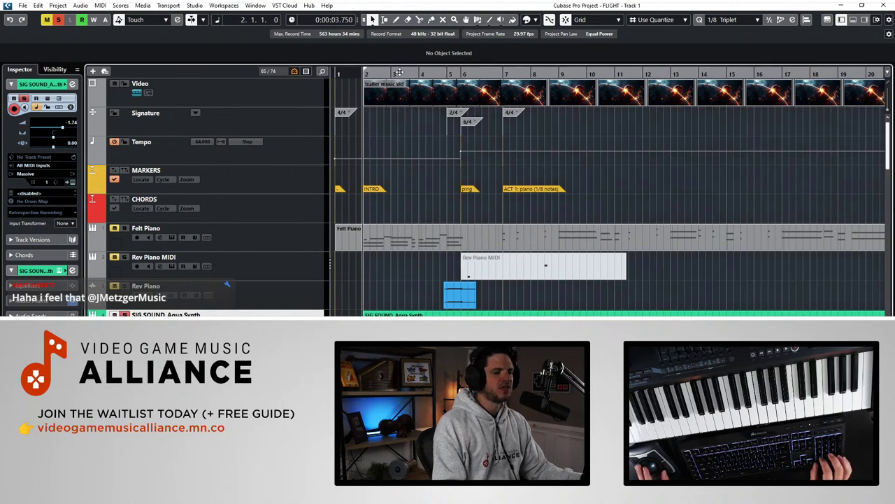
double_click(392, 101)
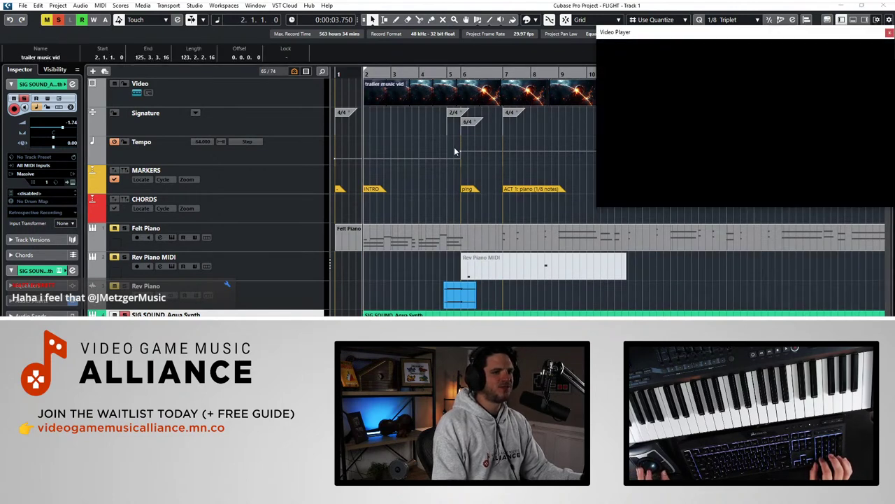
click(400, 126)
Step the project cursor forward to bar 12 and back through the opening bars to examine the video picture
key(KP_Add)
key(KP_Add)
key(KP_Add)
key(KP_Add)
key(KP_Add)
key(KP_Add)
key(KP_Add)
key(KP_Add)
key(KP_Add)
key(KP_Add)
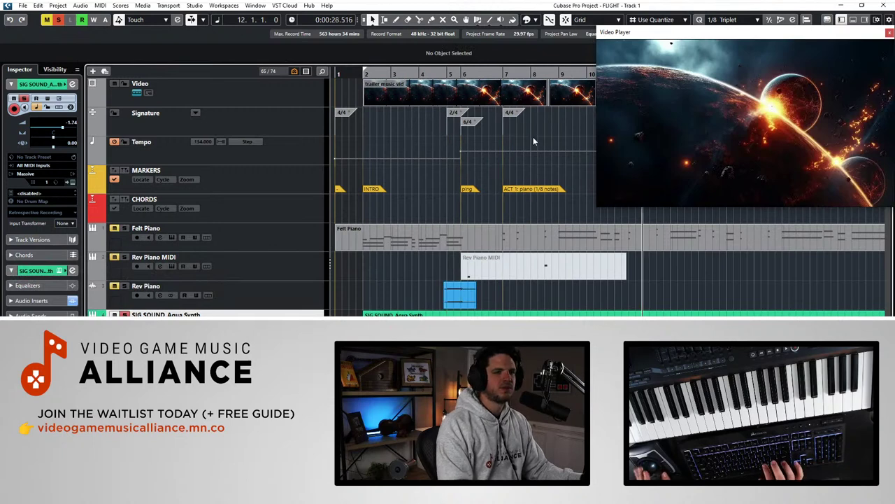
key(KP_Subtract)
key(KP_Subtract)
key(KP_Subtract)
key(KP_Subtract)
key(KP_Subtract)
key(KP_Subtract)
key(KP_Subtract)
key(KP_Subtract)
key(KP_Subtract)
key(KP_Subtract)
key(KP_Subtract)
key(KP_Add)
key(KP_Add)
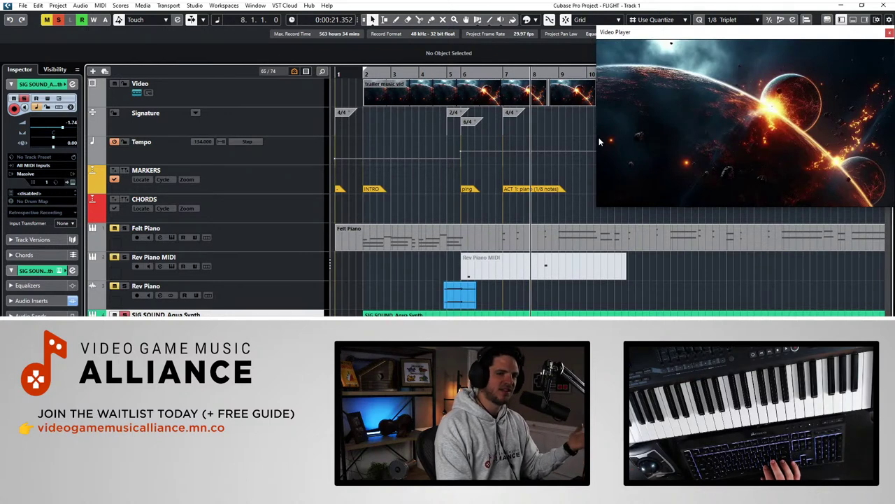
Return the project cursor to bar 2, switch the solo from Aqua Synth to Felt Piano and play the intro
key(KP_Subtract)
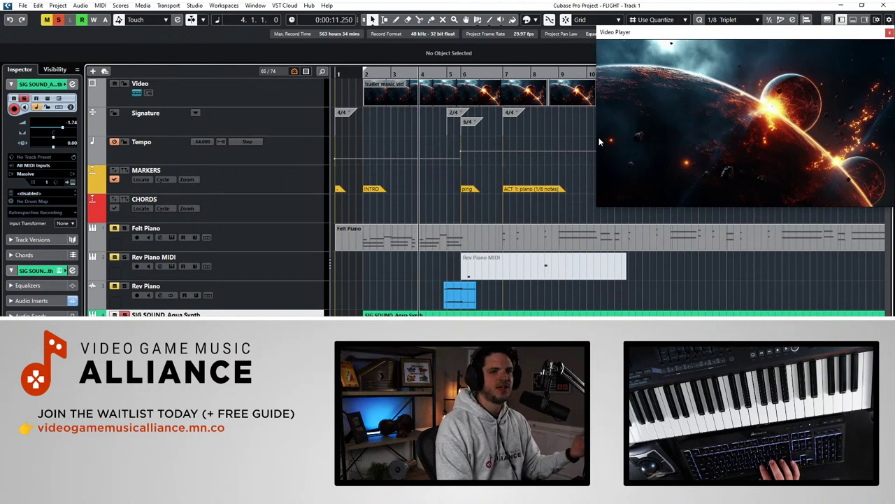
key(KP_Subtract)
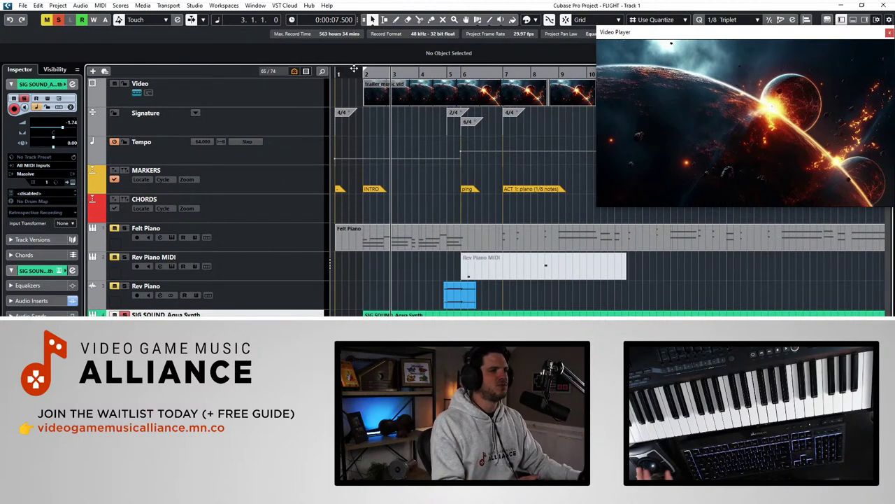
key(KP_Subtract)
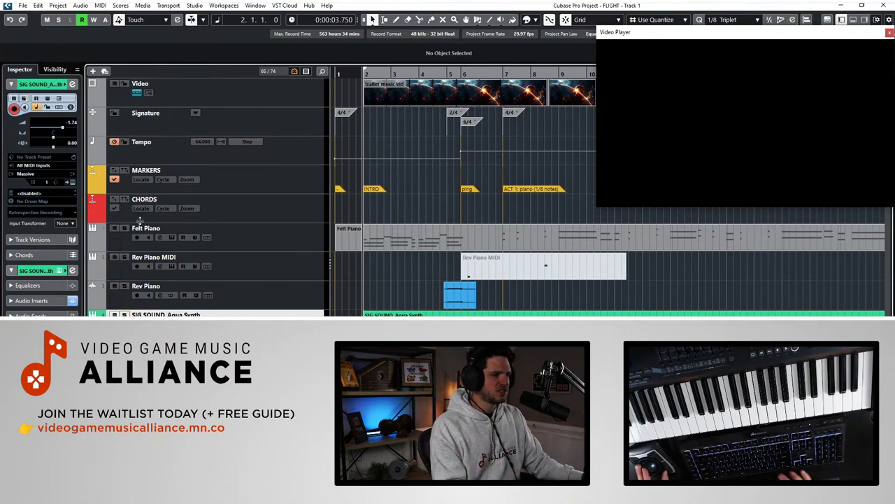
key(space)
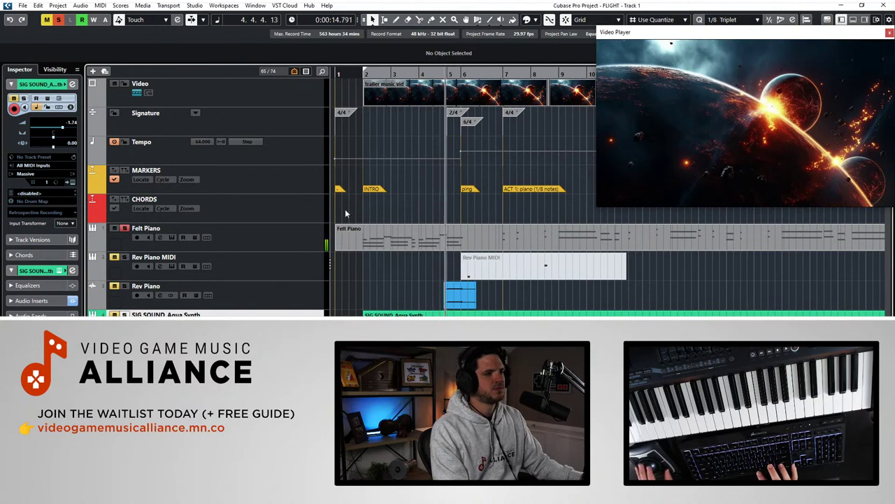
Clear the solo and play the full mix from the ACT 4 choir marker at bar 75
scroll(473, 180, right, 20)
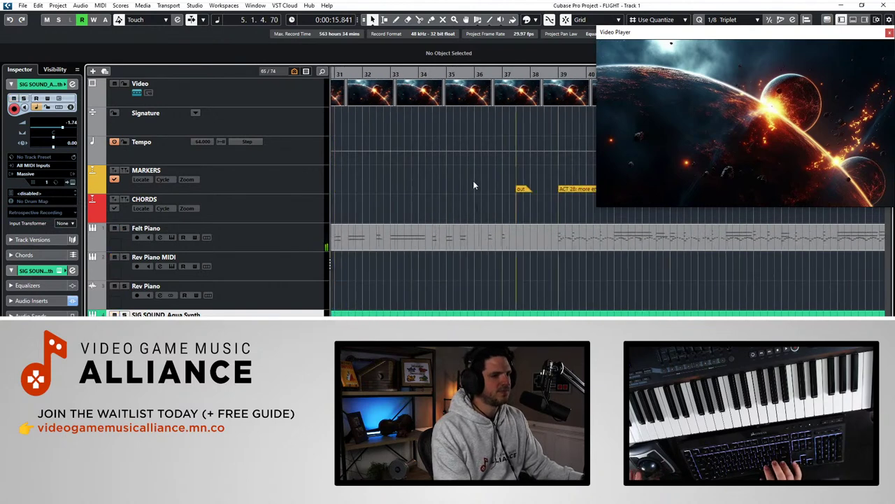
scroll(411, 164, left, 1)
scroll(412, 167, left, 8)
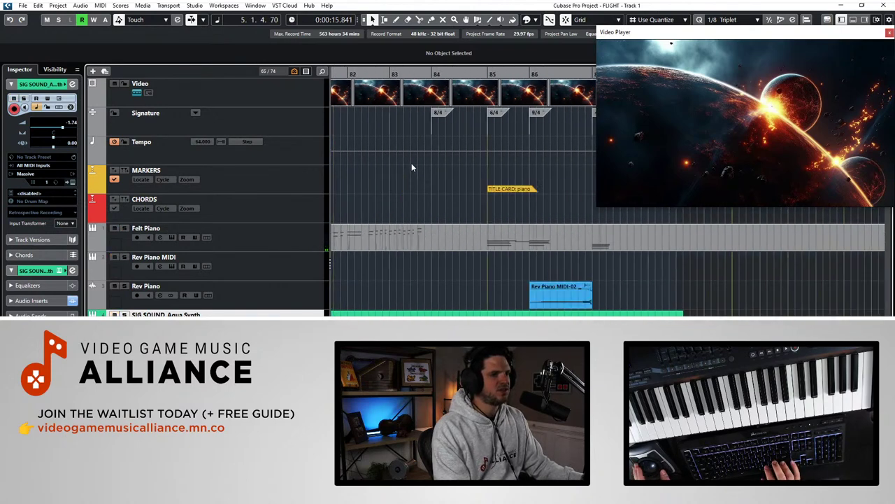
scroll(411, 167, right, 4)
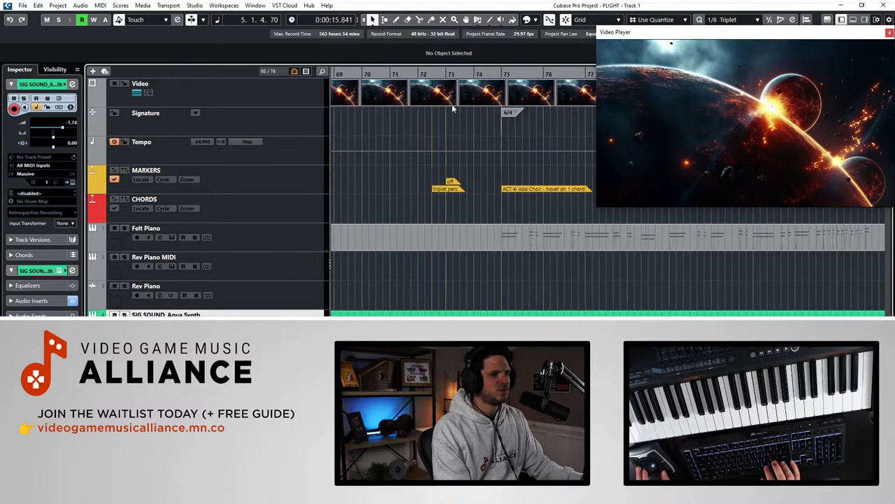
drag(501, 74, 501, 128)
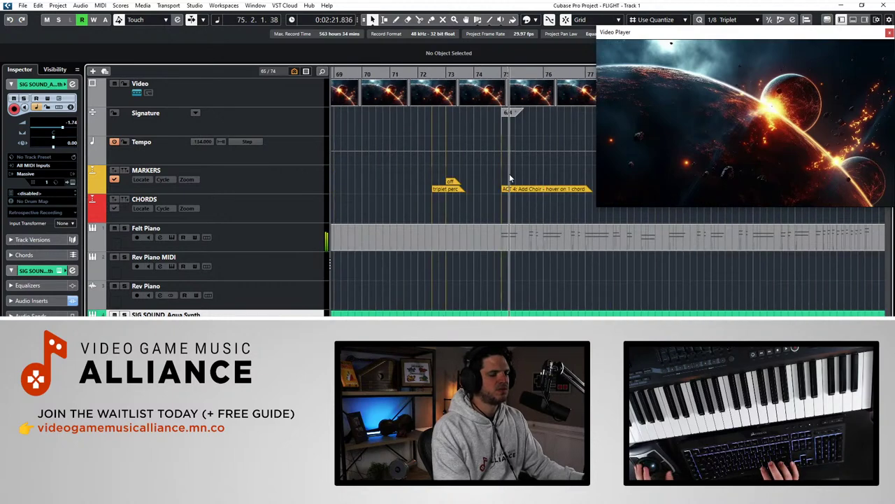
scroll(523, 210, down, 3)
scroll(524, 210, up, 3)
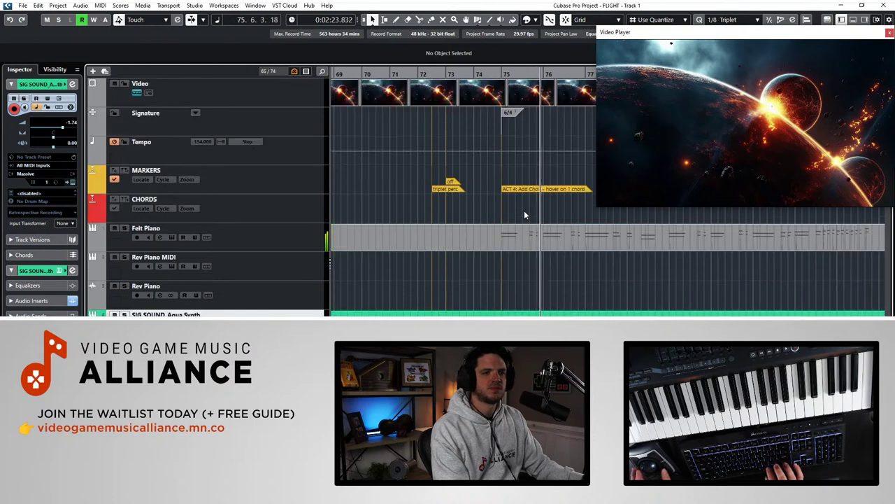
scroll(524, 210, right, 2)
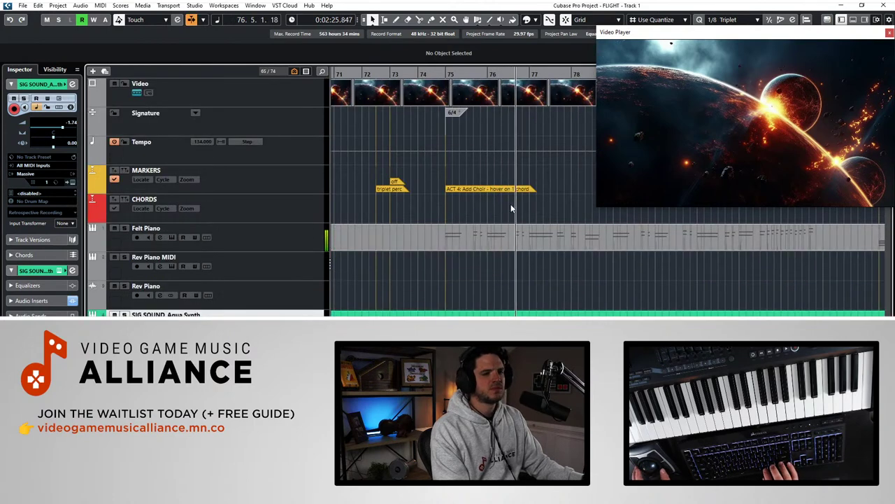
scroll(511, 204, right, 4)
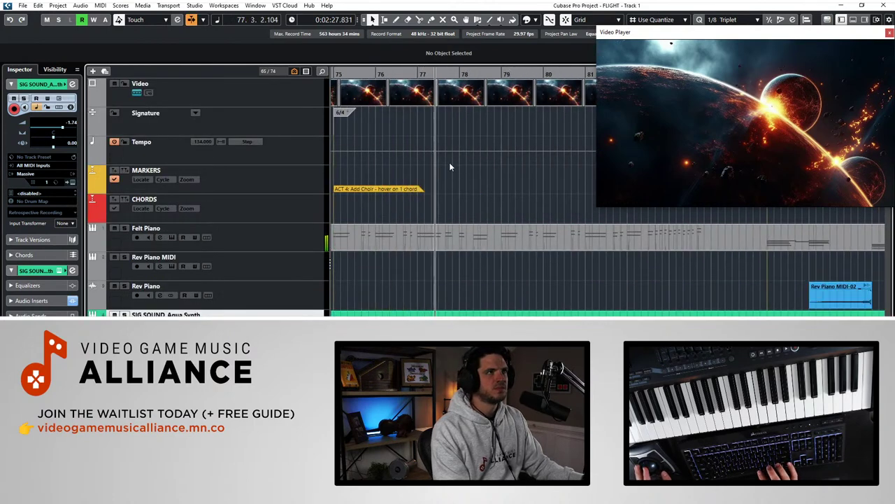
Stop playback and return the project cursor to the INTRO marker at bar 2
scroll(443, 176, left, 6)
scroll(439, 176, left, 12)
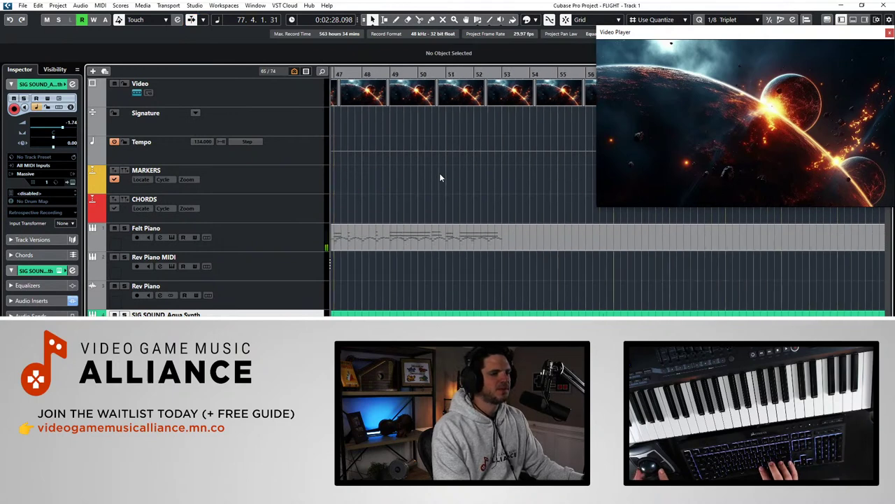
scroll(440, 177, left, 15)
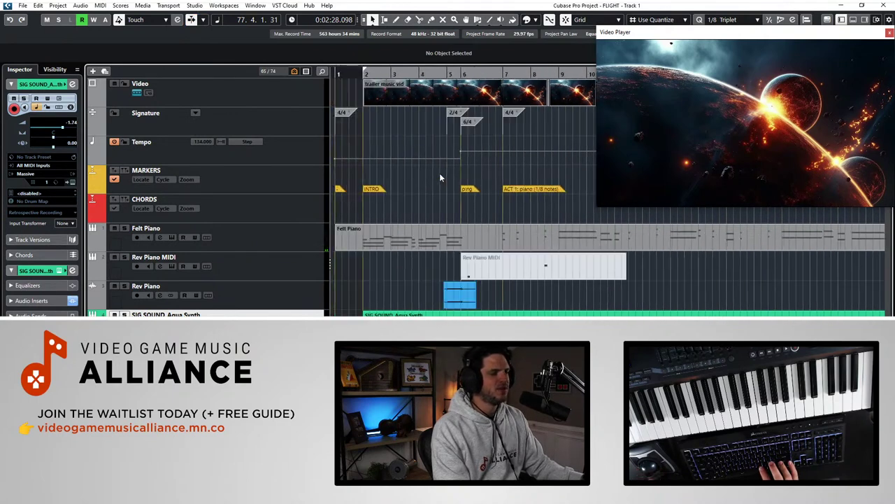
key(space)
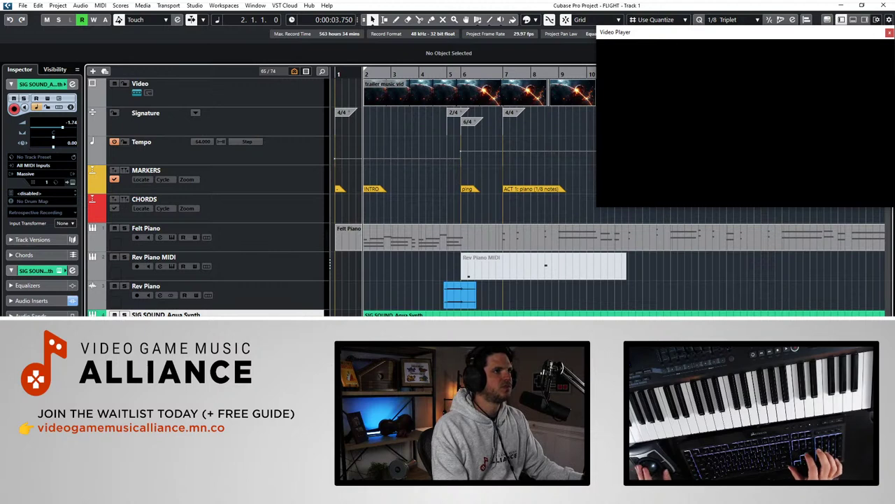
Close and reopen the video player, and start full-mix playback from the INTRO marker at bar 2
key(F8)
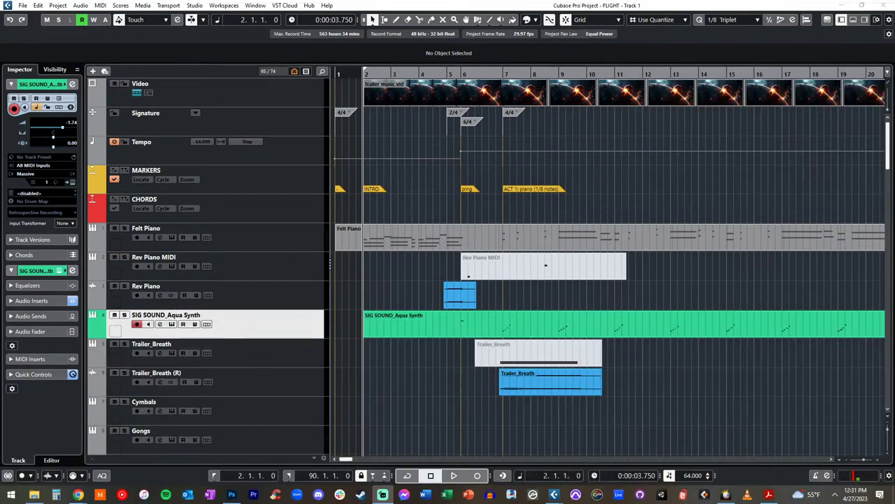
key(F8)
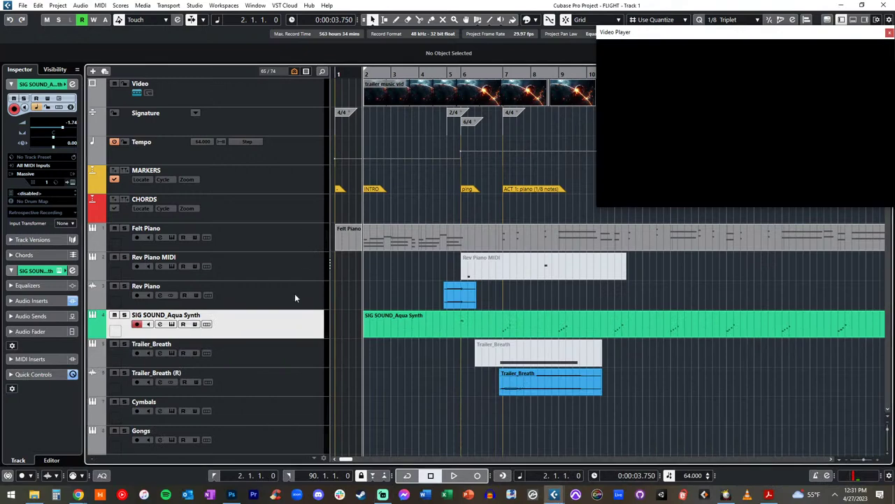
key(space)
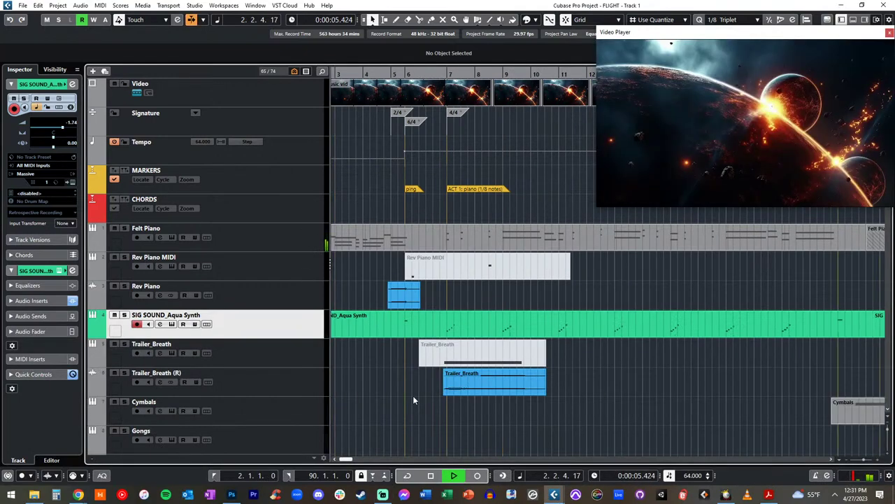
Delete the empty Sub Bass and Horns Chords parts under the intro, before bar 6
scroll(413, 395, down, 5)
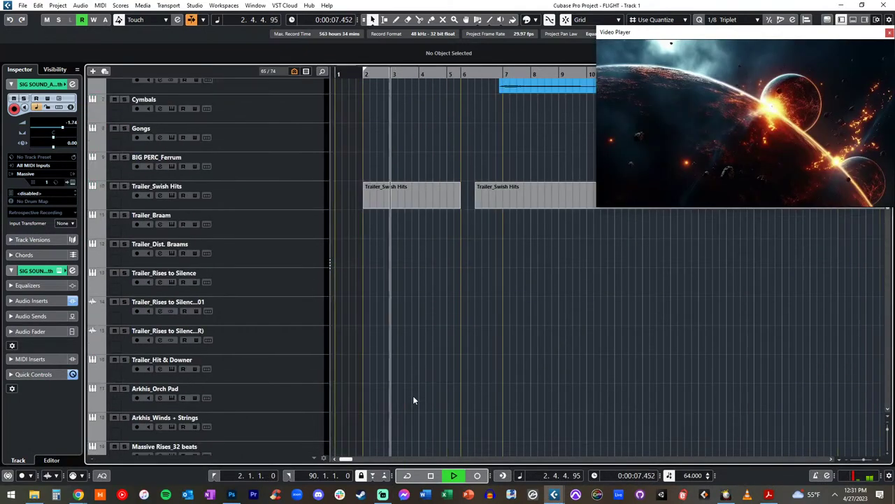
scroll(413, 395, down, 6)
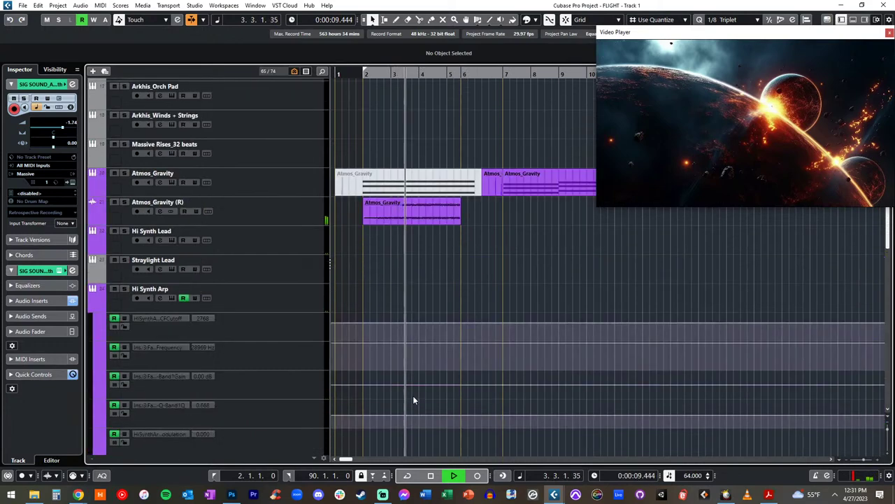
scroll(457, 249, down, 6)
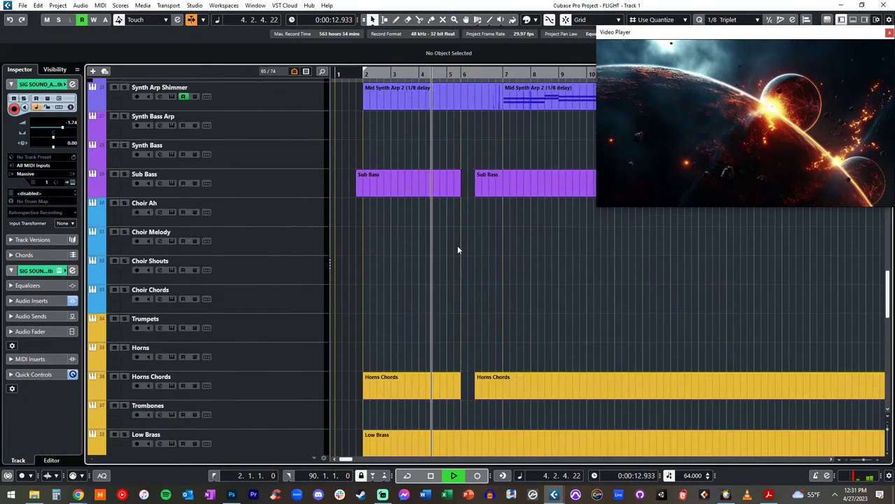
click(442, 186)
key(Delete)
click(421, 389)
key(Delete)
Follow the playback through ACT 1 and examine the string tracks from V1_PVS down to the short strings
scroll(421, 388, down, 5)
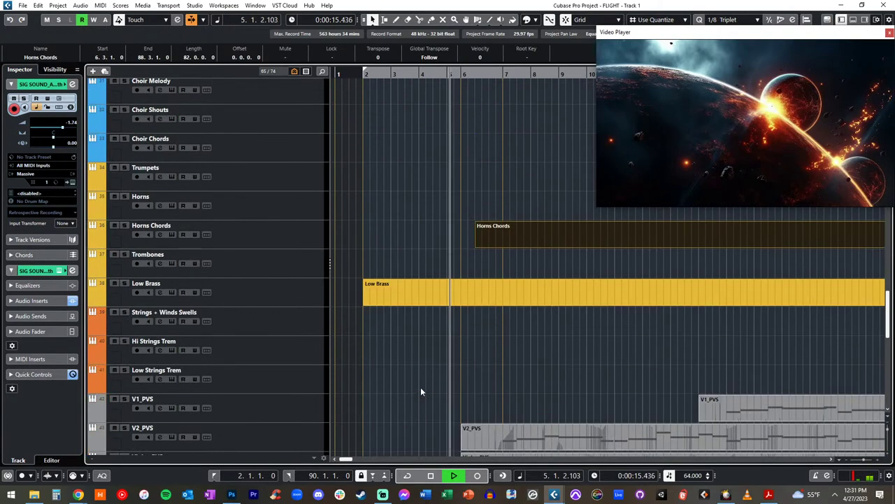
scroll(411, 289, down, 10)
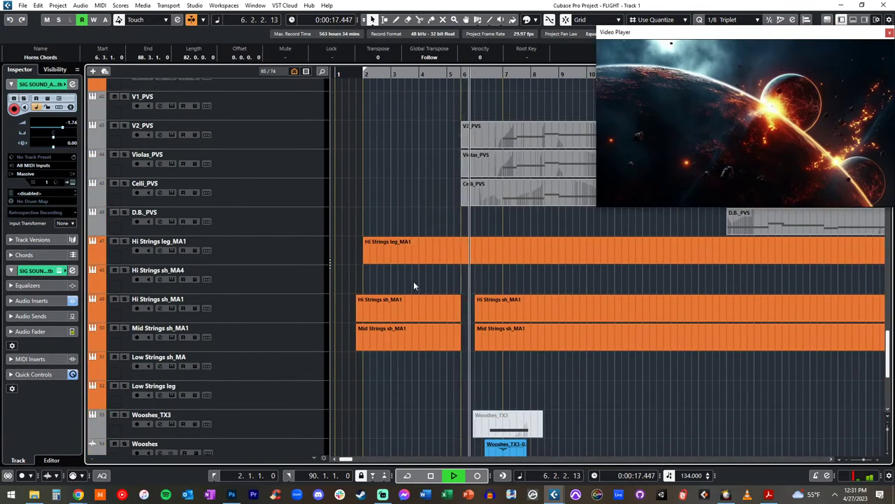
scroll(414, 286, right, 2)
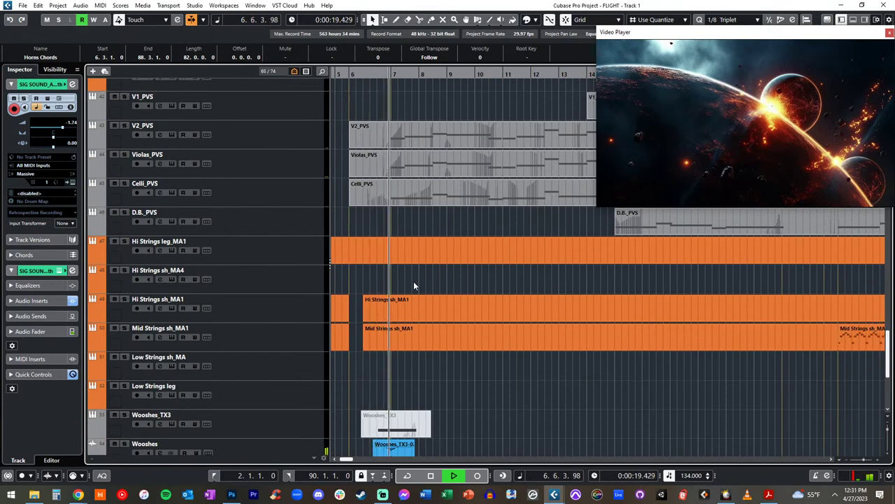
scroll(414, 286, down, 4)
scroll(415, 286, up, 9)
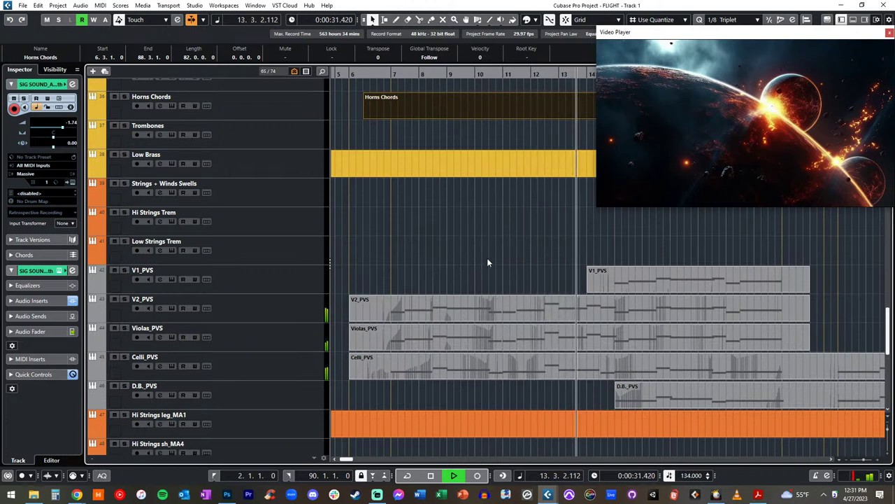
scroll(488, 263, right, 3)
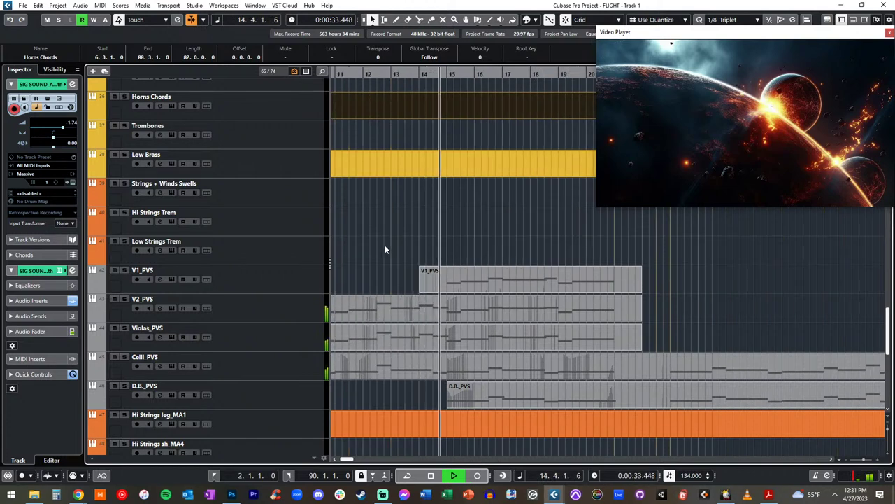
scroll(431, 228, right, 2)
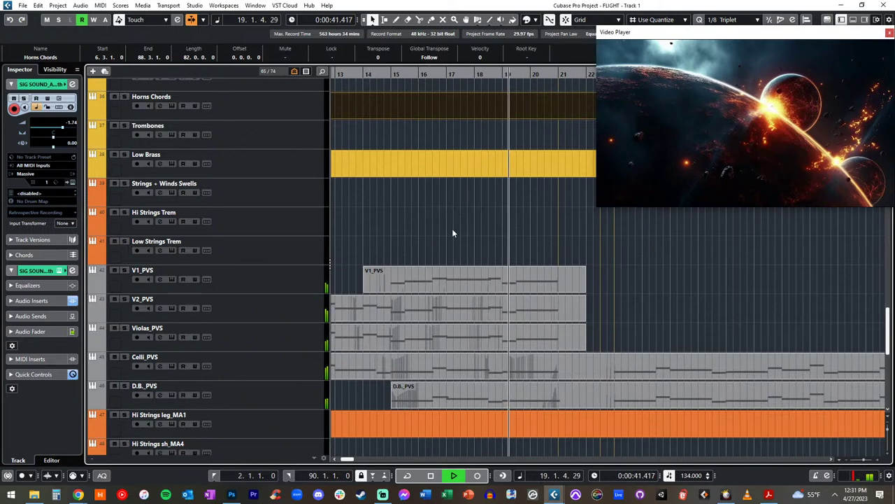
Examine the markers, Felt Piano, Aqua Synth and Cymbals parts as playback moves into ACT 2A at bar 23
scroll(488, 215, right, 6)
scroll(490, 220, up, 15)
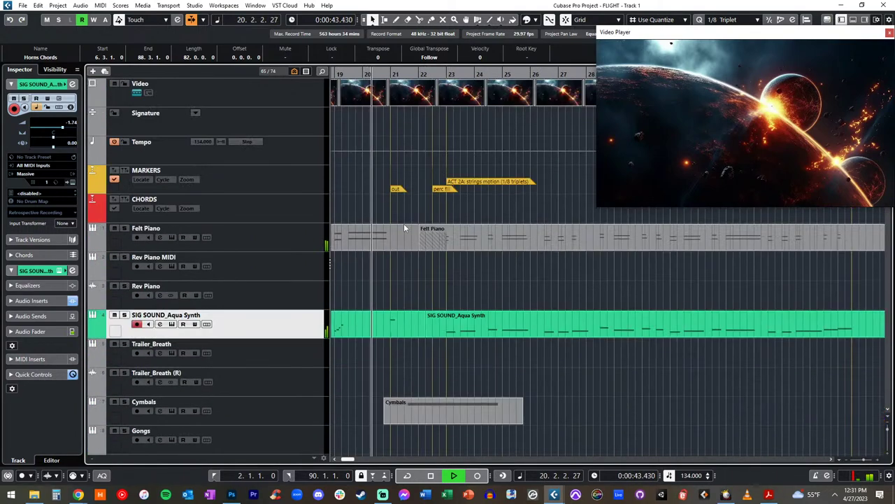
scroll(399, 239, down, 2)
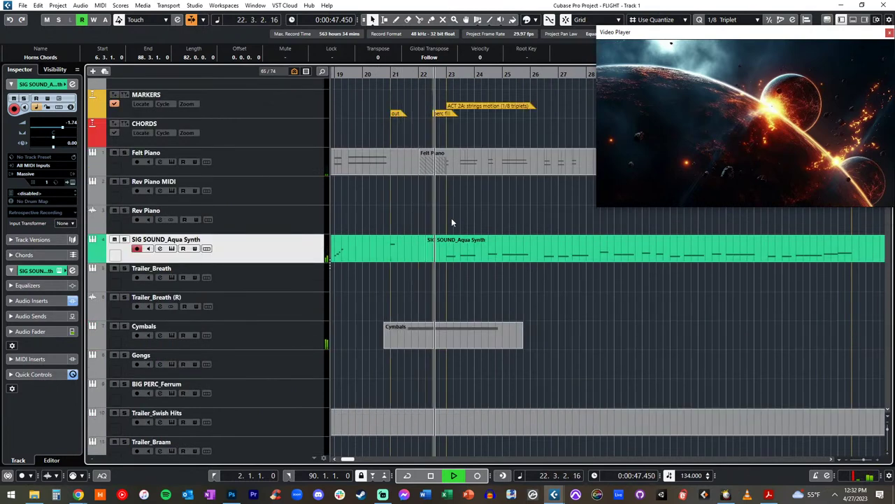
scroll(452, 229, right, 1)
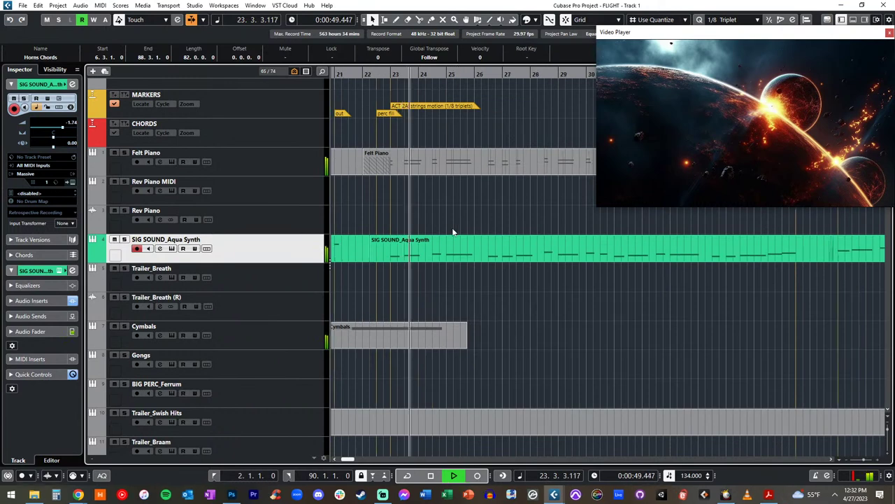
scroll(441, 213, right, 1)
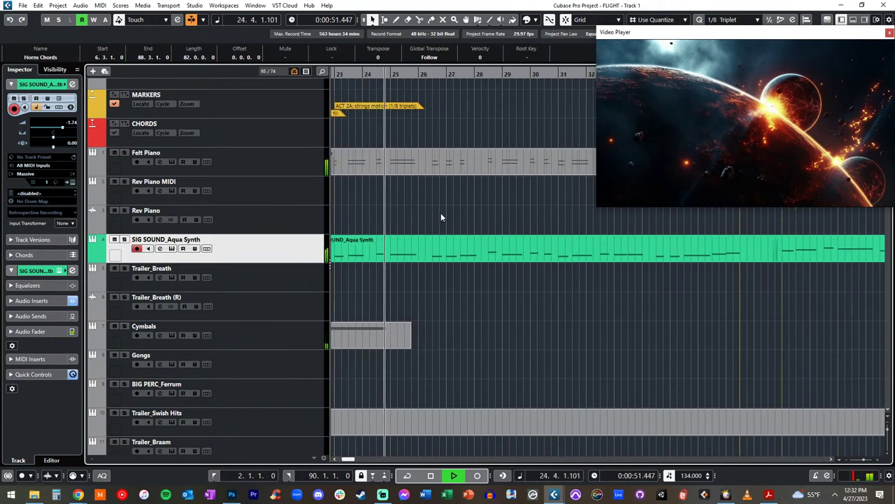
scroll(434, 203, right, 2)
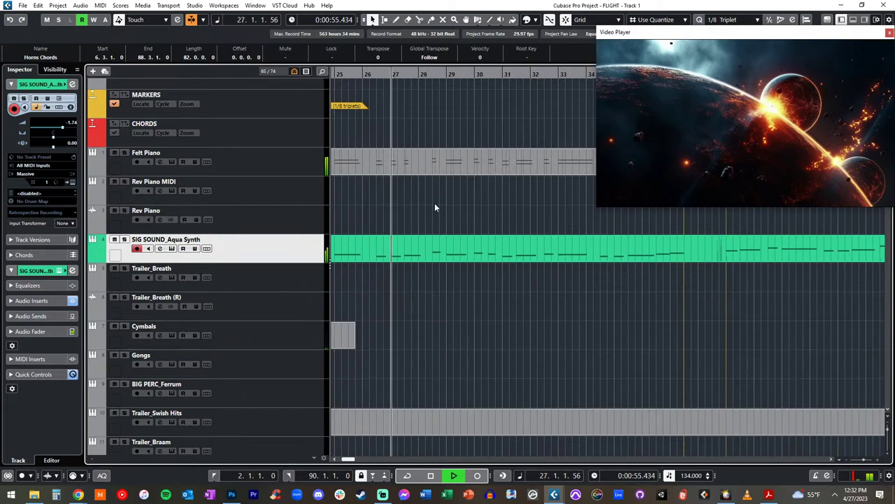
Examine the Mid Synth Arp, Celli, D.B. and Mid Strings parts while ACT 2A plays on from bar 27
scroll(435, 207, down, 5)
scroll(435, 207, down, 10)
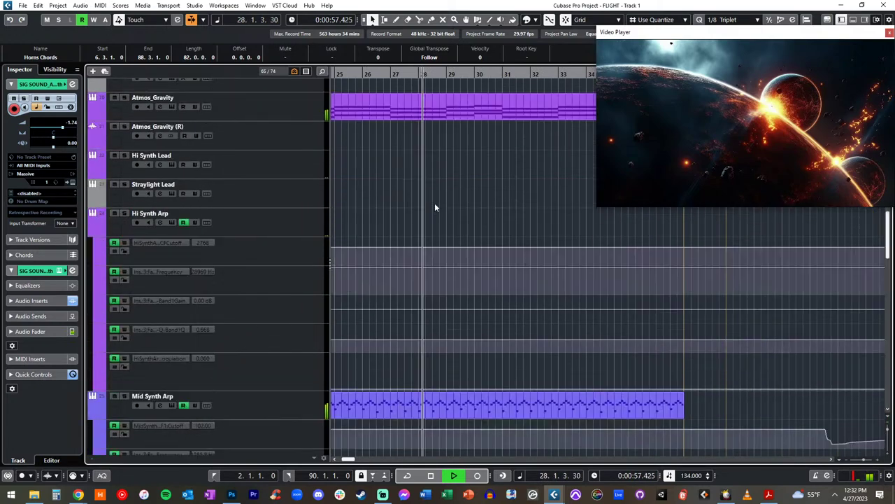
scroll(434, 202, down, 6)
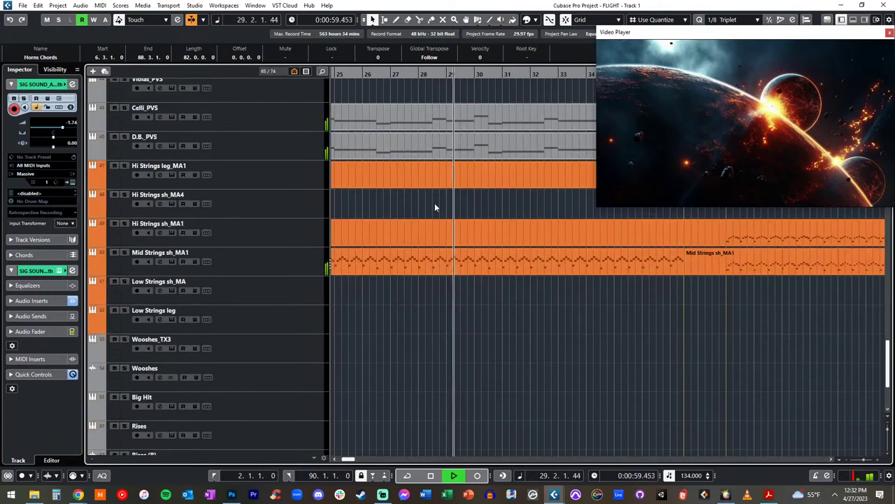
scroll(435, 203, up, 2)
scroll(435, 204, right, 1)
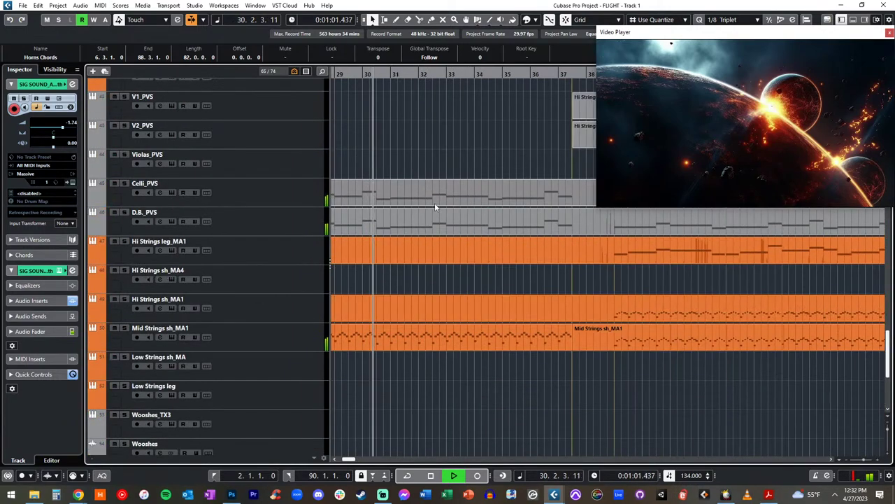
scroll(431, 204, right, 2)
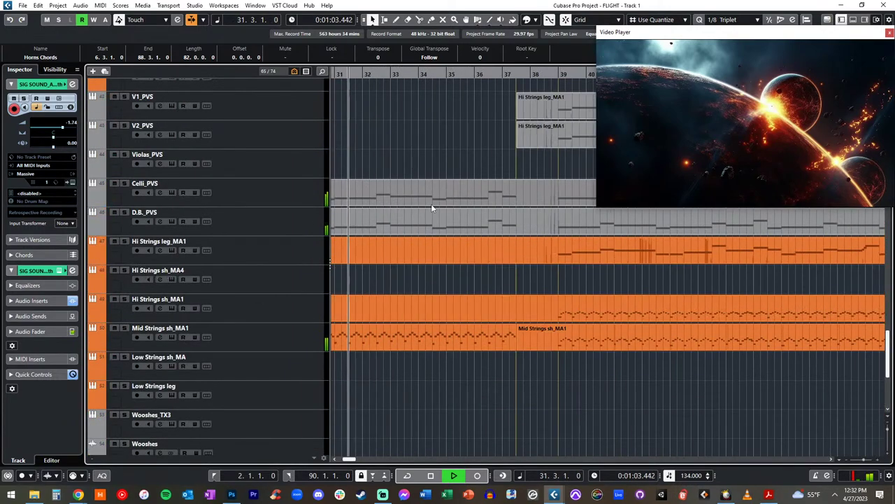
scroll(431, 203, down, 4)
scroll(430, 203, up, 3)
Examine the Trailer_Rises to Silence transition, then the string parts entering at the ACT 2B marker at bar 39
scroll(431, 203, up, 20)
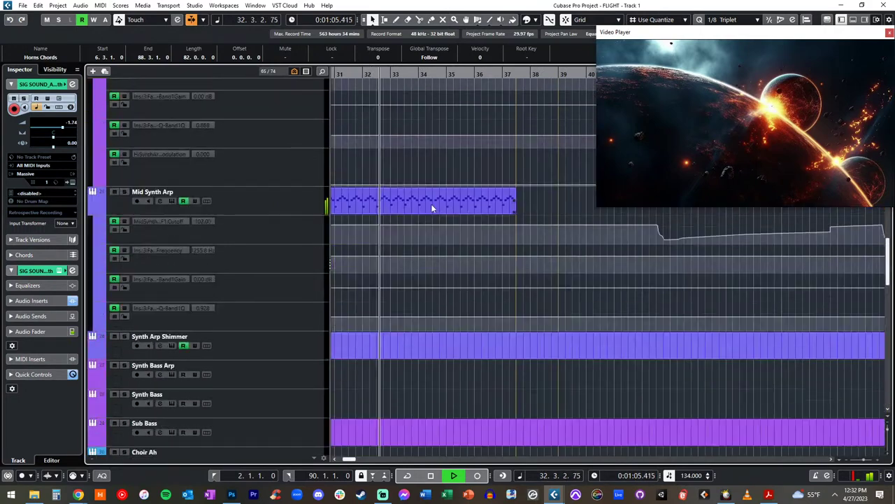
scroll(431, 204, down, 3)
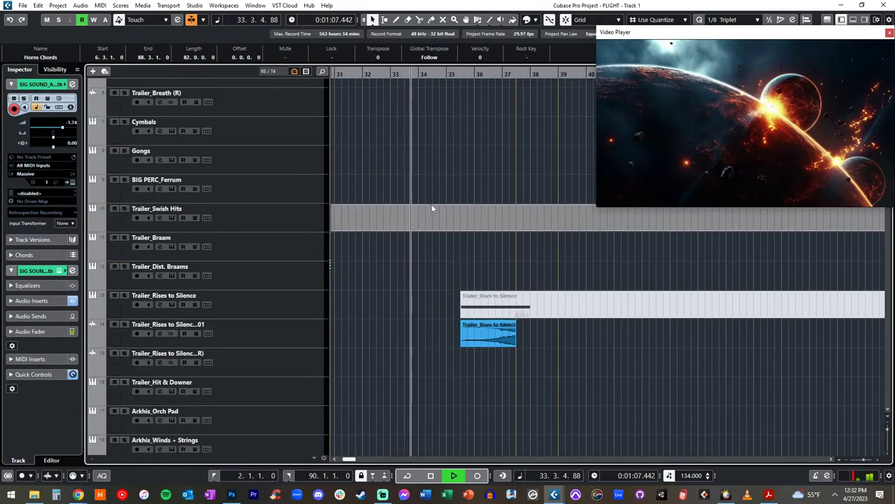
scroll(431, 203, right, 4)
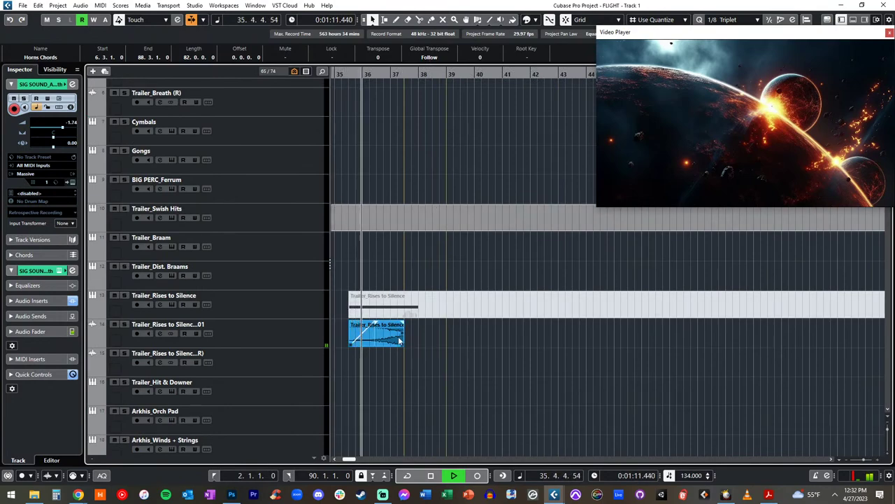
scroll(396, 270, up, 5)
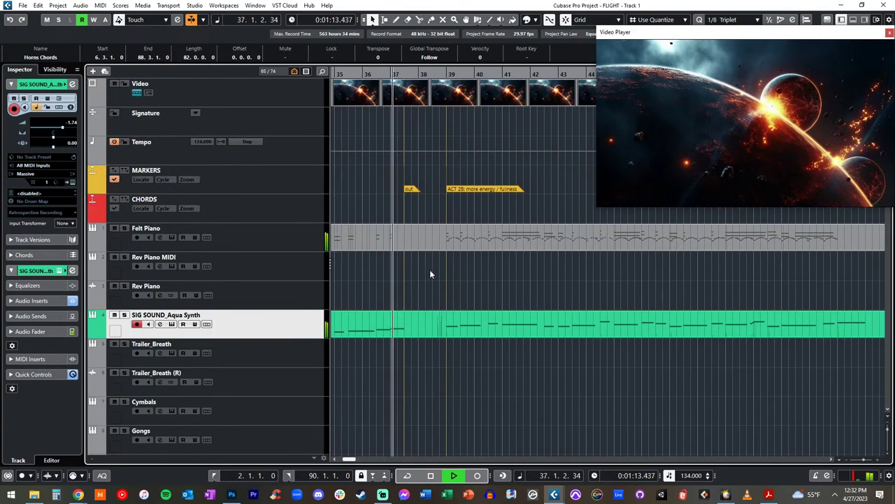
scroll(429, 269, down, 15)
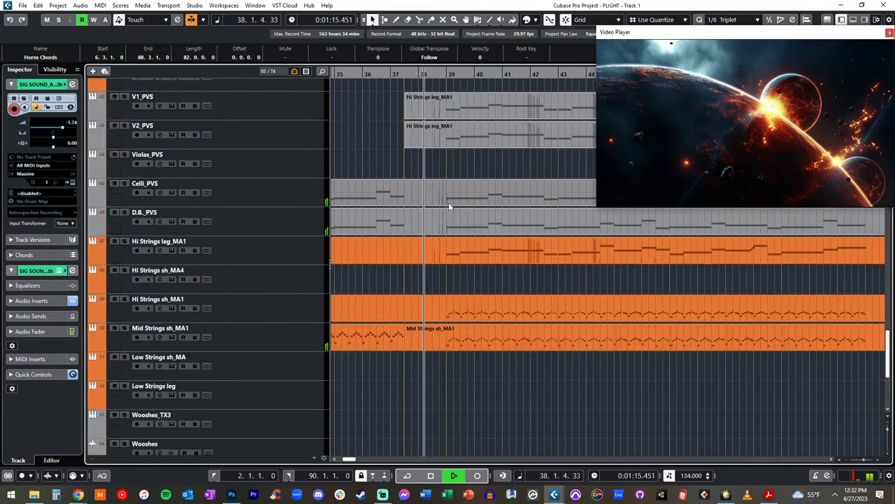
scroll(420, 203, down, 3)
Examine the Hi Synth Arp automation, Sub Bass and rise-to-silence parts leading into the ACT 3 marker at bar 57
scroll(441, 219, up, 15)
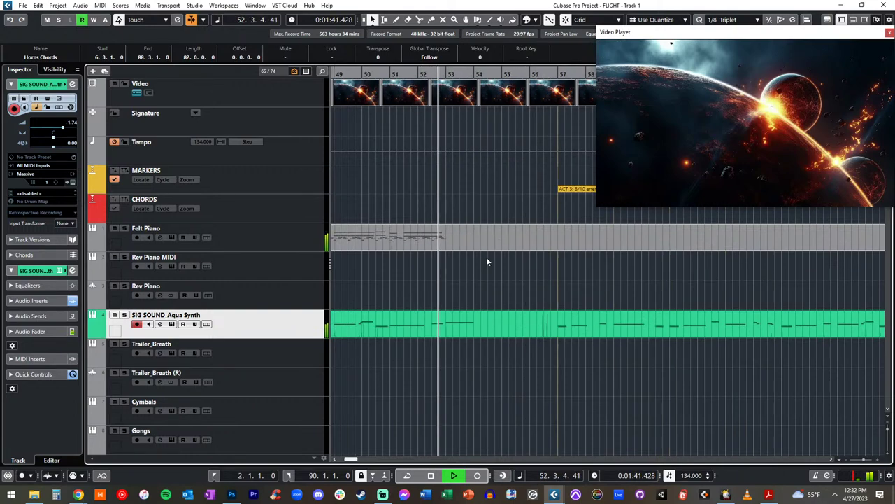
scroll(486, 256, down, 8)
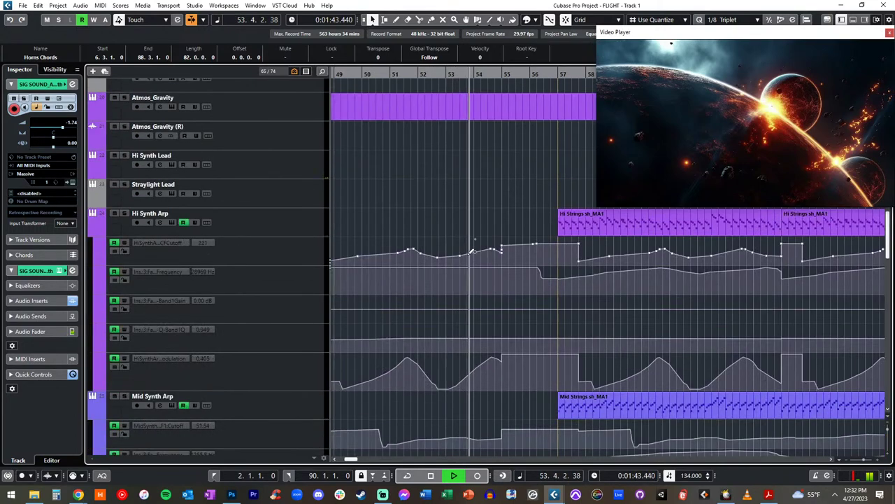
scroll(486, 256, down, 10)
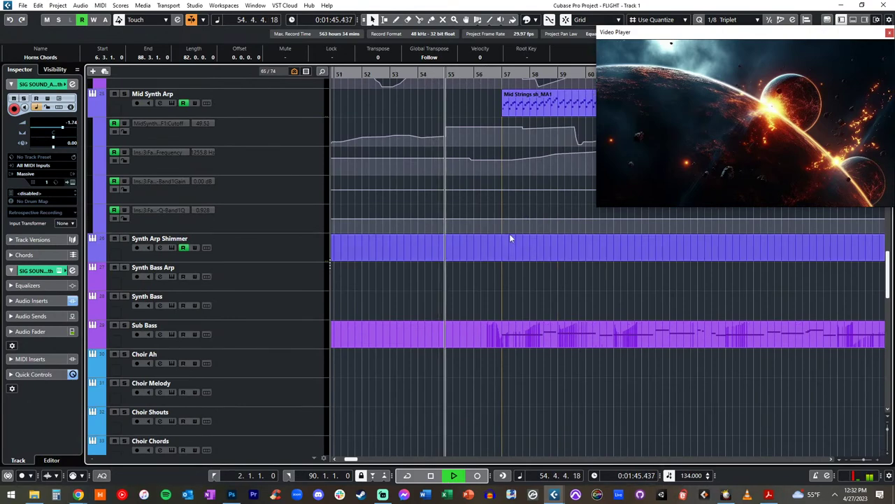
scroll(506, 225, up, 18)
scroll(506, 225, down, 8)
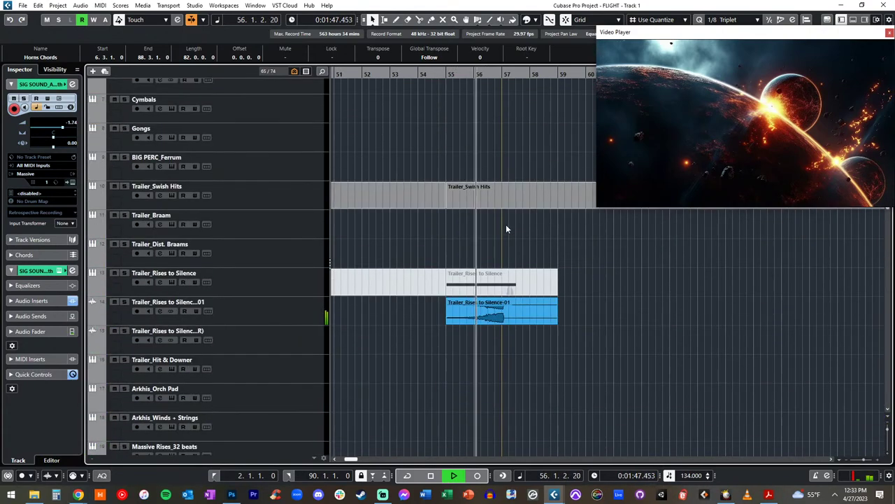
scroll(506, 225, up, 6)
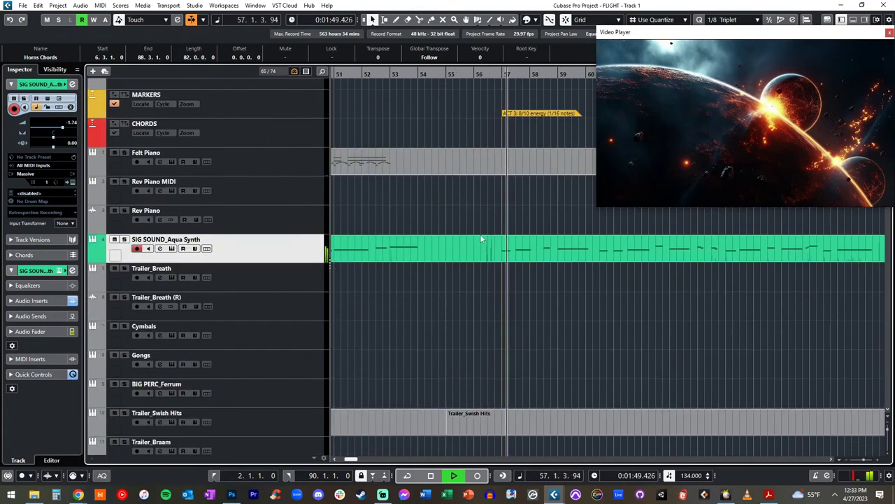
Examine the Swish Hits, Sub Bass and brass parts playing in ACT 3 from bar 57 and clear the Horns Chords part selection
scroll(442, 233, right, 2)
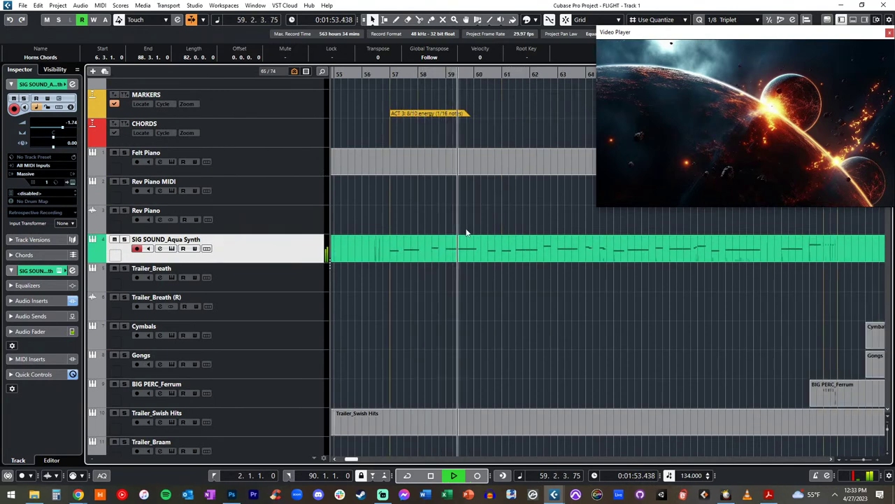
scroll(466, 233, right, 2)
scroll(467, 233, down, 15)
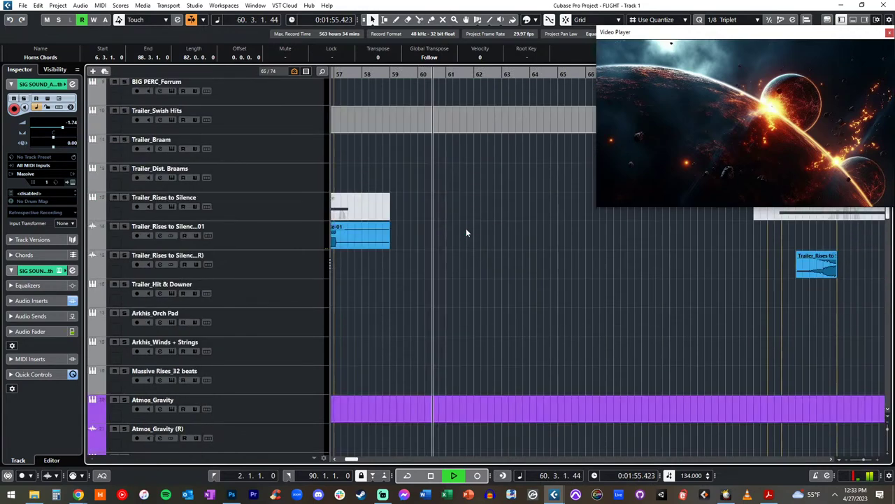
scroll(467, 233, down, 8)
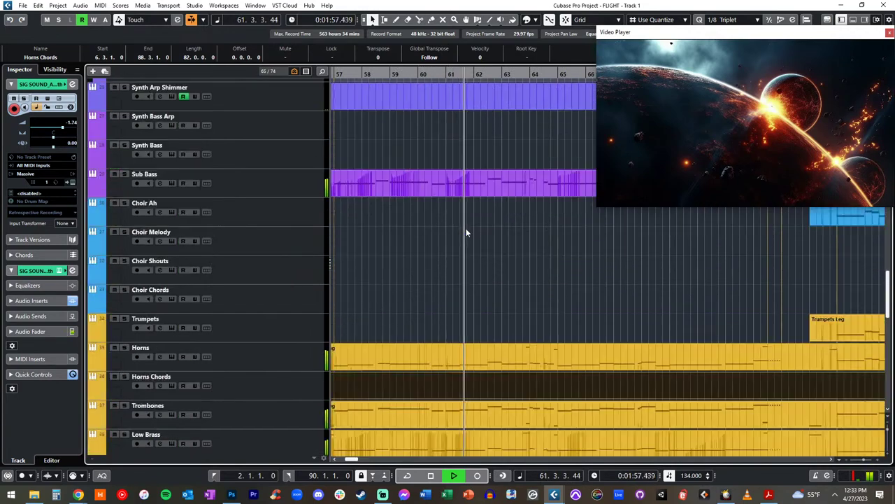
scroll(462, 204, right, 2)
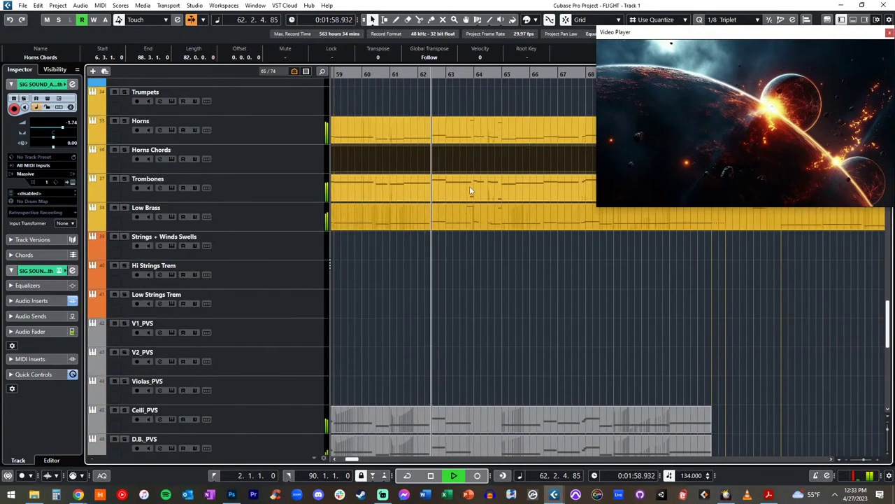
click(462, 102)
scroll(451, 102, right, 2)
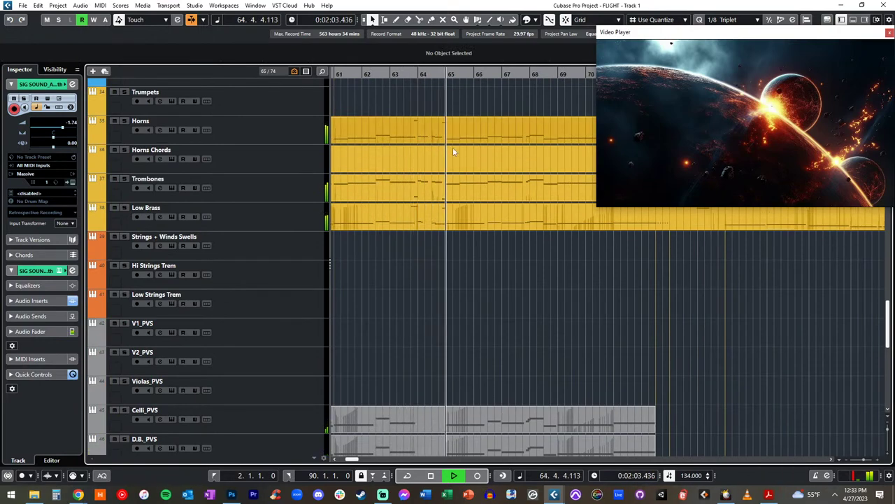
Examine the Celli, D.B., short strings, Low Strings and SM Trailer Perc parts as playback runs from bar 65 to bar 72
scroll(452, 209, right, 4)
scroll(451, 216, down, 5)
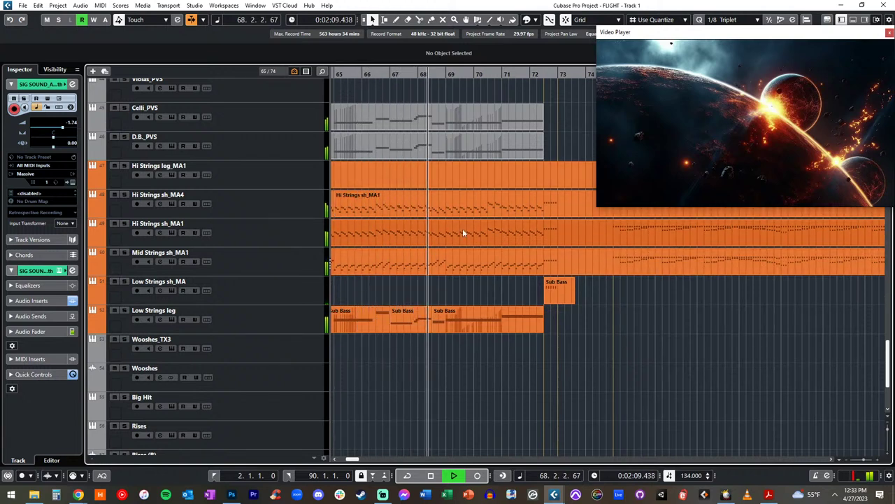
scroll(444, 233, right, 4)
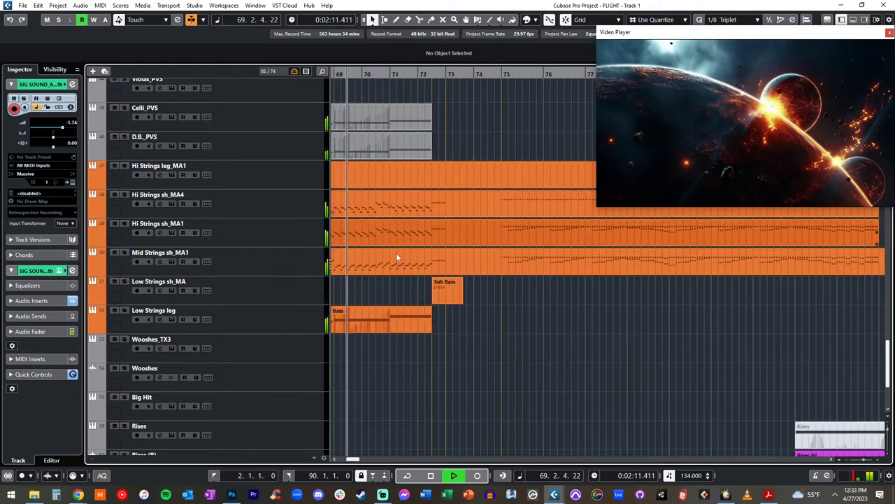
scroll(373, 274, down, 4)
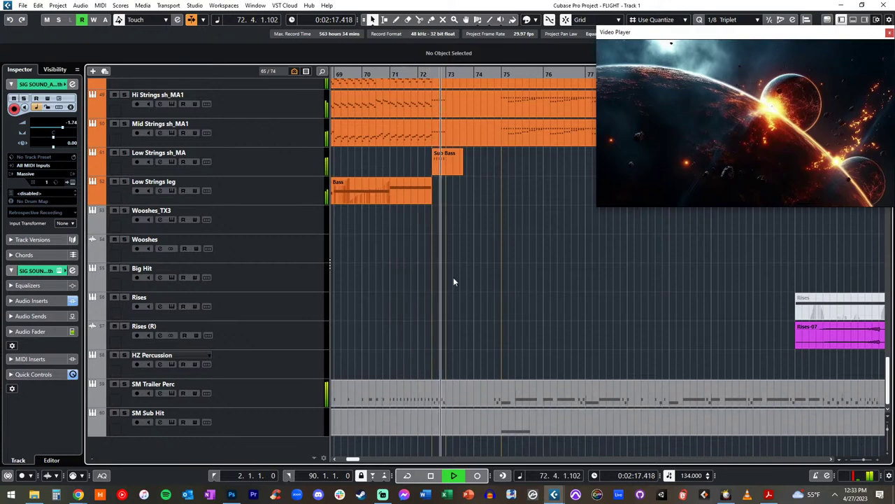
Examine the Felt Piano, Aqua Synth, Cymbals and Gongs parts as playback continues from bar 75
scroll(443, 285, up, 20)
scroll(447, 266, up, 6)
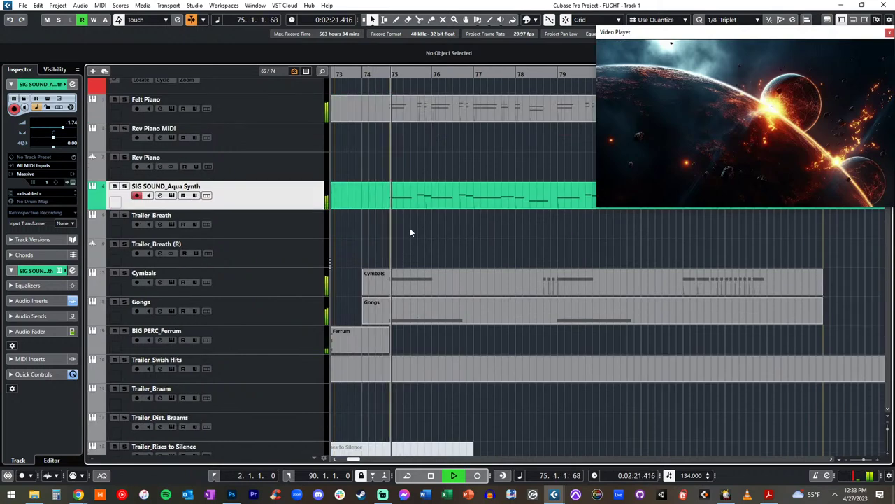
scroll(410, 228, up, 3)
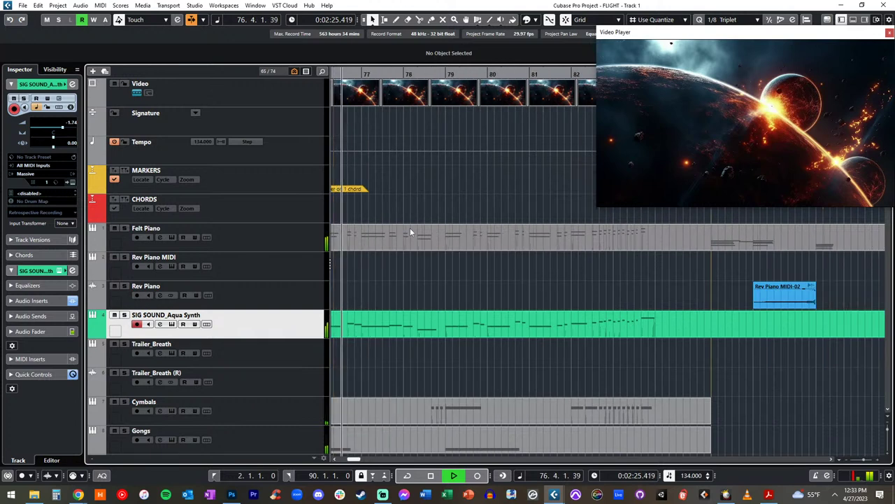
scroll(409, 294, down, 2)
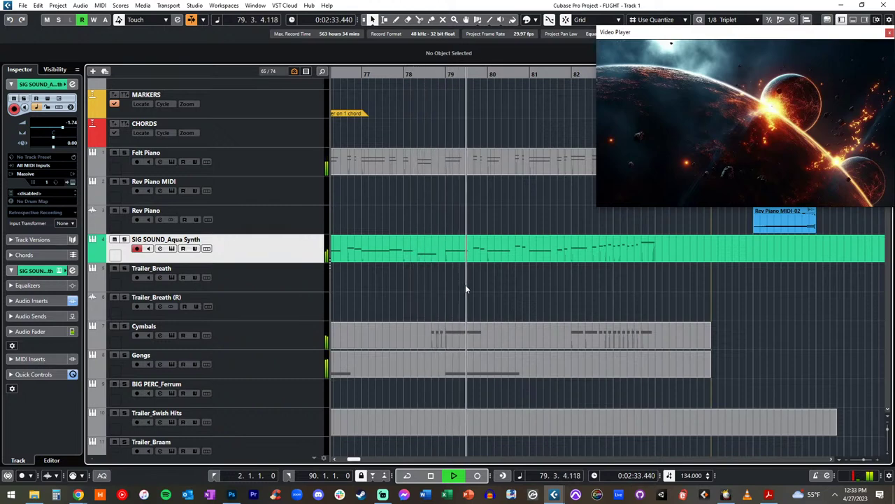
Examine the synth bass, choir, brass, short strings and Rises parts as playback runs from bar 80 to bar 83
scroll(465, 287, down, 20)
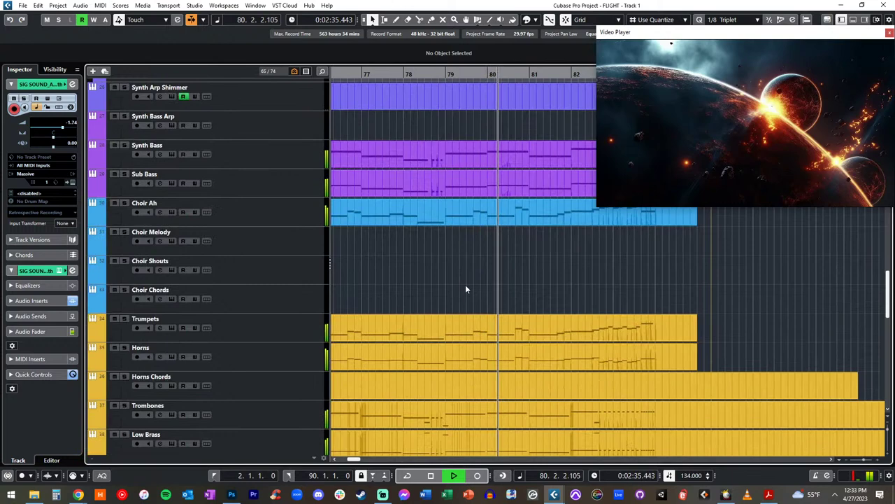
scroll(466, 287, down, 15)
scroll(465, 286, up, 3)
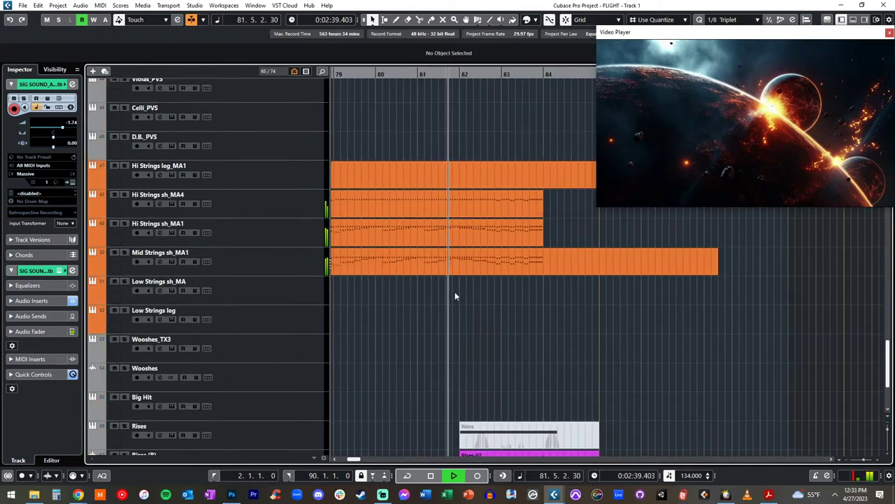
scroll(454, 296, down, 4)
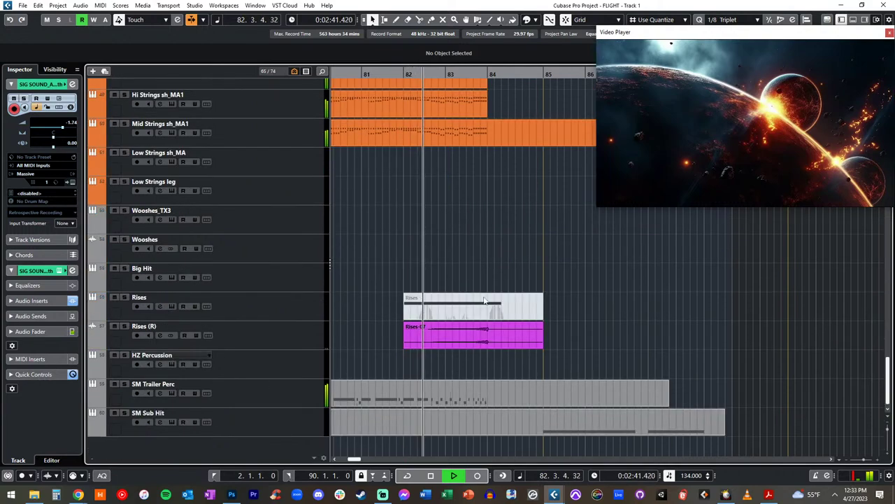
scroll(473, 244, right, 1)
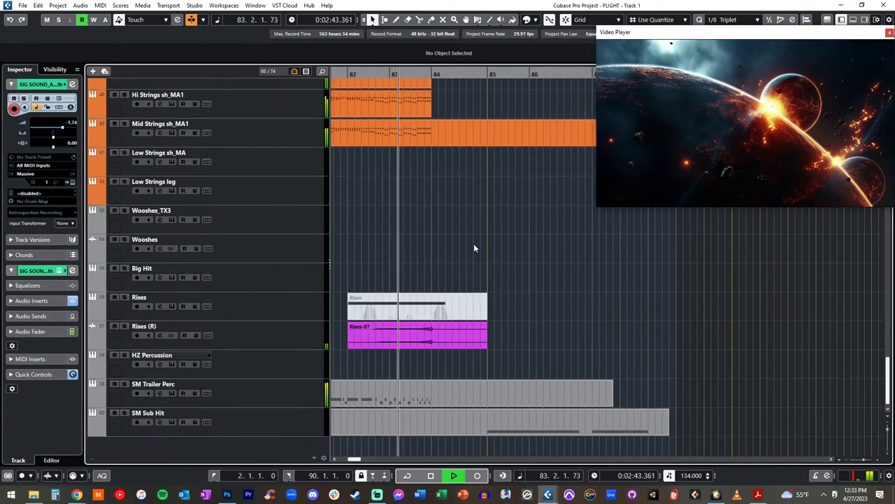
Examine the TITLE CARD piano and Rev Piano ending from bar 85 toward the OUT marker, and stop playback at bar 91
scroll(451, 210, up, 10)
scroll(450, 210, up, 10)
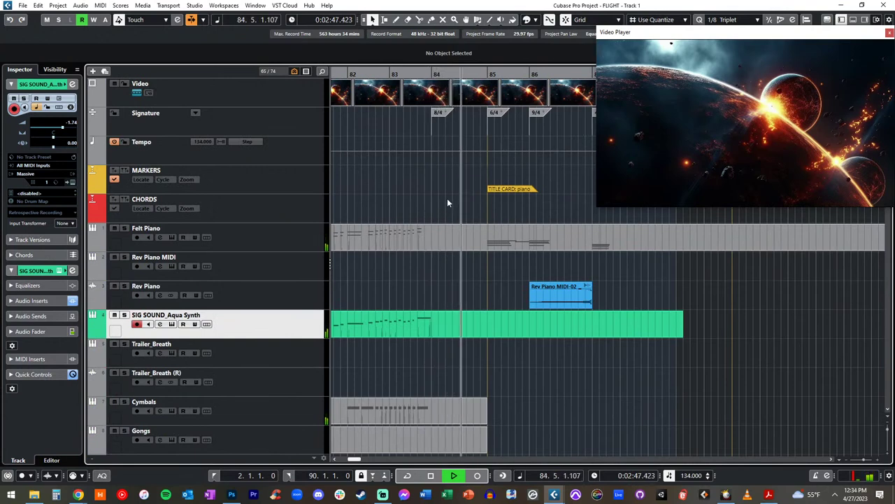
scroll(447, 200, right, 1)
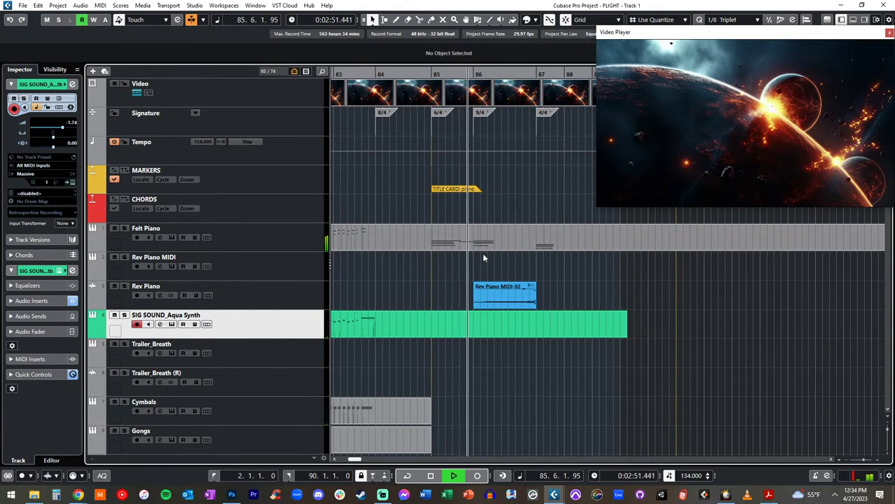
scroll(483, 253, right, 1)
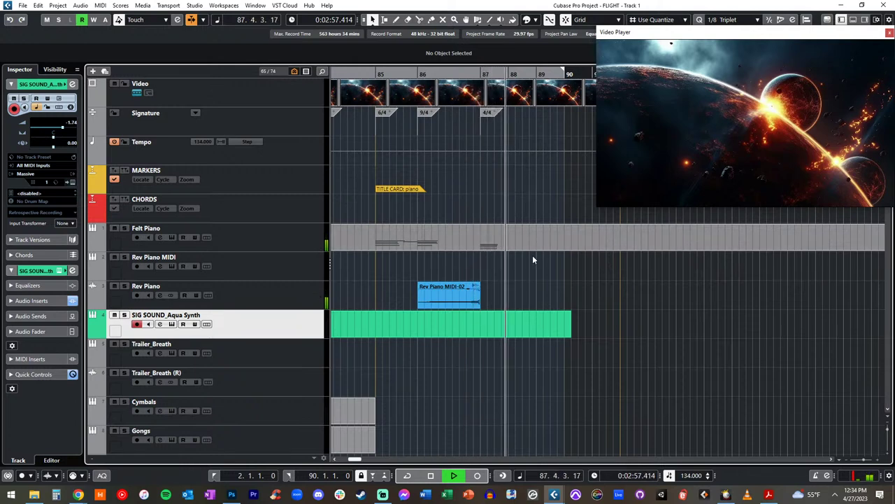
scroll(522, 231, right, 2)
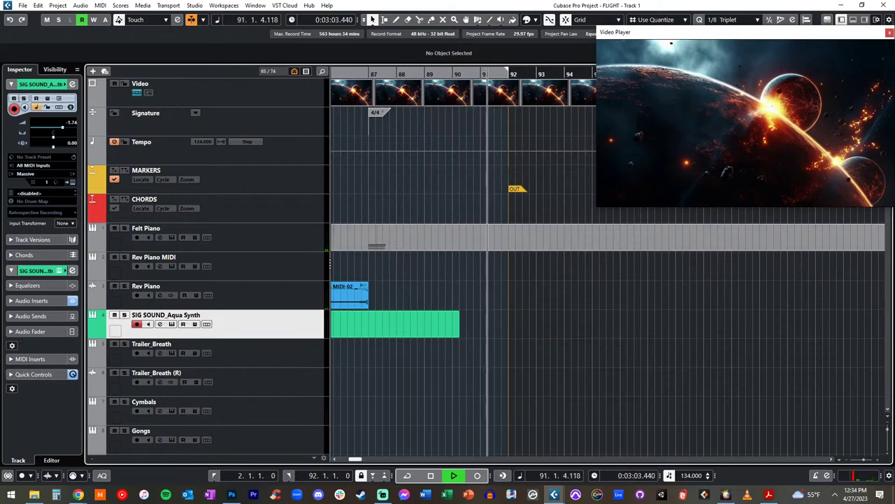
key(space)
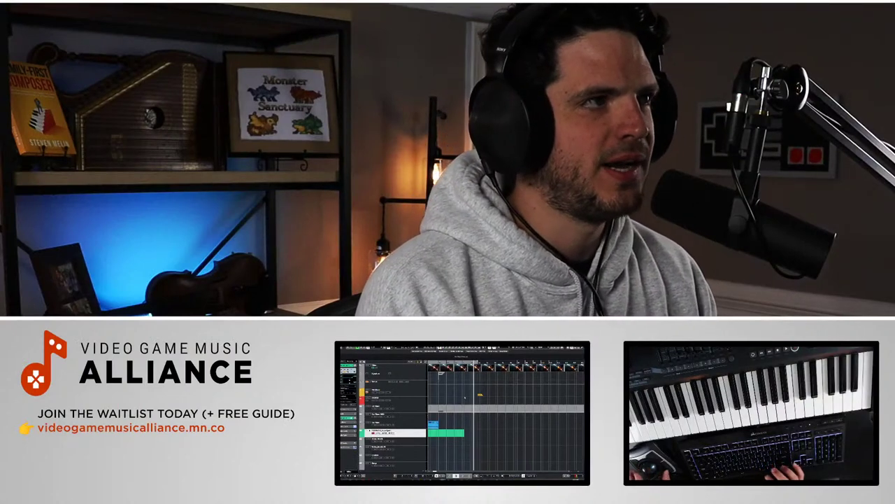
Return the playhead to the left locator at bar 2 and bring back the Video Player window
key(F8)
key(KP_1)
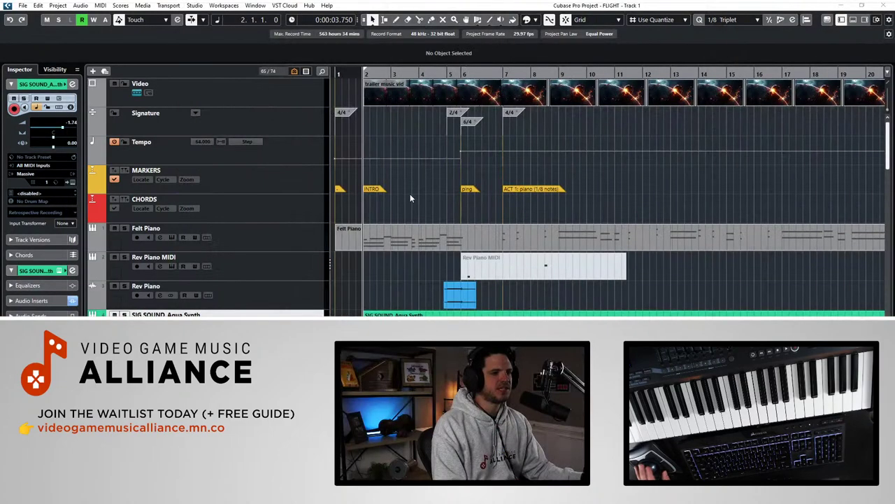
key(F8)
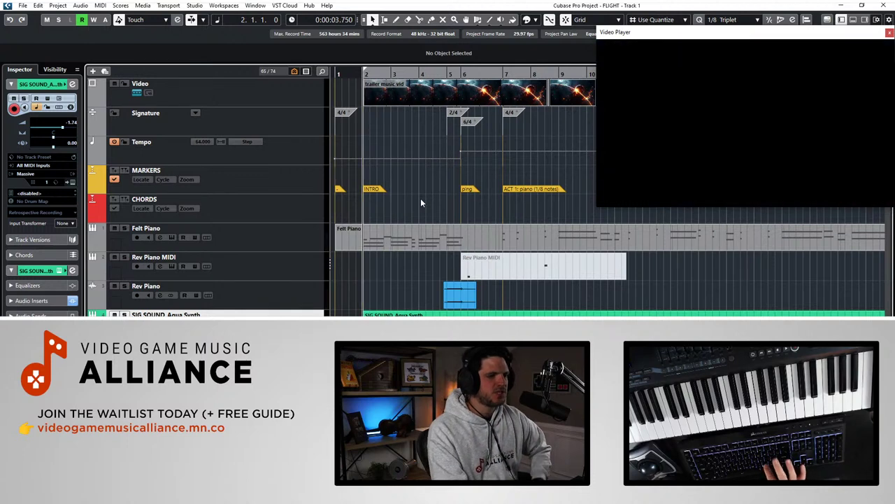
Select the Felt Piano track so it is armed for live playing
click(268, 238)
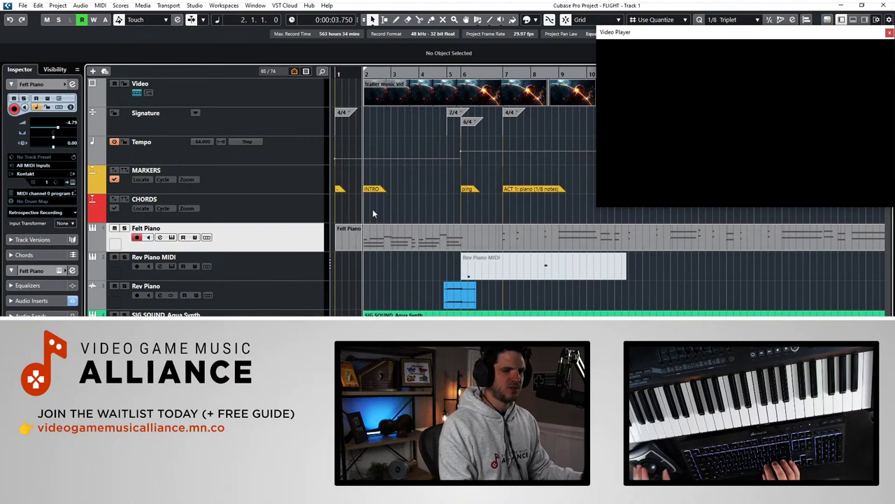
scroll(372, 208, right, 3)
scroll(373, 212, left, 3)
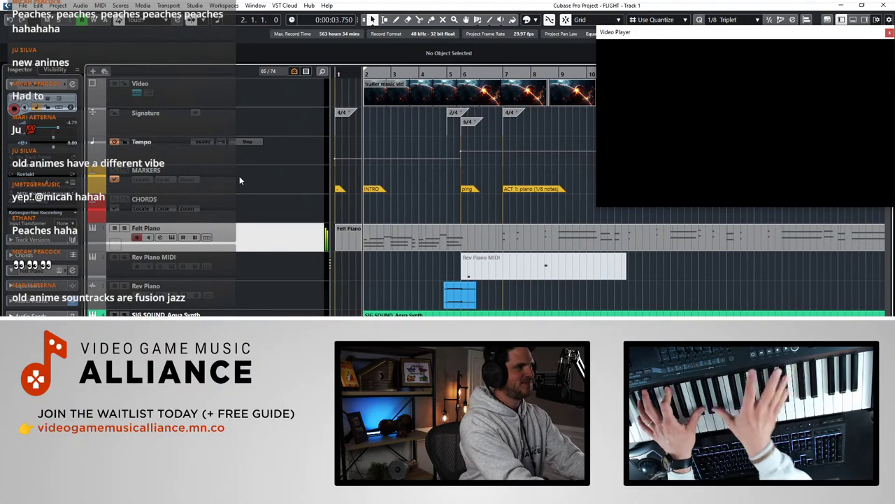
Switch the live-playing selection to the SIG SOUND_Aqua Synth track and add the Hi Synth Arp track to it
scroll(253, 226, down, 5)
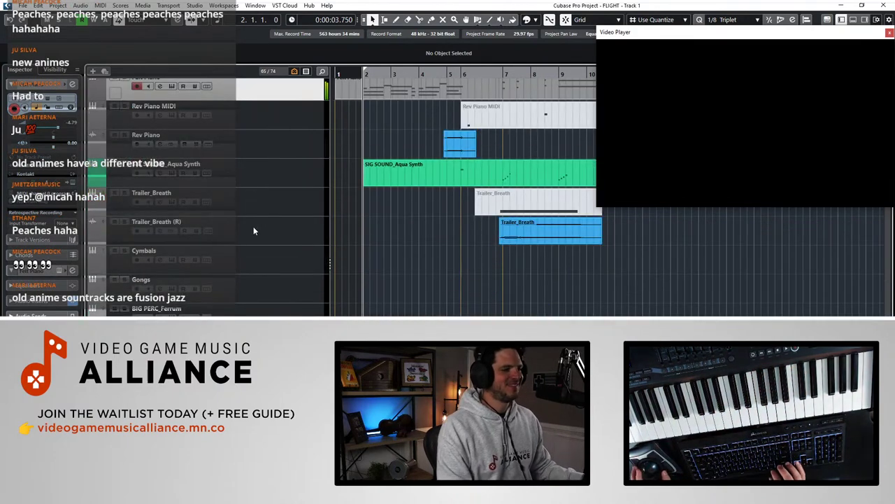
scroll(272, 280, down, 8)
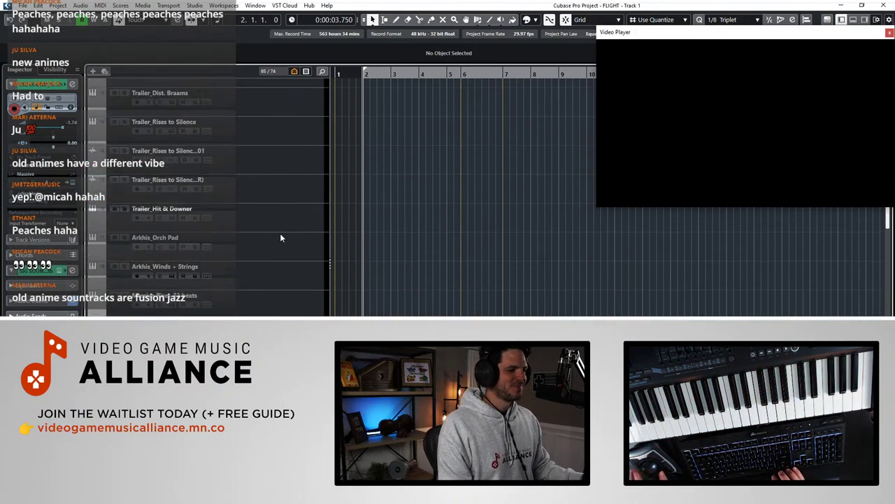
scroll(280, 238, down, 10)
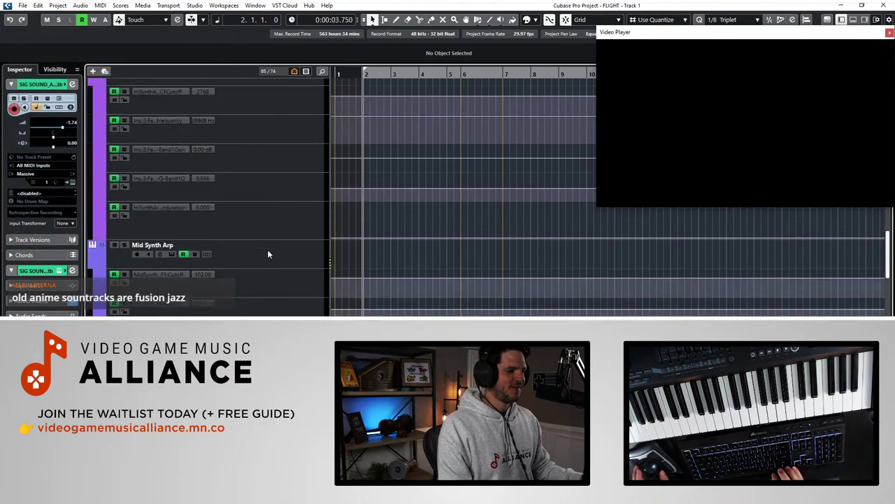
scroll(267, 252, up, 8)
click(277, 220)
scroll(269, 230, down, 8)
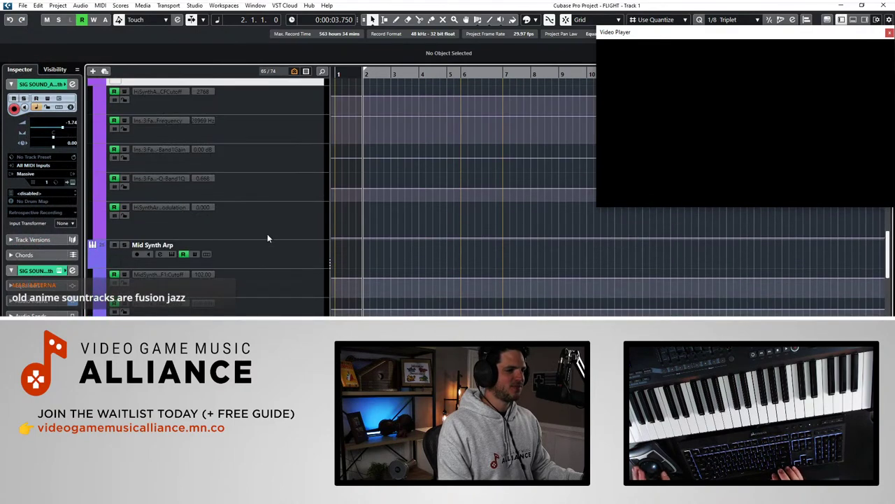
Add the Choir Ah, Horns and Trumpets tracks to the armed selection to layer them for live playing
scroll(252, 255, down, 5)
scroll(262, 226, down, 4)
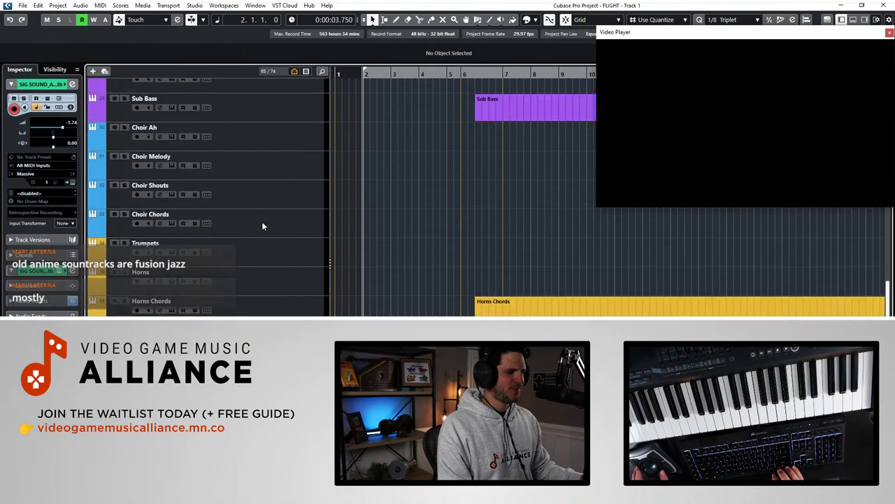
click(256, 130)
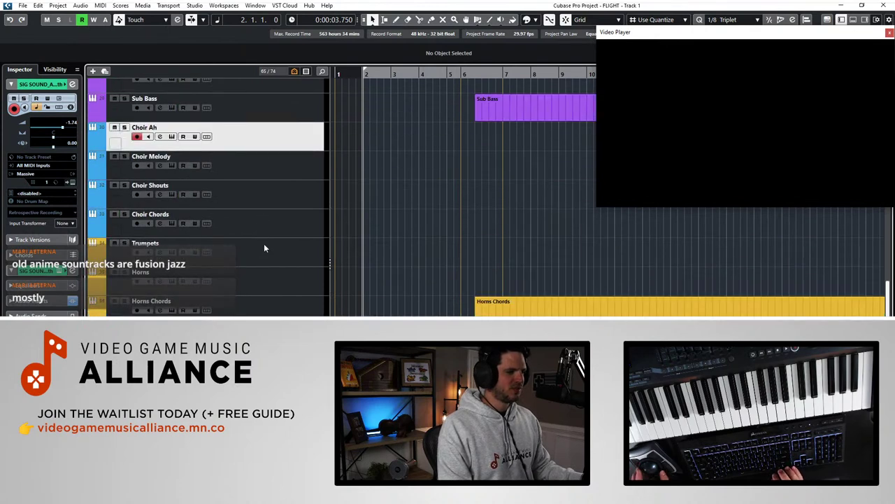
ctrl+click(256, 283)
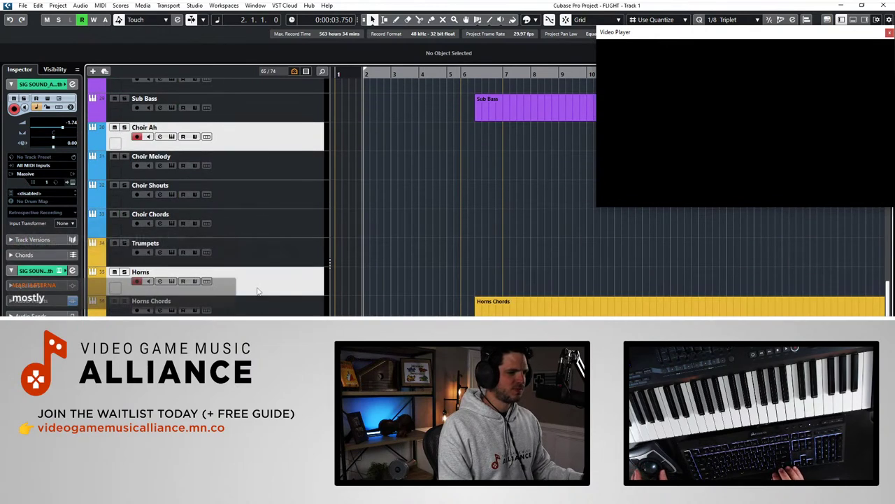
ctrl+click(256, 257)
Replace the layered selection with only the Horns Chords track and start playback from the INTRO at bar 2
scroll(254, 259, down, 5)
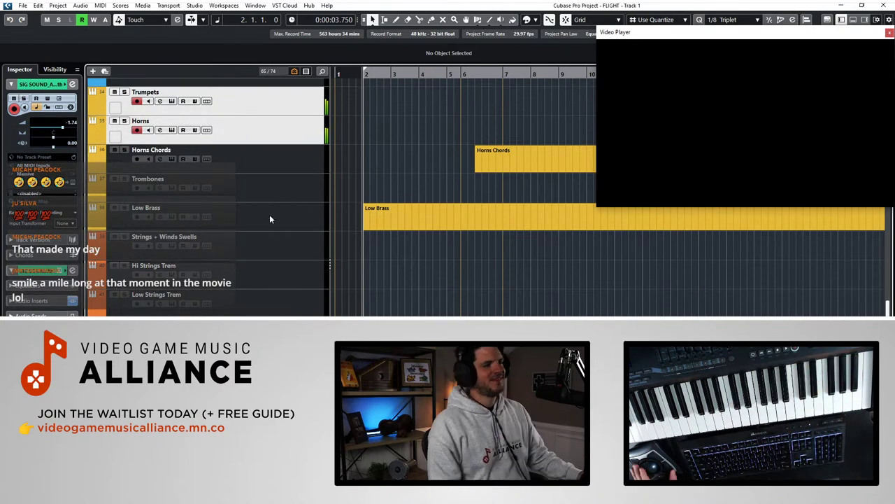
click(275, 160)
scroll(338, 207, down, 3)
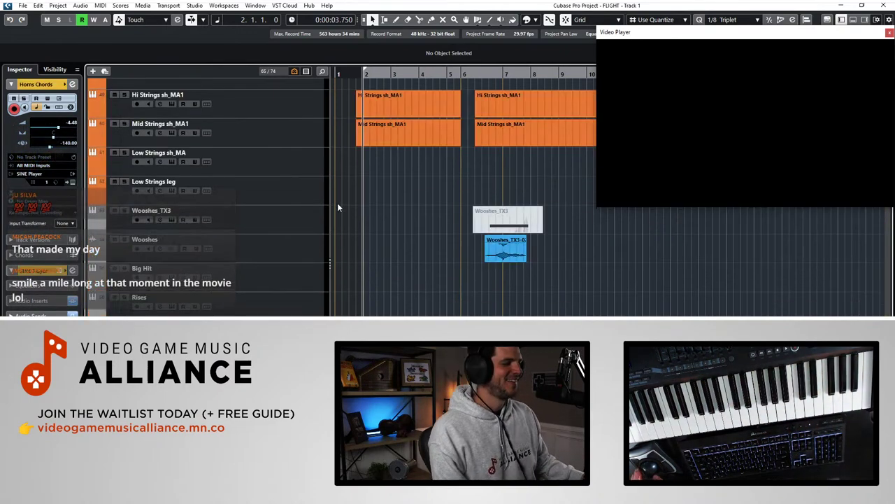
scroll(337, 207, up, 10)
scroll(337, 203, up, 5)
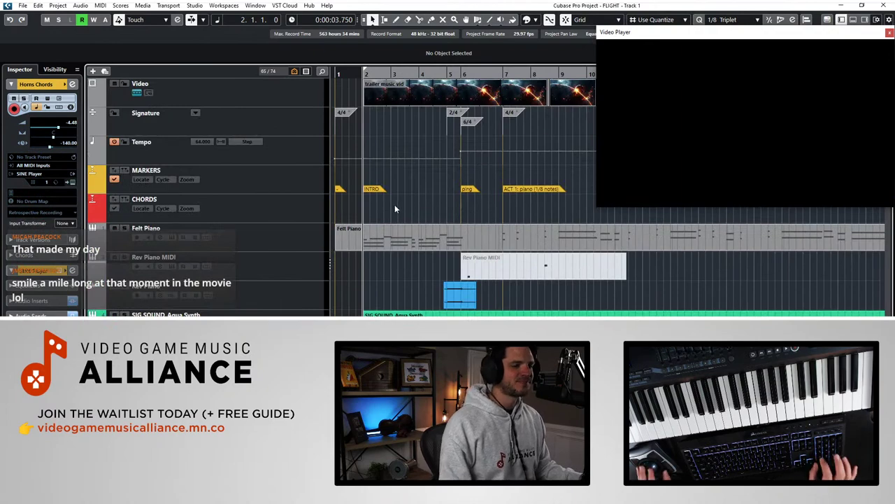
key(space)
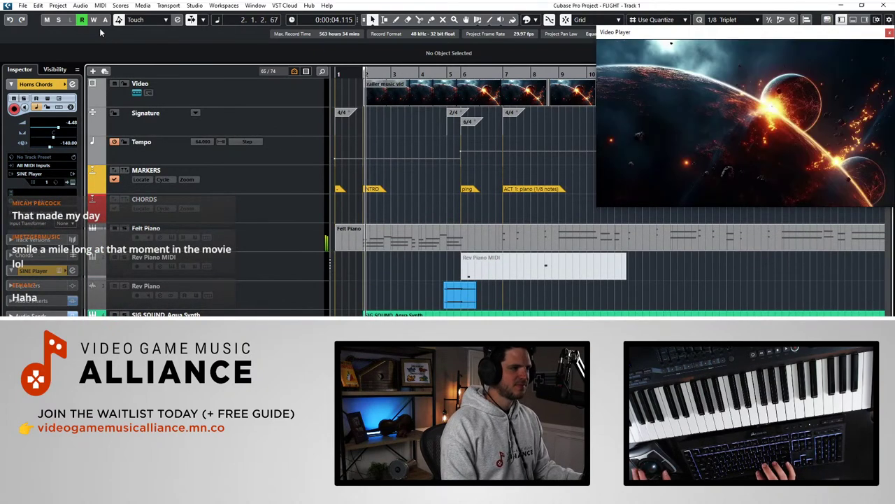
click(57, 5)
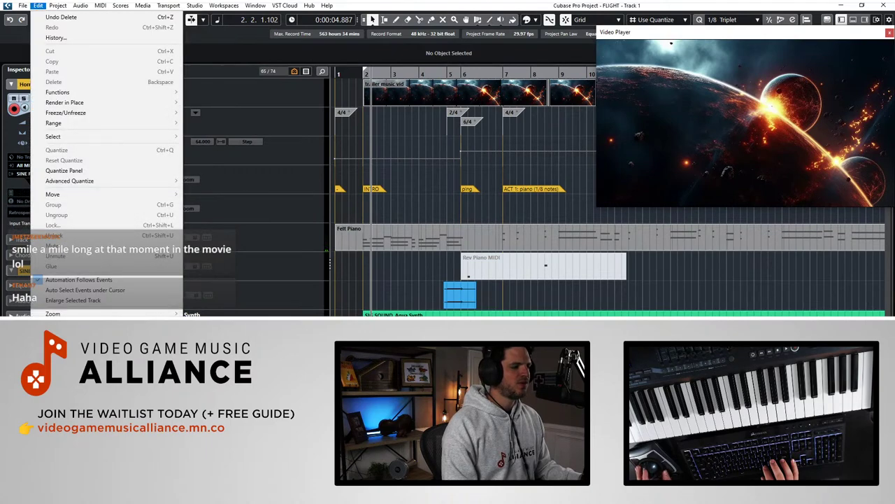
click(63, 355)
click(606, 88)
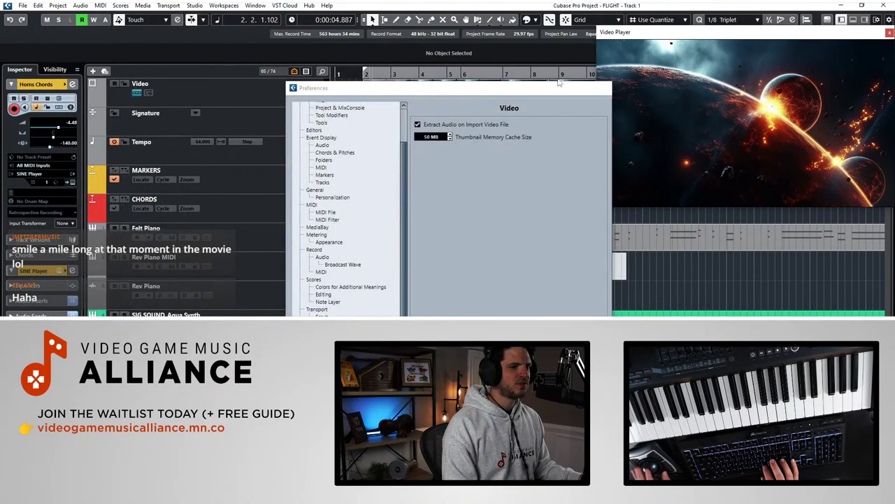
Set the project's record bit depth to 24 bit in Project Setup
click(69, 7)
mouse_move(80, 5)
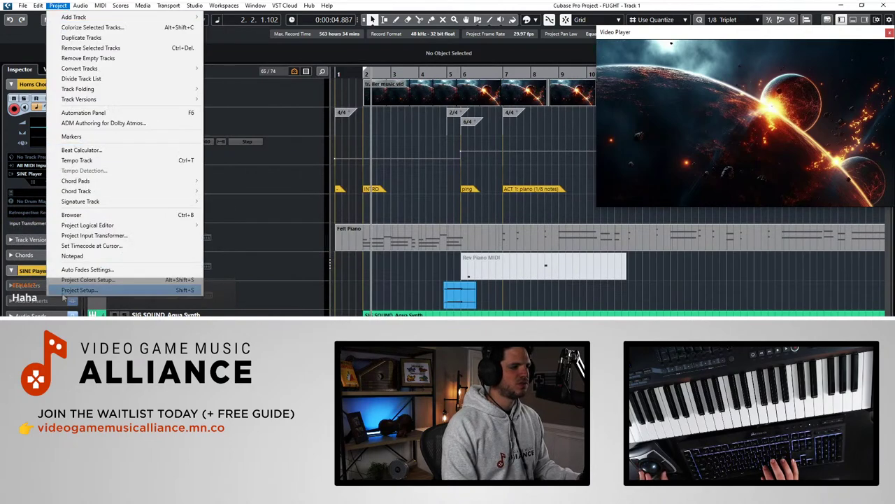
click(65, 293)
click(251, 292)
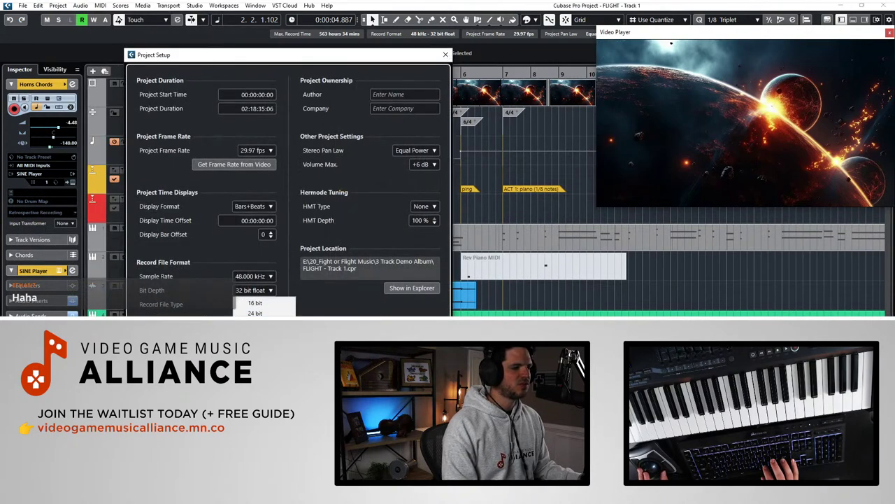
click(255, 312)
key(Return)
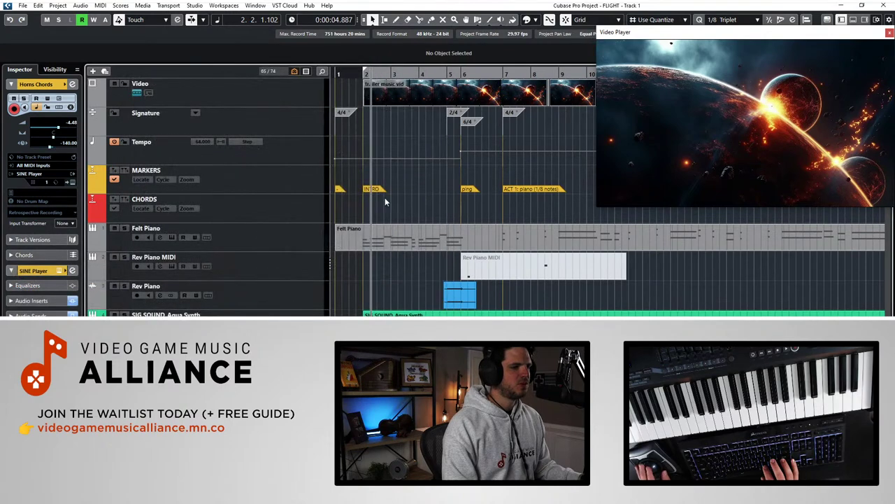
Play the start of the INTRO briefly from bar 2 and return the playhead to bar 2
key(KP_Add)
key(KP_Subtract)
key(KP_Add)
key(KP_Add)
key(KP_Subtract)
key(KP_Subtract)
key(KP_Subtract)
key(KP_Add)
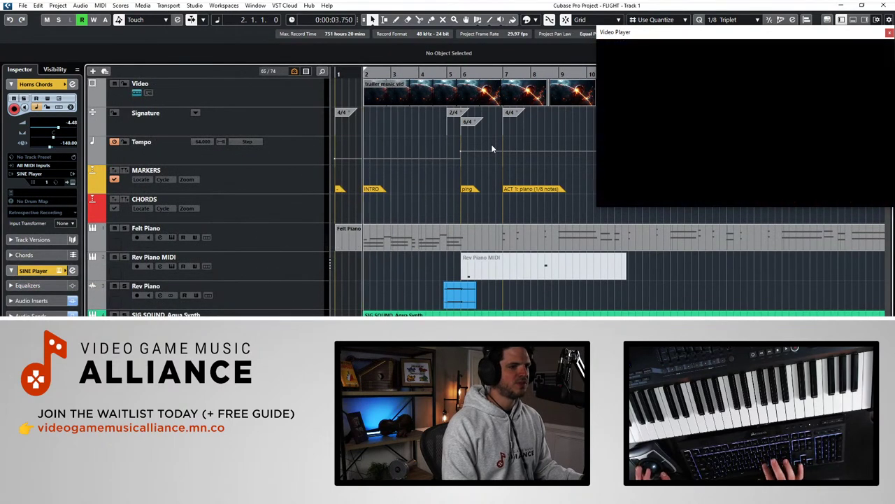
key(space)
key(space)
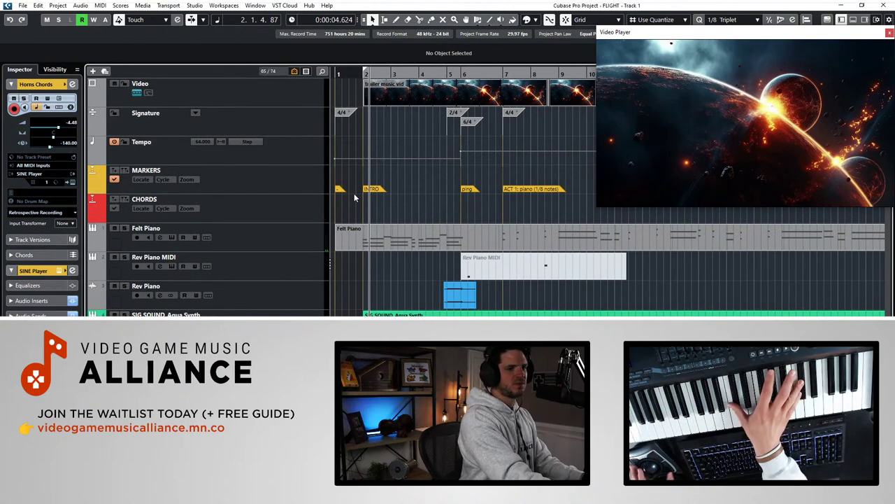
key(KP_Add)
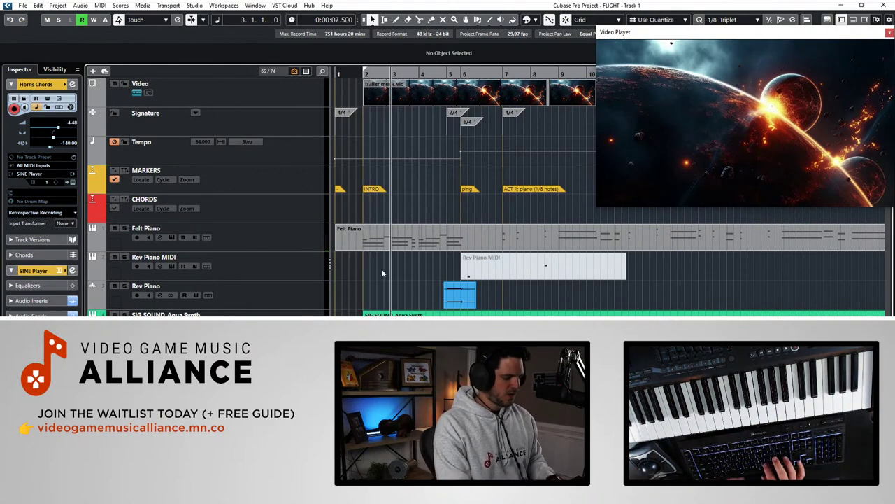
key(KP_Subtract)
Select the HZ Percussion track for live playing and start playback from bar 21
scroll(248, 238, down, 15)
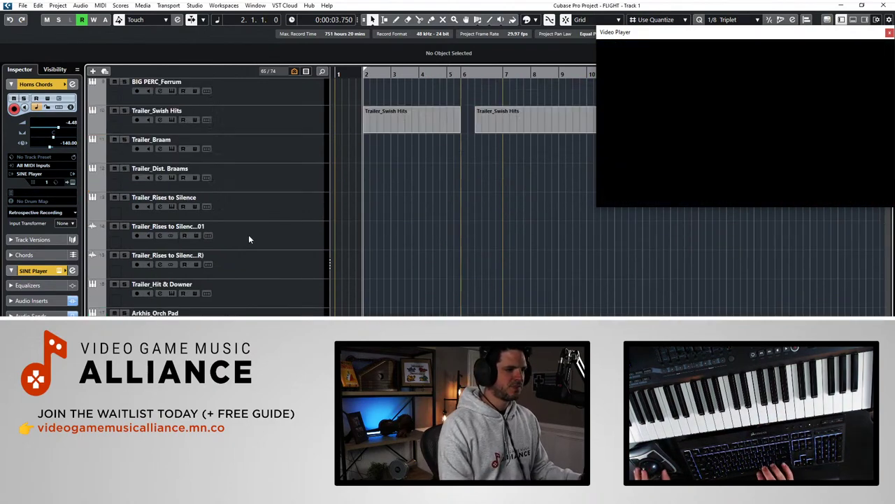
click(250, 335)
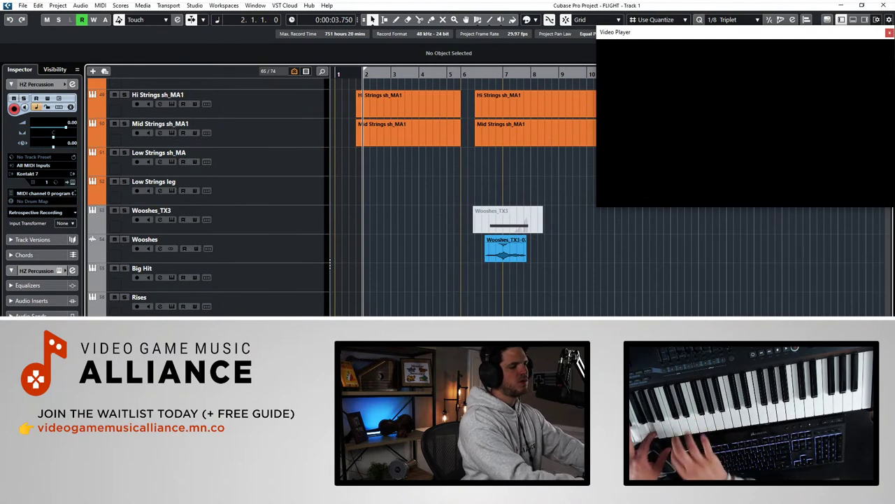
scroll(347, 312, right, 5)
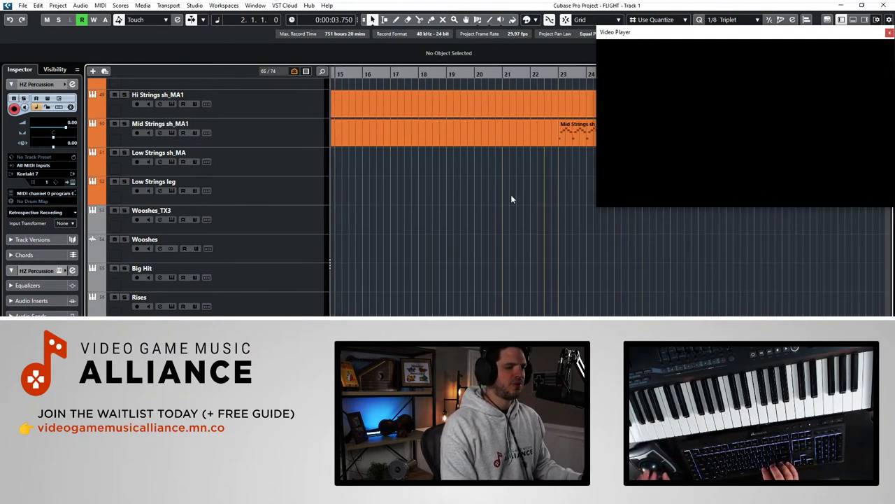
click(529, 151)
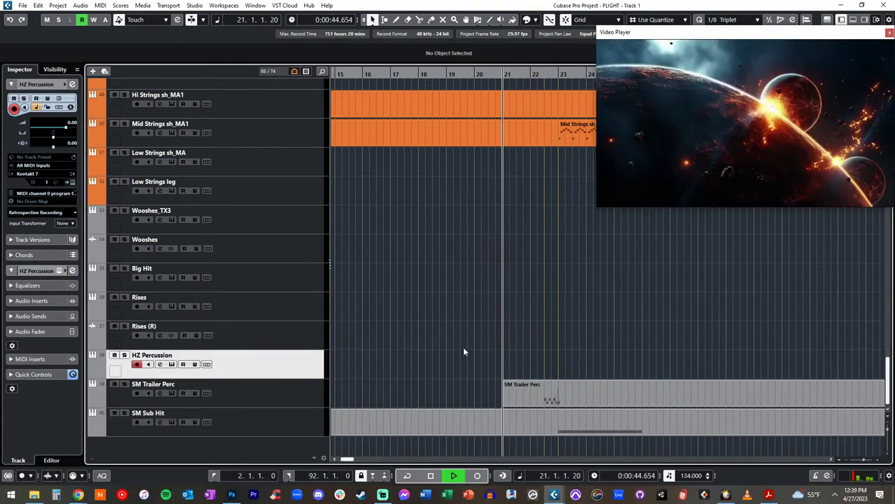
key(h)
key(h)
key(h)
key(h)
key(h)
scroll(464, 352, right, 2)
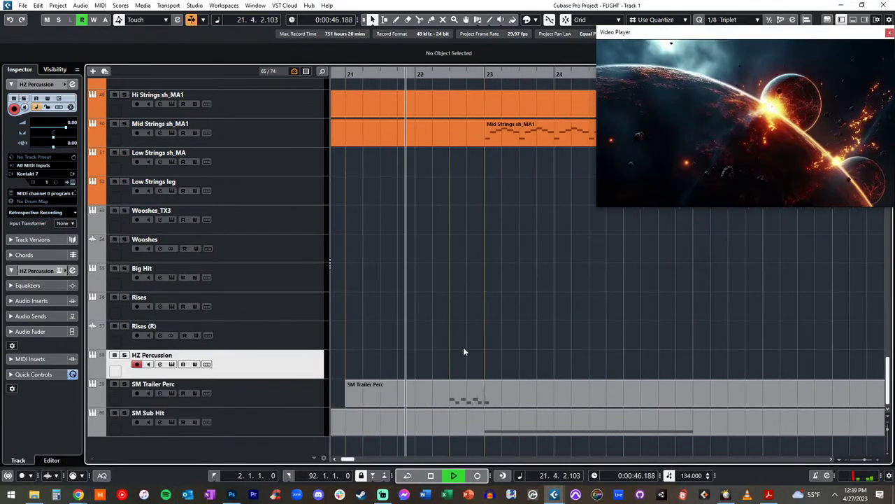
Solo the SM Trailer Perc, SM Sub Hit and HZ Percussion tracks during playback and stop it
click(124, 384)
click(125, 413)
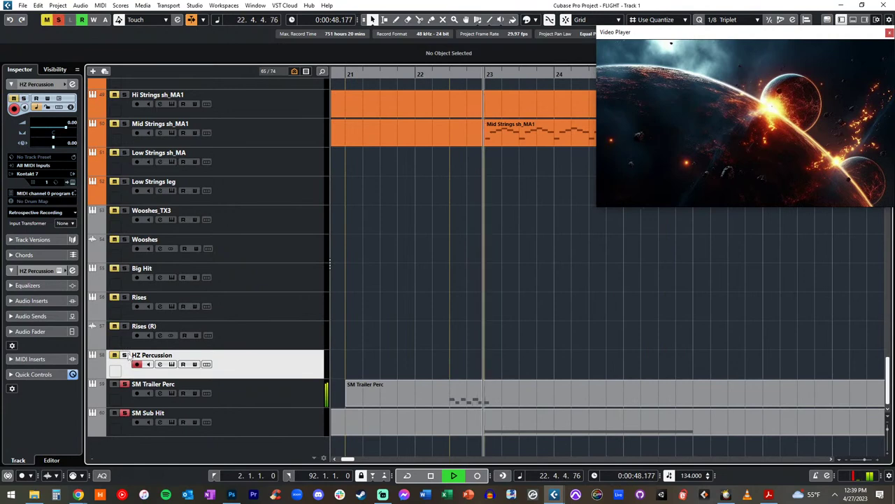
click(125, 355)
key(g)
key(g)
key(g)
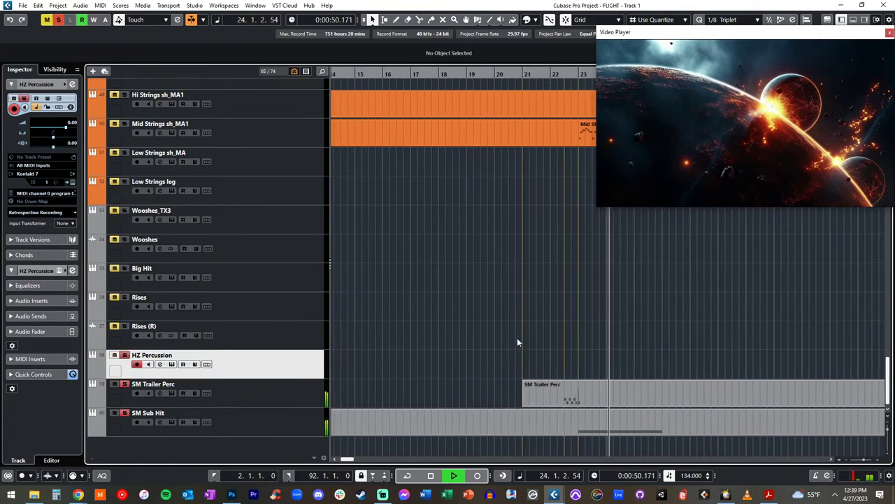
key(space)
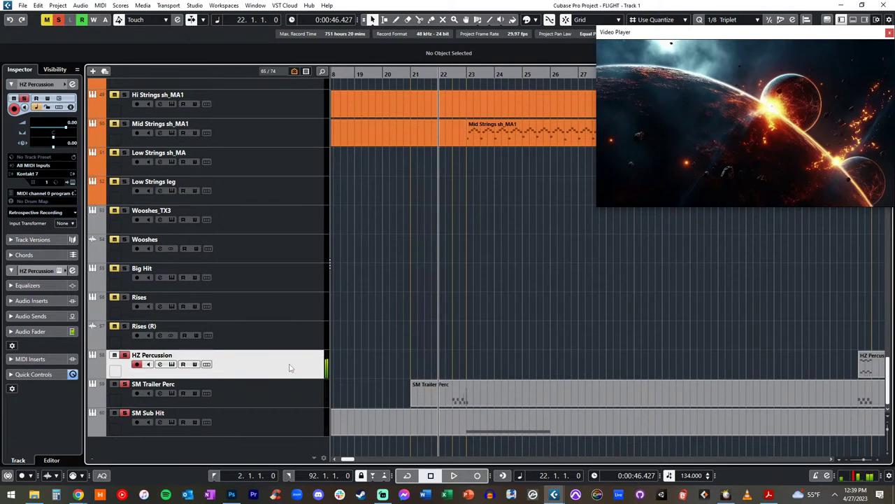
Lower the HZ Percussion volume to -4.79 and capture hits played live from bar 22 as a MIDI part with Retrospective Record
drag(66, 127, 58, 128)
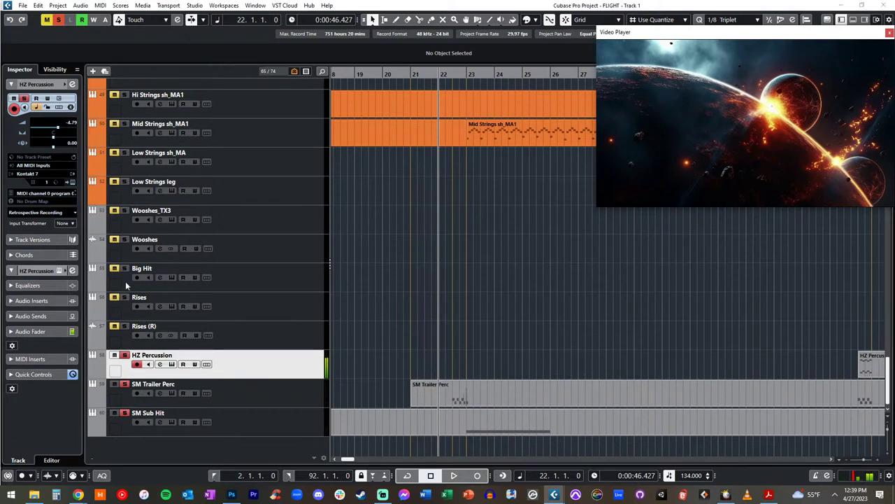
key(space)
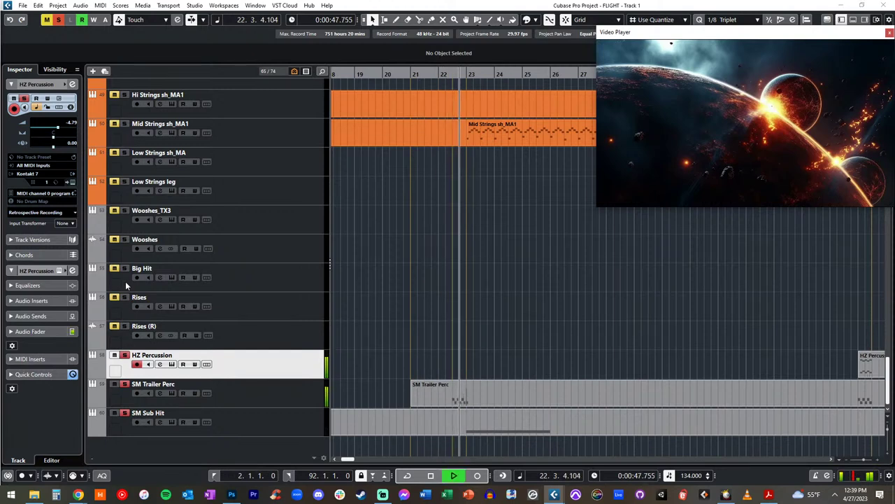
key(shift+KP_Multiply)
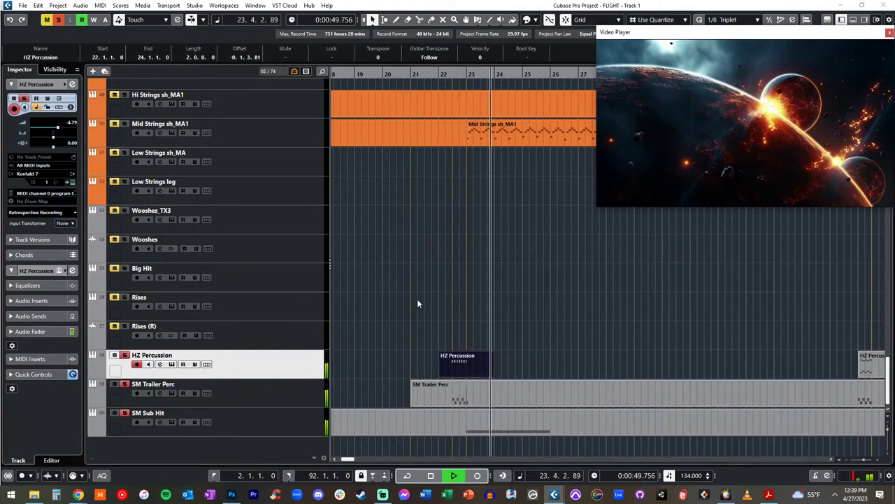
key(space)
Open the HZ Percussion part at bar 22 in the editor and quantize all its notes to 1/8 triplets
double_click(460, 364)
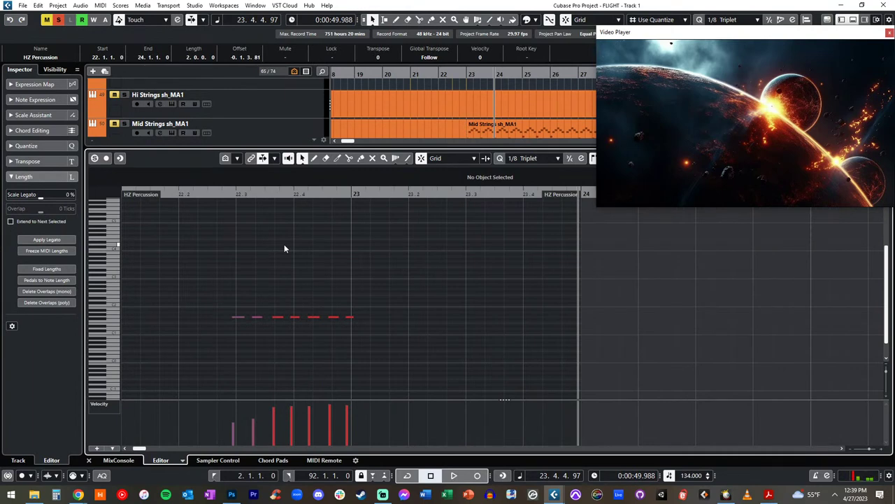
key(ctrl+a)
click(345, 260)
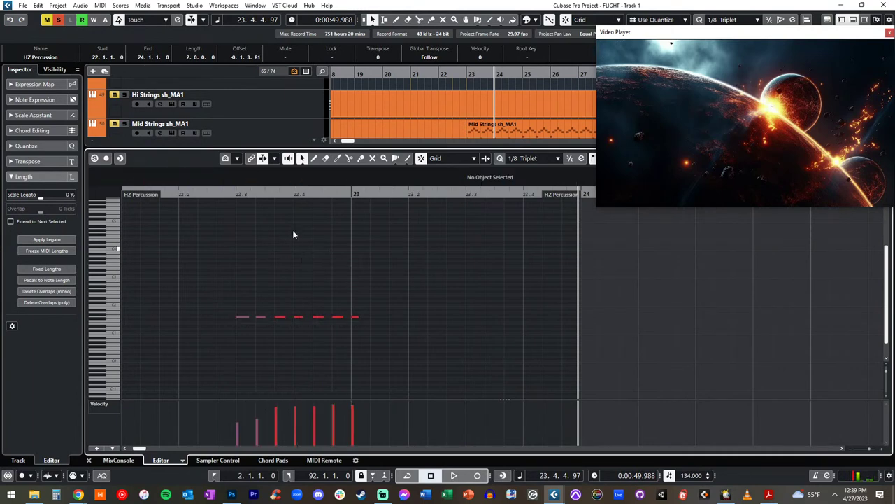
Play the quantized HZ Percussion hits from bar 22, close the editor and lower the track's volume to -6.56
click(238, 192)
key(KP_Subtract)
key(space)
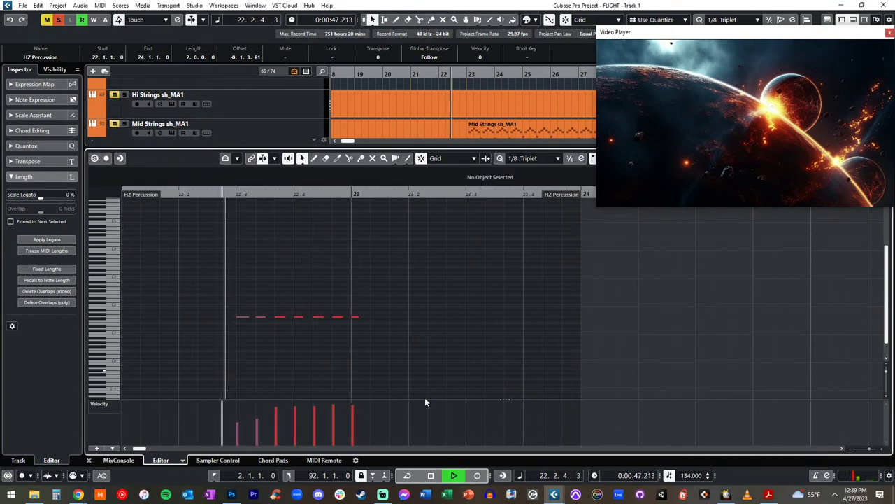
key(ctrl+e)
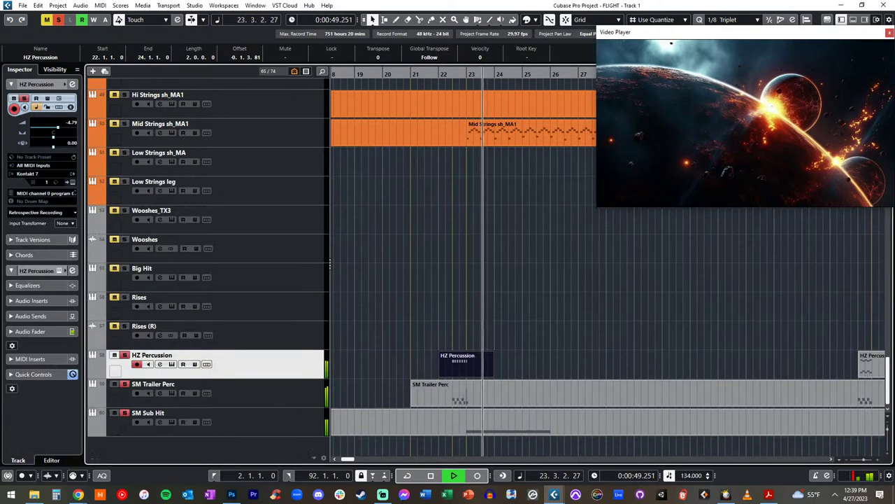
click(445, 275)
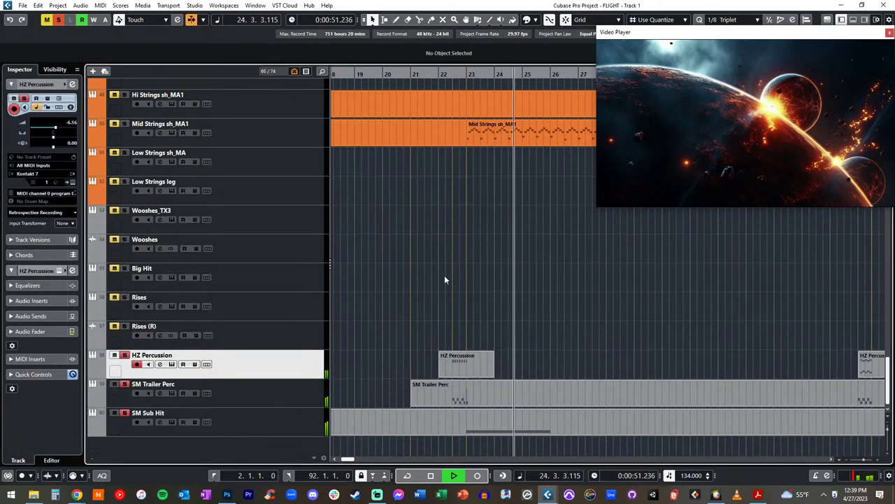
key(space)
Select the SM Trailer Perc track, examine its Kontakt instrument and close the instrument window
click(295, 384)
click(437, 397)
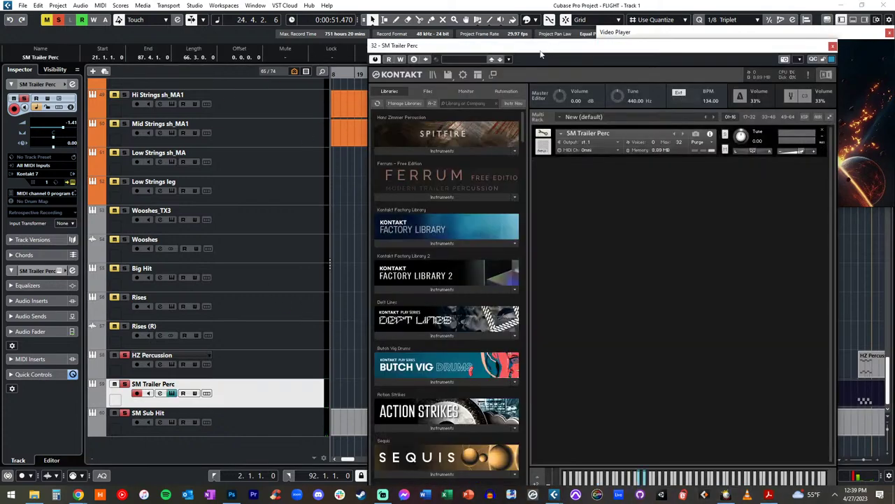
drag(540, 54, 193, 25)
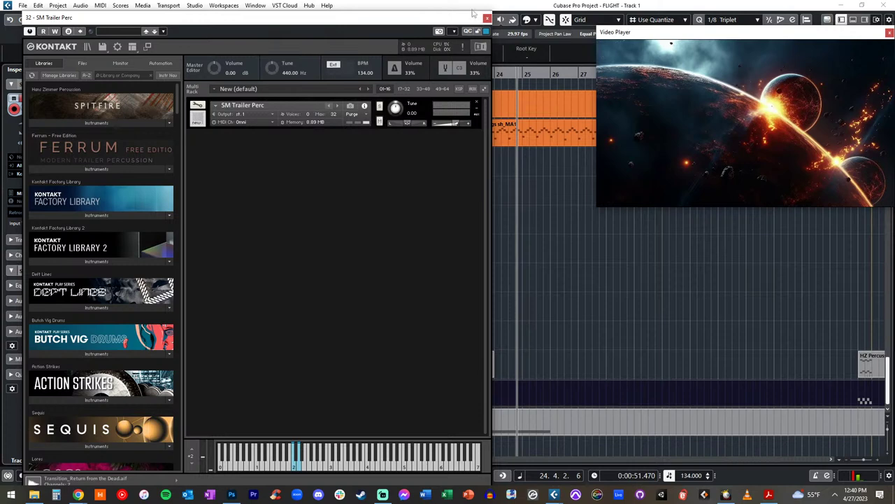
click(487, 18)
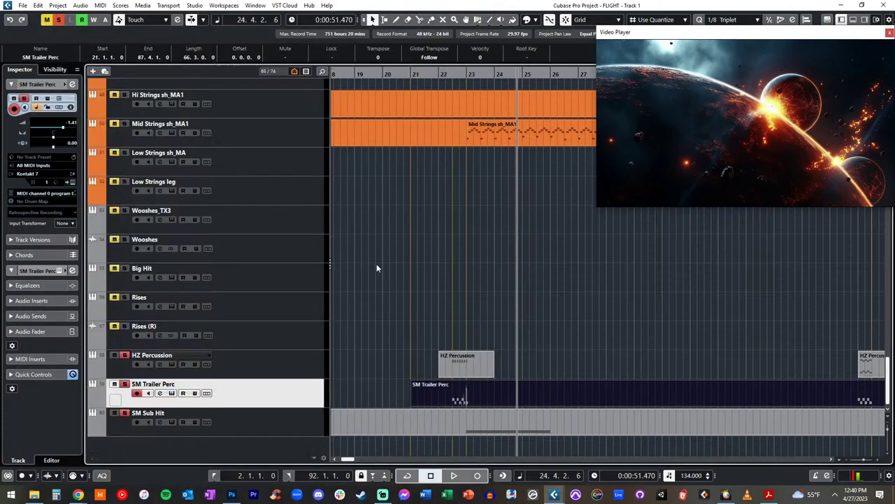
Compare the HZ Percussion and SM Trailer Perc tracks, leave only SM Trailer Perc soloed and play it from bar 22
click(258, 376)
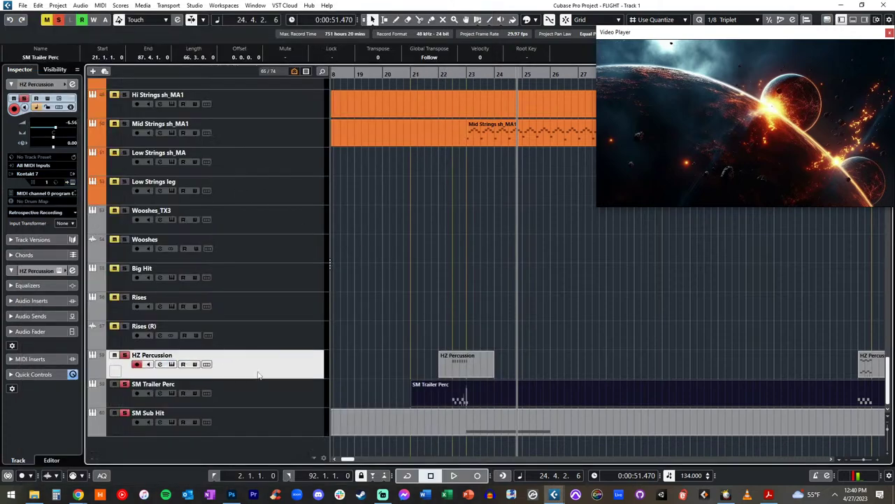
click(251, 383)
click(264, 368)
click(273, 390)
key(minus)
key(minus)
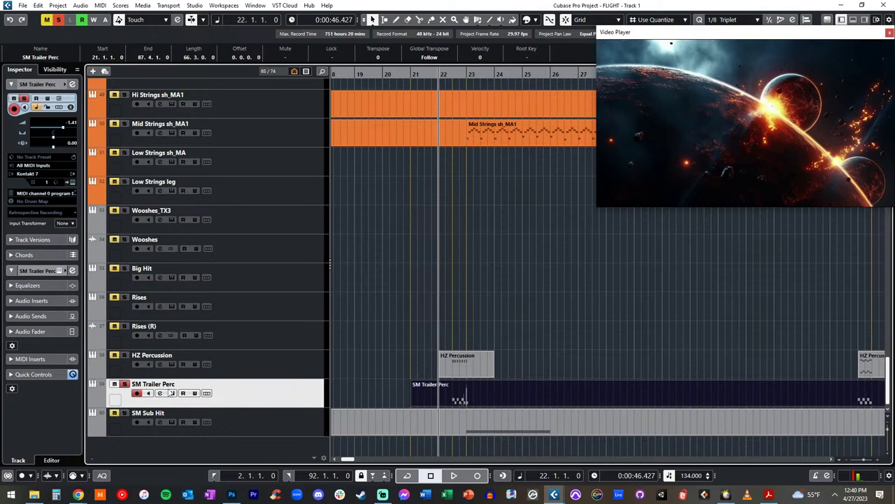
key(space)
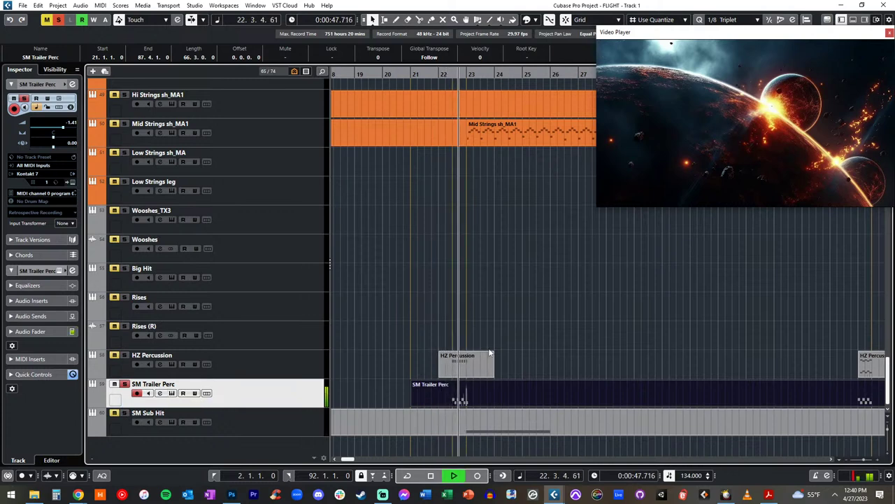
key(space)
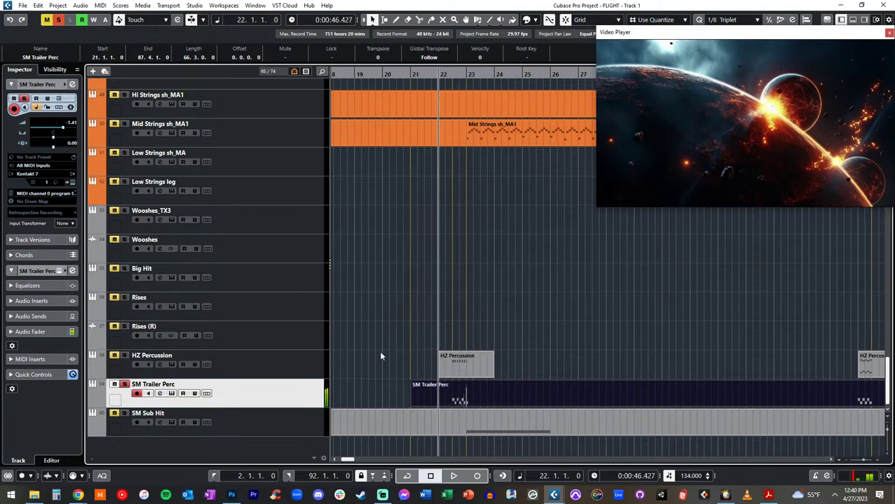
Open the SM Trailer Perc instrument for editing in Kontakt and examine its sample zones in the Mapping Editor and Group Editor
key(e)
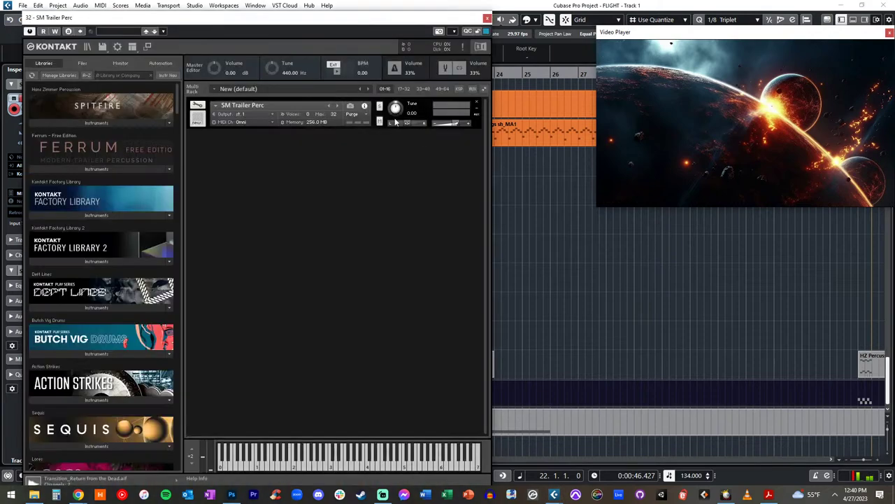
click(198, 105)
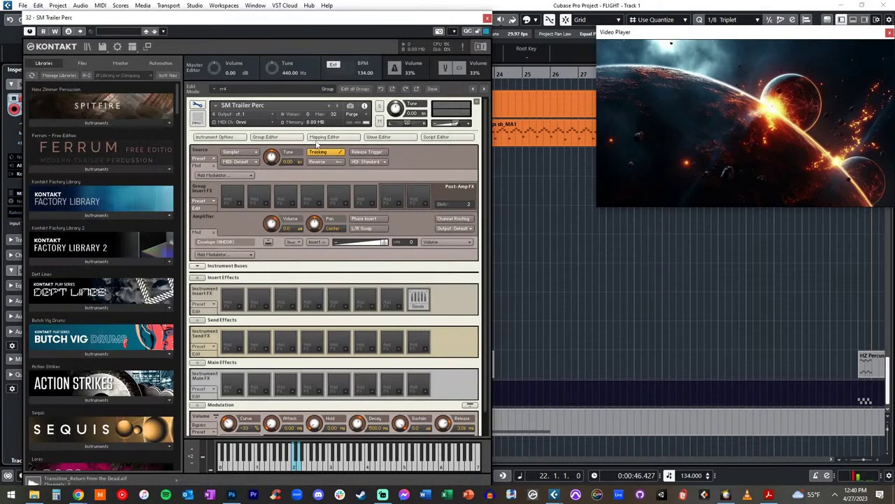
click(322, 138)
click(298, 138)
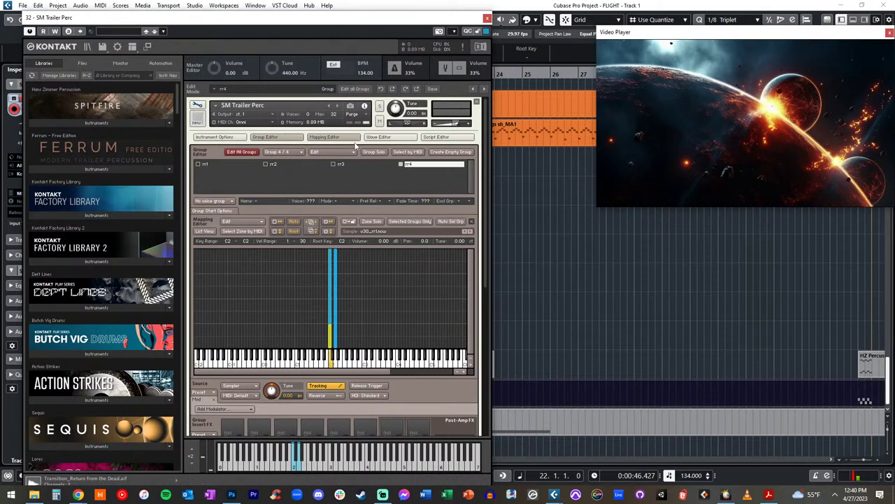
click(332, 264)
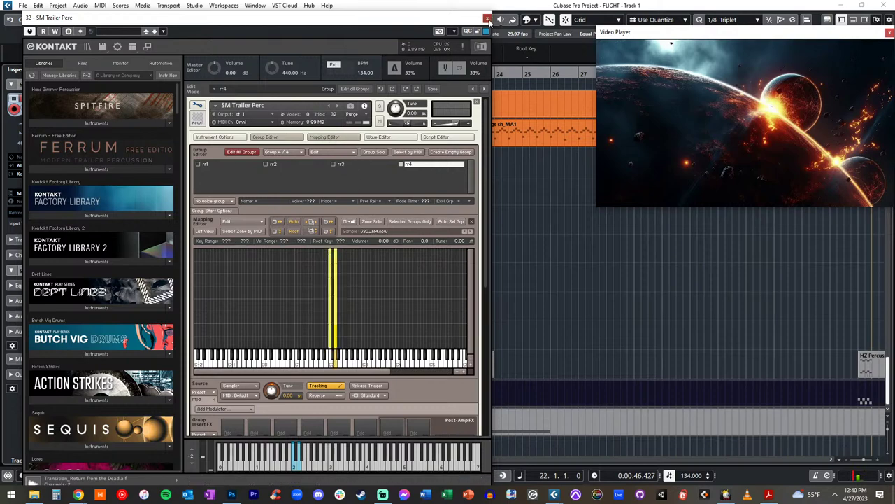
Close the Kontakt window, solo SM Sub Hit and HZ Percussion alongside SM Trailer Perc, and play from bar 22
click(489, 19)
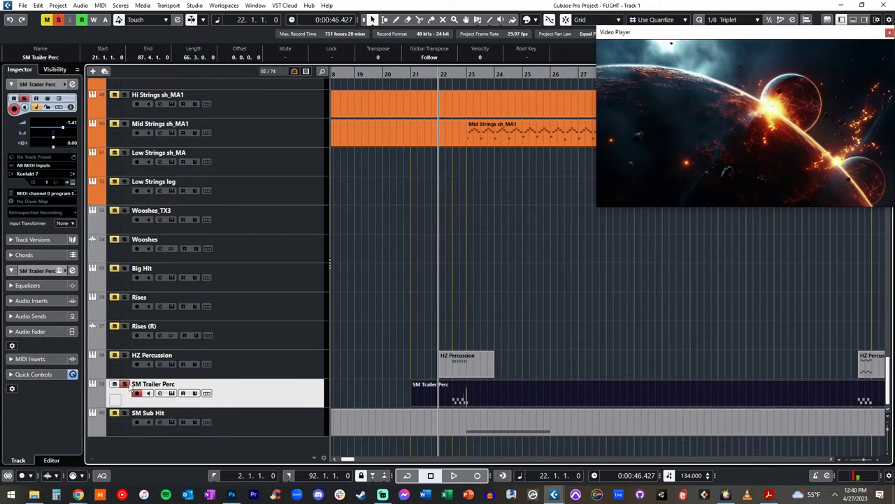
key(space)
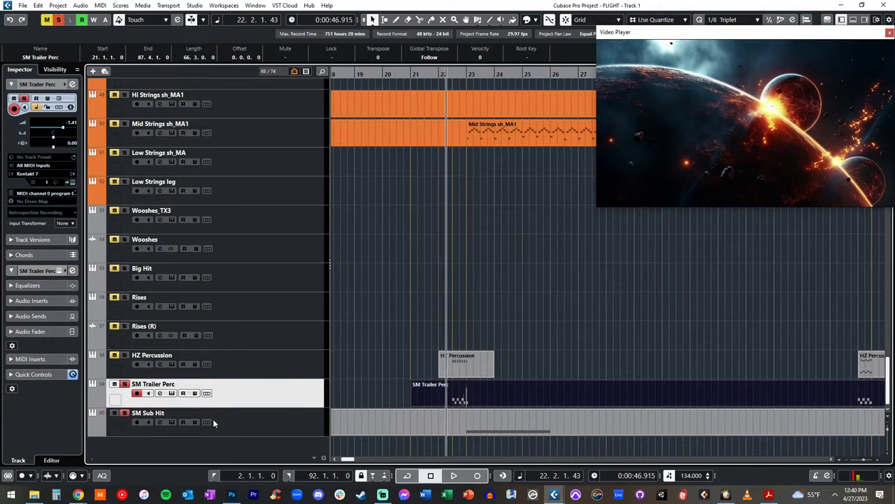
key(space)
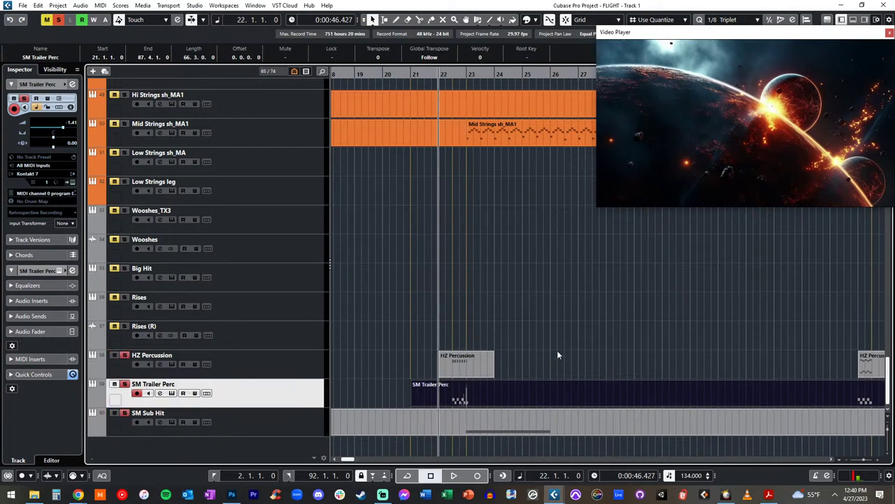
key(space)
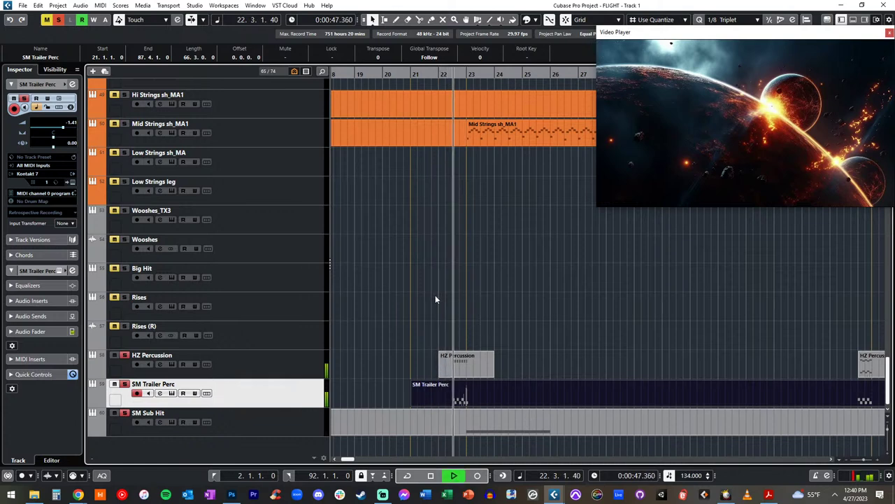
Lower the HZ Percussion track's volume to -7.60 and play the three soloed percussion tracks around the hits at bar 37
click(260, 363)
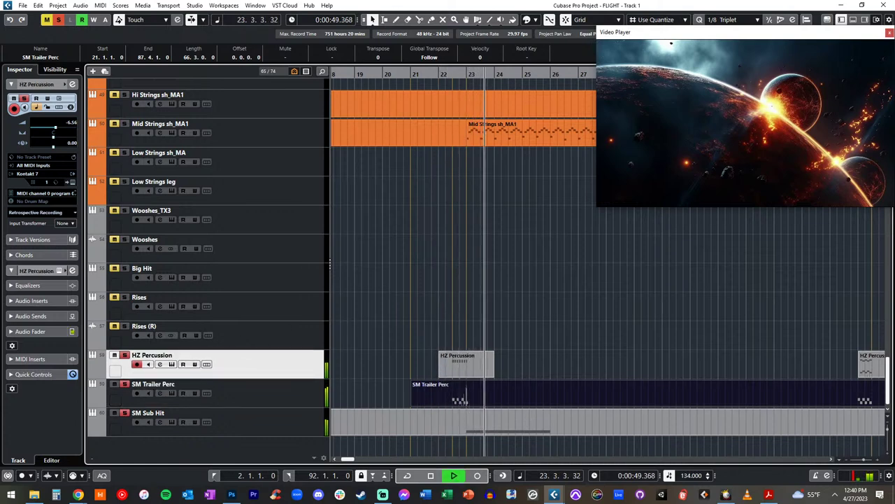
click(474, 284)
scroll(474, 284, right, 3)
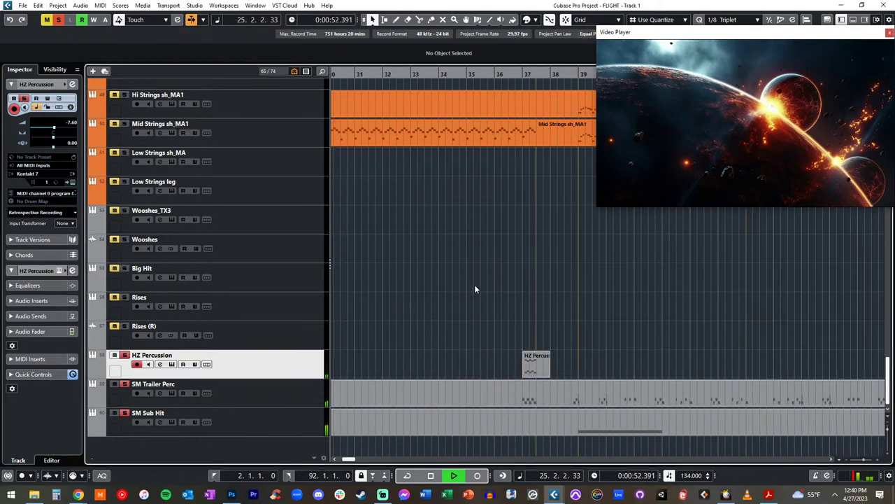
click(513, 75)
scroll(533, 214, right, 2)
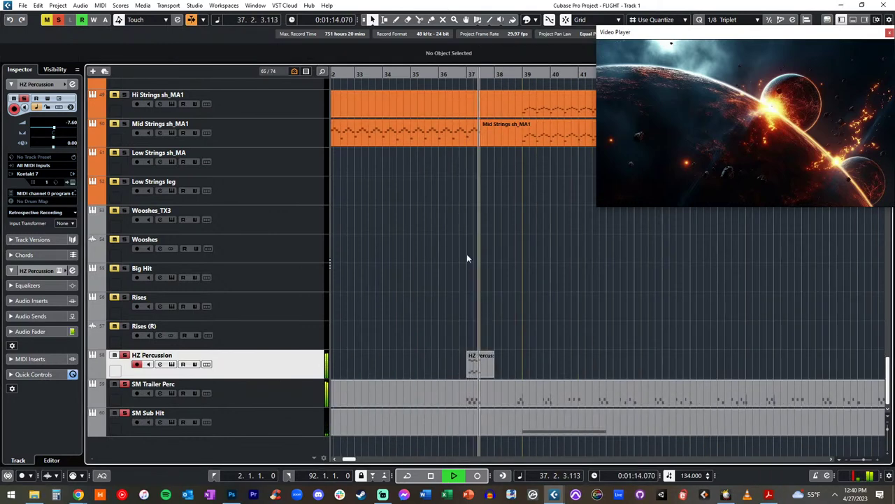
click(463, 320)
scroll(446, 363, left, 18)
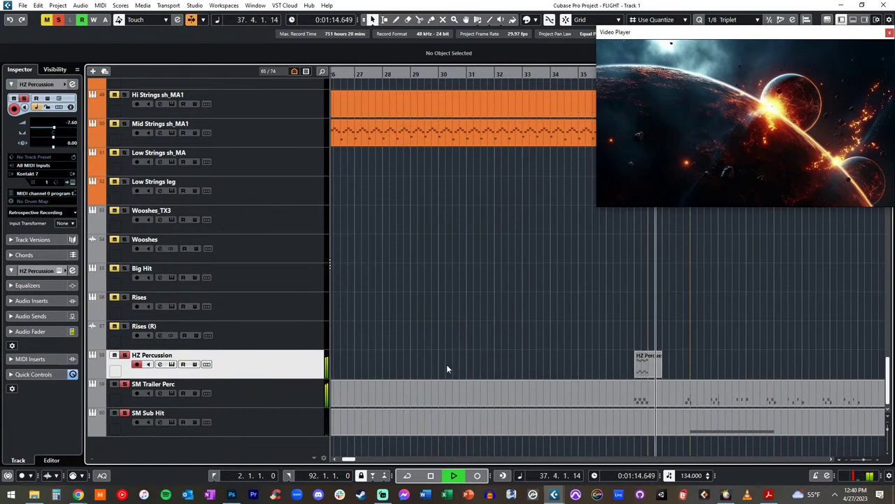
scroll(446, 368, right, 10)
click(619, 344)
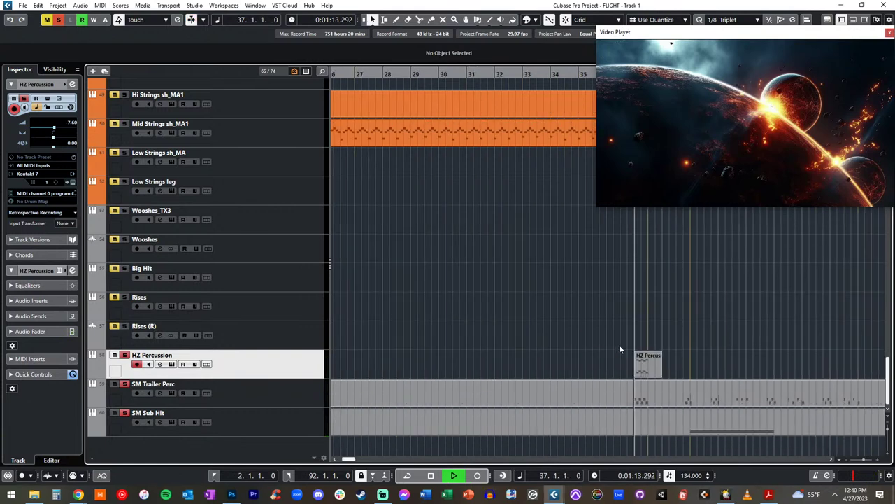
Open the HZ Percussion part at bar 37 and copy its upper row of notes down so the copy starts on G1
double_click(654, 368)
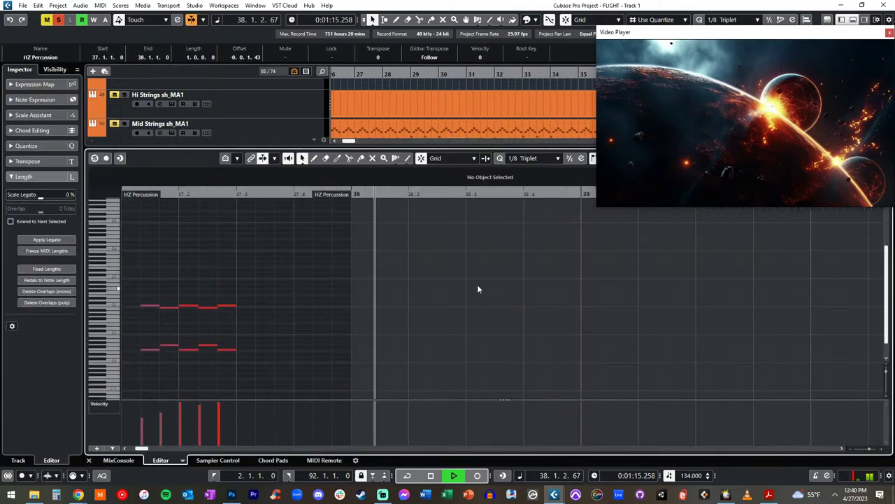
key(space)
drag(137, 276, 265, 337)
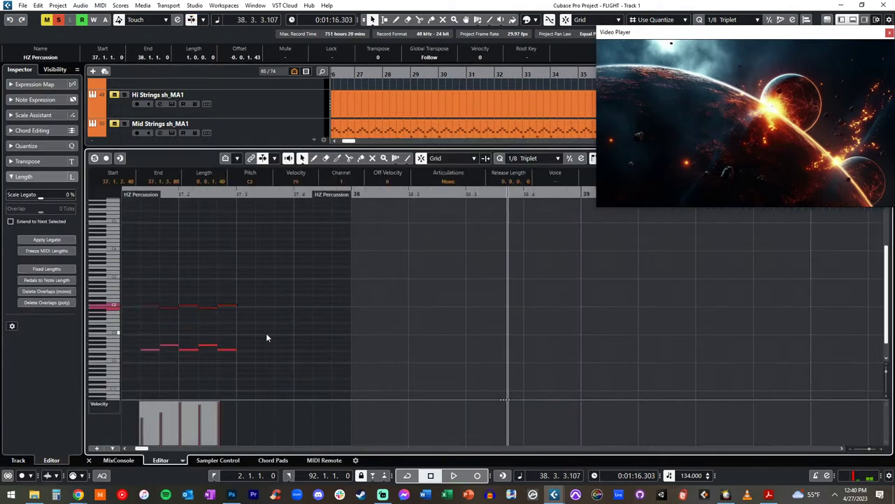
click(146, 305)
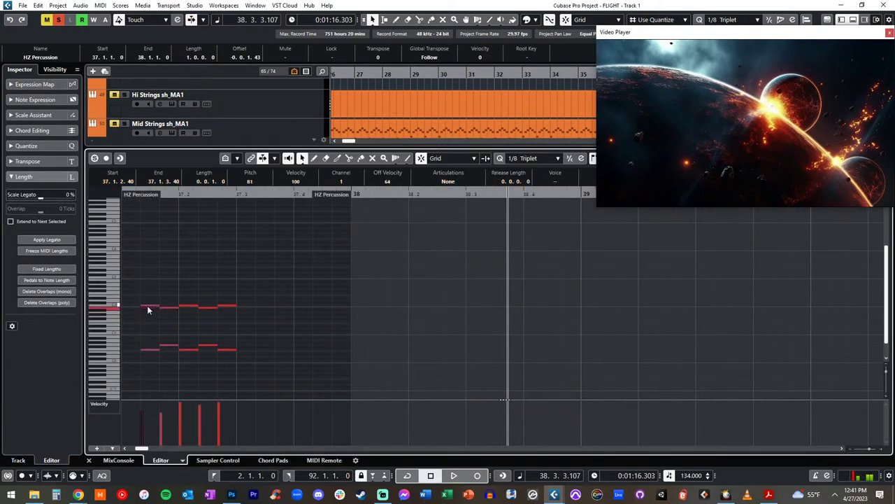
drag(150, 300, 247, 324)
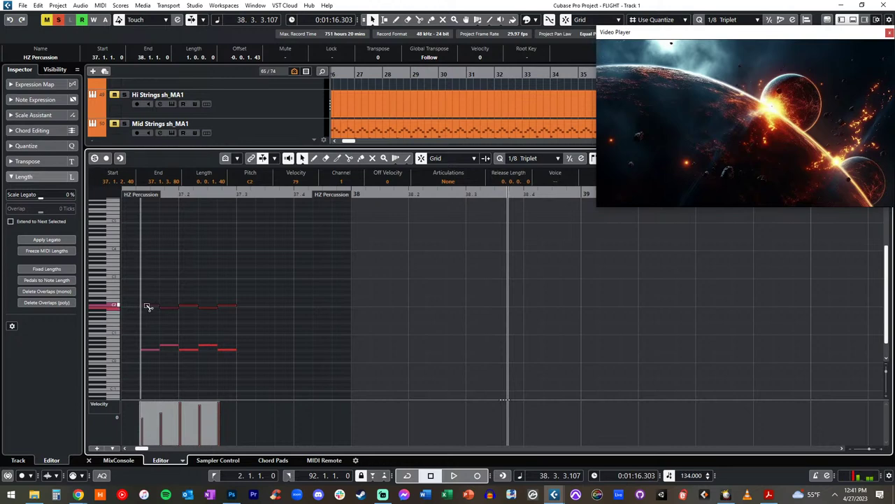
drag(147, 307, 156, 316)
click(208, 333)
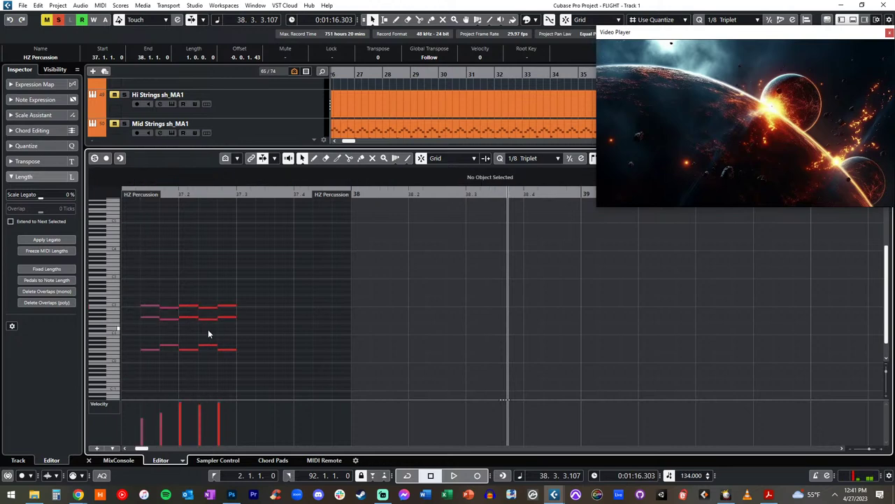
Raise the second and fourth copied notes by a semitone so the whole copied row sits on G1
click(171, 319)
key(Up)
click(208, 321)
click(207, 319)
key(Up)
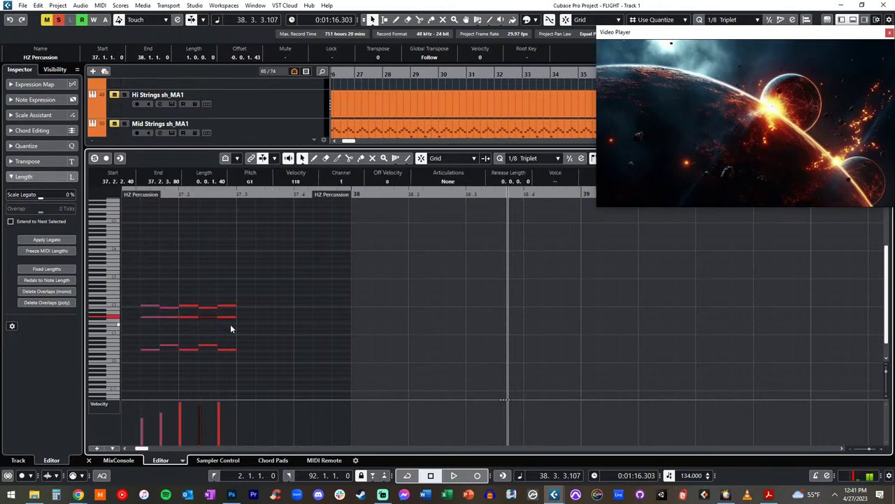
Play the layered hits from bar 37, close the editor and continue listening up to bar 41
key(space)
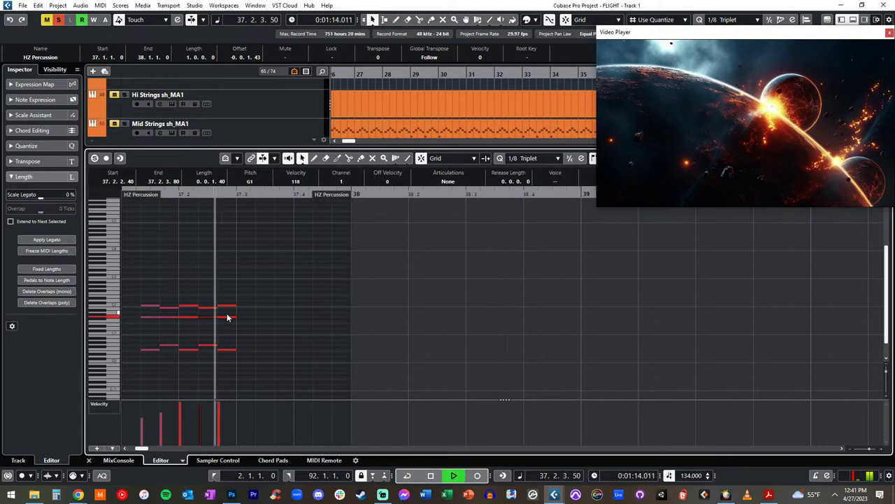
key(space)
key(Return)
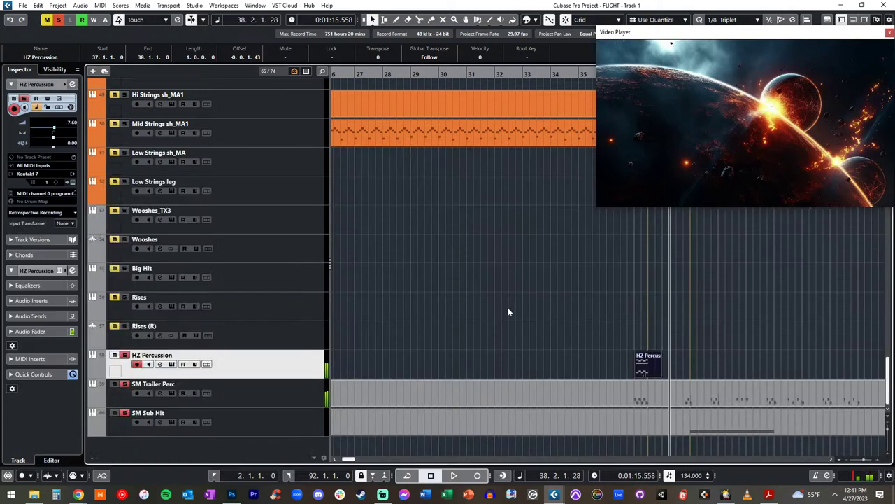
scroll(468, 313, right, 1)
key(space)
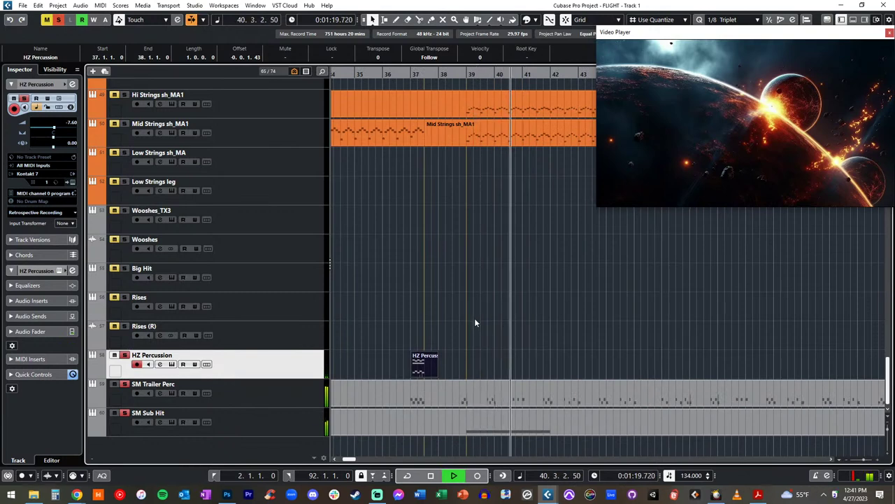
key(space)
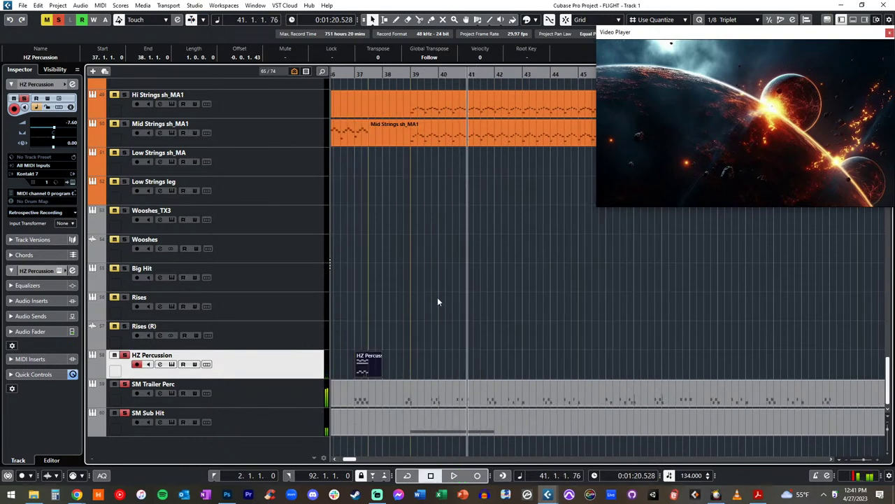
Play the soloed percussion tracks in the section starting just before bar 57
scroll(437, 296, right, 5)
scroll(409, 158, up, 10)
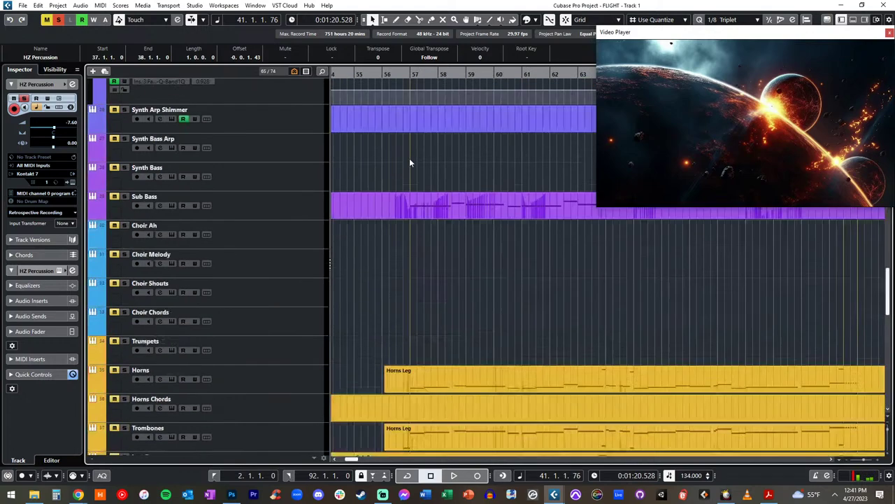
scroll(409, 159, up, 5)
scroll(409, 158, down, 15)
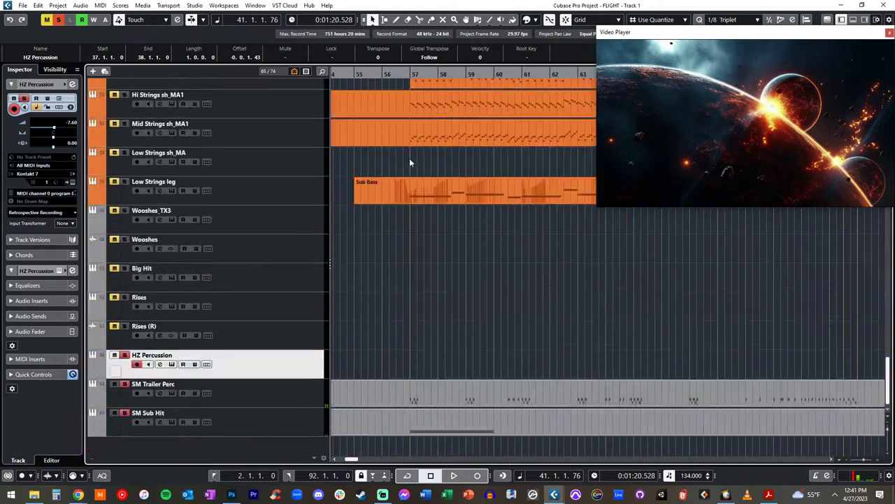
click(394, 74)
key(space)
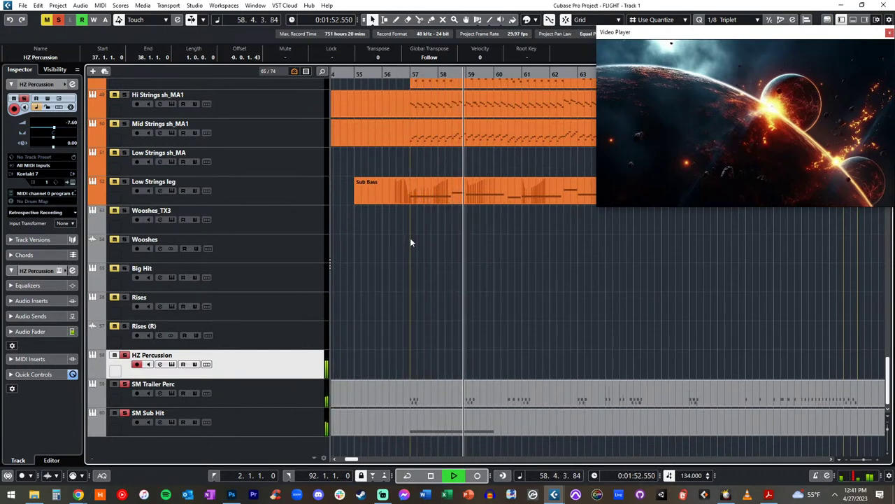
key(space)
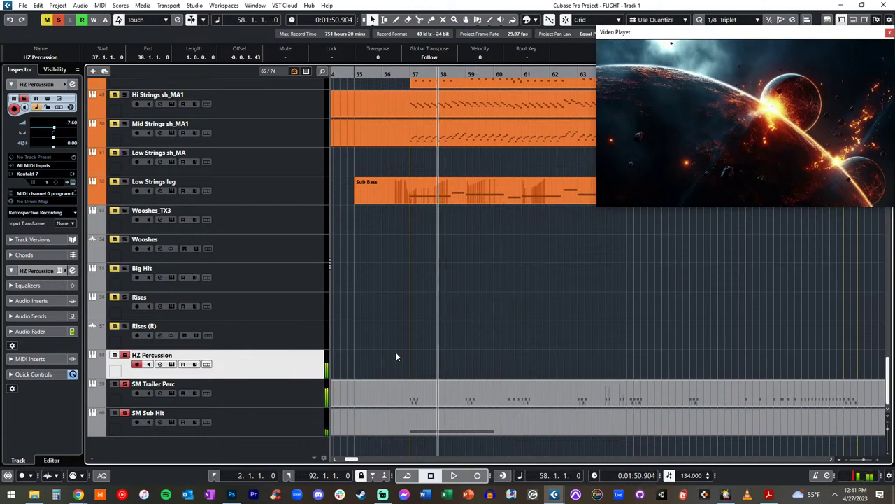
Record a new pass of hits on HZ Percussion from bar 56, then split the take at 74.2 and delete its tail
scroll(392, 353, left, 2)
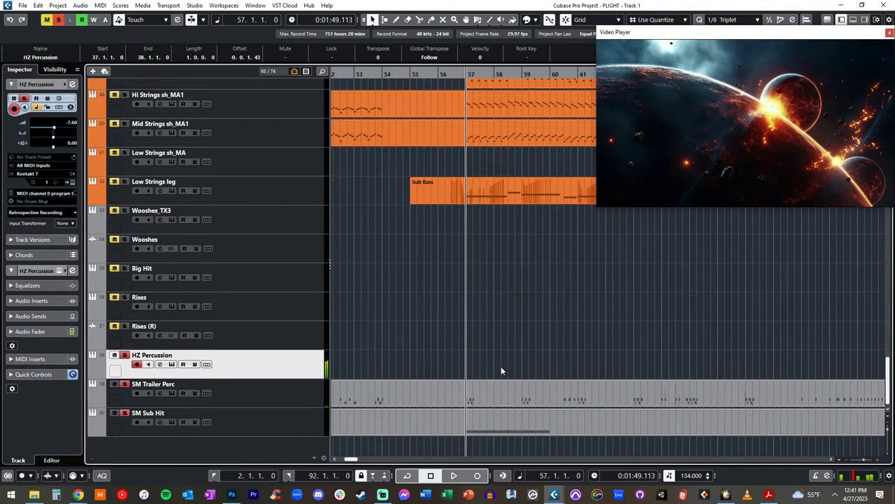
key(space)
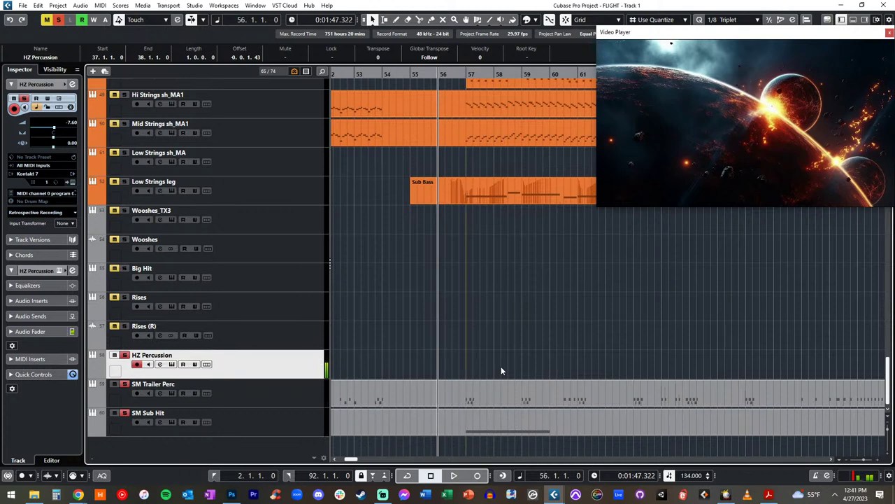
key(KP_Multiply)
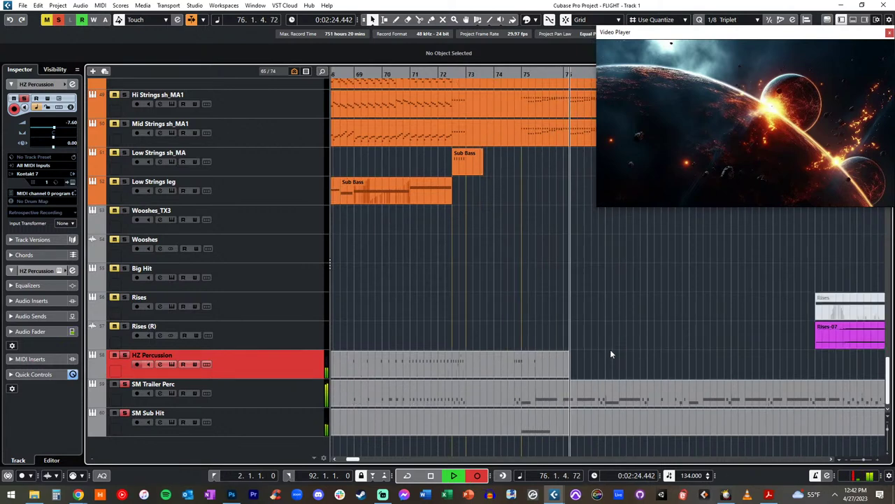
key(space)
alt+click(501, 359)
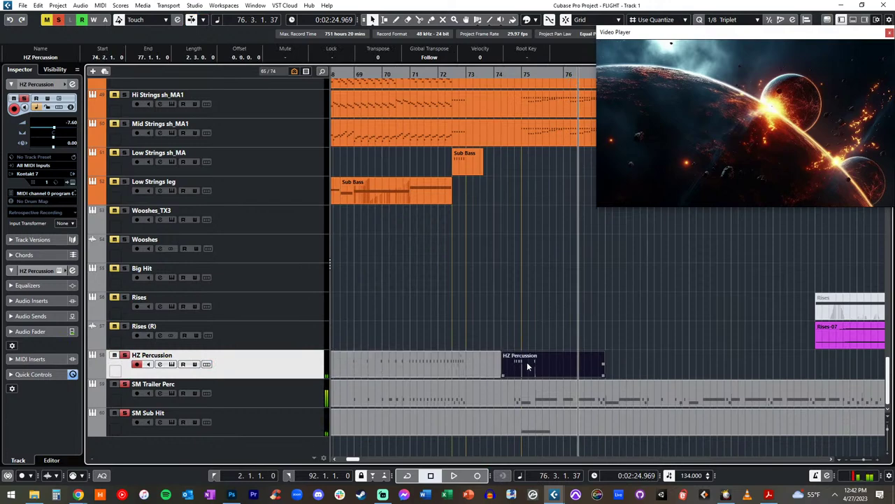
key(Delete)
Open the new HZ Percussion part and shift all its notes slightly later so the first hit lines up with bar 57
scroll(533, 358, left, 3)
double_click(518, 360)
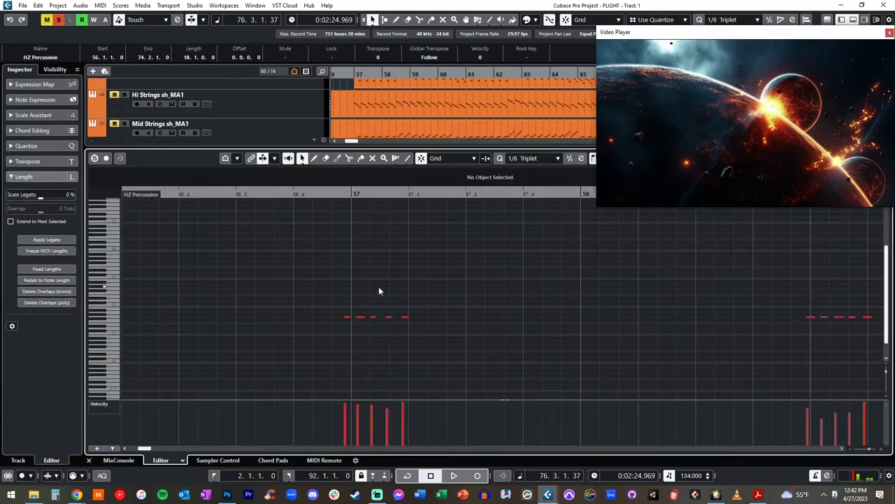
key(ctrl+a)
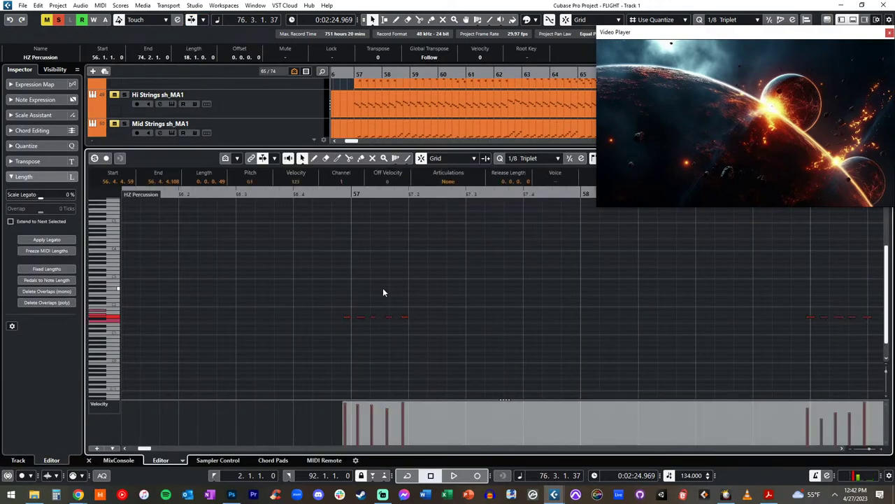
drag(345, 316, 354, 315)
scroll(359, 310, right, 4)
scroll(364, 310, right, 3)
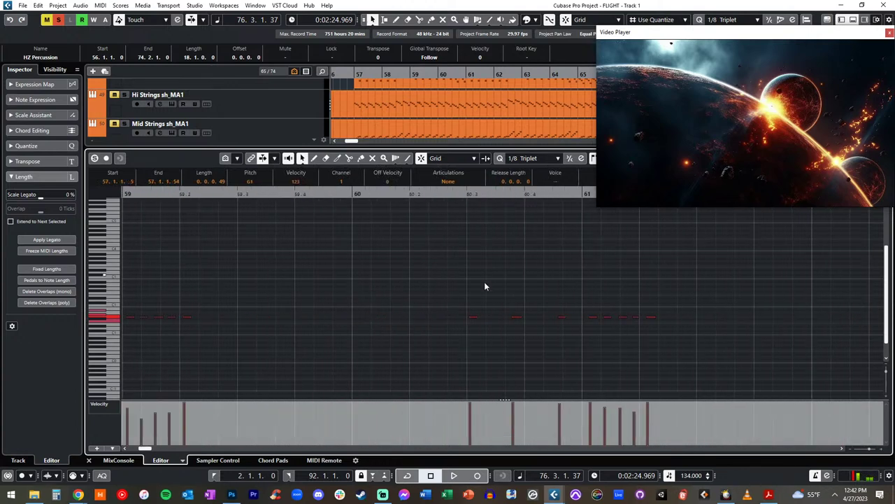
drag(473, 321, 471, 321)
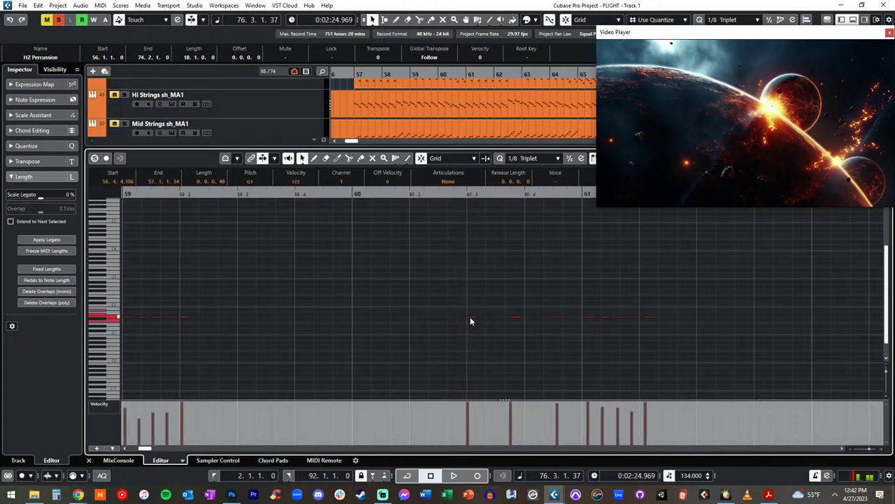
Quantize the selected hits with the 1/8 Triplet preset, then switch the quantize value to 1/16 and apply that instead
click(501, 159)
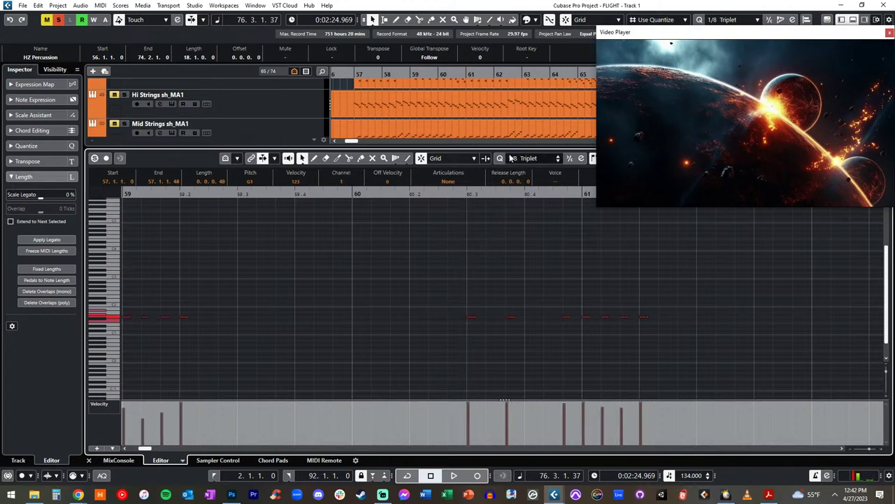
click(513, 159)
click(532, 208)
Play the 1/16-quantized HZ Percussion hits from just before bar 57 and follow them in the editor
scroll(523, 238, left, 3)
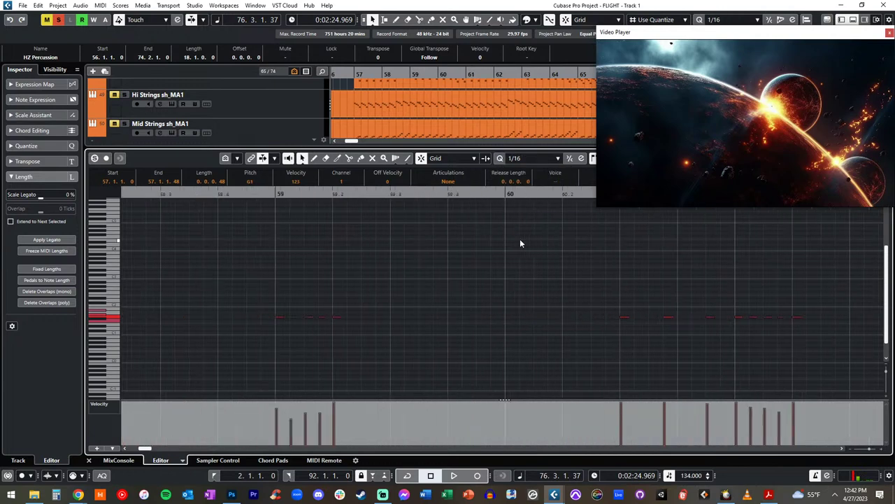
scroll(520, 239, left, 6)
scroll(520, 240, right, 1)
click(536, 193)
key(space)
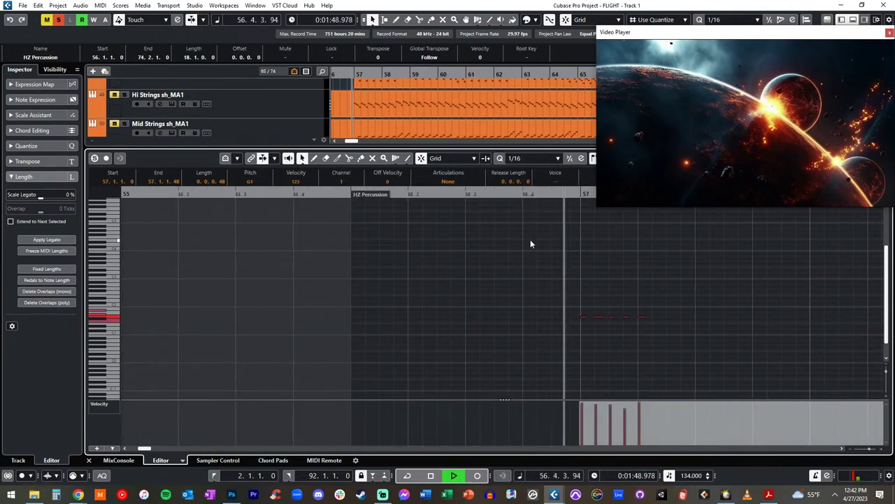
scroll(530, 240, right, 6)
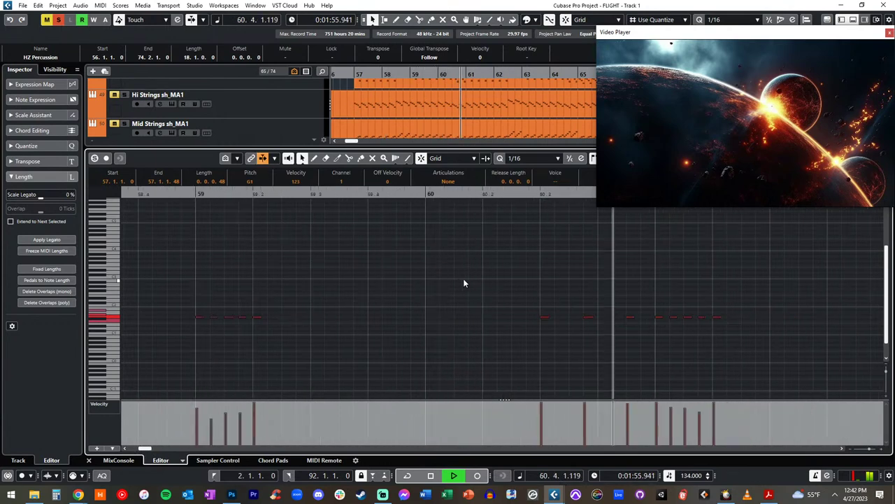
Jump to bar 63 and audition the HZ Percussion hits from there through bar 65
key(space)
scroll(530, 282, right, 5)
key(n)
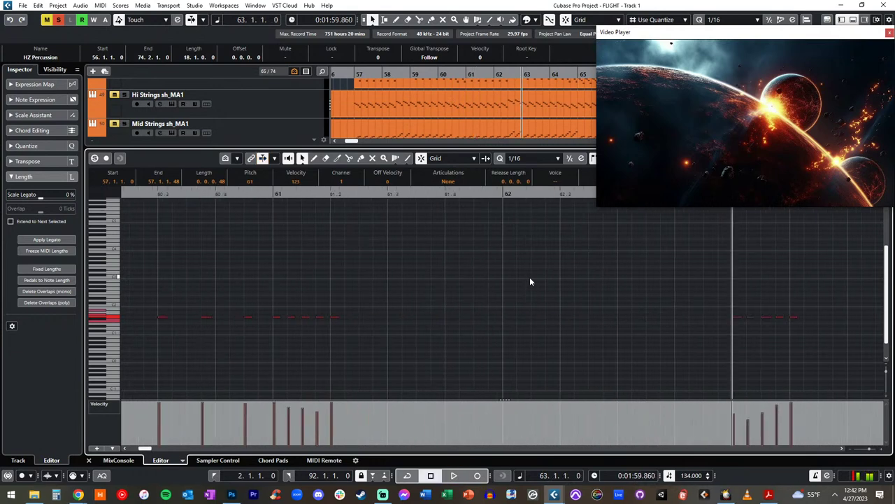
scroll(530, 279, right, 4)
scroll(530, 278, up, 1)
scroll(607, 304, down, 1)
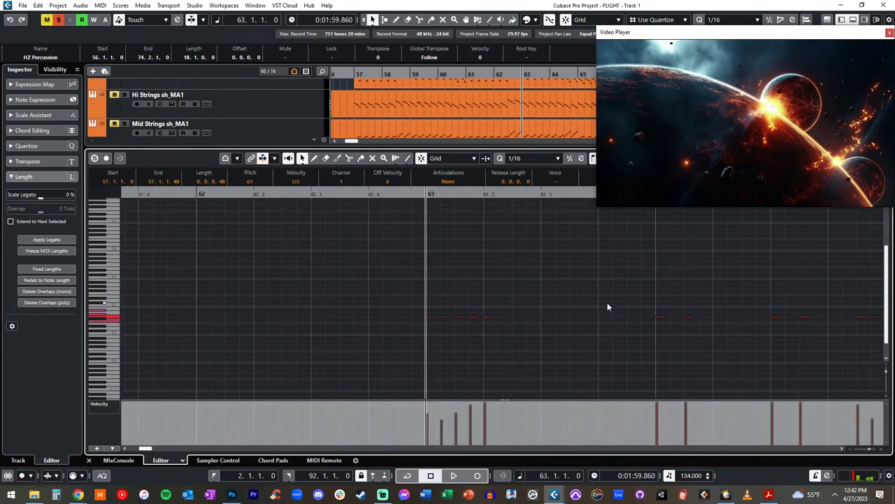
key(space)
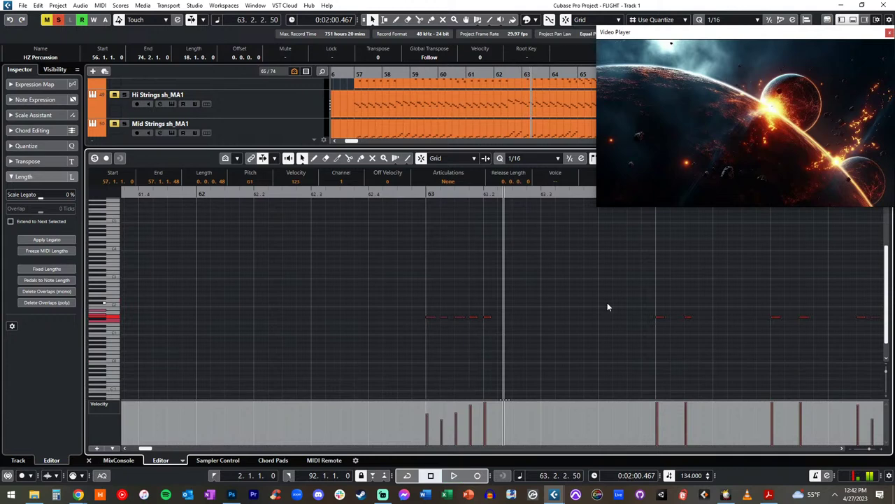
key(space)
key(space)
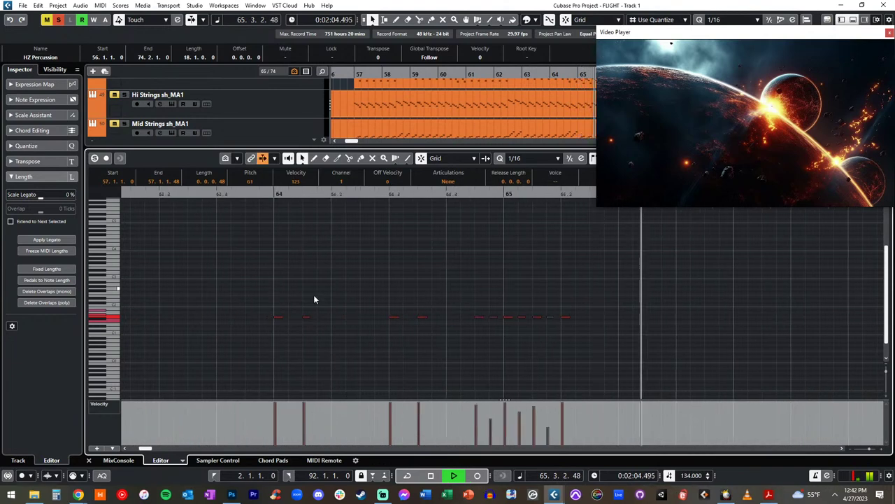
key(space)
Quantize the four bar 64 hits with the 1/8 preset and play the passage from just before them
drag(268, 289, 443, 323)
click(517, 158)
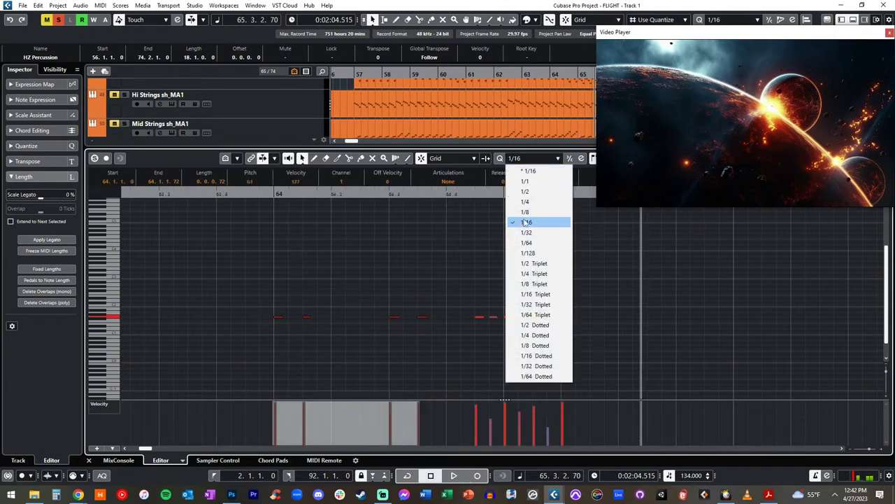
click(525, 222)
click(518, 159)
click(523, 211)
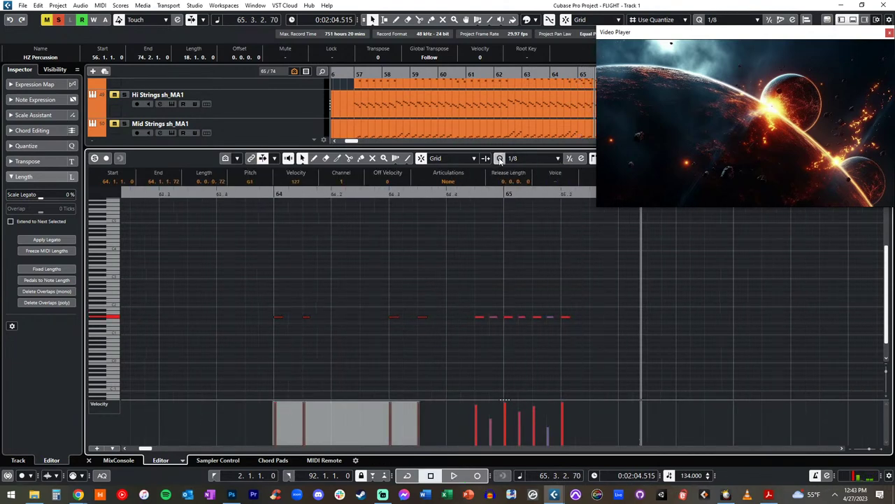
click(256, 193)
key(space)
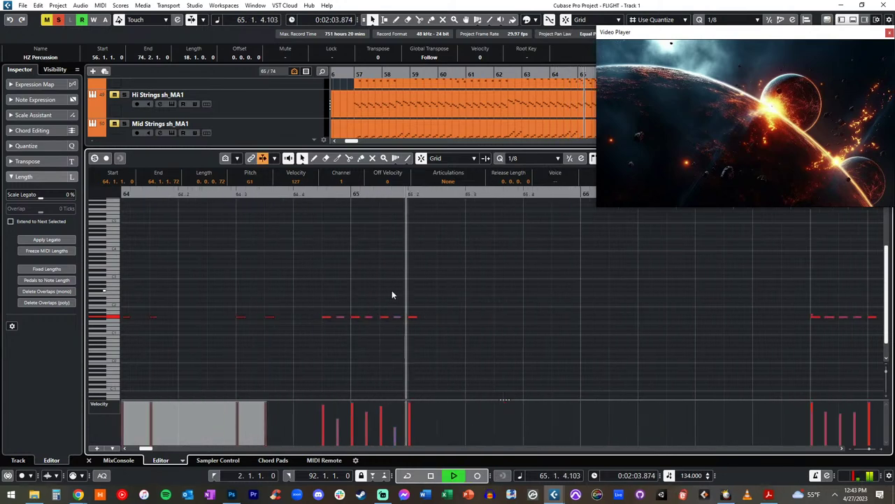
Quantize the seven-hit run around bar 65 with the 1/16 preset and return the playhead to bar 65
drag(292, 300, 412, 338)
key(space)
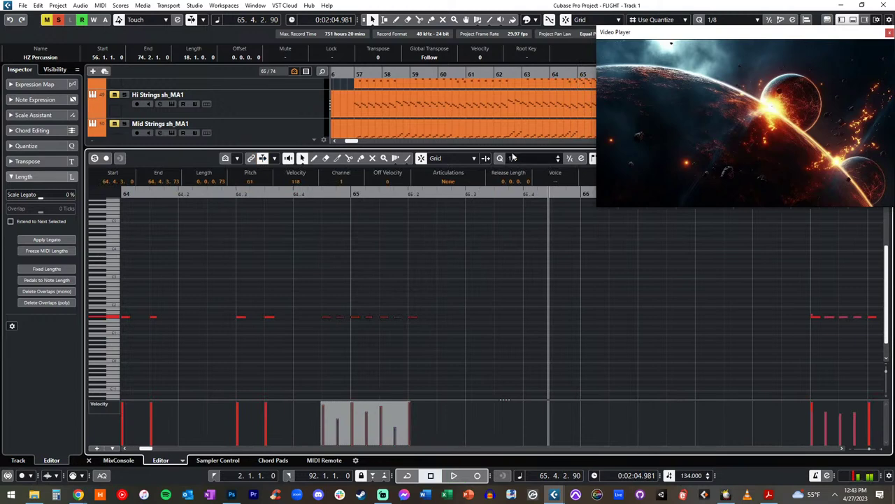
click(519, 158)
click(535, 220)
click(351, 194)
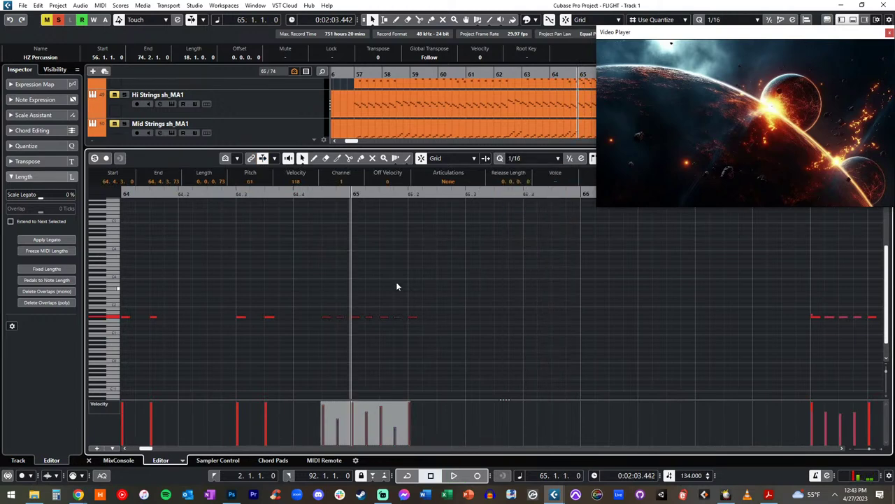
Raise the velocity of the softest hit in the run after bar 65 and audition the passage
click(328, 376)
drag(340, 412, 398, 424)
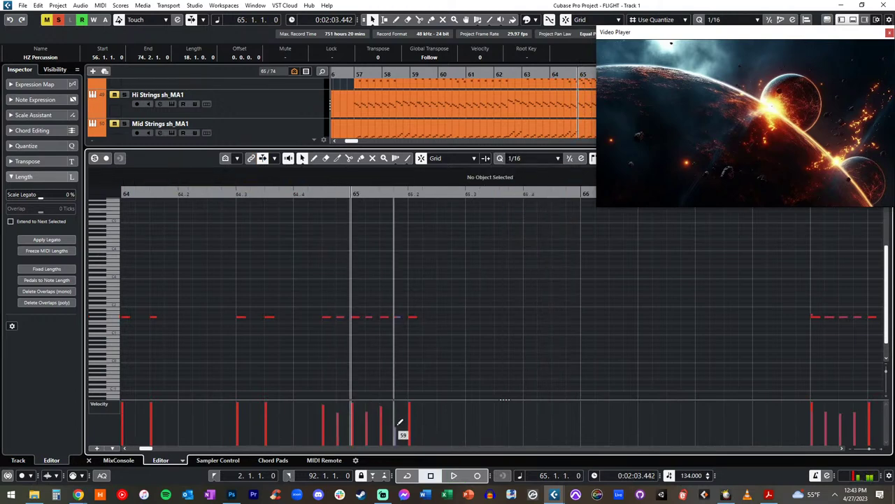
key(space)
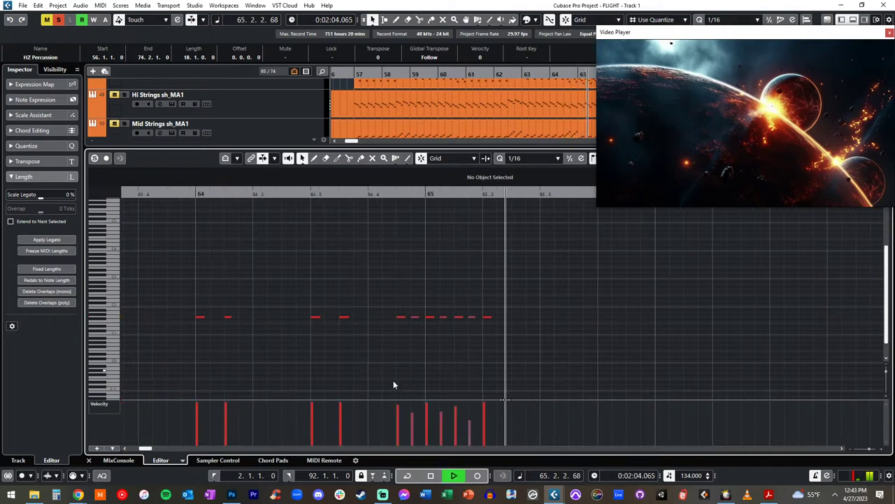
key(space)
key(space)
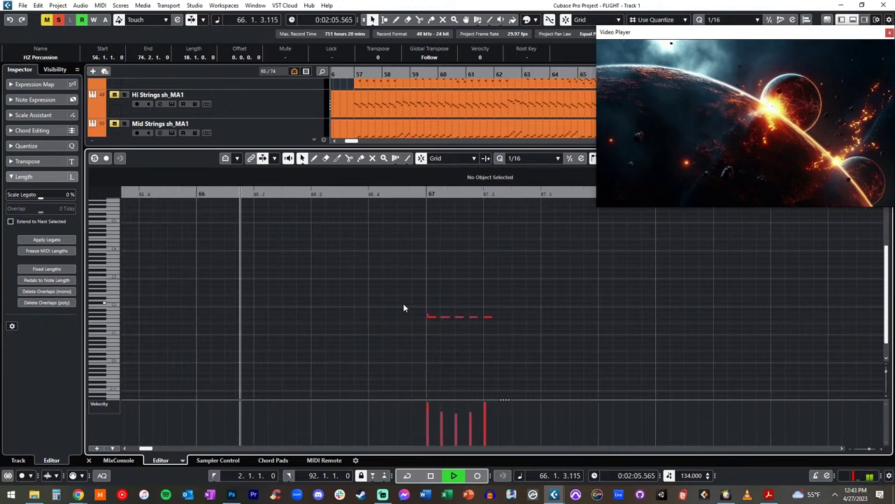
Remove the stray note above the first bar 67 hit and lower the two bar 69 hits' velocities, the first to 99
drag(413, 301, 431, 294)
key(ctrl+z)
scroll(435, 312, down, 1)
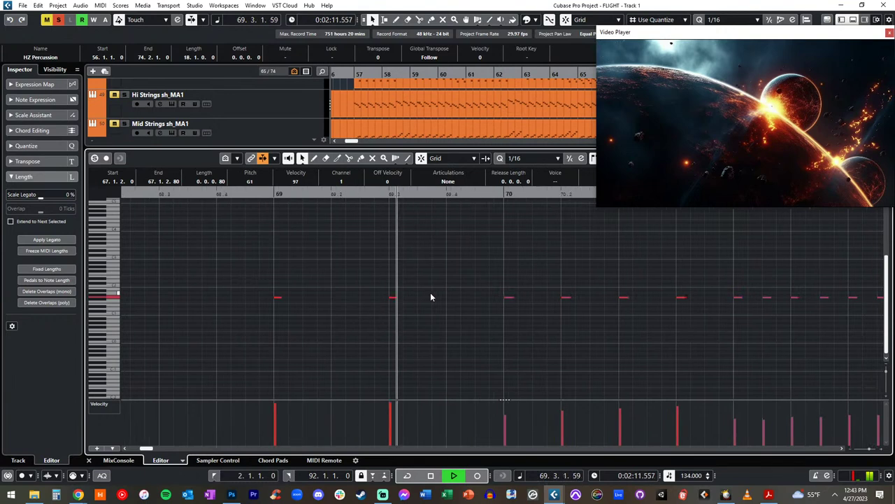
drag(276, 402, 276, 412)
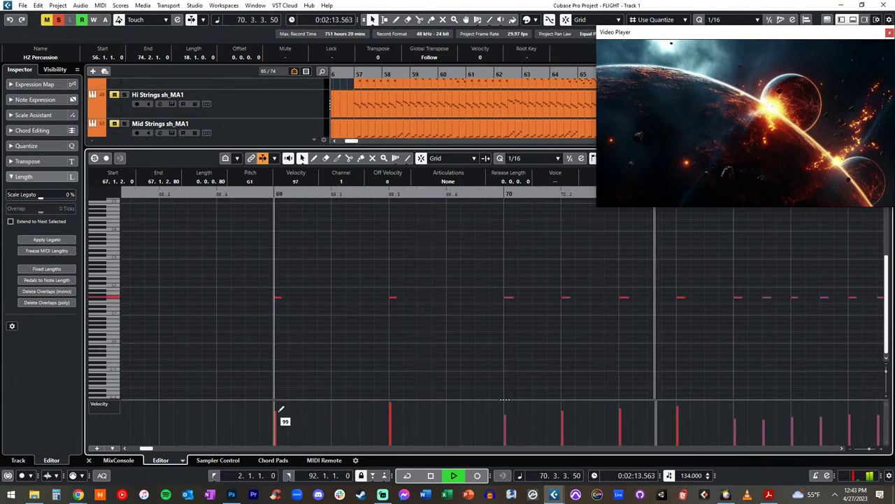
drag(390, 403, 394, 411)
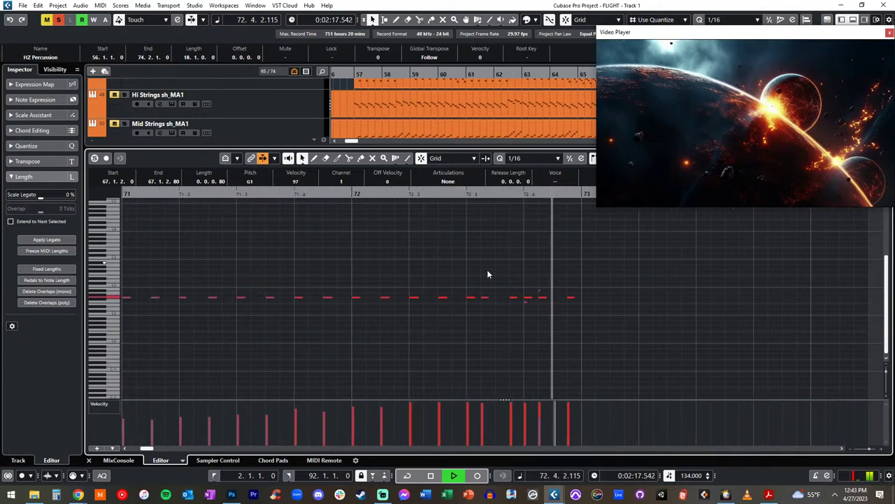
Quantize the closing hits in the second half of bar 72 with the 1/8 Triplet preset
key(space)
drag(481, 285, 570, 313)
drag(479, 271, 573, 326)
drag(598, 315, 459, 245)
click(514, 158)
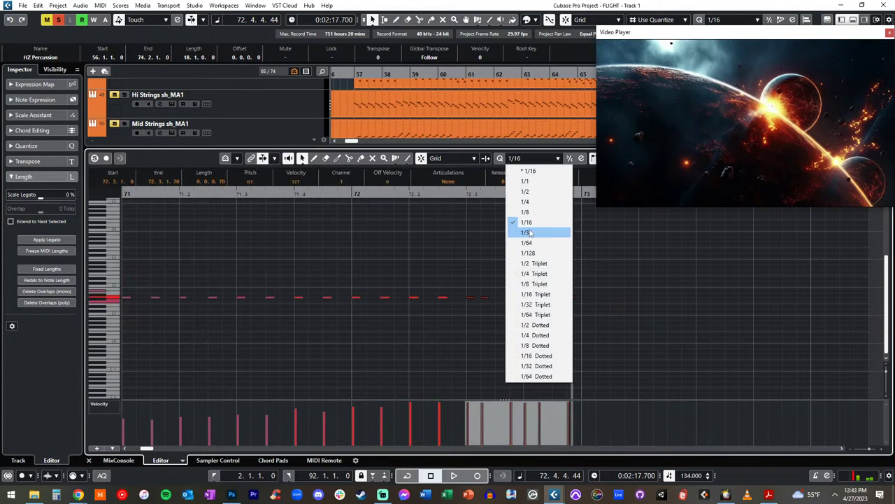
click(534, 283)
key(q)
Delete the stray off-pitch notes below and above the bar 72 hits, and play the triplet ending
click(551, 320)
drag(544, 314, 519, 301)
key(Delete)
drag(525, 273, 553, 291)
key(Delete)
key(KP_0)
key(space)
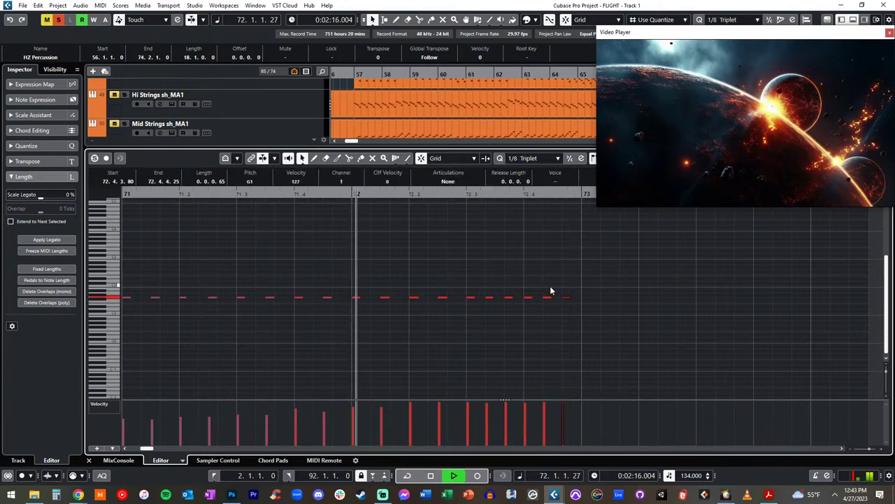
scroll(550, 290, up, 2)
scroll(550, 286, right, 5)
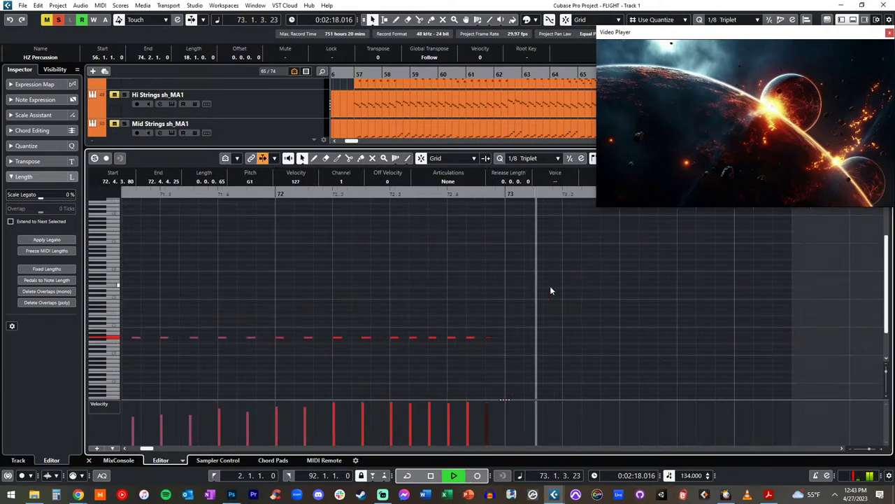
Close the editor, deactivate all solo states and play the full arrangement from bar 55
key(Return)
scroll(518, 275, right, 2)
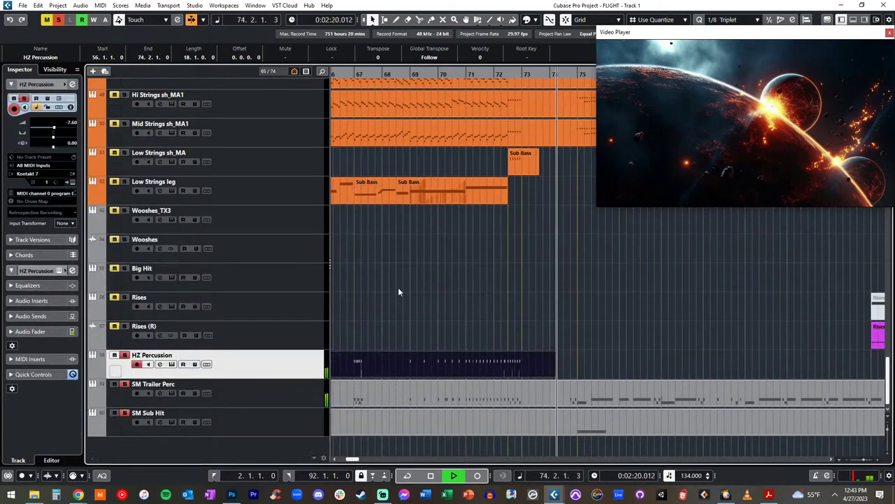
scroll(427, 240, left, 2)
key(space)
click(466, 73)
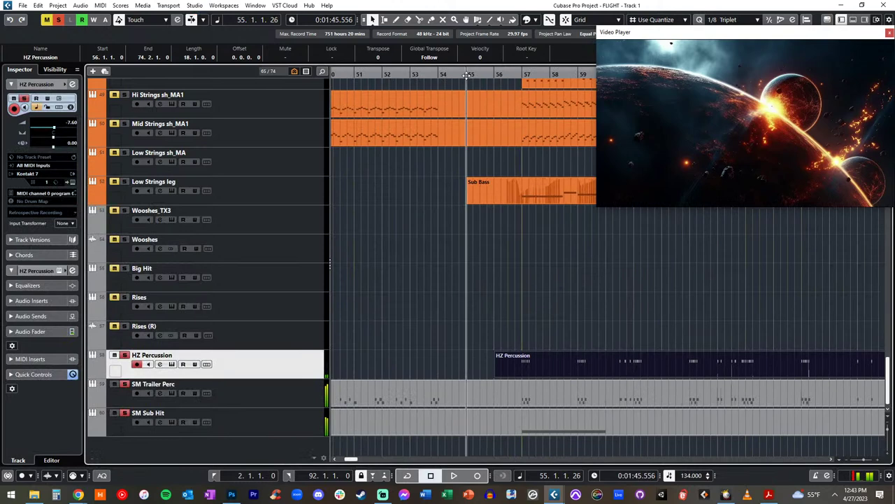
click(59, 20)
key(space)
key(KP_Subtract)
key(KP_Subtract)
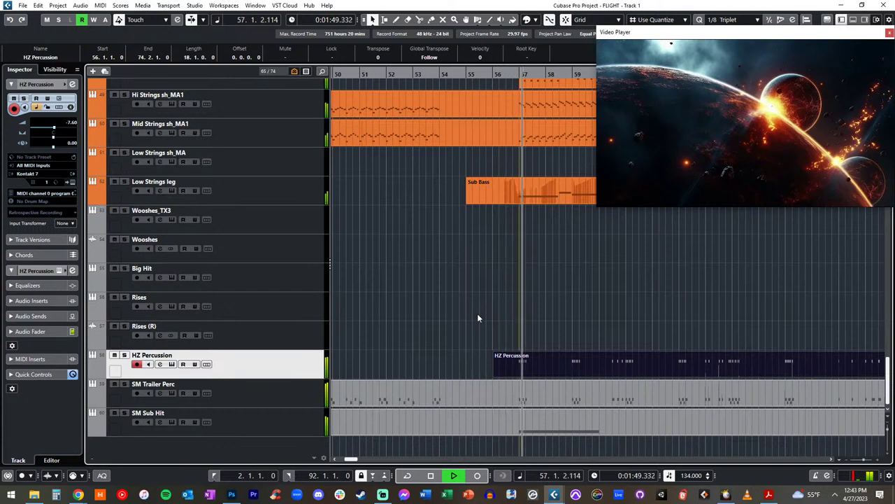
Lower the HZ Percussion track volume to -9.04 during playback and briefly check its part in the editor
key(f)
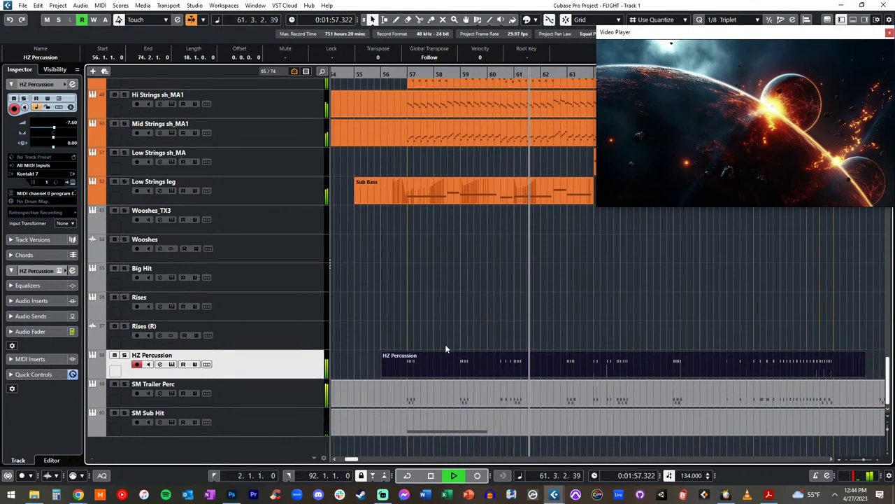
scroll(436, 331, left, 1)
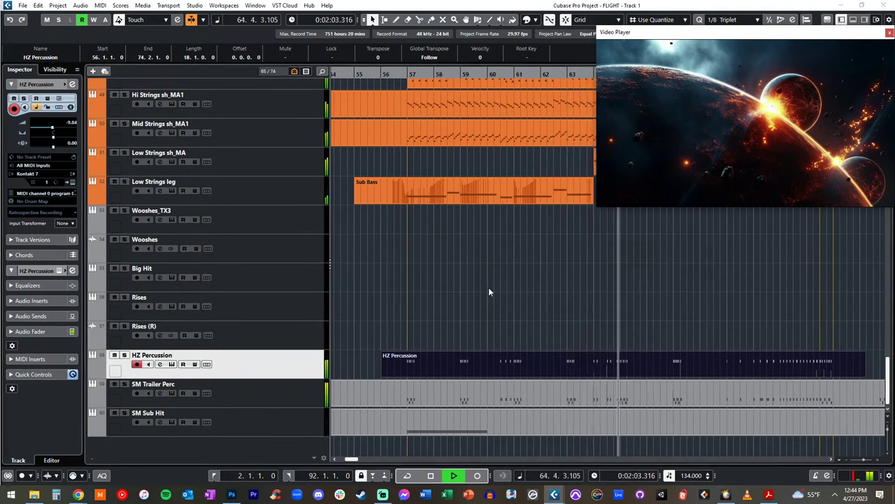
scroll(495, 334, right, 2)
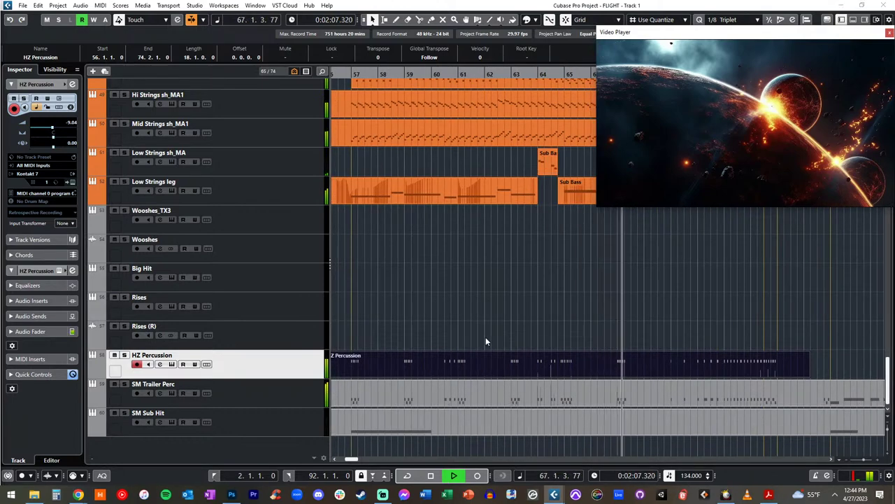
double_click(606, 361)
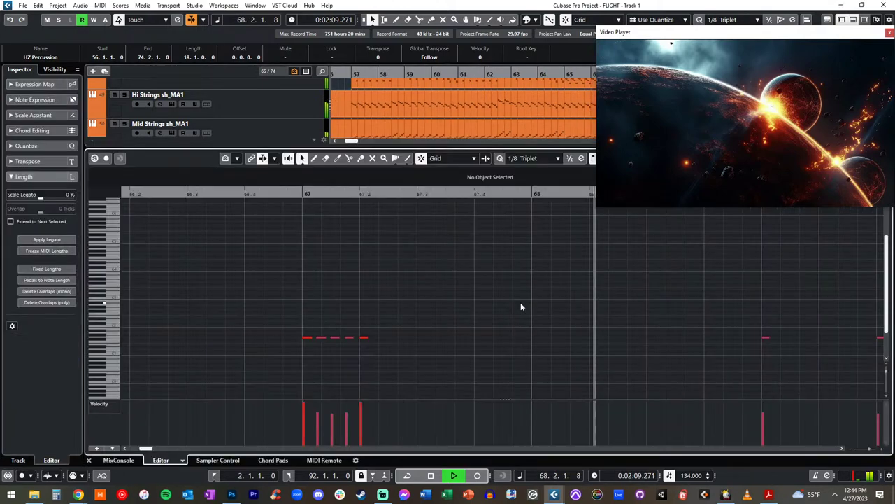
key(Return)
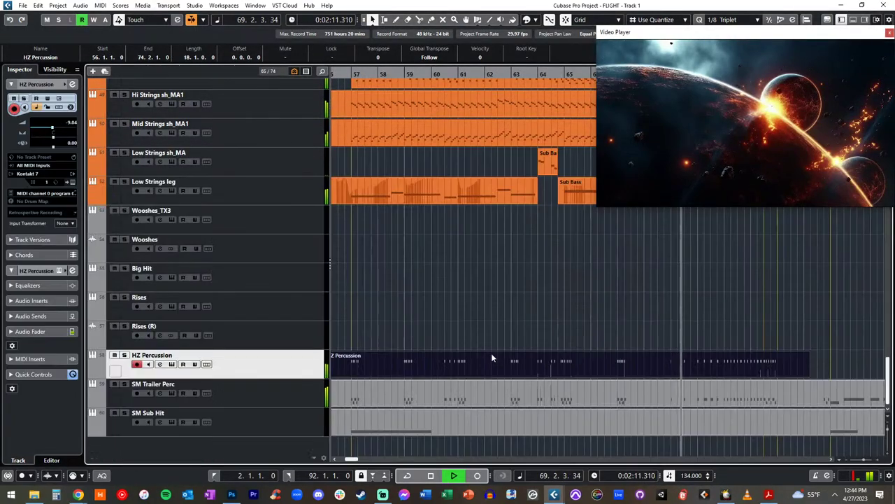
key(space)
Open the HZ Percussion part, select all its notes and bring the playhead back to bar 57
scroll(591, 326, left, 3)
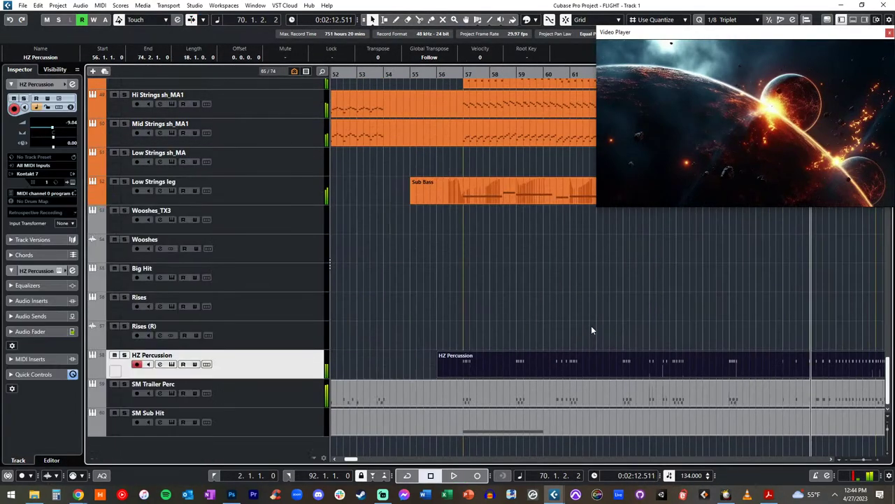
click(473, 384)
click(483, 361)
double_click(484, 363)
key(ctrl+a)
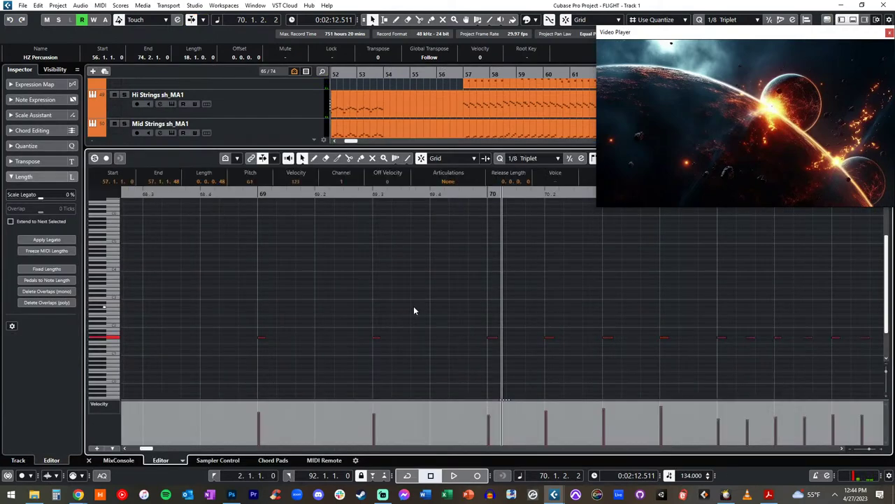
key(KP_Subtract)
key(KP_Subtract)
key(KP_Subtract)
key(KP_Subtract)
key(KP_Subtract)
key(KP_Subtract)
key(KP_Subtract)
key(KP_Subtract)
key(KP_Subtract)
key(KP_Subtract)
key(KP_Subtract)
key(KP_Subtract)
key(KP_Subtract)
key(KP_Subtract)
key(KP_Subtract)
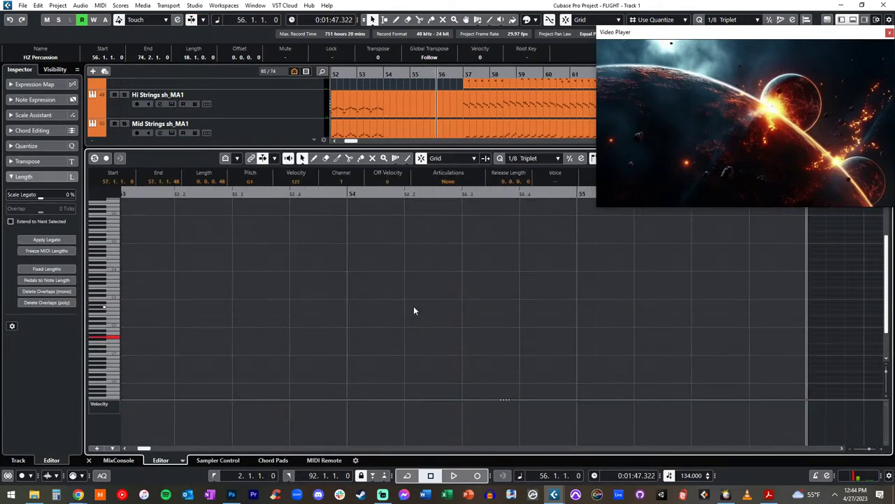
key(KP_Add)
key(KP_Add)
key(KP_Add)
key(KP_Subtract)
key(KP_Subtract)
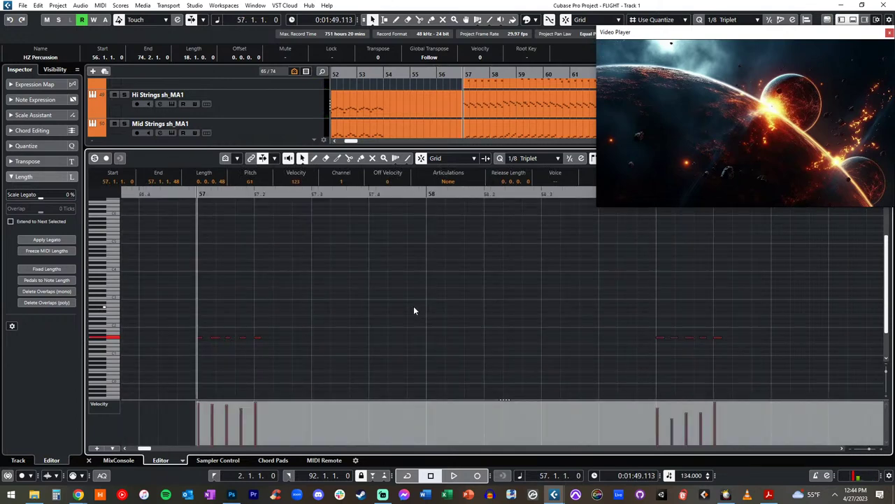
Layer a copy of all the hits up at D4, solo the editor and audition it from bar 57
key(shift+Up)
key(shift+Up)
key(space)
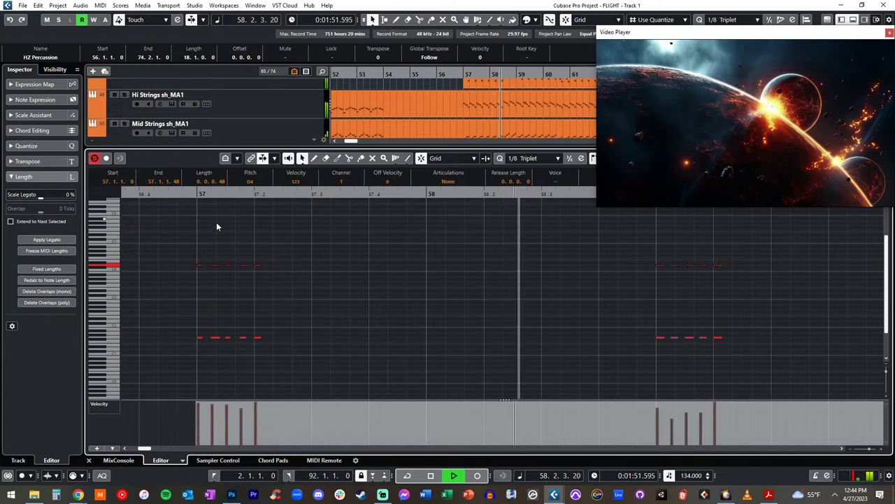
key(space)
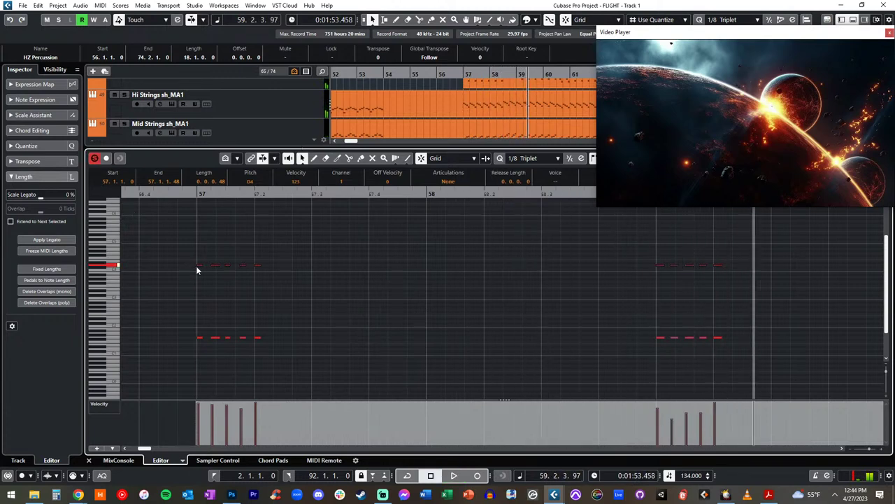
Transpose the copied upper layer of hits down in semitones to E3, auditioning it from bar 57
key(Down)
key(Down)
key(Down)
key(Down)
key(Down)
key(Down)
key(Down)
key(Down)
key(Down)
key(space)
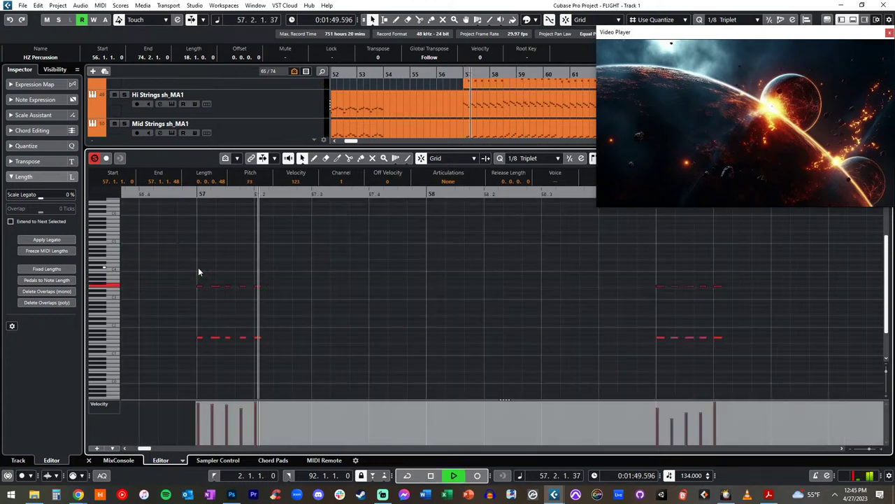
key(Down)
key(space)
key(space)
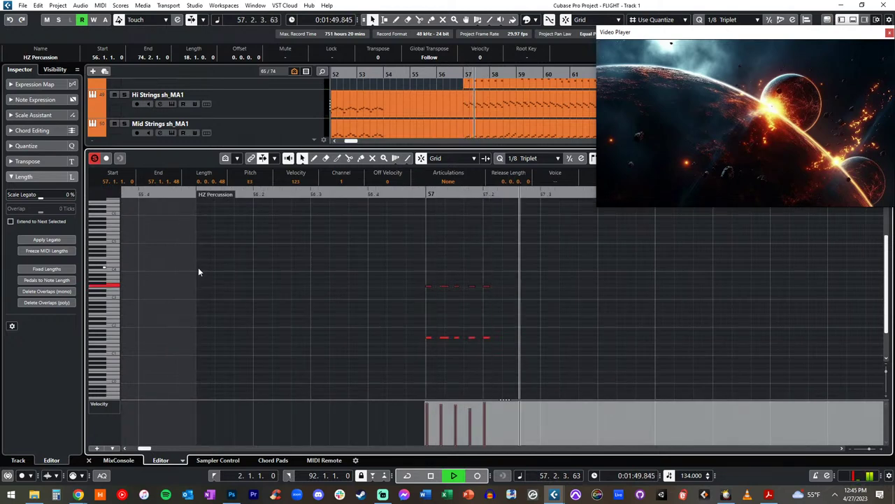
key(f)
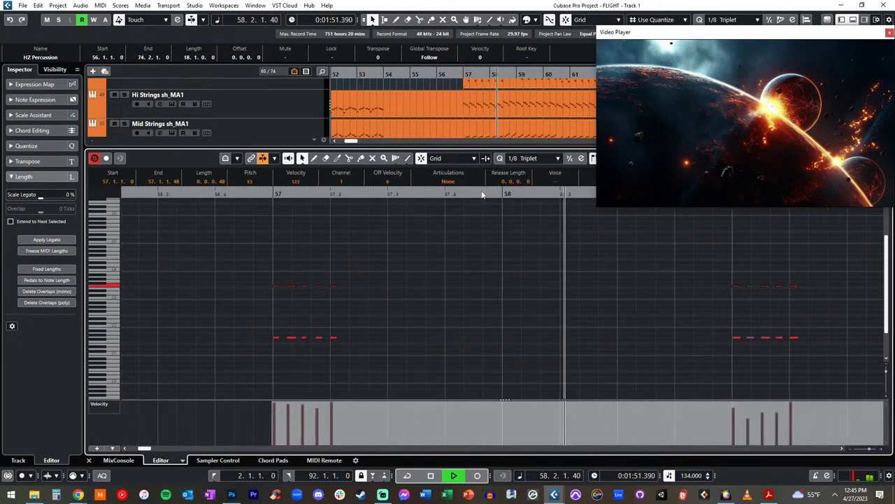
Audition the layered HZ Percussion hits to their end, close the editor and preview the following section from bar 74
scroll(375, 280, right, 8)
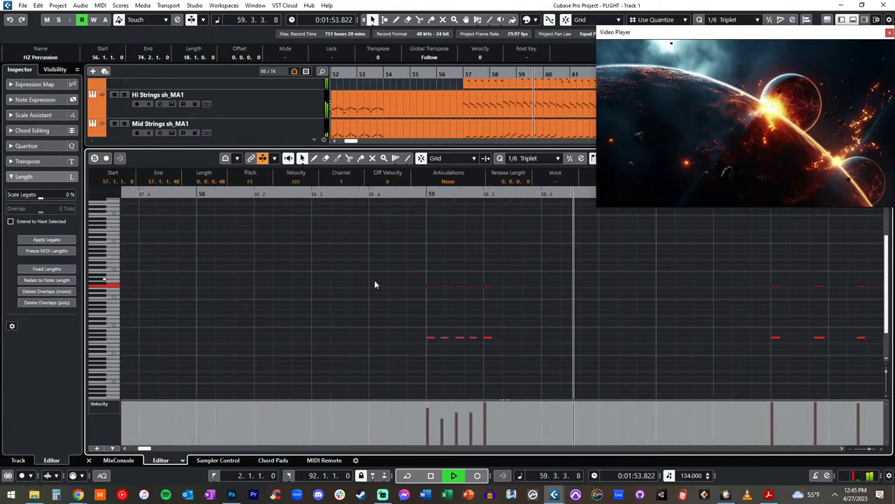
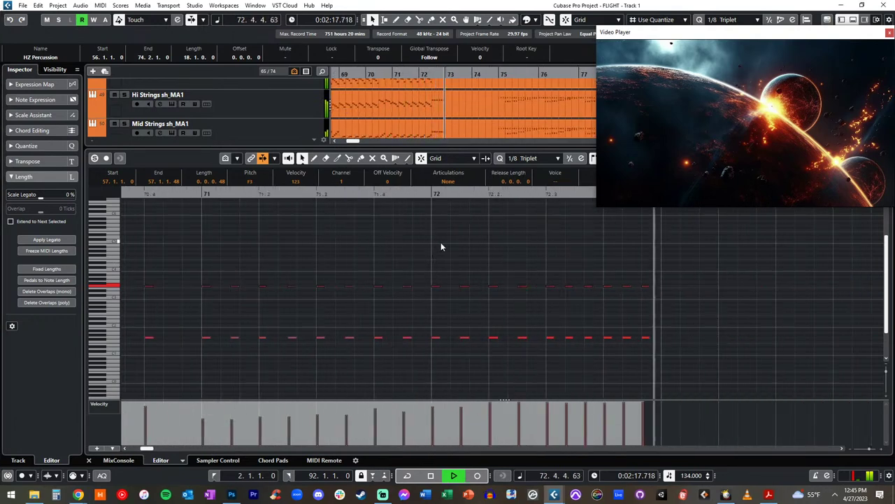
key(ctrl+e)
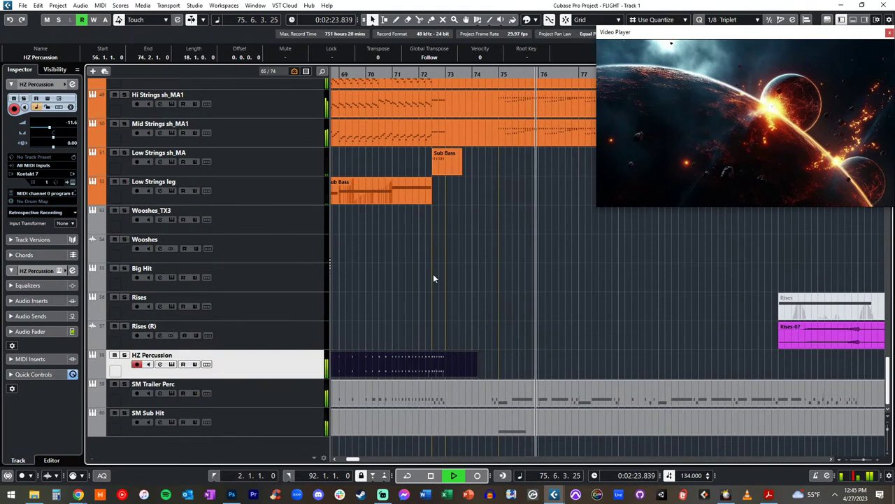
key(space)
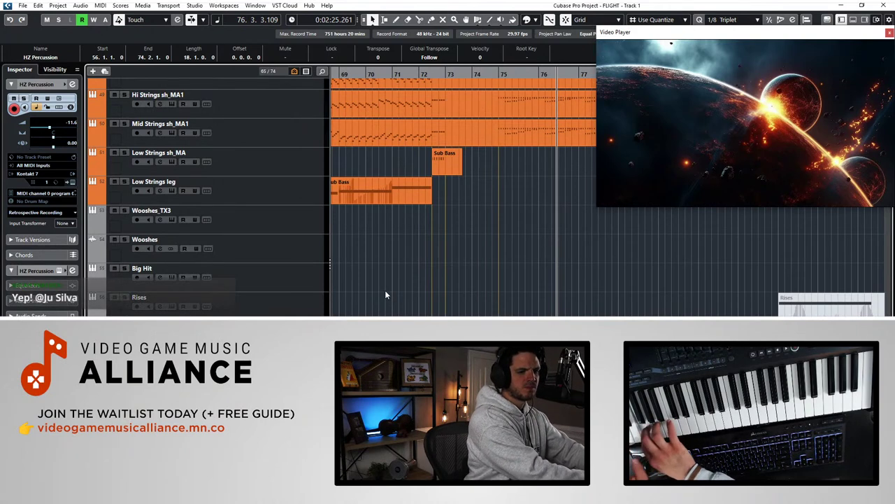
key(space)
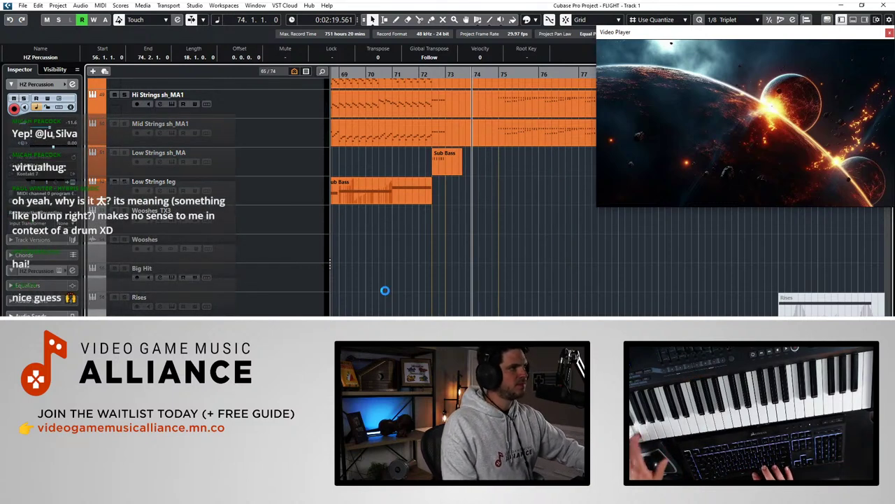
key(space)
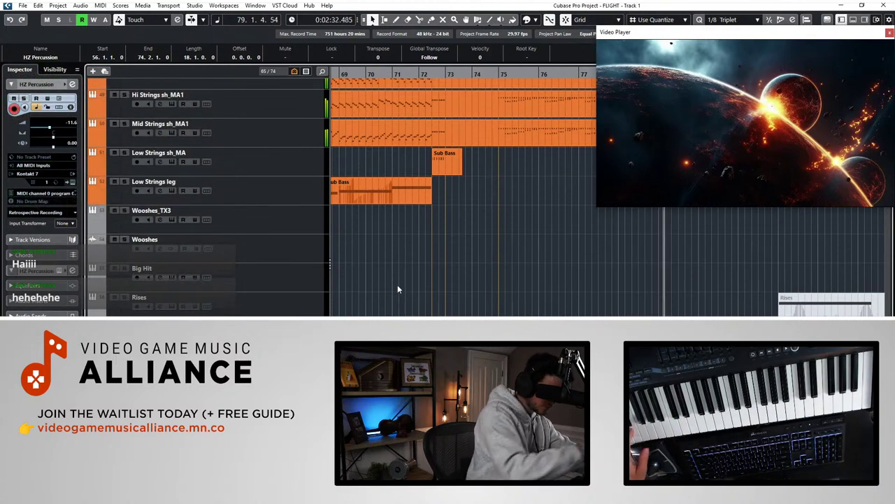
Try recording a take of HZ Percussion hits from bar 74 to about bar 78
key(KP_Subtract)
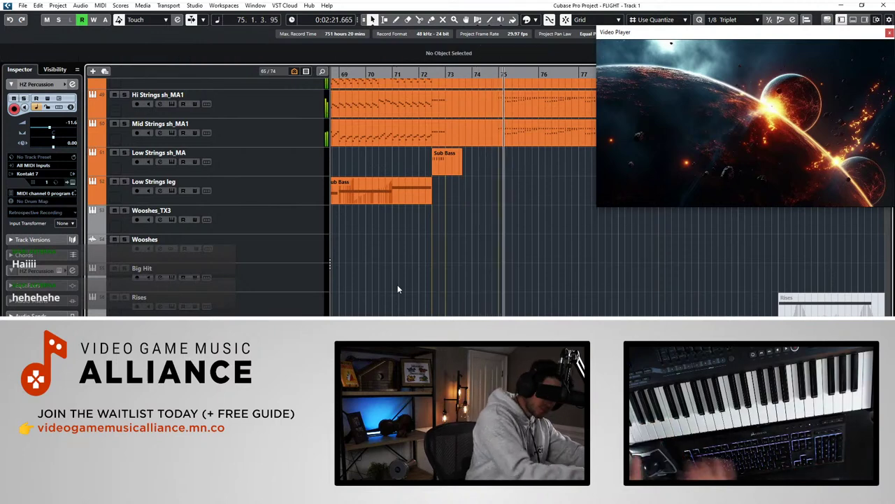
key(space)
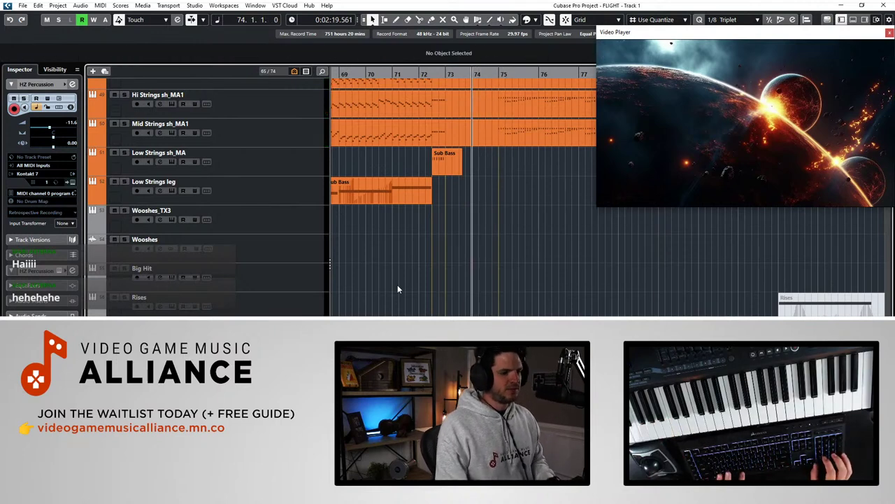
key(space)
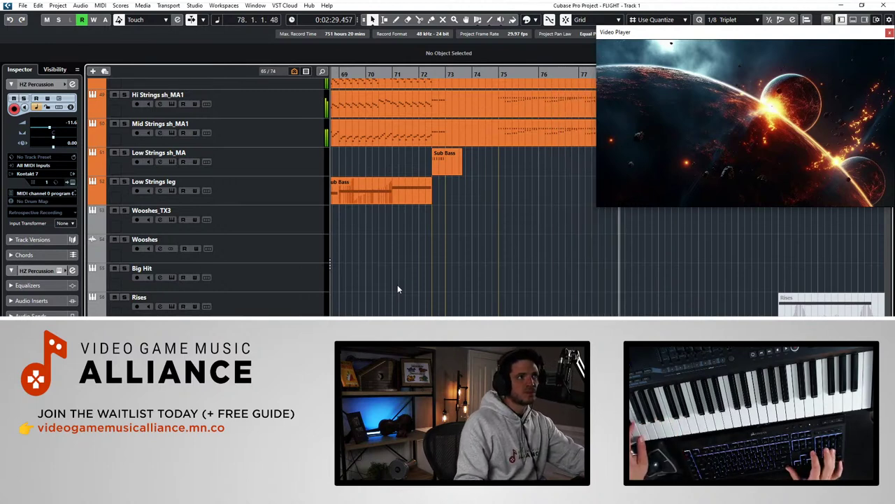
key(space)
key(F8)
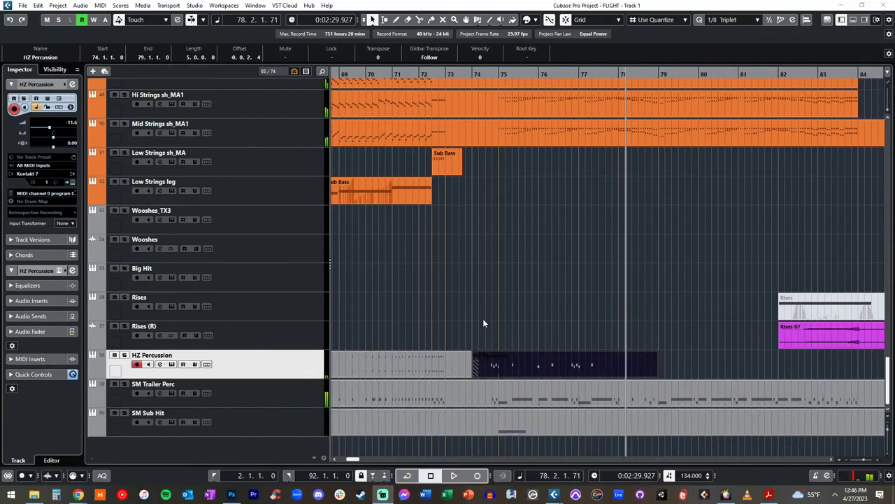
Bring the playhead back to bar 74 and undo the trial HZ Percussion take
click(501, 300)
key(KP_Subtract)
key(KP_Subtract)
key(KP_Subtract)
key(KP_Subtract)
key(KP_Subtract)
key(ctrl+z)
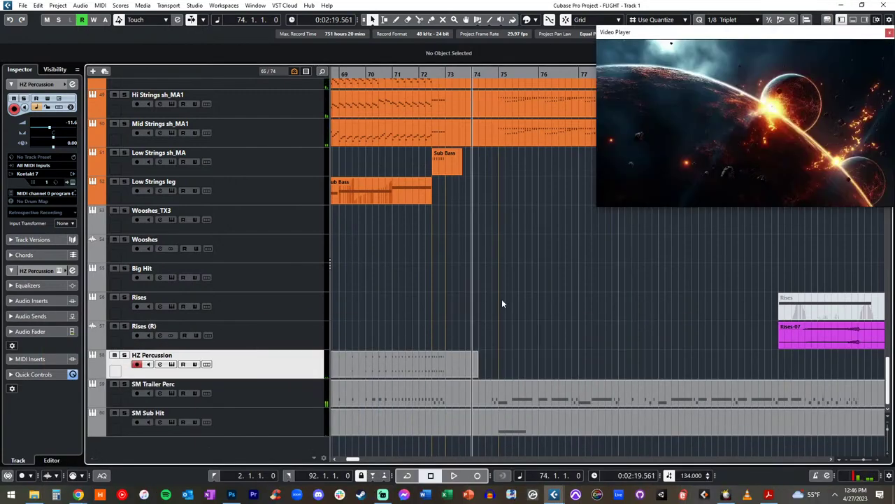
Record a take of HZ Percussion hits from bar 74 into bar 84
key(space)
key(KP_Multiply)
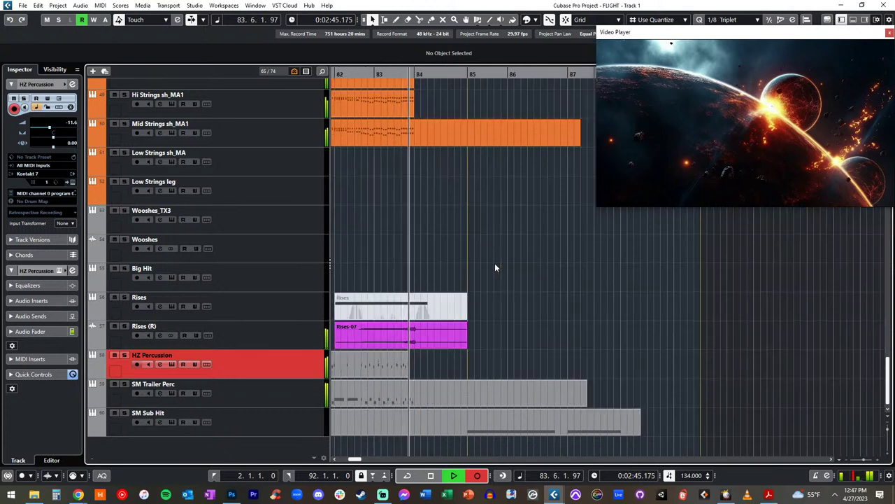
key(space)
scroll(428, 334, left, 1)
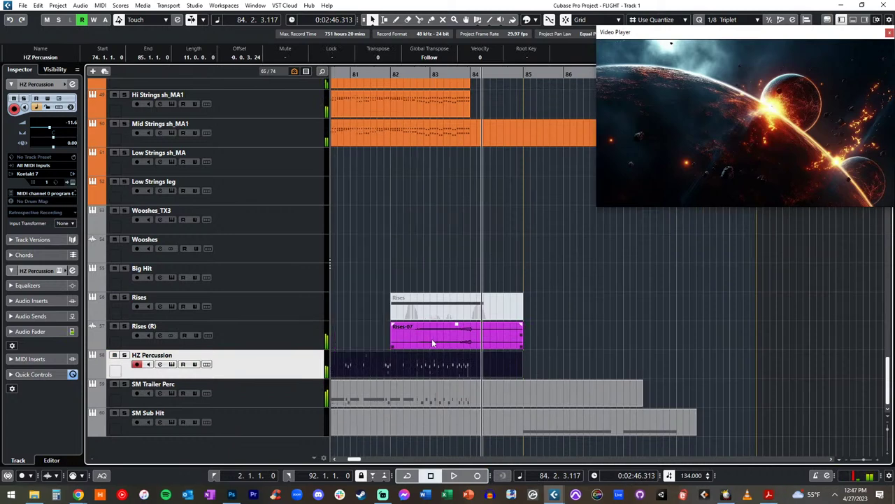
Solo the SM Trailer Perc track, comparing it briefly with HZ Percussion, and examine its part around bar 83
click(461, 399)
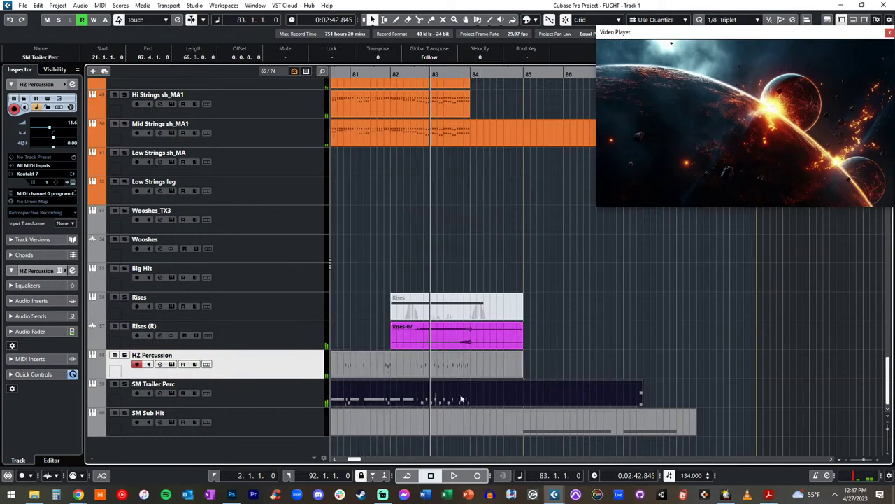
key(space)
click(125, 384)
click(124, 355)
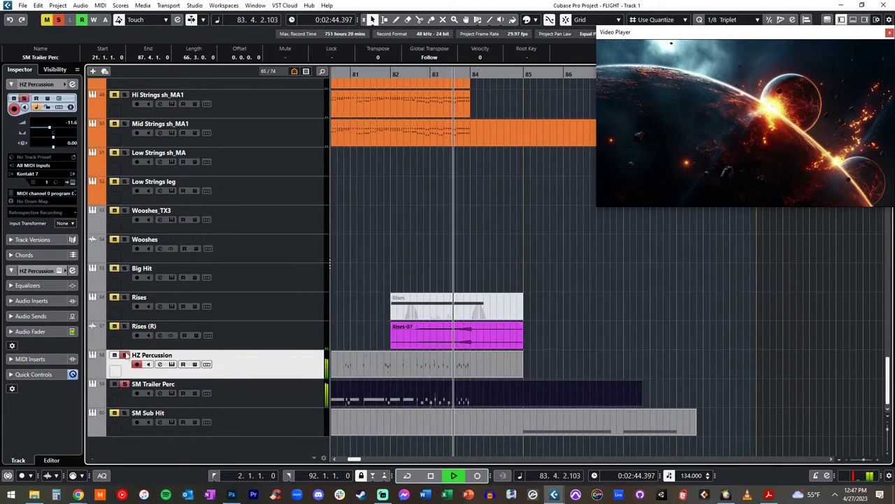
click(124, 355)
click(429, 398)
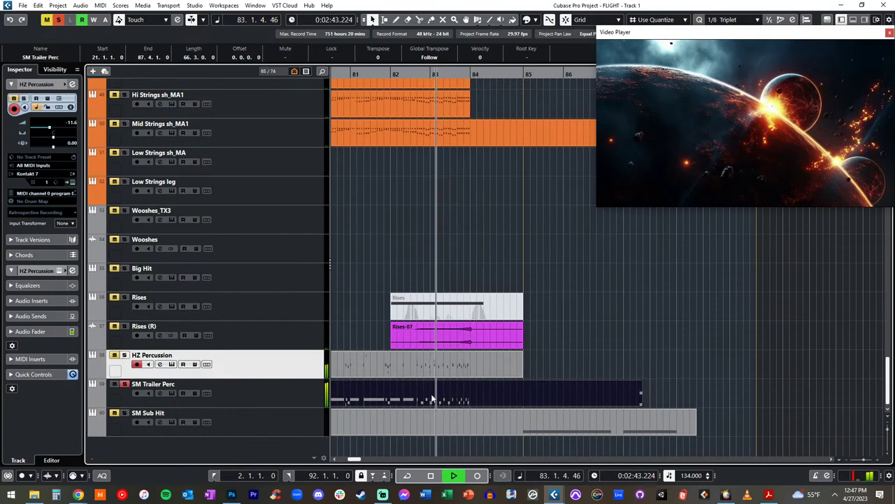
double_click(432, 399)
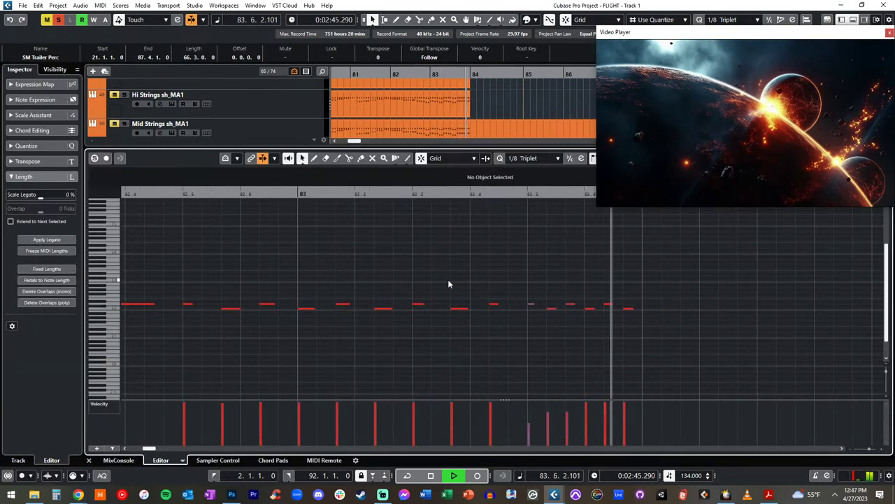
Close the SM Trailer Perc part, play from bar 81 with only HZ Percussion soloed and open its new part
key(Return)
key(space)
key(minus)
key(minus)
key(minus)
key(minus)
key(space)
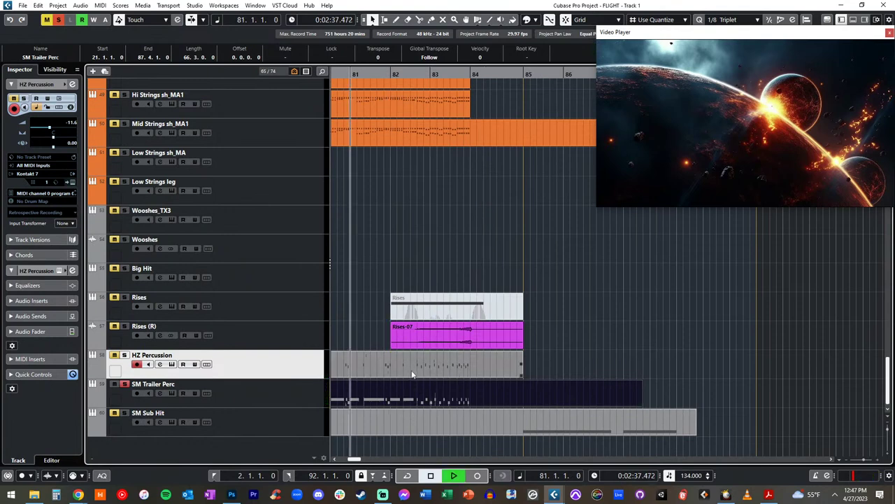
click(124, 355)
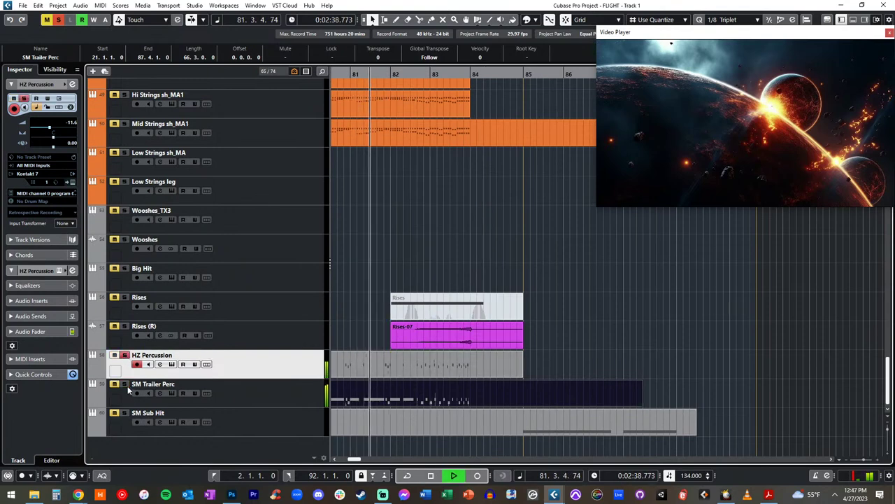
double_click(421, 362)
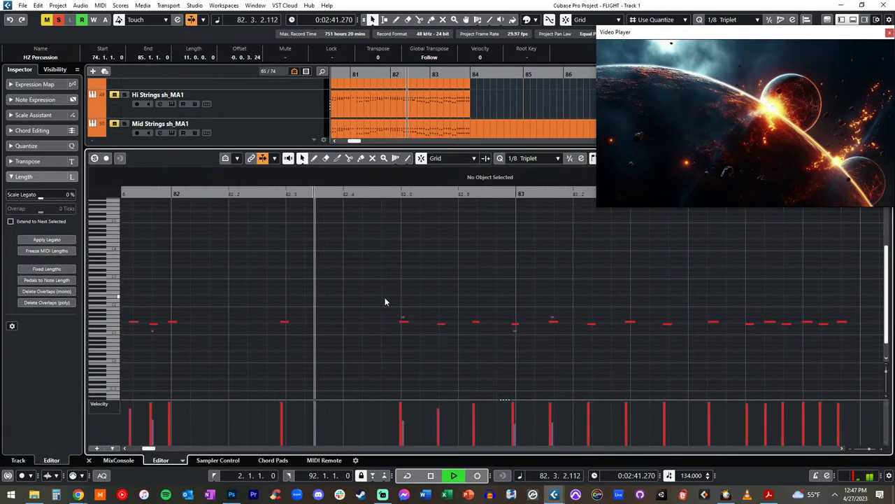
Quantize the final run of HZ Percussion hits just before bar 84 to the 1/8 Triplet grid
key(ctrl+a)
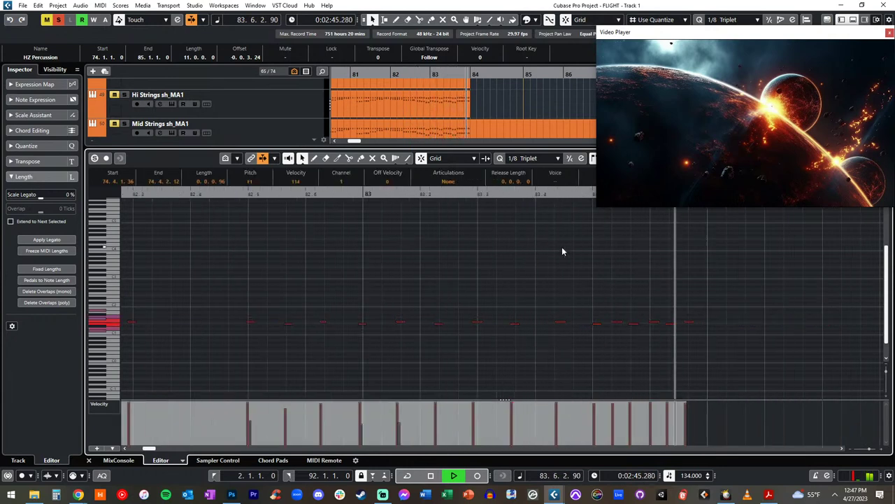
key(space)
drag(598, 301, 719, 359)
key(q)
click(599, 285)
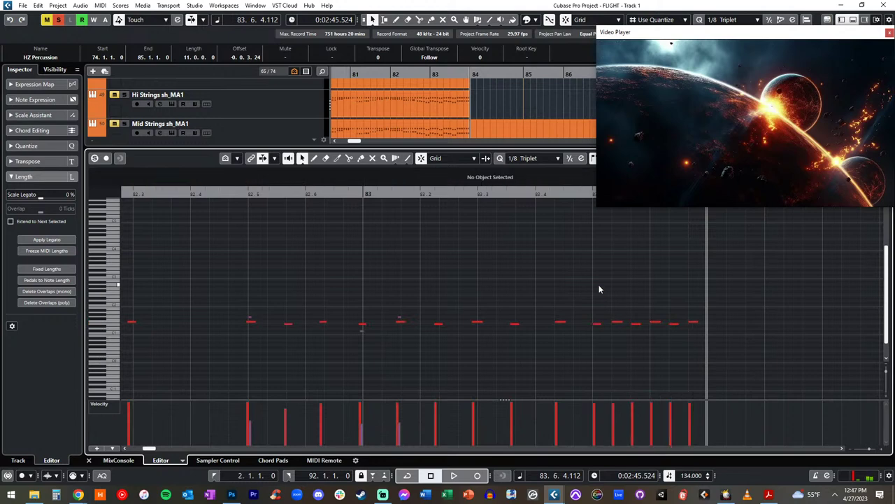
Shape a rising velocity ramp over the last run of hits before bar 84 and return the playhead to bar 82
mouse_move(594, 424)
mouse_down()
mouse_move(646, 415)
mouse_move(675, 394)
mouse_up()
key(KP_Subtract)
key(KP_Subtract)
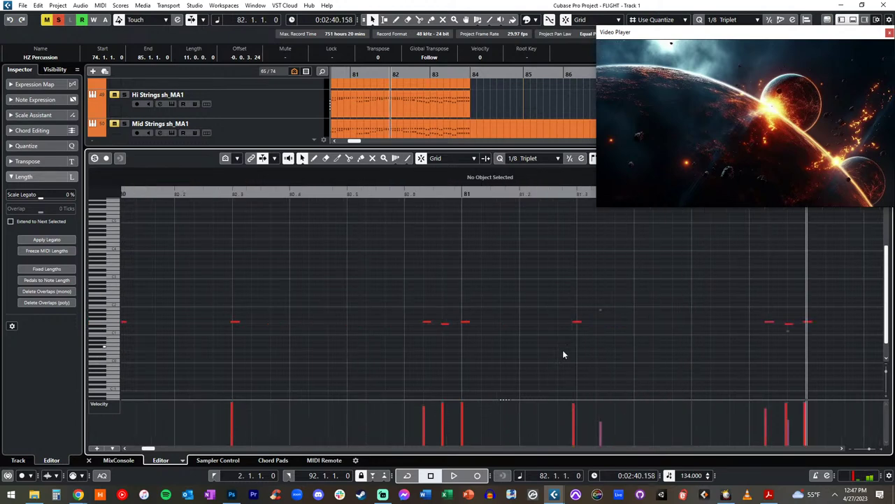
Select all hits in the part, quantize them to 1/8 Triplet and play back the quantized take
key(g)
key(g)
key(g)
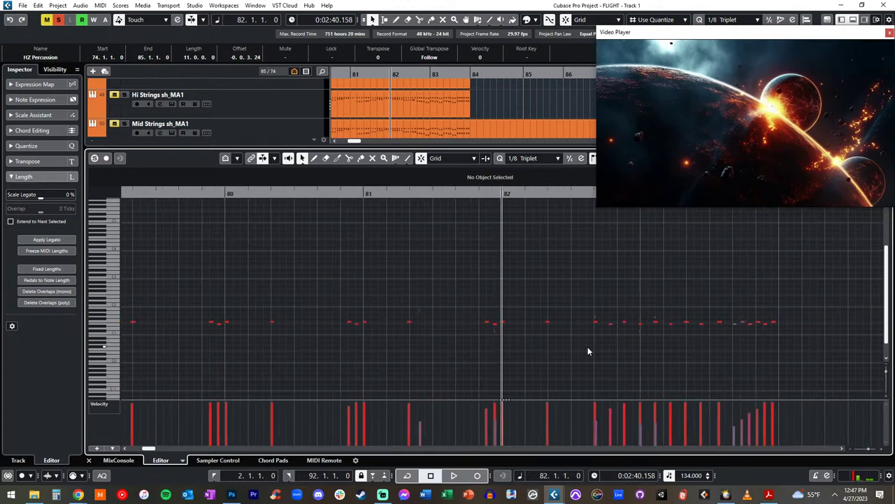
drag(728, 334, 319, 268)
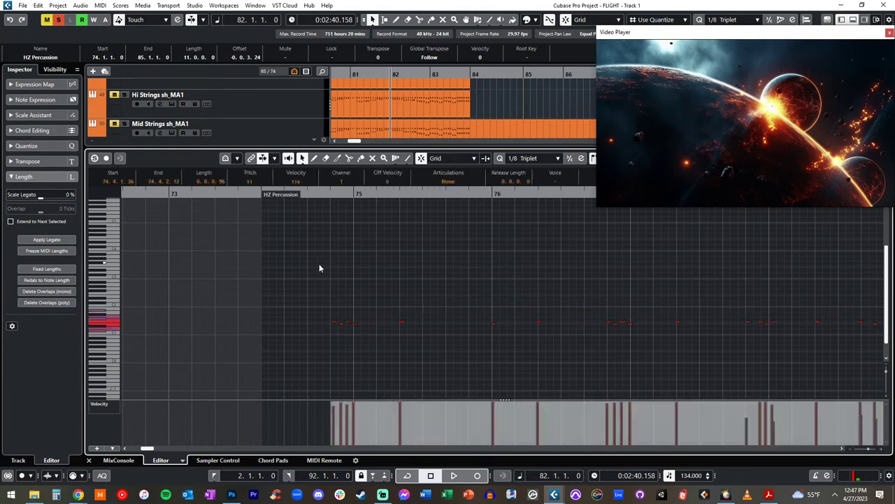
key(q)
key(space)
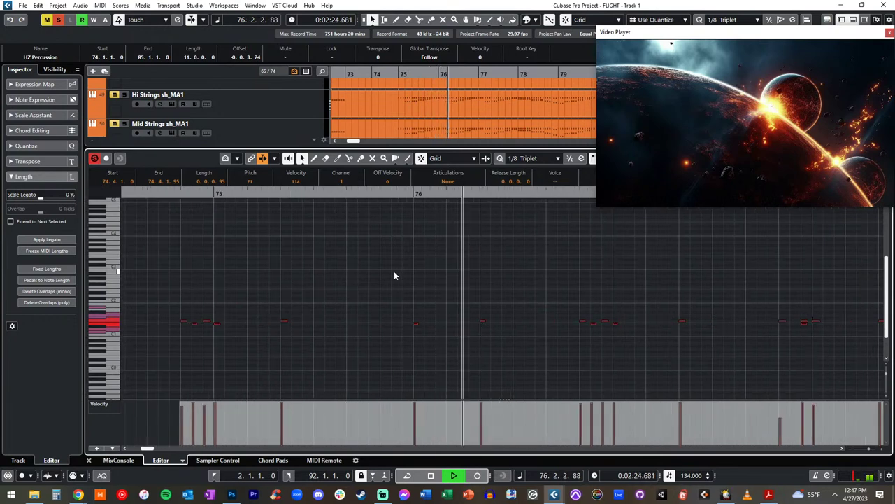
Shape a rising velocity ramp over the pickup hits leading into bar 77
click(445, 292)
drag(504, 408, 526, 401)
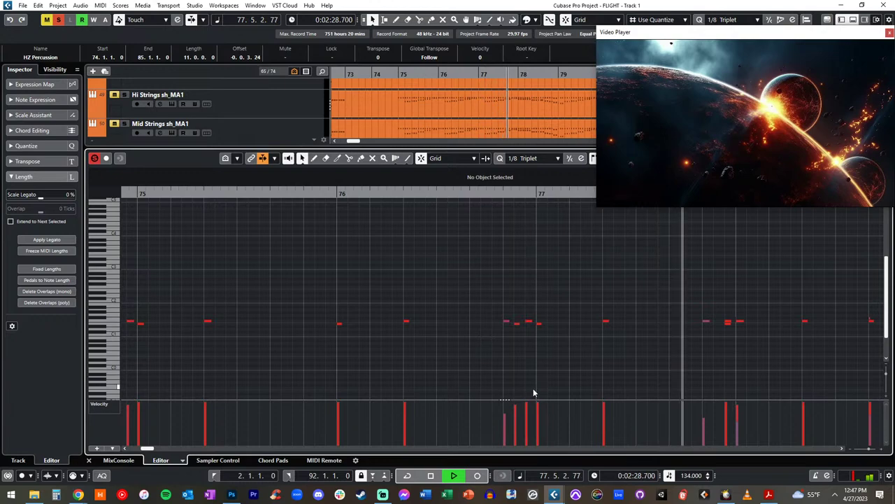
scroll(397, 316, down, 2)
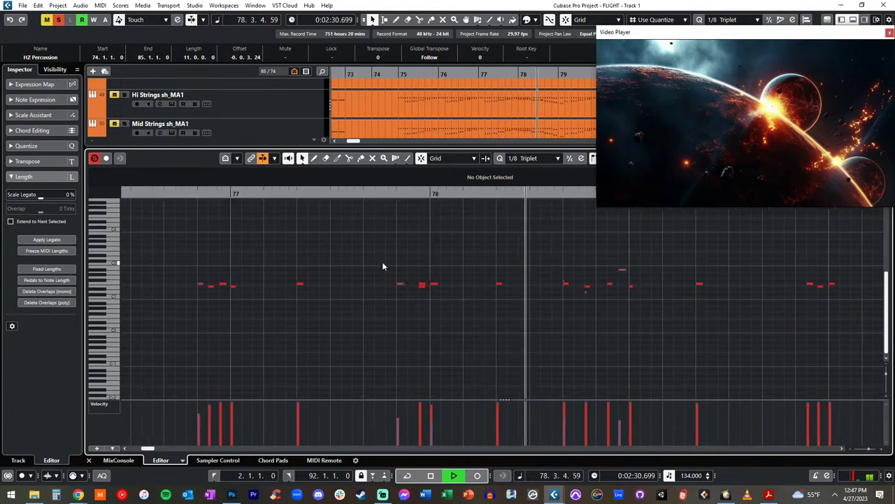
Delete the weak first pickup hit before bar 78, close the editor and replay from about bar 76
drag(382, 262, 402, 302)
key(Delete)
key(KP_Subtract)
key(KP_Subtract)
key(KP_Subtract)
key(Return)
key(space)
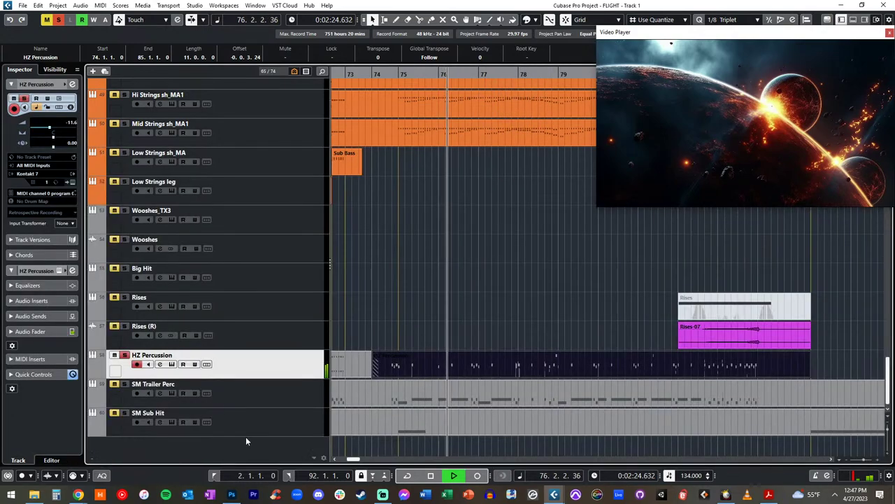
Reopen the HZ Percussion part and nudge the overlapping E1 hit before bar 78 one grid step earlier
double_click(469, 368)
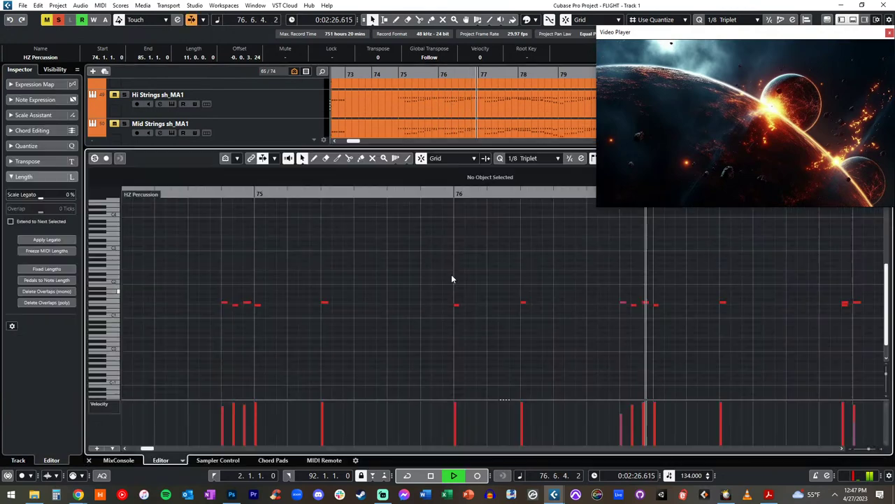
scroll(453, 291, right, 4)
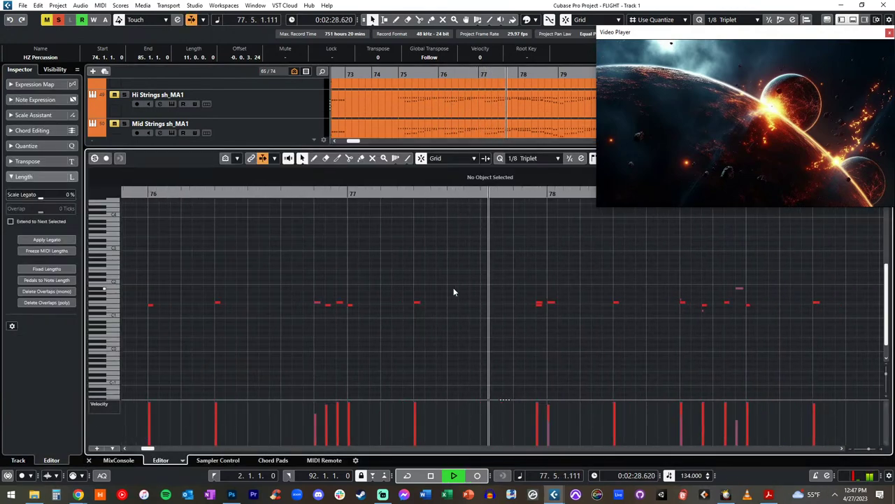
click(539, 305)
key(ctrl+Left)
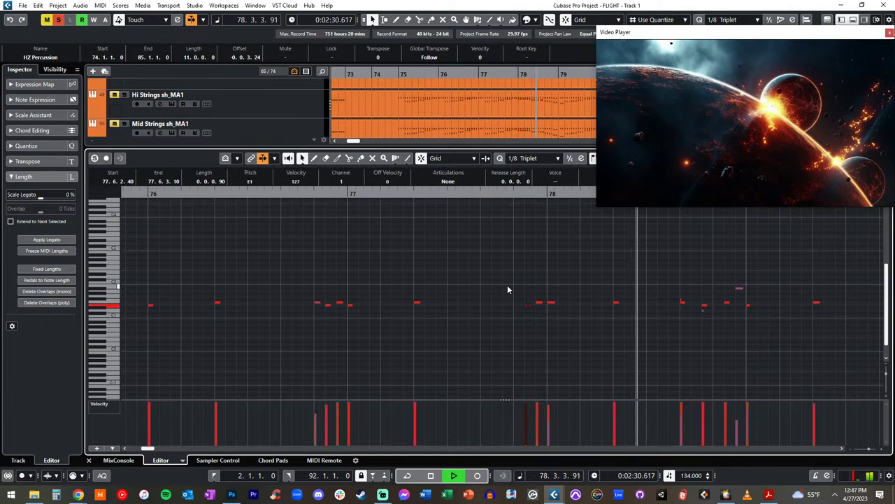
Replace the hit on the downbeat of bar 78 with a louder one at E1 and audition the passage
drag(472, 288, 480, 310)
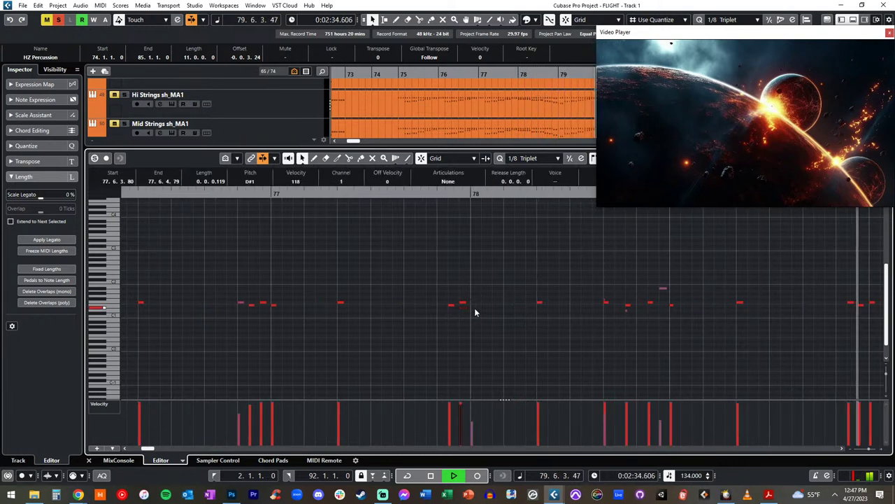
double_click(474, 306)
click(475, 308)
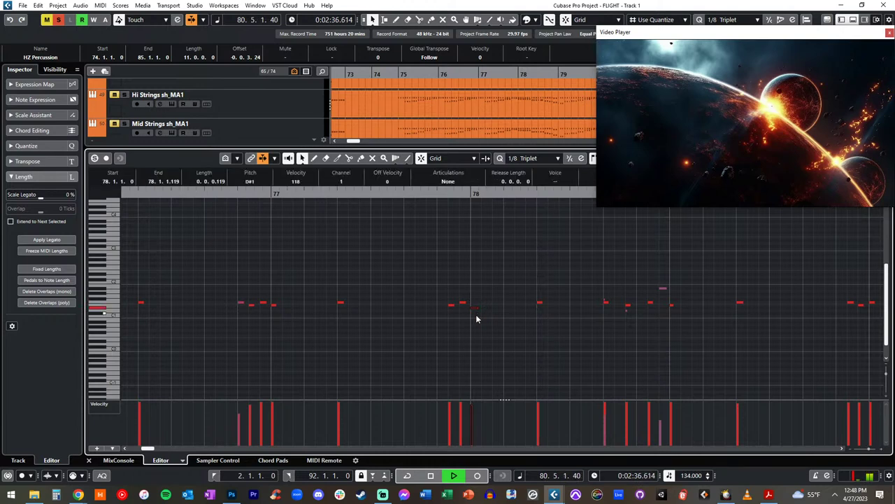
key(Up)
click(416, 193)
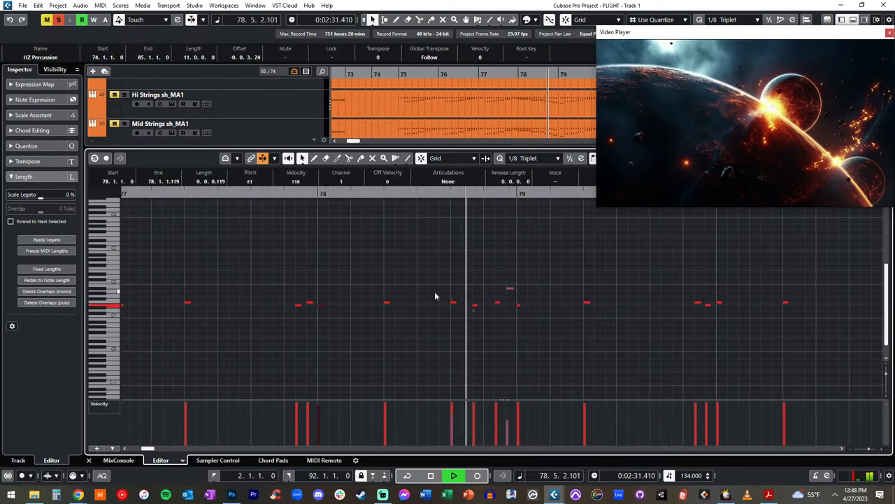
Delete the stray and overlapping HZ Percussion notes between bars 78 and 79
drag(435, 291, 458, 304)
key(Delete)
key(Delete)
drag(491, 279, 515, 289)
key(Delete)
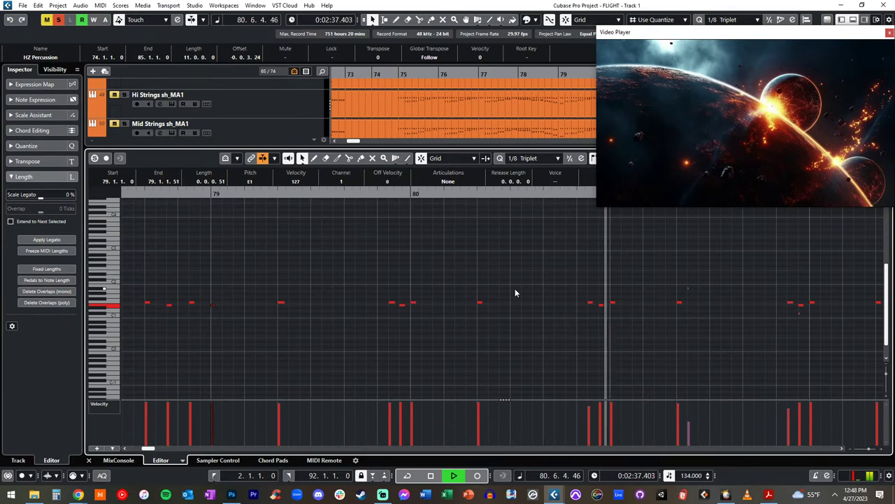
Delete the stray notes above and below the main pattern in bar 81, leading up to bar 82
drag(449, 277, 467, 292)
key(Delete)
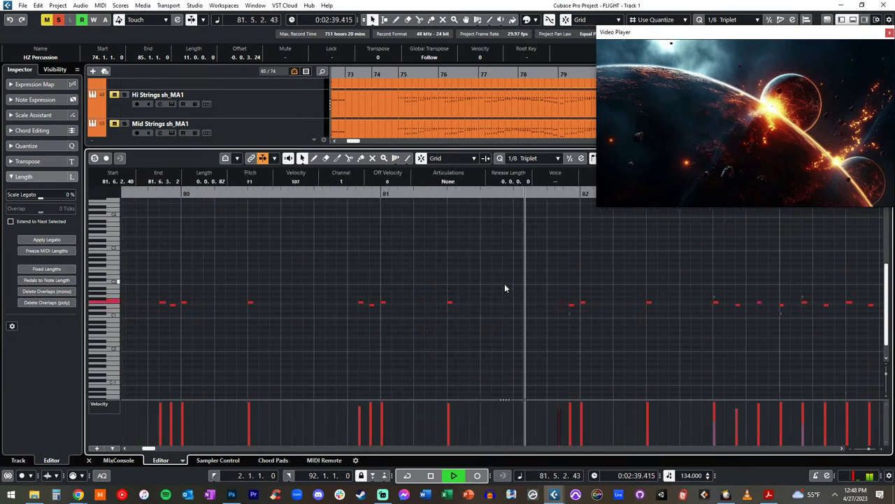
drag(559, 310, 575, 314)
key(Delete)
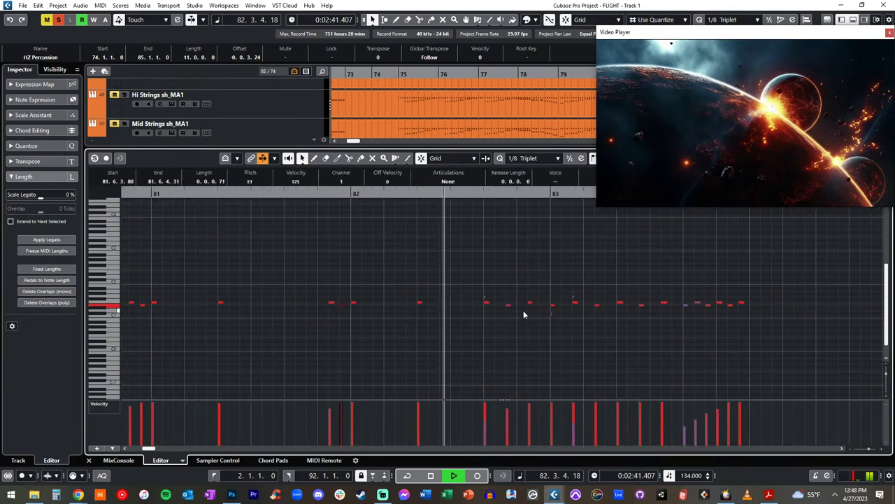
Delete the stray notes above the main percussion pattern late in bar 82 and early in bar 83
drag(482, 289, 490, 299)
key(Delete)
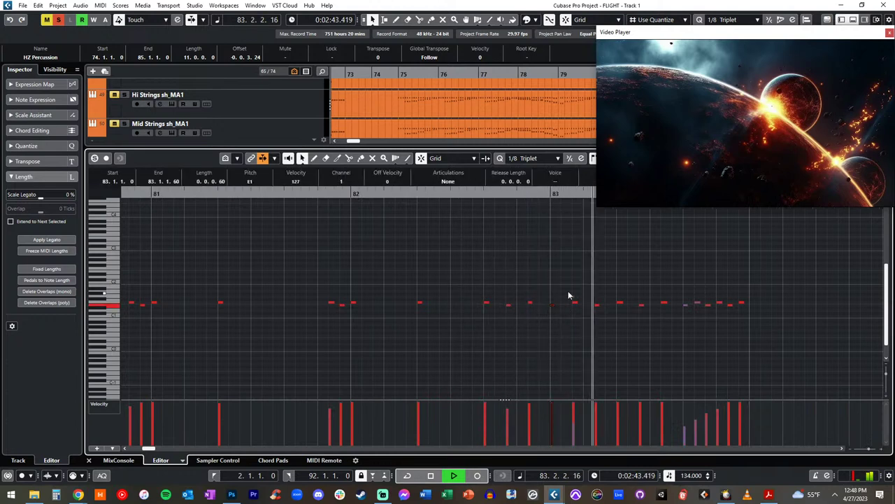
drag(569, 290, 580, 302)
key(Delete)
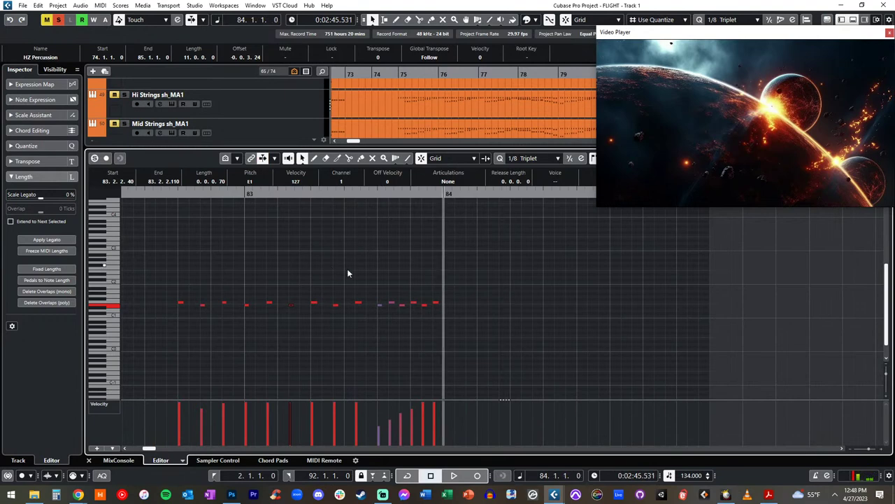
Select the final run before bar 84, the pattern across bars 82–83 and the bar 82 pickup to review their velocities
drag(376, 280, 444, 321)
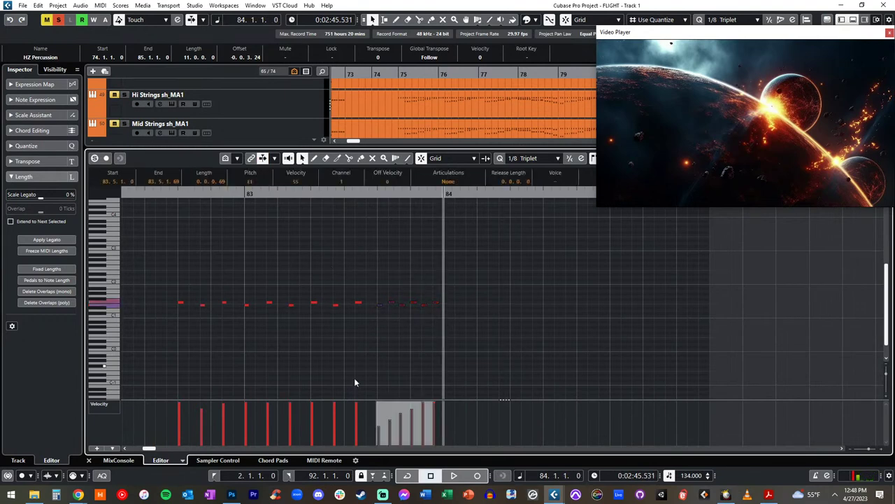
click(372, 340)
scroll(342, 313, left, 2)
drag(312, 273, 480, 331)
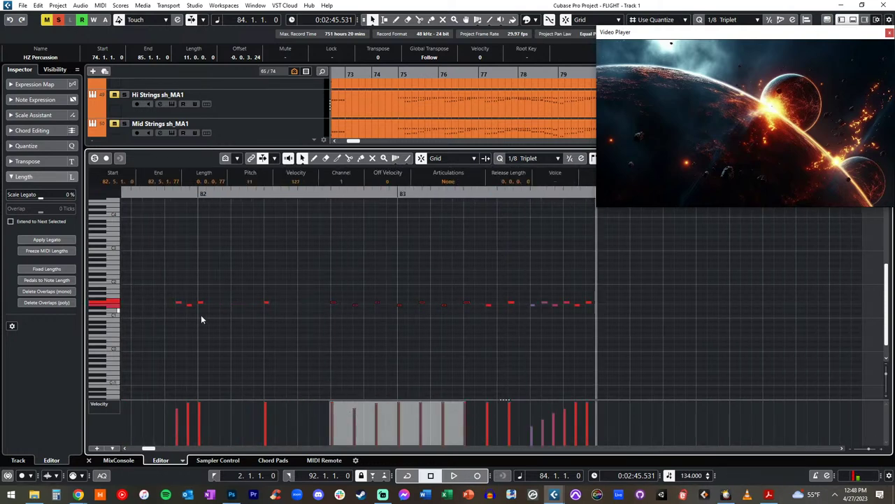
drag(177, 280, 230, 332)
click(193, 354)
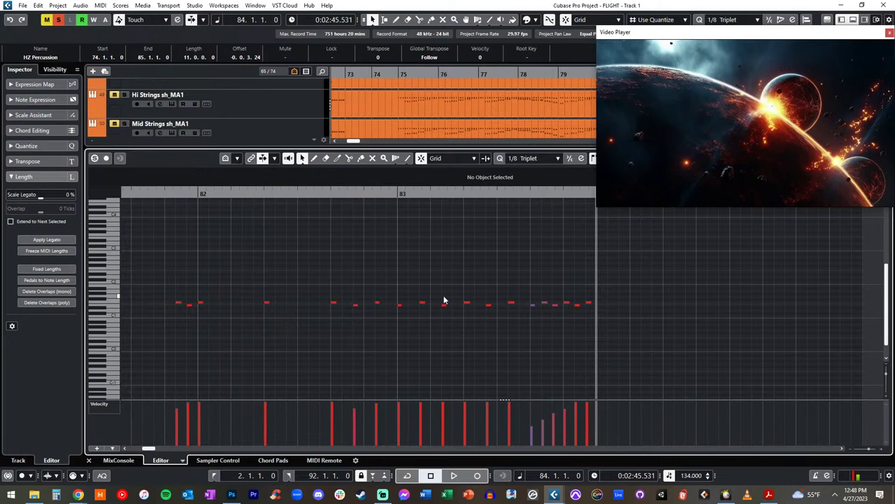
Audition the closing percussion run from bar 83 past bar 84, and close the editor
key(KP_Subtract)
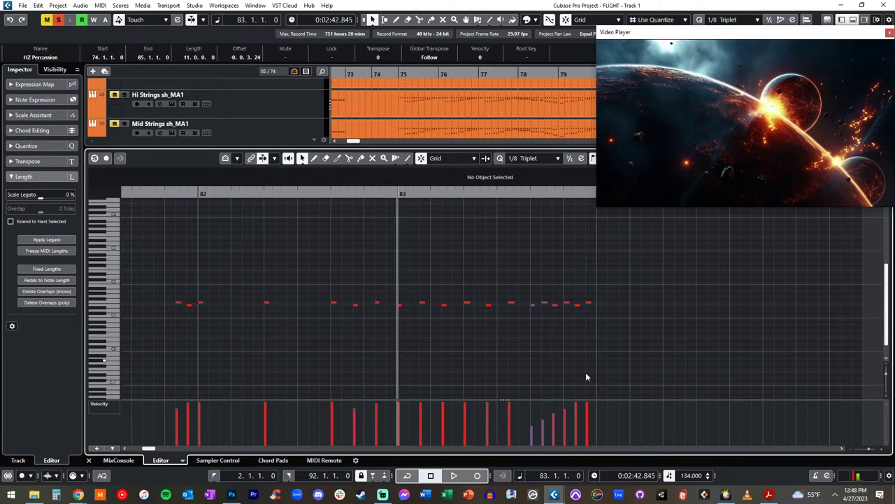
key(space)
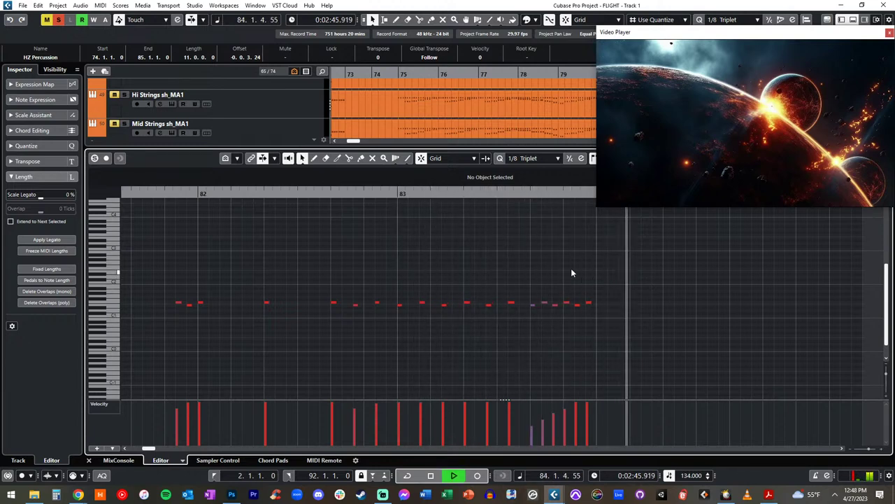
key(space)
key(ctrl+e)
key(b)
key(b)
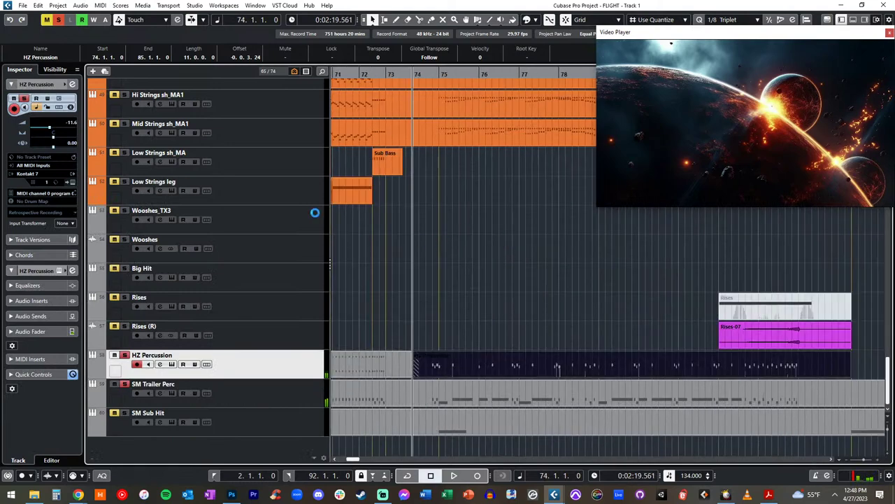
scroll(549, 310, up, 2)
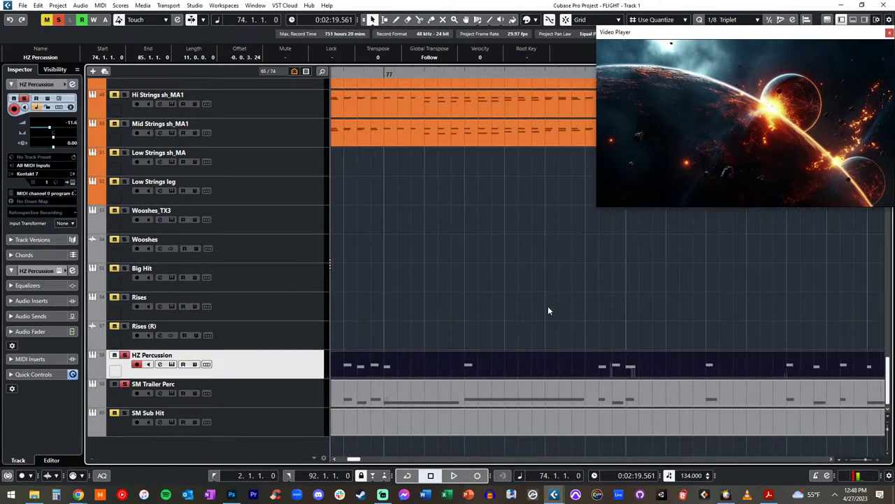
key(g)
key(g)
key(g)
key(g)
key(g)
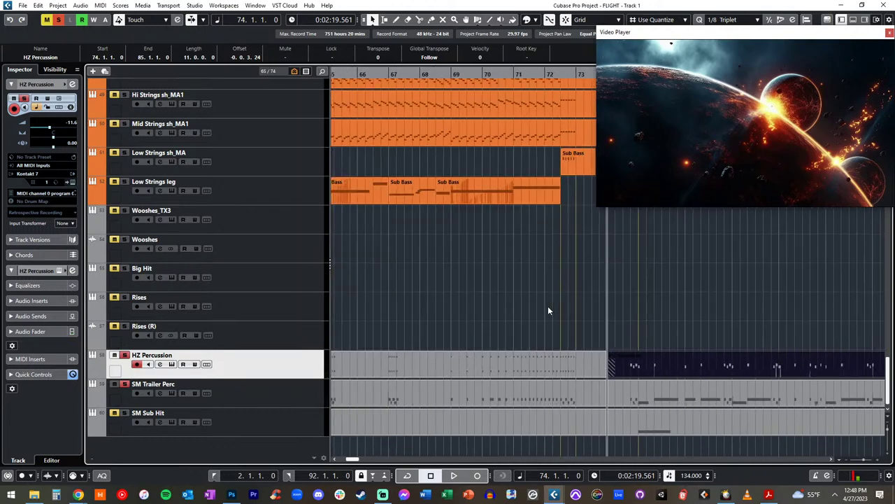
scroll(548, 305, right, 3)
scroll(548, 306, left, 3)
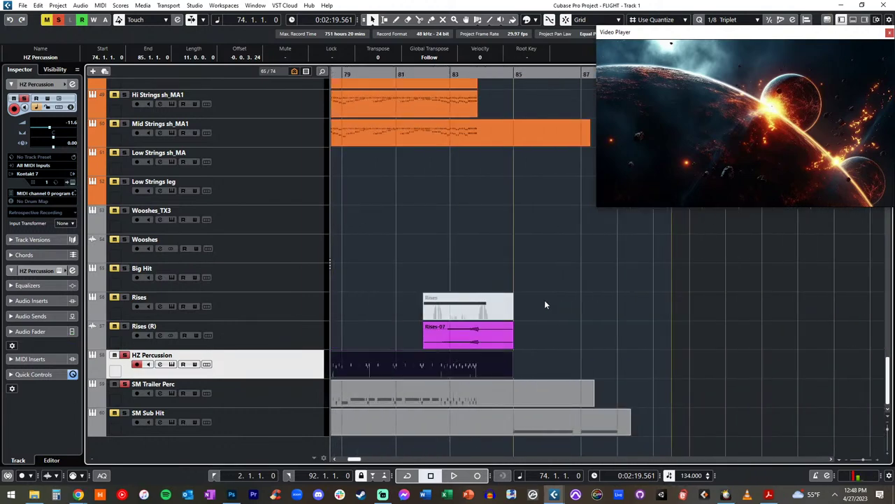
Turn off solo on the percussion tracks and set compact track heights from the start of the project for an overview
key(KP_1)
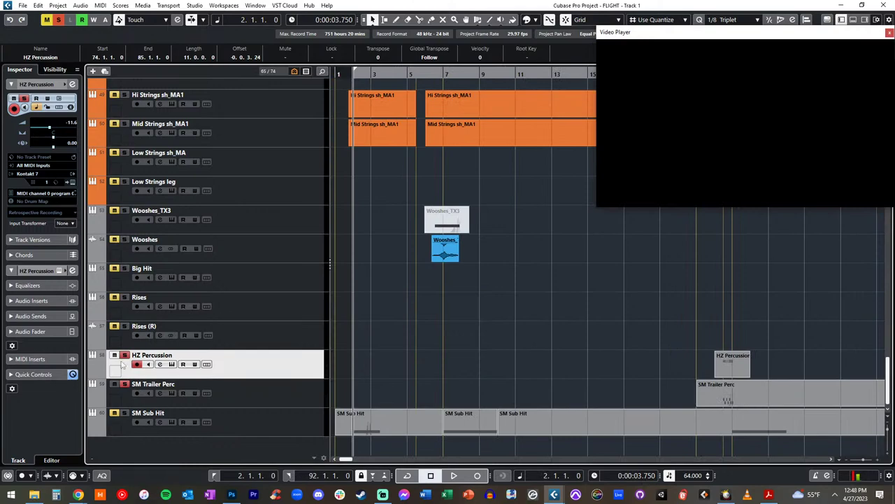
click(126, 384)
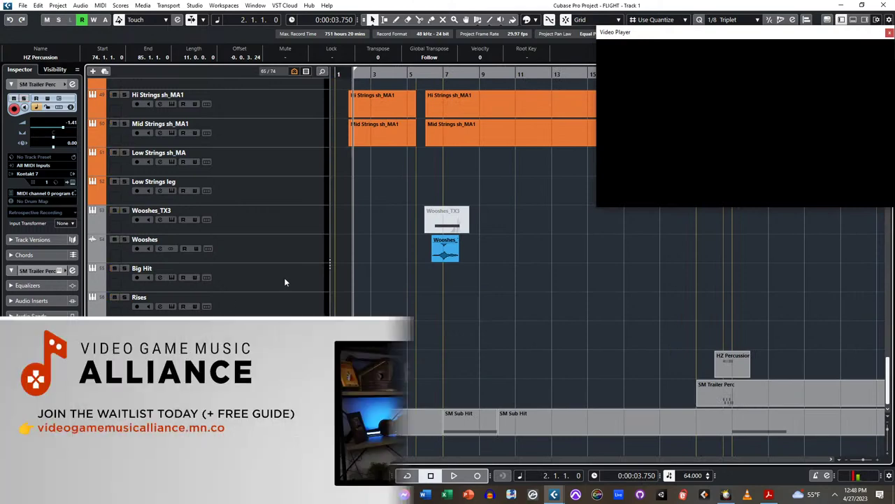
scroll(467, 117, up, 15)
key(shift+g)
key(shift+g)
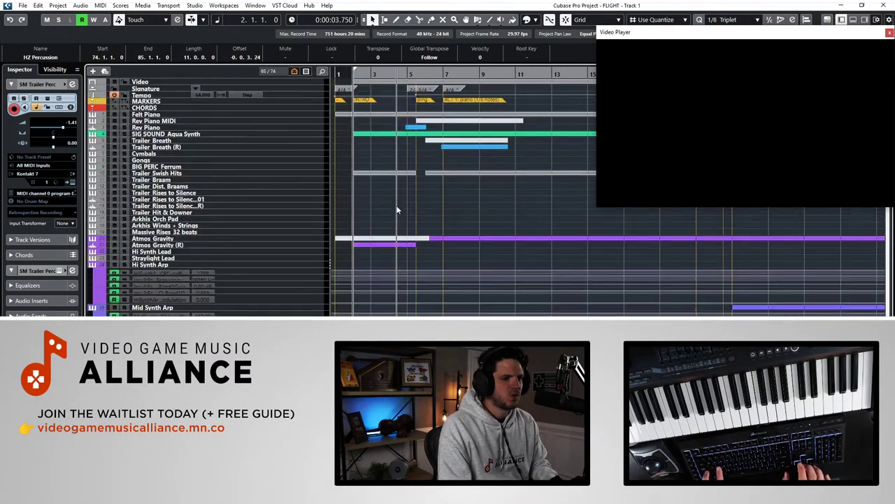
key(shift+h)
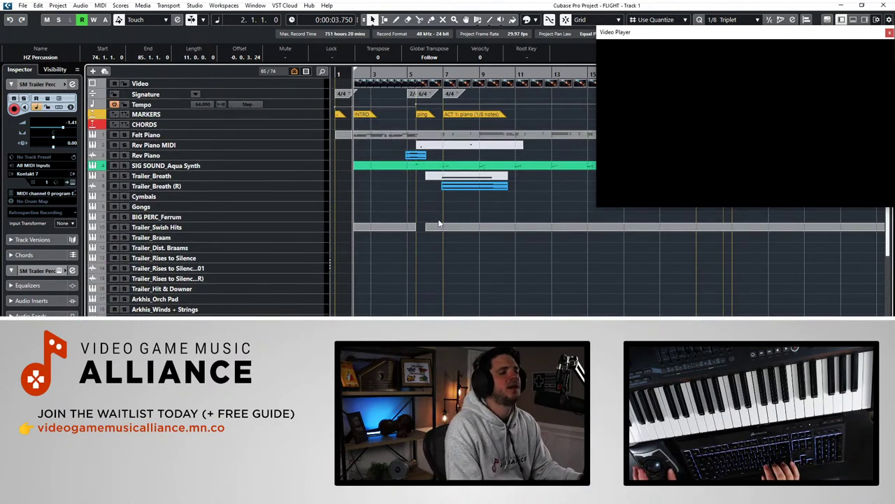
Glue the overlapping Felt Piano parts around bars 21–22 into one part
scroll(445, 224, right, 8)
scroll(416, 98, left, 2)
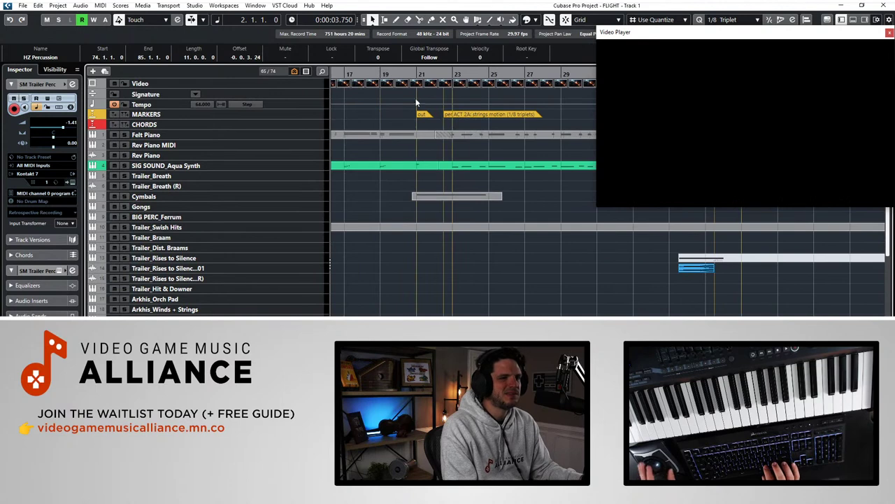
right_click(443, 135)
click(502, 136)
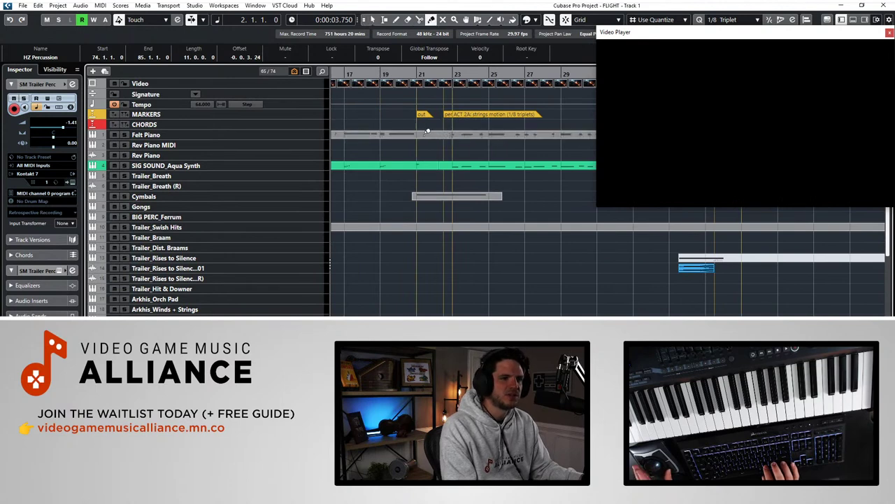
click(424, 135)
key(p)
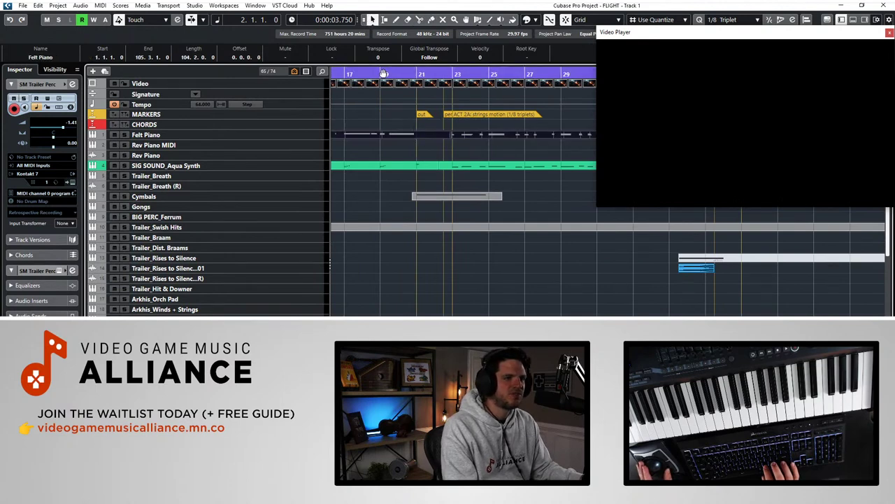
Play the full arrangement from bar 19 to check the transition into ACT 2A
click(383, 73)
drag(383, 76, 395, 173)
key(space)
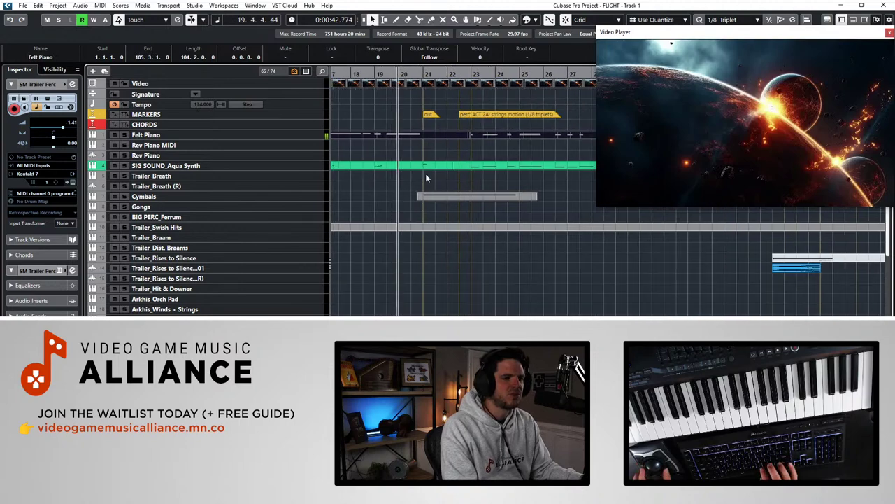
scroll(425, 178, down, 6)
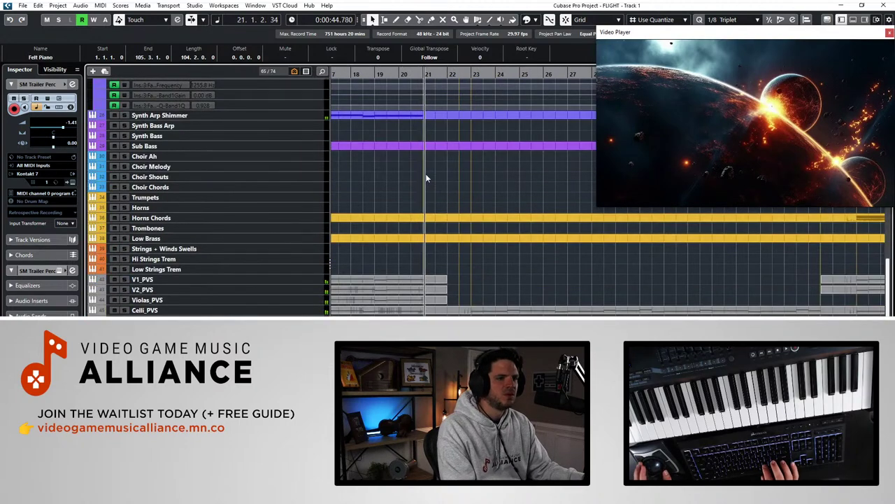
scroll(426, 177, down, 2)
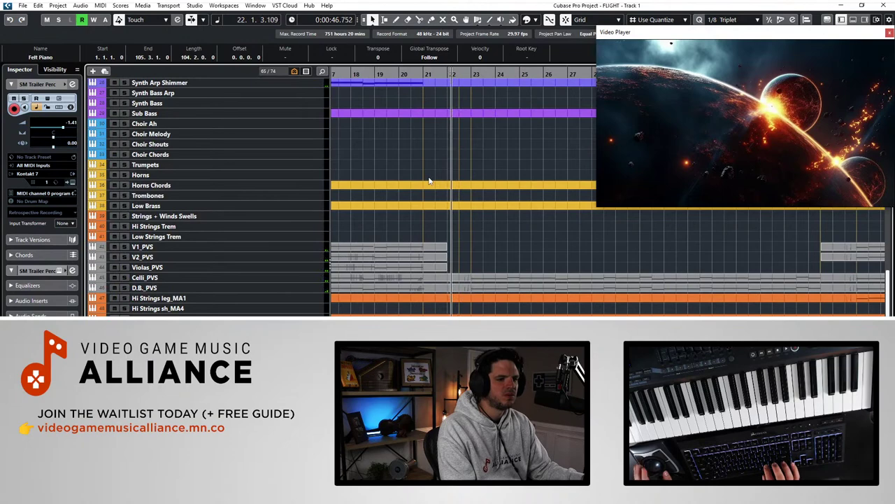
Open the HZ Percussion part starting at bar 22 and transpose all its notes down
key(h)
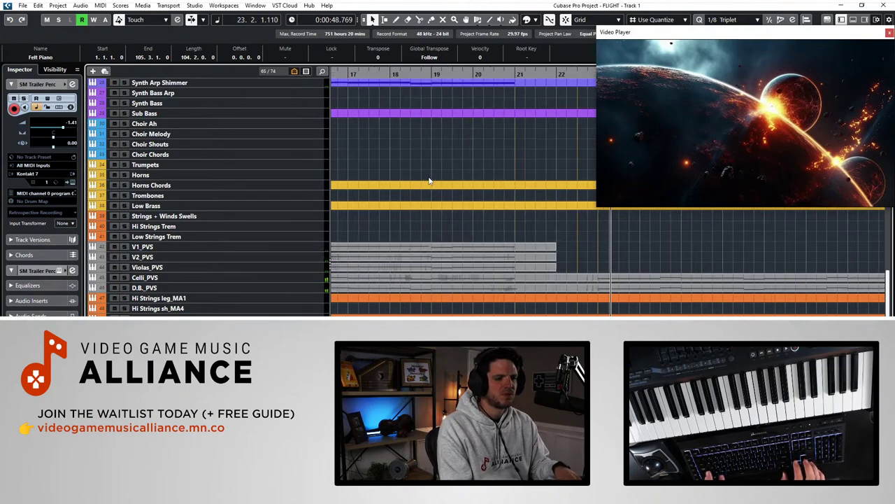
key(Return)
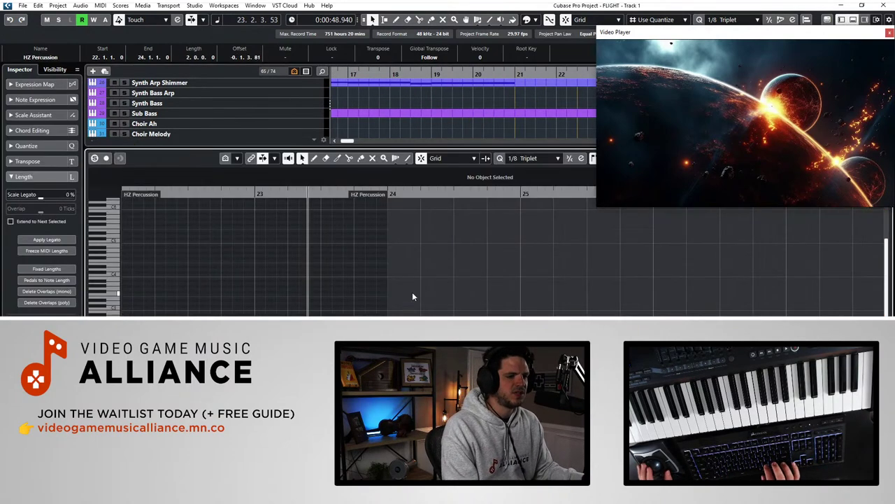
key(ctrl+a)
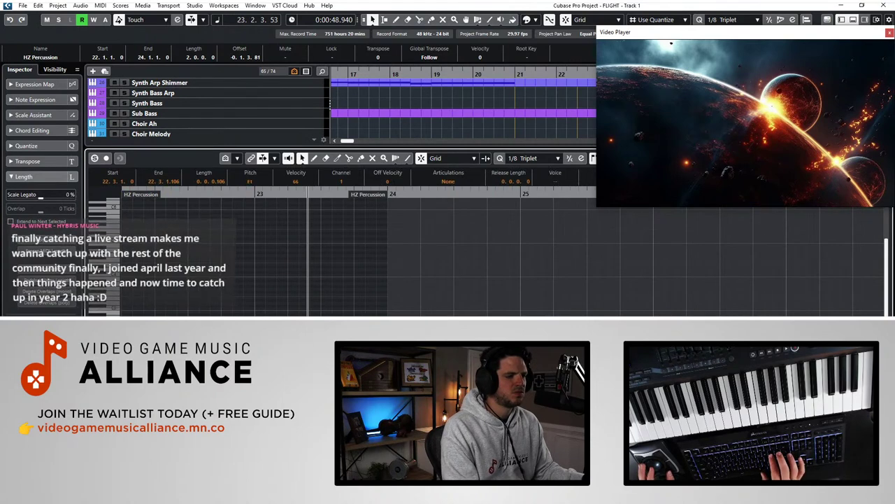
key(Down)
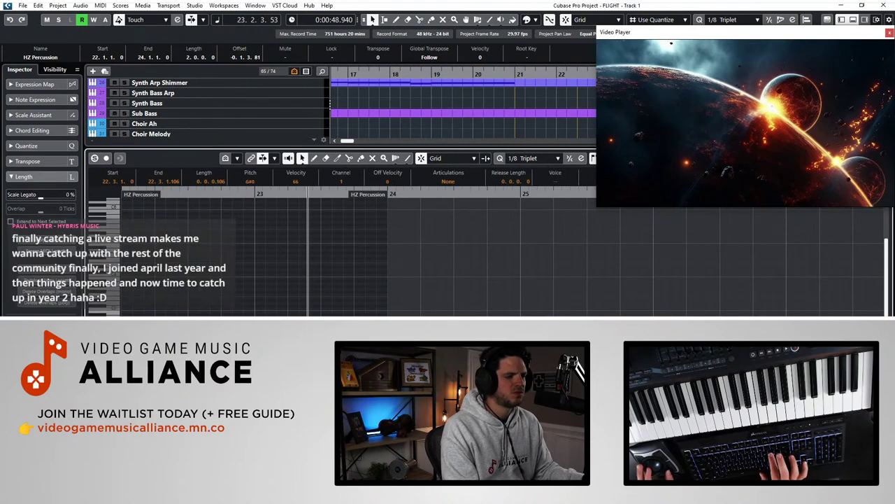
key(Down)
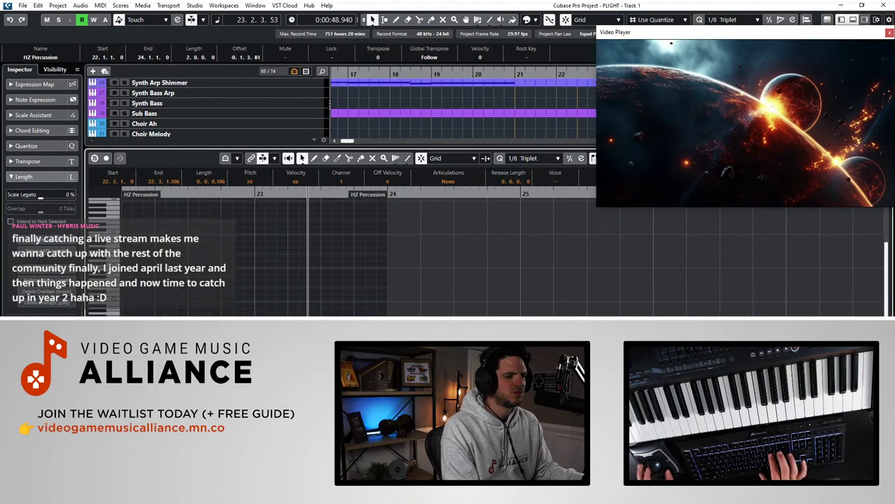
Audition the HZ Percussion pickup into bar 23, lower its hits further to C0 and close the editor
key(space)
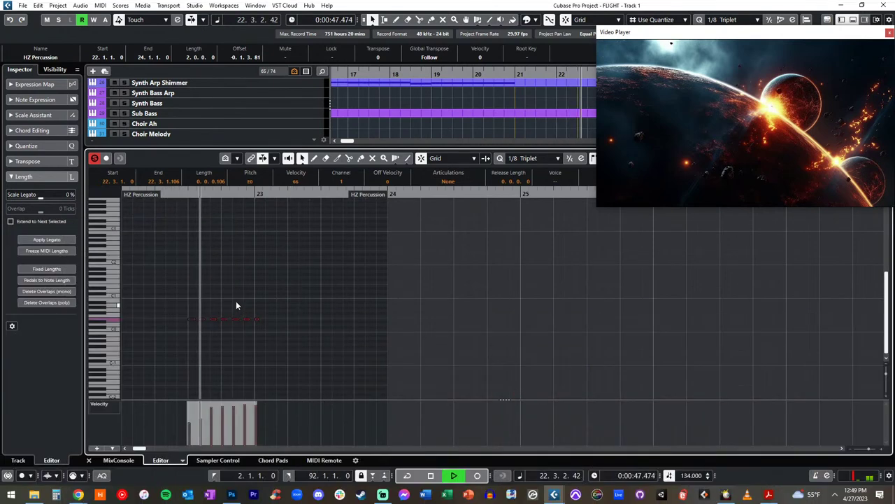
drag(172, 296, 290, 345)
key(Down)
key(Down)
key(Down)
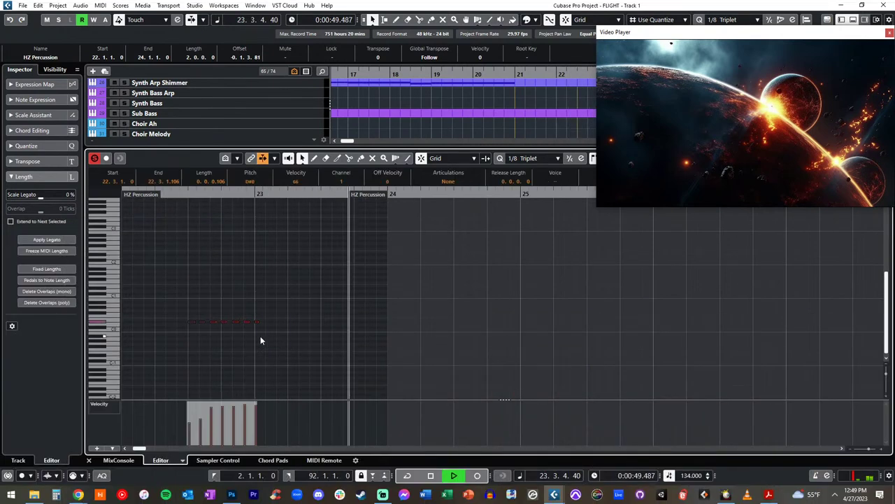
key(Down)
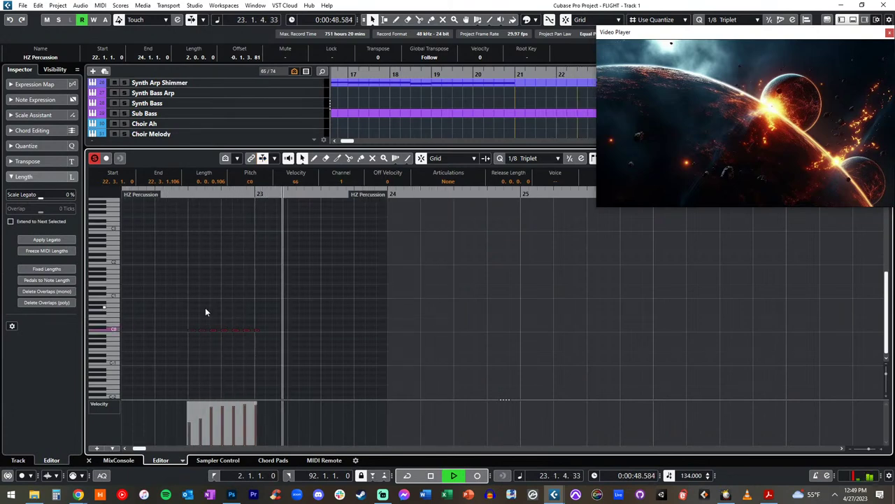
key(space)
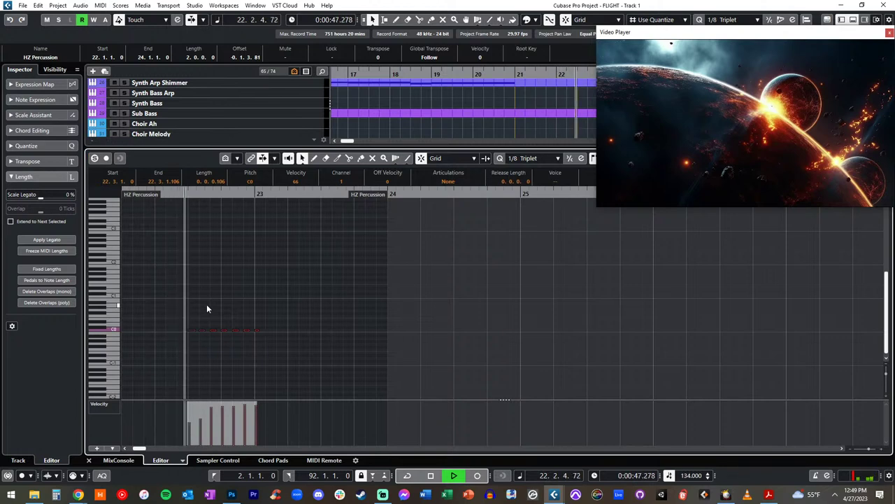
key(ctrl+e)
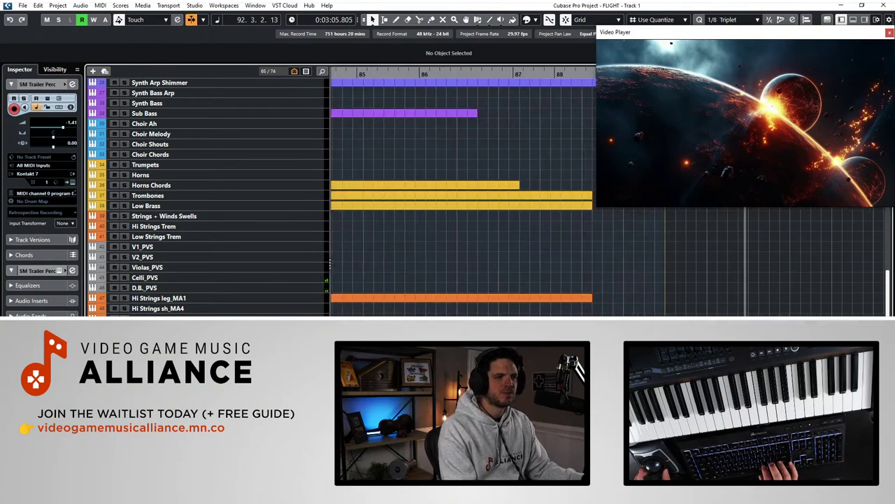
scroll(487, 272, up, 3)
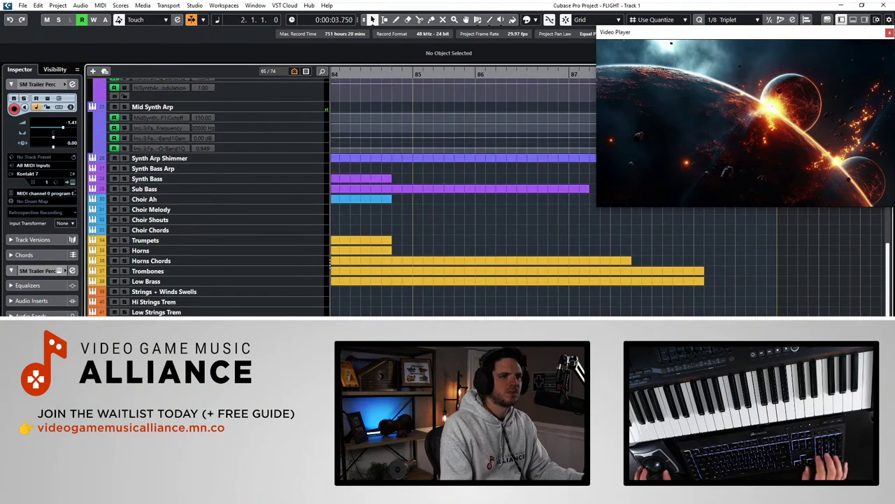
Play the full arrangement from bar 22 and check the lower tracks through the ACT 2A section
scroll(488, 272, up, 10)
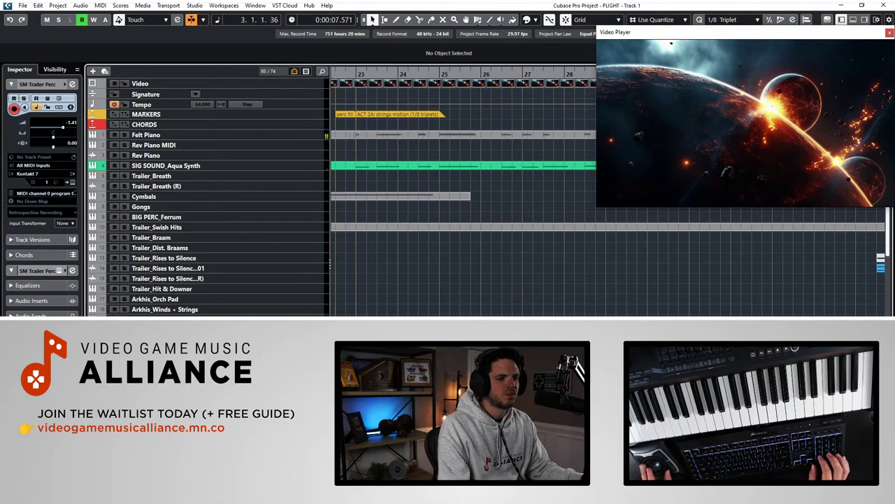
key(KP_1)
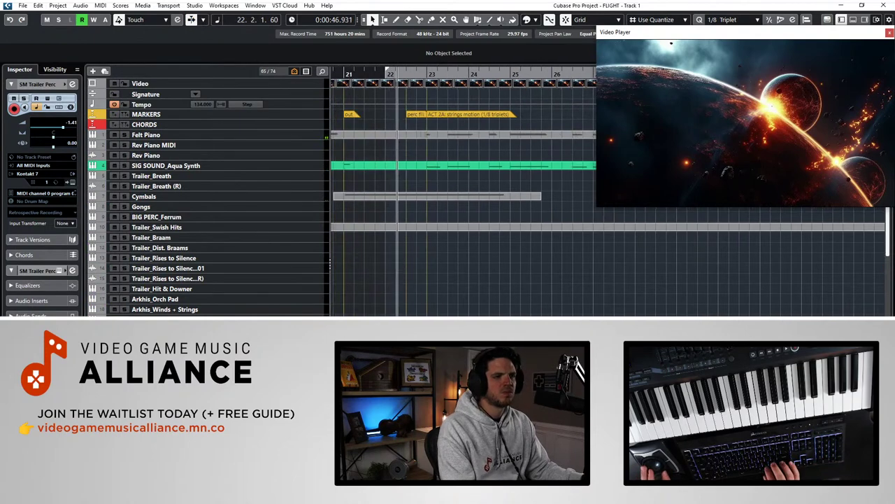
scroll(395, 313, down, 10)
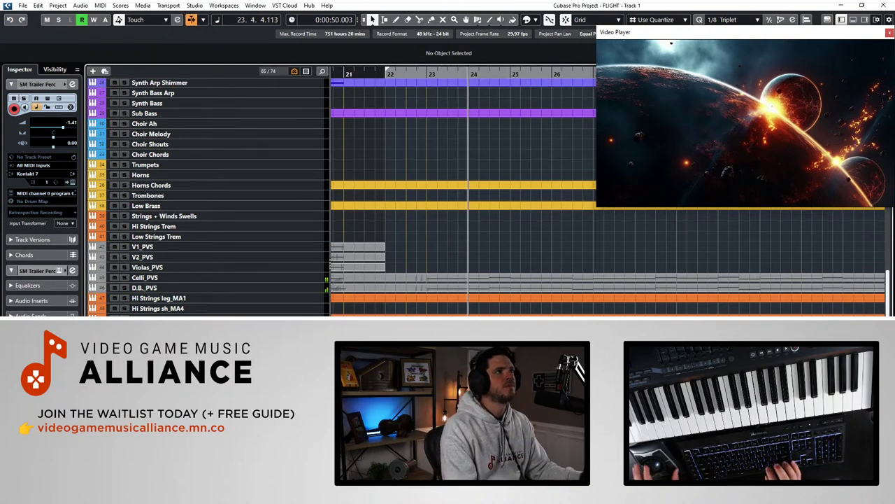
click(552, 74)
key(space)
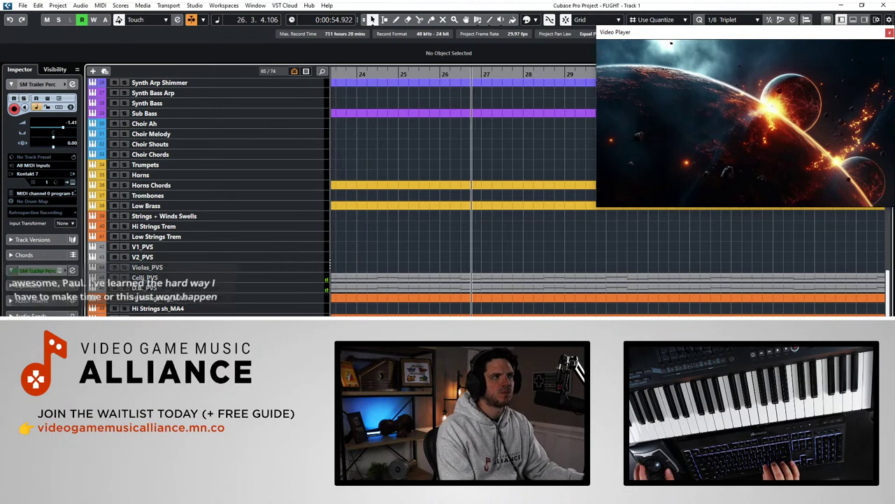
key(g)
key(g)
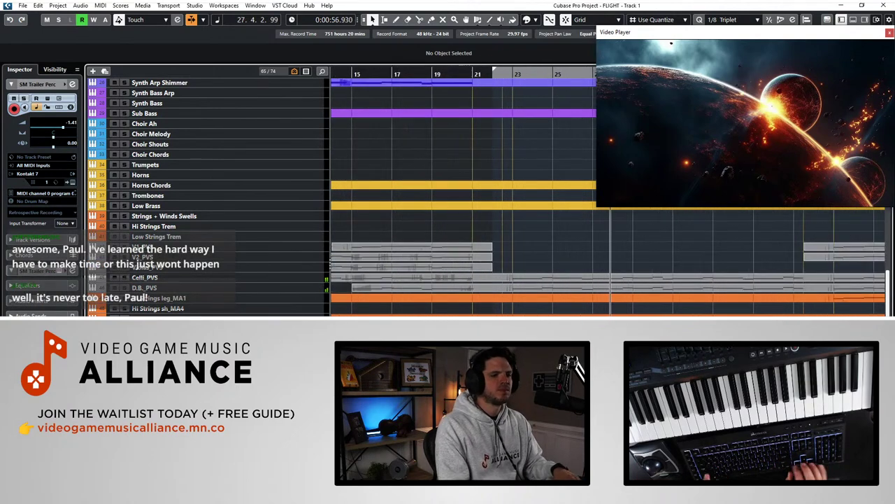
scroll(463, 191, up, 2)
scroll(463, 191, right, 1)
scroll(463, 192, down, 3)
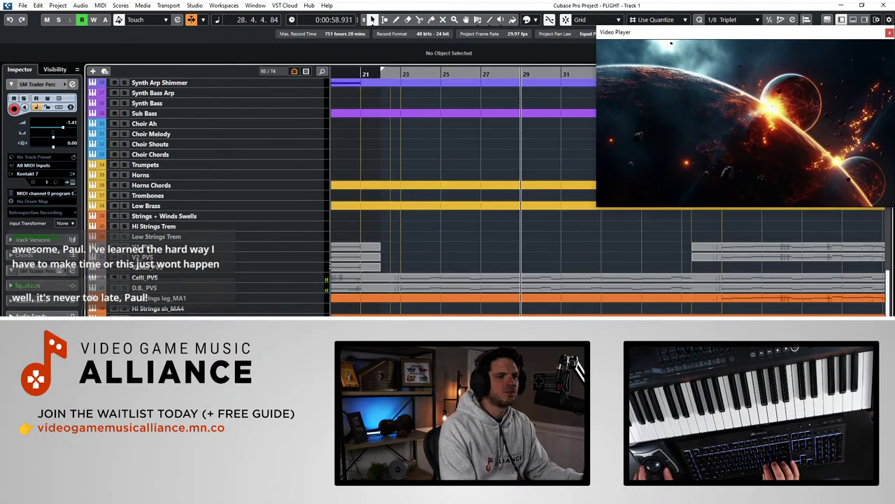
scroll(426, 282, right, 3)
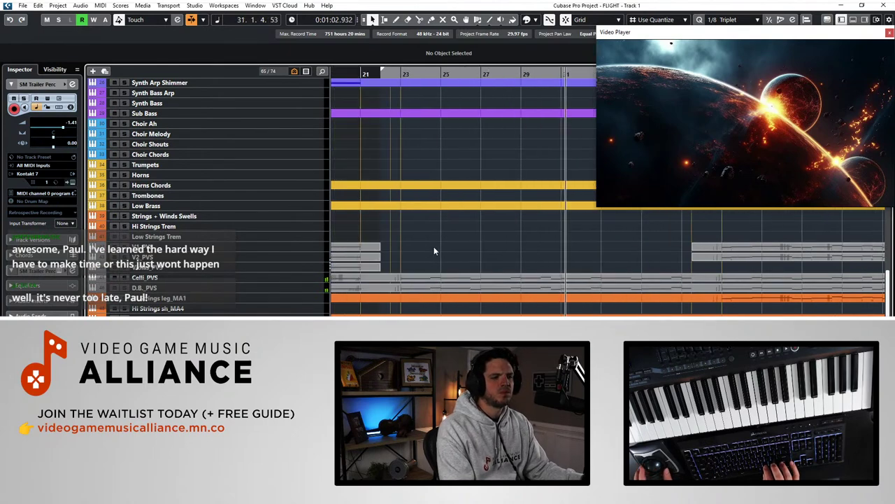
Continue the playback towards bar 37 and check which tracks carry the transition into ACT 2B
scroll(434, 246, up, 5)
scroll(434, 247, left, 4)
scroll(434, 246, up, 5)
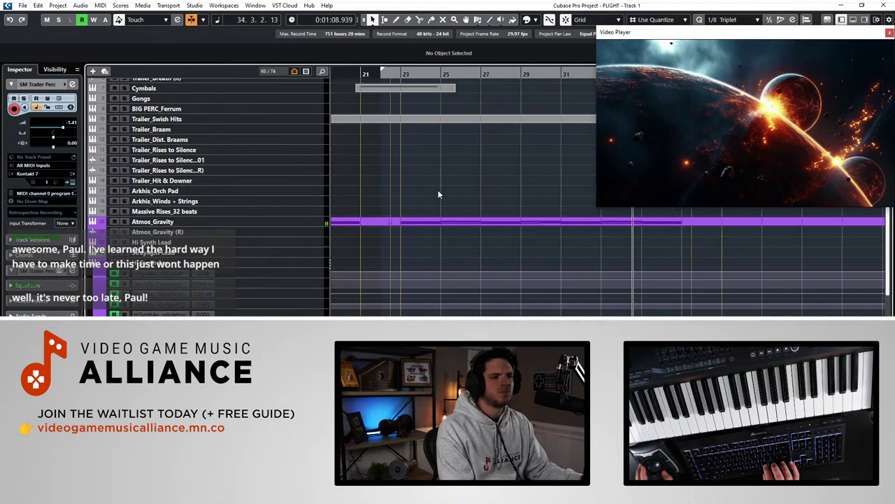
scroll(438, 194, up, 5)
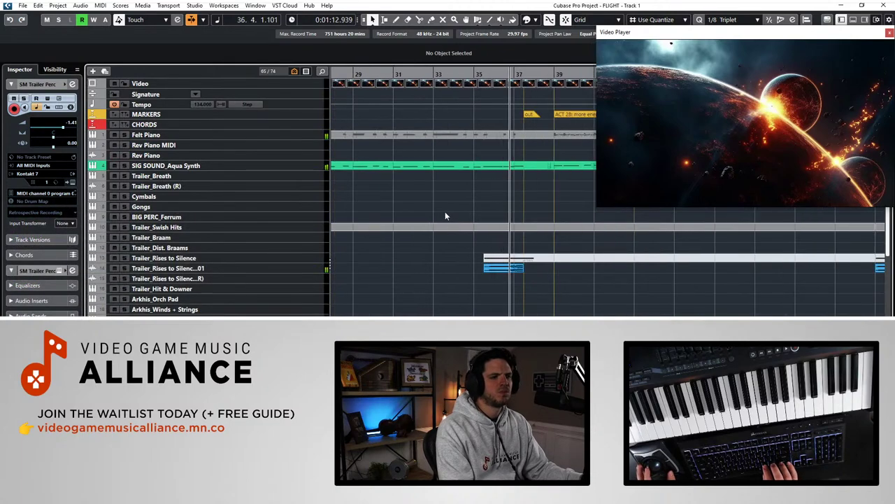
scroll(445, 216, down, 10)
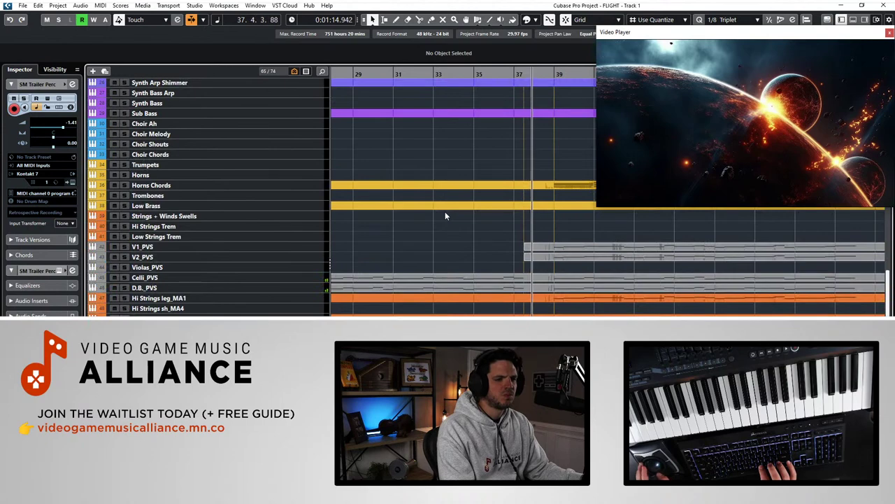
scroll(448, 217, up, 8)
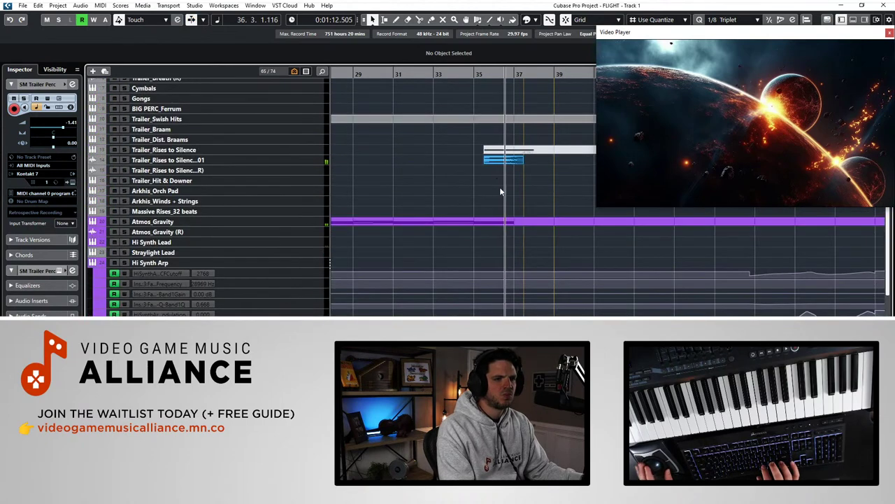
Solo the Atmos_Gravity track, replay it from bar 33 and open its part for note editing
key(KP_Subtract)
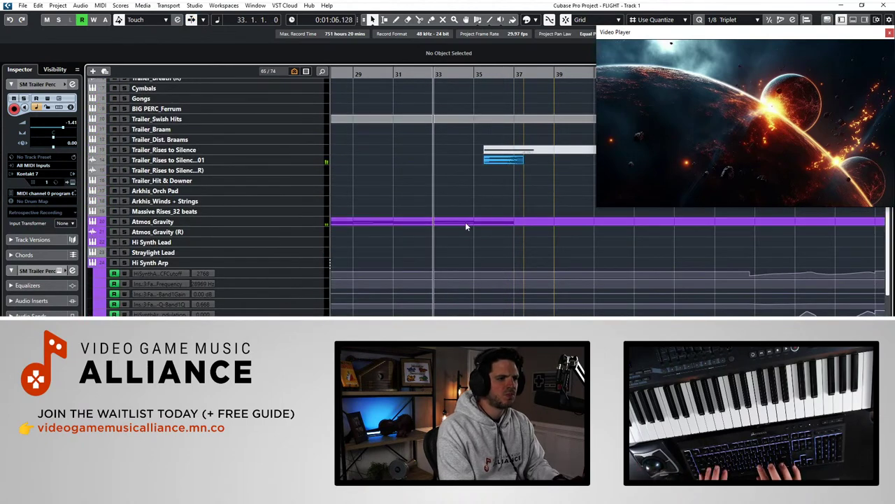
click(166, 223)
key(s)
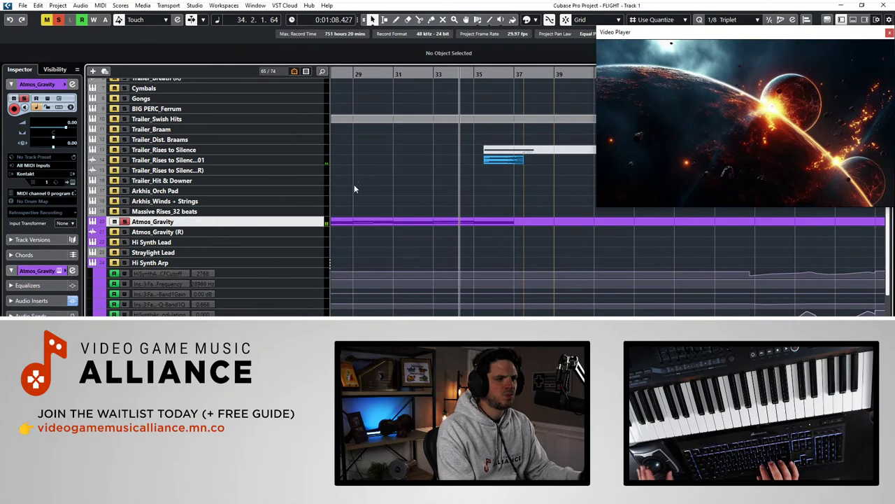
click(490, 221)
double_click(494, 227)
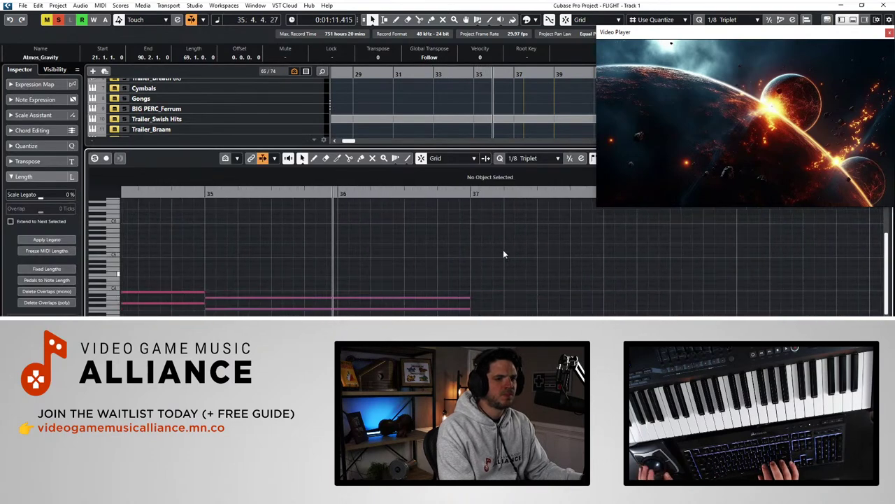
Copy the Atmos_Gravity chord that ends at bar 35 to bar 37 and set its length to one bar
drag(483, 315, 468, 298)
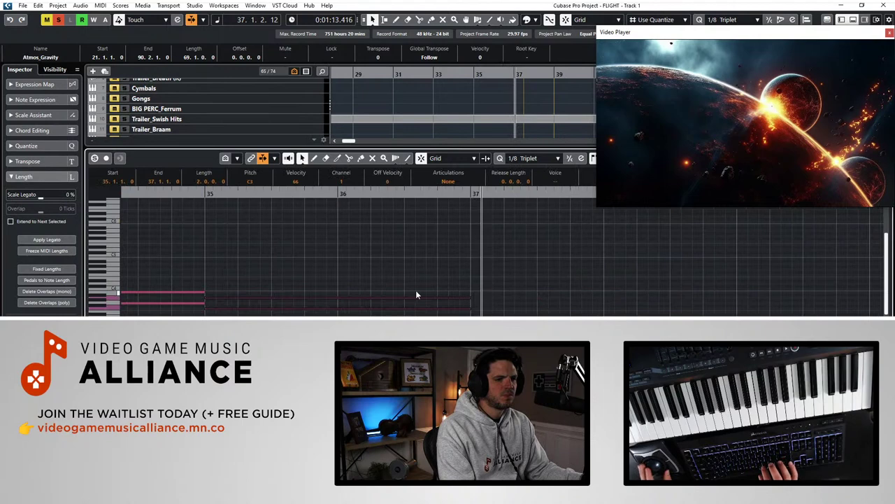
drag(132, 283, 187, 316)
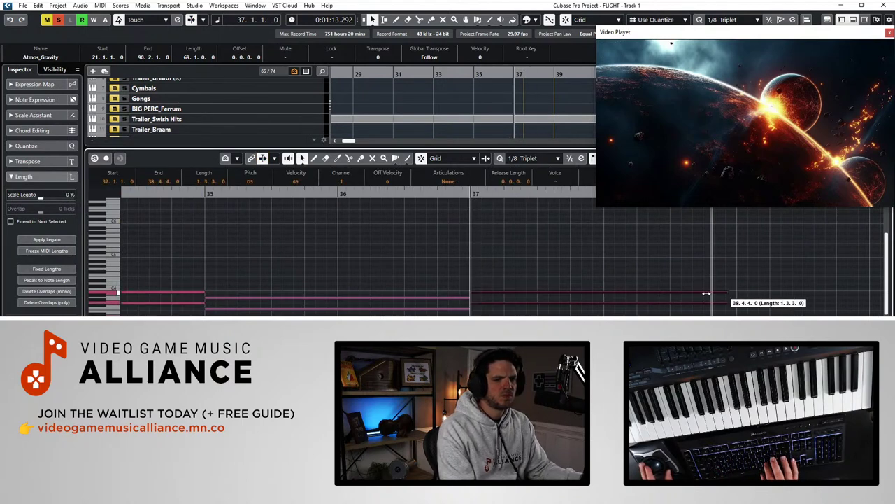
drag(707, 294, 604, 302)
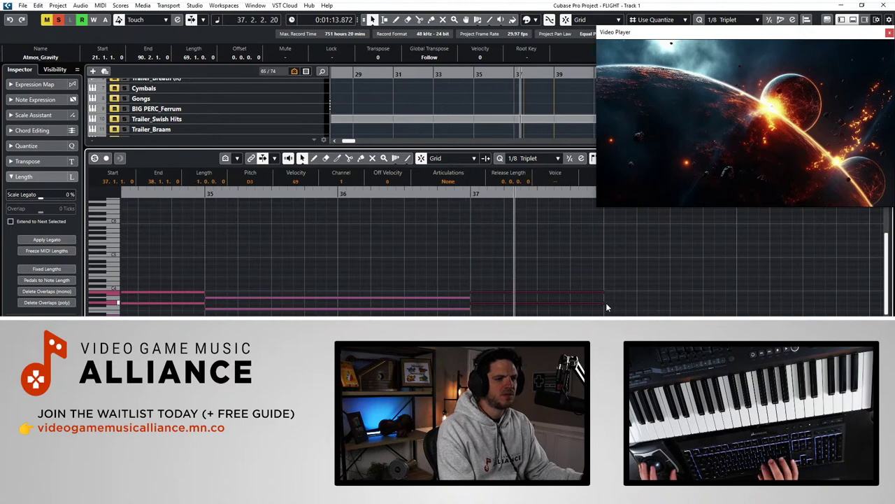
Audition the copied chord at bar 37, then shorten it to about half a bar, ending at the "out" marker, and close the editor
key(ctrl+e)
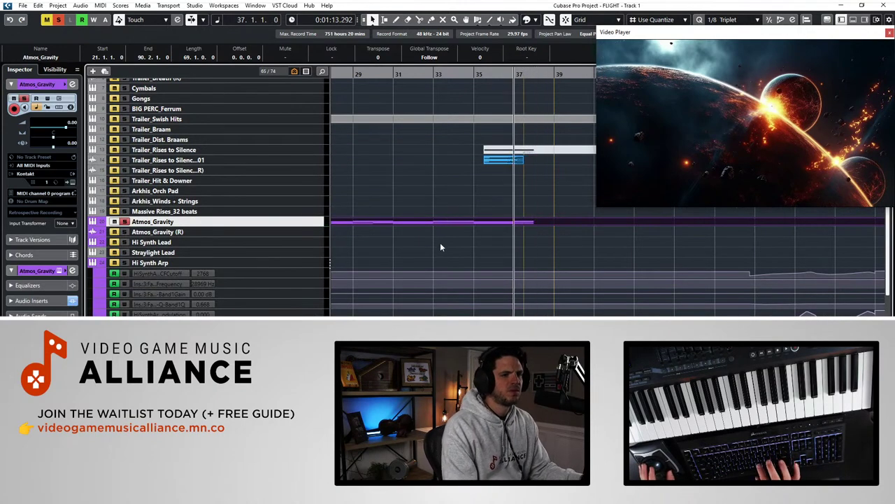
key(ctrl+e)
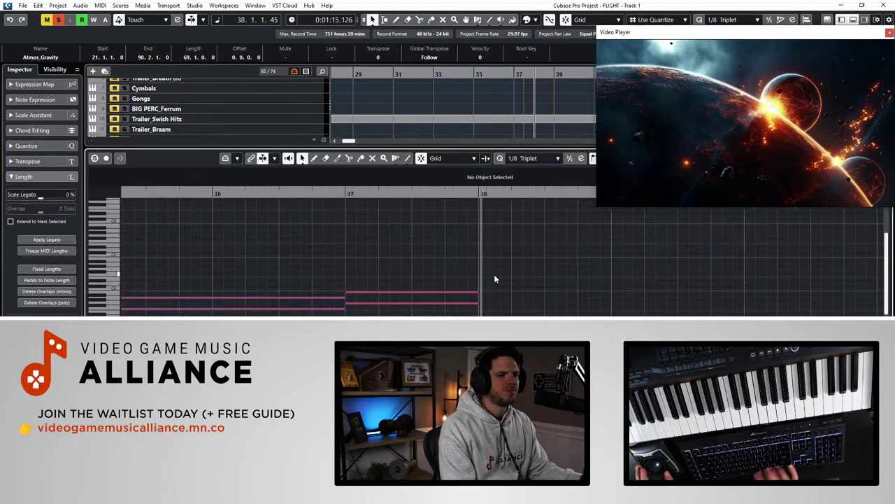
drag(426, 300, 454, 299)
key(ctrl+e)
key(space)
click(462, 191)
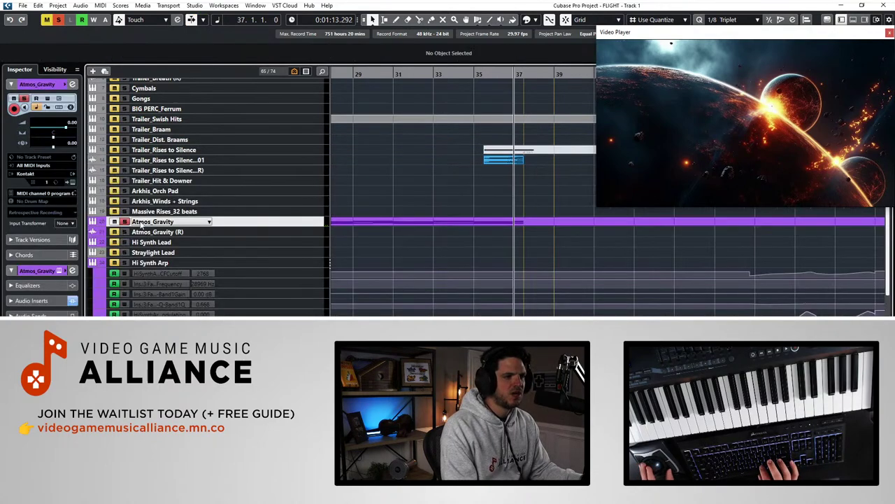
Unsolo the Atmos_Gravity track and return the playback position to bar 35
click(125, 221)
scroll(587, 214, up, 3)
key(minus)
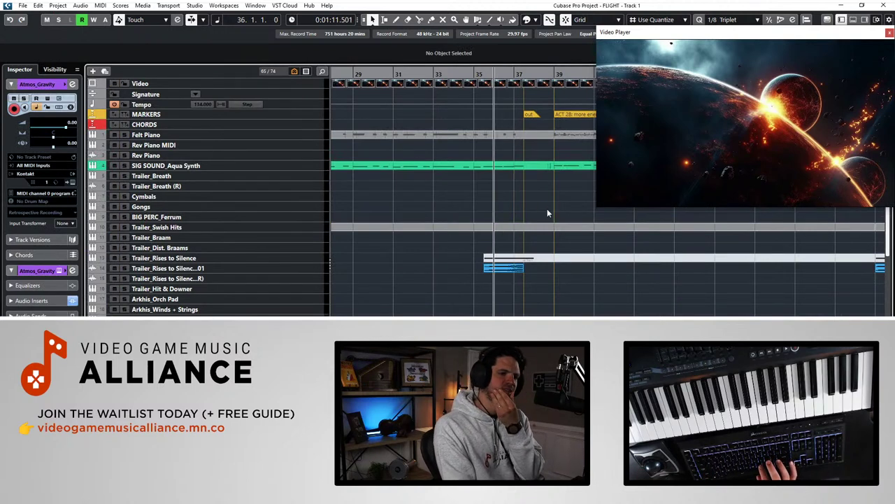
key(KP_Subtract)
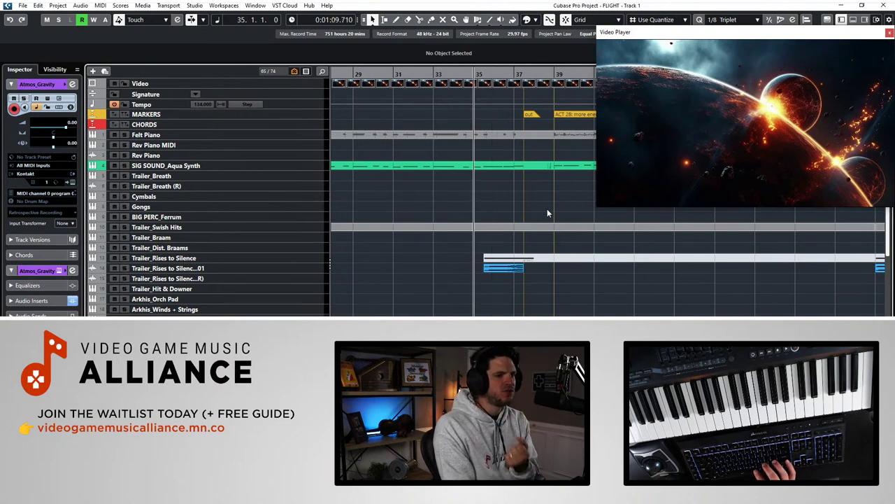
Play back the transition from bar 35 to the ACT 2B marker at bar 39
key(space)
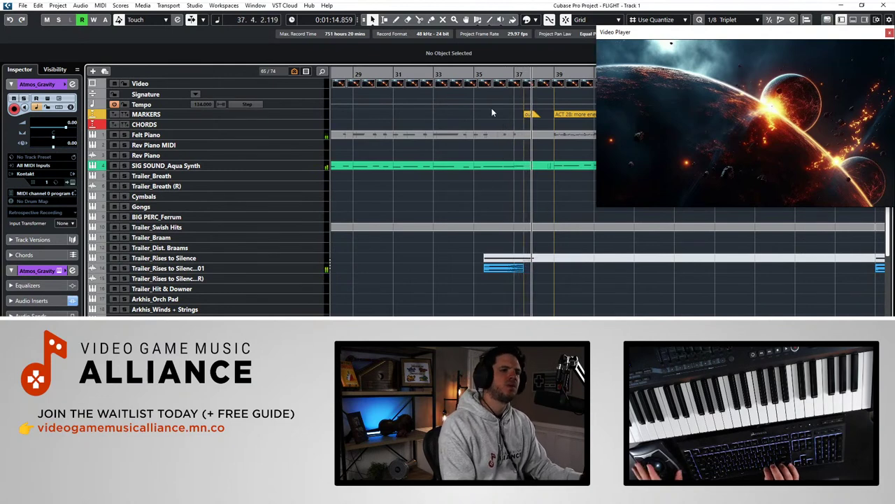
scroll(410, 228, right, 2)
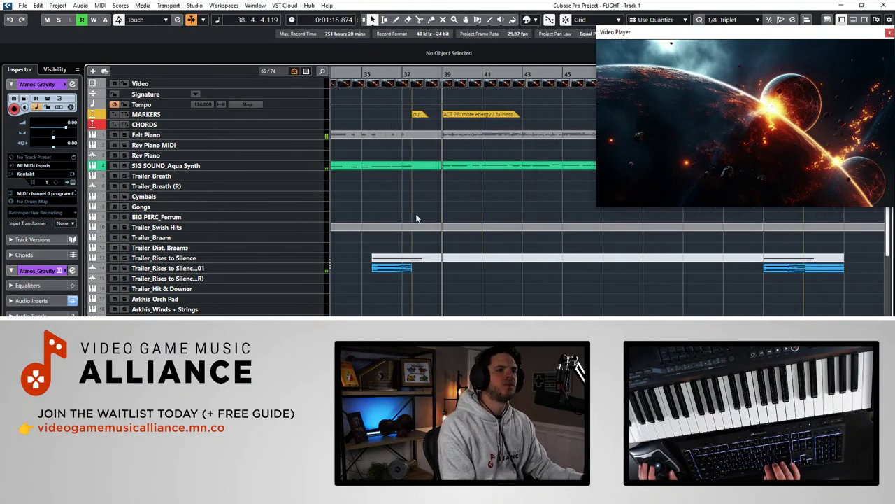
key(space)
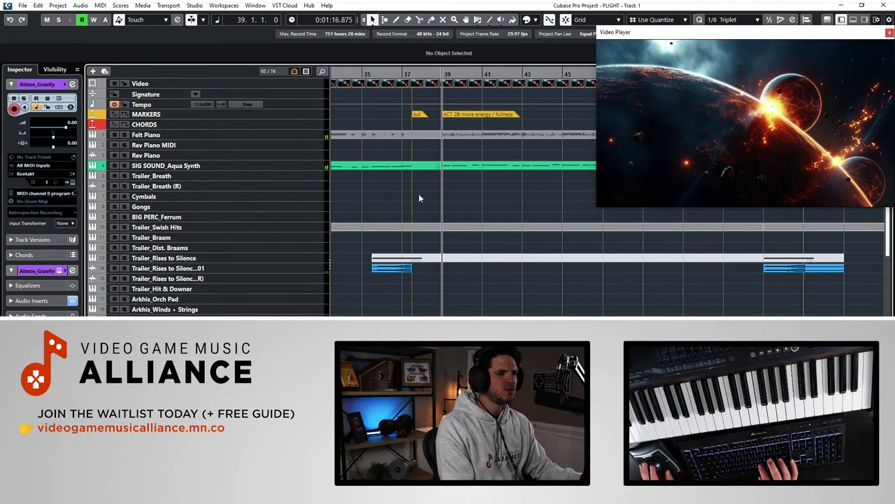
Record a woosh on the Wooshes_TX3 instrument track starting at bar 38
key(KP_Subtract)
click(244, 187)
click(238, 197)
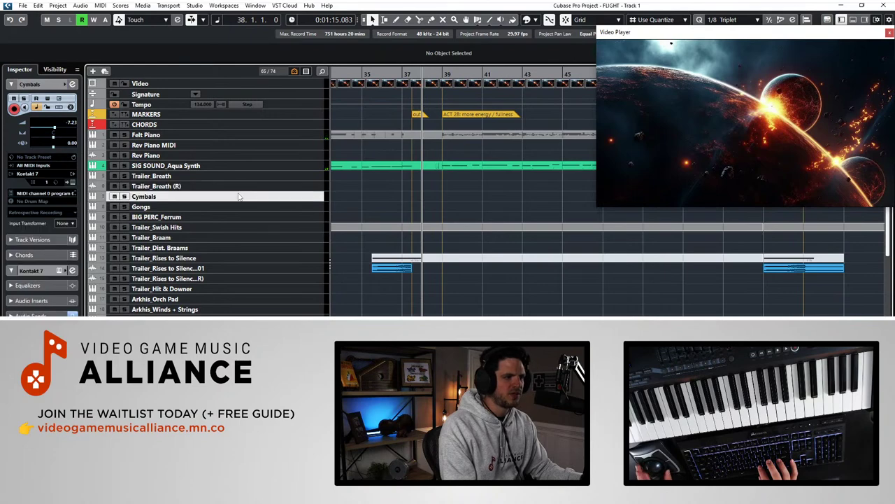
scroll(252, 175, down, 10)
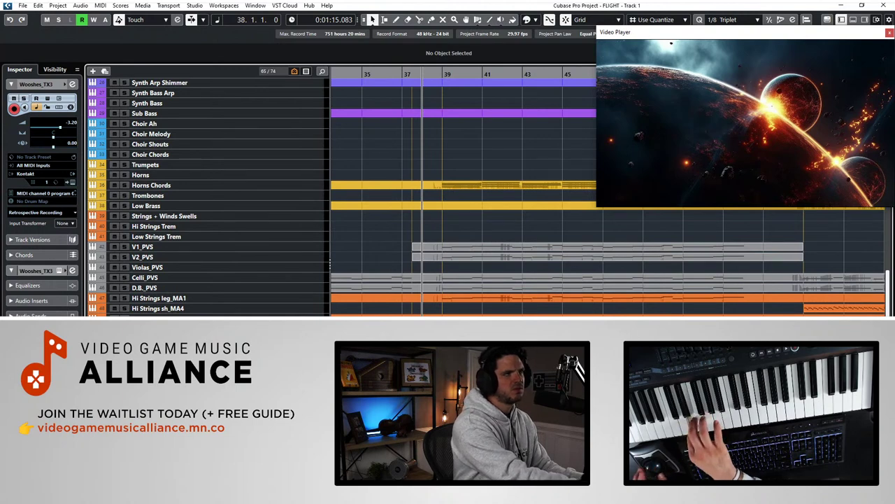
key(space)
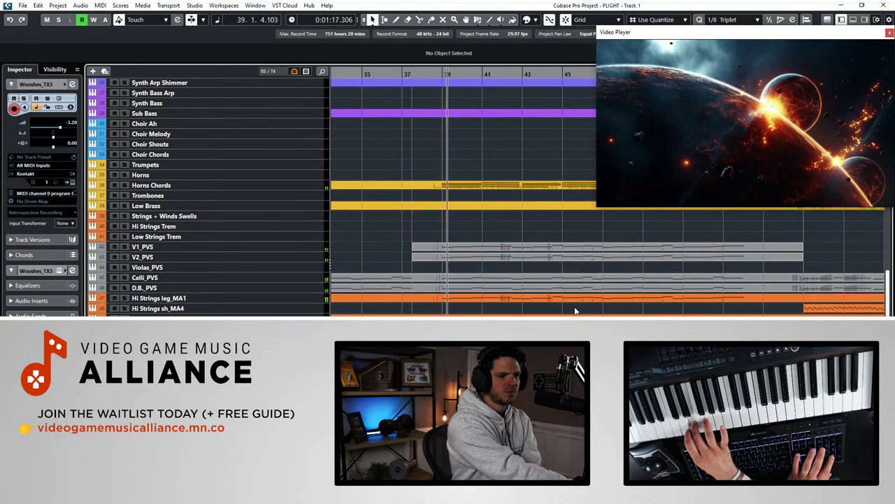
click(469, 379)
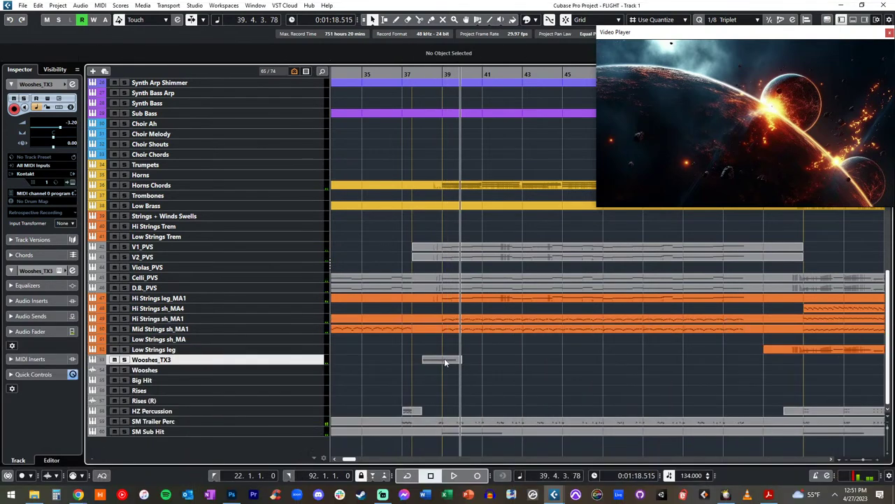
Render the Wooshes_TX3 part to a new audio track and colour the rendered event blue
click(444, 360)
key(alt+r)
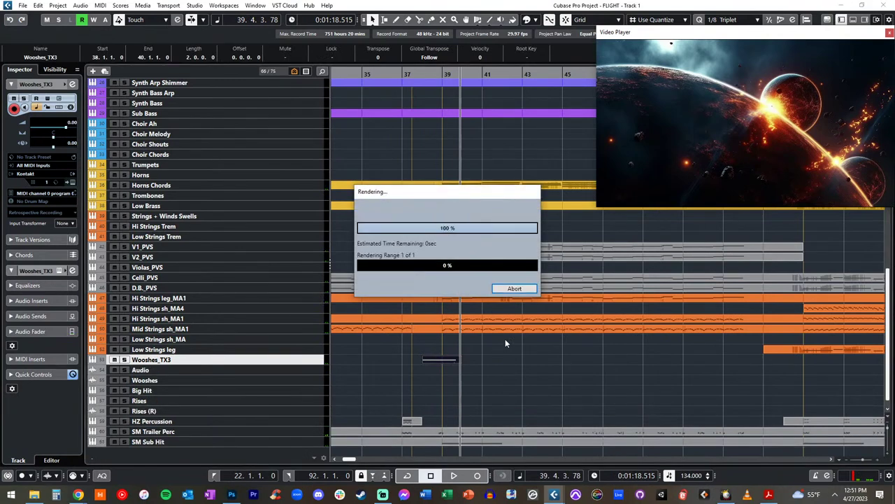
click(448, 369)
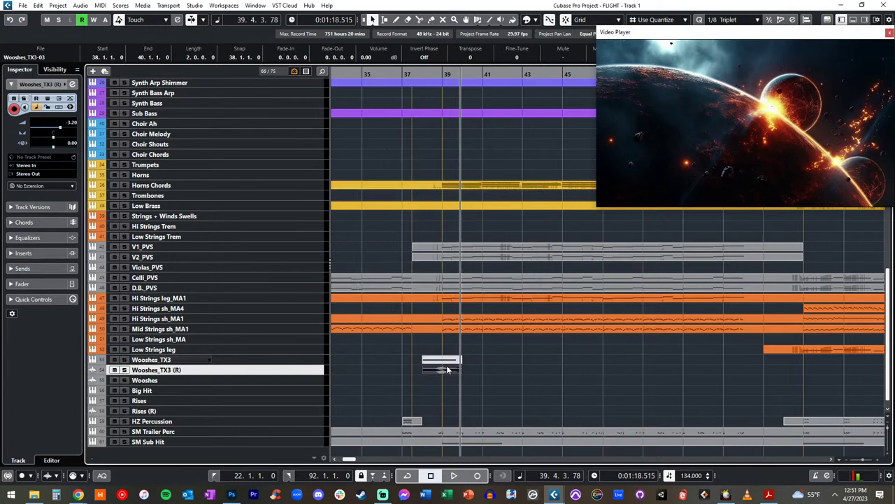
click(534, 19)
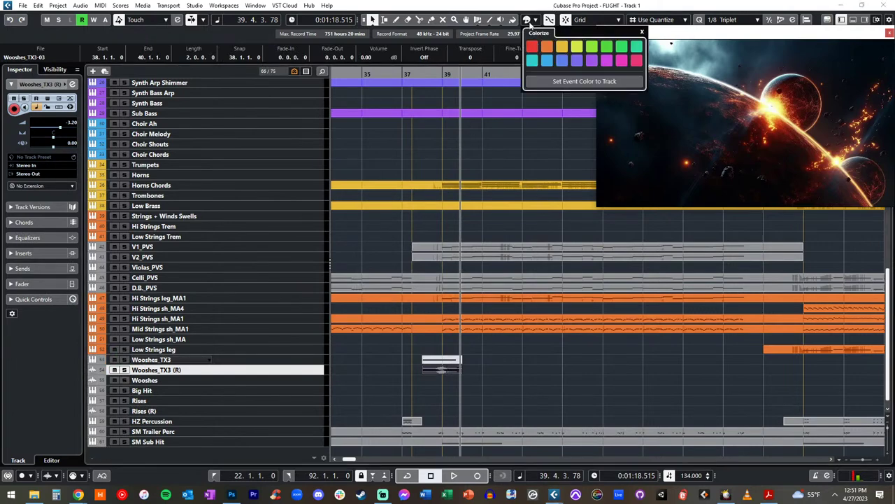
click(448, 373)
key(alt+s)
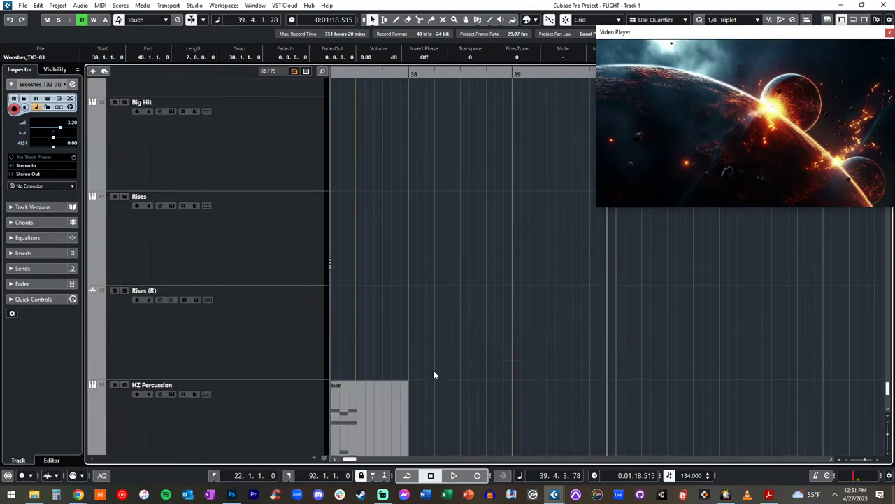
click(498, 248)
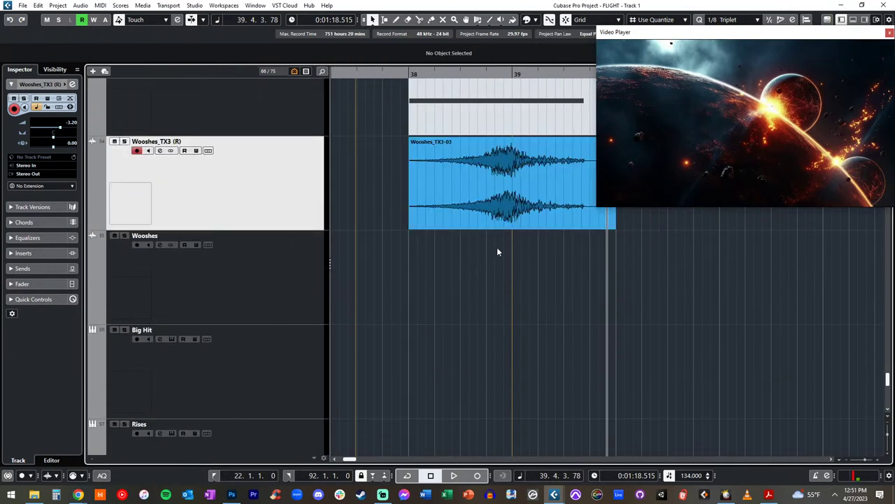
Rename the Wooshes audio track as Wooshes (R)
scroll(481, 217, up, 2)
scroll(480, 217, down, 2)
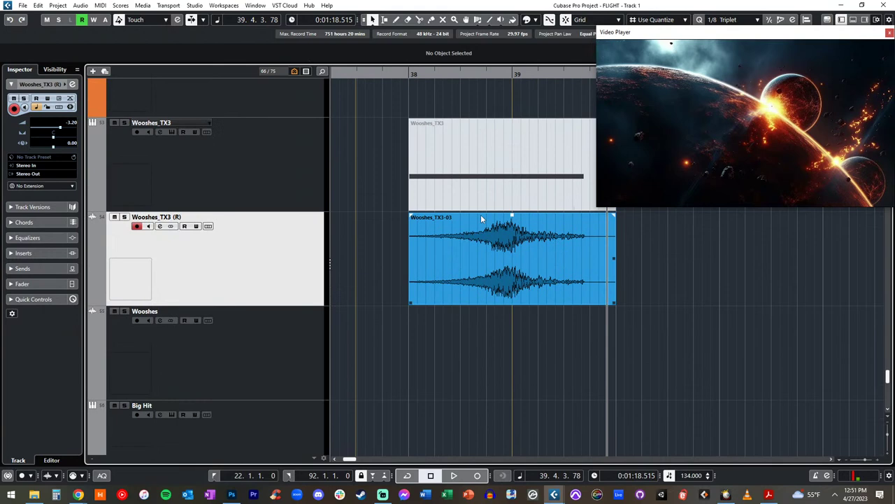
click(482, 291)
double_click(171, 312)
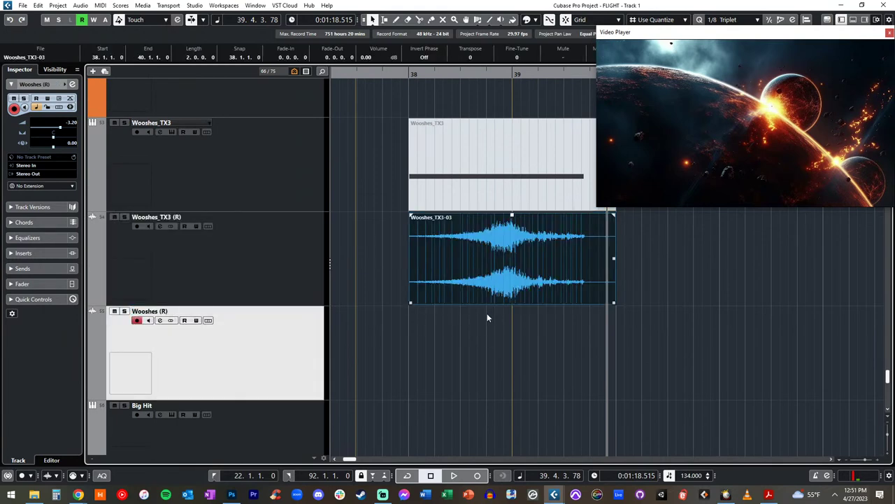
Move the rendered woosh event to the Wooshes (R) track at 38.1.1.0 and delete the emptied Wooshes_TX3 (R) track
drag(493, 228, 484, 322)
click(273, 256)
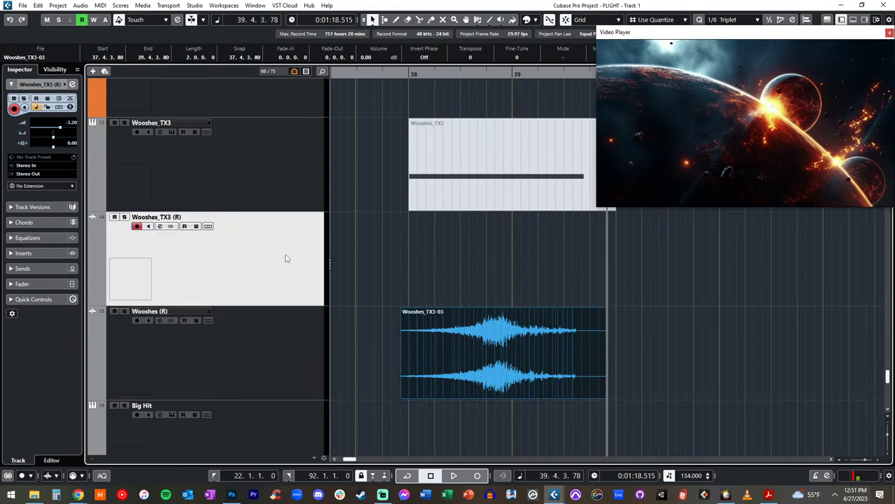
key(Delete)
drag(490, 251, 496, 250)
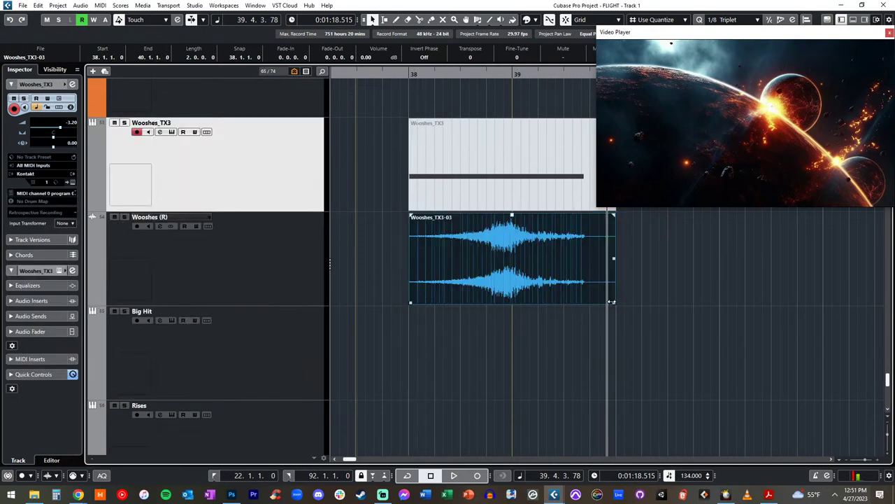
Trim the woosh event's end to about 39.4.2.39 and add a fade-in of about 0.2.3.79 and a fade-out of about 0.2.0.16
drag(609, 302, 597, 303)
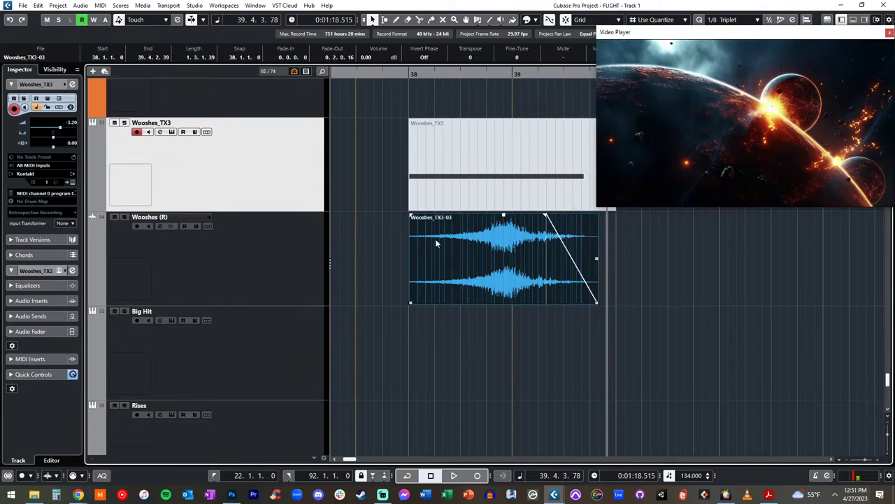
drag(410, 215, 503, 233)
Lower the woosh event's volume to about -2.72 dB while auditioning it in context
key(space)
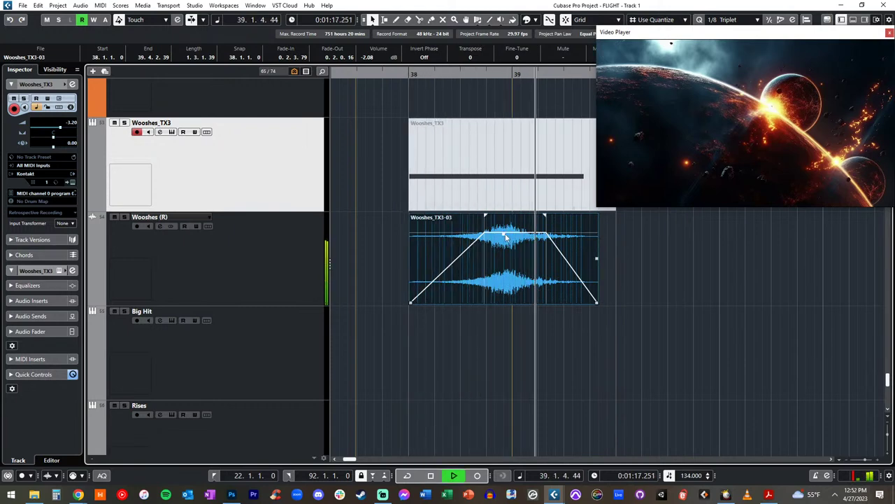
drag(505, 237, 507, 250)
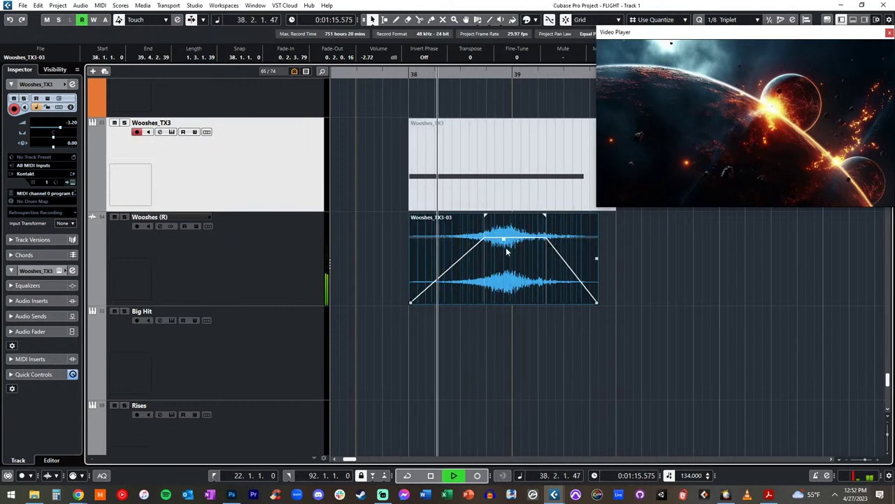
key(space)
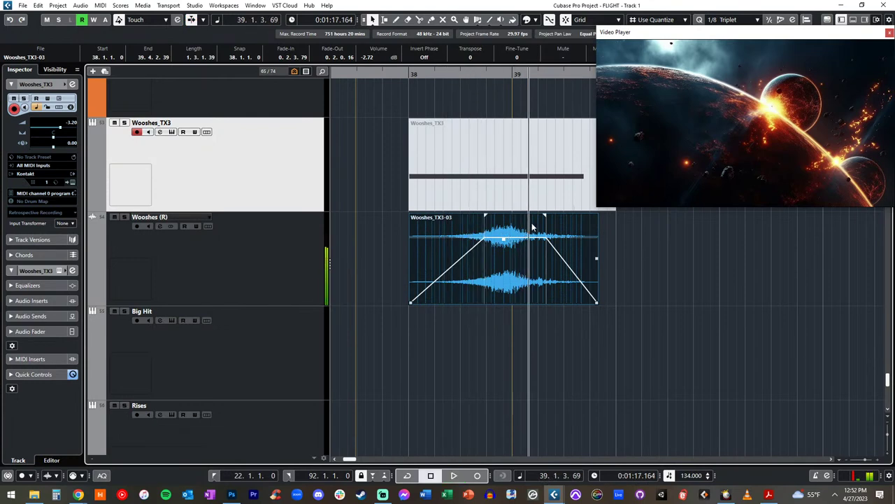
Shift the woosh event later so it starts at about 38.1.3.9, checking the timing by ear
drag(531, 228, 535, 226)
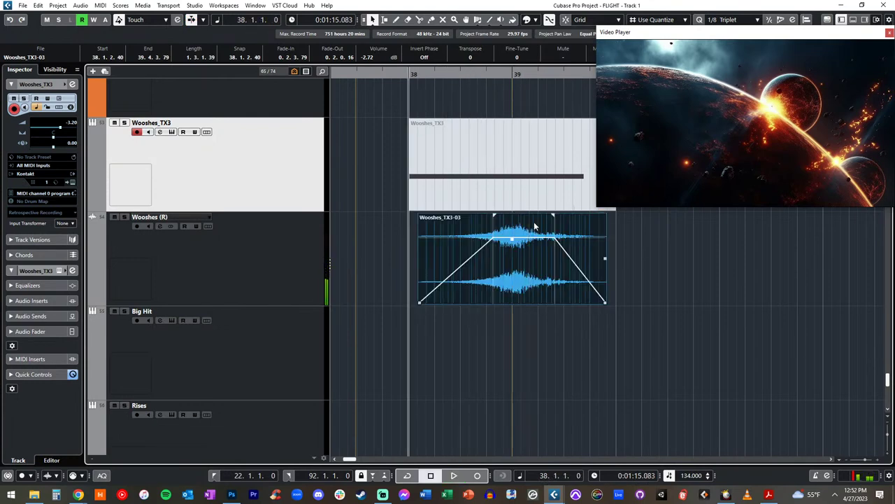
key(space)
key(h)
key(h)
key(h)
scroll(534, 226, right, 5)
scroll(535, 226, left, 1)
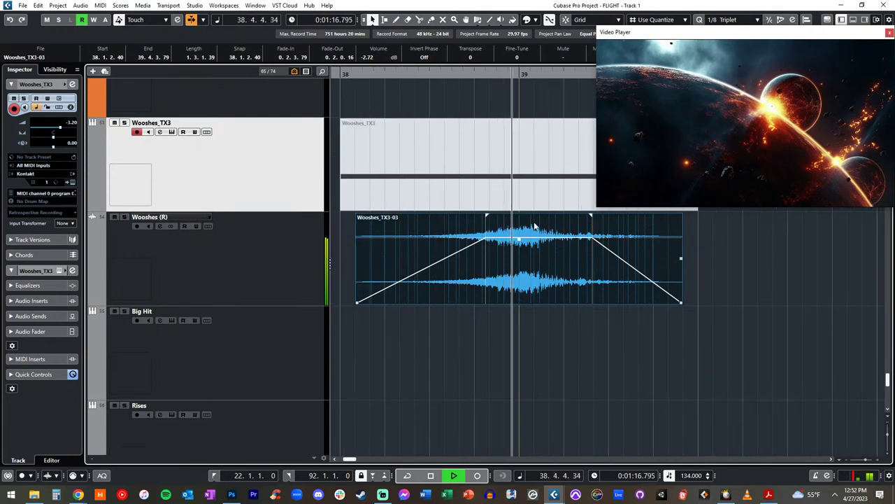
drag(534, 226, 543, 225)
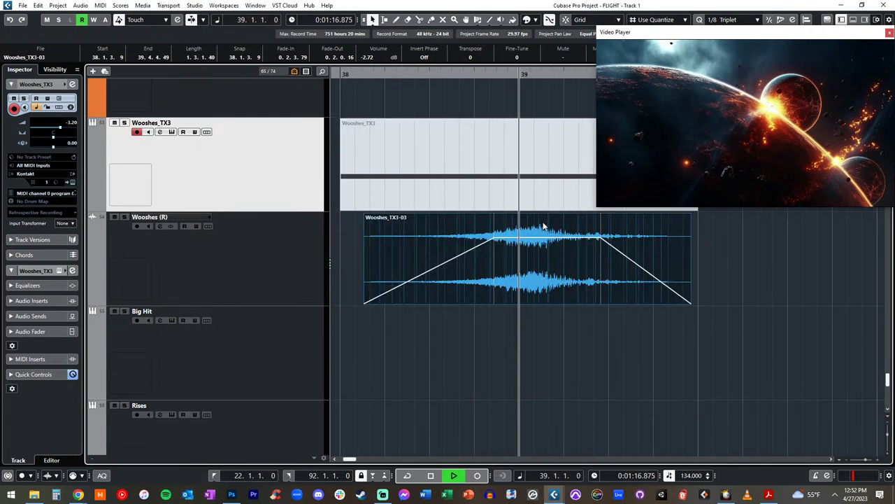
key(space)
Set the left locator to 38.3.1.0
double_click(239, 477)
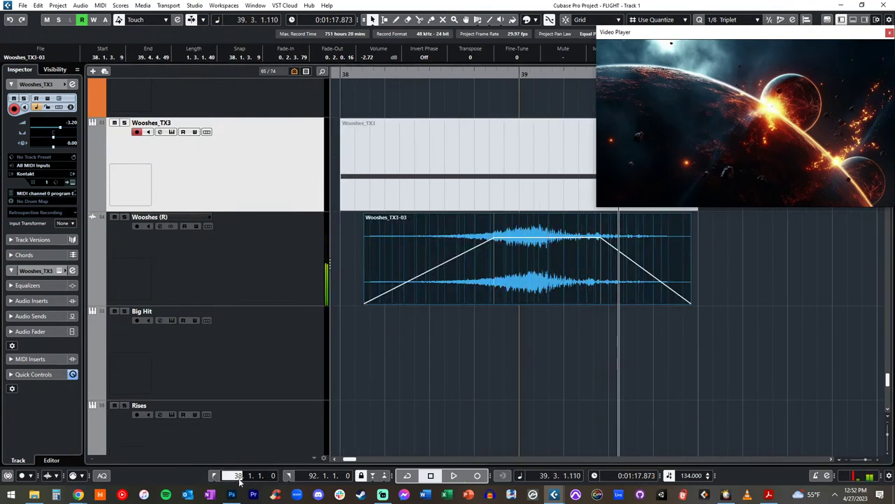
key(Tab)
text(3)
key(Return)
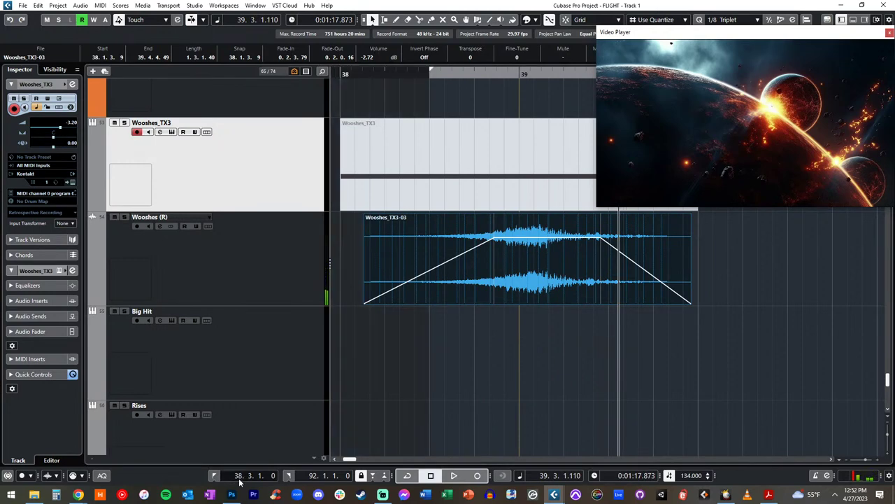
Move the woosh event slightly earlier during playback and trim its start to about 38.3.1.53
key(space)
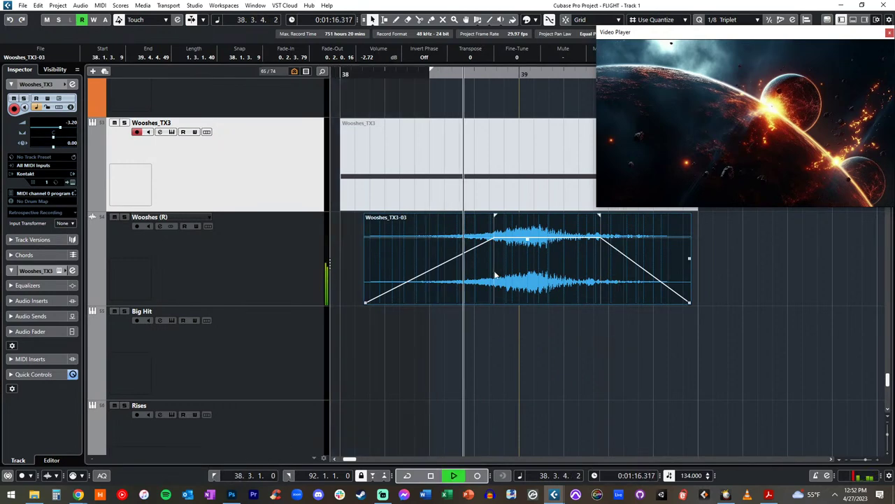
mouse_move(535, 268)
mouse_down()
mouse_move(520, 265)
mouse_move(531, 254)
mouse_up()
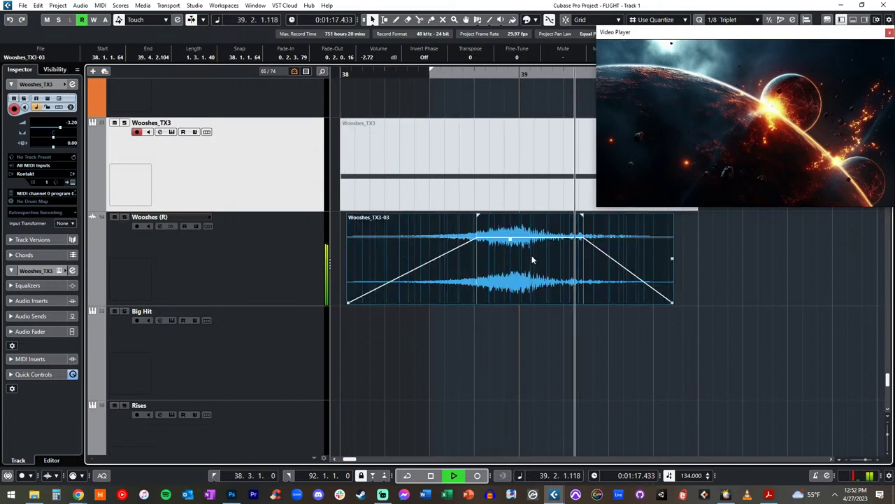
drag(348, 304, 435, 287)
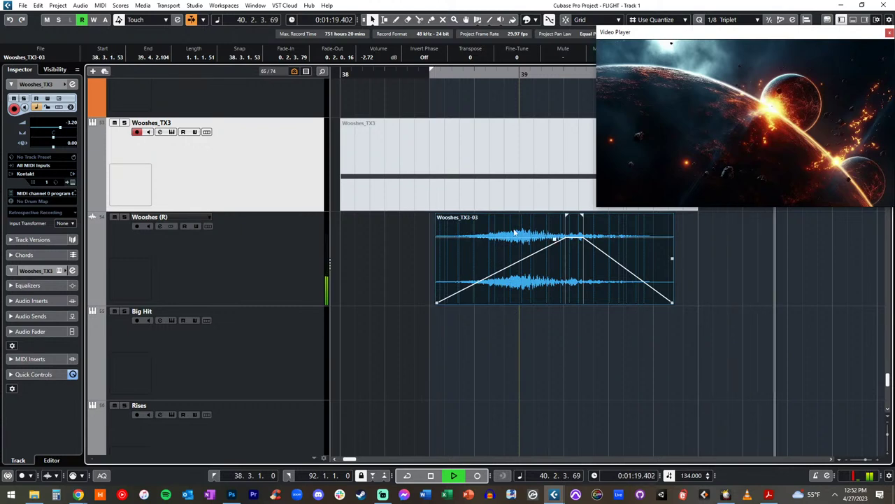
Shorten the woosh event's fade-in to about 0.1.1.90 and set its volume to about -3.61 dB
drag(505, 239, 505, 233)
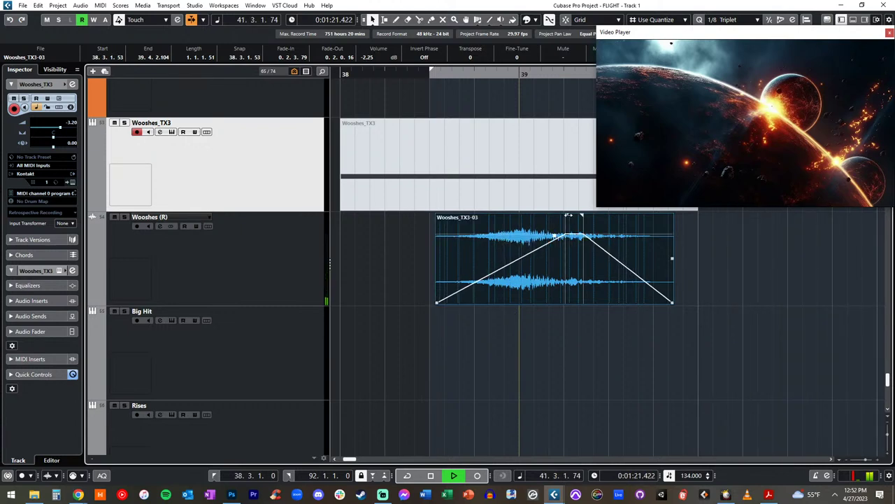
drag(566, 215, 501, 222)
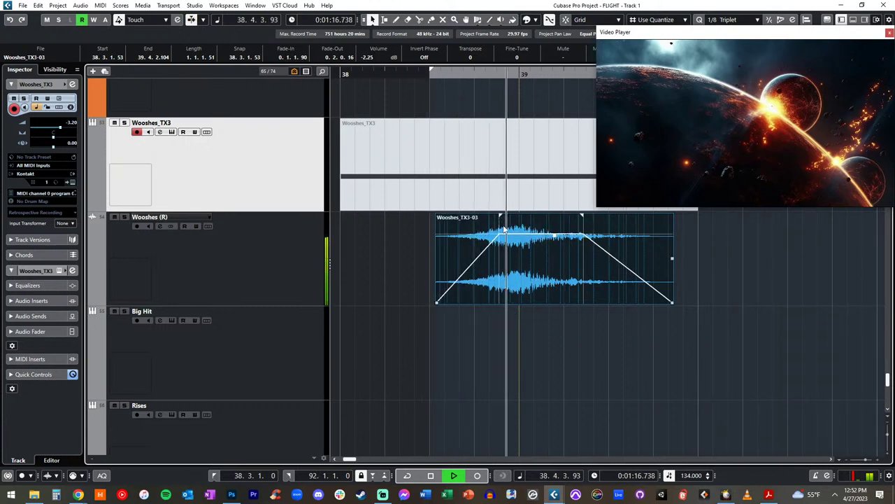
click(357, 260)
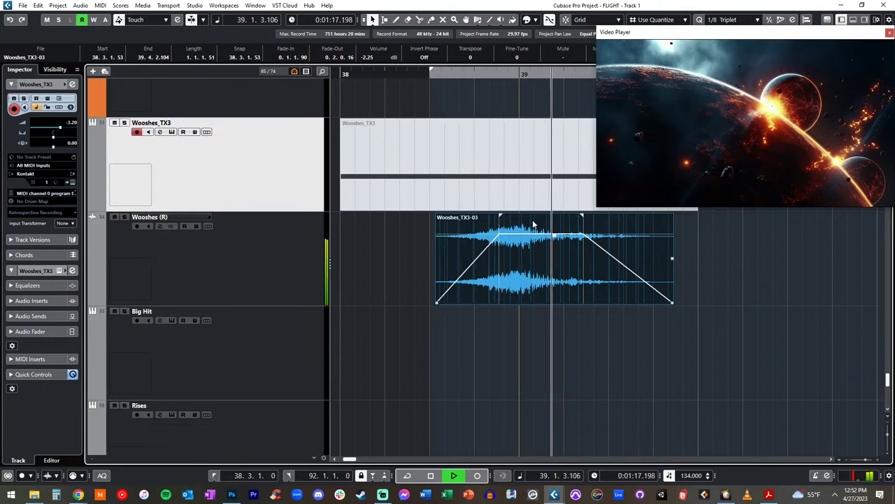
drag(555, 237, 554, 245)
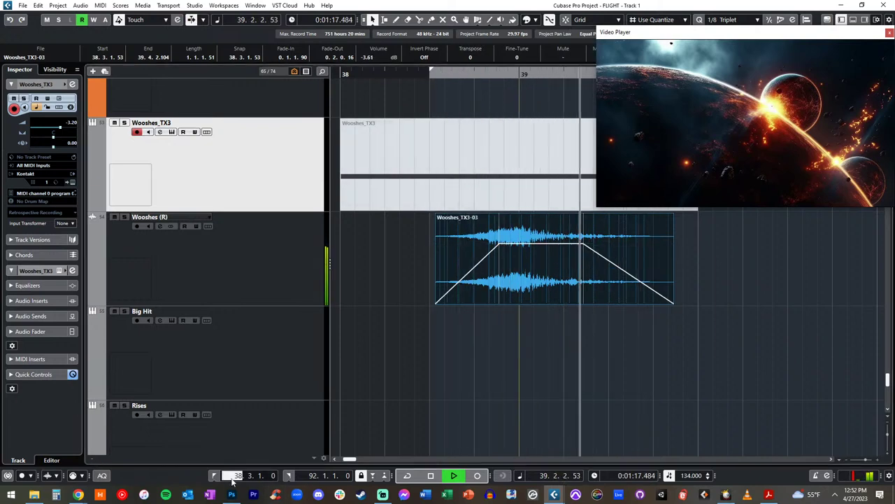
Set the left locator to 35.1.1.0 and play the passage from there to check the woosh in context
text(35)
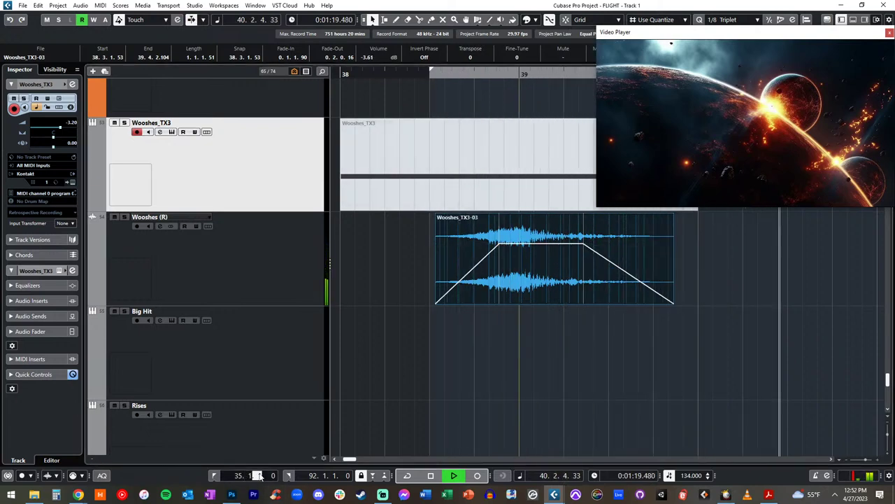
key(Return)
key(KP_1)
key(g)
key(g)
key(g)
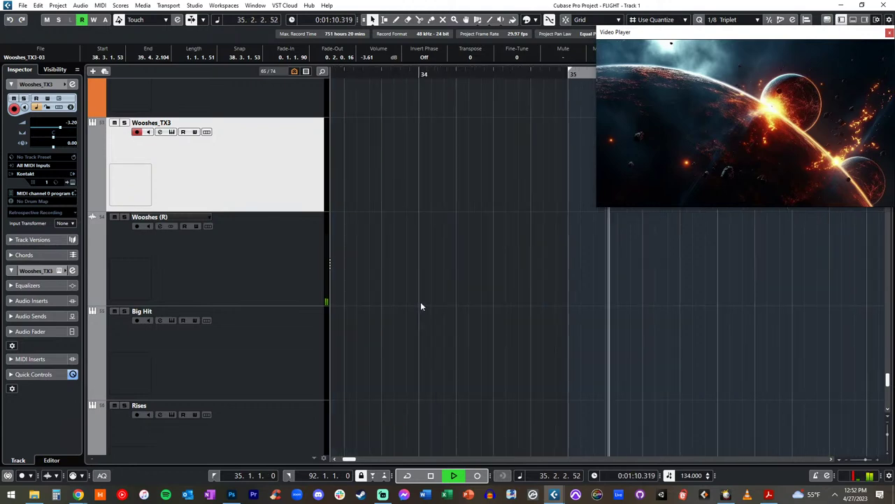
key(shift+g)
key(shift+g)
key(shift+g)
key(shift+g)
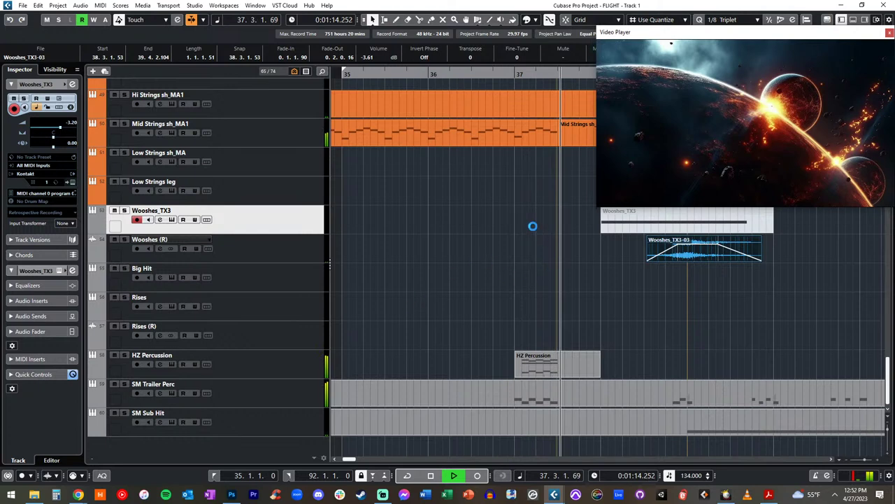
Lower the woosh event's volume to -5.01 dB while the passage plays
scroll(533, 242, right, 4)
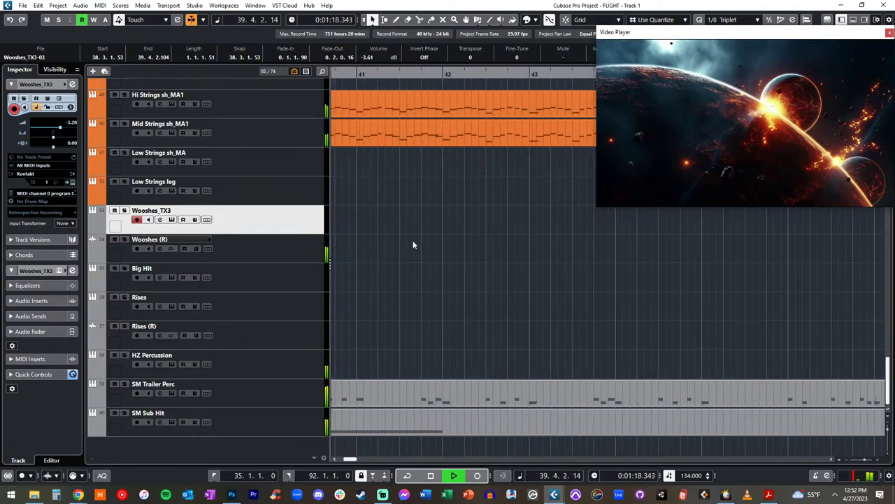
scroll(413, 240, left, 2)
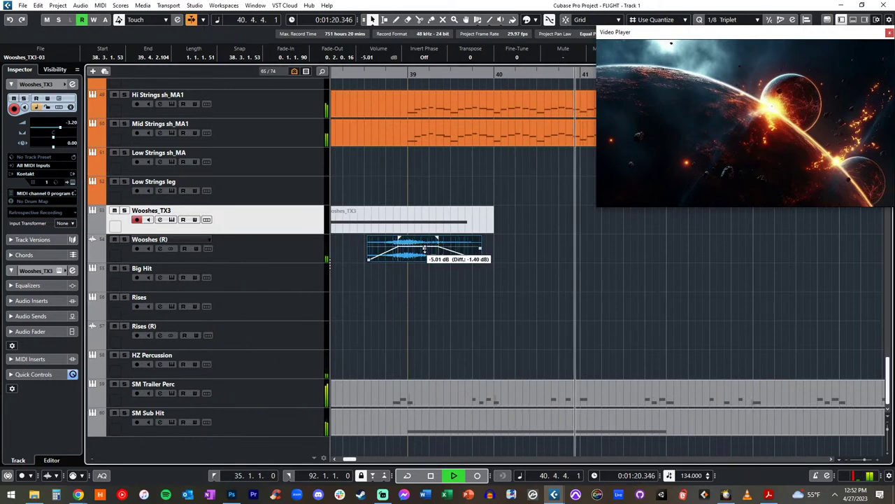
Select the Cymbals track and capture a cymbal part while playing the lead-in to ACT 2B
scroll(418, 207, up, 10)
scroll(417, 203, up, 10)
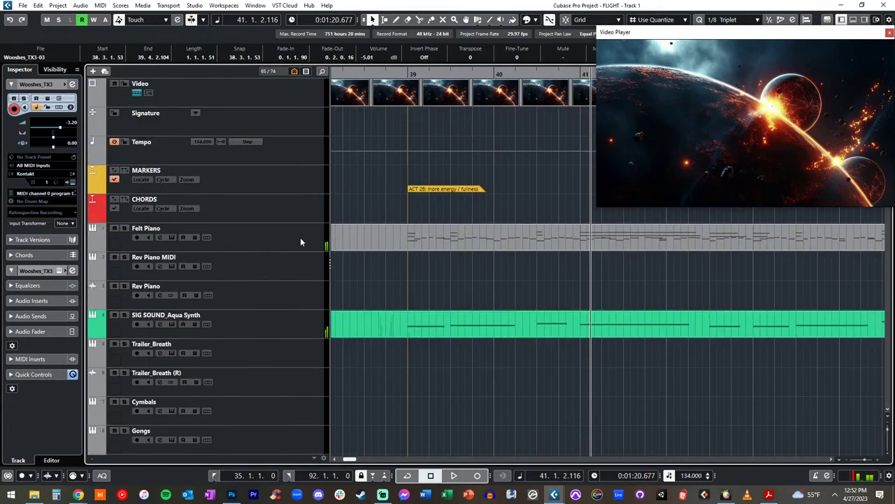
scroll(300, 238, down, 3)
click(284, 179)
scroll(389, 168, up, 5)
key(space)
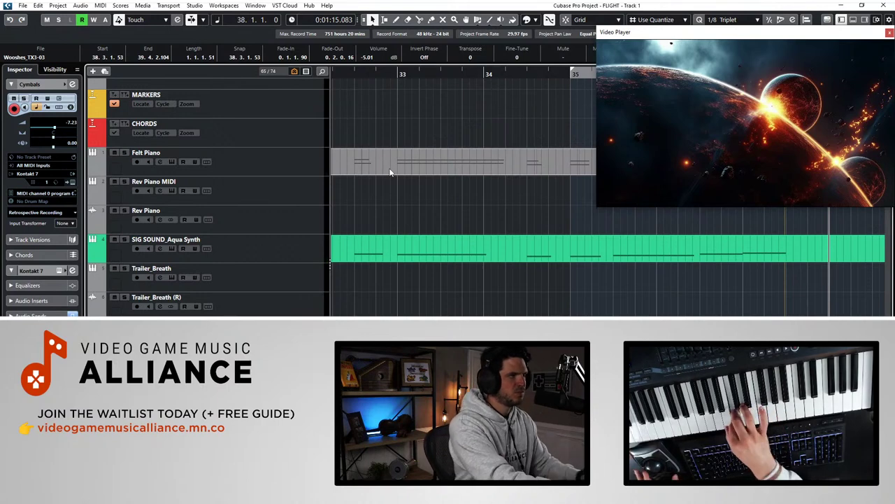
key(space)
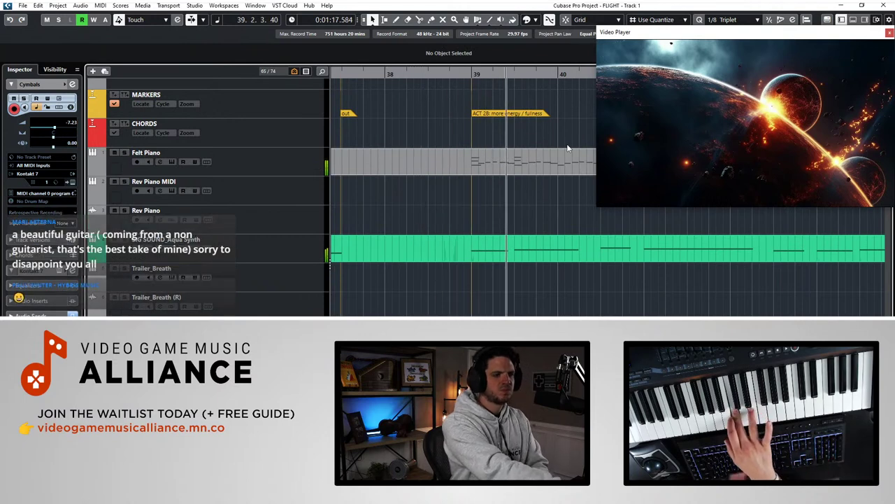
key(space)
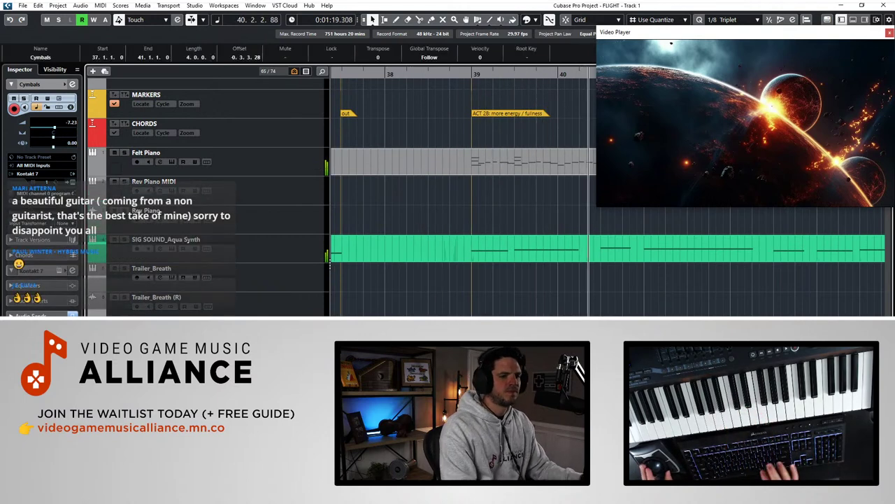
Place the captured Cymbals part at 38.3.1.31 and play the transition into bar 39 up close
key(shift+b)
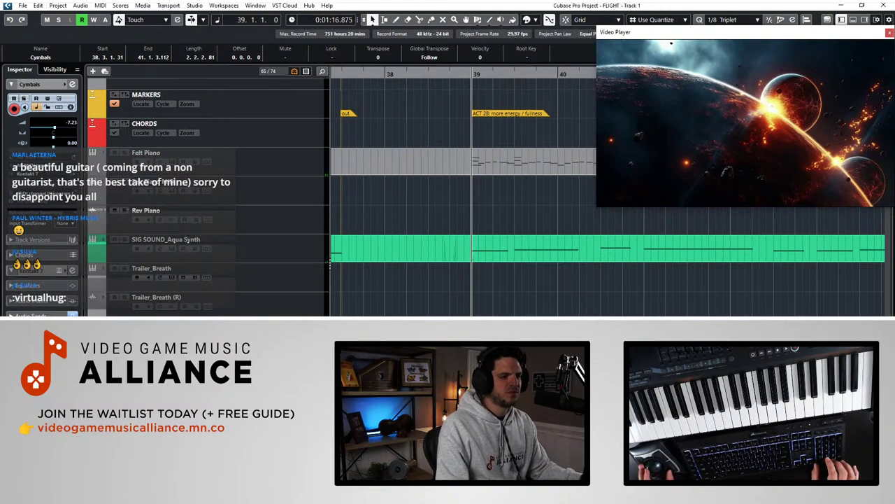
key(KP_1)
key(space)
key(h)
key(h)
key(h)
key(shift+h)
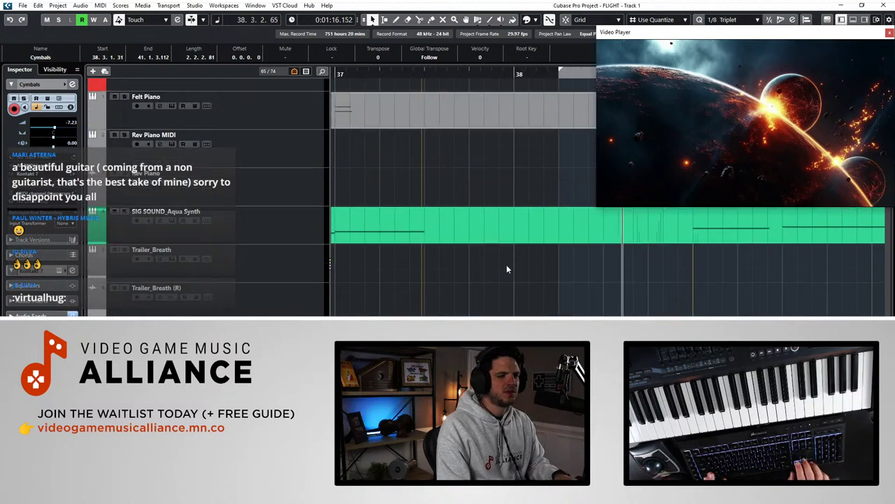
scroll(511, 279, right, 3)
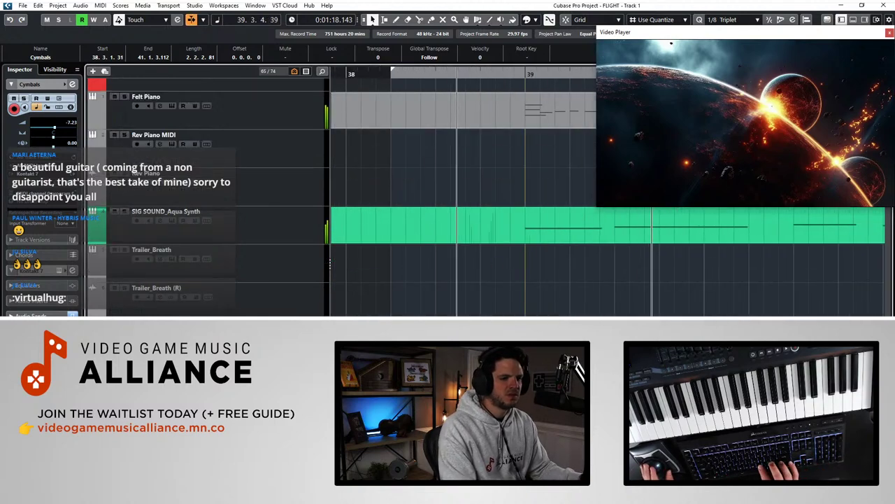
Fine-tune the Cymbals part's start to 38.3.2.73, replaying the transition into ACT 2B after each adjustment
key(KP_1)
key(space)
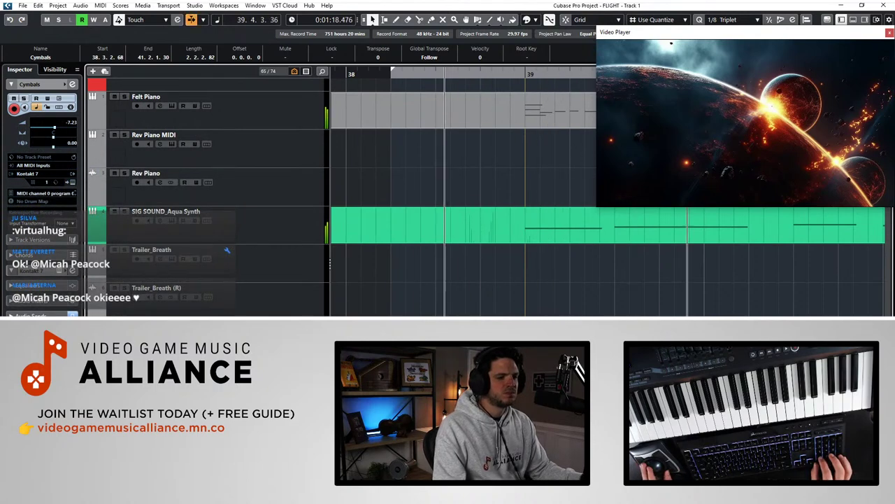
key(space)
key(space)
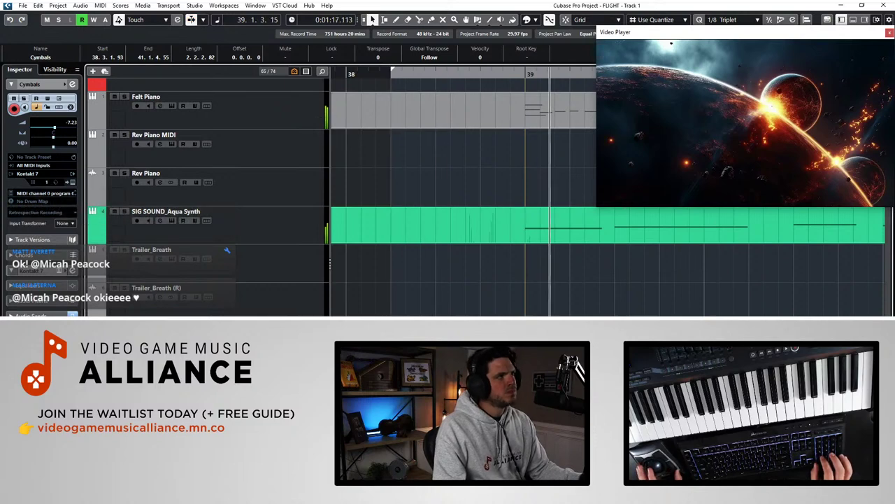
key(space)
key(space)
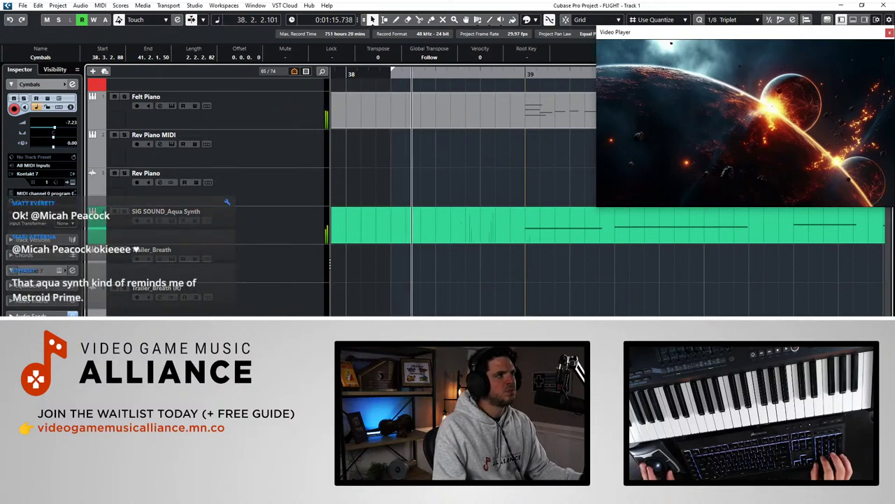
key(space)
key(space)
key(space)
key(space)
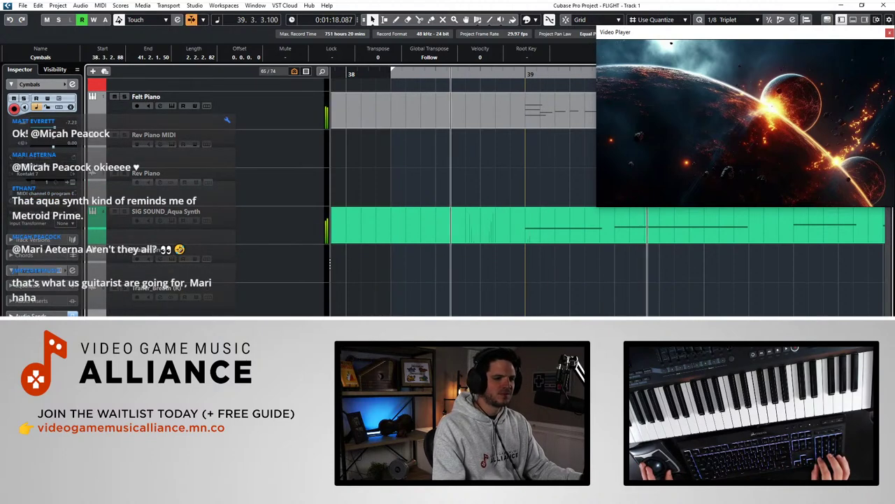
key(space)
key(space)
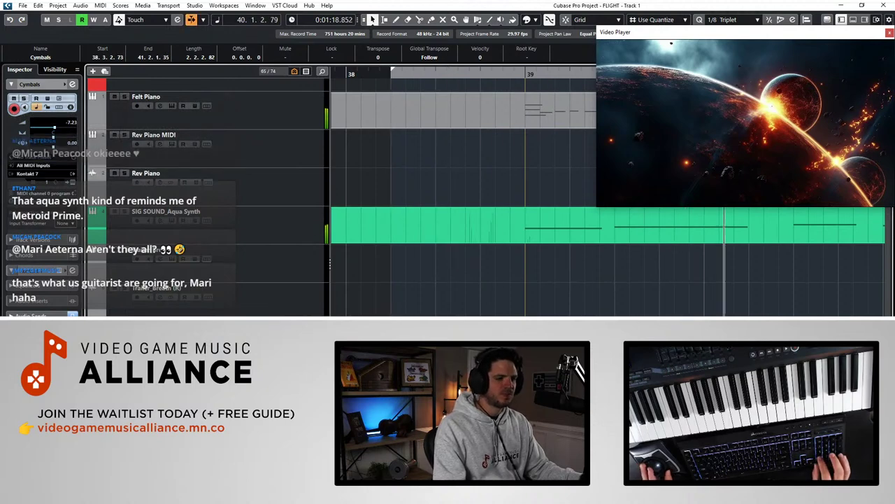
key(space)
key(space)
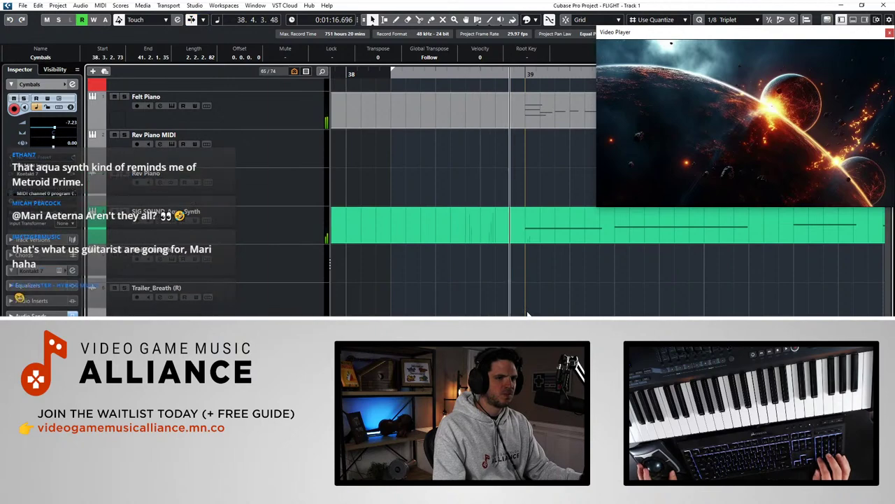
Deselect the Cymbals part, keep playing through ACT 2B, and solo the SM Trailer Perc track
click(531, 299)
key(g)
key(shift+g)
key(shift+g)
key(shift+g)
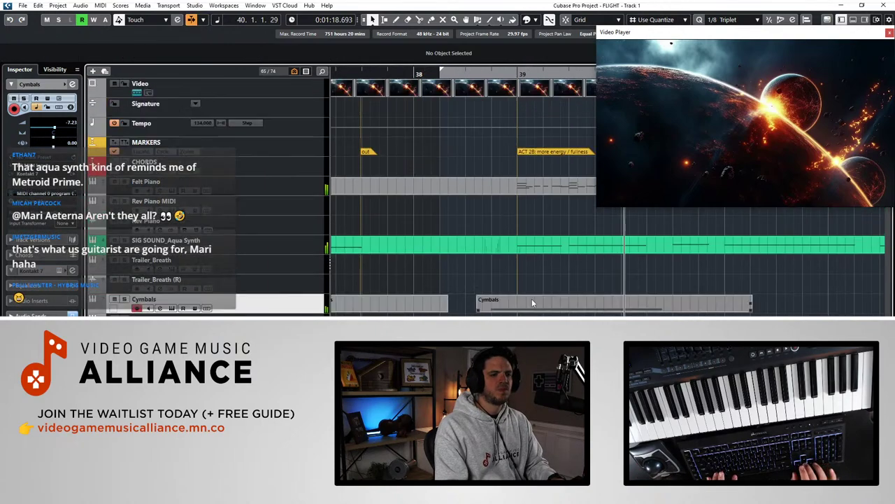
key(g)
key(shift+h)
key(shift+h)
key(shift+g)
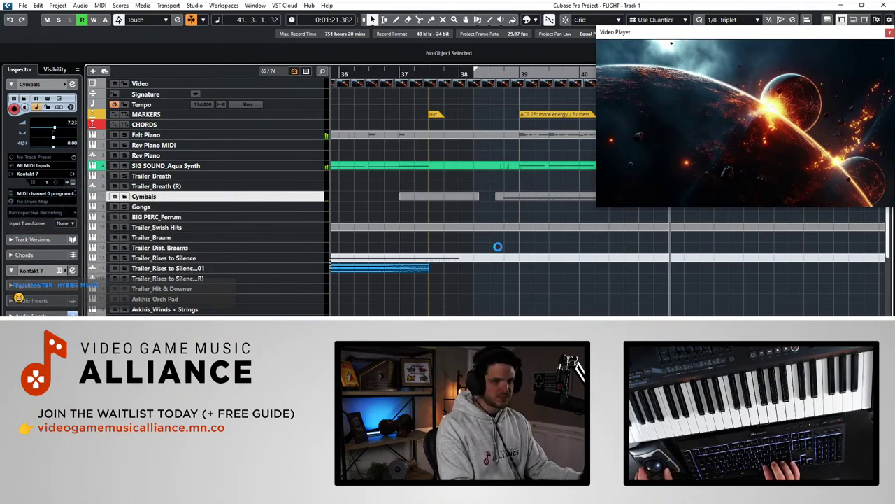
scroll(531, 290, down, 6)
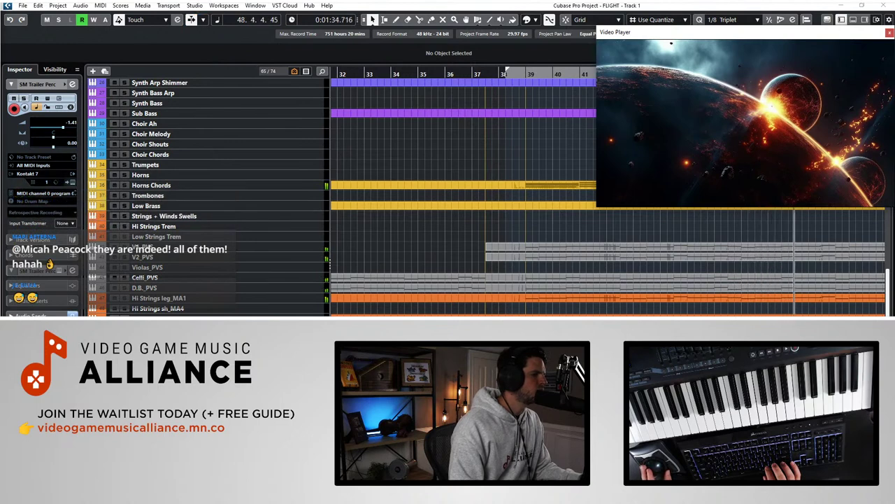
key(s)
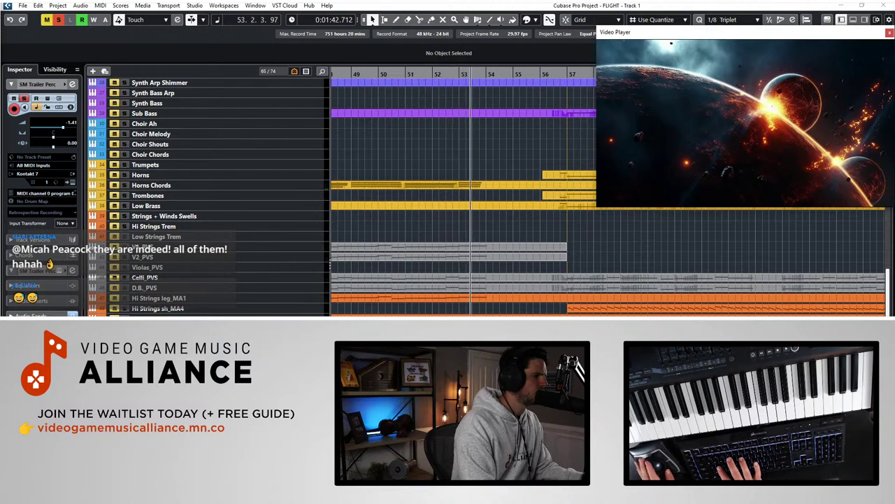
In the MixConsole, set the SM Trailer Perc channel's level to -3.60 dB and its REVERB send to about -26.8 dB
key(F3)
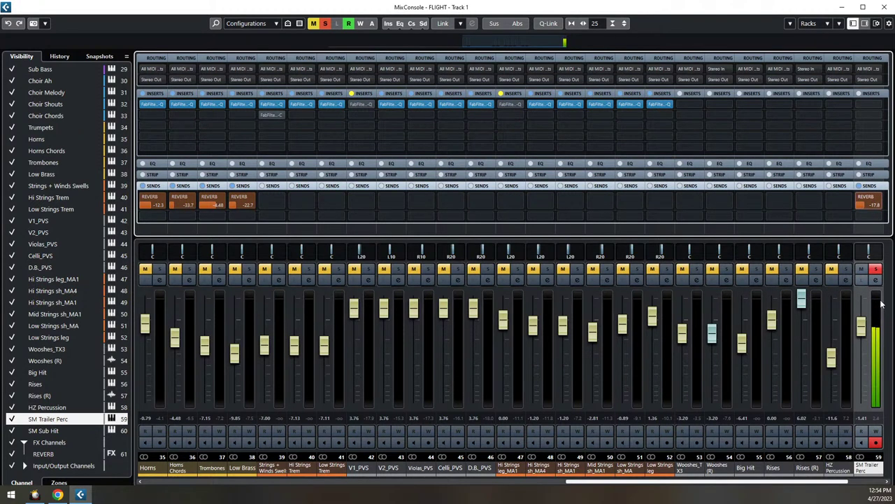
drag(866, 335, 866, 340)
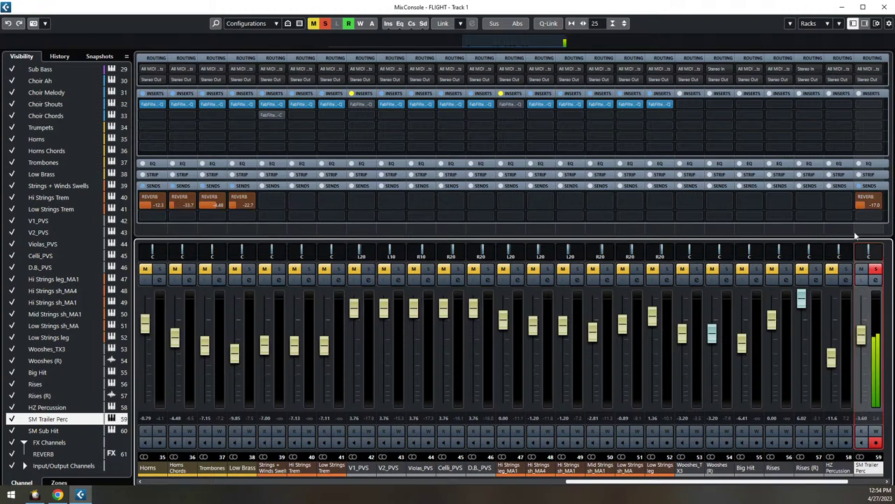
drag(865, 209, 872, 156)
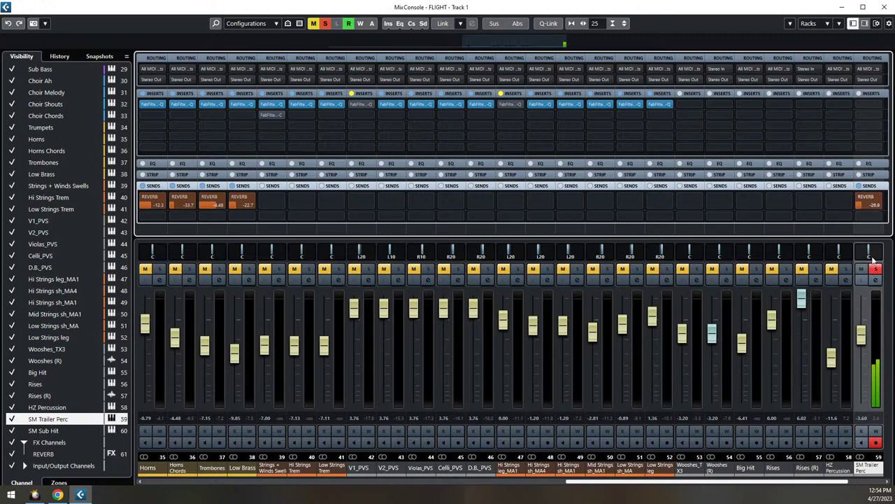
Insert FabFilter Pro-Q on SM Trailer Perc with a low cut at about 22.9 Hz and a high cut at 30000 Hz, and unsolo the channel
click(865, 104)
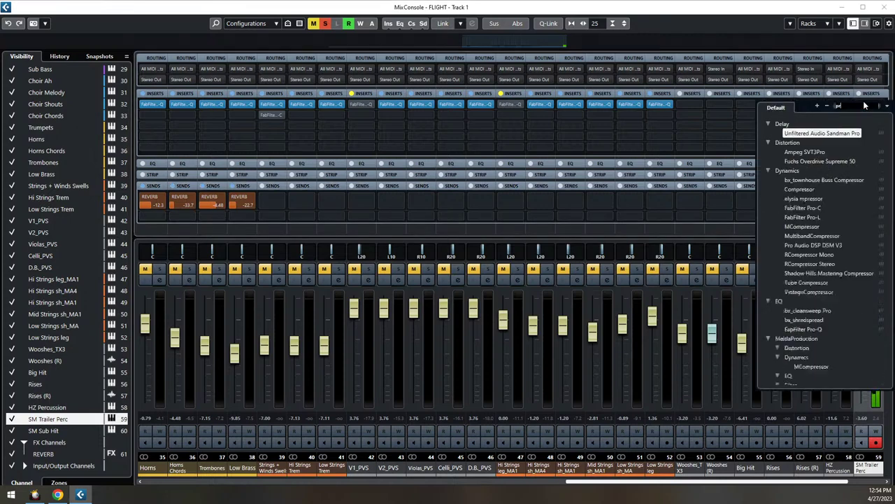
click(825, 134)
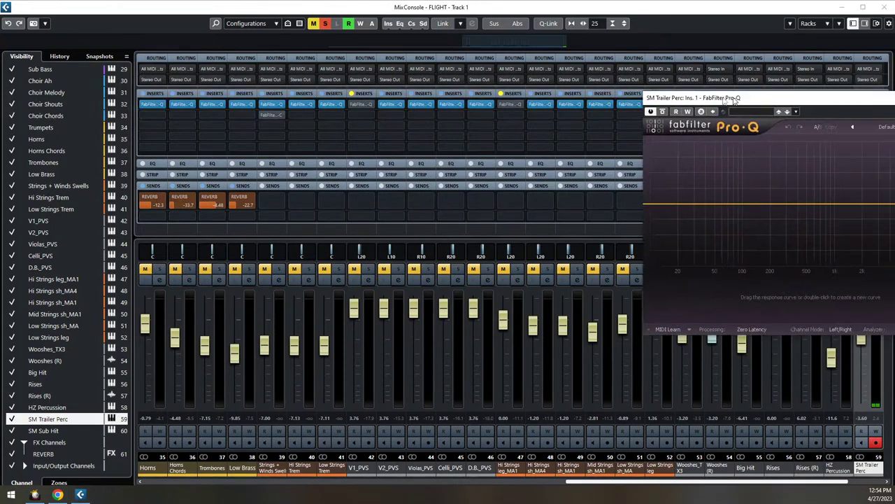
drag(466, 221, 495, 217)
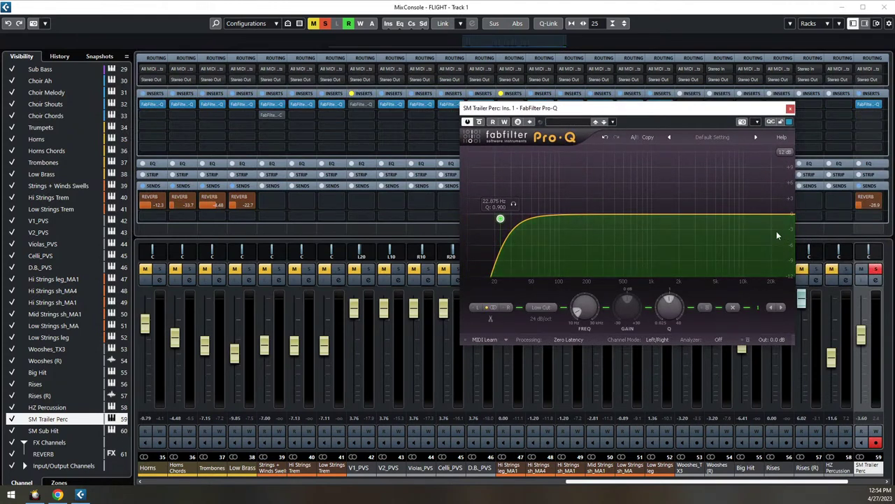
click(789, 215)
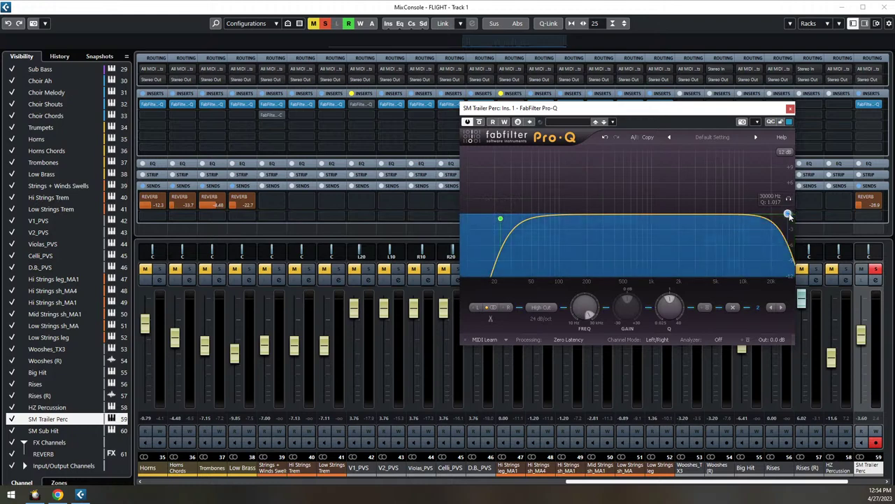
click(790, 109)
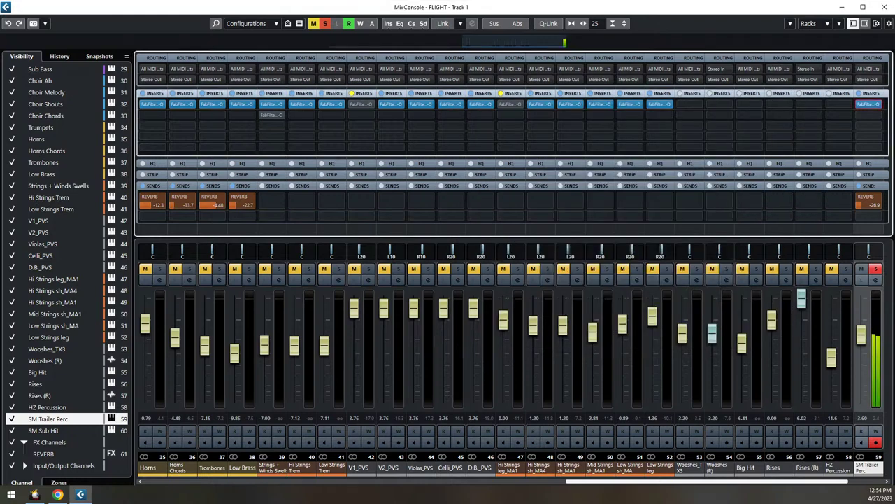
click(876, 270)
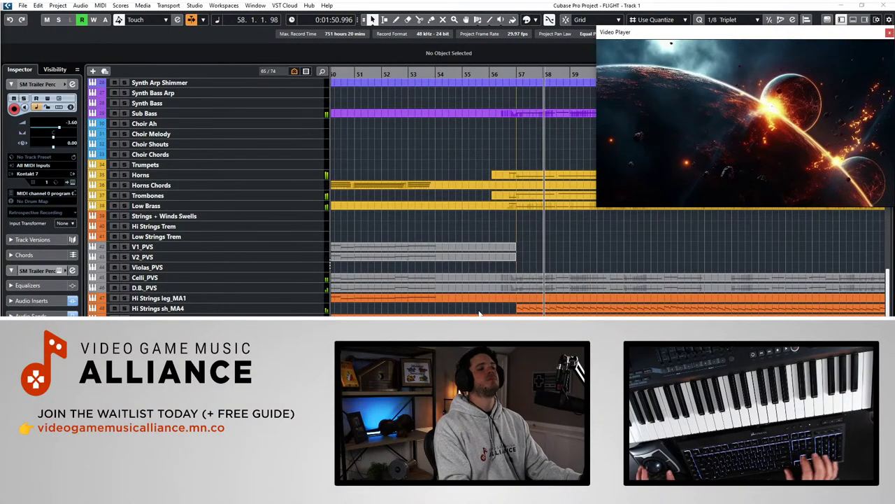
Select the HZ Percussion track and set its volume to -12.5 dB during playback
scroll(463, 190, right, 2)
key(Up)
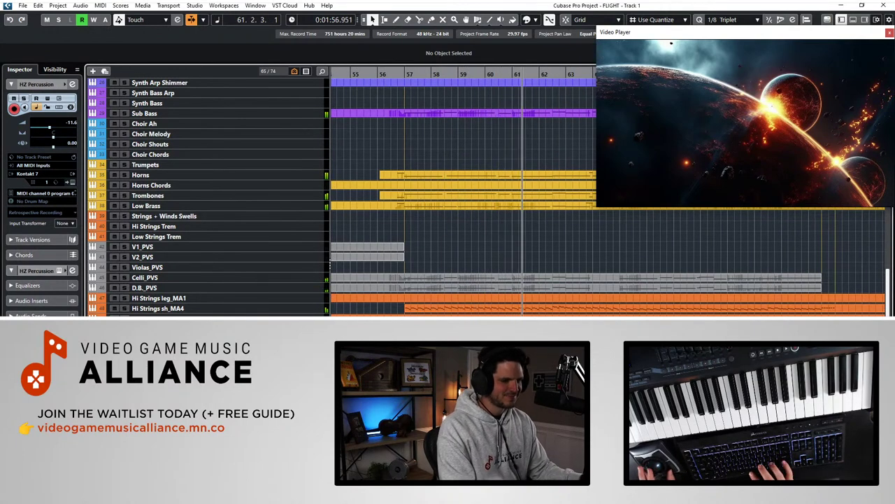
key(KP_Subtract)
key(KP_Subtract)
key(KP_Subtract)
key(KP_Subtract)
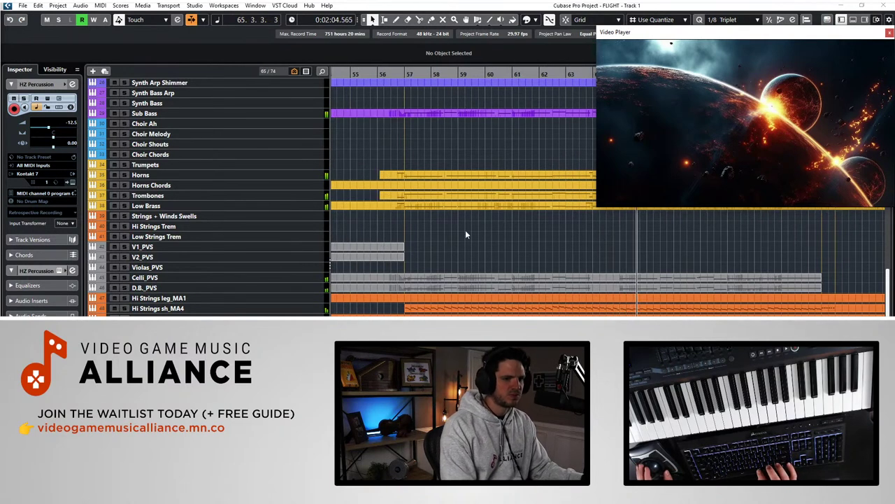
Select the Hi Synth Lead track and play ACT 3 from 57.1.1.0 with SIG SOUND_Aqua Synth soloed
key(space)
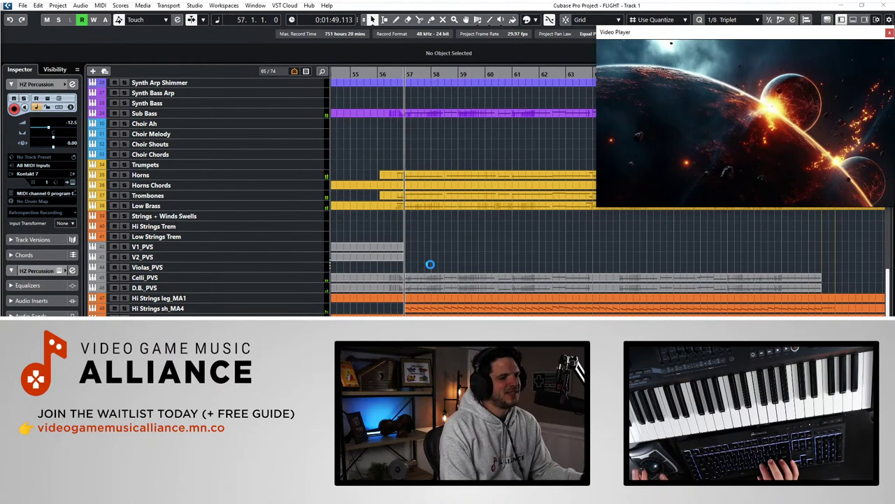
scroll(430, 264, up, 10)
scroll(431, 265, down, 5)
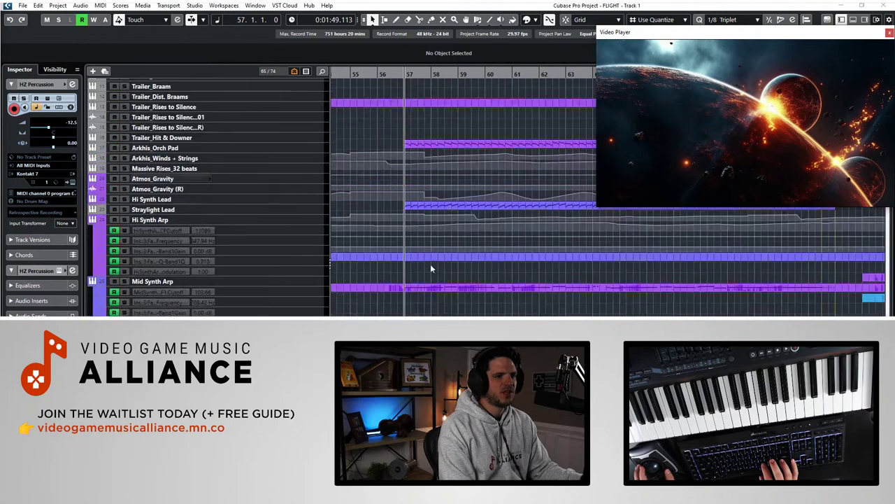
scroll(430, 264, up, 5)
scroll(432, 268, down, 5)
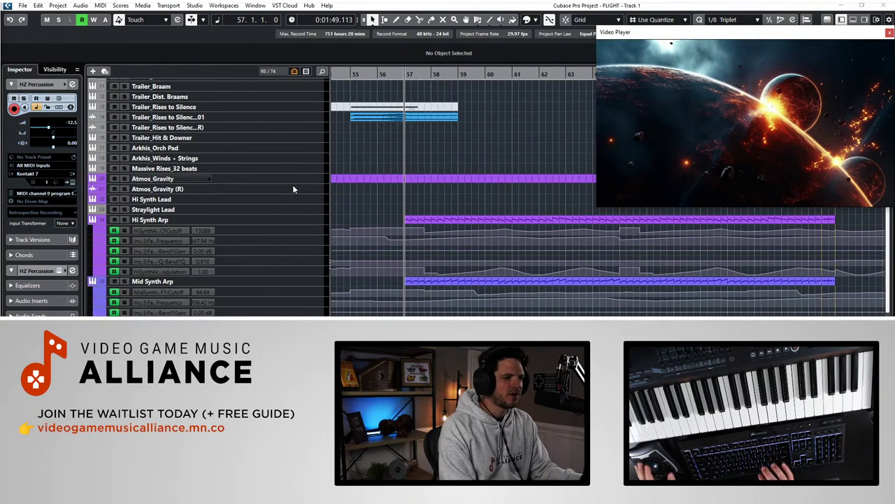
click(178, 199)
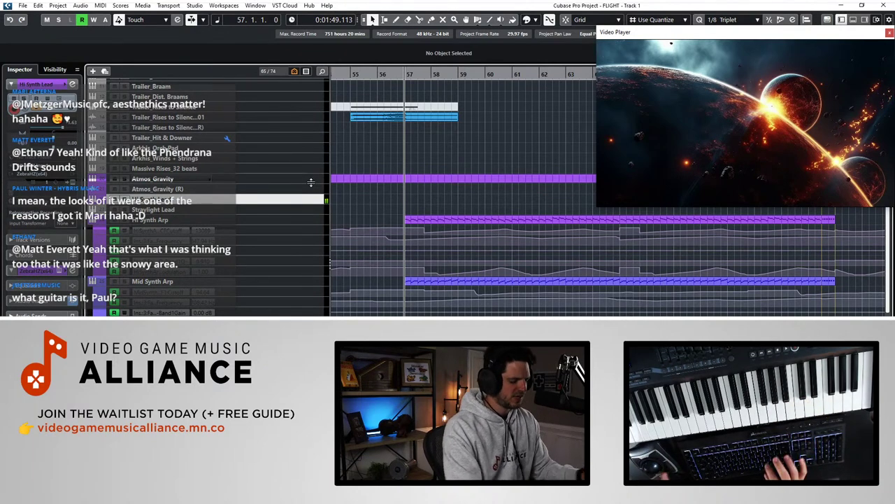
scroll(383, 183, up, 5)
key(space)
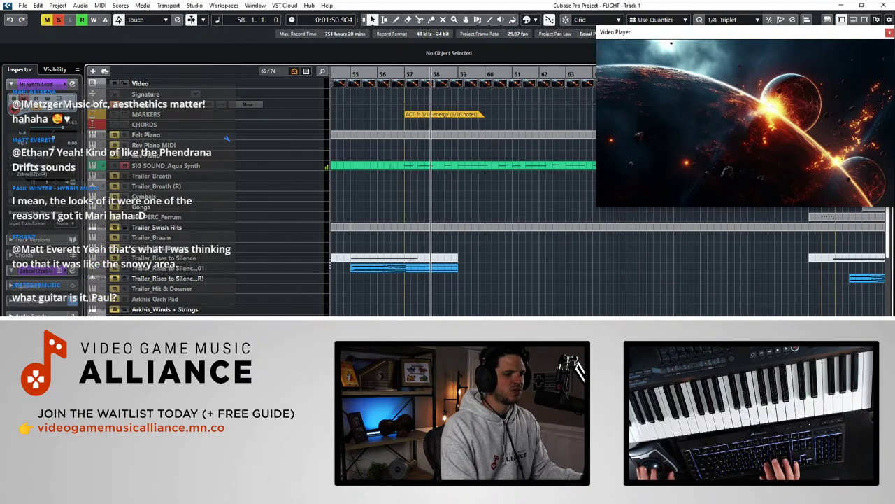
Rehearse the synth line on Hi Synth Lead over bars 57 to 62 of ACT 3 with SIG SOUND_Aqua Synth soloed
key(space)
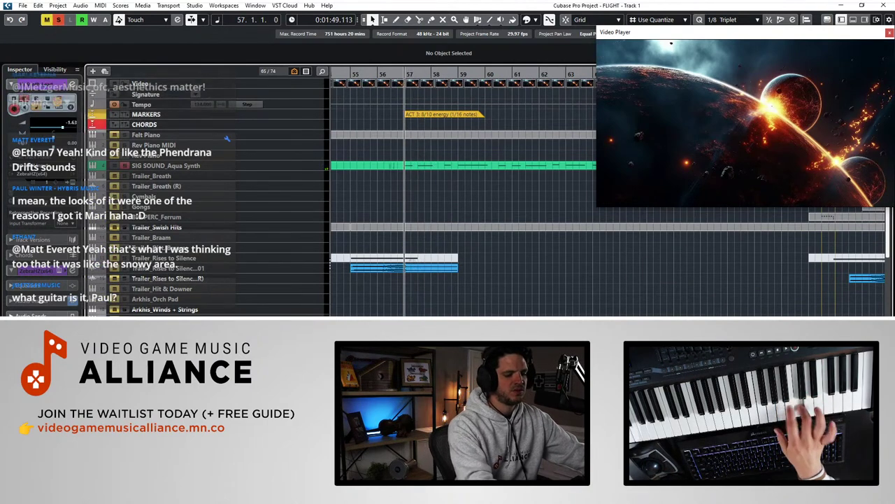
key(space)
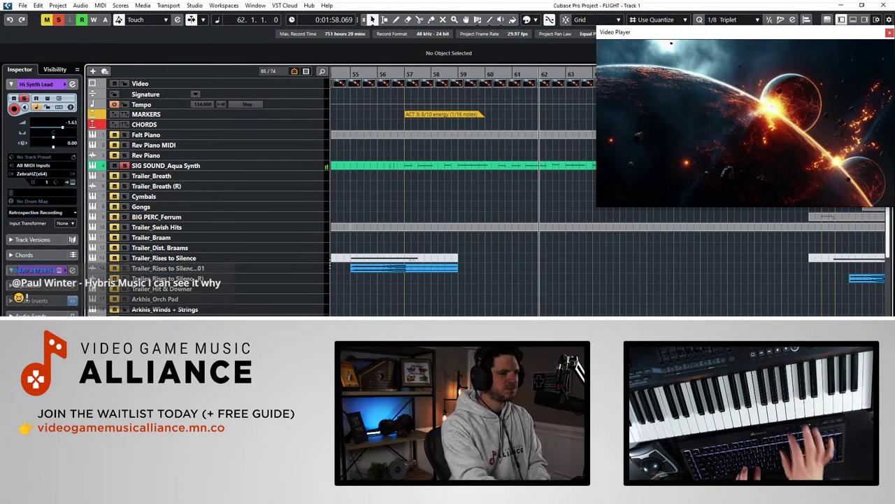
key(space)
key(space)
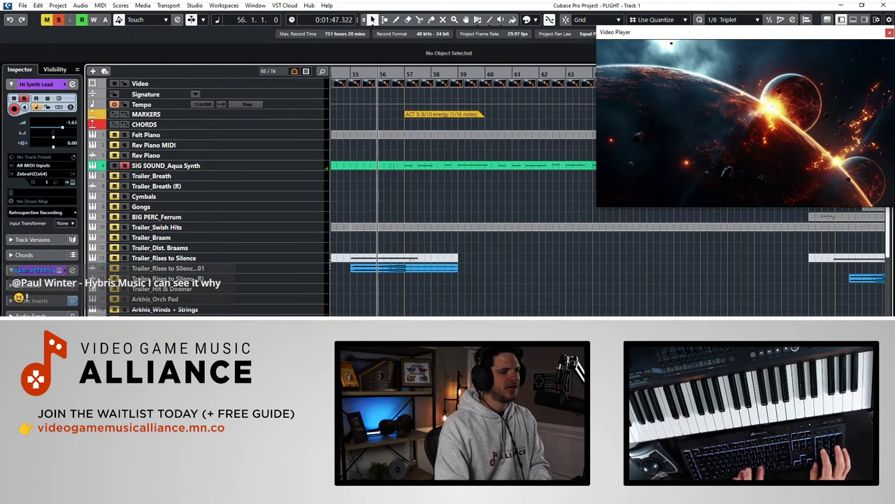
Try recording a Hi Synth Lead take from 56.1.1.0 over the soloed Aqua Synth and undo the take
key(space)
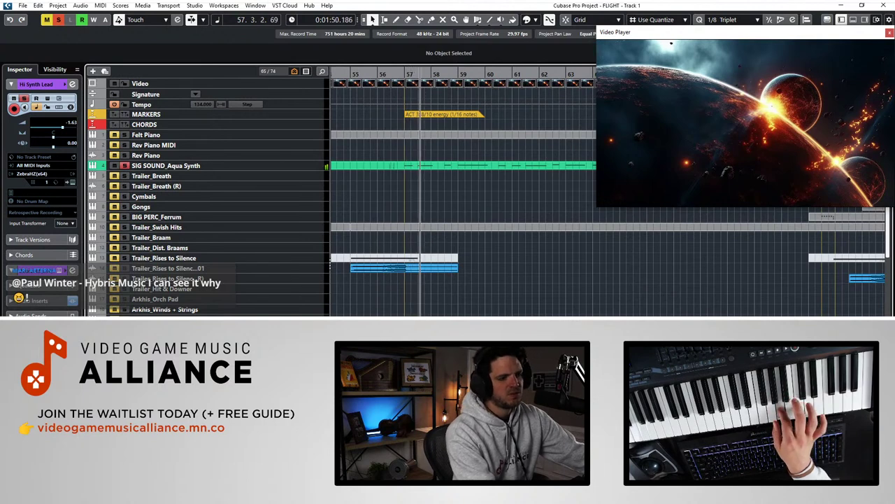
key(space)
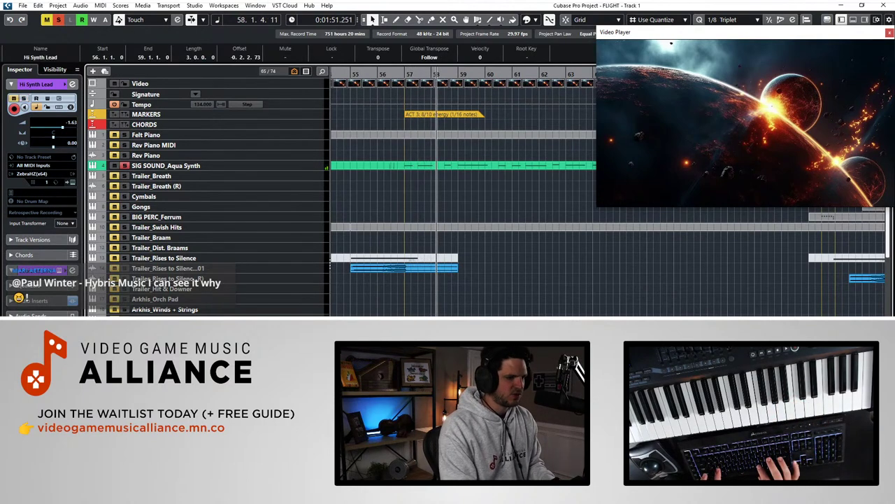
key(KP_Subtract)
key(ctrl+z)
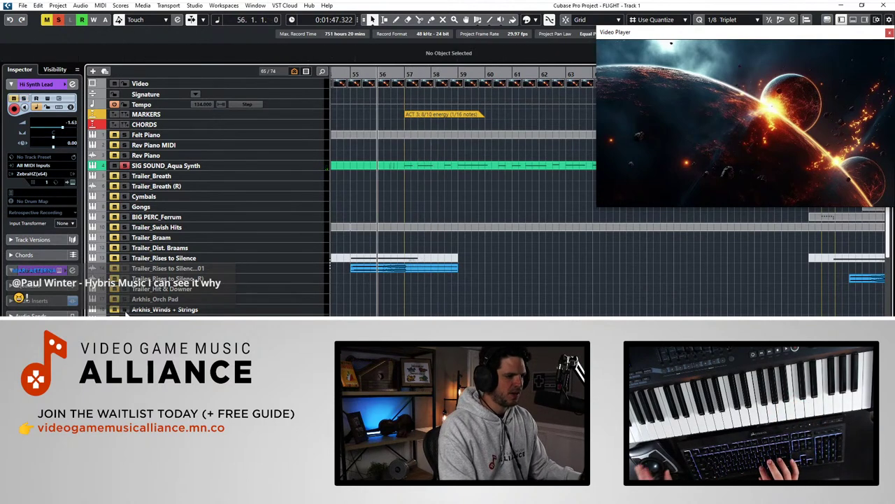
Unsolo SIG SOUND_Aqua Synth and play the full arrangement from bar 56 to bar 64
click(124, 165)
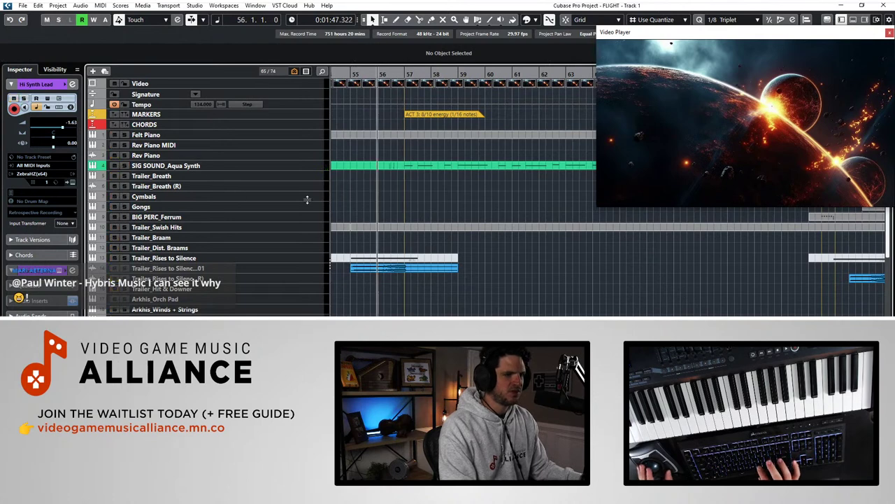
key(space)
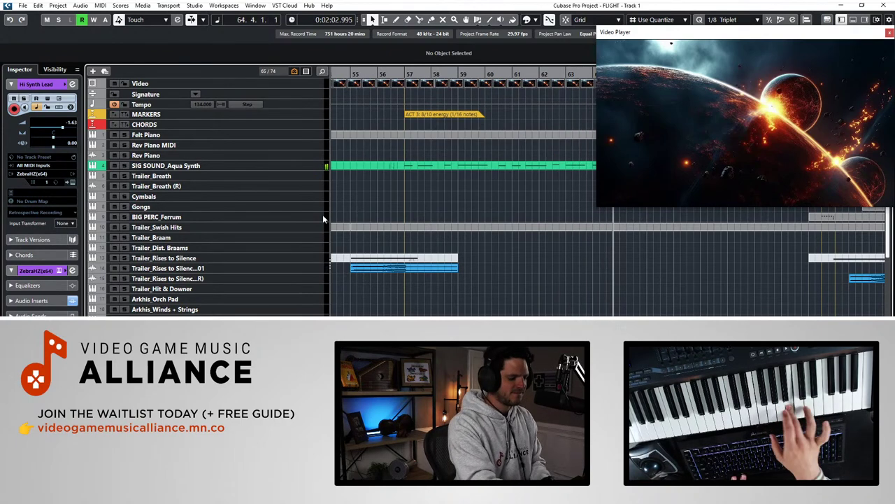
scroll(514, 236, right, 3)
key(g)
key(g)
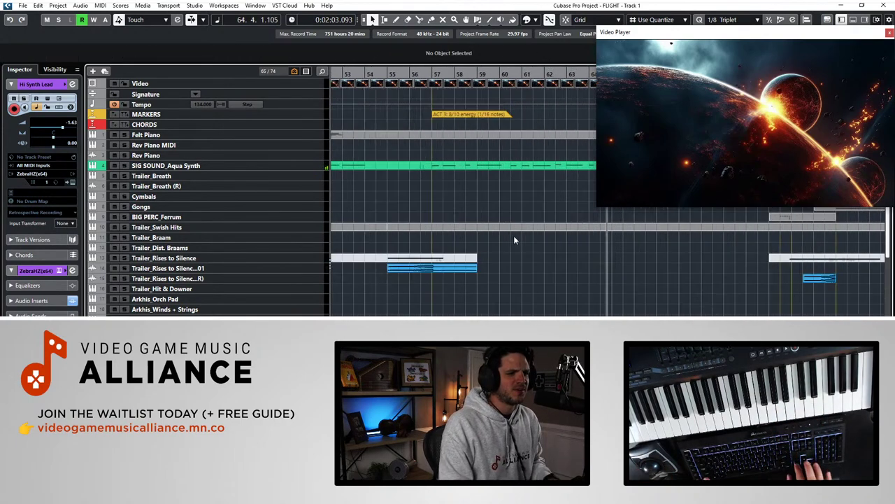
Try recording Hi Synth Lead from 56.1.1.0 against the full arrangement and delete the recorded part
scroll(514, 236, right, 1)
key(KP_Subtract)
key(KP_Subtract)
key(KP_Subtract)
key(KP_Subtract)
key(KP_Subtract)
key(KP_Subtract)
key(KP_Subtract)
key(KP_Subtract)
key(KP_Subtract)
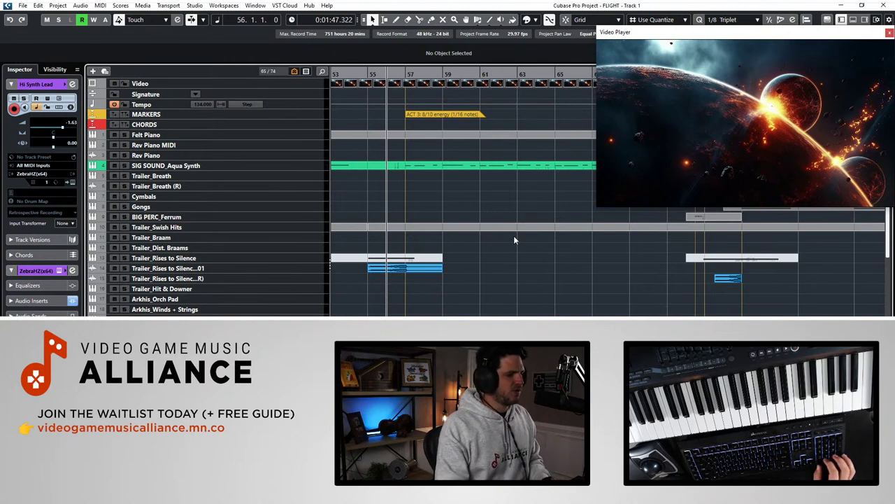
key(space)
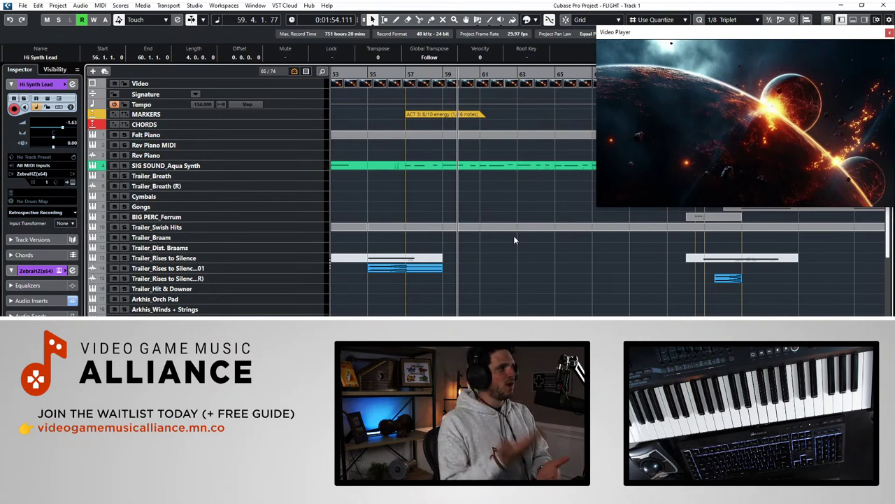
key(Delete)
key(KP_Subtract)
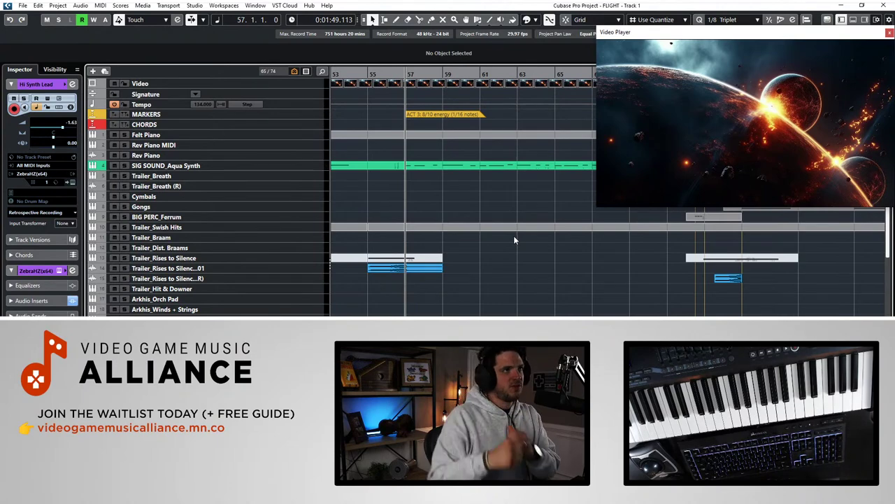
Solo the Horns track and listen to its ACT 3 line from 57.1.1.0
scroll(518, 248, down, 8)
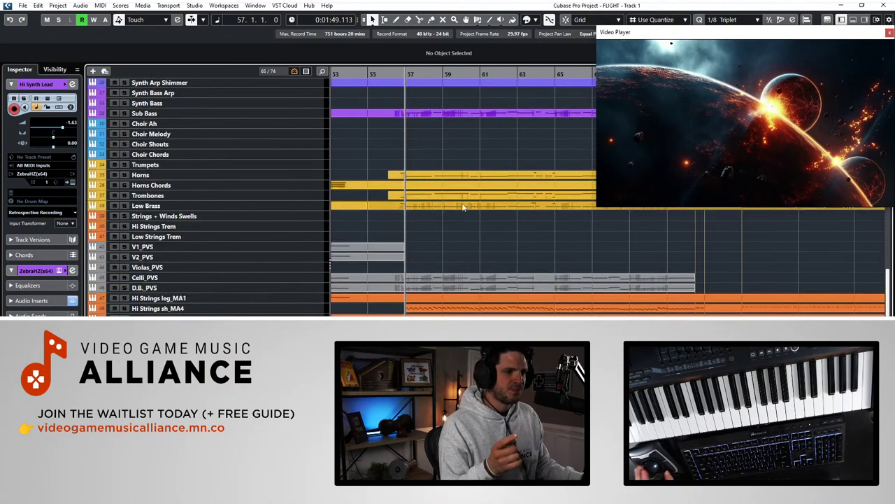
click(410, 178)
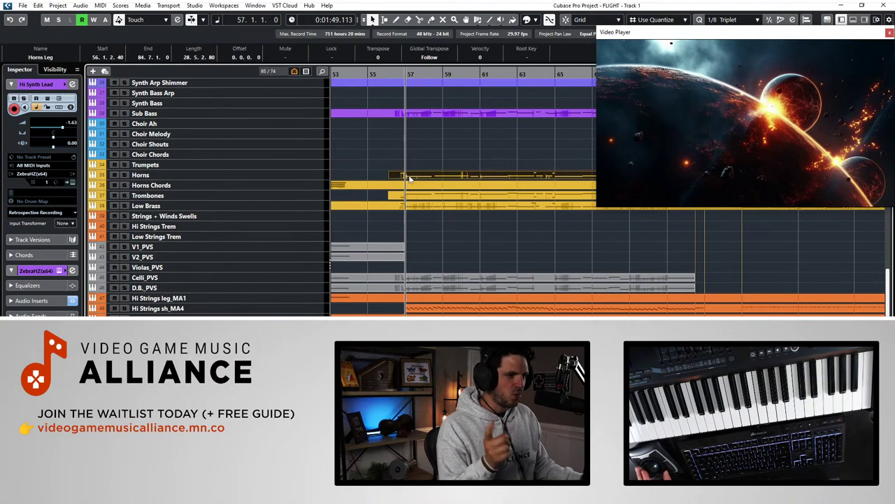
click(124, 175)
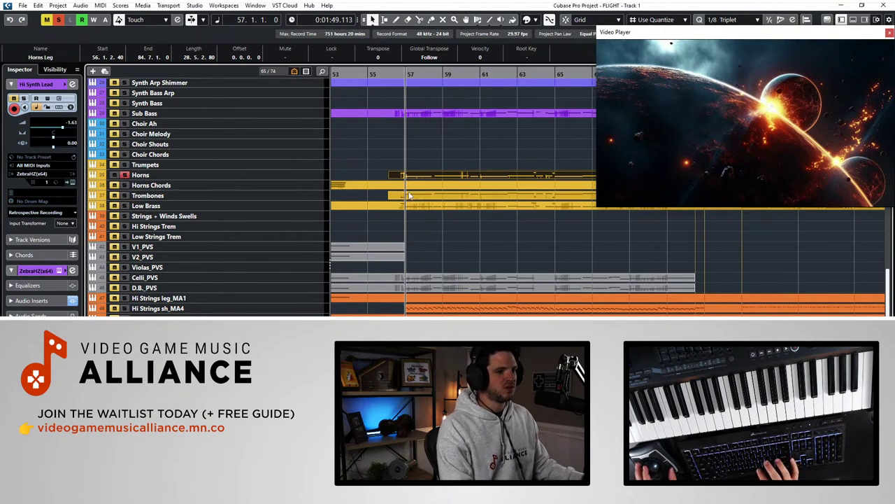
key(space)
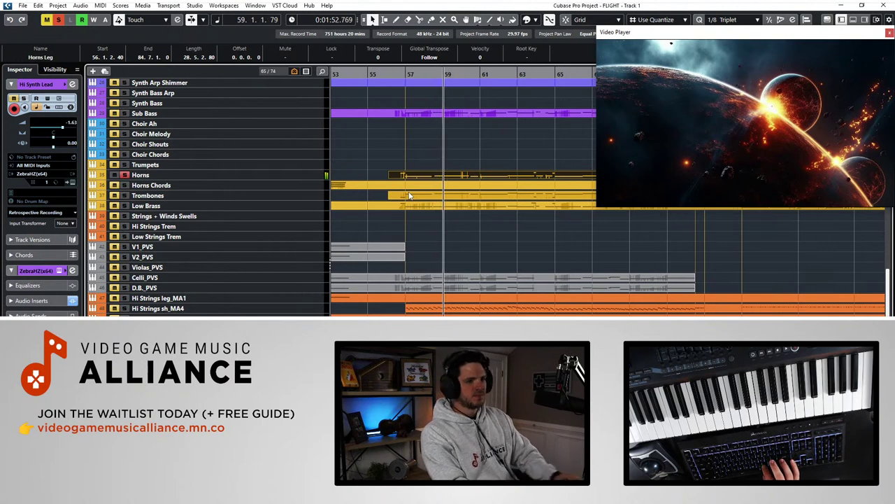
key(space)
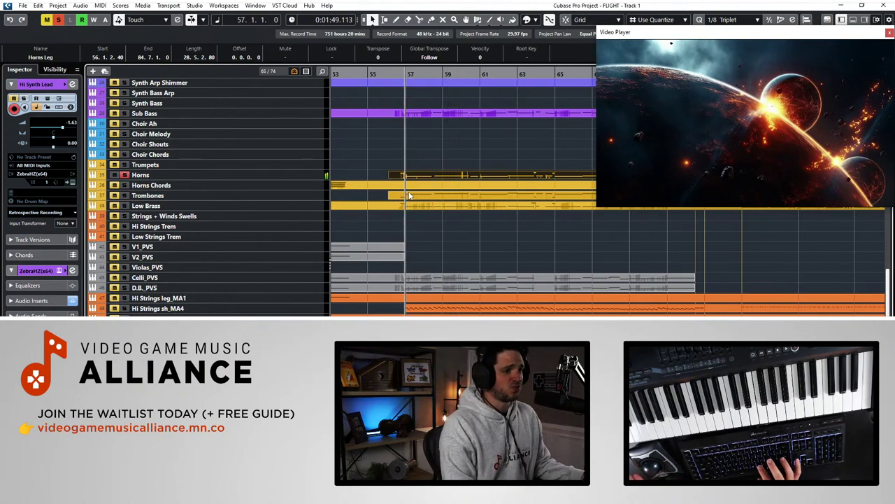
Solo Trombones alongside Horns, listen to the opening of ACT 3, and clear all solos
click(125, 196)
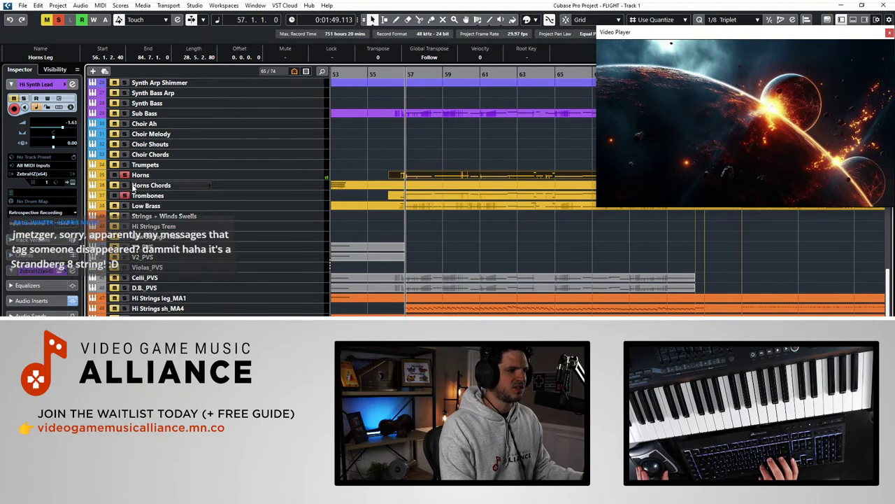
key(KP_Subtract)
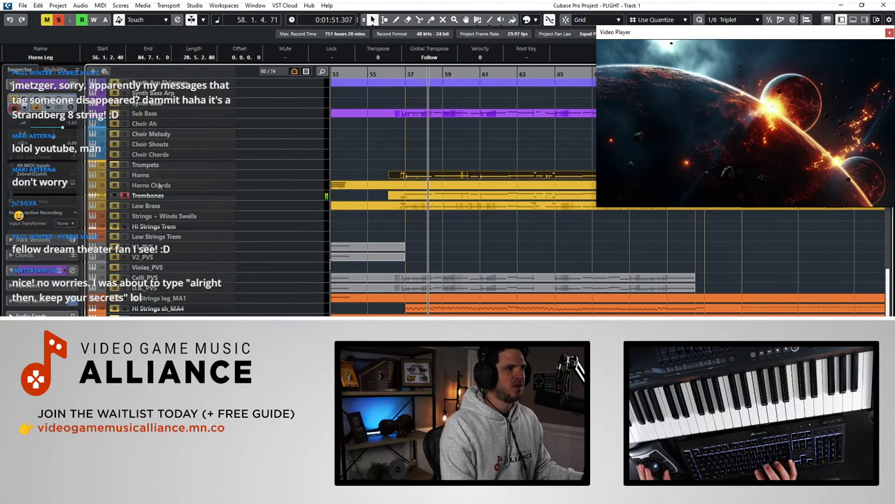
key(ctrl+Left)
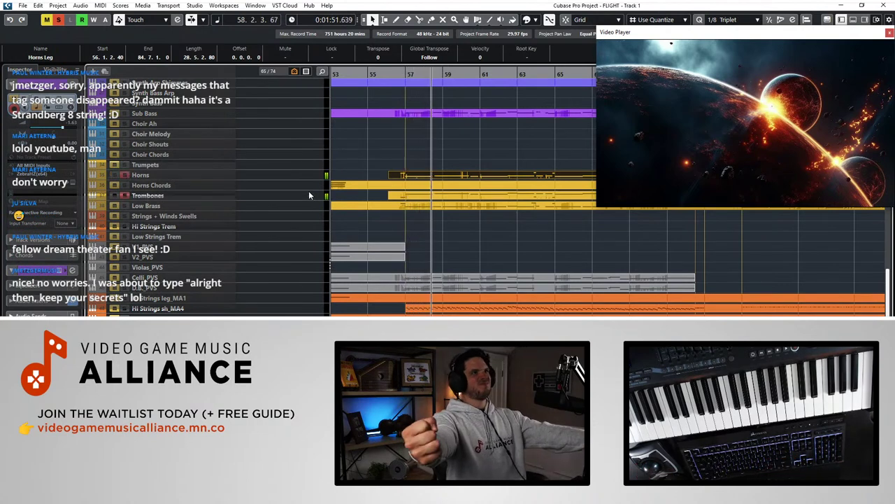
click(59, 20)
key(space)
Record the Hi Synth Lead part from 56.1.1.0 to 74.1.1.0 over the full arrangement
scroll(367, 145, up, 10)
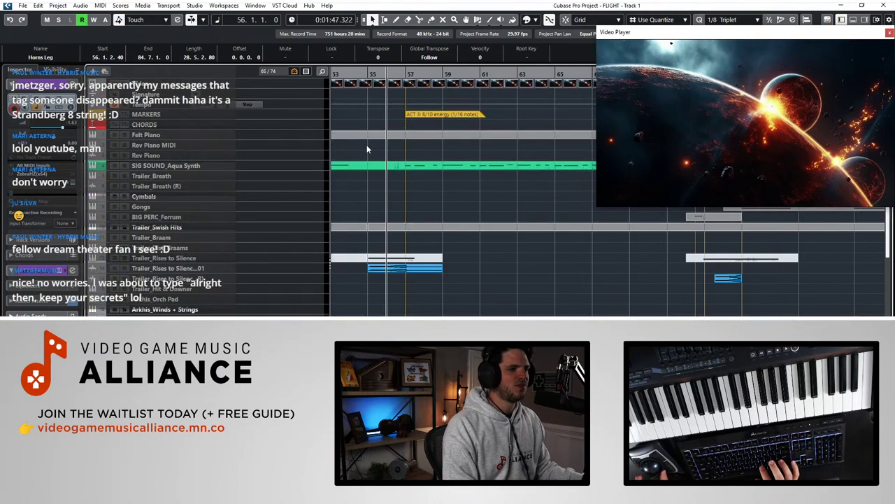
key(space)
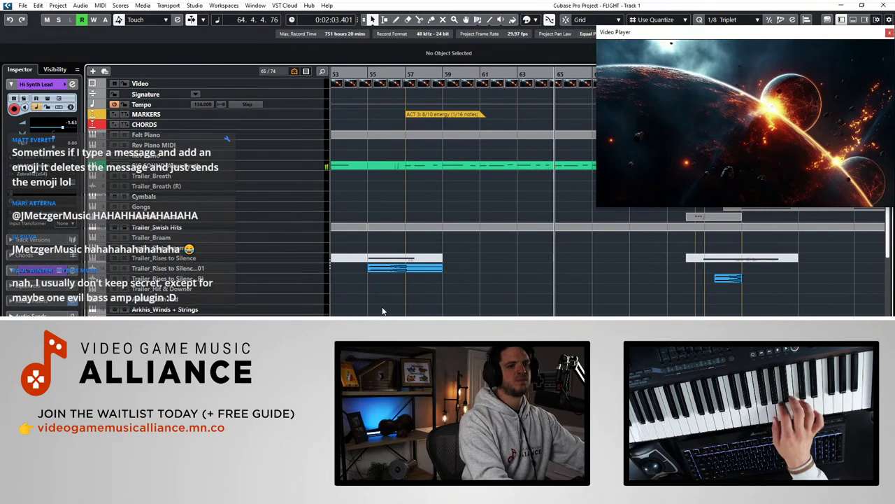
key(f)
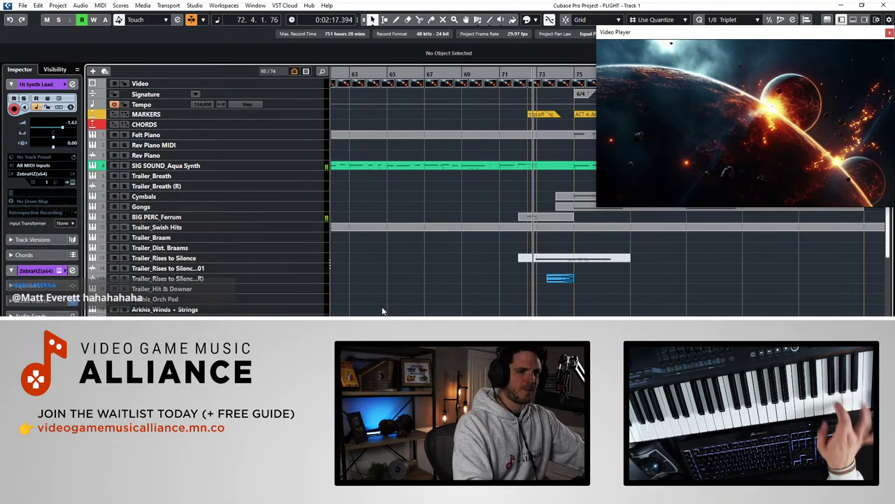
key(space)
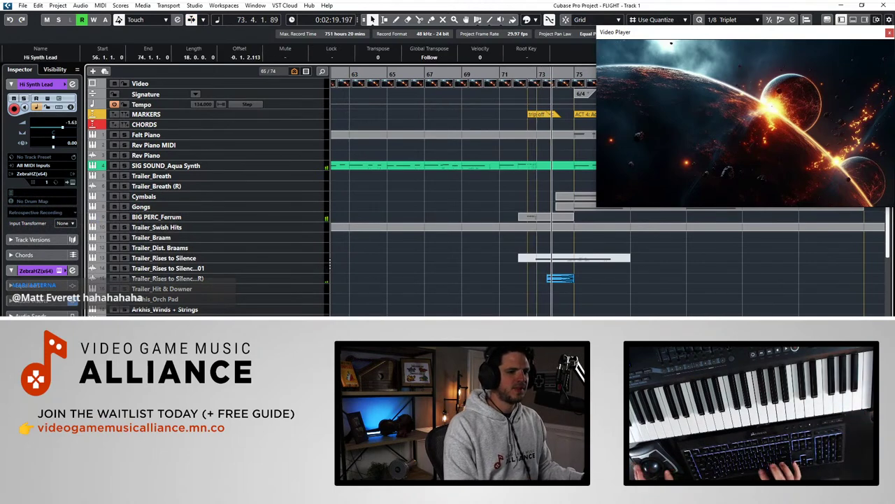
Open the recorded Hi Synth Lead part in the Key Editor and shift all its notes about 40 ticks later
key(Return)
scroll(370, 255, left, 1)
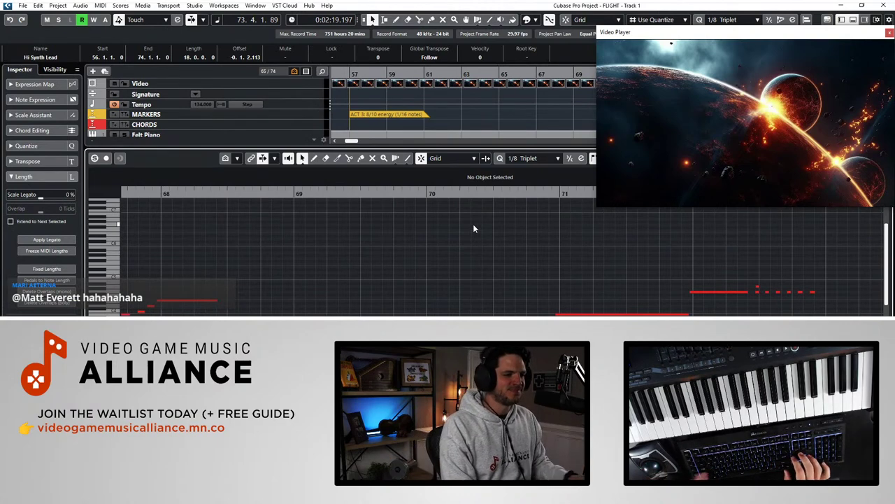
key(ctrl+a)
scroll(510, 273, right, 1)
drag(434, 250, 436, 308)
key(ctrl+a)
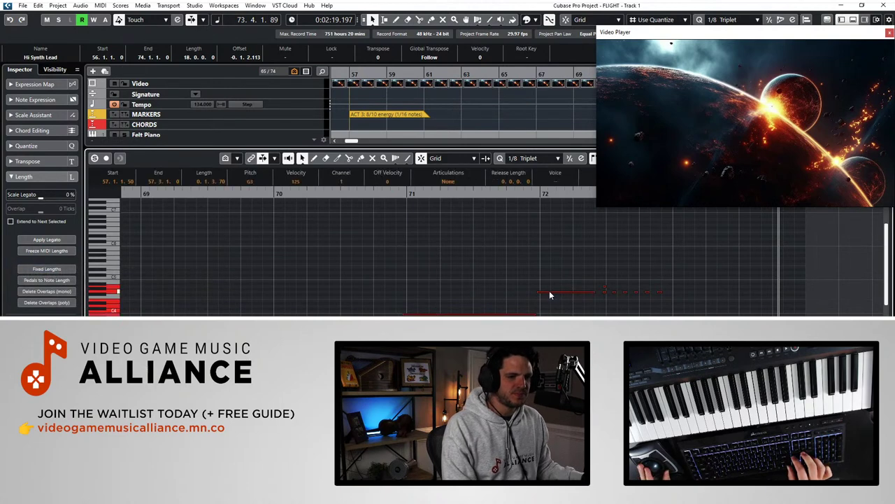
drag(550, 291, 552, 291)
Remove the stray note above the repeated short G4 notes in bar 72 and nudge those repeated notes slightly later
click(588, 265)
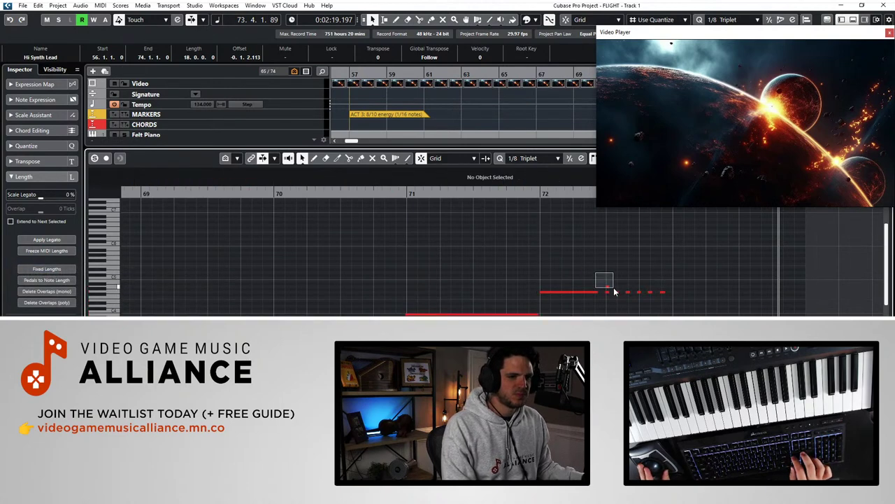
drag(614, 291, 705, 313)
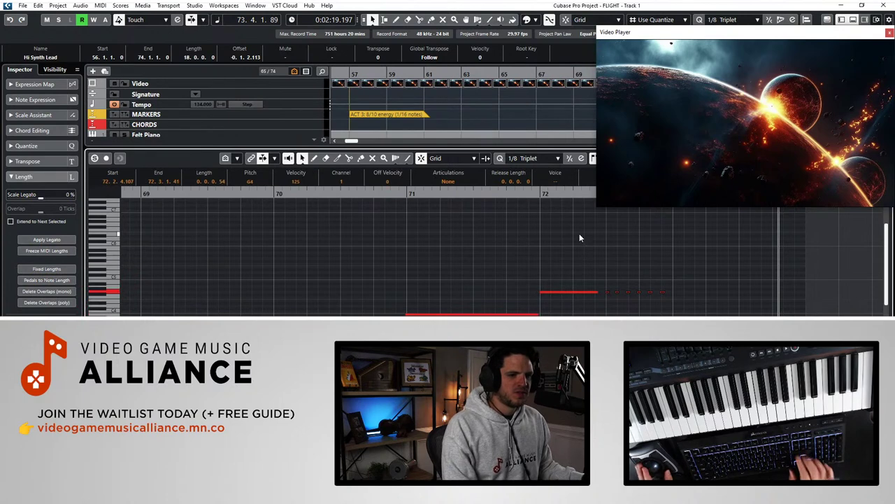
click(553, 255)
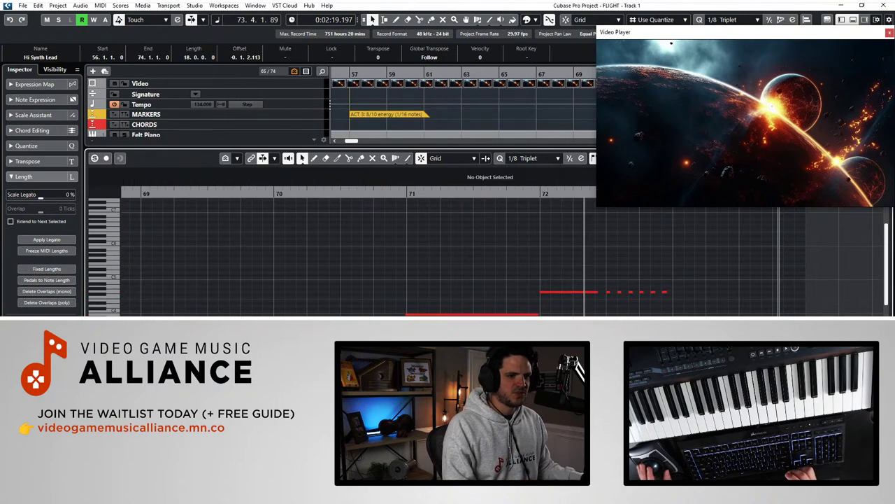
Select all Hi Synth Lead notes and quantize them with the 1/4 preset
drag(578, 315, 406, 218)
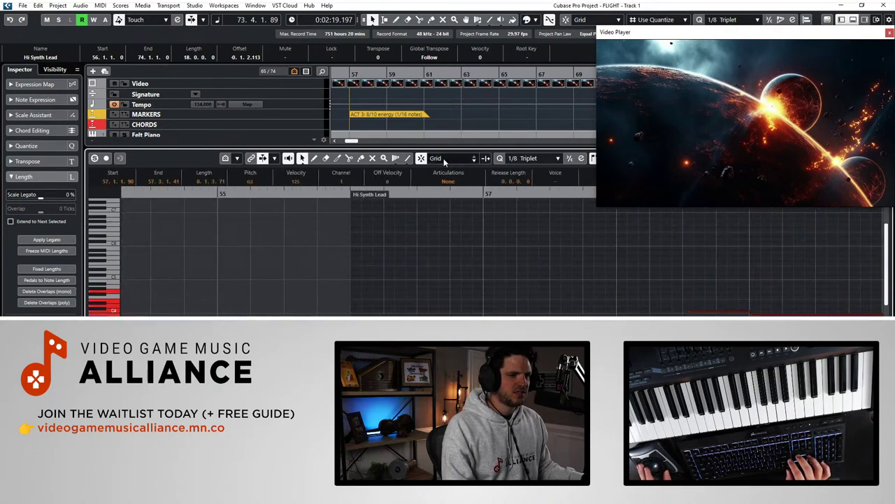
click(518, 158)
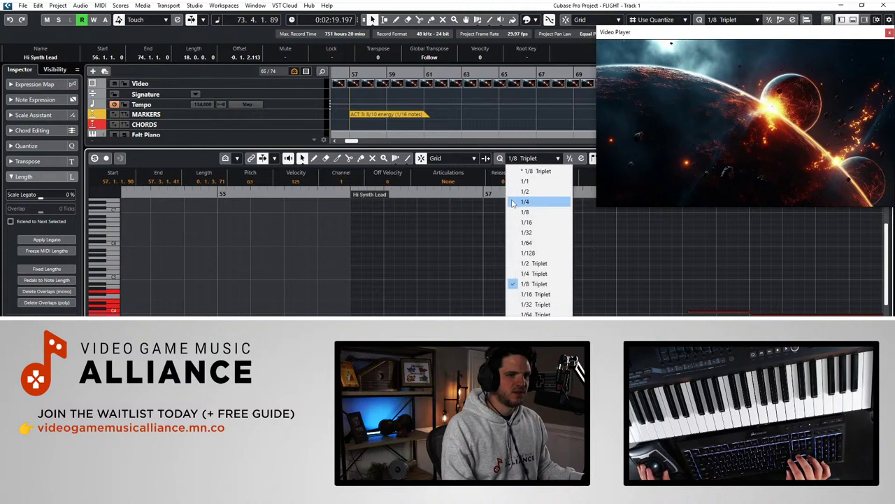
click(512, 202)
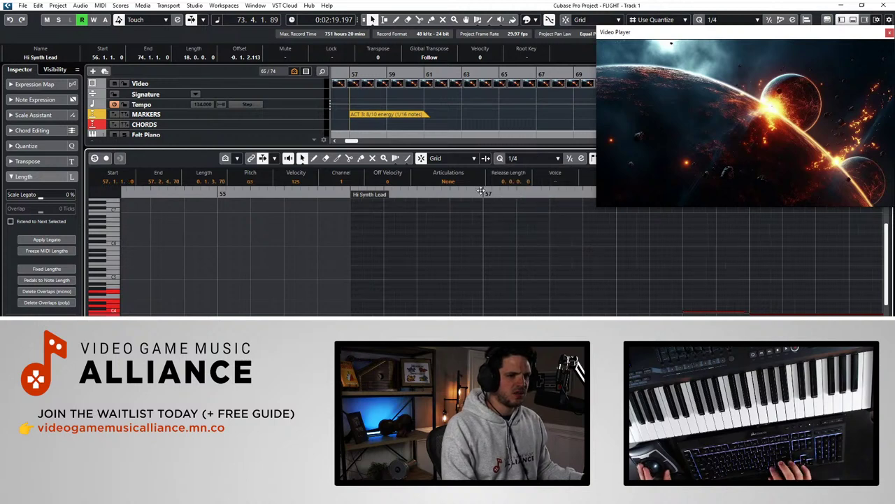
Play the lead from bar 57 and extend the C4 note at 58.3.1.0 to end at 59.1.1.0
click(481, 191)
key(space)
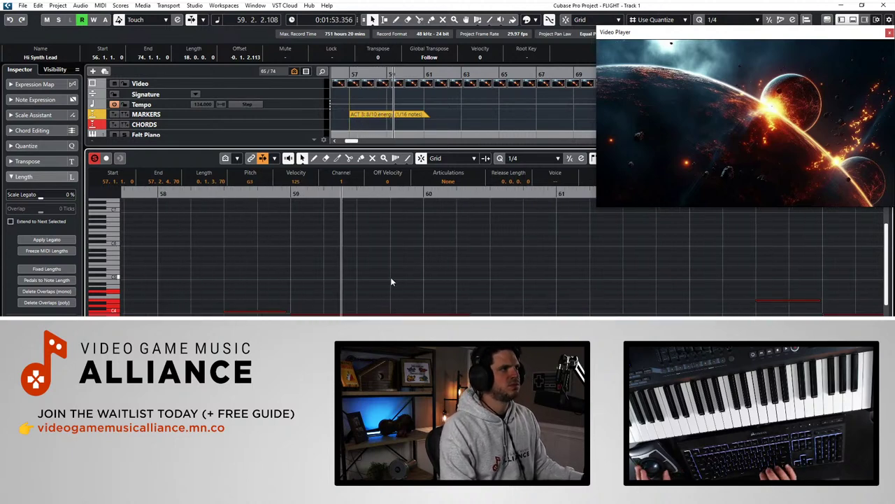
click(327, 276)
click(283, 312)
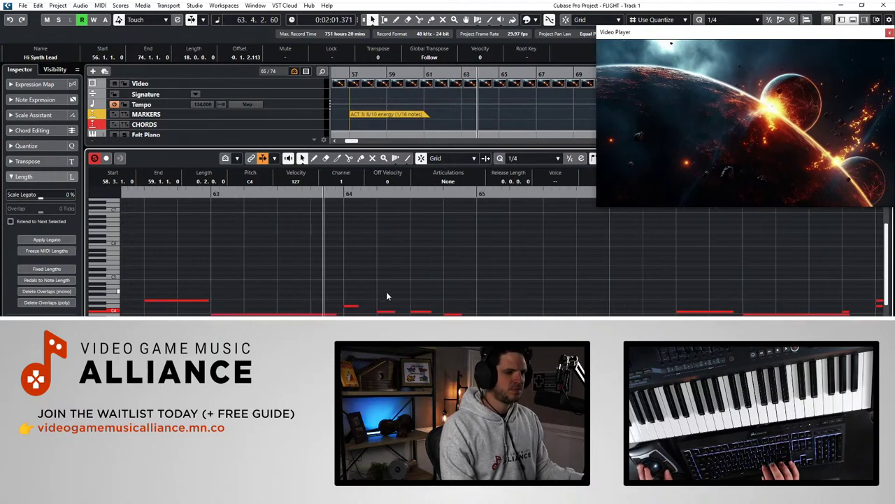
Quantize the group of short notes in bar 64 with the 1/8 preset and play them back
drag(348, 290, 458, 315)
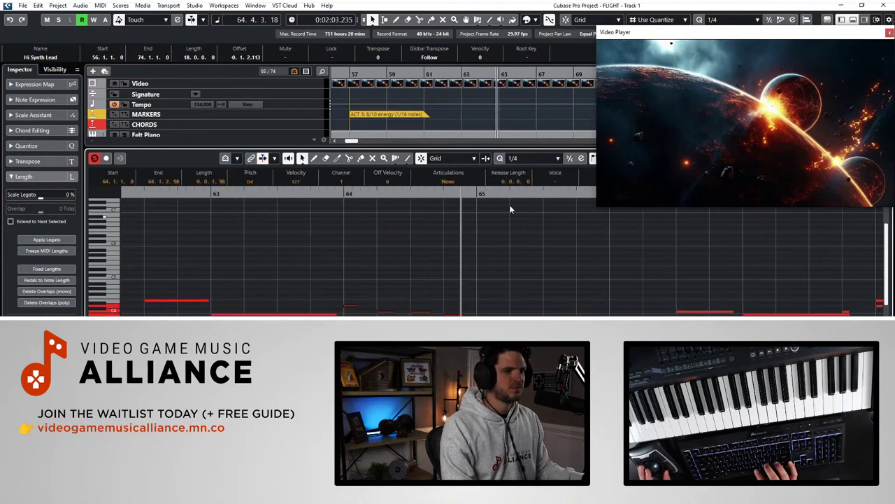
click(520, 158)
click(521, 212)
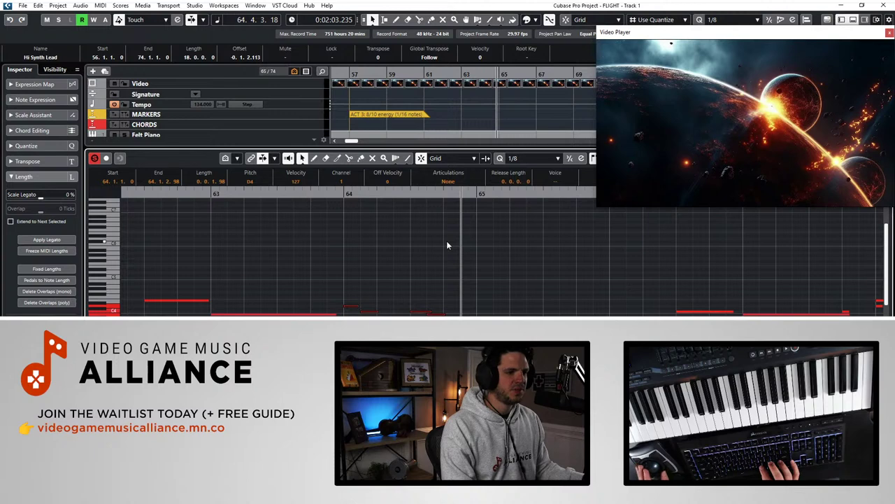
key(l)
key(space)
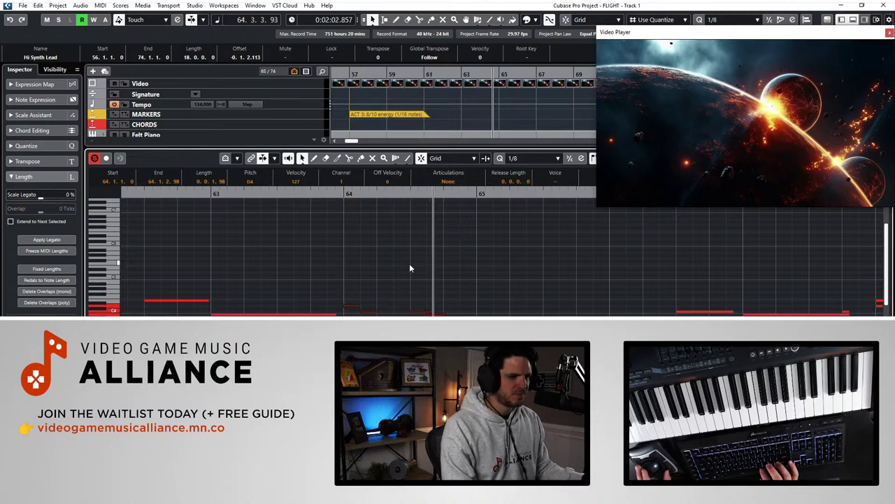
Lengthen the C4 note at 64.3.1.0 to 0.0.2.0 and audition the lead from bar 64
click(363, 289)
click(421, 312)
key(space)
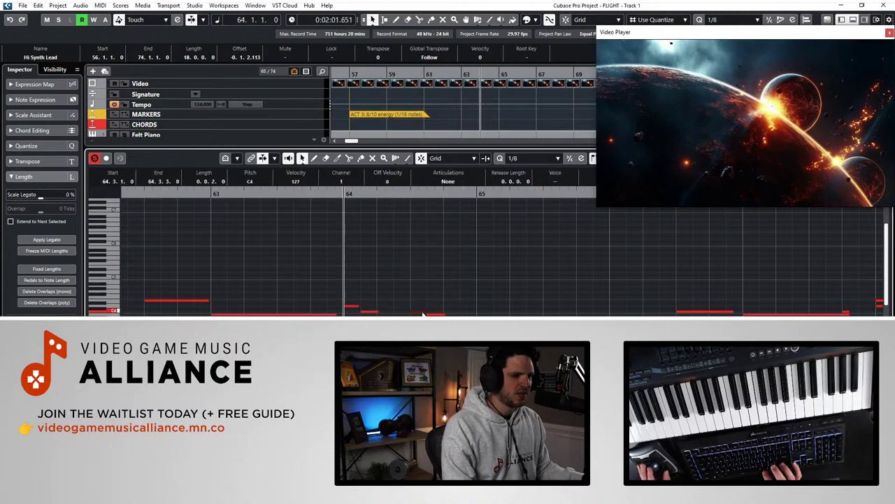
key(space)
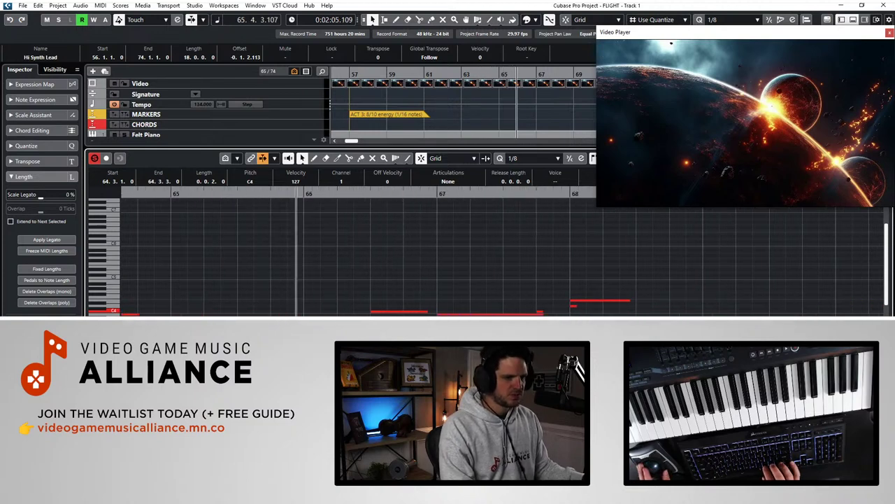
Switch the quantize preset to 1/16 and extend the C4 note at 66.3.1.0 to end at 67.1.1.0
click(518, 158)
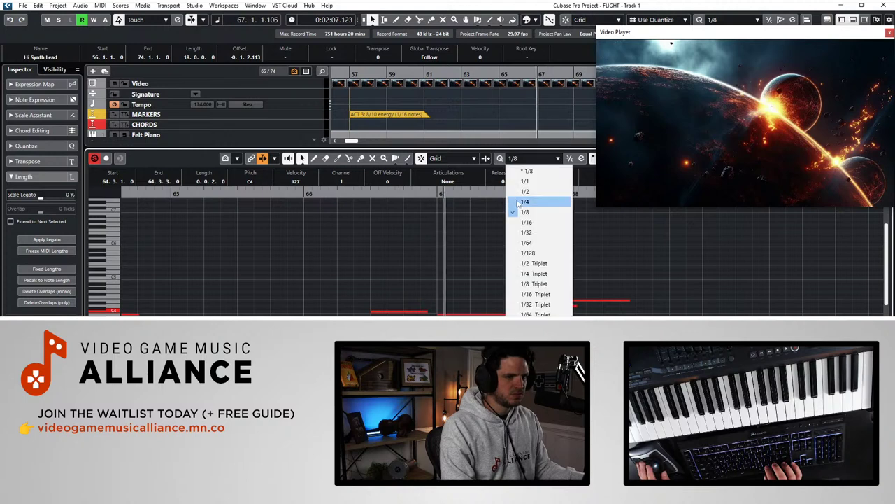
click(521, 219)
click(399, 312)
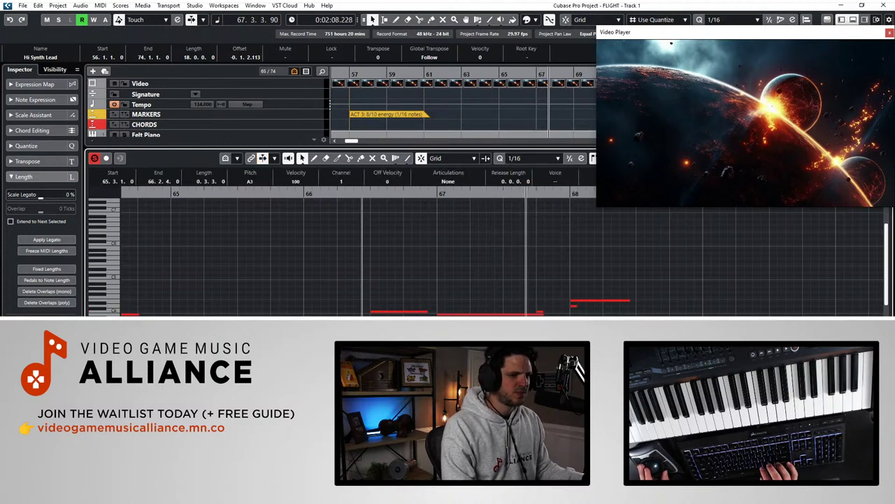
click(410, 309)
key(space)
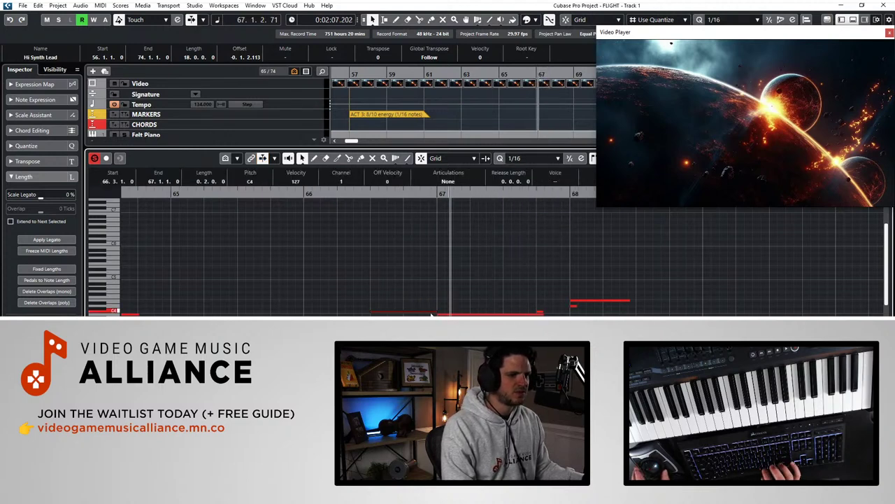
Retime the short C4 and D4 pickup notes ahead of bar 68, starting the D4 at 67.4.4.0, and play the result
scroll(432, 313, right, 2)
drag(385, 303, 413, 306)
key(space)
click(389, 312)
click(421, 308)
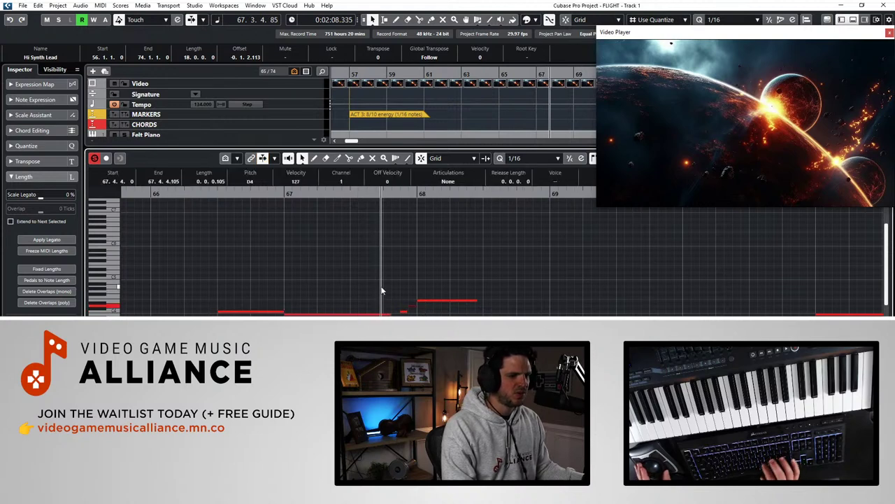
key(space)
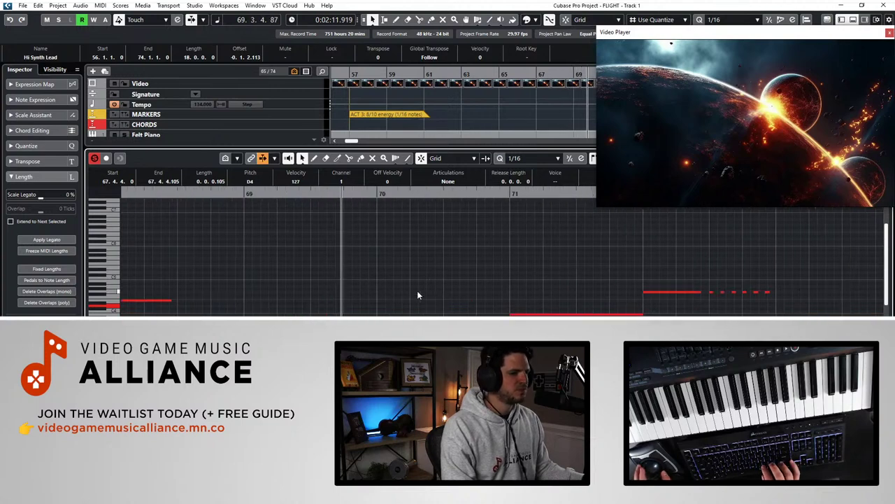
Draw a rising velocity ramp up to 127 across the repeated short notes in bar 72 and play that bar back
scroll(417, 296, down, 2)
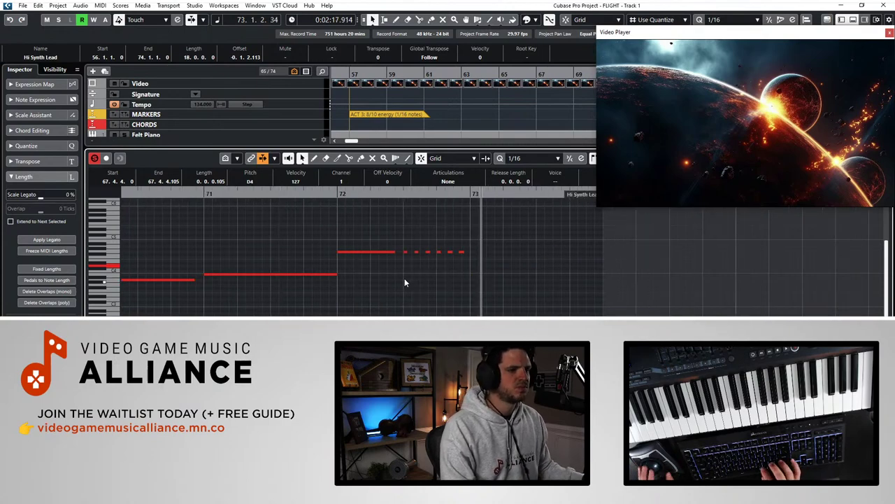
key(space)
key(space)
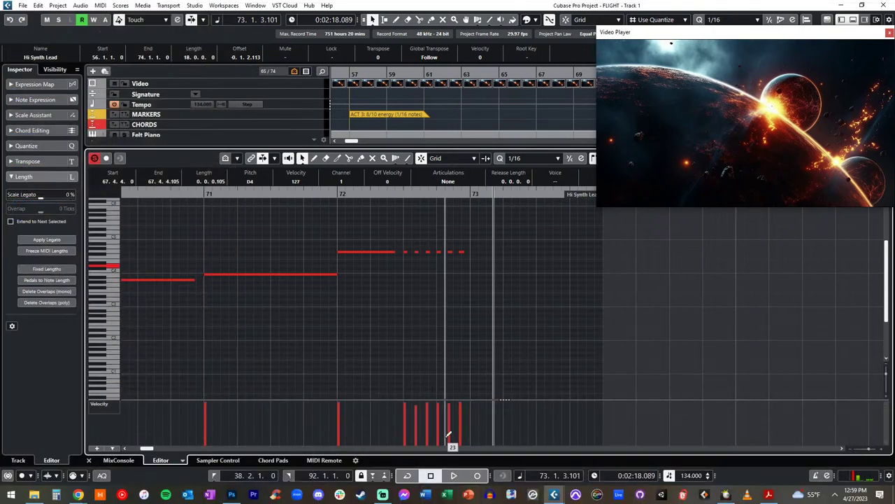
drag(417, 425, 465, 390)
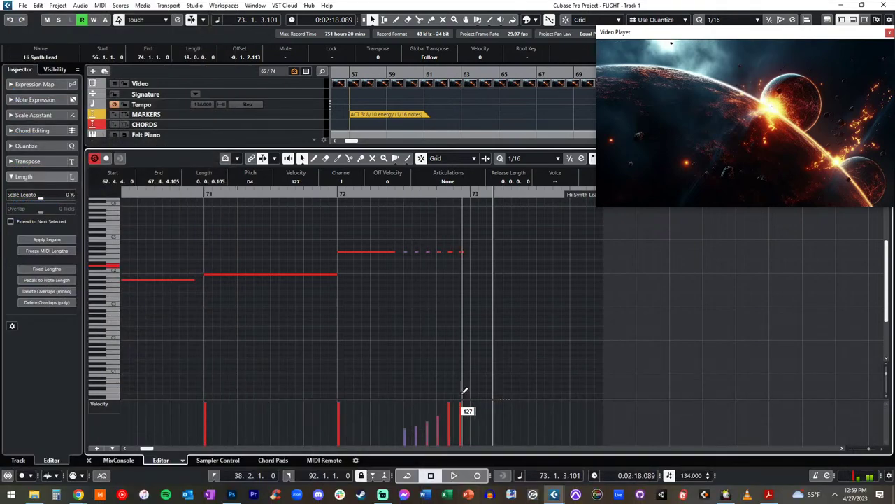
drag(413, 423, 461, 380)
key(KP_Subtract)
key(KP_Subtract)
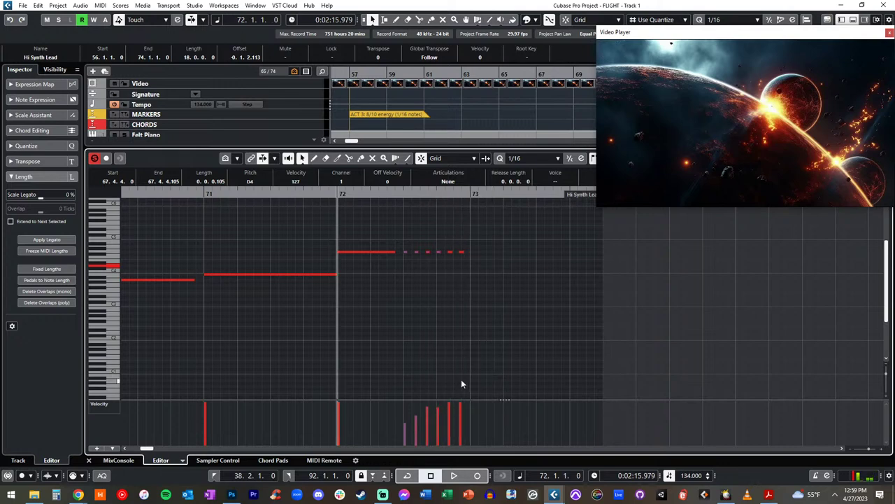
key(space)
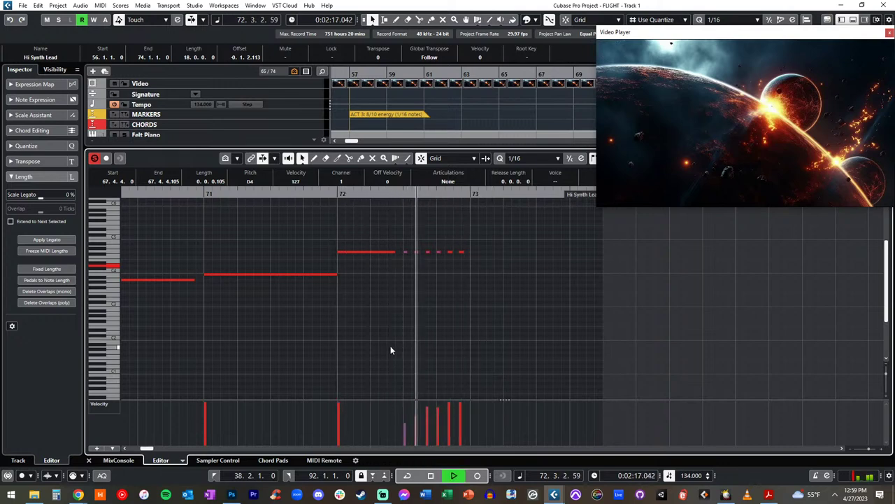
Show CC 1 (Modulation) in the controller lane and add a dip starting at 72.3, returning to 127 at 73.1.1.0
right_click(104, 409)
click(127, 267)
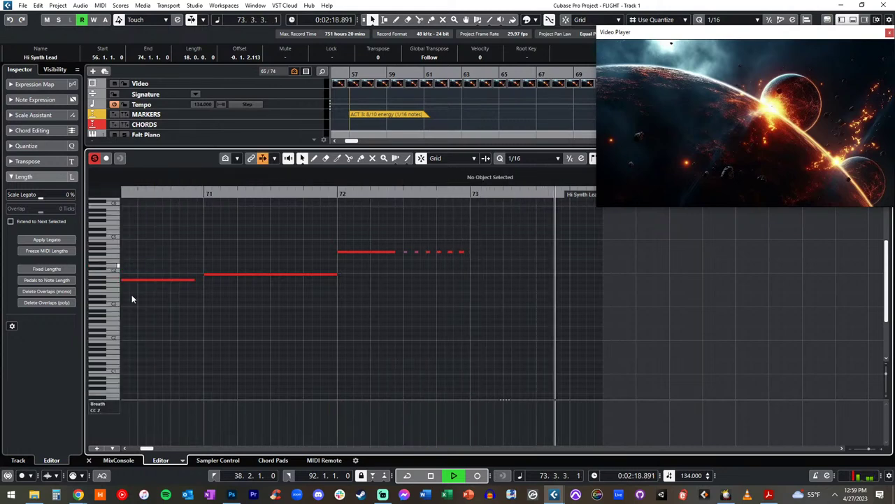
right_click(102, 406)
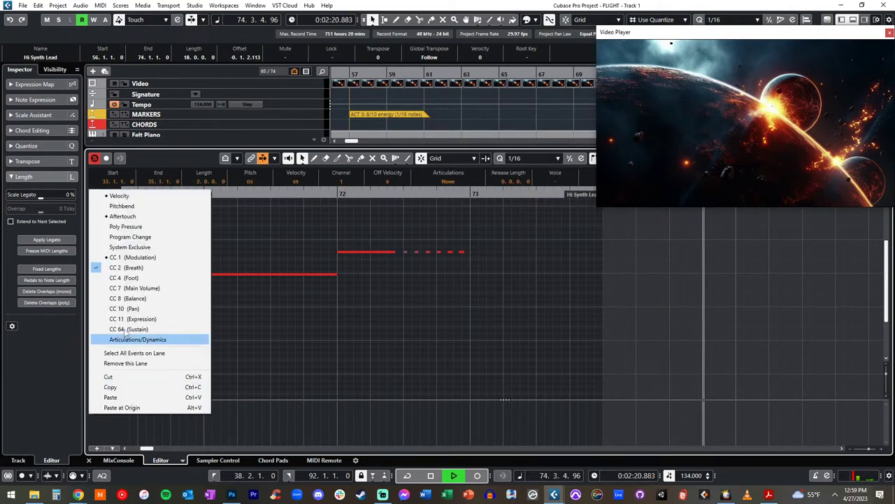
click(133, 258)
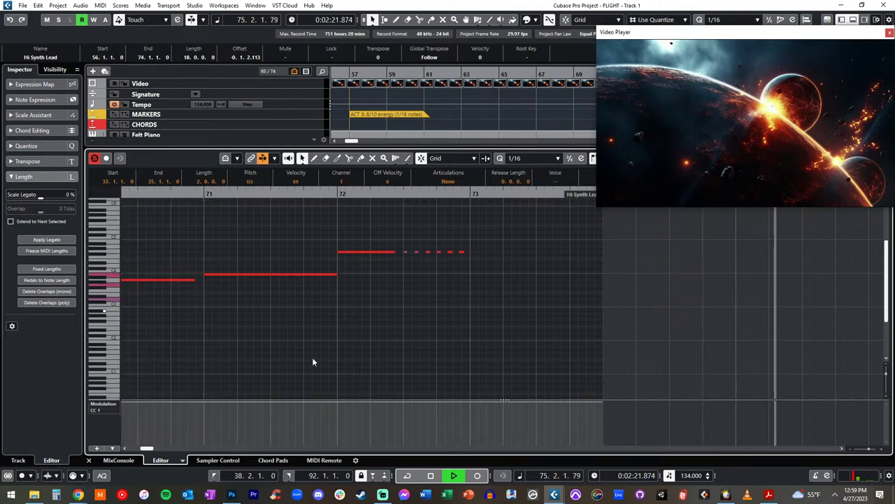
click(403, 428)
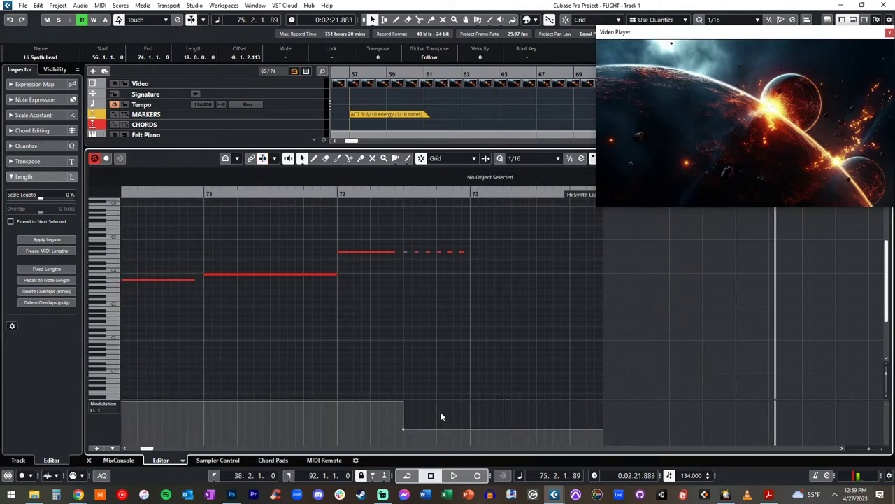
click(470, 403)
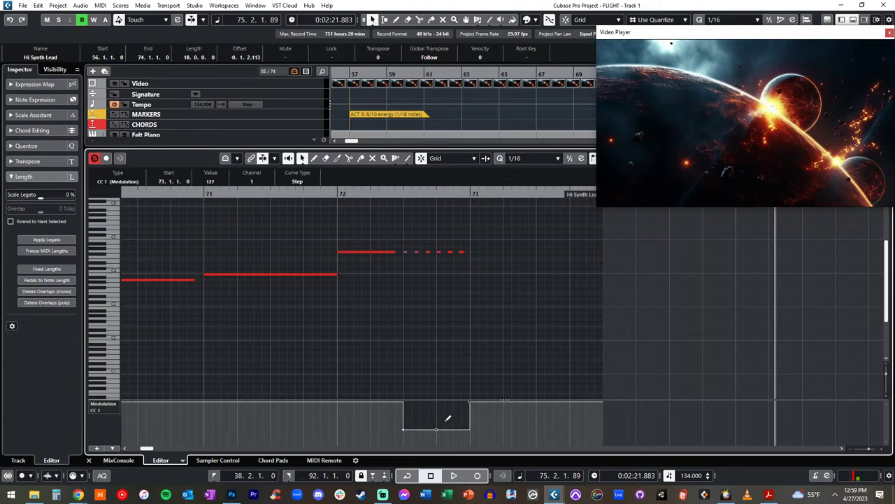
Shape the modulation dip into a rising curve through an added point at 72.4.2.0 and play it back
click(451, 426)
drag(445, 432, 448, 423)
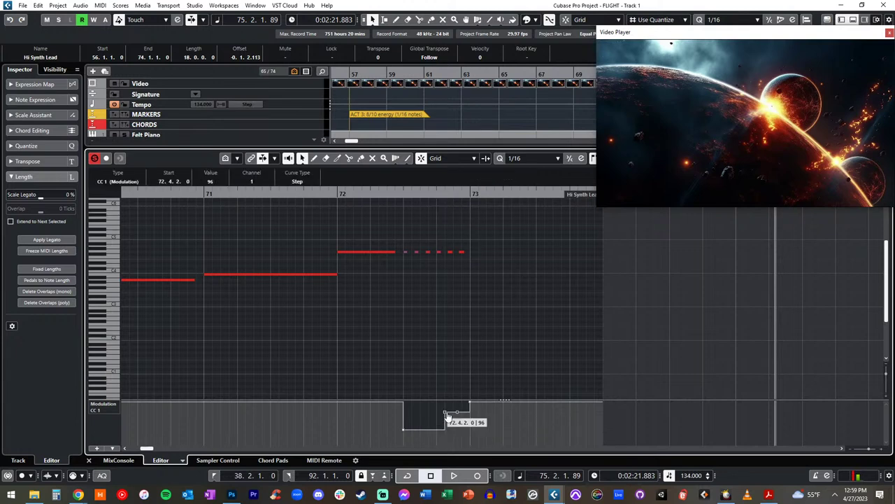
drag(448, 417, 463, 414)
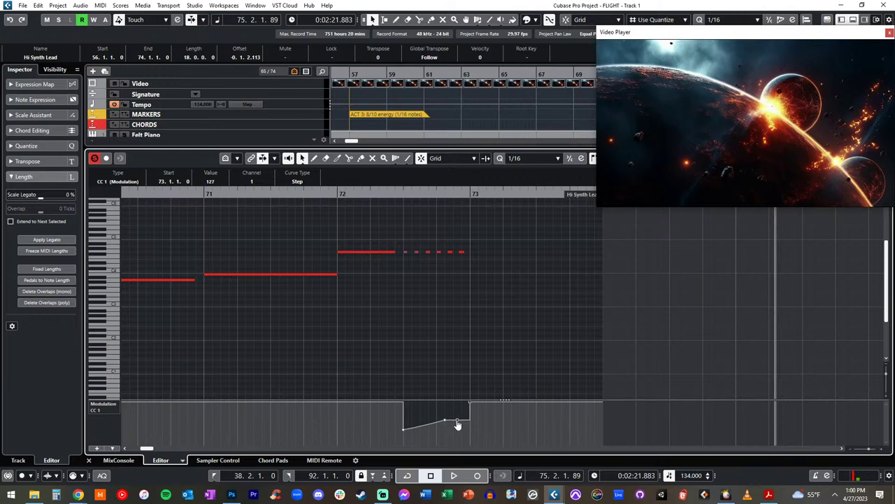
key(KP_Subtract)
key(KP_Subtract)
key(KP_Subtract)
key(KP_Subtract)
key(space)
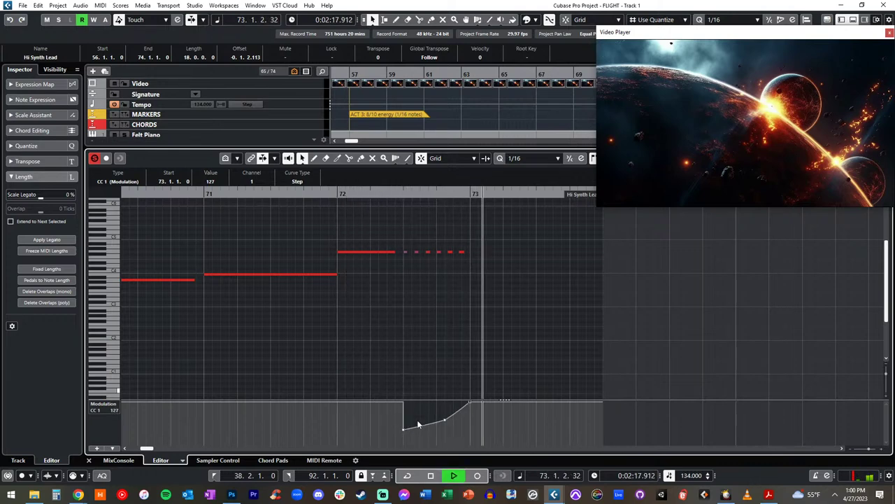
Raise the modulation curve to 102 at 72.4.1.0 and 120 at 72.4.4.0, ramp between its points, and audition it
drag(448, 426, 462, 405)
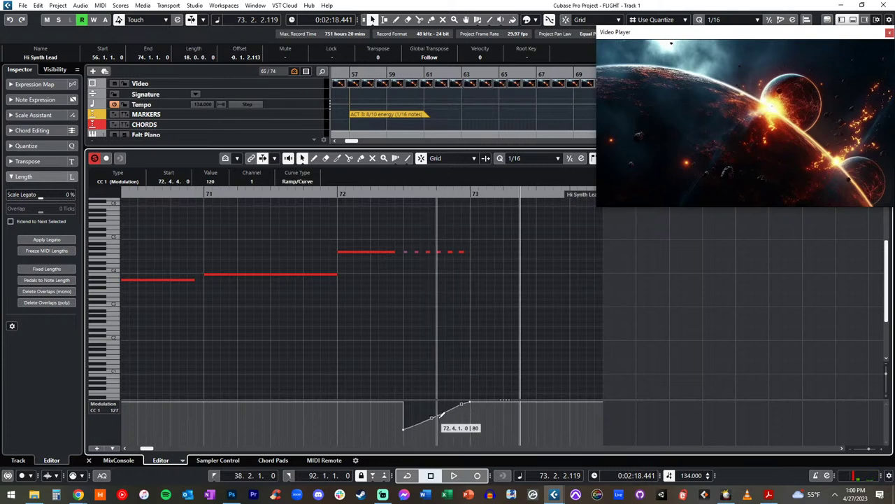
click(437, 418)
drag(440, 416, 440, 416)
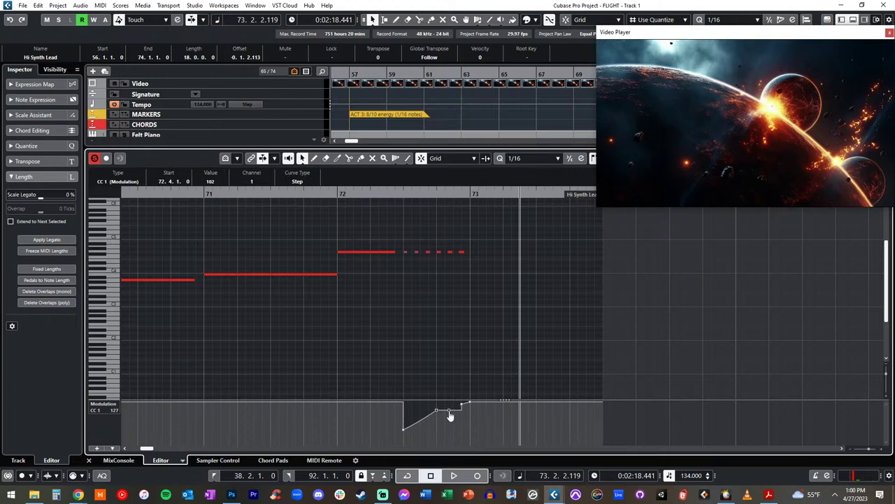
key(space)
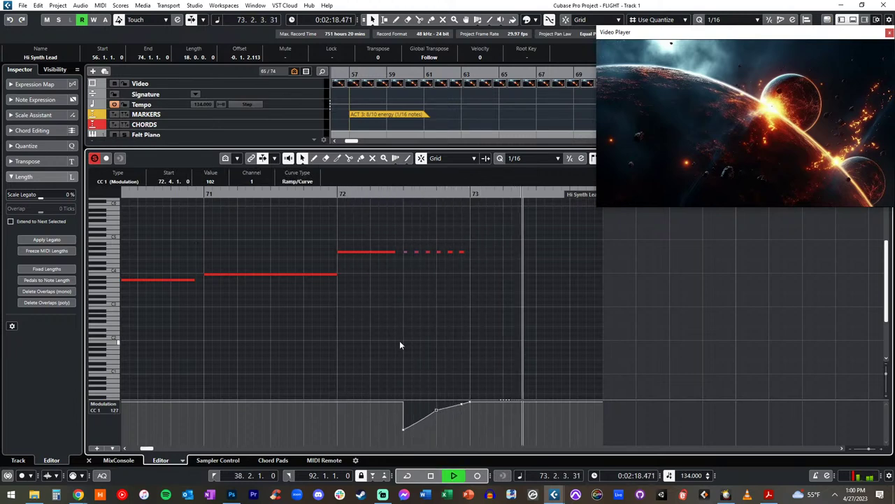
key(space)
Close the Key Editor and review the Hi Synth Lead in the arrangement from bar 57, with its track enlarged
key(ctrl+alt+e)
key(KP_Subtract)
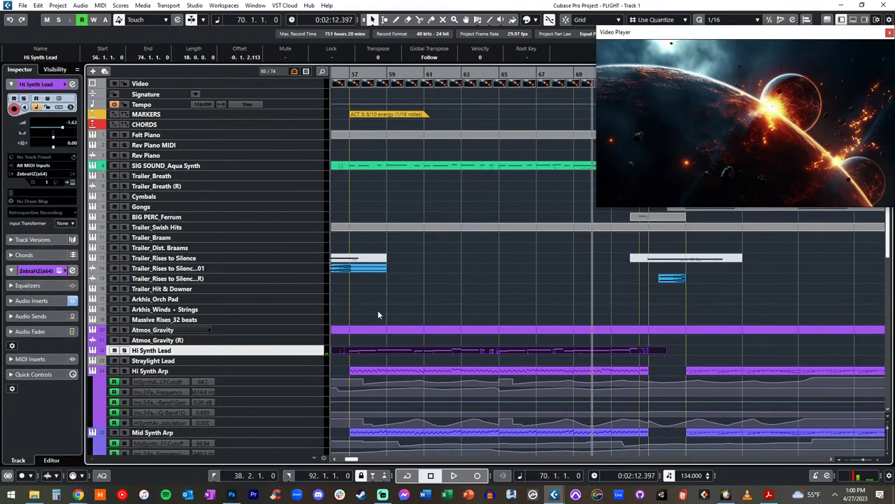
key(space)
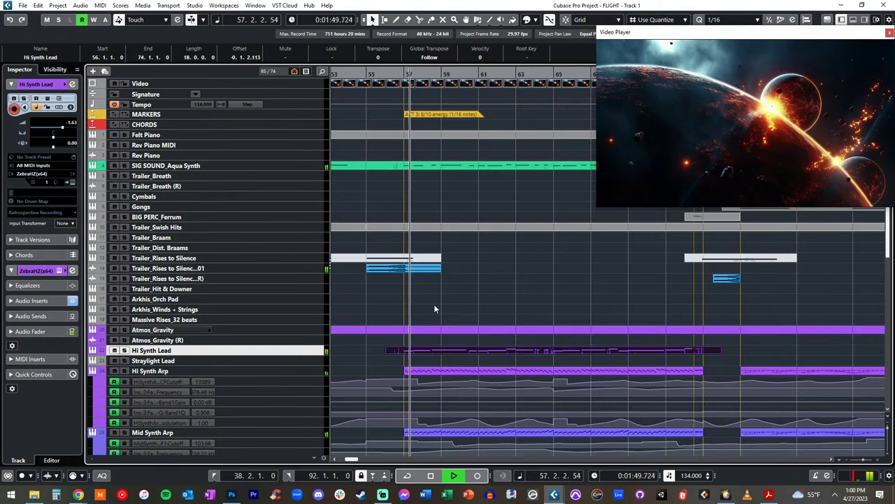
scroll(395, 262, down, 3)
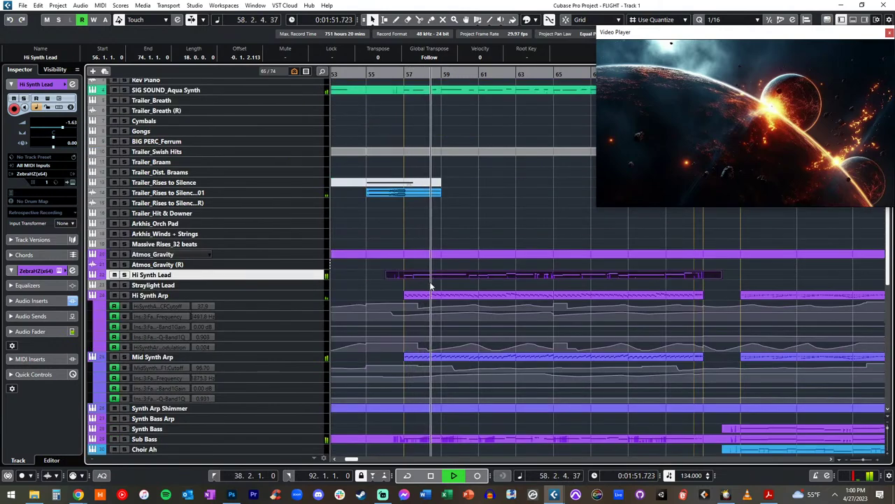
key(shift+h)
key(shift+h)
key(h)
key(h)
key(h)
key(h)
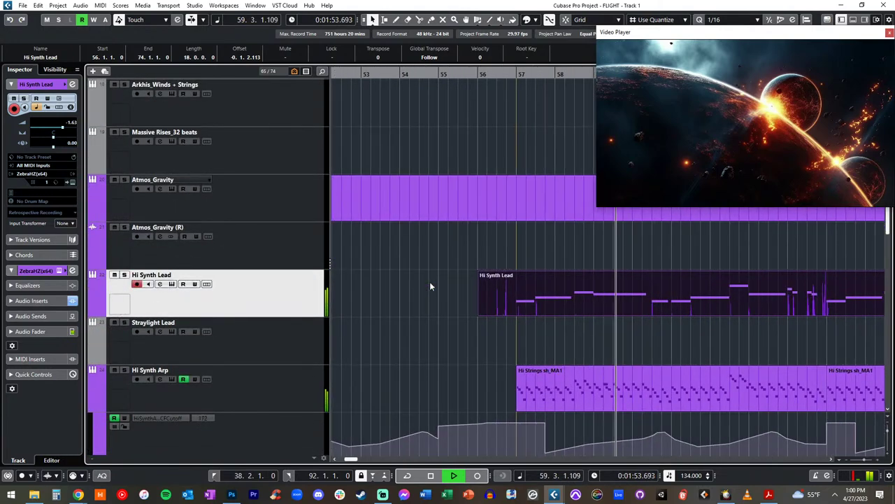
scroll(430, 283, right, 1)
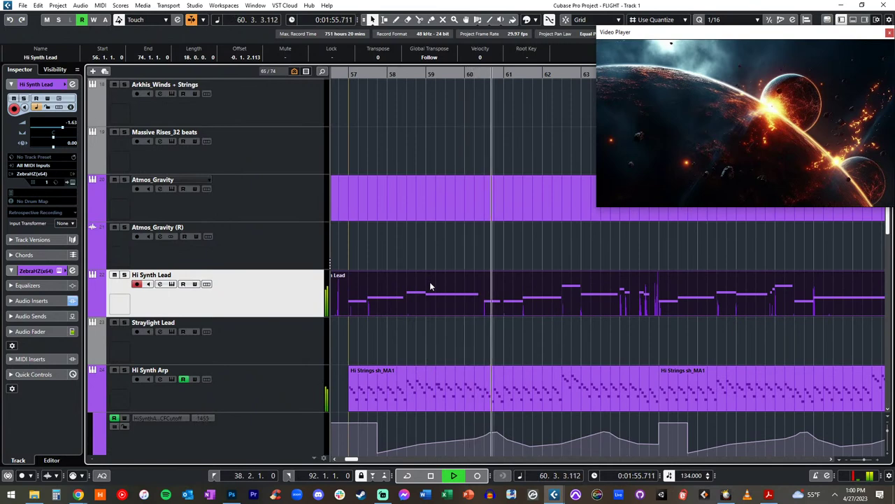
scroll(459, 282, right, 1)
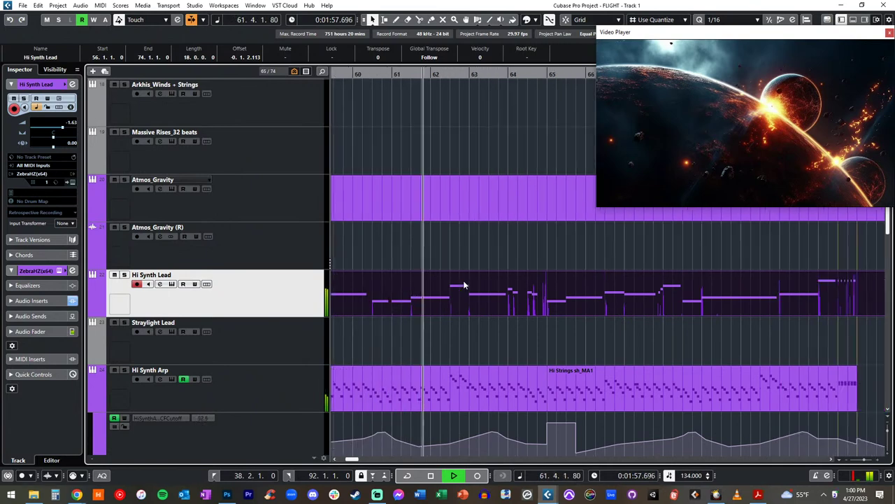
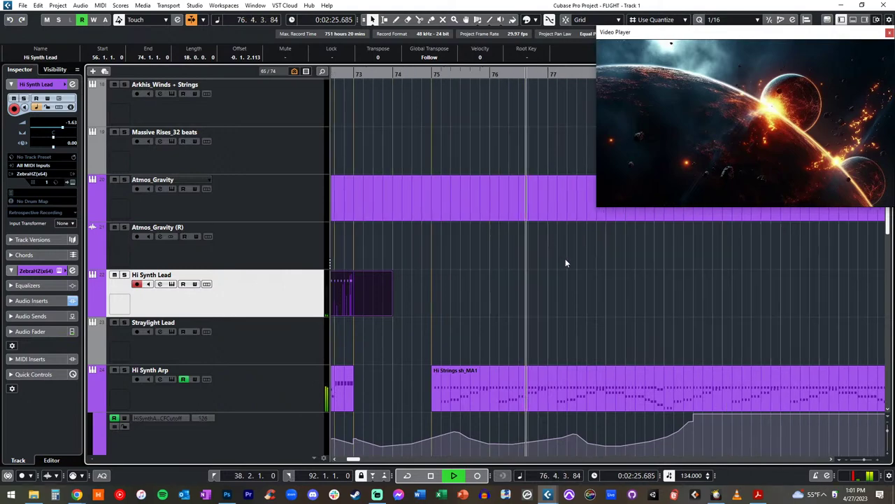
Examine the tracks after the end of the Hi Synth Lead around bars 76 to 79 during playback, and stop
scroll(566, 258, down, 2)
scroll(565, 263, down, 10)
scroll(565, 263, up, 13)
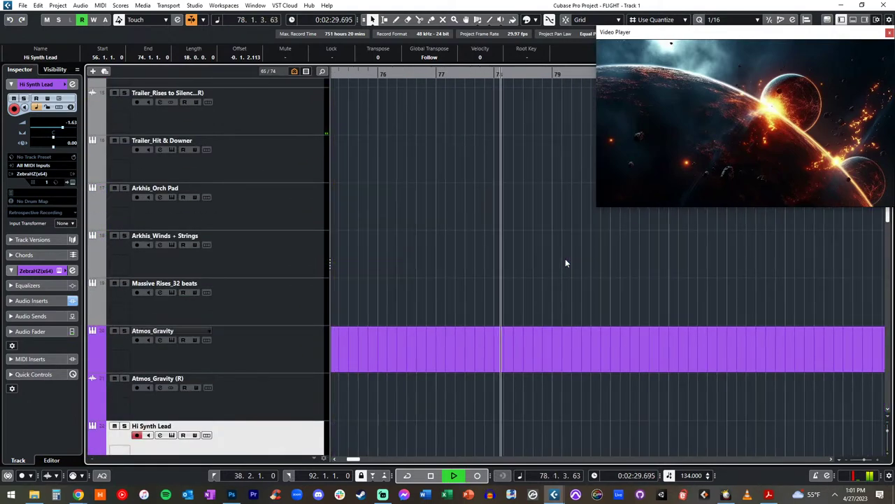
scroll(565, 263, down, 3)
scroll(565, 263, down, 3)
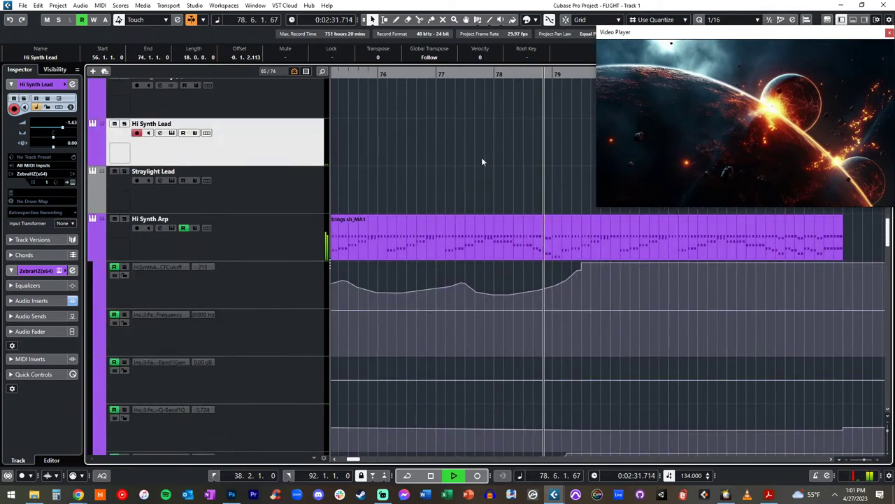
key(space)
scroll(423, 158, left, 3)
scroll(434, 157, right, 1)
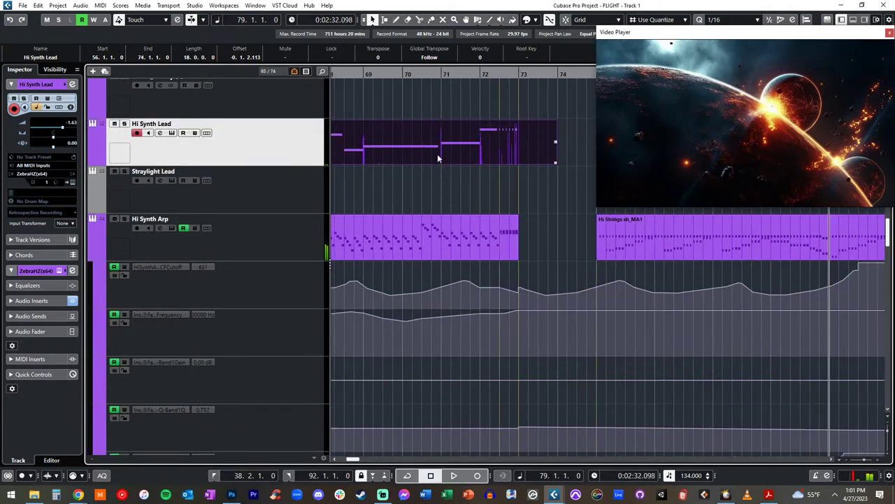
Rewind the playhead through the Hi Synth Lead section, briefly auditioning around bar 62, back to bar 54
key(KP_Subtract)
key(KP_Subtract)
key(space)
key(space)
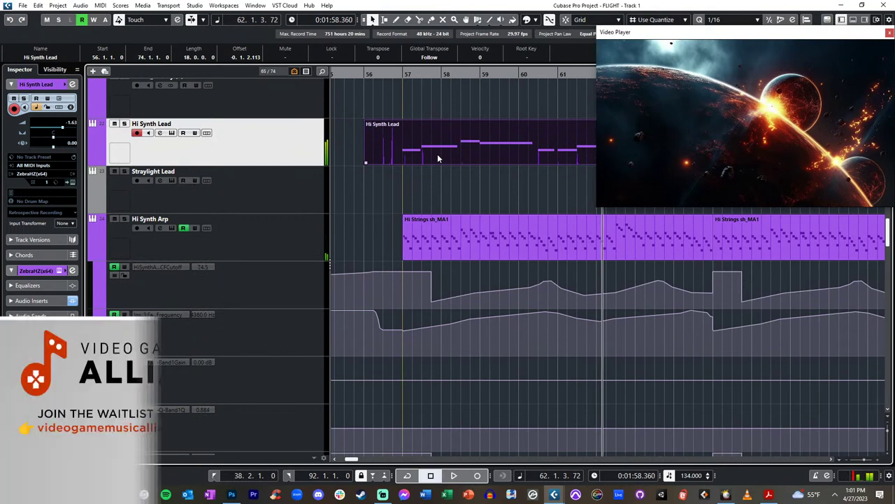
key(KP_Subtract)
key(KP_Subtract)
key(KP_Subtract)
key(KP_Subtract)
key(KP_Subtract)
key(KP_Subtract)
key(KP_Subtract)
key(KP_Subtract)
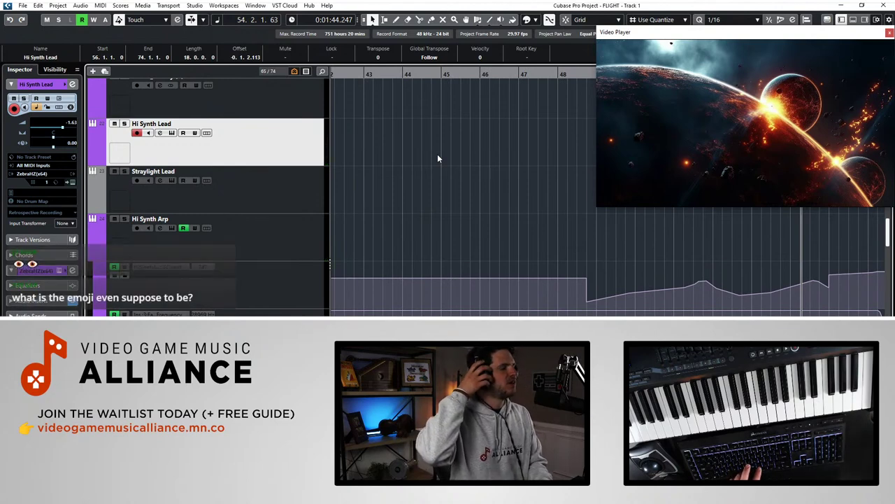
Make the track rows slightly shorter and keep the Hi Synth Lead track selected
key(shift+g)
key(shift+g)
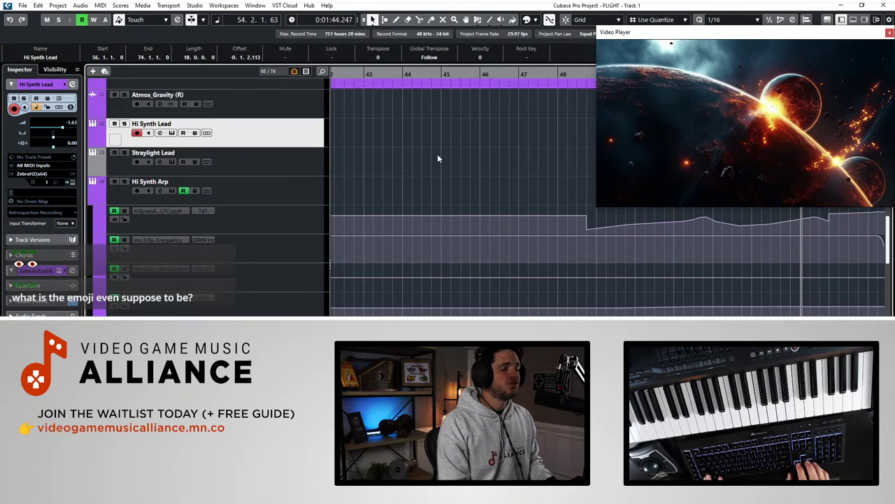
key(shift+h)
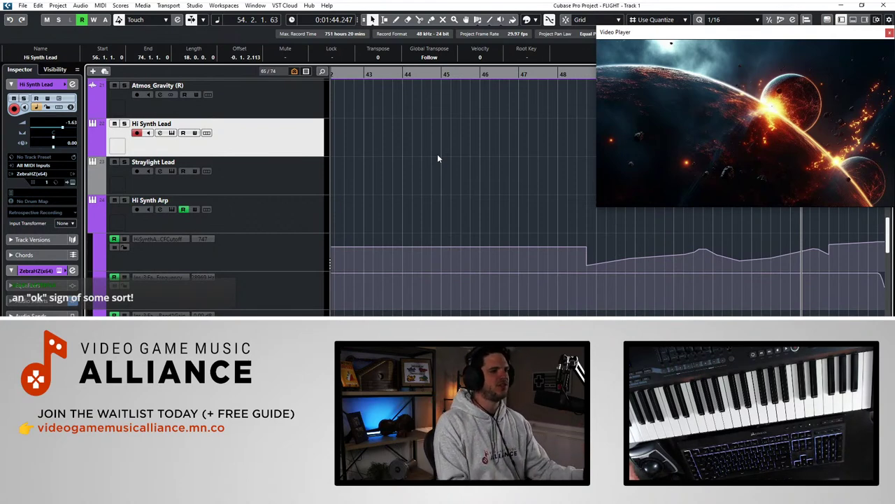
click(257, 170)
click(272, 144)
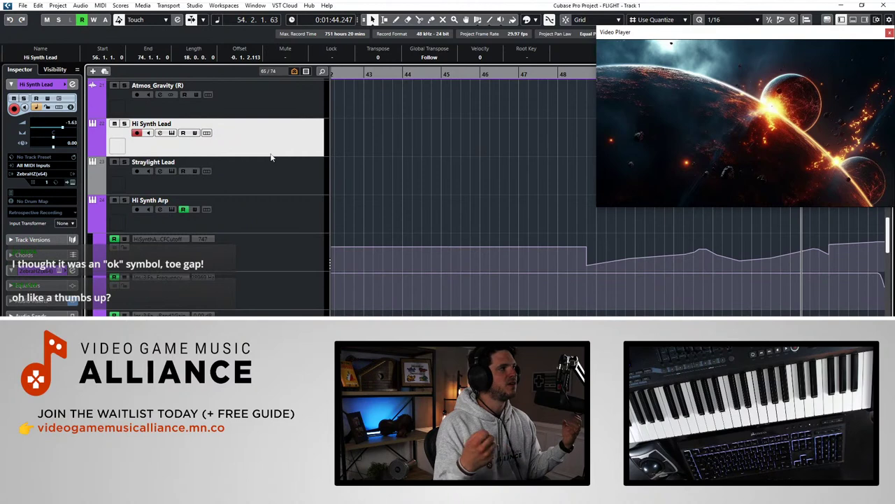
Move the playhead back to bar 36 and shrink the track rows to a compact height
key(KP_Subtract)
key(KP_Subtract)
key(KP_Subtract)
key(KP_Subtract)
key(KP_Subtract)
key(KP_Subtract)
key(KP_Subtract)
key(KP_Subtract)
key(KP_Subtract)
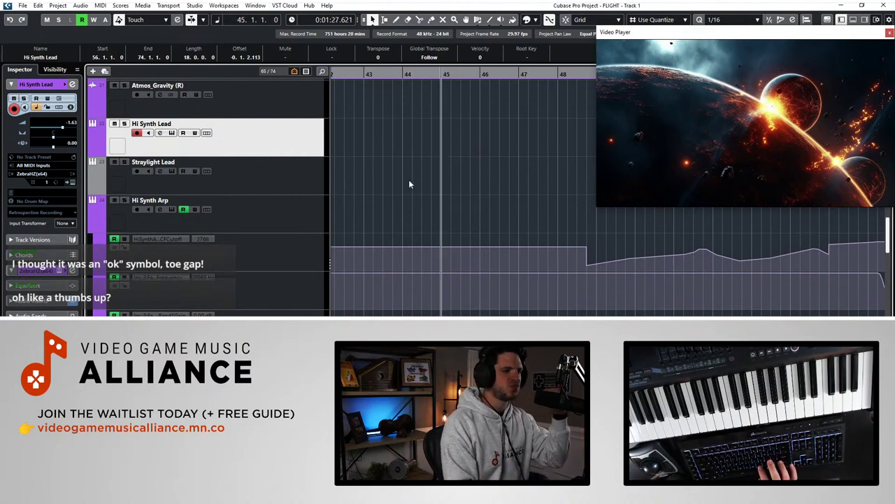
key(minus)
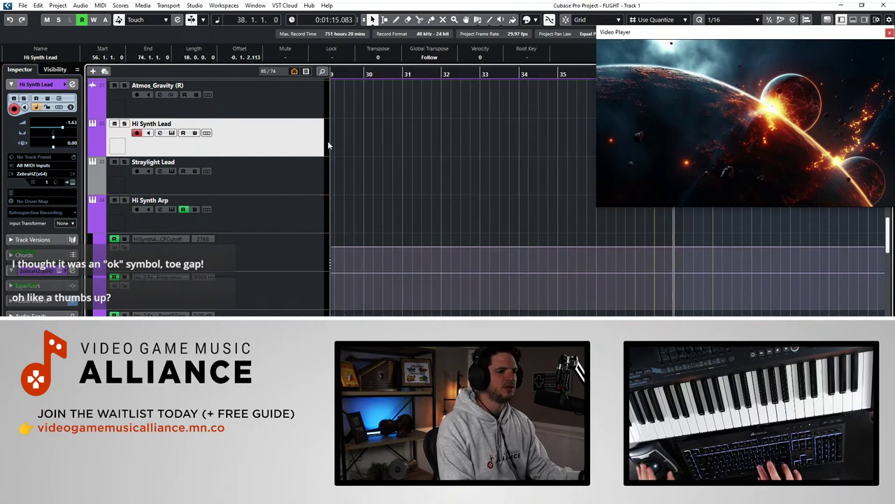
key(KP_Subtract)
key(KP_Subtract)
key(shift+g)
key(shift+g)
key(shift+g)
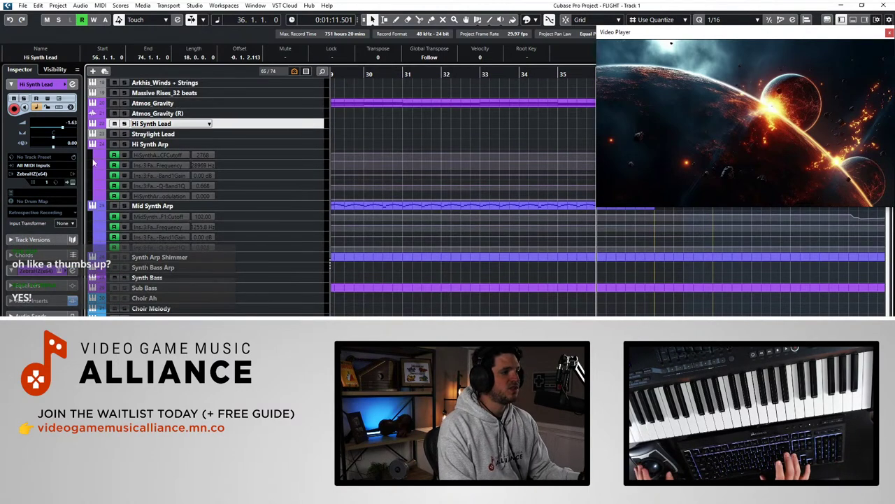
Open the Hi Synth Lead's ZebraHZ instrument to check its preset, and close it
click(71, 182)
drag(441, 98, 276, 23)
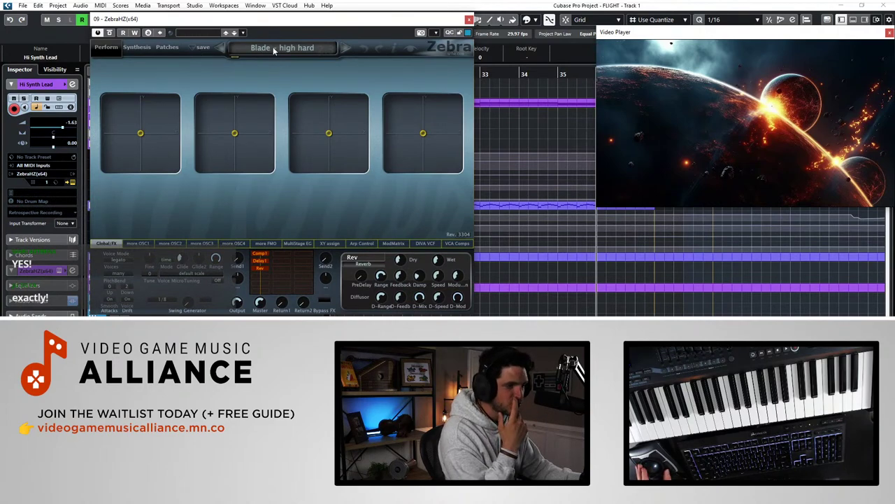
click(469, 20)
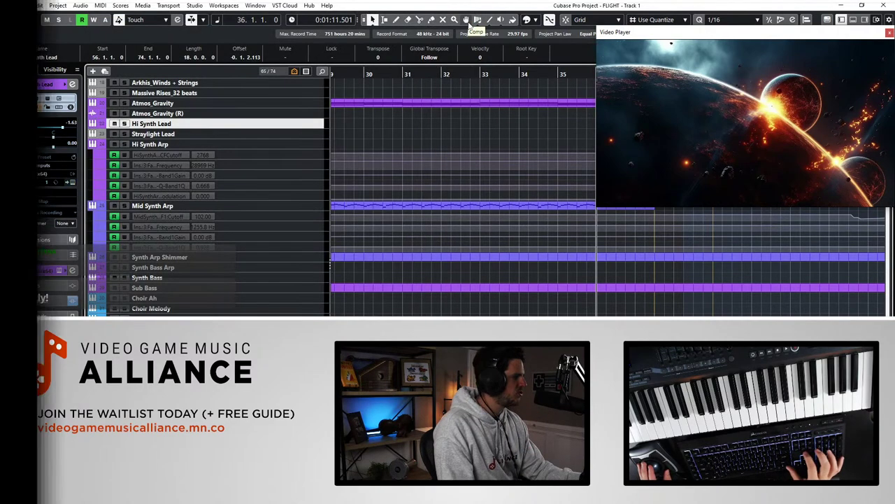
Open the MixConsole and inspect the RC-20 Retro Color insert on the Hi Synth Lead channel
key(F3)
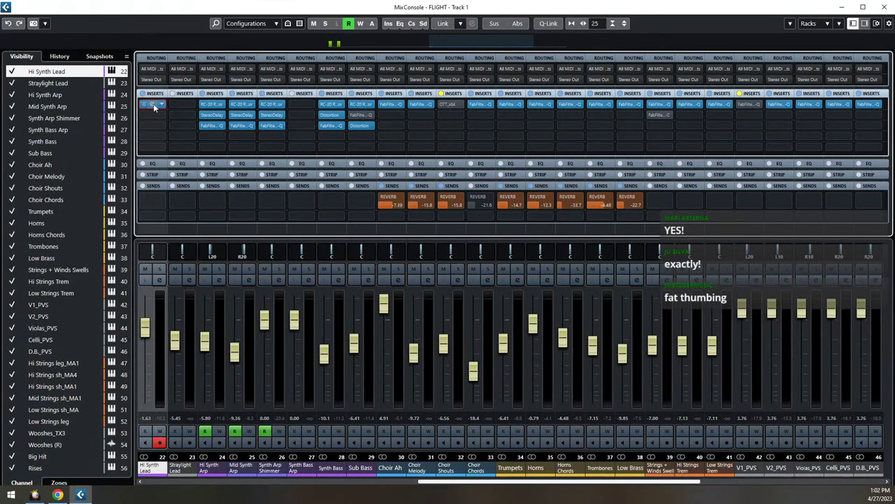
drag(569, 88, 331, 53)
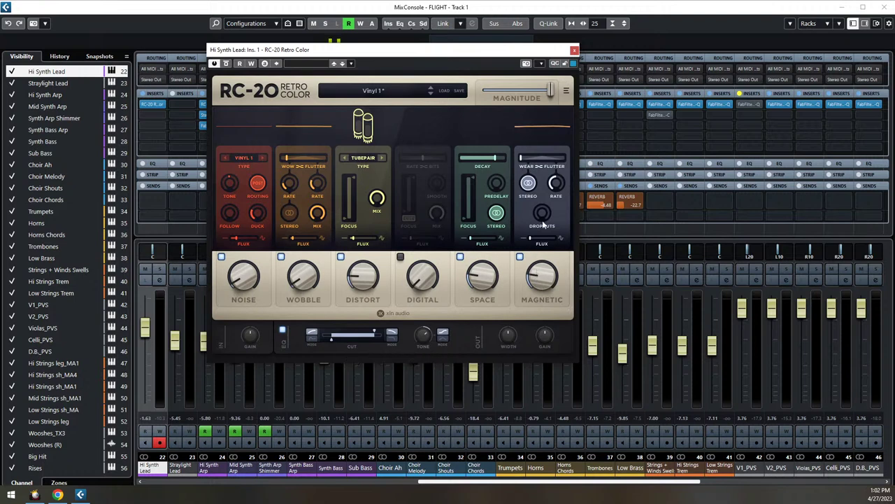
click(574, 50)
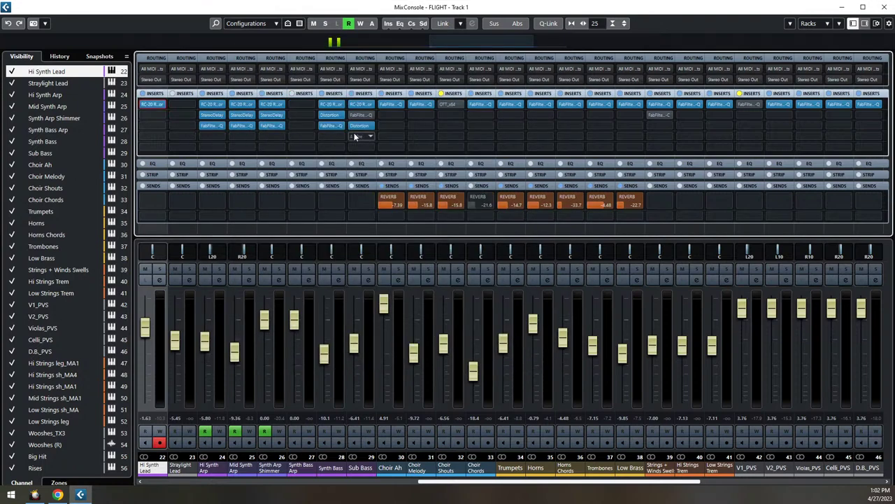
Solo the Hi Synth Lead, compare its sound with the RC-20 insert bypassed and active, and review the plug-in's settings
key(s)
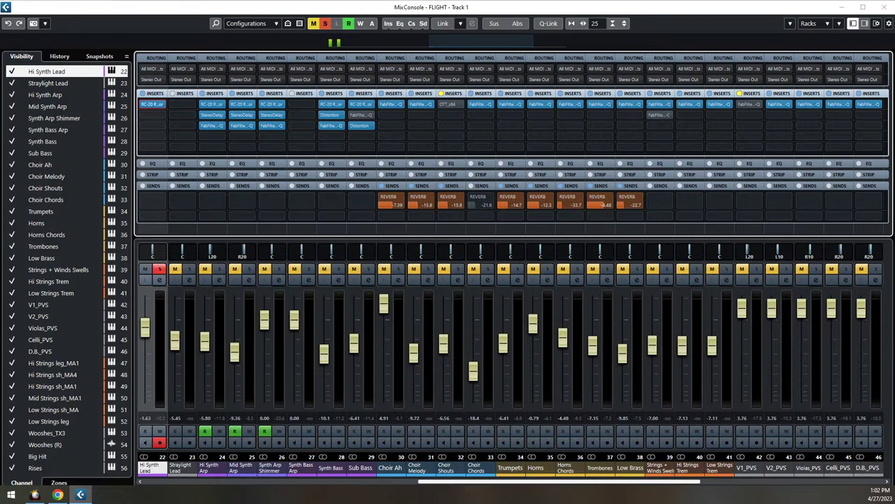
click(140, 105)
click(142, 104)
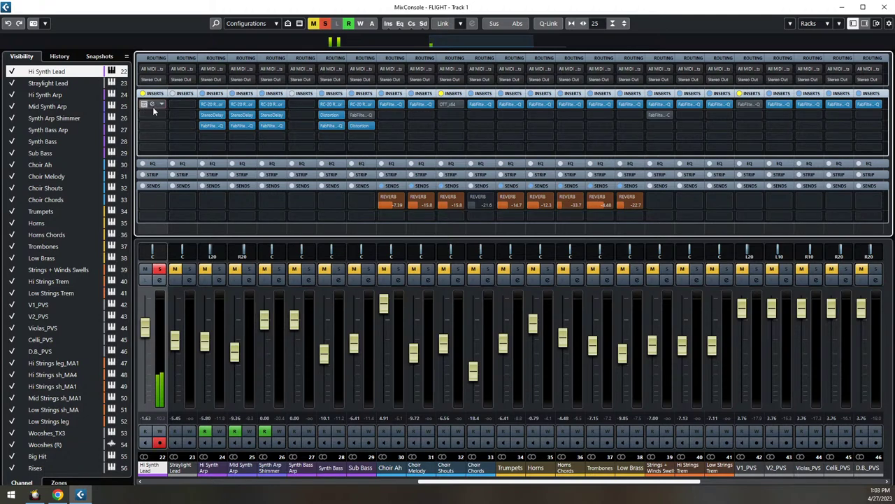
click(155, 105)
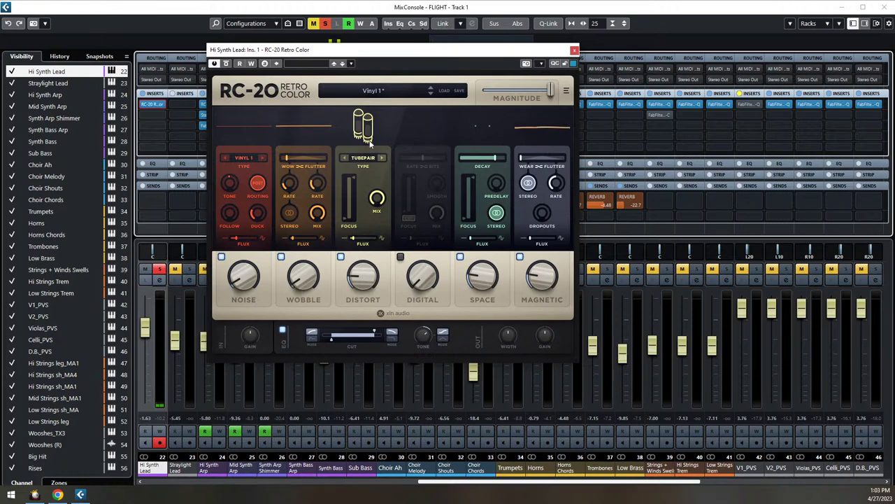
click(574, 50)
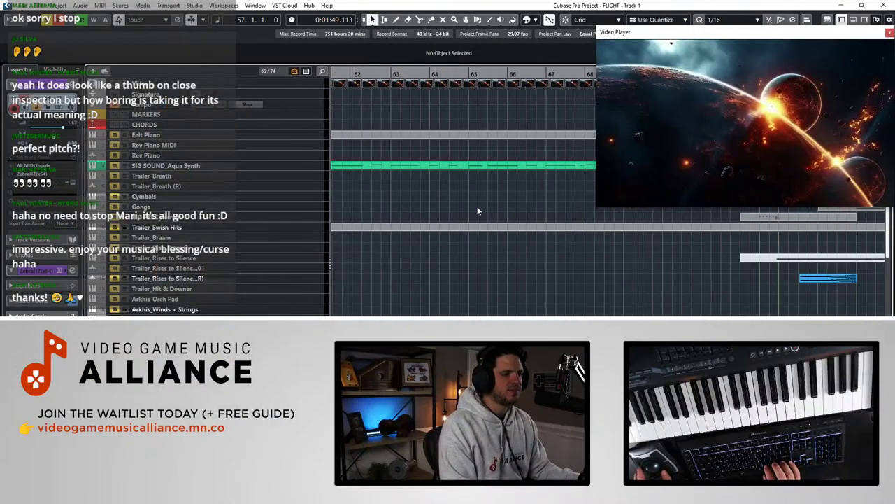
Place the playhead at bar 75, the start of ACT 4, and bring the synth, choir and brass tracks into view
scroll(382, 262, right, 3)
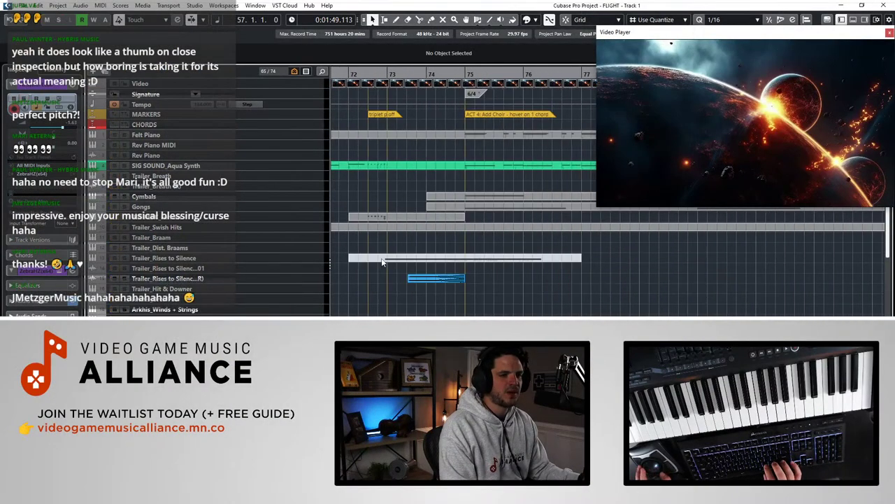
scroll(382, 260, right, 4)
scroll(382, 257, left, 4)
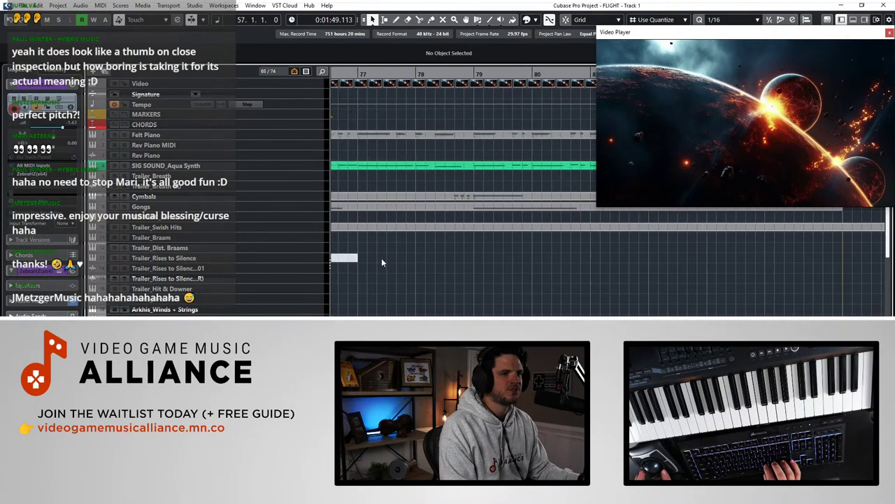
click(380, 72)
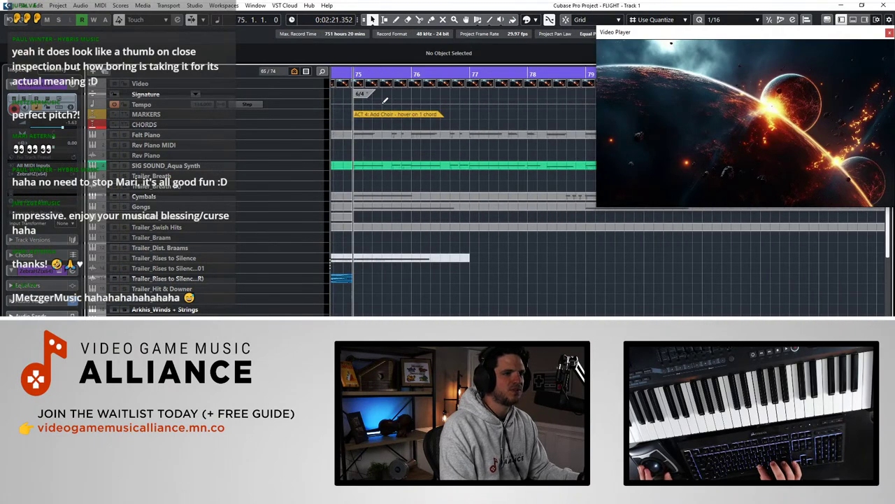
scroll(363, 127, down, 10)
scroll(386, 188, up, 2)
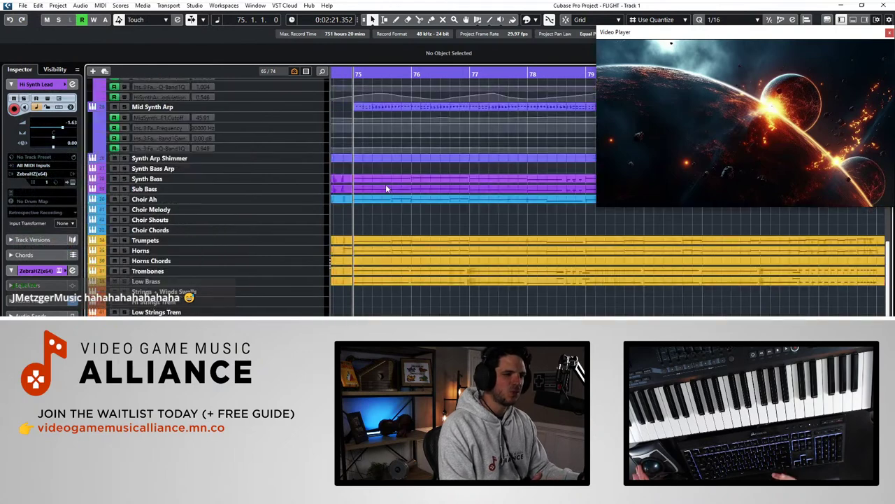
Select and solo the Synth Bass Arp track and audition it from bar 75
click(255, 251)
click(245, 260)
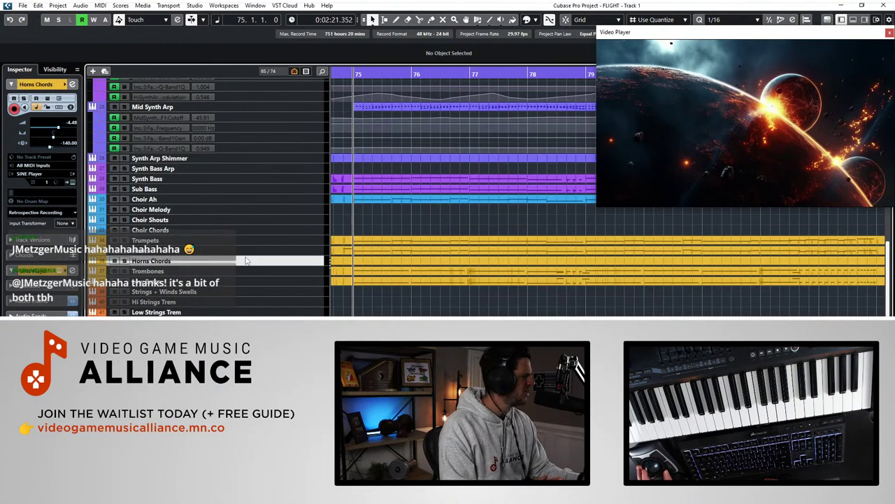
click(269, 187)
click(255, 169)
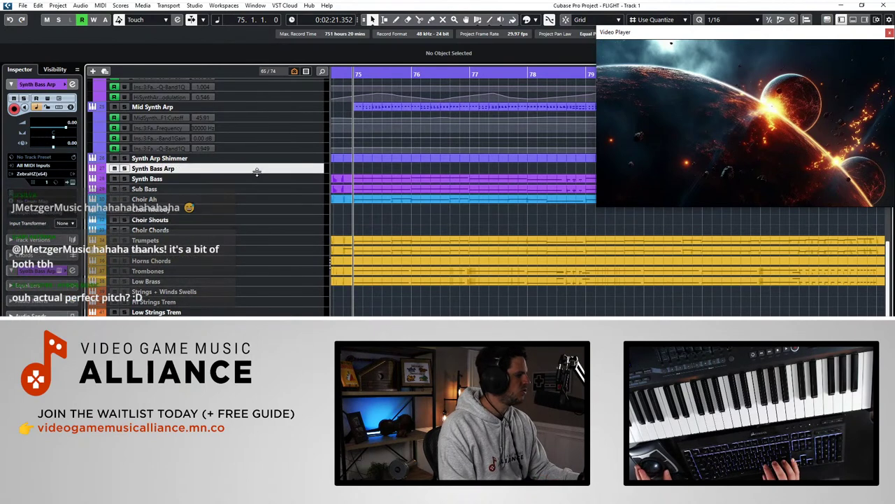
click(123, 168)
key(space)
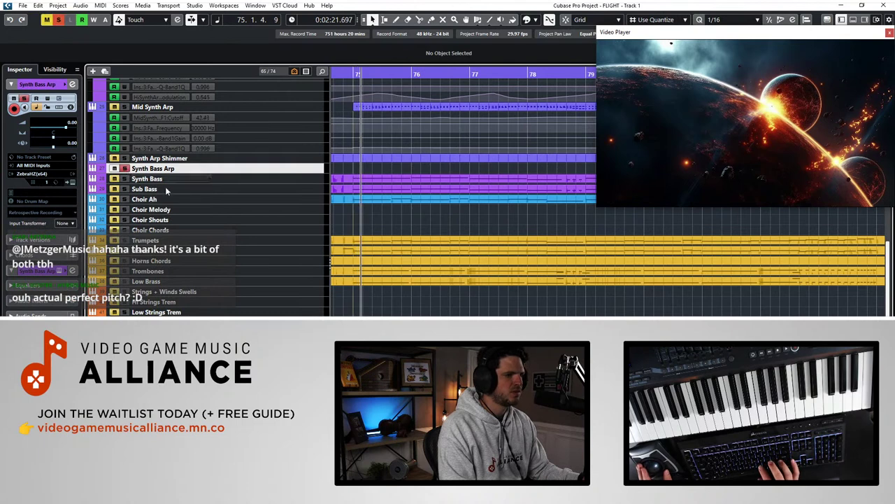
key(space)
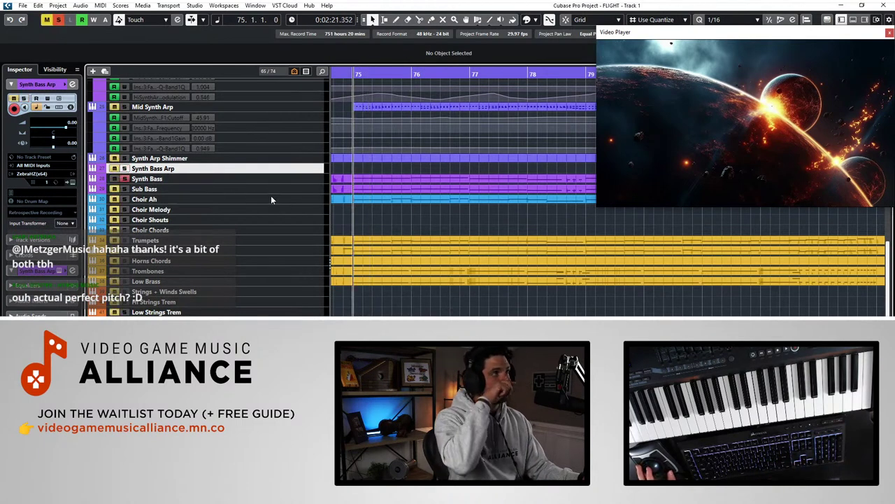
Solo the Synth Bass in place of the Synth Bass Arp, play it from bar 75 and select its track
scroll(271, 195, down, 3)
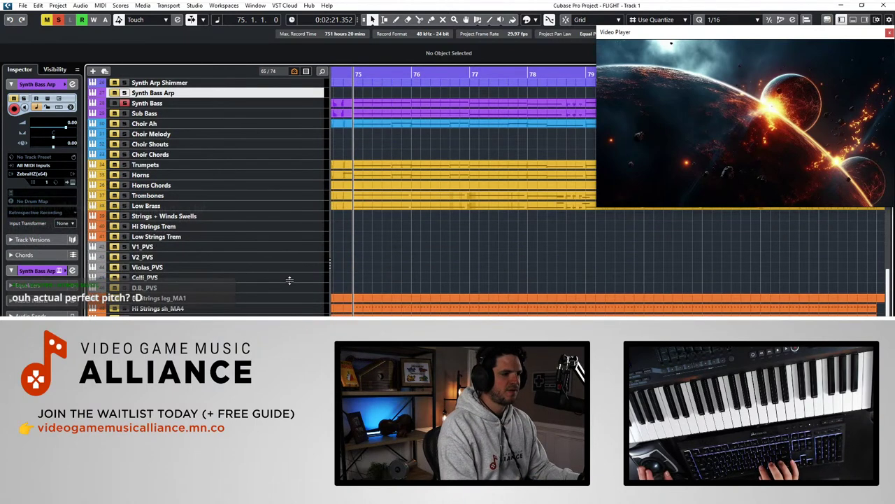
scroll(290, 279, up, 3)
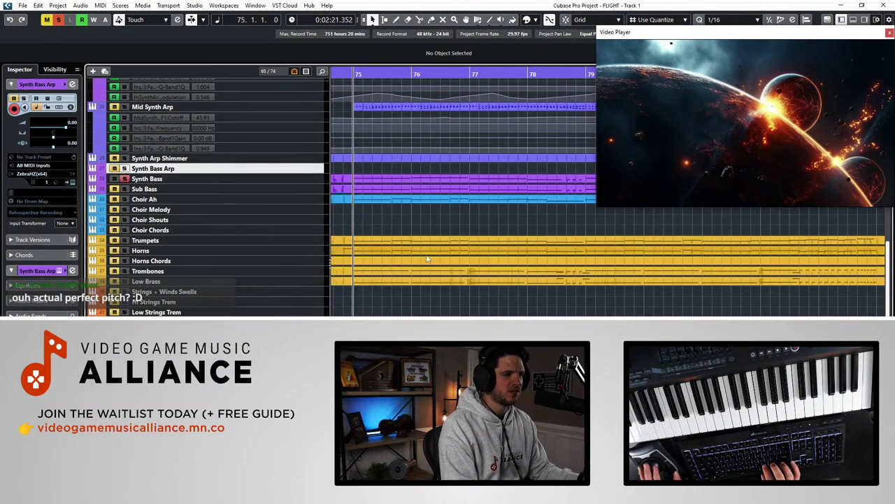
key(space)
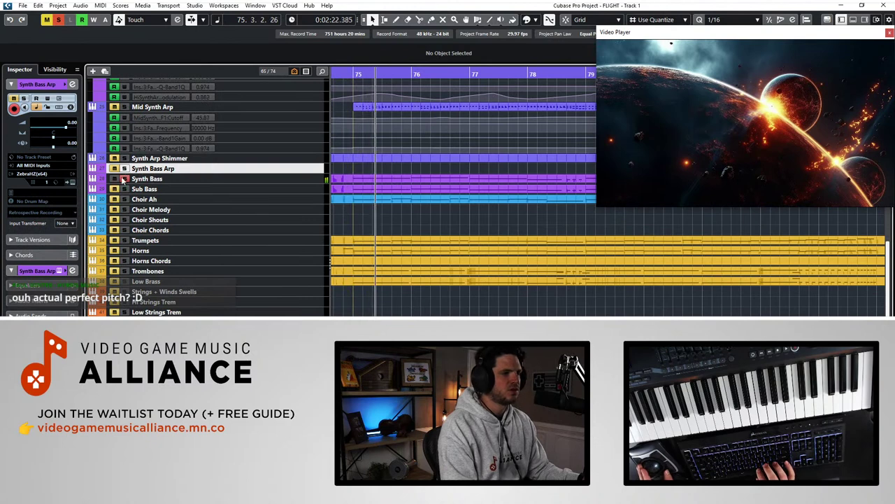
click(168, 179)
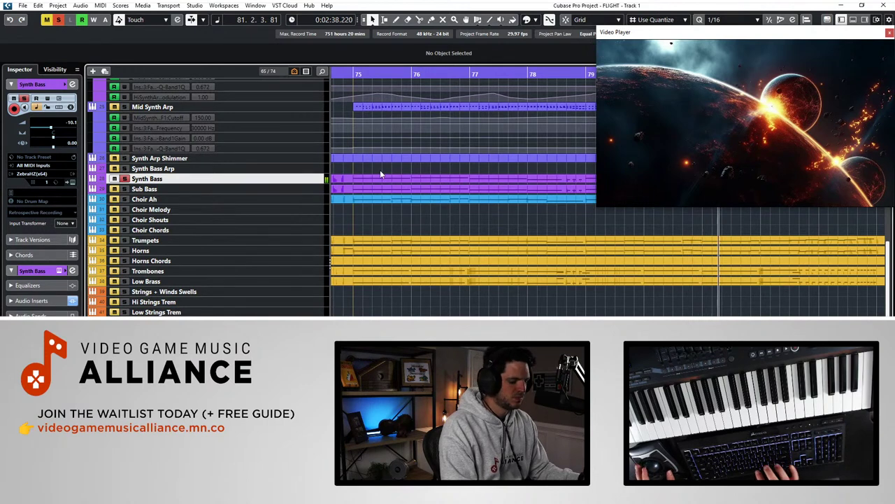
Return the playhead to bar 75, switch the solo from the Synth Bass to the Sub Bass, and select the Sub Bass track
key(KP_Subtract)
key(KP_Subtract)
key(KP_Subtract)
key(KP_Subtract)
key(KP_Subtract)
key(KP_Subtract)
key(KP_Subtract)
key(KP_Subtract)
key(KP_Subtract)
key(KP_Subtract)
key(KP_Subtract)
key(KP_Subtract)
key(KP_Add)
key(KP_Add)
key(KP_Add)
key(KP_Add)
key(KP_Add)
key(KP_Add)
key(KP_Add)
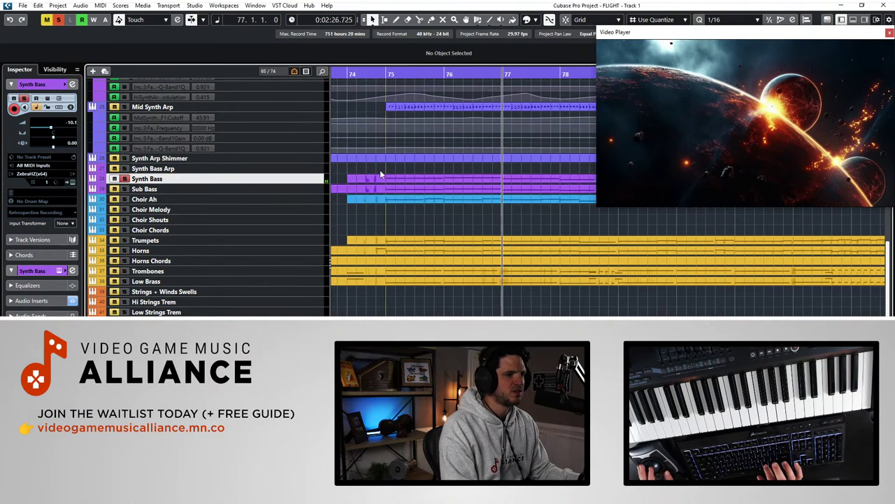
key(KP_Subtract)
key(KP_Subtract)
key(KP_Subtract)
key(KP_Add)
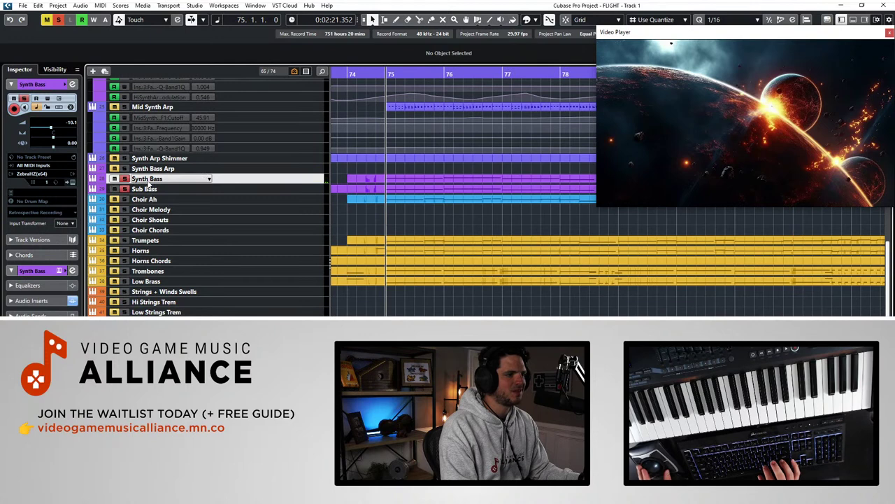
click(134, 189)
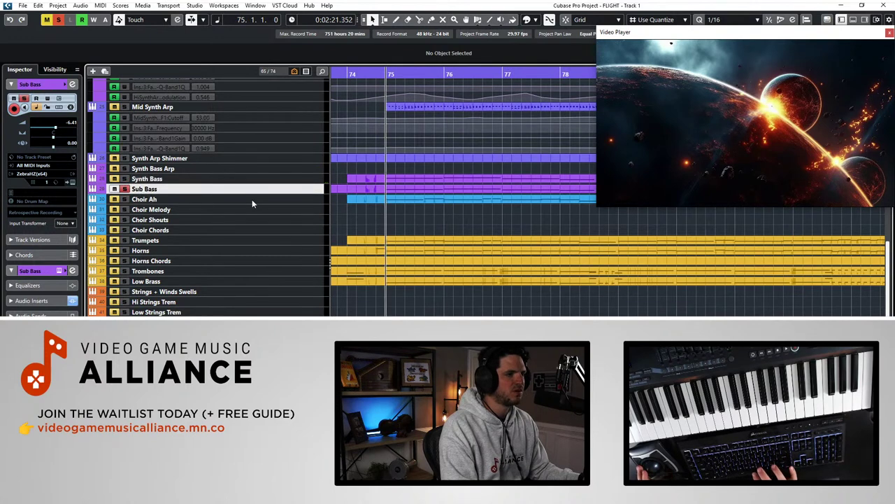
Play the soloed Sub Bass from bar 75 and inspect its Distortion insert in the MixConsole while it plays
key(space)
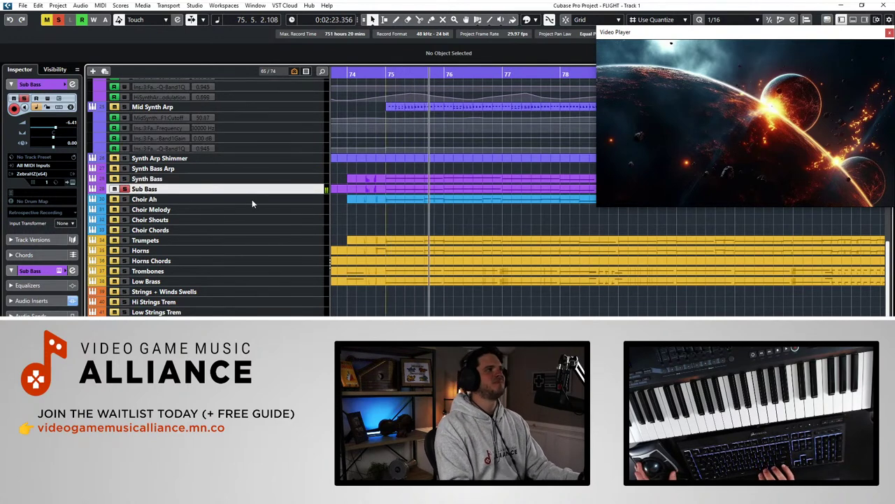
key(F3)
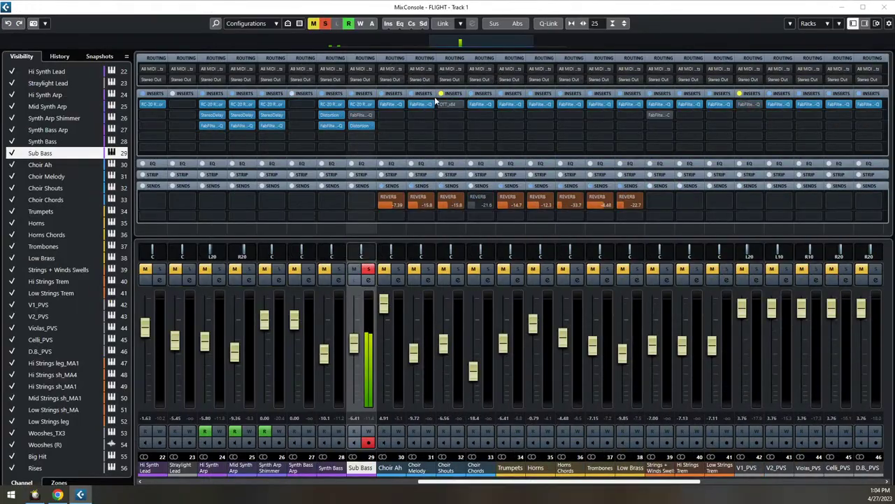
click(361, 125)
drag(494, 98, 391, 59)
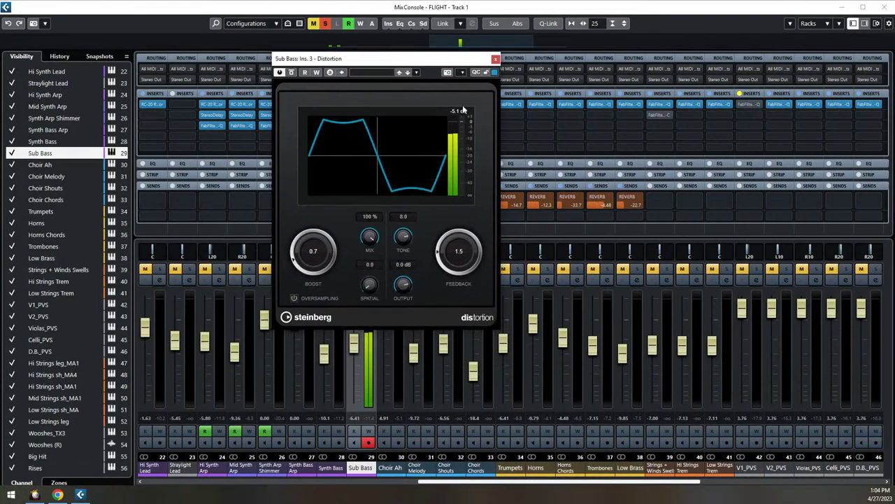
click(495, 59)
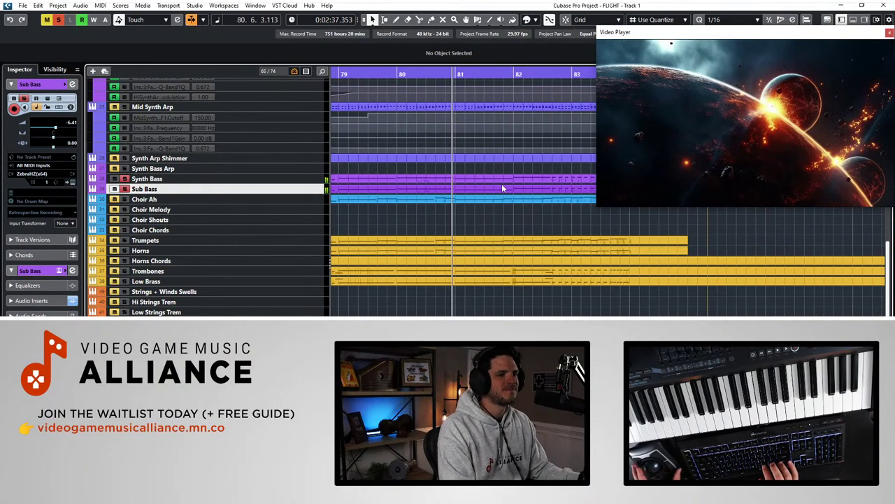
Return the playhead to bar 75 and audition Low Brass and Trombones soloed together with the Synth Bass and Sub Bass
key(space)
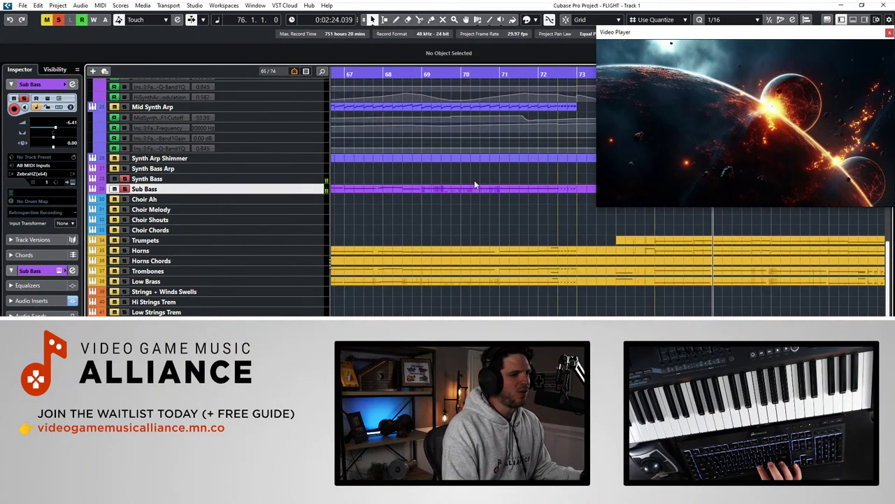
scroll(474, 183, right, 1)
key(KP_Add)
key(KP_Add)
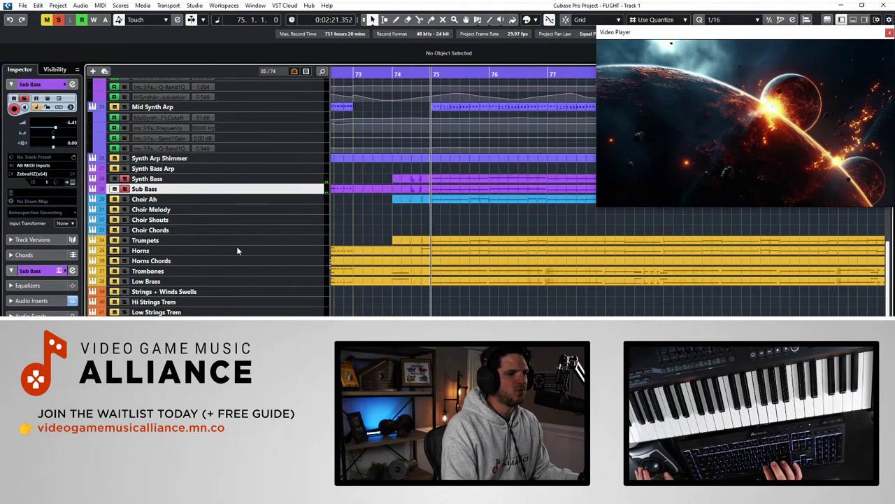
click(124, 281)
key(space)
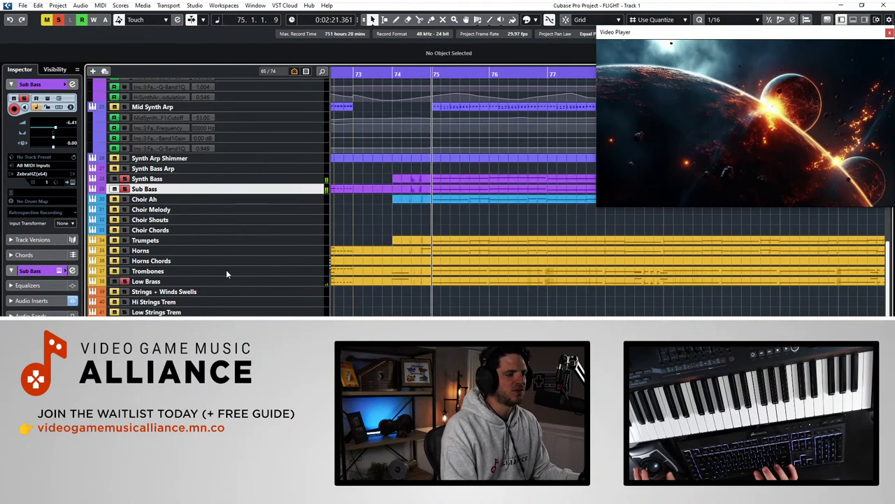
click(125, 270)
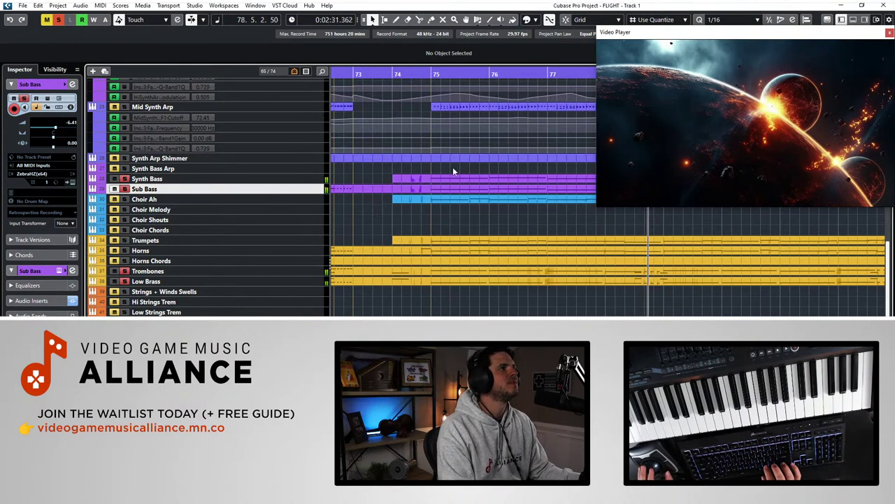
scroll(474, 204, right, 2)
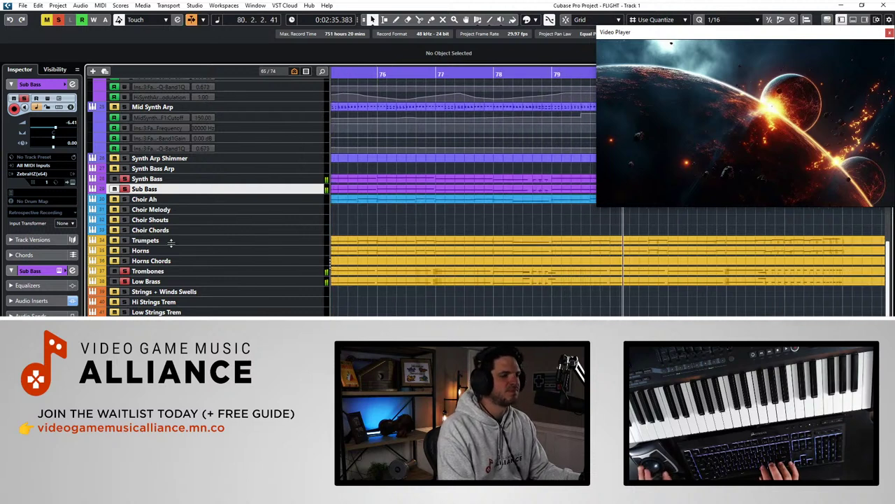
scroll(393, 217, right, 3)
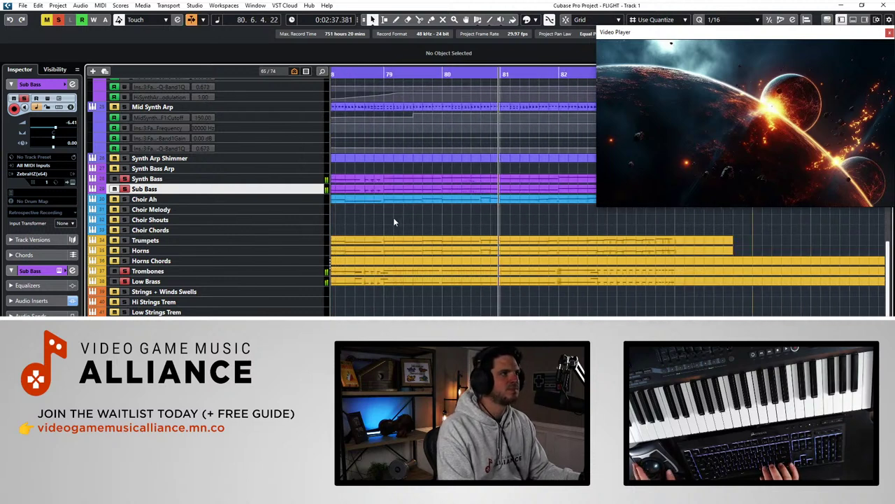
scroll(393, 222, down, 4)
scroll(418, 185, right, 2)
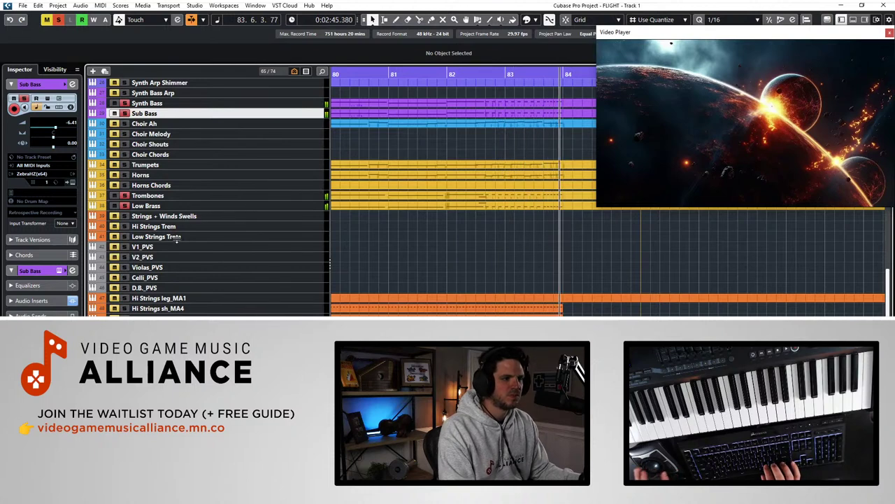
Stop playback and set the track delay of both the Trombones and Low Brass tracks to -50
click(200, 197)
click(172, 206)
key(space)
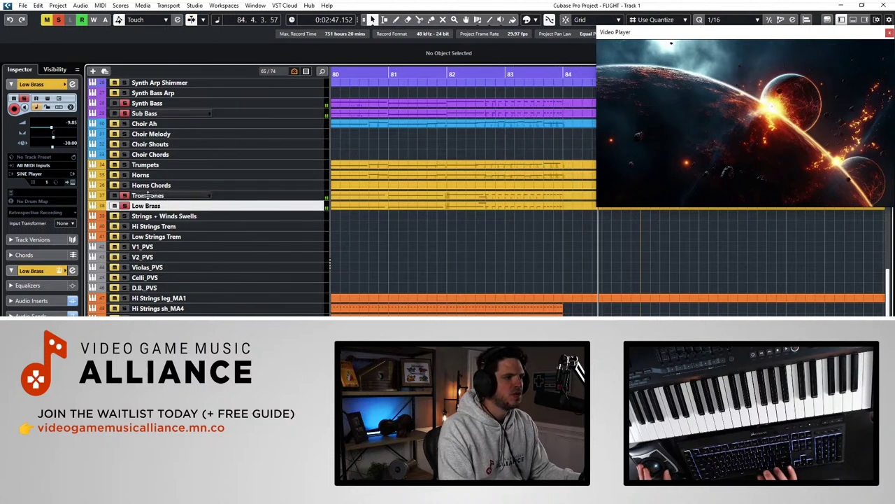
click(147, 196)
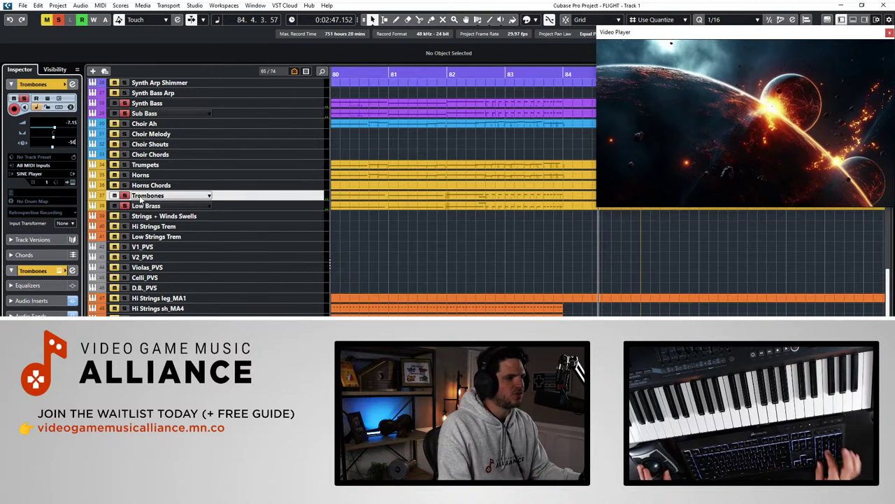
key(Down)
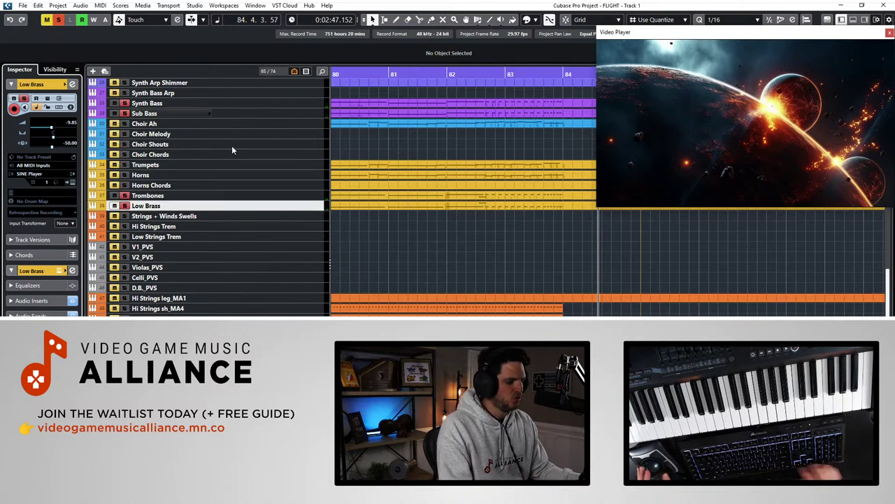
Move the playhead back to bar 75 and replay the soloed bass and low brass layers
key(space)
key(KP_Subtract)
key(KP_Subtract)
key(KP_Subtract)
key(KP_Subtract)
key(KP_Subtract)
key(KP_Subtract)
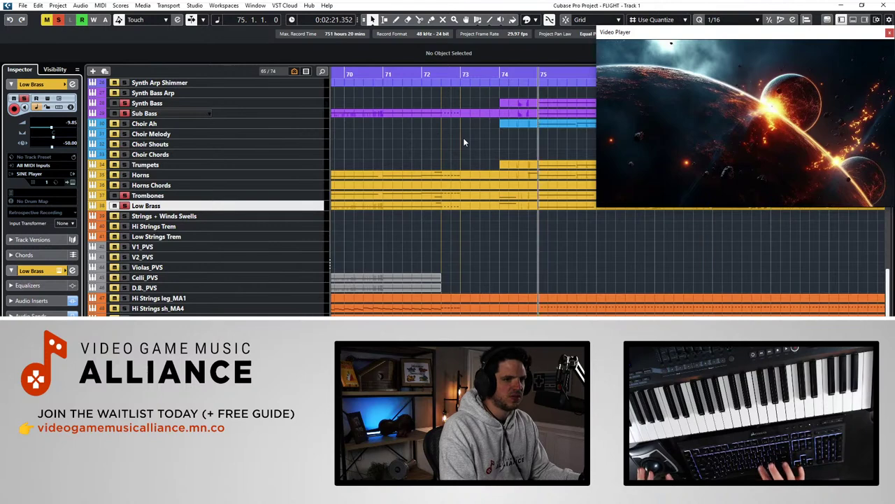
key(KP_Add)
key(space)
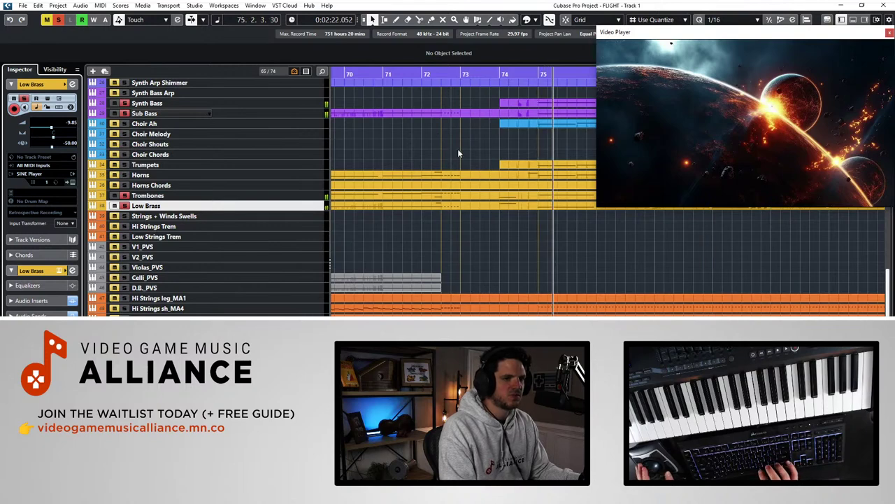
Place the playhead at bar 82 and audition the rhythmic ending of the soloed bass and low brass layers
scroll(537, 197, right, 2)
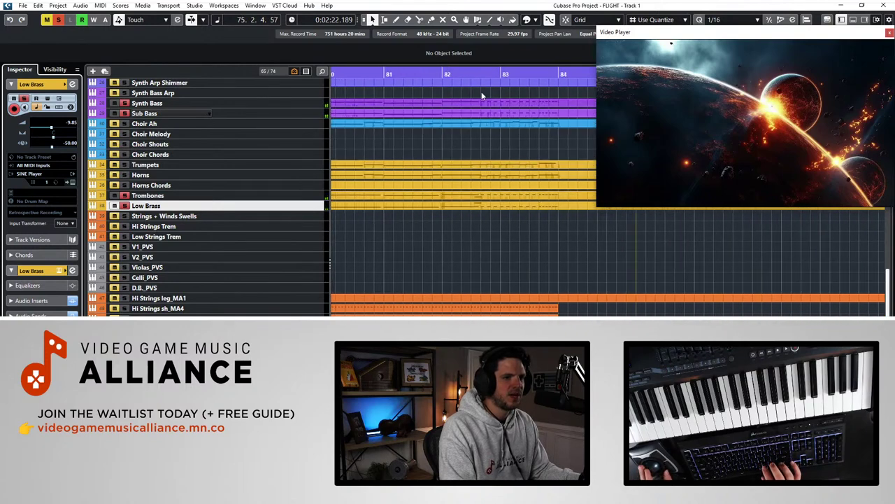
drag(486, 75, 486, 92)
key(KP_Subtract)
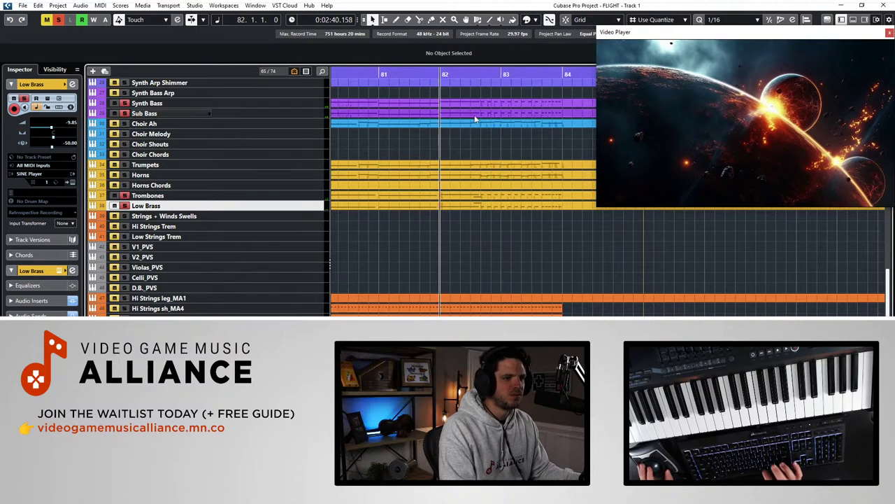
key(space)
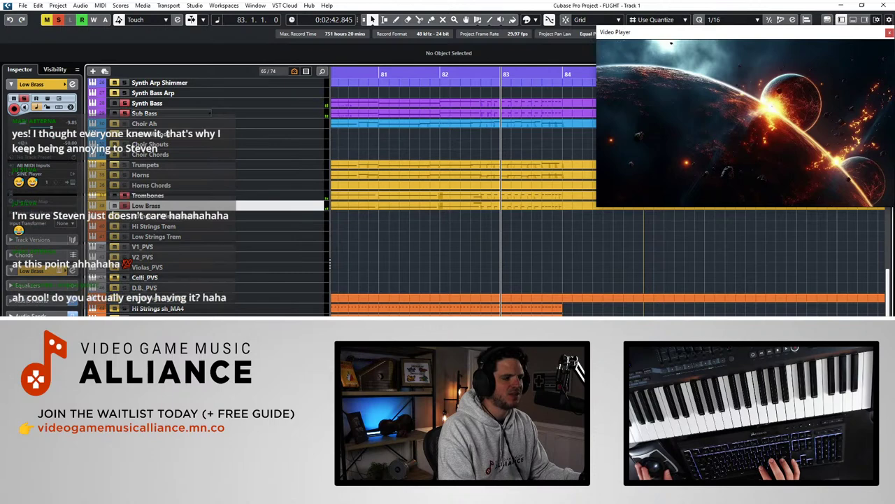
key(space)
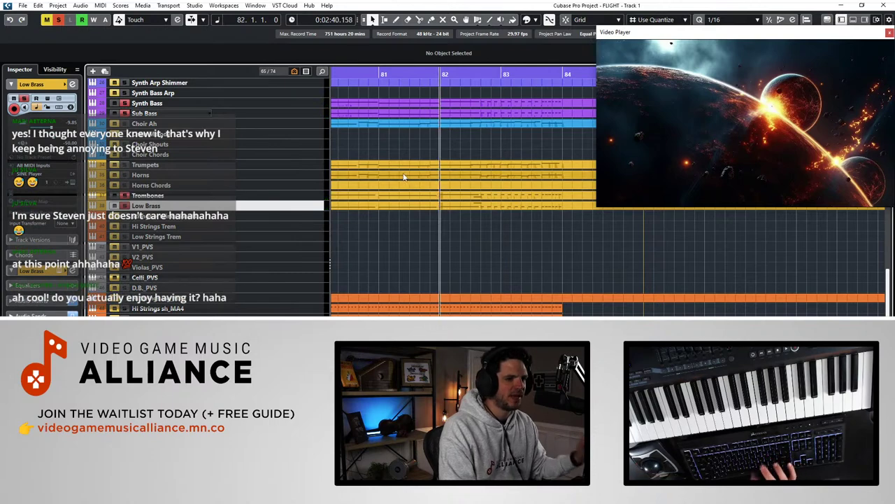
key(space)
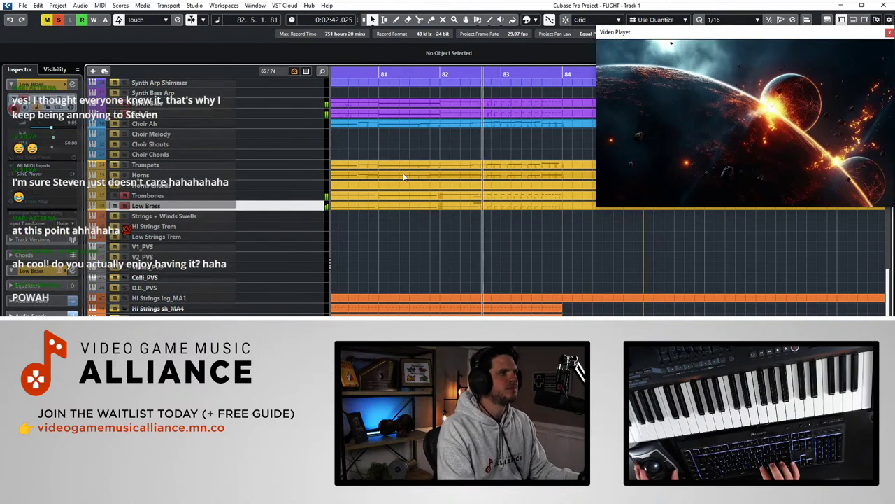
Deactivate all track solos and move the playhead back to bar 75
click(59, 19)
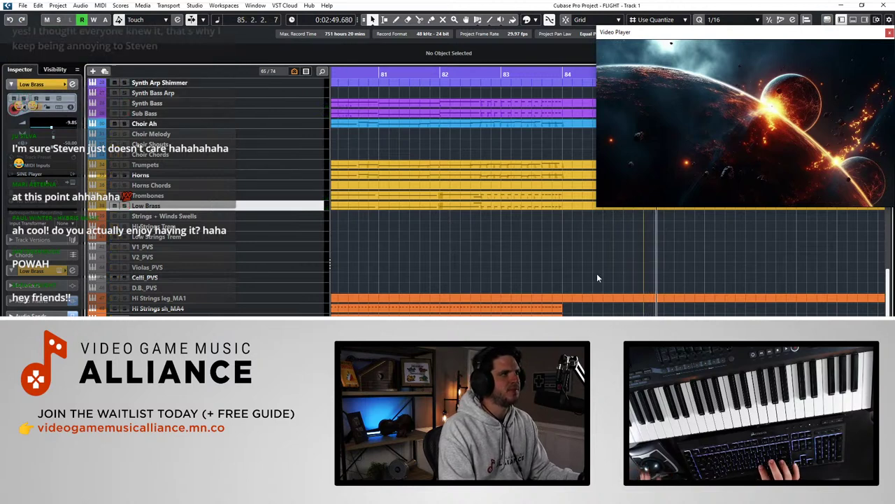
key(KP_Subtract)
key(KP_Subtract)
key(KP_Subtract)
key(KP_Subtract)
key(KP_Subtract)
key(KP_Subtract)
key(KP_Subtract)
key(KP_Subtract)
key(KP_Subtract)
key(KP_Subtract)
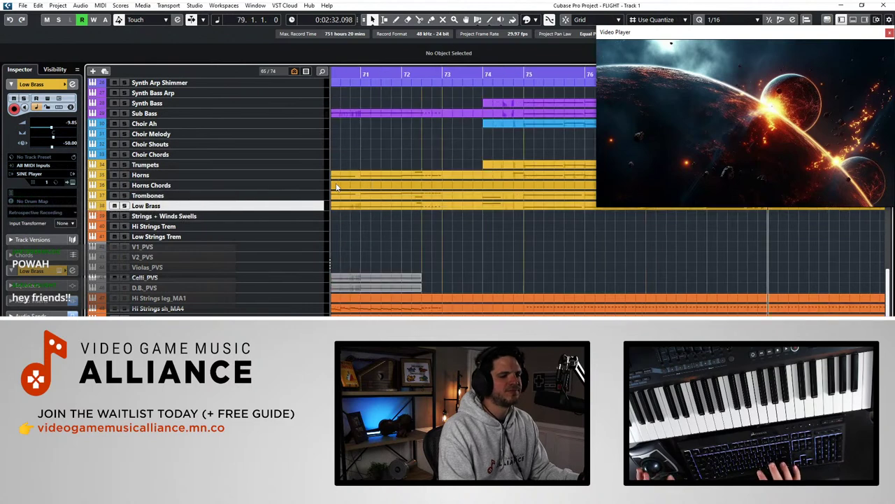
key(KP_Subtract)
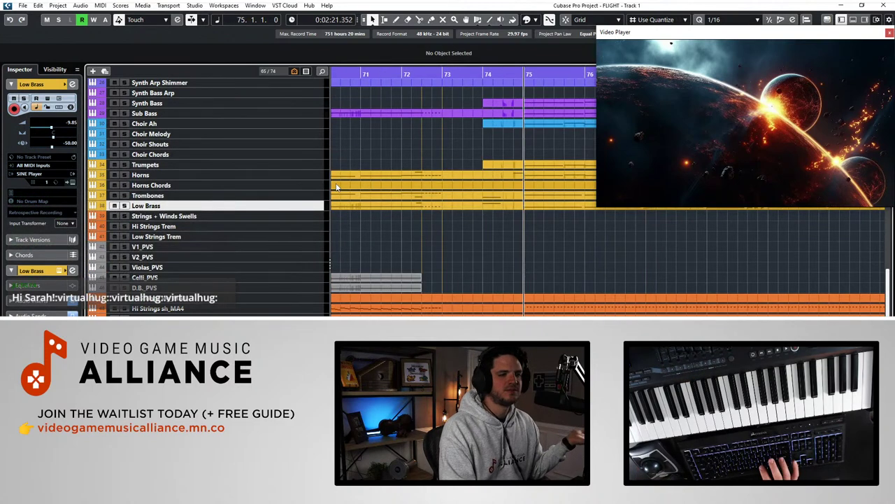
Move the playhead back to bar 72 and play the full mix through the transition into ACT 4
key(b)
key(b)
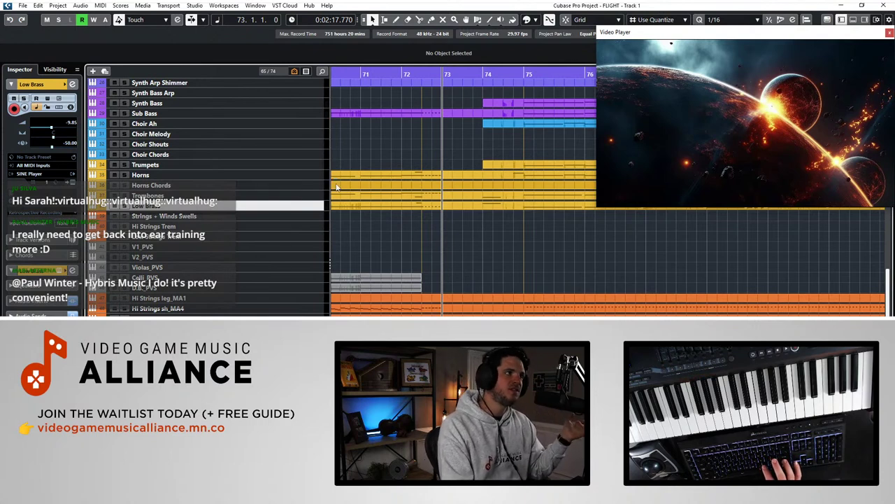
key(KP_Subtract)
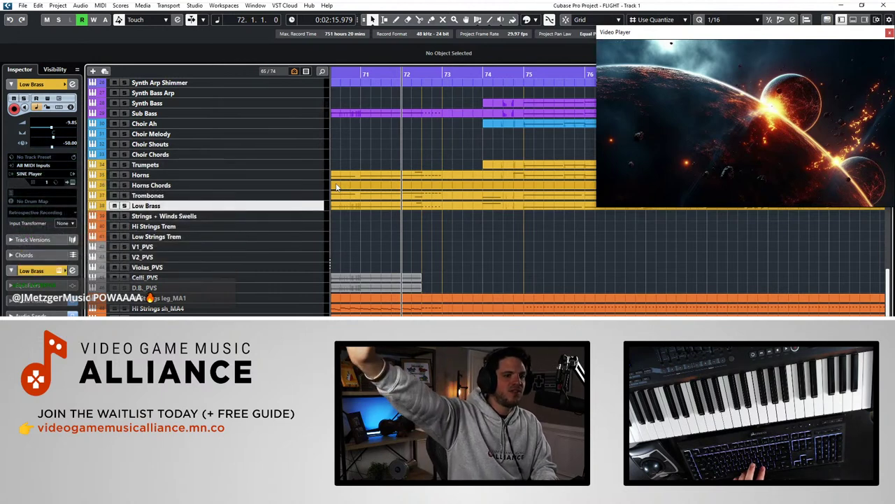
key(space)
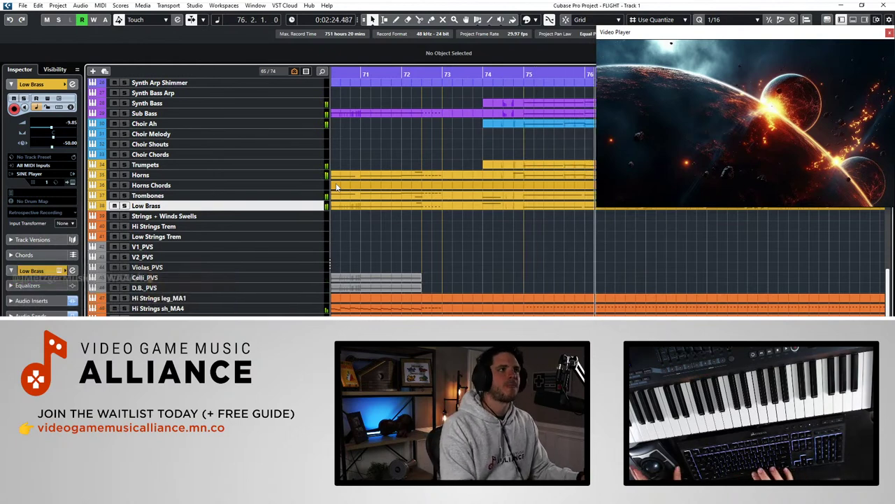
key(space)
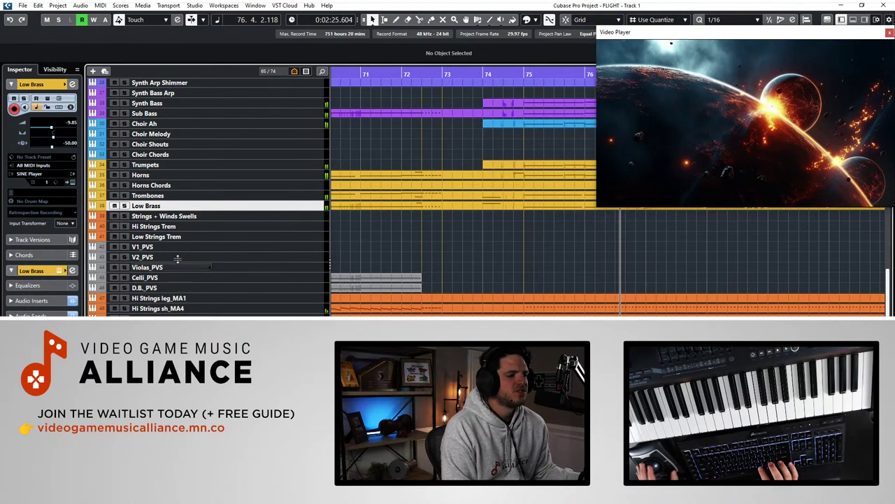
Select the Low Strings leg track and play the full mix from bar 74 through the end of ACT 4
scroll(430, 219, right, 2)
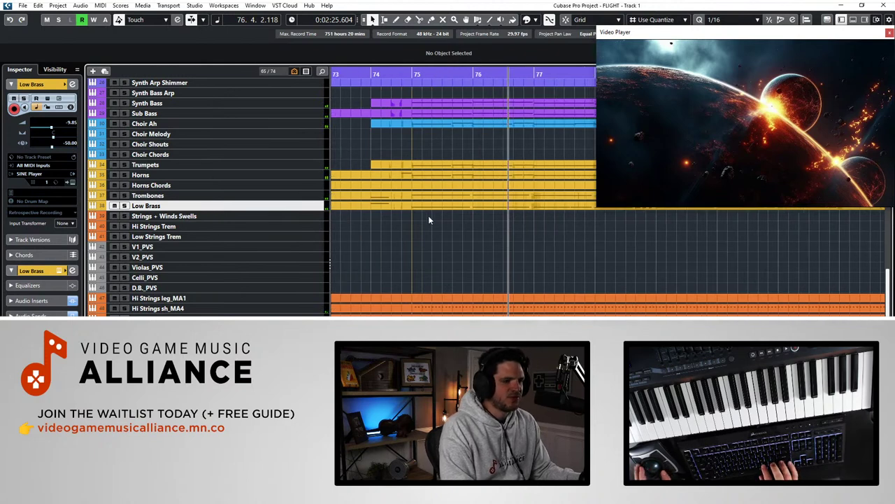
click(161, 328)
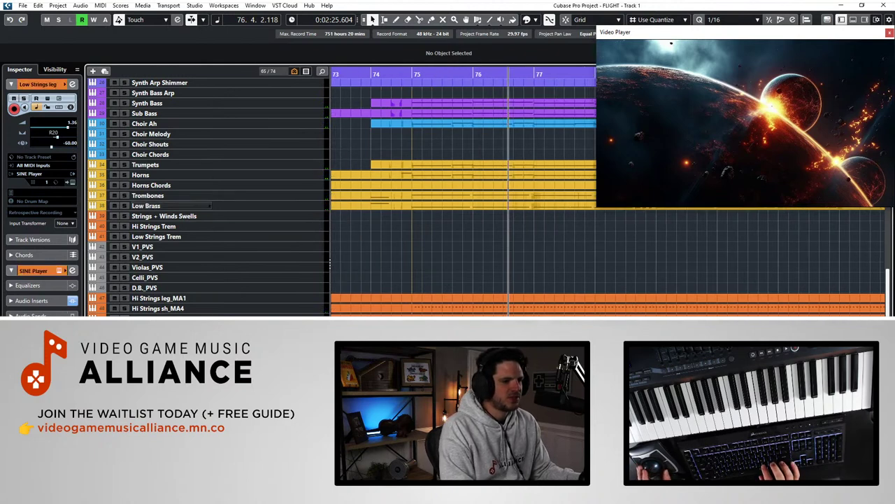
key(KP_Subtract)
key(KP_Subtract)
key(KP_Subtract)
key(KP_Add)
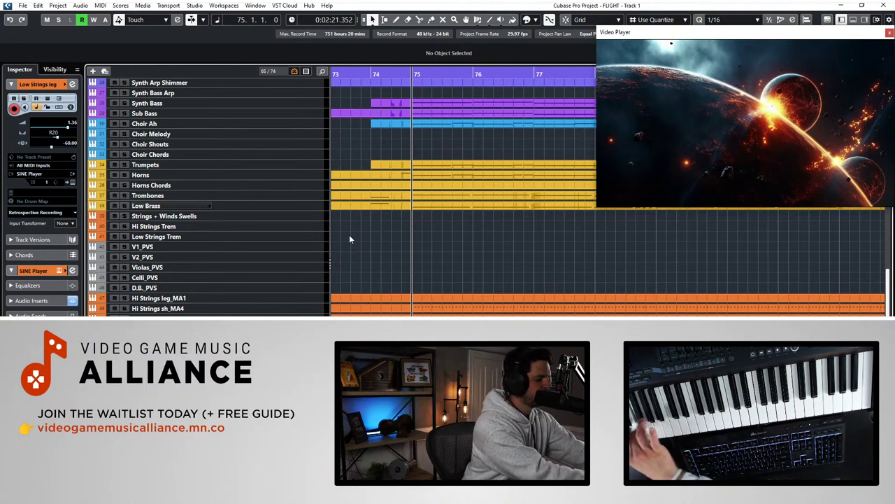
key(KP_Subtract)
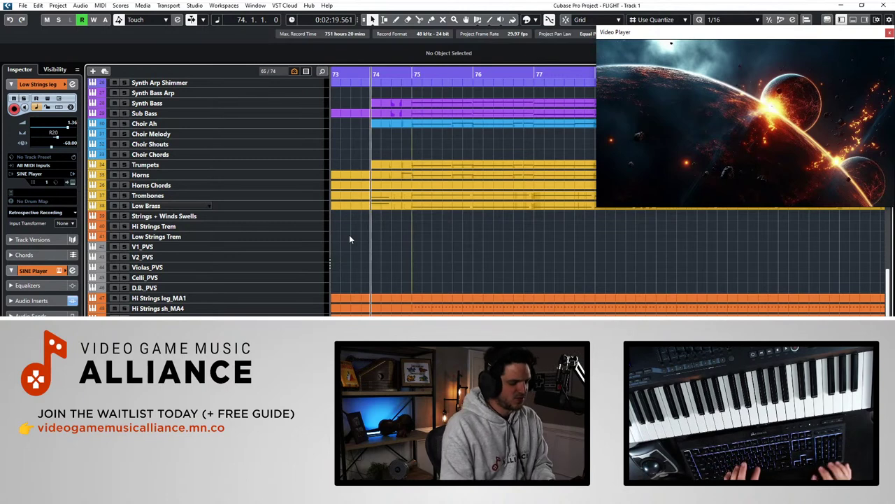
key(space)
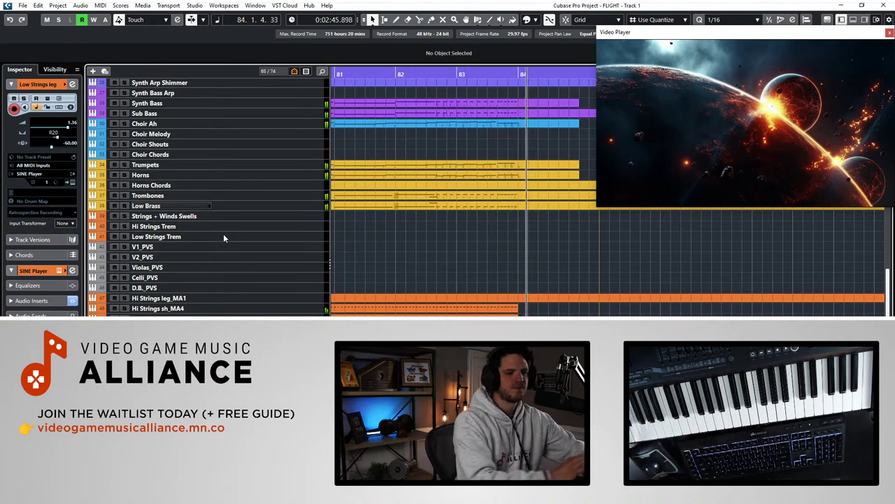
key(space)
Open the Low Strings leg part in the Key Editor and show its notes around bars 82 to 84
click(502, 314)
scroll(503, 310, left, 8)
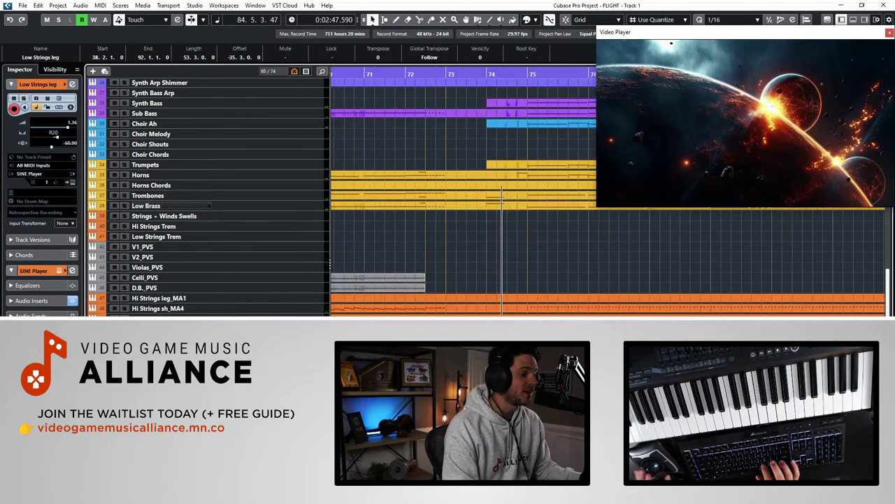
double_click(418, 274)
key(g)
key(g)
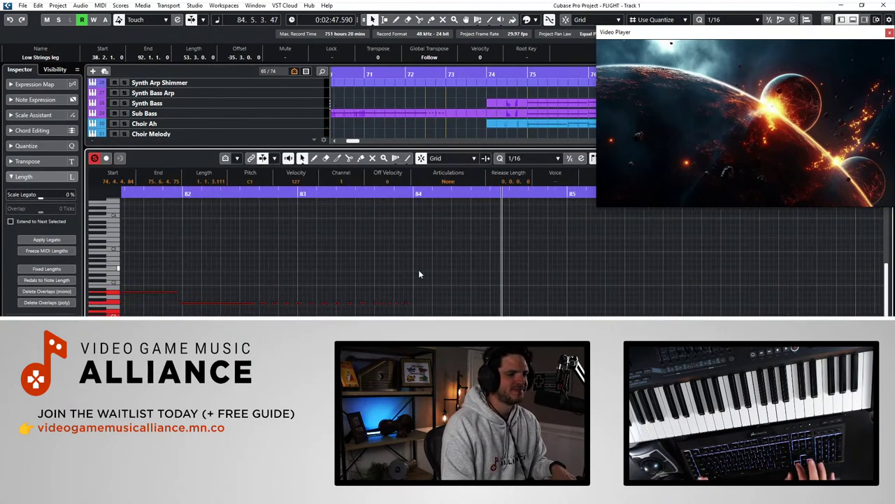
Exclude the short repeated notes around bars 78 and 82 to 83 from the selection and quantize the remaining Low Strings leg notes to 1/4
scroll(419, 271, left, 3)
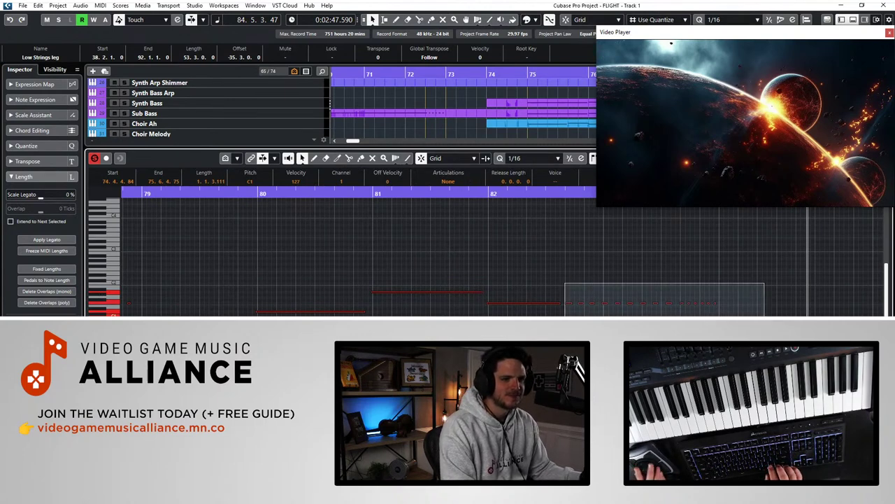
scroll(478, 250, left, 5)
scroll(478, 246, right, 3)
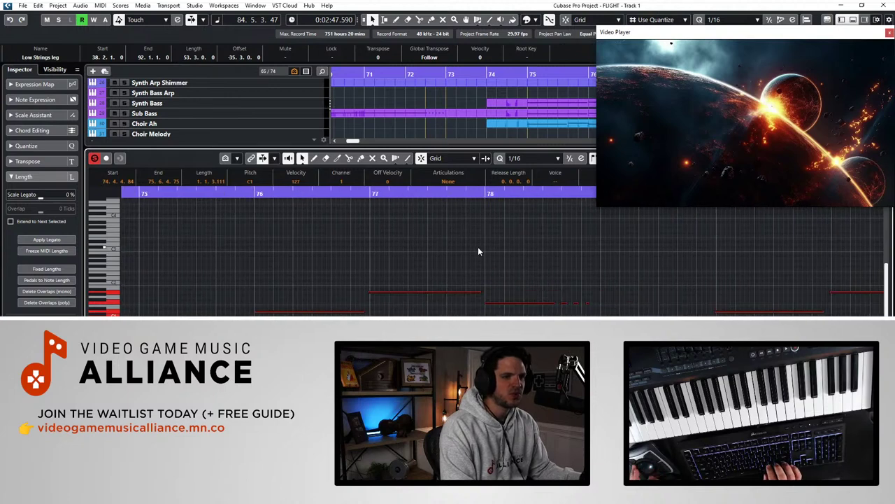
shift+click(533, 303)
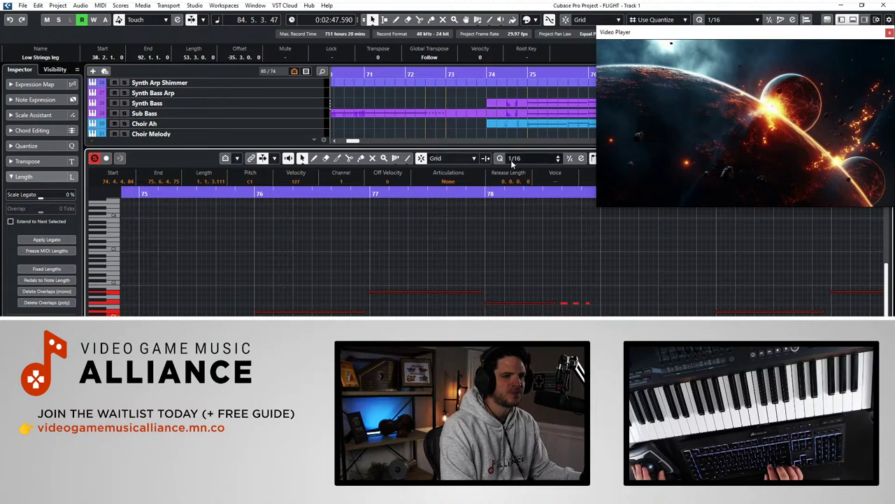
click(535, 158)
click(532, 194)
scroll(442, 239, right, 2)
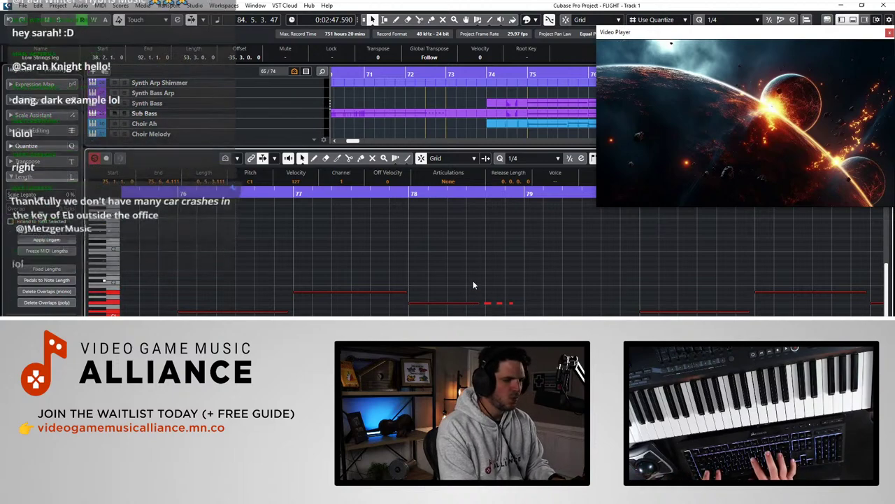
click(472, 280)
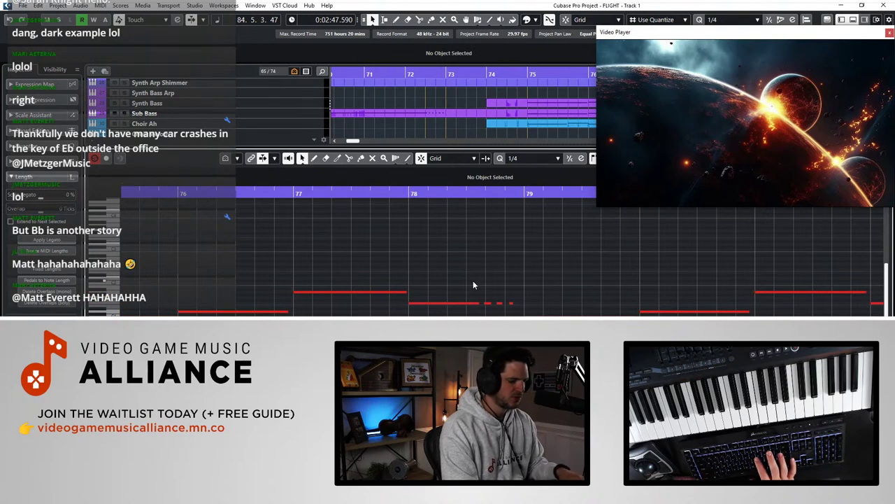
Quantize the short repeated Low Strings leg notes around bars 78 and 82 to 83 to 1/8 Triplet and close the Key Editor
drag(485, 292, 515, 312)
scroll(516, 261, right, 3)
key(Right)
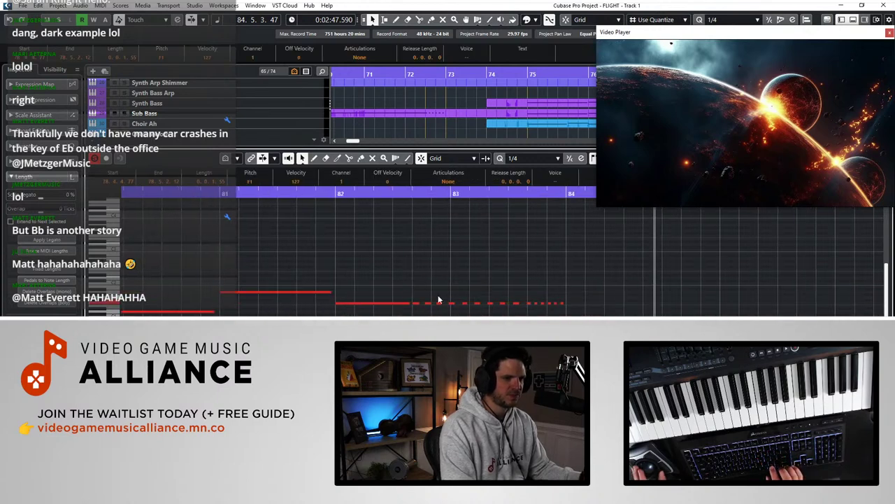
click(524, 158)
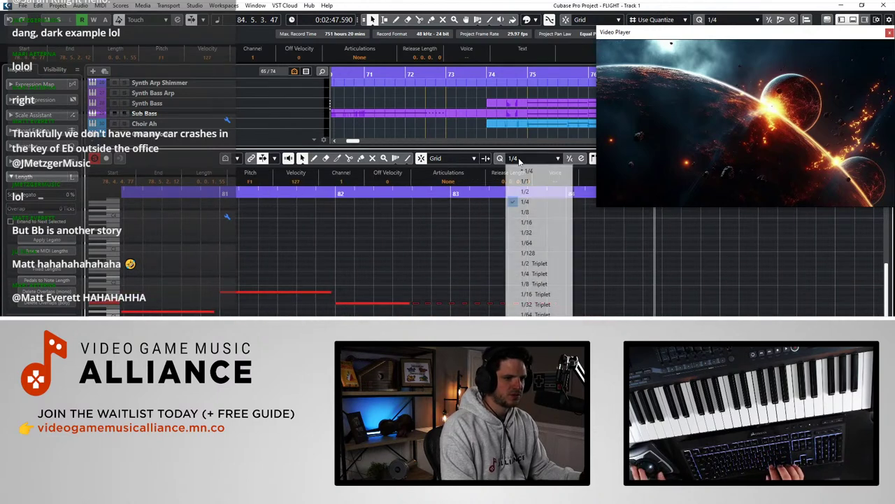
click(539, 283)
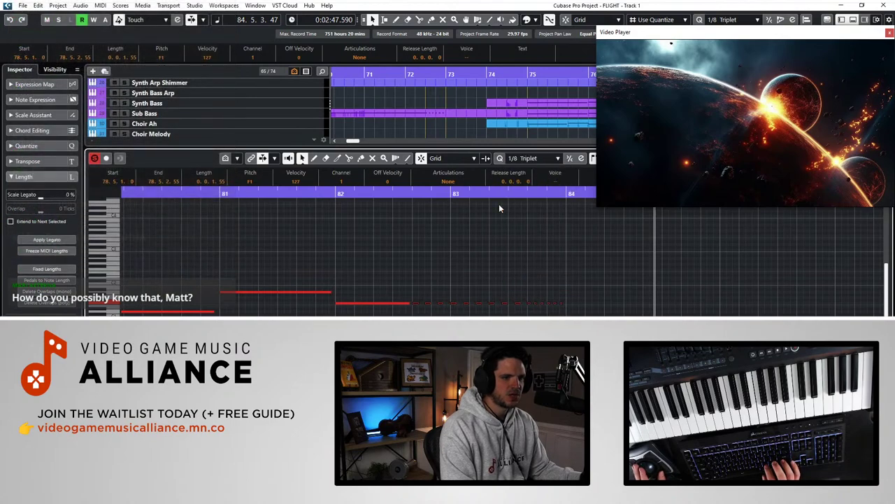
scroll(494, 261, right, 3)
key(Return)
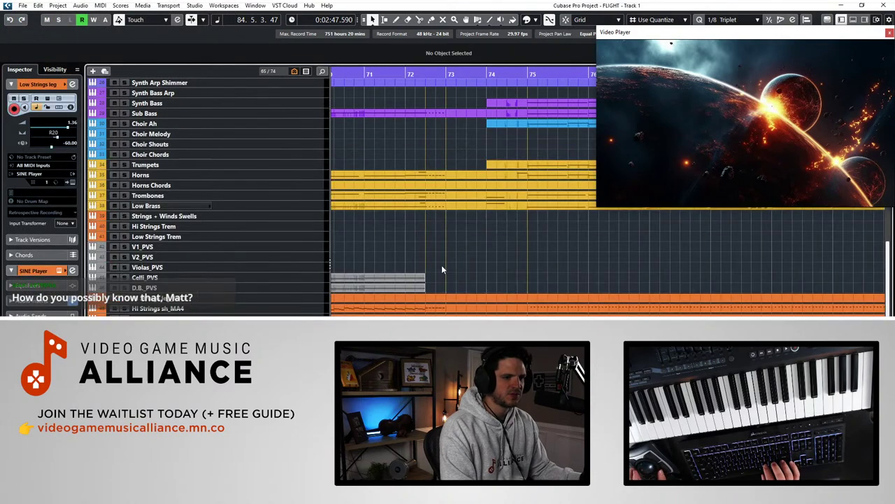
scroll(442, 266, right, 6)
scroll(442, 267, left, 1)
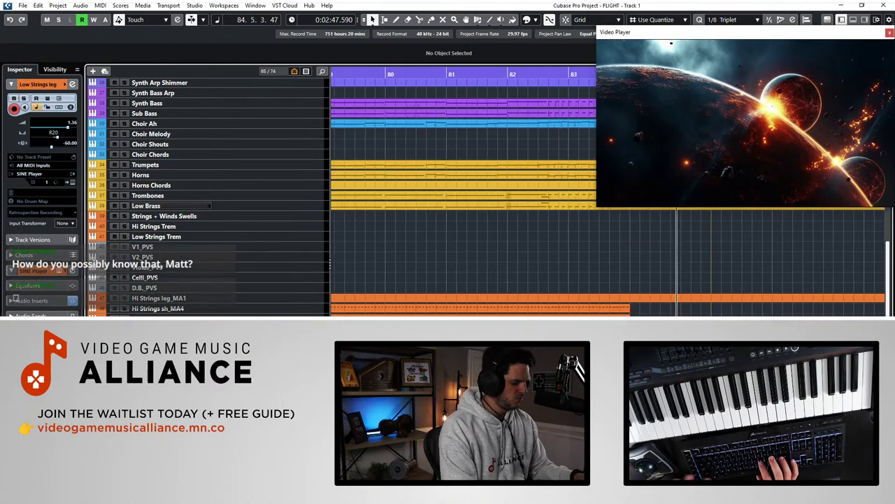
key(shift+h)
key(shift+h)
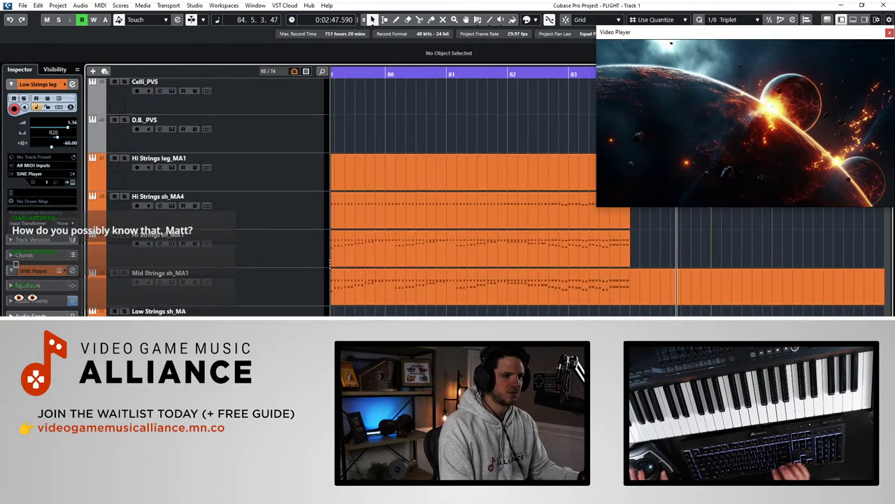
key(shift+g)
key(shift+g)
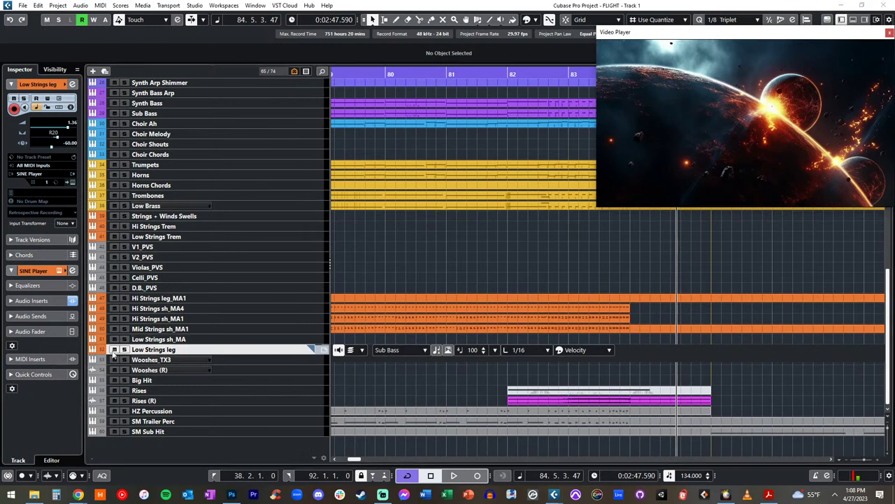
Toggle the in-place editor on the Low Strings leg track and examine its controller lane setup options
click(98, 350)
click(392, 326)
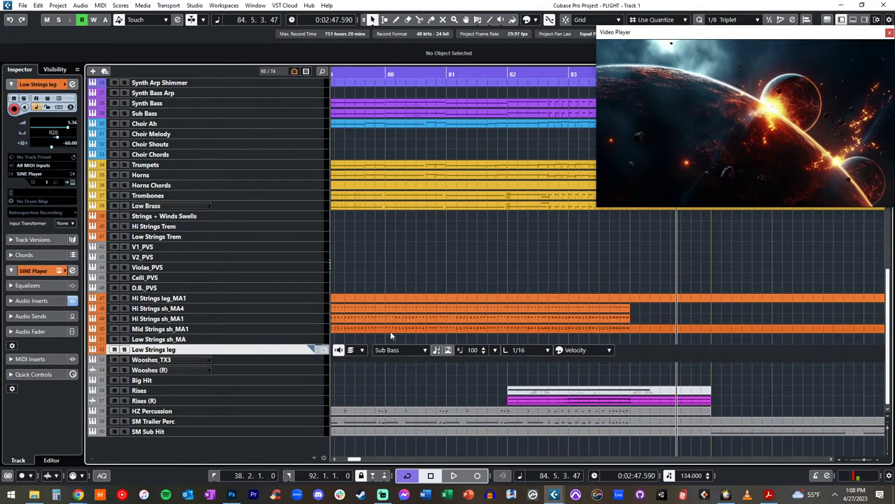
click(381, 349)
click(321, 350)
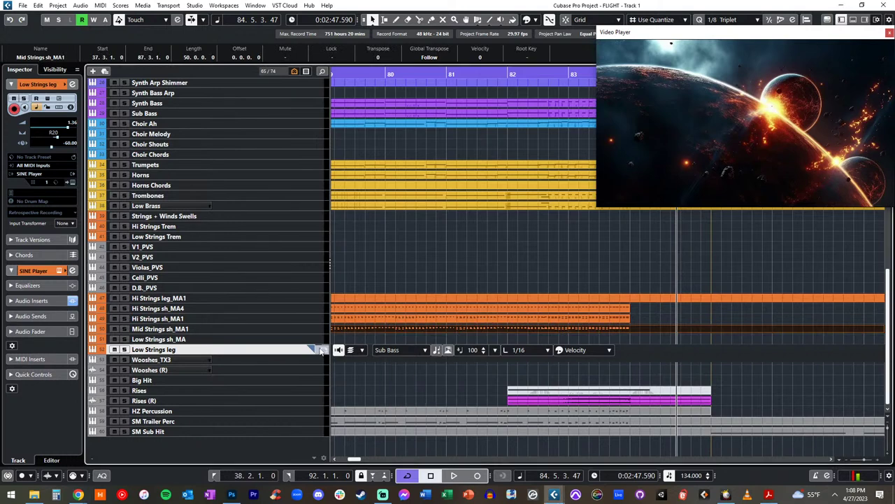
click(309, 350)
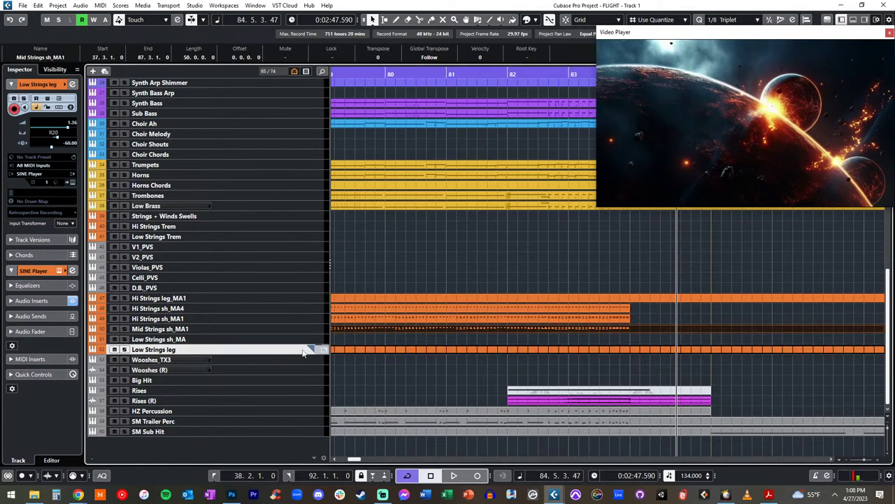
click(323, 351)
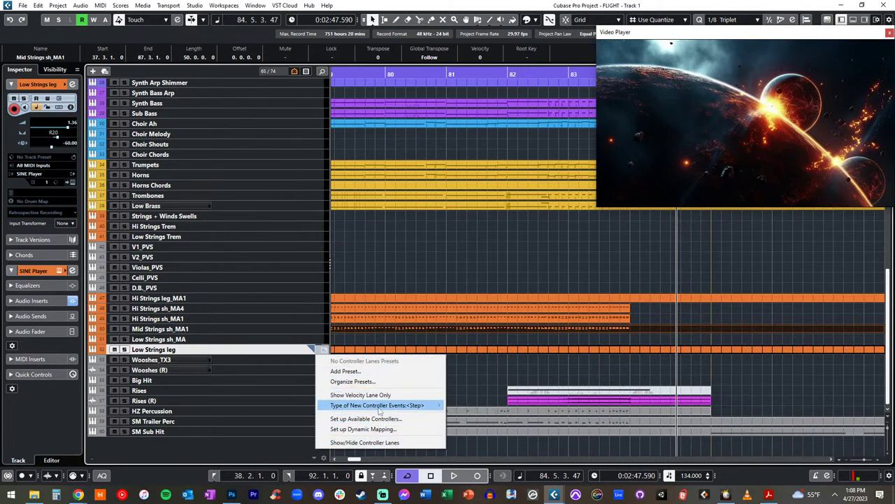
mouse_move(379, 412)
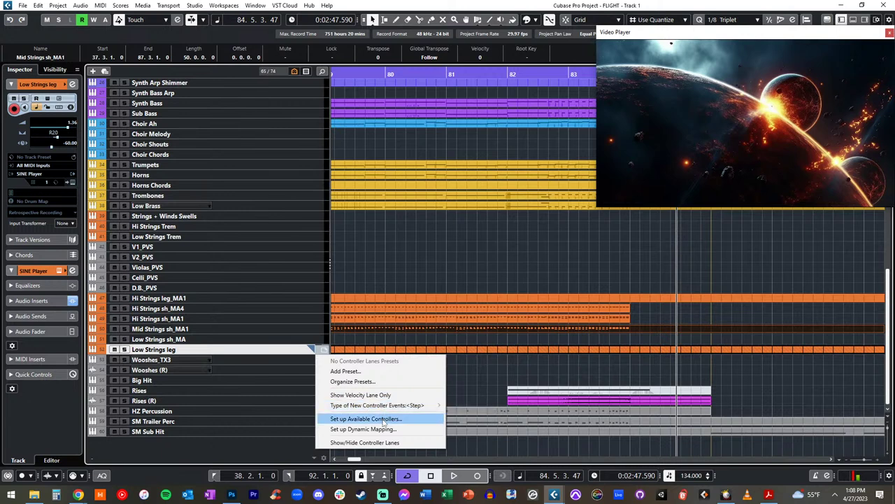
Try deleting the thin strip on the Low Strings leg track and undo the deletion
click(369, 353)
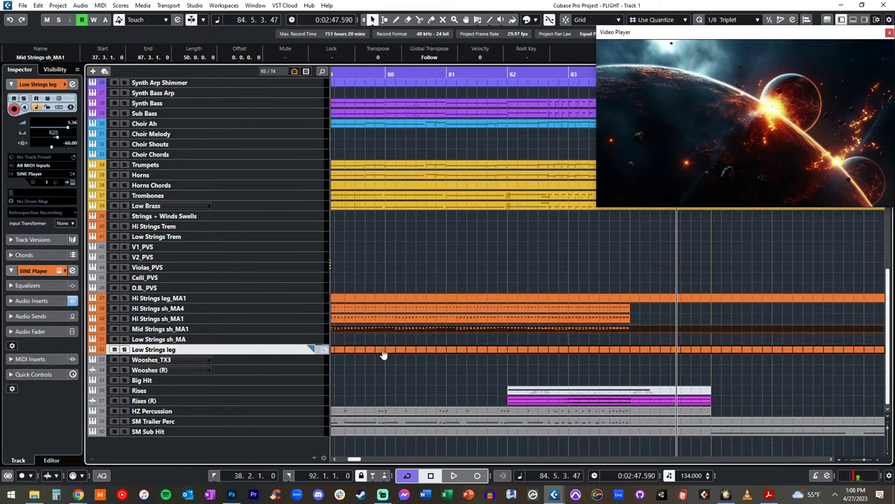
key(Delete)
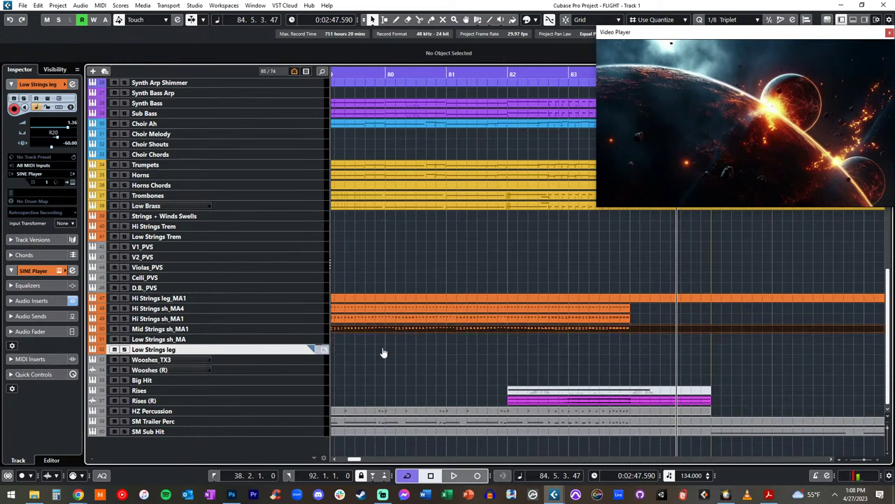
key(ctrl+z)
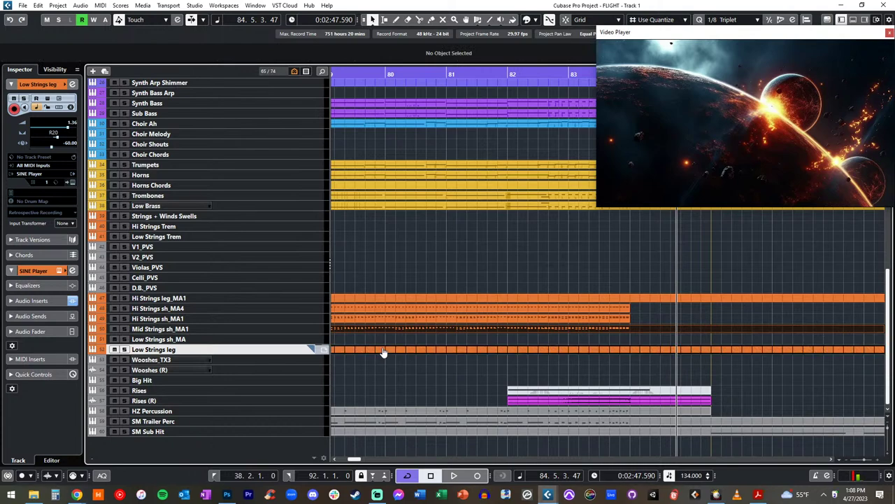
scroll(384, 353, left, 8)
scroll(383, 352, right, 10)
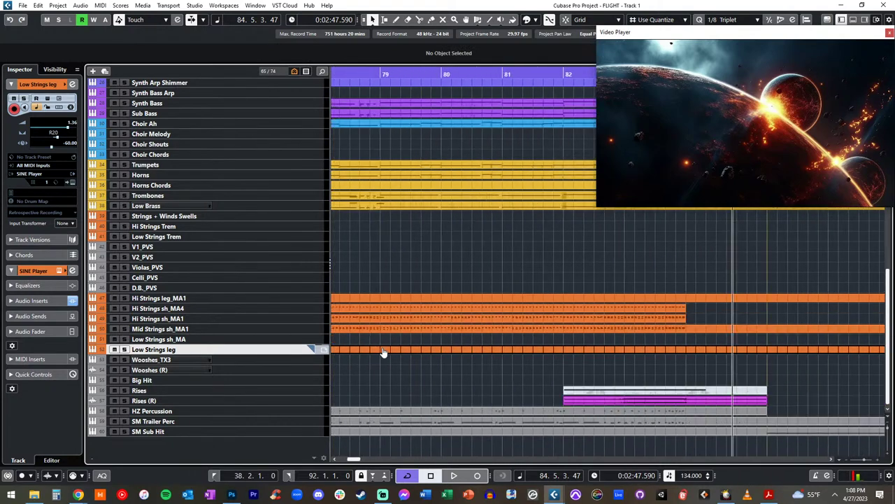
Try showing only the velocity lane and toggling the controller lanes in the Low Strings leg track's in-place editor
click(311, 349)
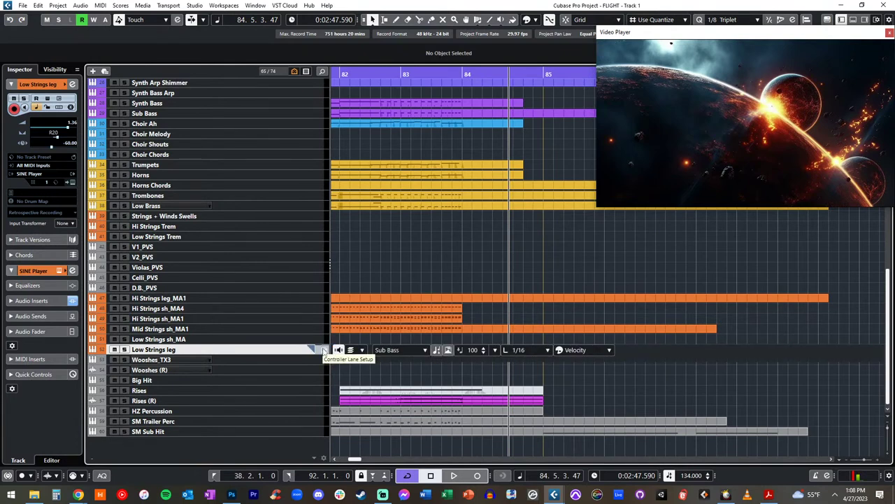
click(324, 350)
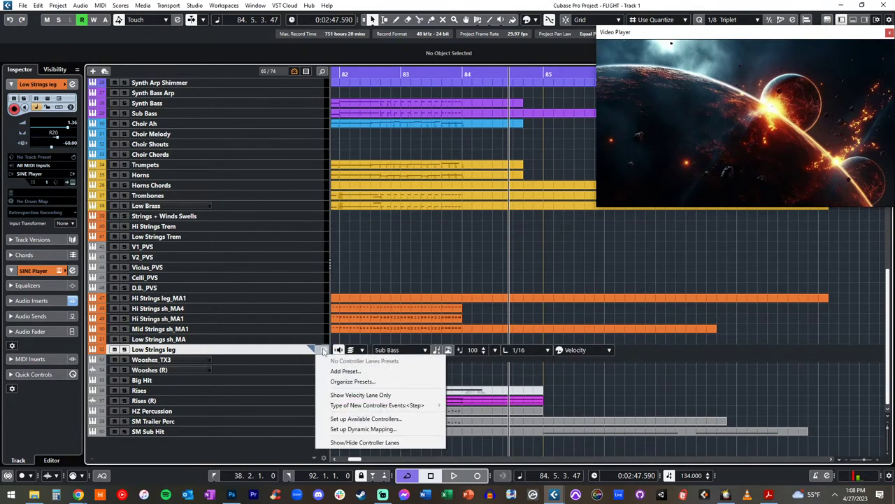
click(341, 395)
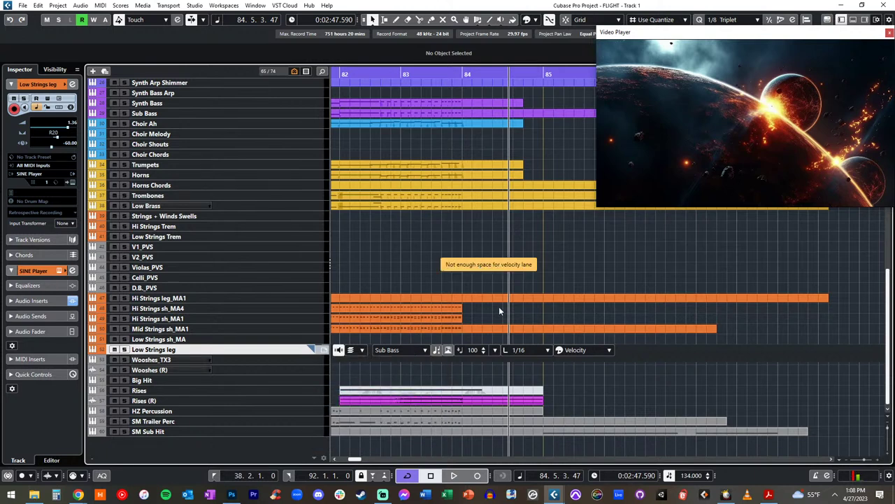
click(567, 350)
click(567, 351)
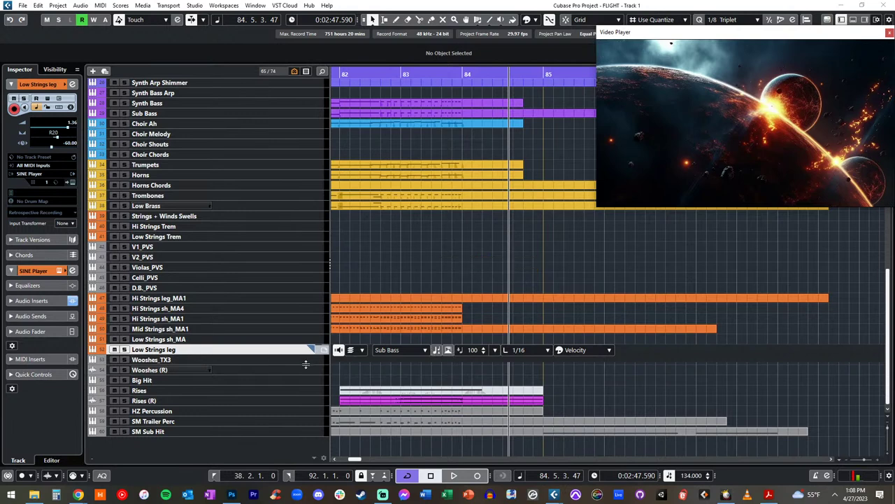
click(321, 350)
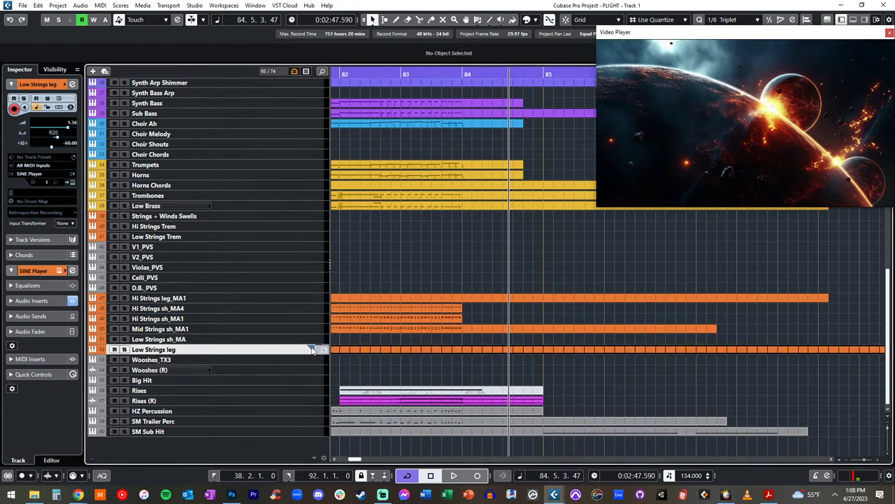
click(324, 350)
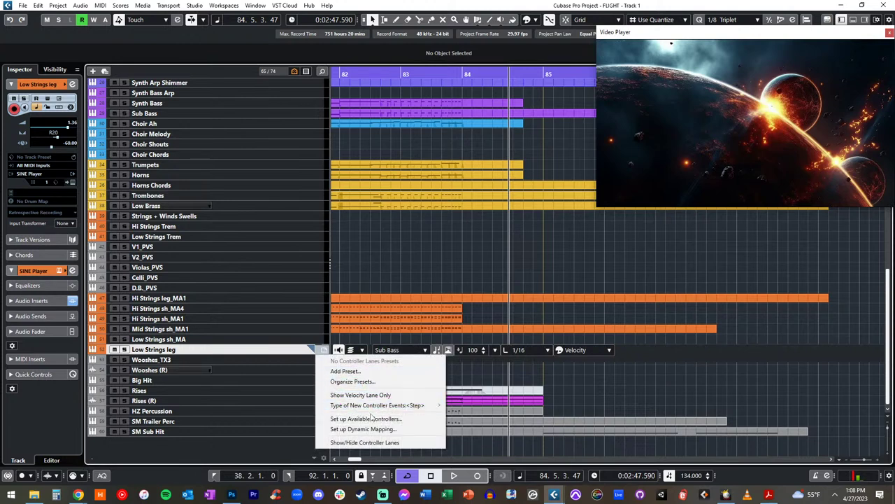
click(367, 443)
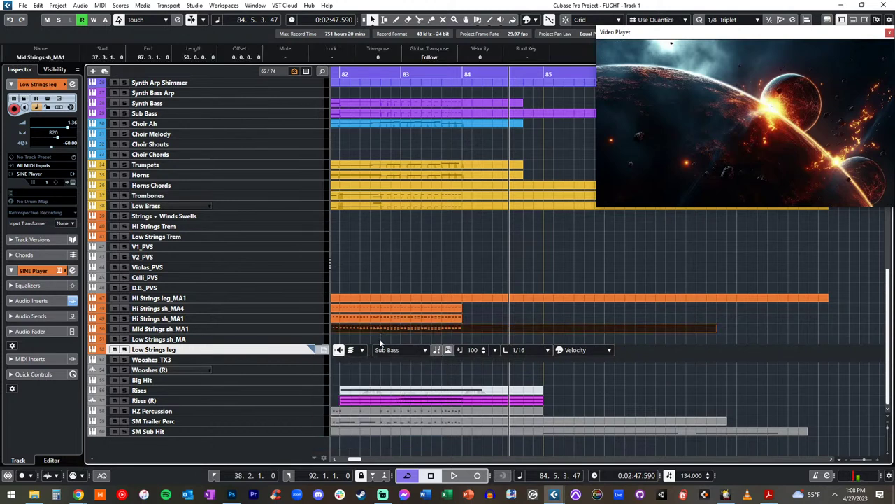
scroll(395, 321, up, 10)
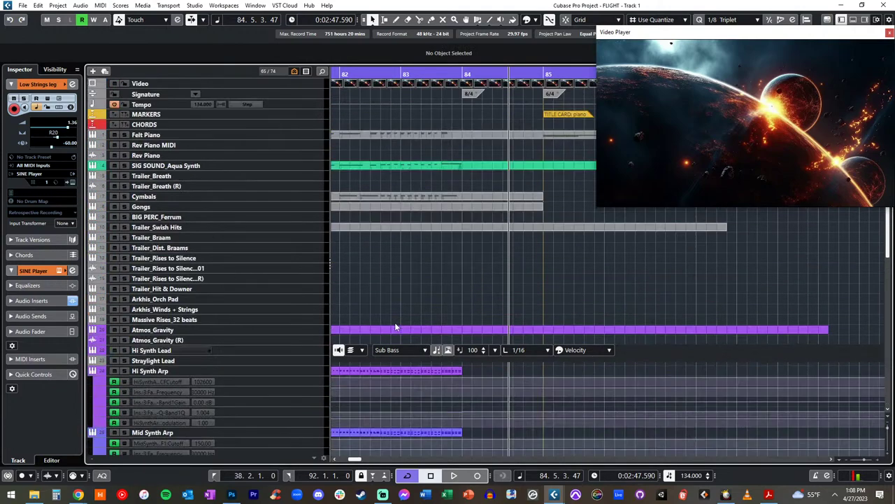
scroll(395, 322, down, 6)
scroll(394, 322, up, 2)
scroll(394, 320, up, 5)
scroll(376, 308, down, 10)
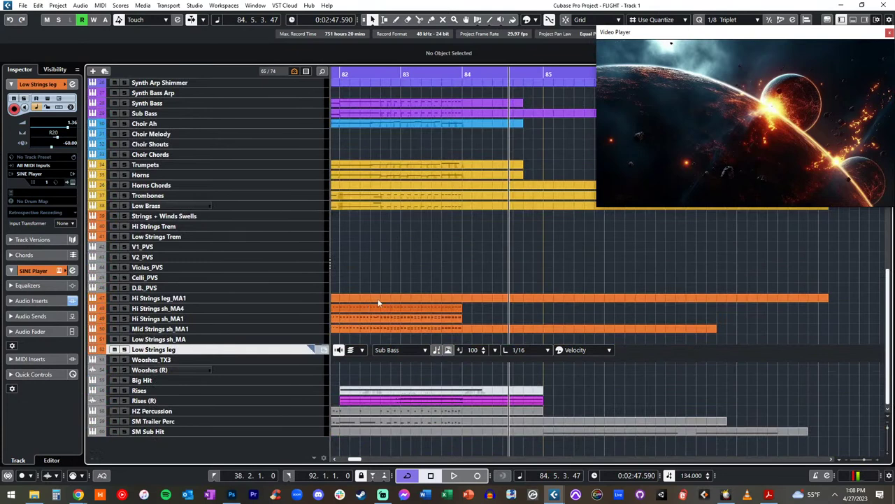
click(575, 350)
click(620, 352)
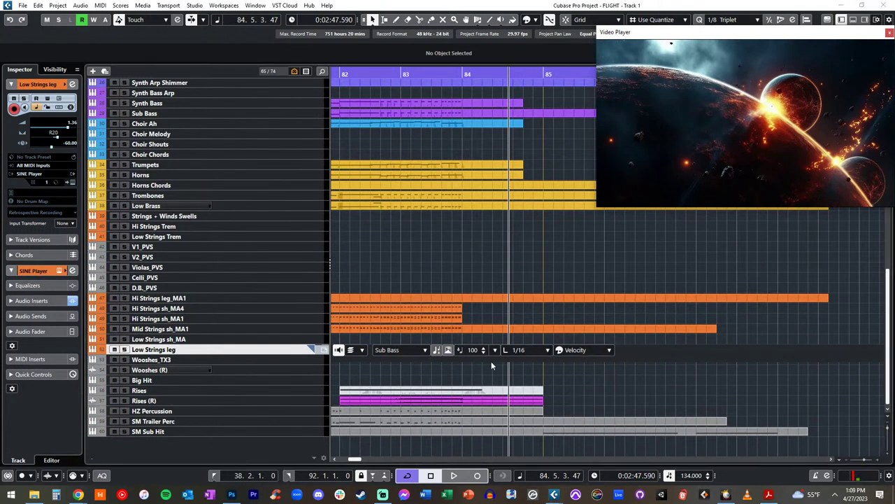
Enlarge the Low Strings leg track to show its in-place editor with the notes around bars 79 to 84
click(293, 353)
key(z)
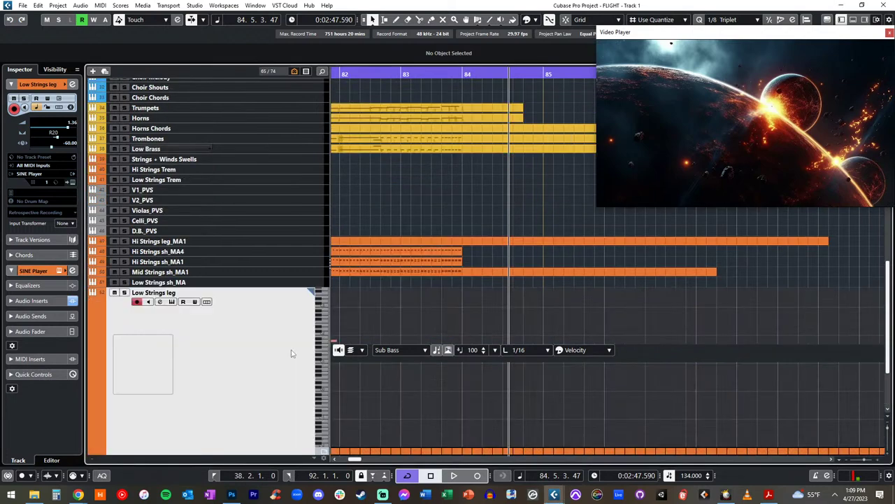
key(z)
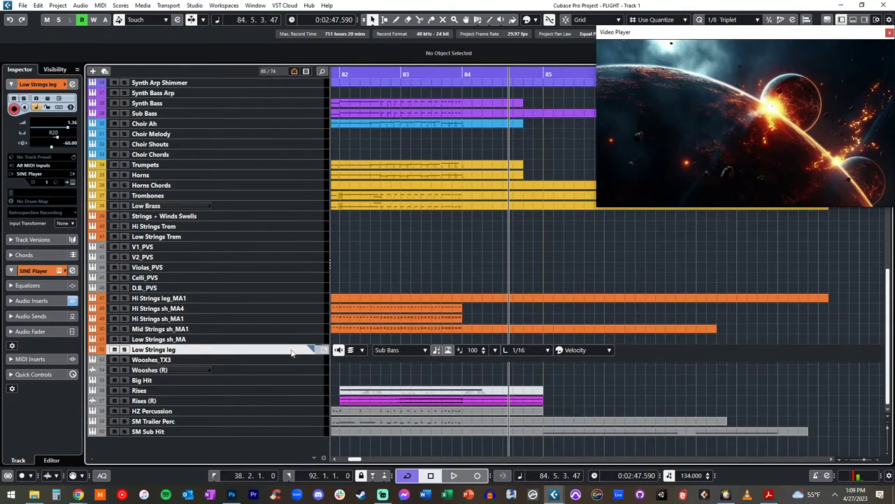
key(z)
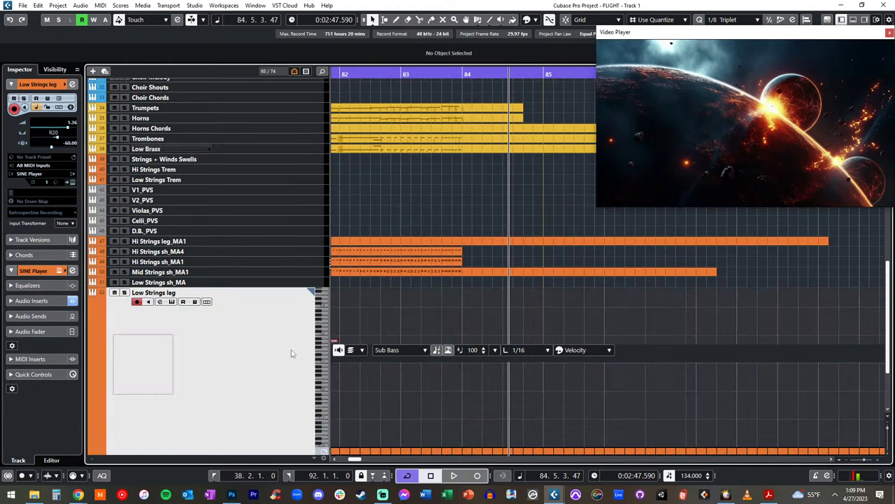
scroll(438, 319, left, 5)
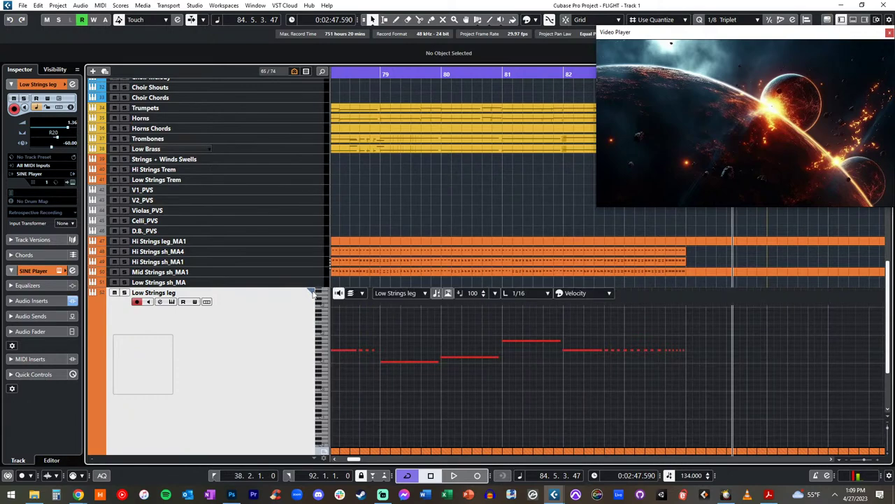
Try showing only the velocity lane in the Low Strings leg track's collapsed in-place editor and toggle the editor off
key(ctrl+e)
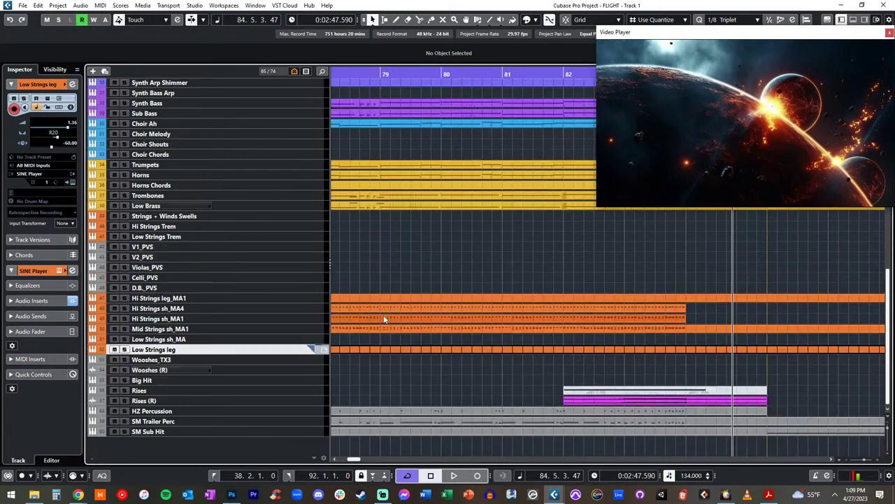
click(310, 349)
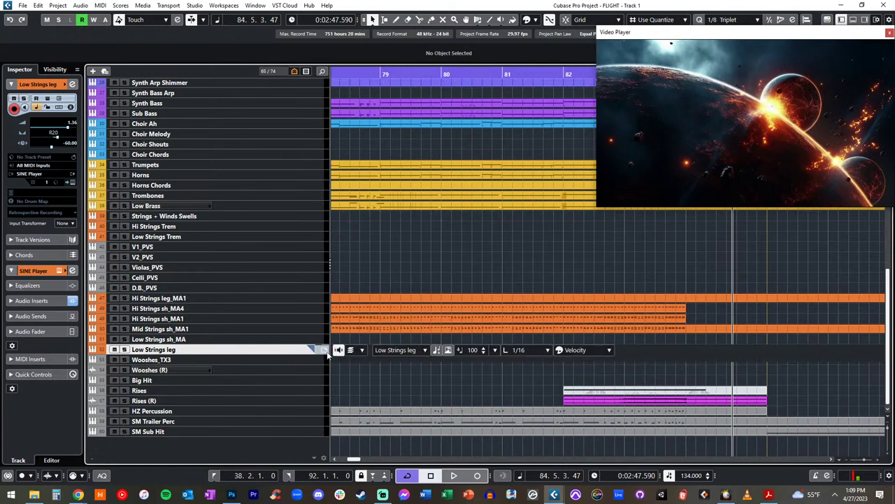
click(322, 350)
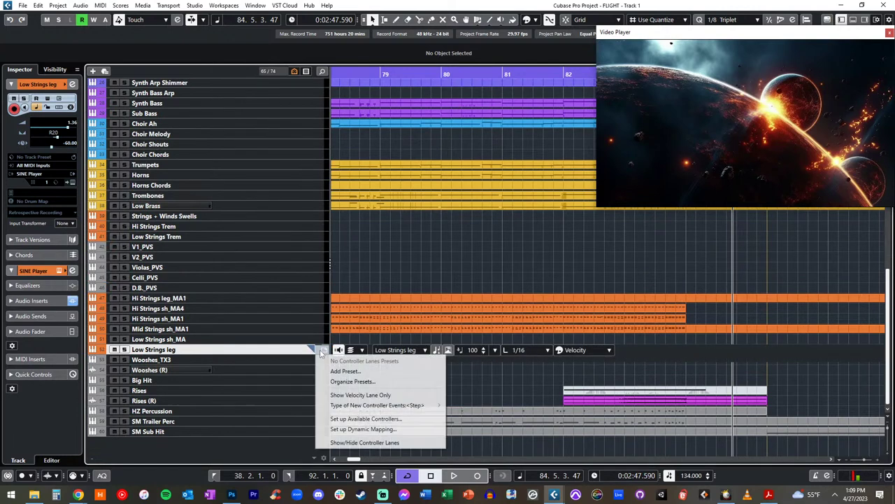
click(363, 395)
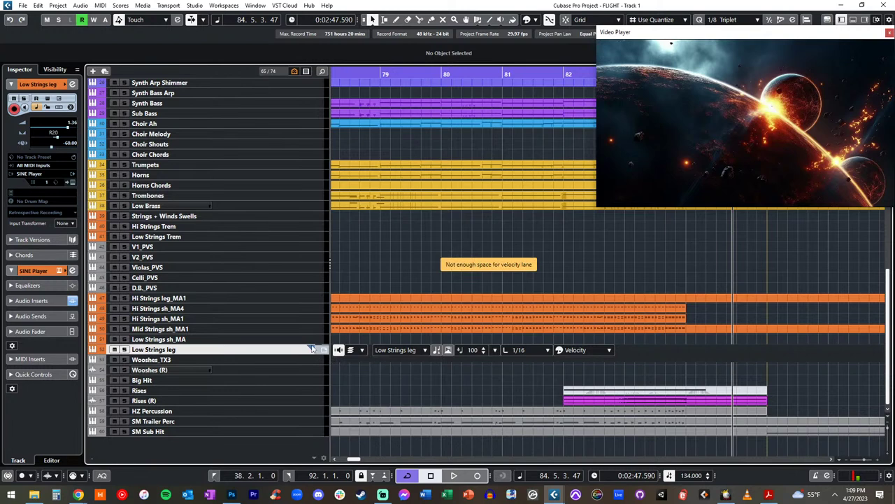
click(312, 348)
click(313, 350)
click(310, 349)
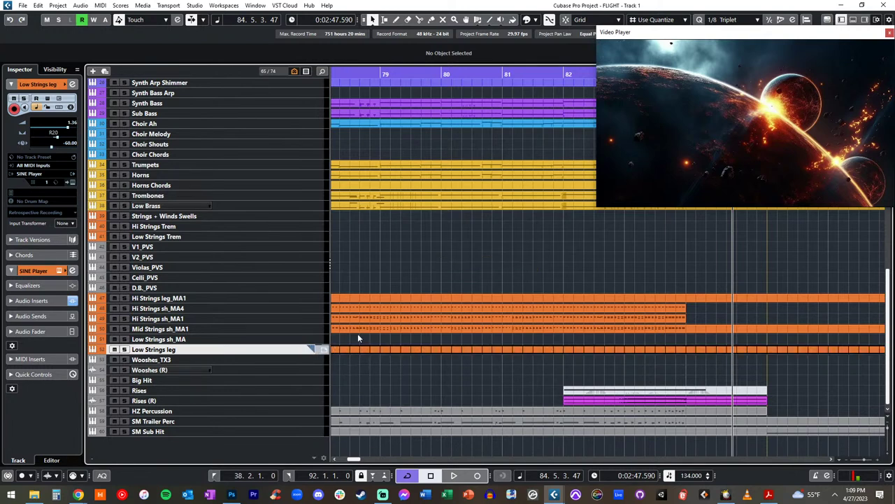
Select the Low Strings sh_MA track and close the in-place editor on the Low Strings leg track
click(313, 350)
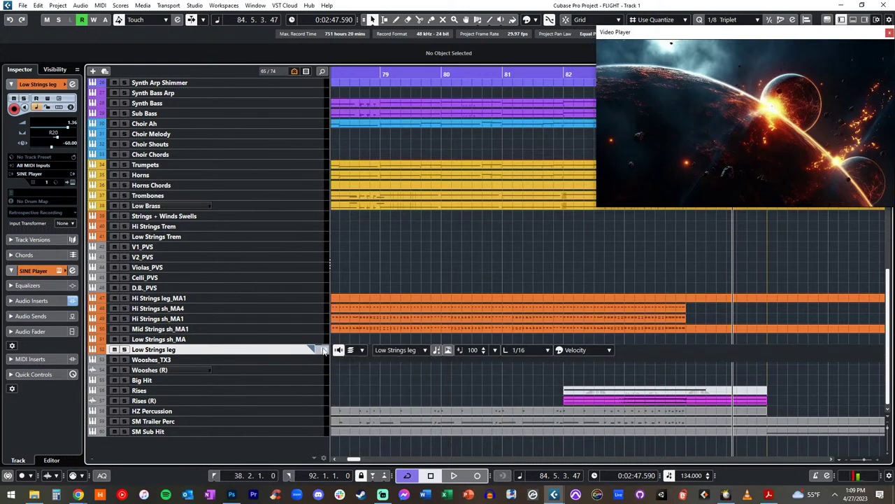
click(234, 339)
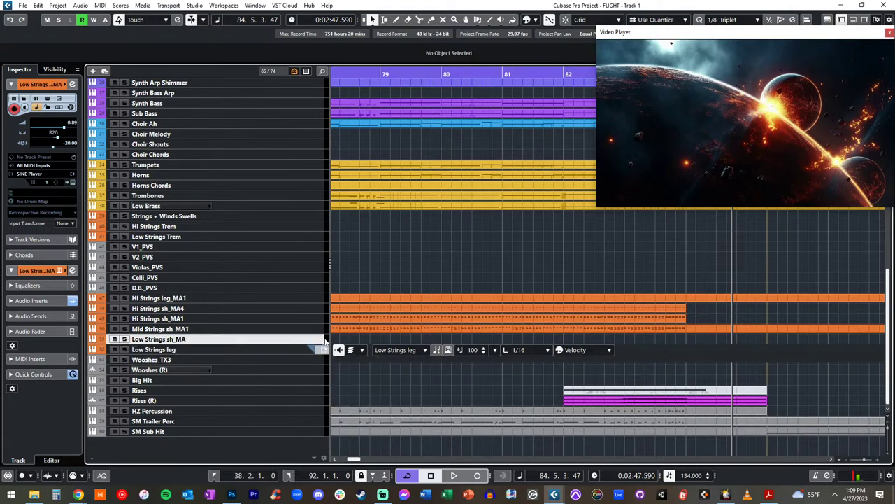
scroll(356, 315, up, 5)
scroll(377, 302, down, 5)
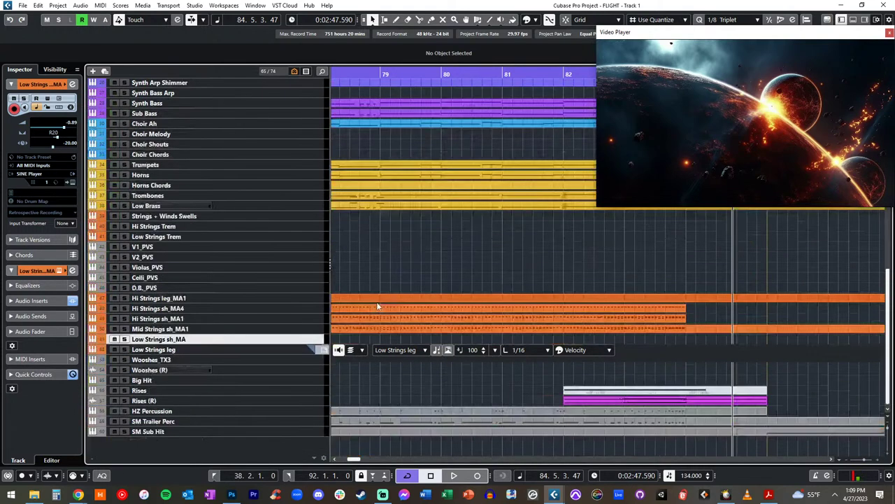
scroll(377, 301, up, 8)
scroll(377, 301, down, 8)
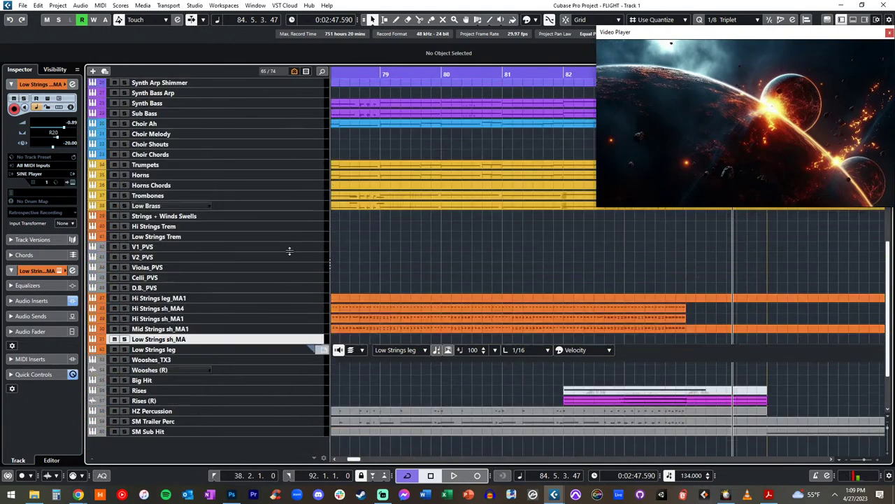
click(315, 350)
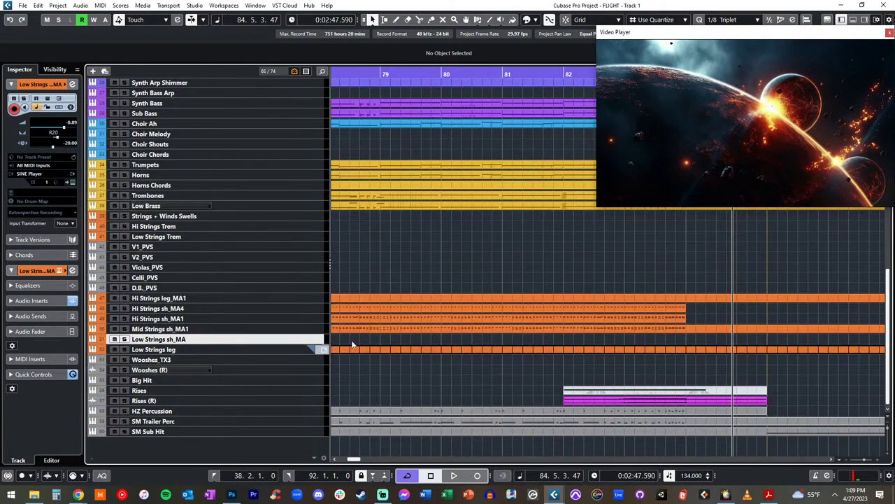
Play the passage around bars 82 to 83 to check the low strings
scroll(352, 336, up, 8)
scroll(352, 336, down, 8)
key(KP_Add)
key(KP_Subtract)
key(KP_Subtract)
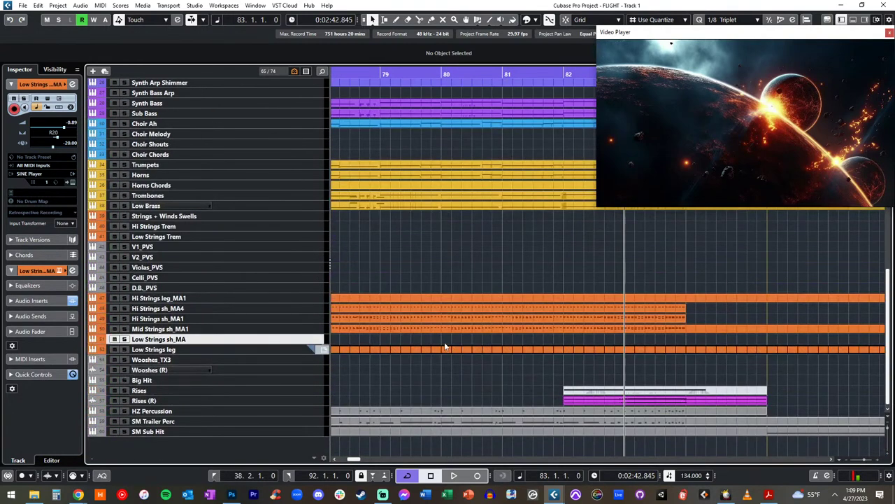
key(space)
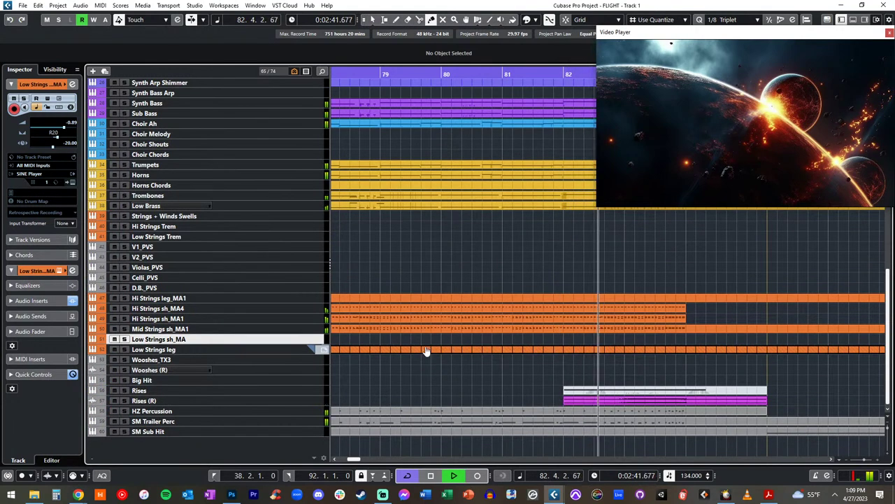
key(space)
Glue the chopped Low Strings leg parts into one part spanning bars 38 to 92
click(468, 349)
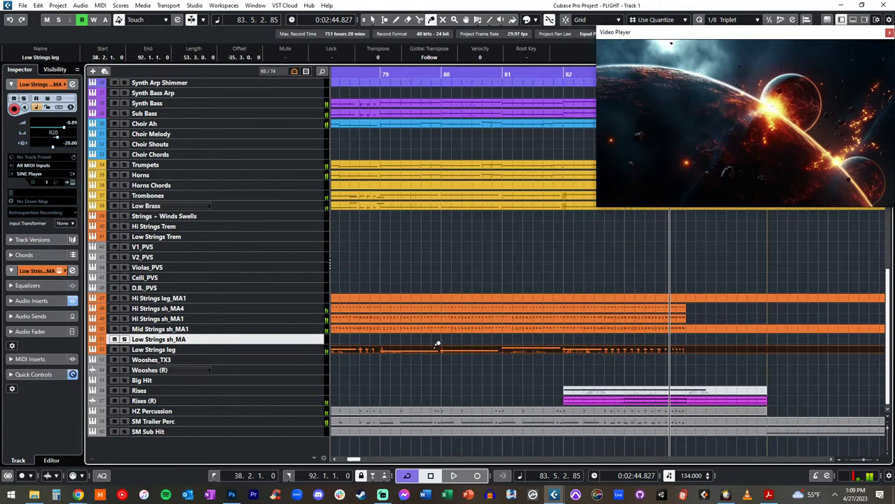
right_click(429, 345)
click(435, 349)
Open the glued Low Strings leg part and quantize the short repeated notes in bars 78 and 82–83 to 1/8 triplets
key(KP_Subtract)
key(KP_Subtract)
key(KP_Subtract)
key(KP_Subtract)
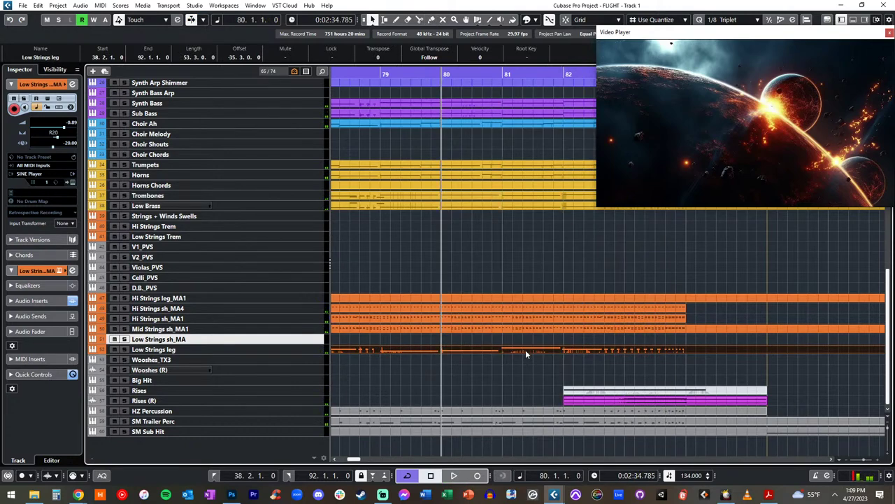
scroll(526, 352, left, 2)
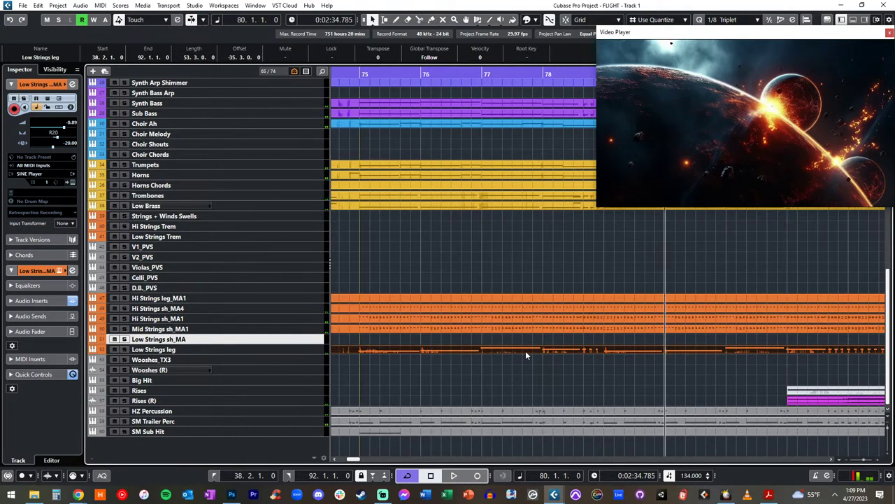
double_click(487, 352)
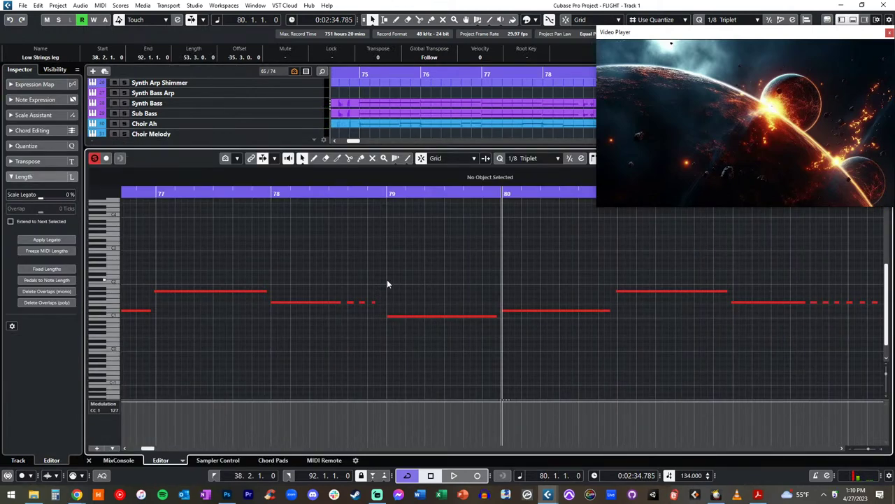
drag(352, 301, 385, 312)
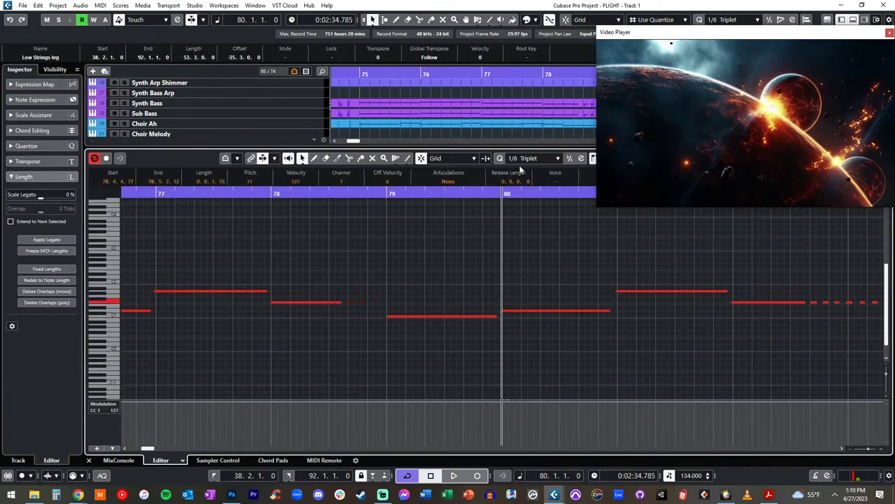
scroll(494, 240, right, 5)
drag(599, 340, 353, 237)
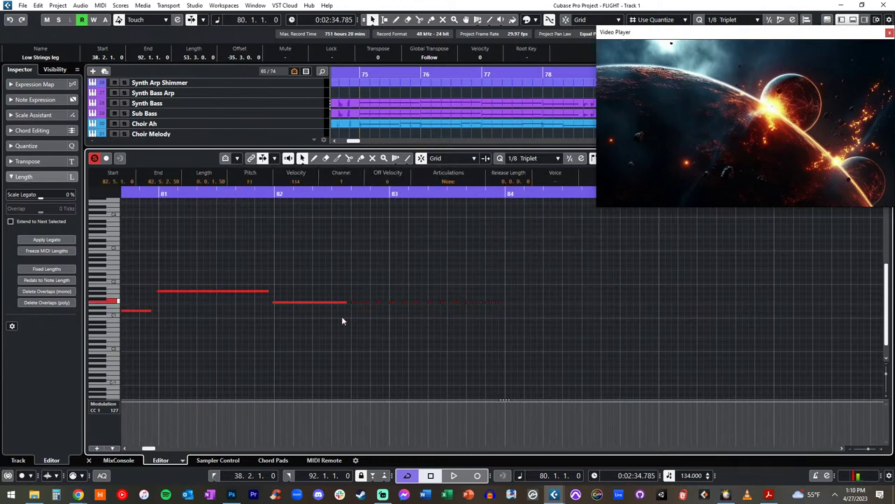
Quantize the long Low Strings leg notes in bars 75 to 82 to 1/4 and close the editor
drag(318, 336, 309, 280)
drag(424, 306, 424, 307)
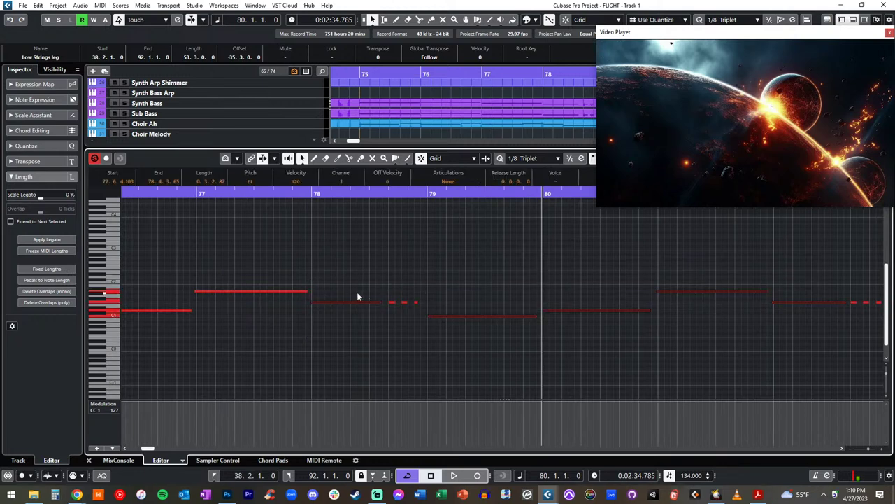
scroll(350, 319, left, 2)
scroll(350, 319, right, 1)
drag(247, 253, 471, 357)
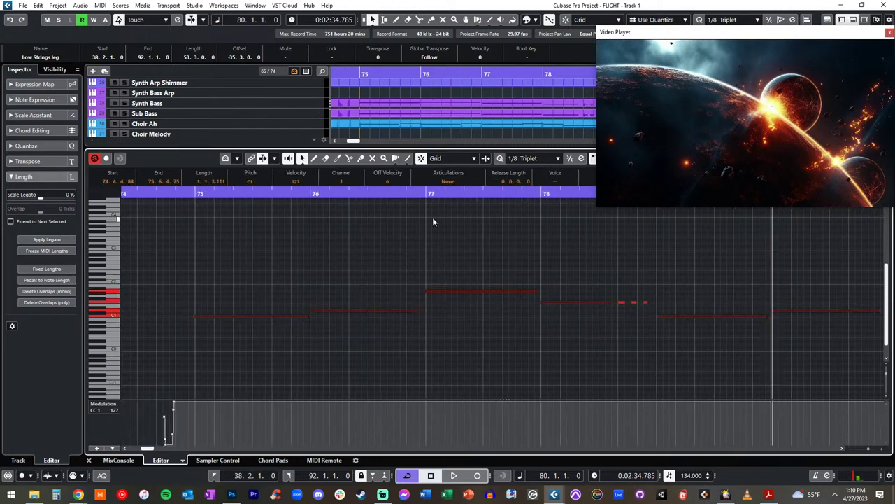
click(501, 160)
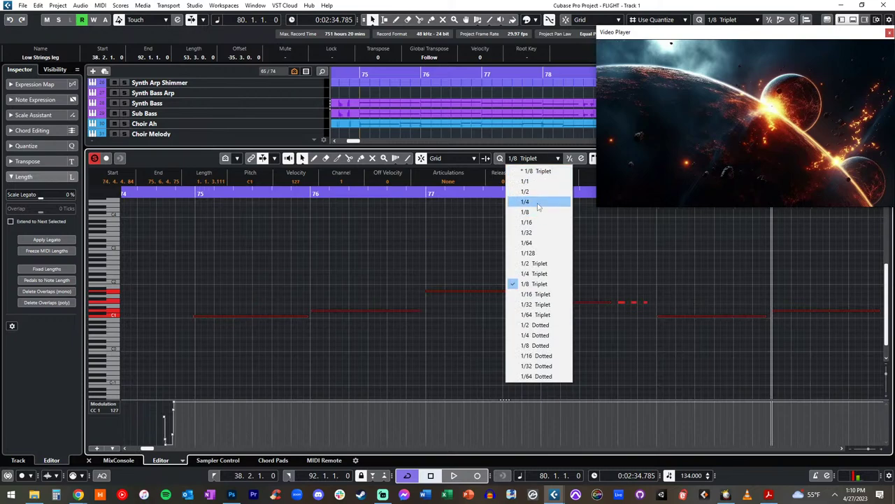
click(525, 202)
scroll(495, 245, right, 2)
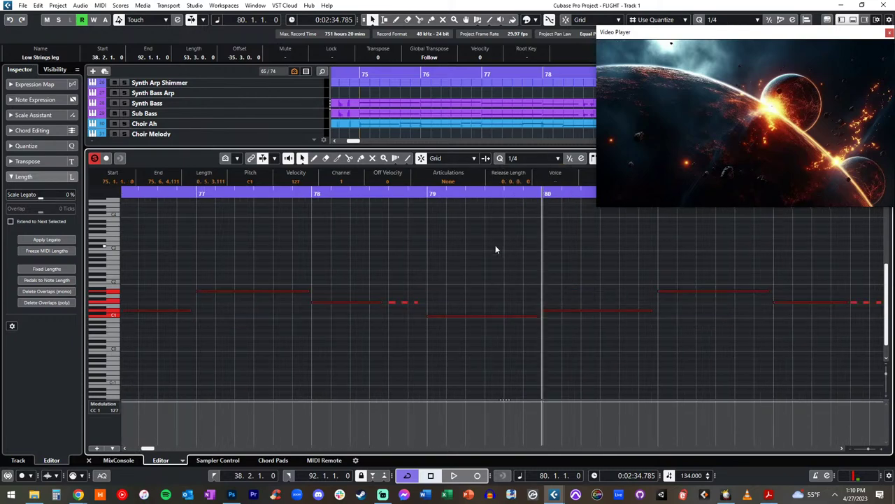
click(496, 245)
key(ctrl+alt+e)
click(498, 277)
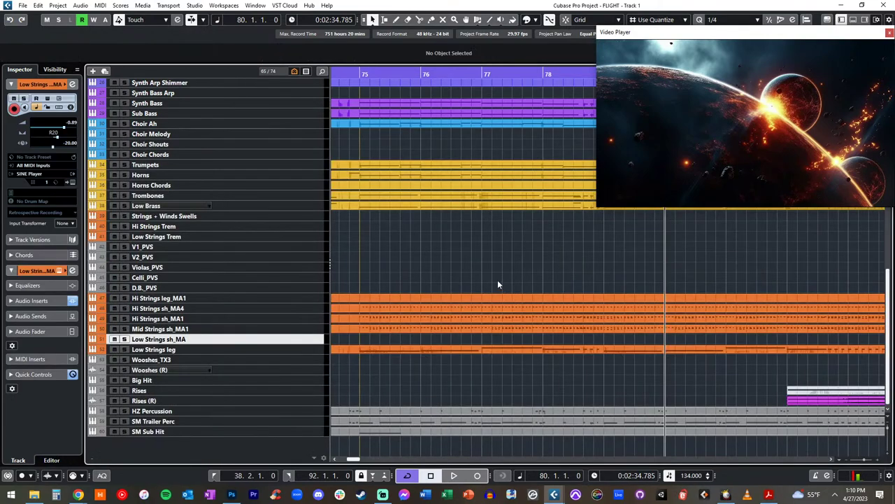
Place the playhead at bar 75 and split the Low Strings leg part there
scroll(498, 280, left, 5)
scroll(493, 286, right, 4)
key(KP_Subtract)
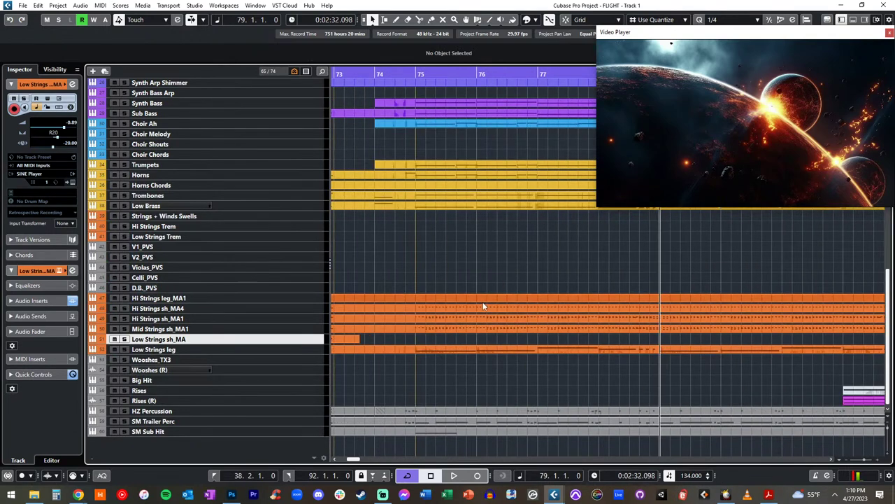
key(minus)
key(minus)
key(minus)
key(minus)
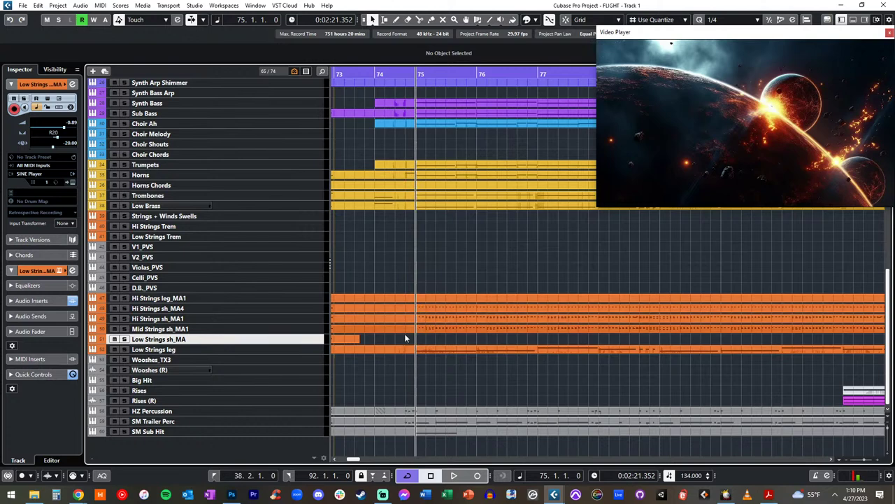
key(h)
key(h)
key(h)
key(shift+h)
scroll(441, 129, right, 2)
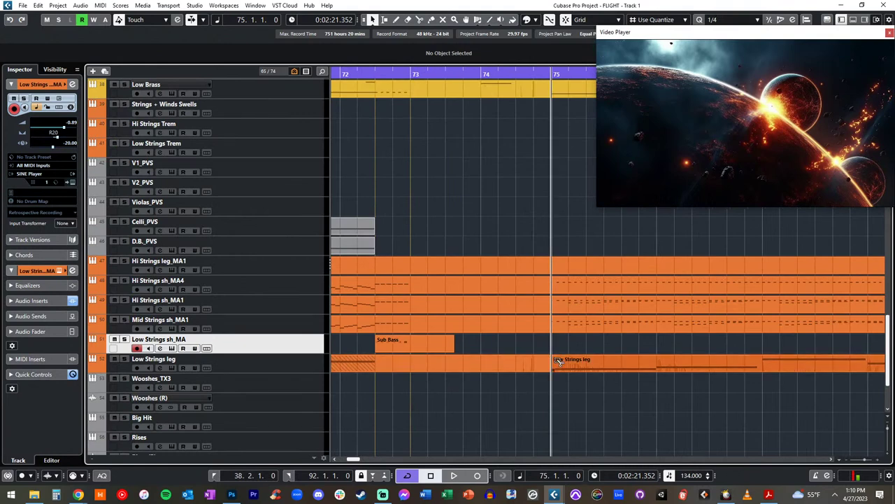
Copy the Low Strings leg part that starts at bar 75 onto the Low Strings sh_MA track at the same position
scroll(559, 363, right, 4)
scroll(465, 361, left, 1)
scroll(465, 360, left, 2)
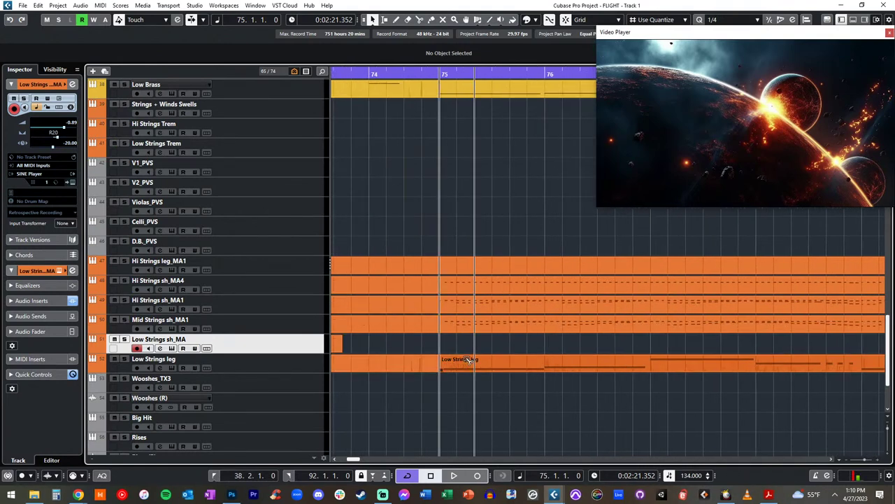
drag(465, 362, 469, 341)
scroll(473, 369, right, 3)
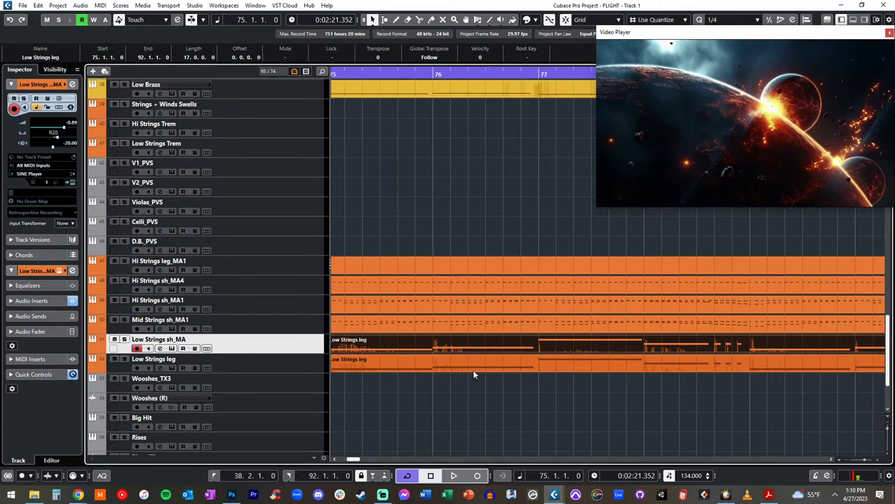
Delete the long sustained notes in bars 75 to 82 from the copied part on Low Strings sh_MA
double_click(564, 347)
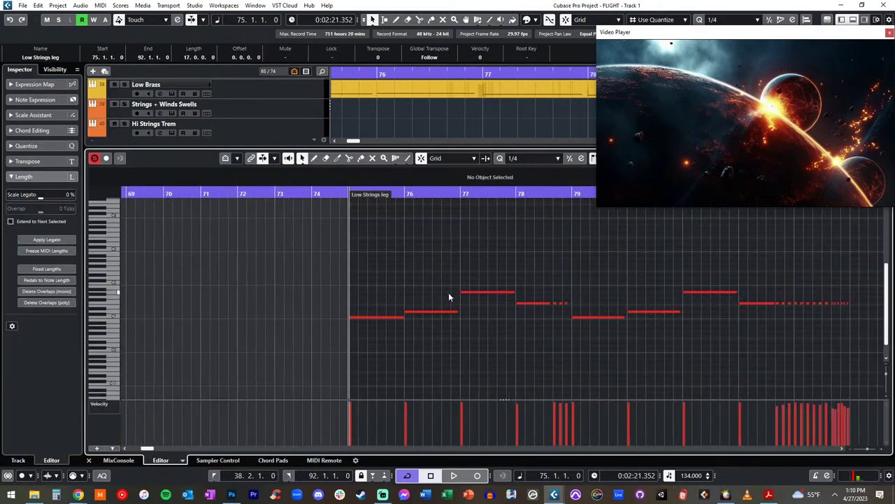
drag(346, 262, 528, 328)
key(Delete)
scroll(488, 287, right, 4)
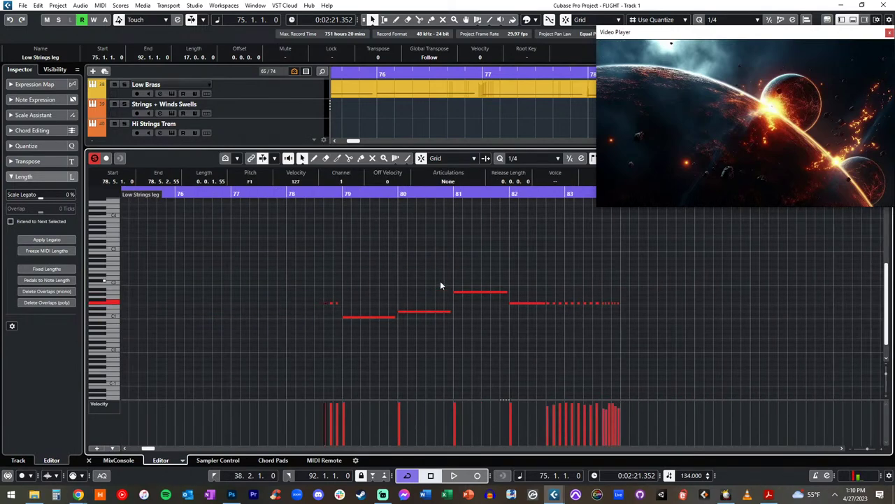
drag(360, 270, 523, 356)
key(Delete)
key(Return)
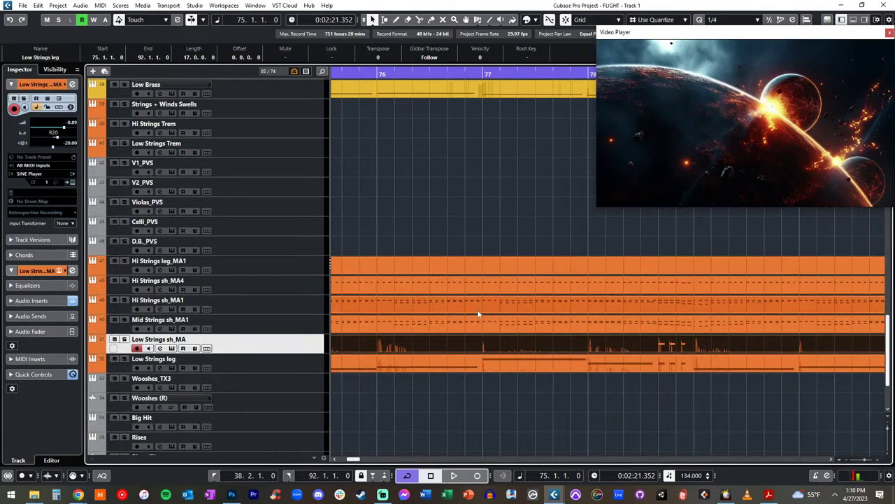
Delete the short repeated notes in bars 78 and 82–83 from the original Low Strings leg part
double_click(492, 365)
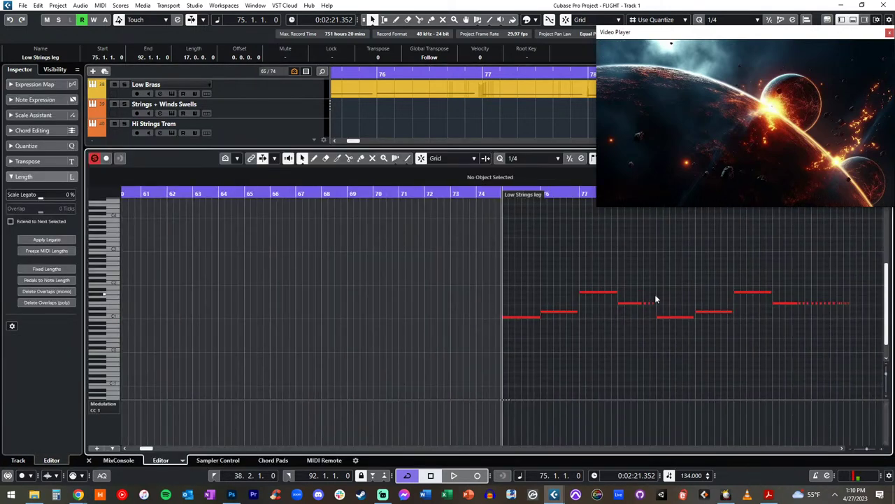
drag(655, 307, 656, 309)
key(Delete)
drag(874, 317, 799, 279)
key(Delete)
key(Return)
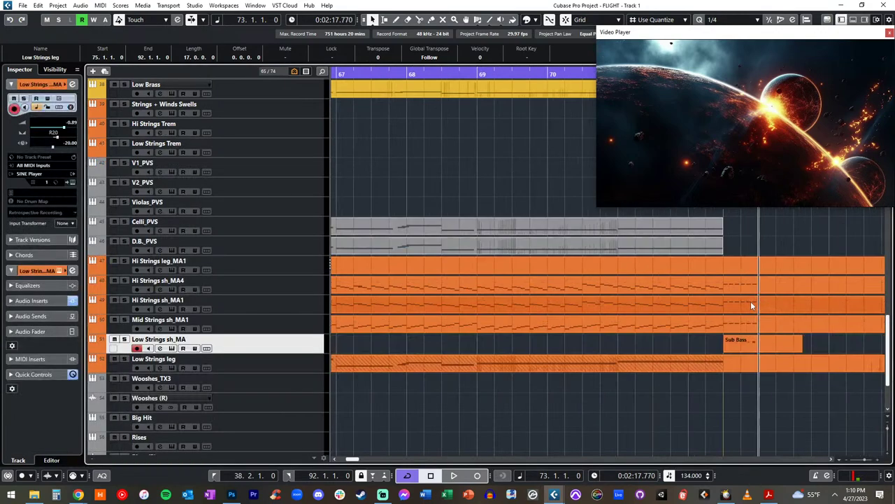
Play from bar 73 with the Low Strings leg and Low Strings sh_MA tracks soloed
key(space)
scroll(679, 308, right, 1)
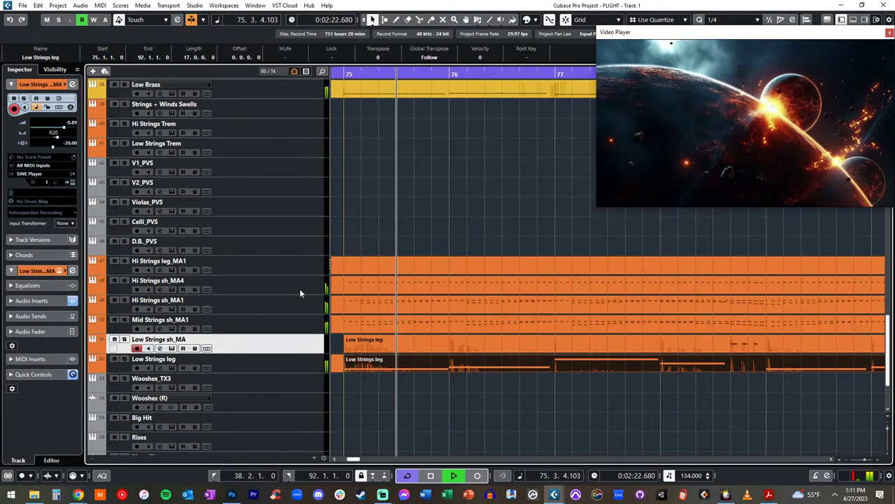
click(125, 359)
click(124, 338)
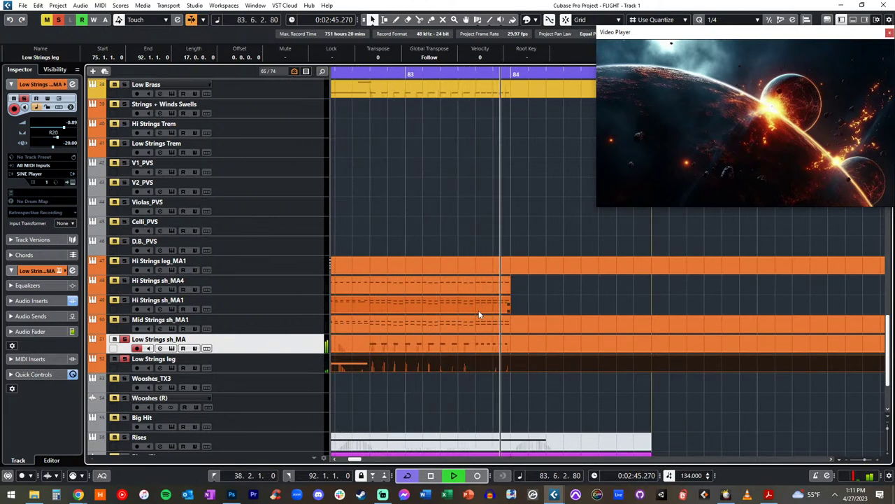
Draw a rising velocity ramp across the last six short notes of bar 83 in the Low Strings sh_MA part
key(space)
double_click(474, 342)
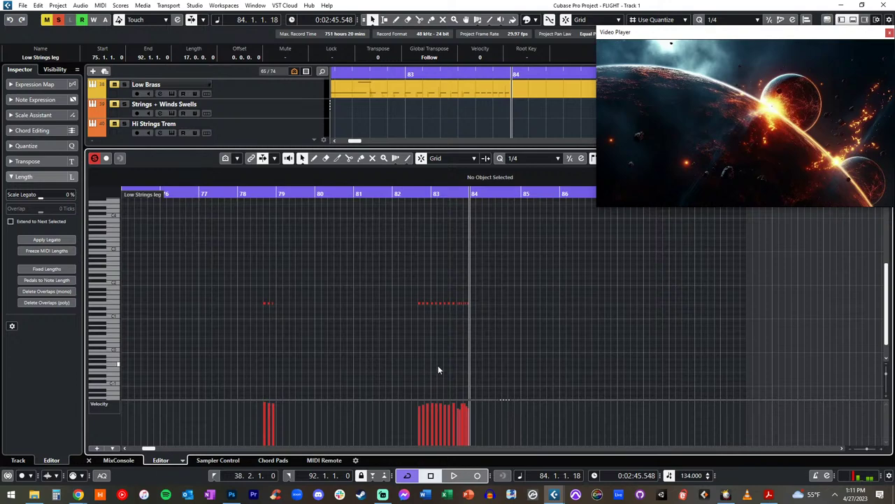
key(h)
key(h)
key(h)
key(h)
key(h)
key(h)
key(h)
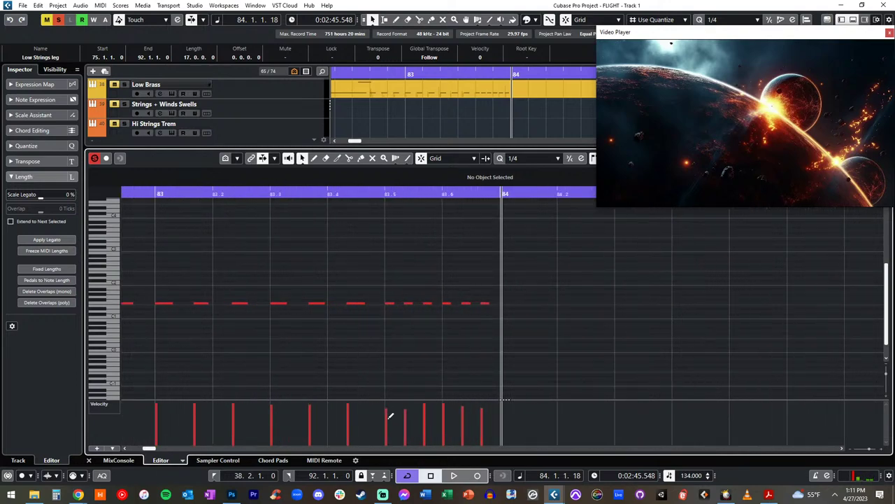
drag(411, 421, 486, 409)
drag(403, 416, 483, 396)
Play bar 83 and its lead-in to check the reshaped short notes against the soloed Low Strings tracks
key(space)
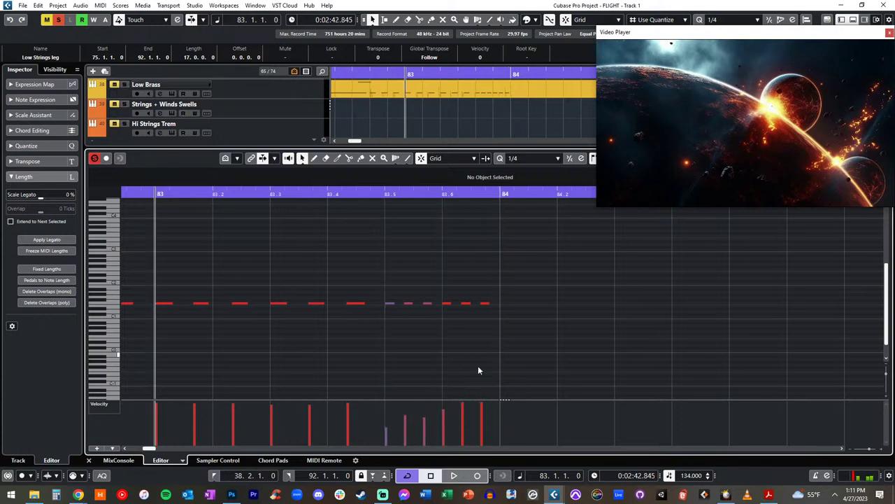
key(space)
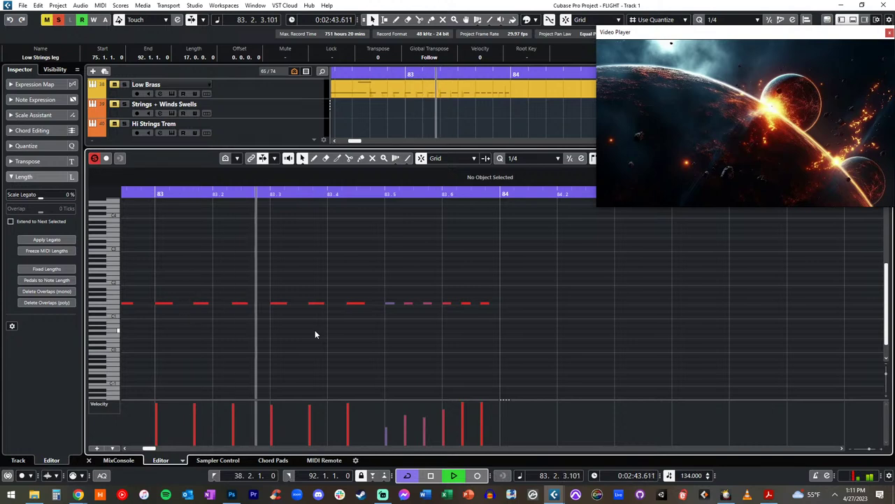
key(space)
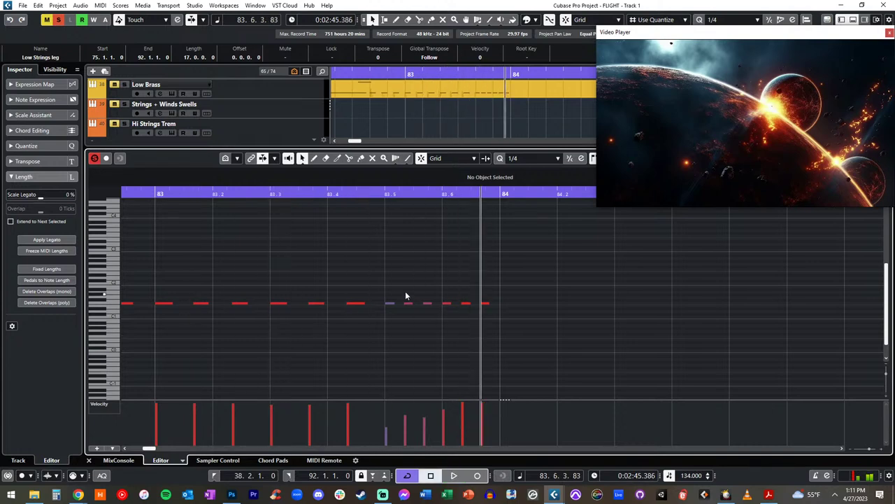
key(Return)
key(KP_Subtract)
key(KP_Subtract)
key(space)
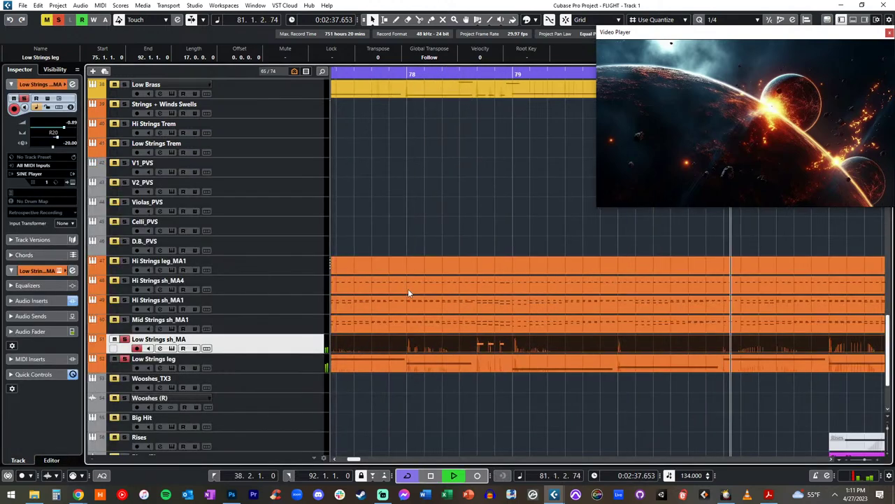
key(space)
scroll(473, 295, right, 3)
key(space)
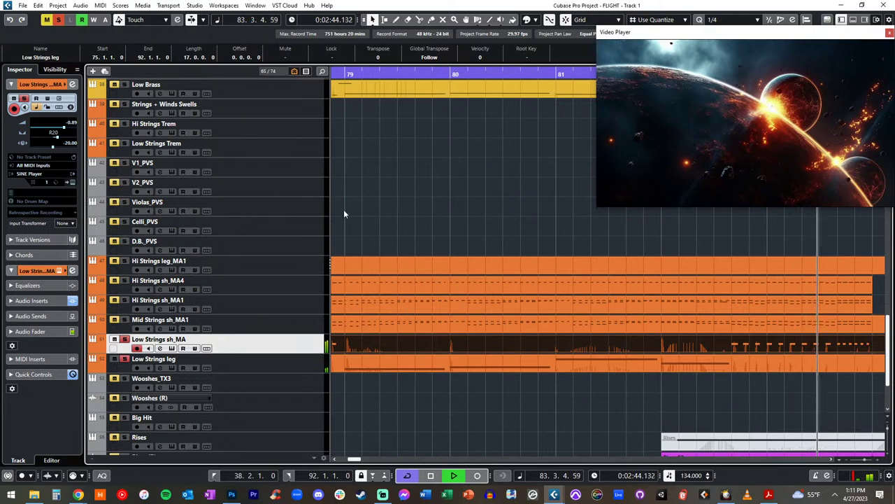
Clear all solos and play the build into bar 84 with the full mix
click(59, 20)
key(space)
key(minus)
key(minus)
key(minus)
key(space)
key(space)
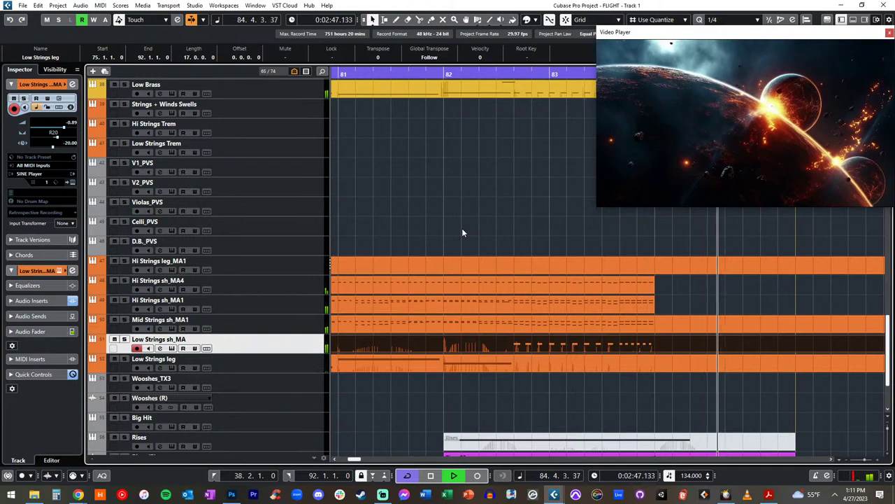
Examine the arrangement around bars 78 to 92 and replay the transition into bar 84 in the full mix
key(g)
key(g)
key(g)
key(g)
key(g)
key(g)
key(shift+g)
key(space)
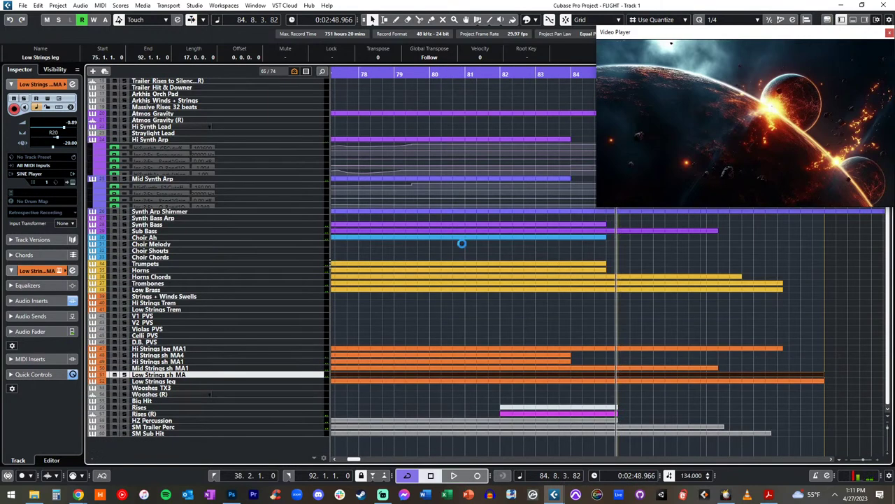
key(shift+h)
key(shift+h)
key(shift+h)
key(shift+h)
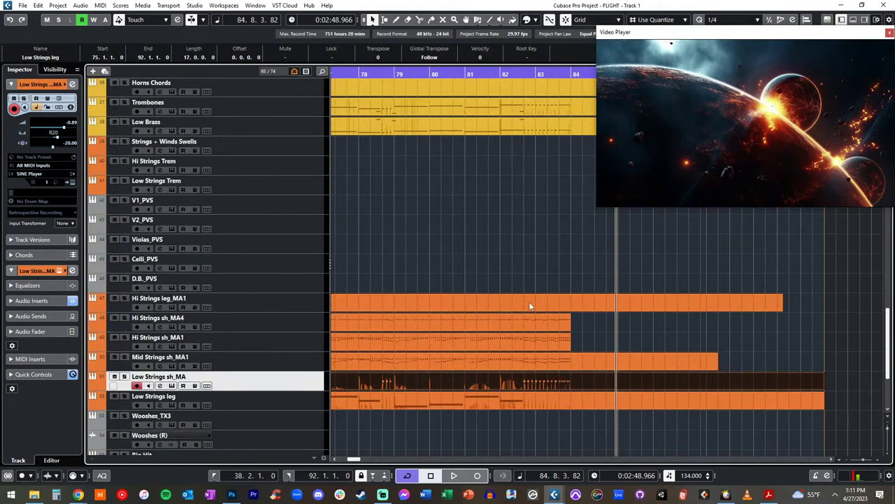
key(ctrl+KP_Subtract)
key(ctrl+KP_Subtract)
key(ctrl+KP_Add)
key(ctrl+KP_Subtract)
key(space)
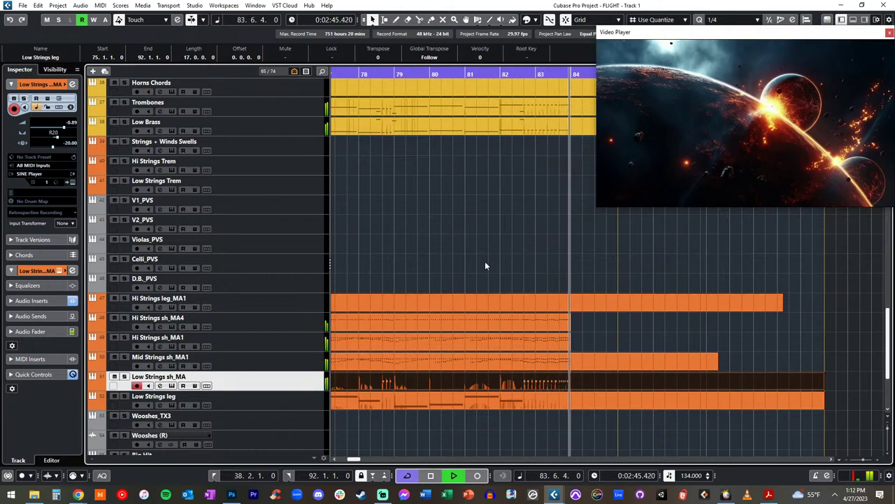
scroll(420, 217, down, 5)
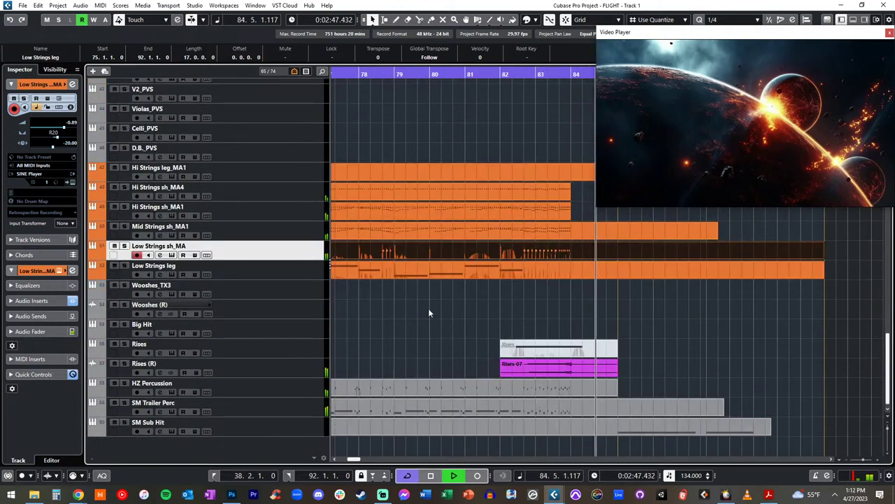
key(space)
Delete the Rises-07 audio and the Rises MIDI part at bar 82, then remove the Rises (R) track
click(554, 373)
key(Delete)
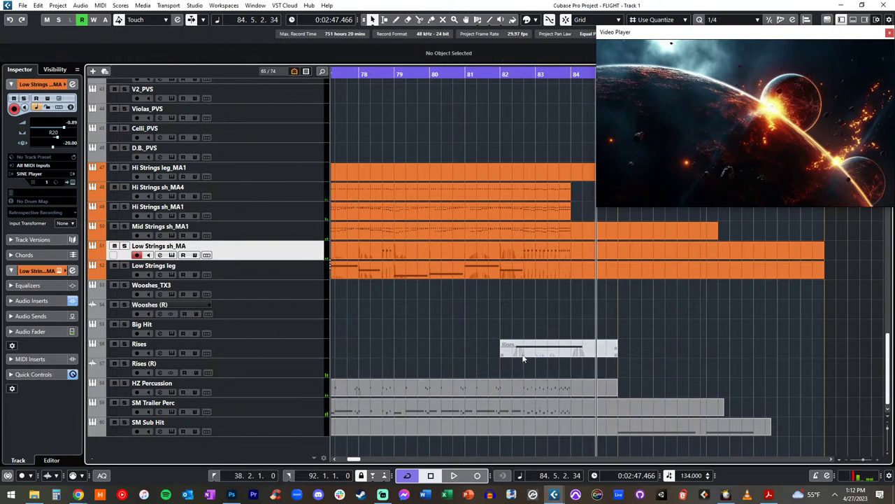
click(521, 348)
key(Delete)
click(285, 343)
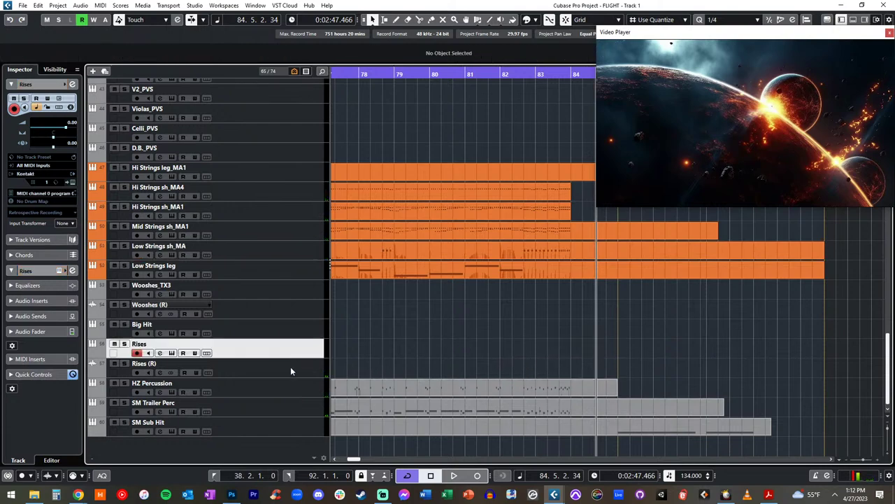
click(290, 367)
scroll(474, 347, left, 10)
scroll(478, 350, right, 10)
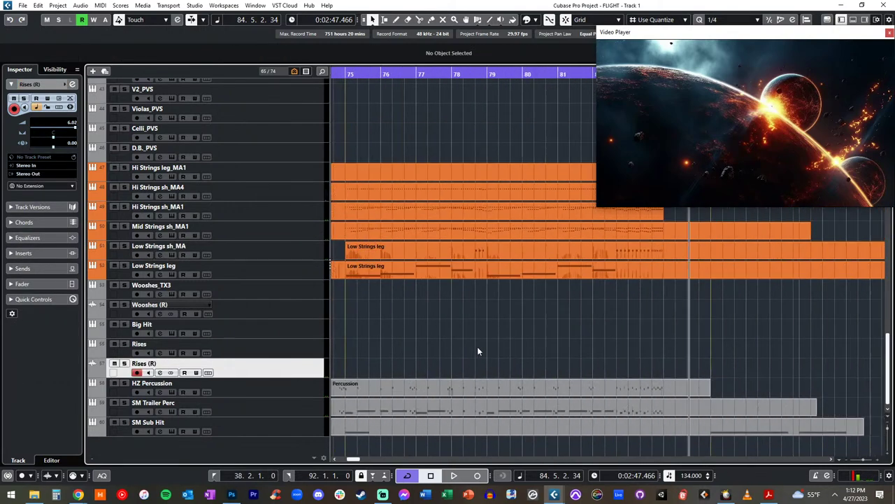
key(Delete)
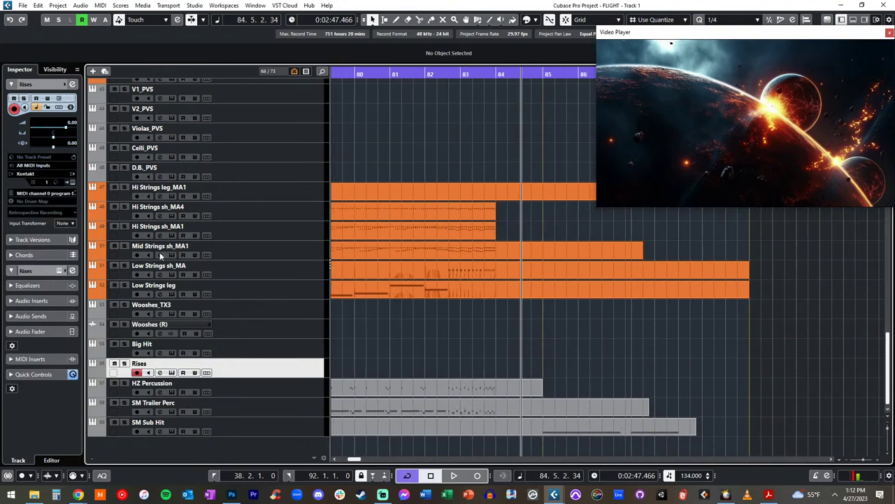
Load TX3 - Rises.nki from Trailer Xpressions III in the Big Hit track's Kontakt and set a later start point for the Ending 01 sound
click(283, 347)
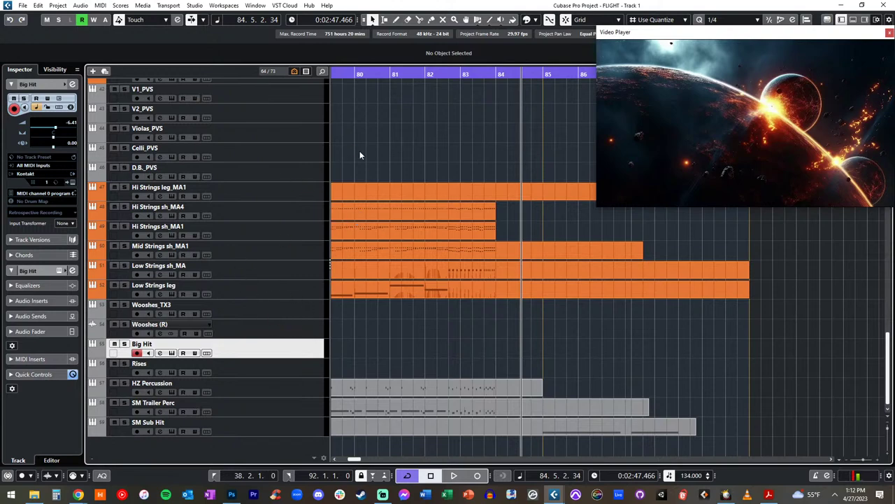
key(e)
scroll(217, 245, down, 5)
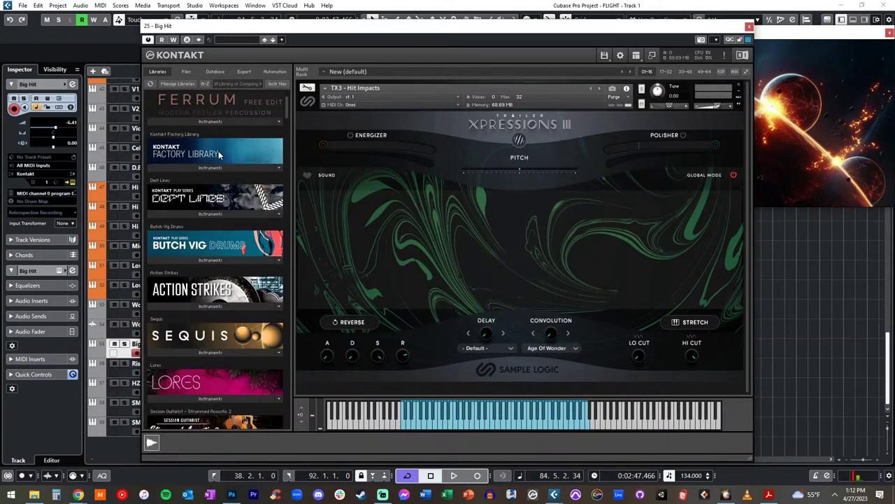
click(188, 72)
drag(279, 28, 0, 29)
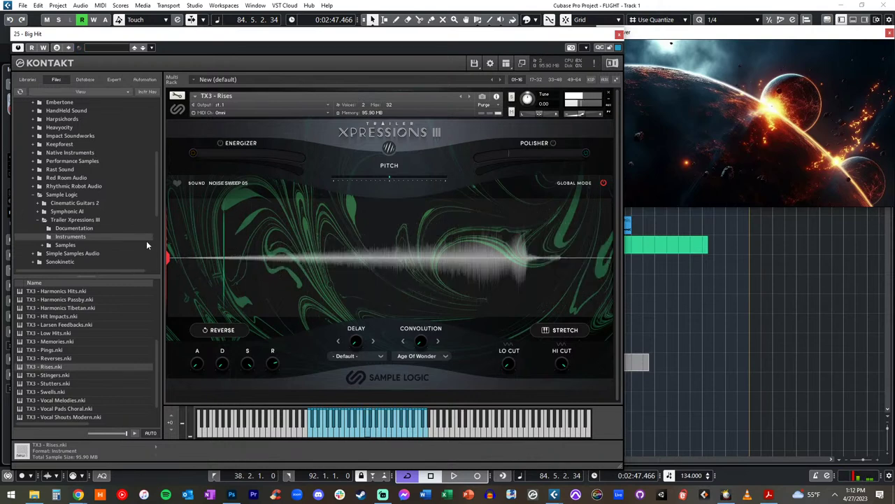
drag(168, 258, 396, 276)
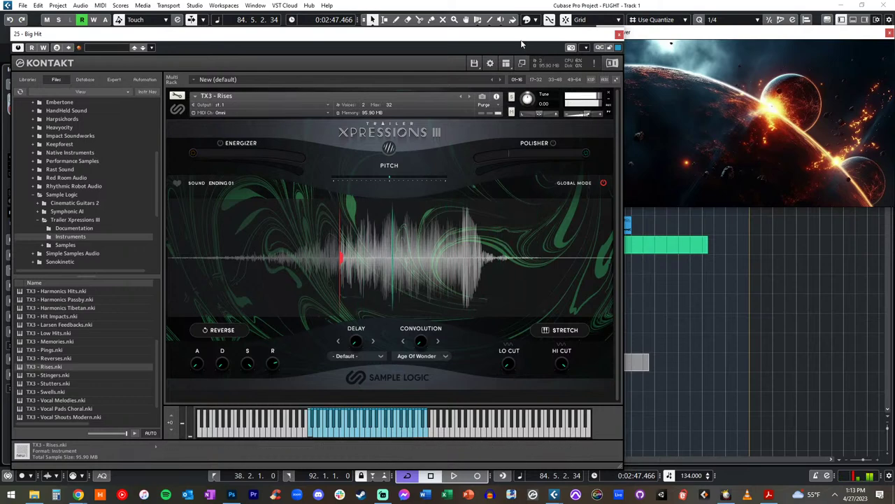
drag(523, 42, 0, 21)
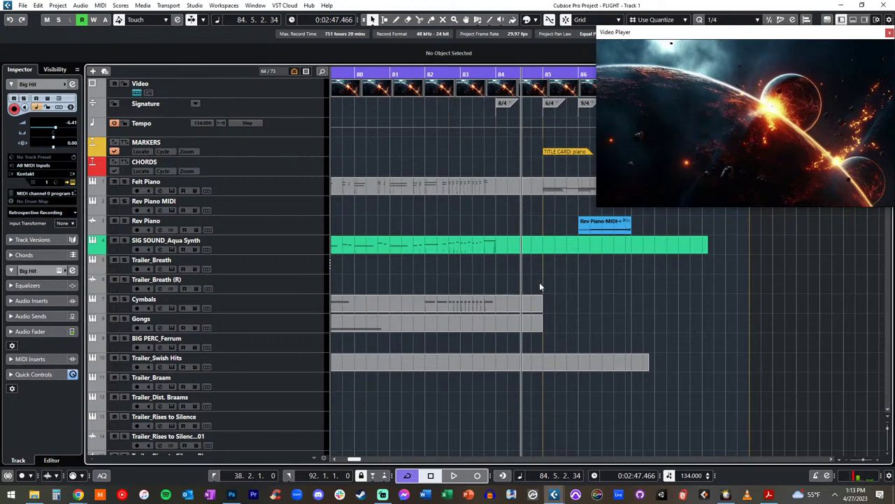
Record a riser on the Big Hit track from about bar 79 and delete the extra Big Hit part starting at 82.3
key(KP_Subtract)
key(KP_Subtract)
key(KP_Subtract)
key(KP_Subtract)
key(KP_Subtract)
key(KP_Subtract)
key(KP_Multiply)
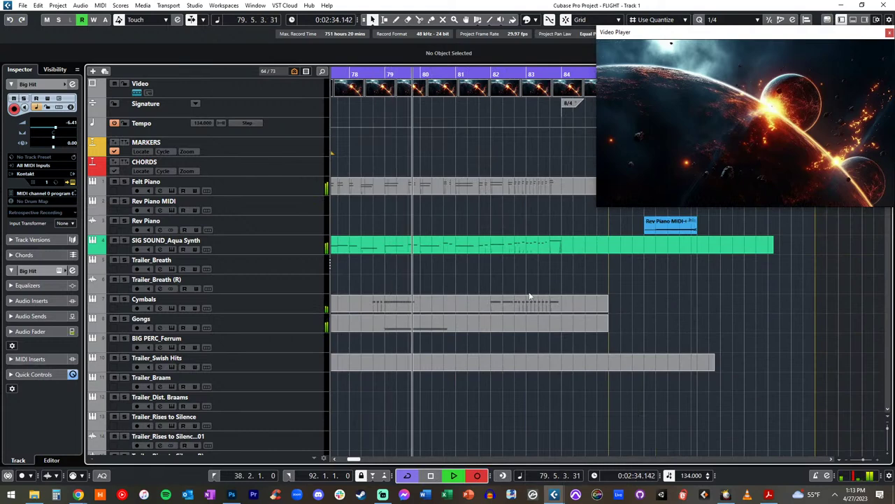
scroll(519, 300, down, 15)
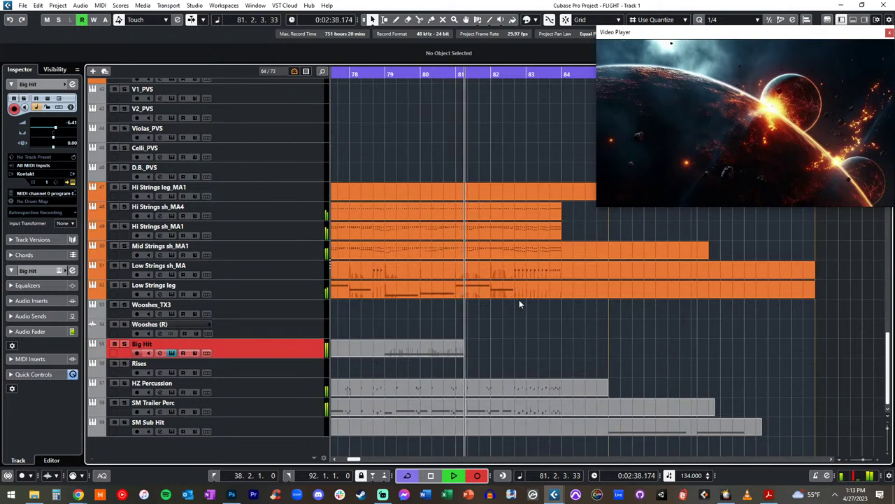
key(space)
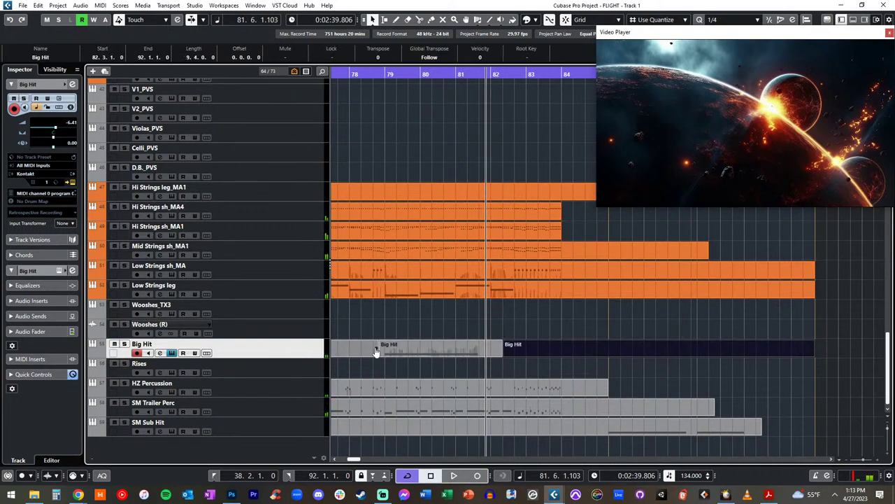
click(524, 350)
key(Delete)
click(451, 348)
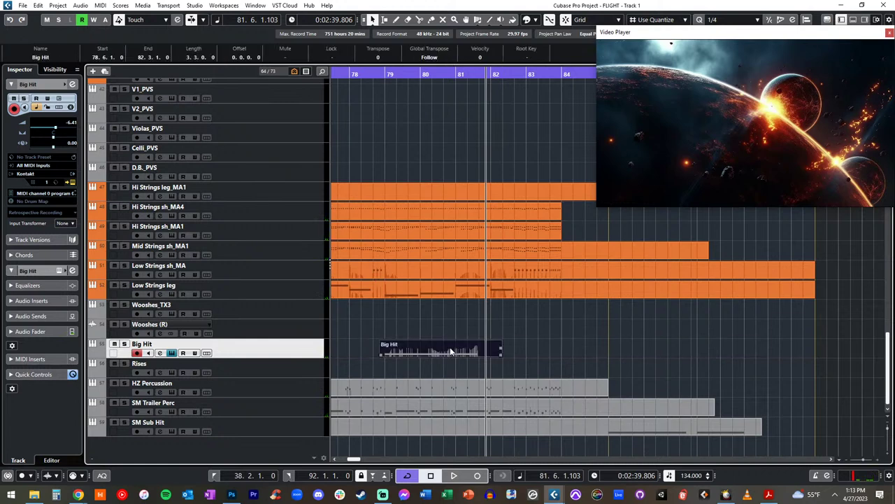
Delete the old Rises track and rename the Big Hit track as Rises_TX3
click(154, 363)
key(Delete)
double_click(149, 363)
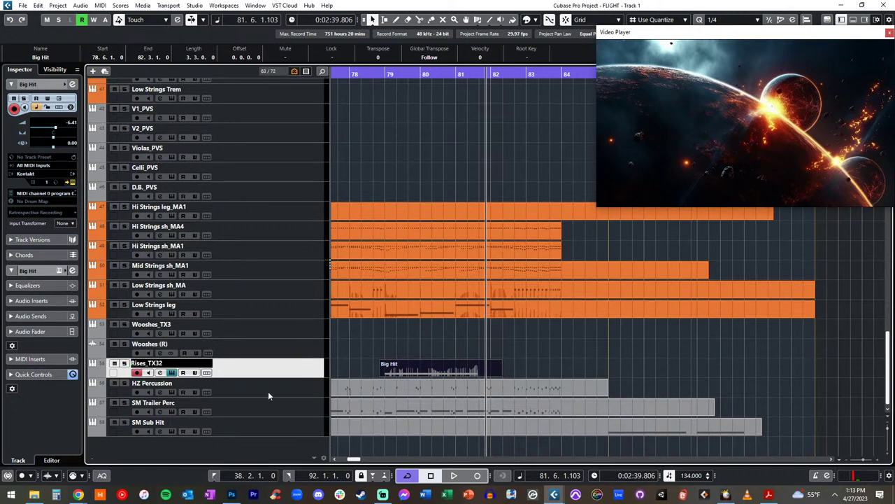
text(Rises_TX32)
key(BackSpace)
key(Return)
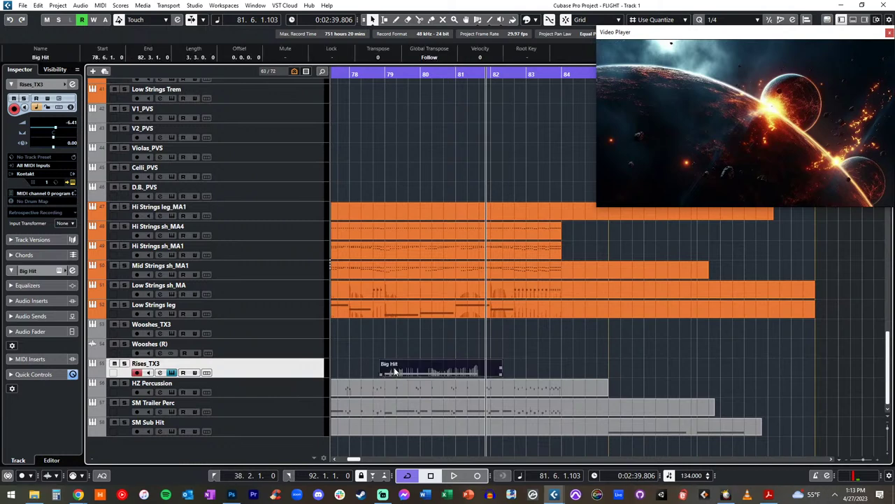
Extend the recorded riser part on Rises_TX3 to end at 83.5.1.0 and render it to a new audio track
drag(501, 373, 549, 373)
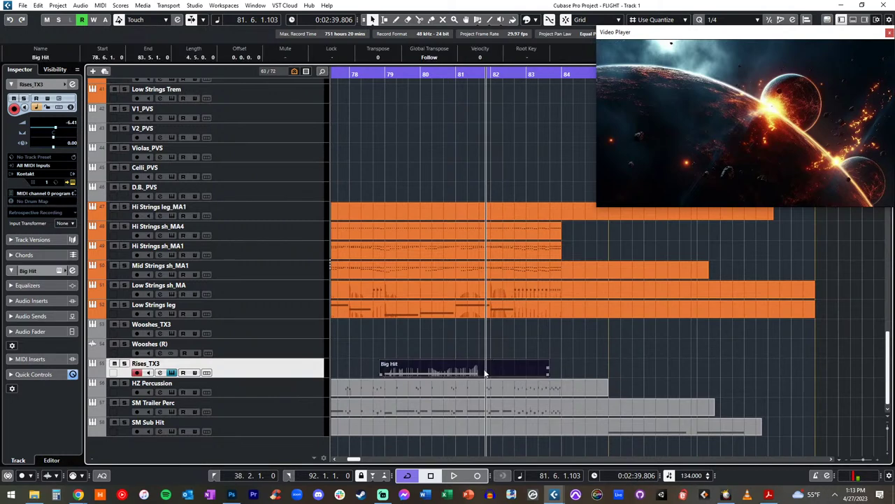
key(alt+r)
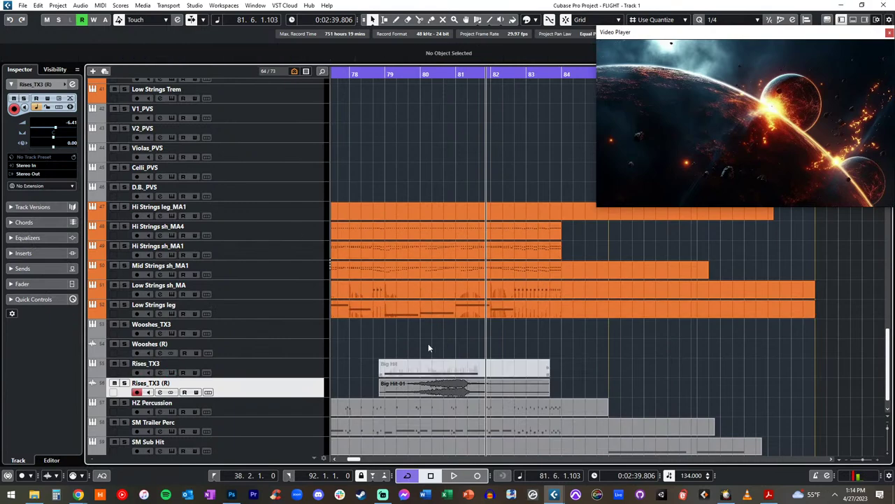
Move the rendered riser audio on Rises_TX3 (R) to start at 80.5.1.0 and colour it blue
drag(456, 384, 522, 383)
key(h)
key(h)
key(h)
key(h)
key(h)
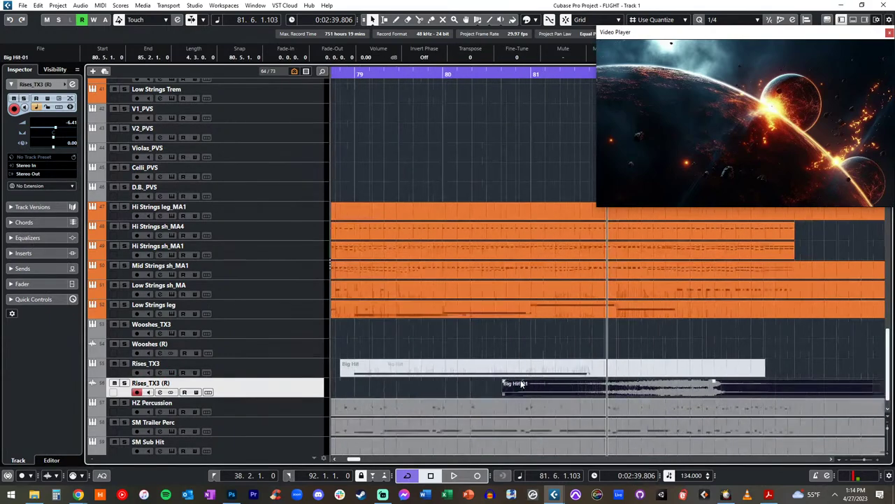
key(shift+h)
click(498, 389)
click(504, 389)
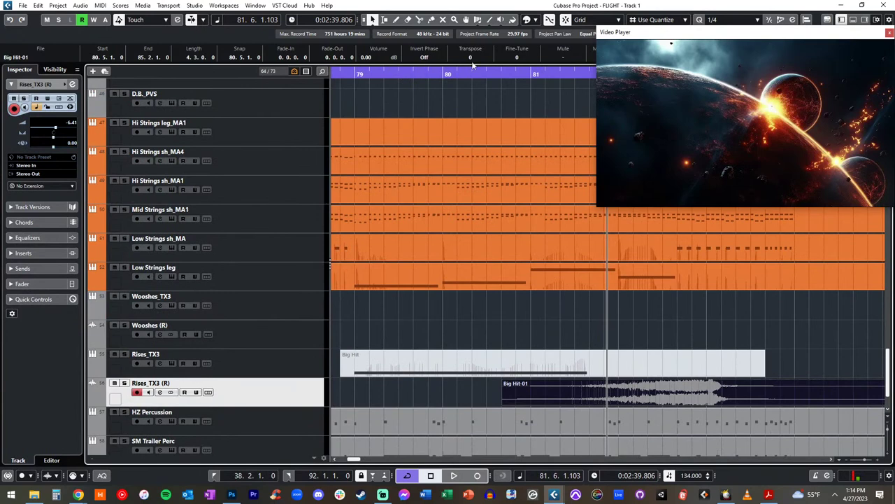
click(533, 21)
click(547, 60)
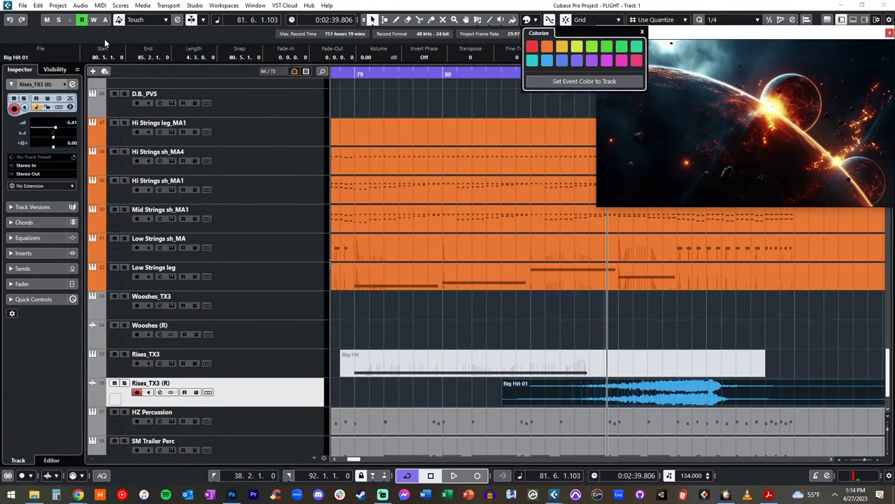
Try to rename the rendered riser audio event as Rises
click(52, 63)
text(Ri)
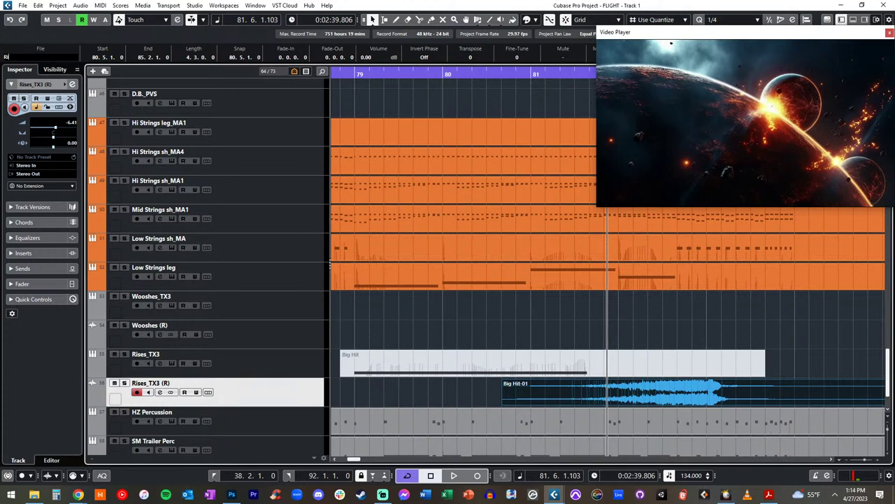
text(ses)
key(Return)
click(448, 263)
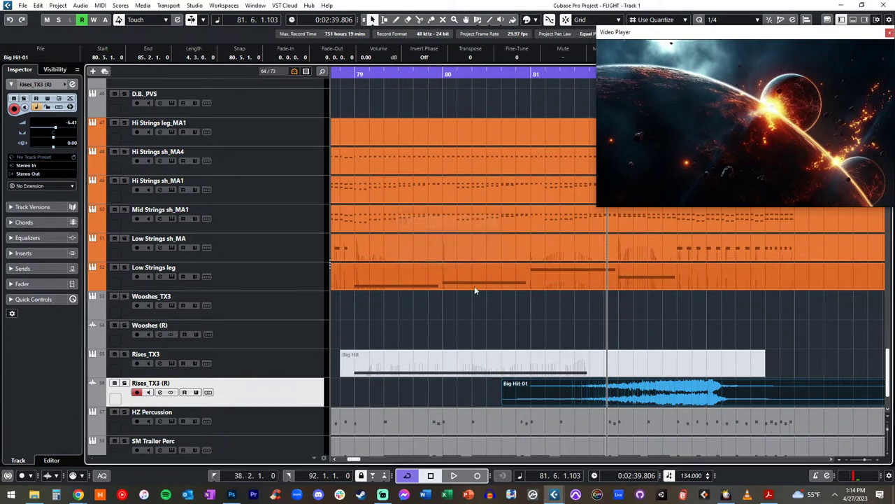
Set the description of the rendered riser audio event on Rises_TX3 (R) to End Rise
click(36, 59)
text(End)
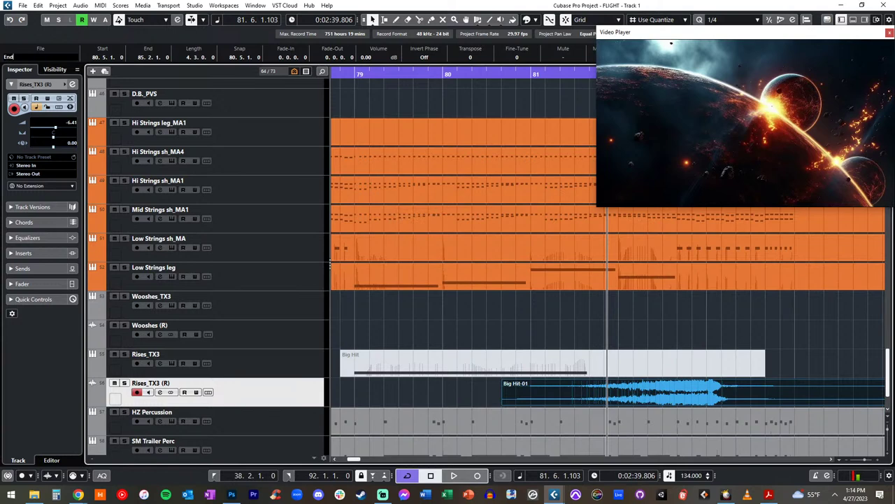
text( Rise)
key(Return)
click(527, 327)
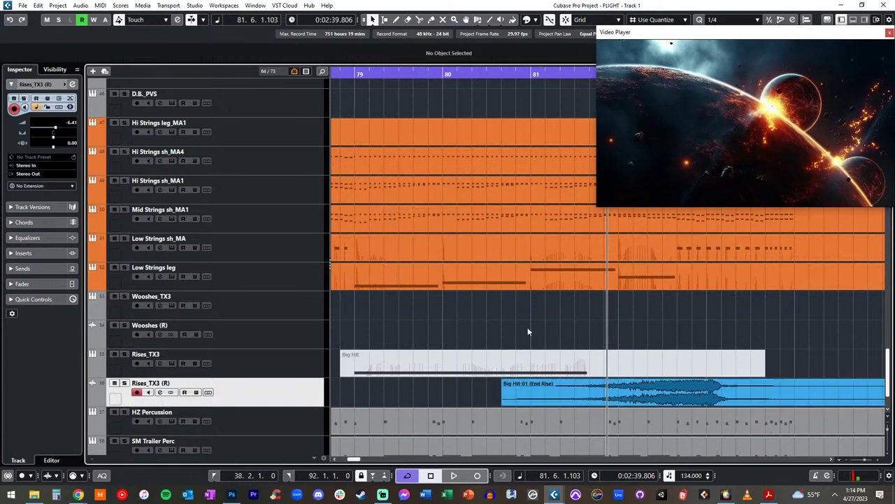
Move the End Rise audio event on Rises_TX3 (R) to start at 81.4.3.93 so its peak meets bar 84
drag(546, 384, 679, 388)
scroll(597, 408, right, 2)
drag(596, 403, 555, 396)
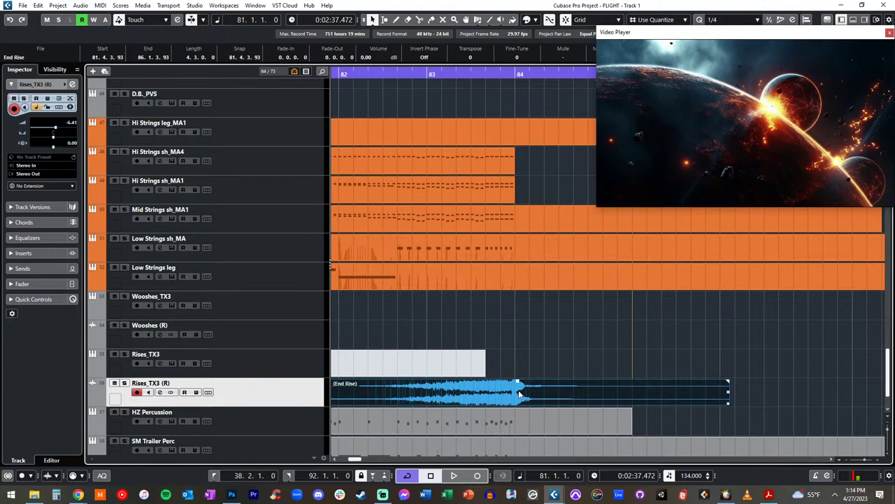
scroll(479, 343, left, 2)
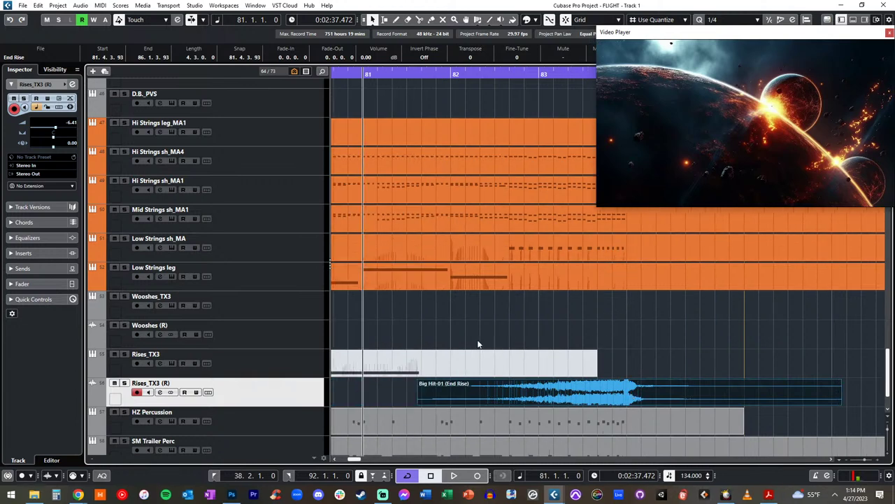
Trim the End Rise event's start to 82.1.1.2, with a 1.3.3.111 fade-in and its volume at -2.45 dB
drag(418, 403, 647, 382)
key(ctrl+z)
Play the ending from bar 81 to check the faded riser against the full mix
key(space)
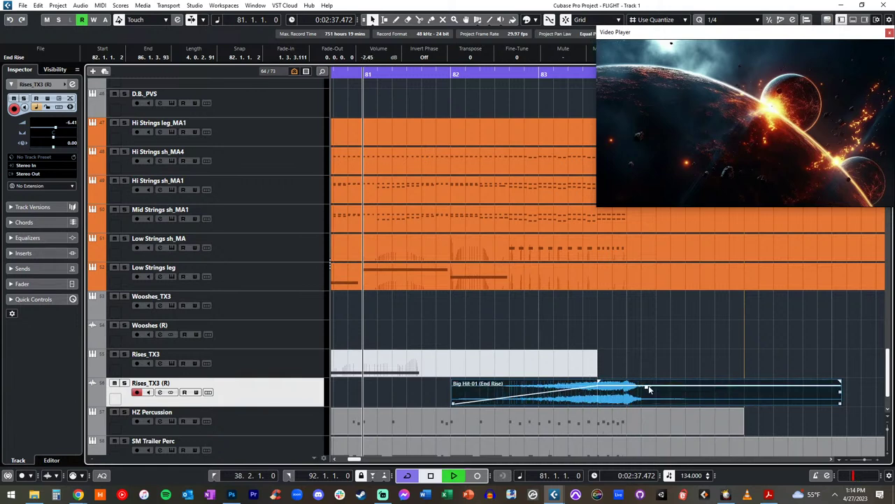
key(l)
scroll(531, 381, right, 1)
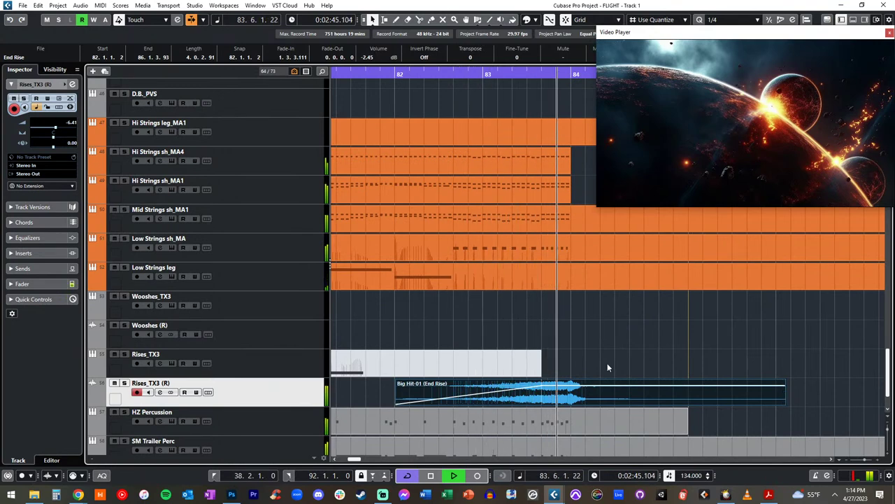
key(space)
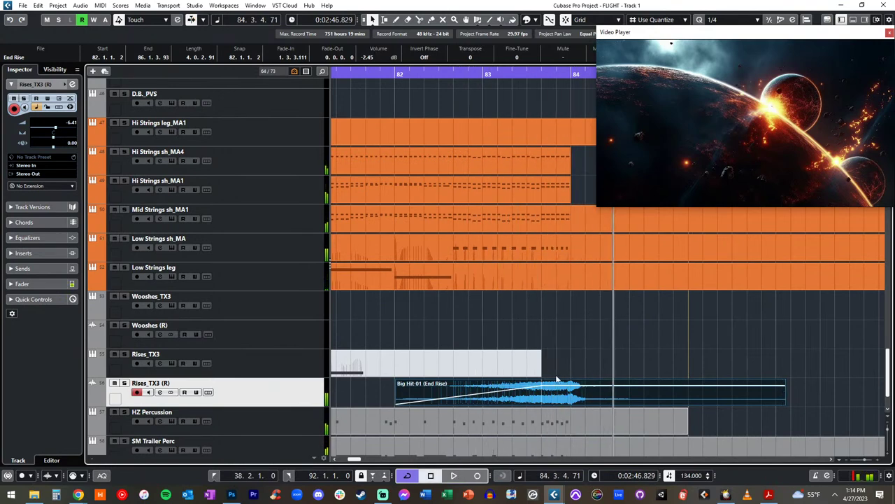
Solo the Rises_TX3 (R) track and play the riser through its peak at bar 84, viewed up close
key(s)
key(space)
key(h)
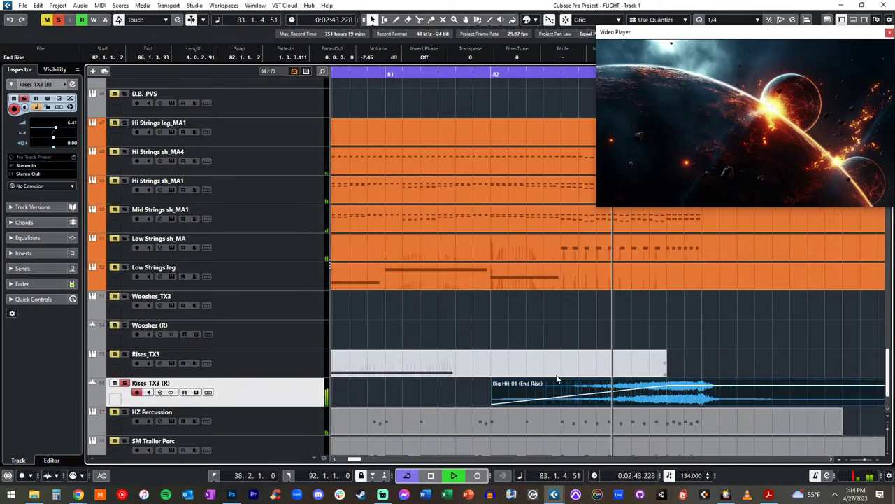
key(shift+h)
key(f)
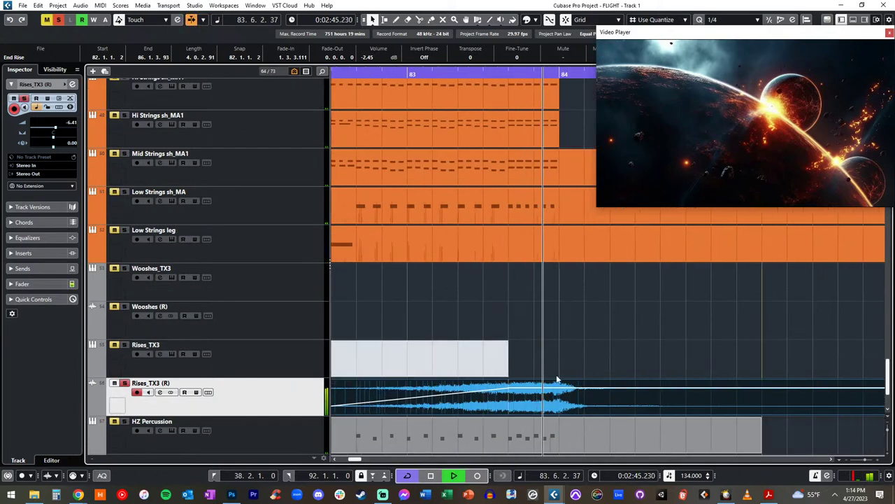
key(space)
Move the End Rise event's start to 82.1.1.0 and transpose it up by 1 semitone
click(577, 398)
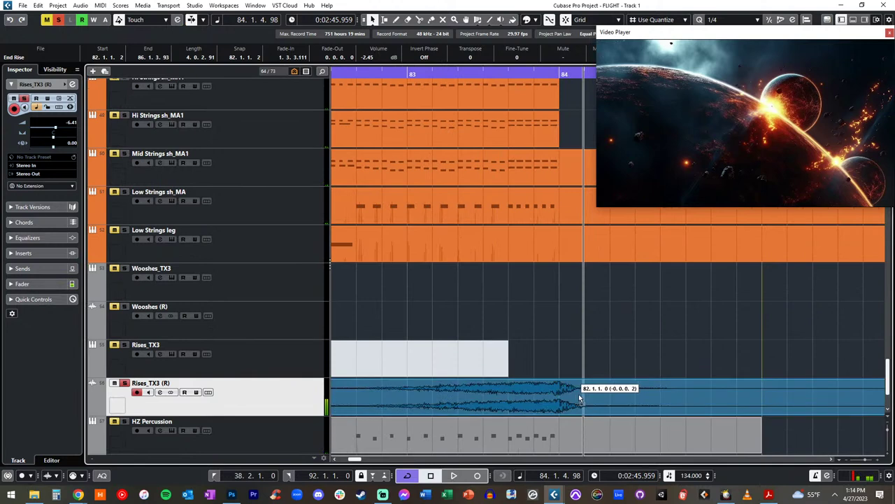
drag(579, 398, 577, 400)
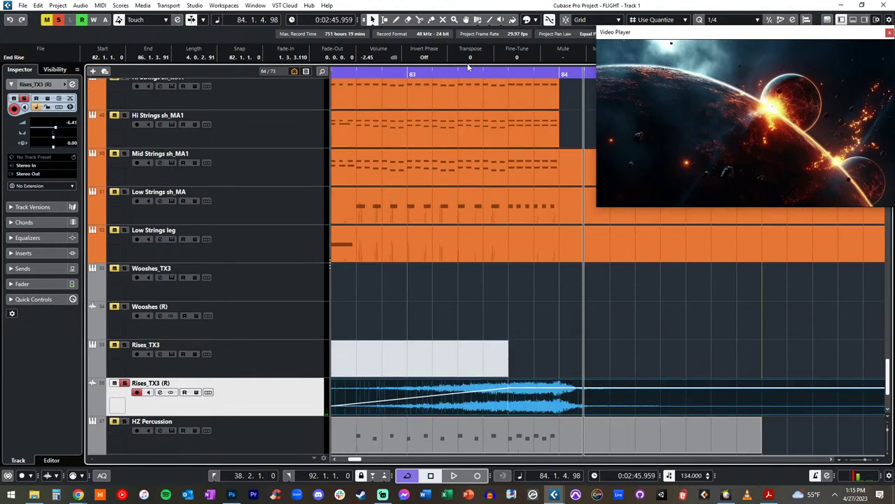
key(KP_1)
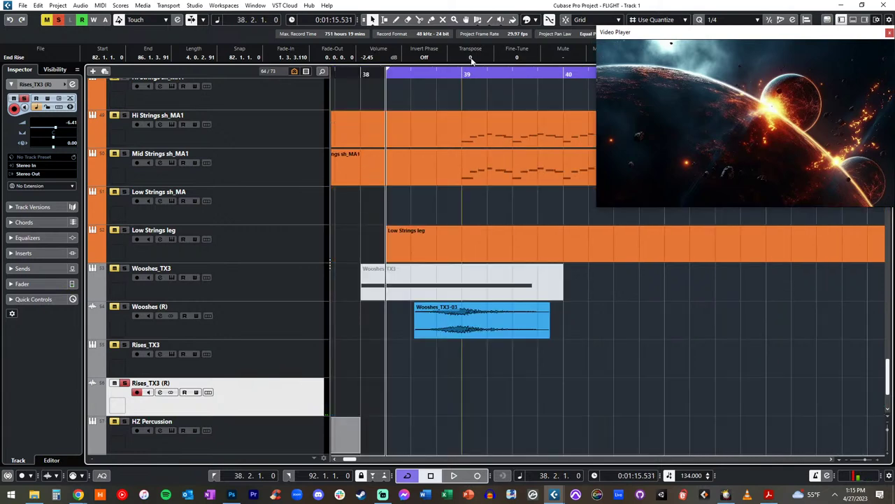
key(h)
key(h)
key(h)
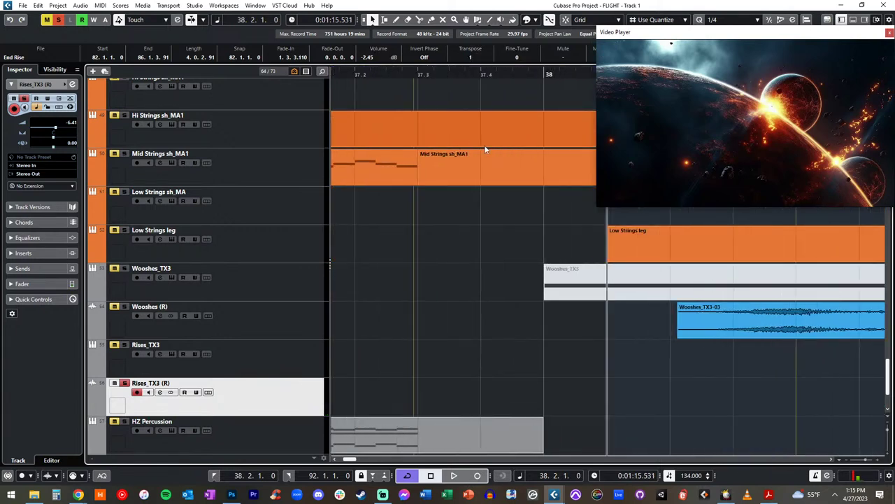
Examine the End Rise event's position around bars 83 to 85 relative to the strings and percussion
scroll(493, 263, down, 2)
scroll(493, 259, right, 10)
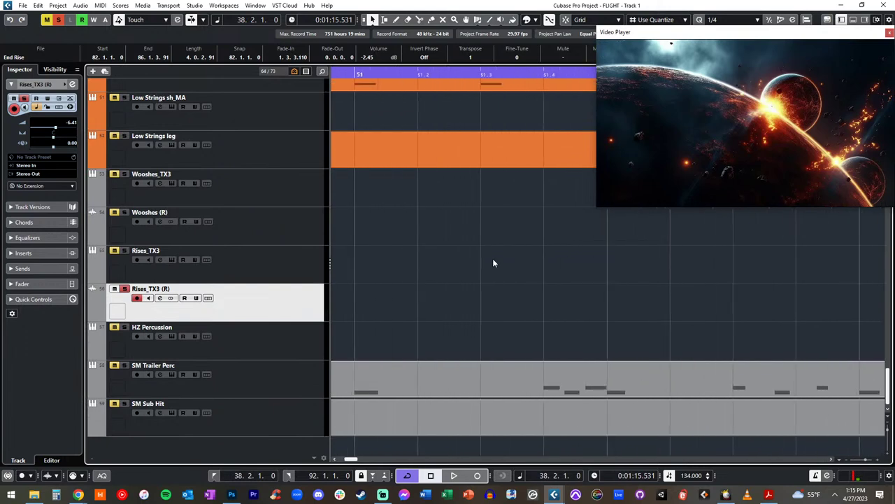
scroll(488, 261, right, 10)
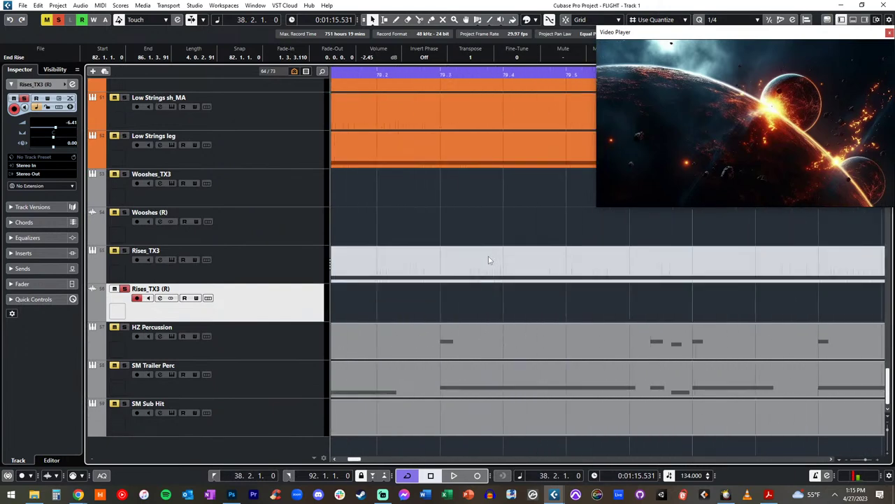
key(g)
key(g)
key(g)
key(g)
key(g)
key(g)
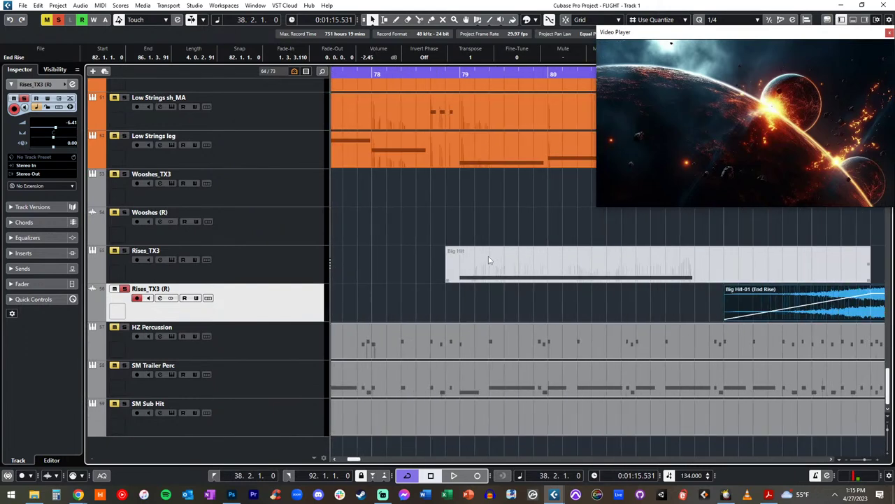
scroll(489, 256, right, 3)
scroll(488, 255, left, 2)
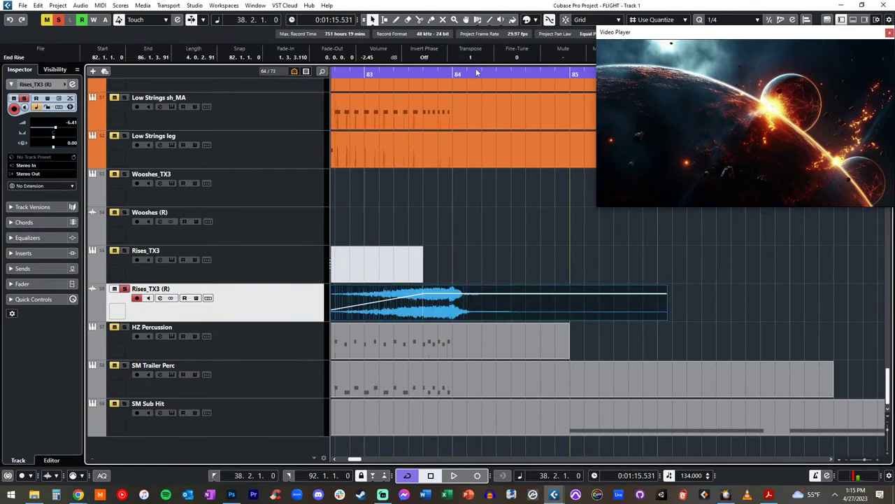
Play the soloed Big Hit-01 (End Rise) clip from just before bar 82 through its hit at bar 84
scroll(484, 216, left, 1)
scroll(429, 183, left, 1)
click(435, 73)
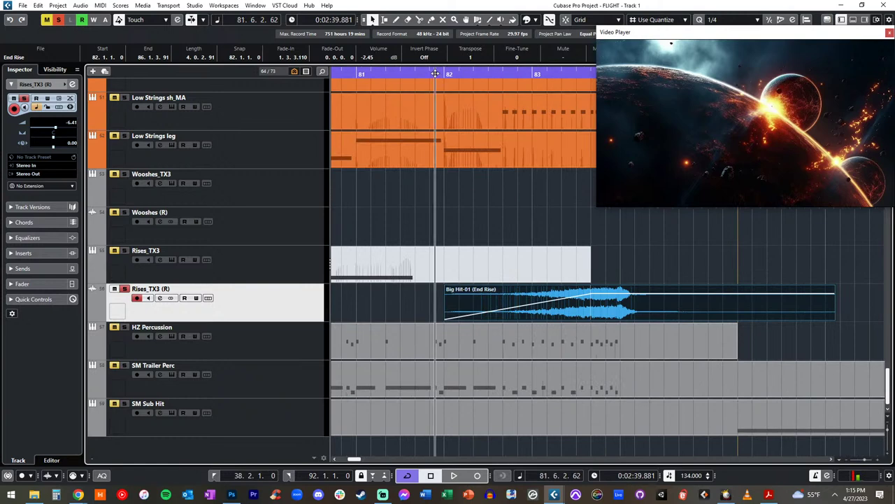
key(space)
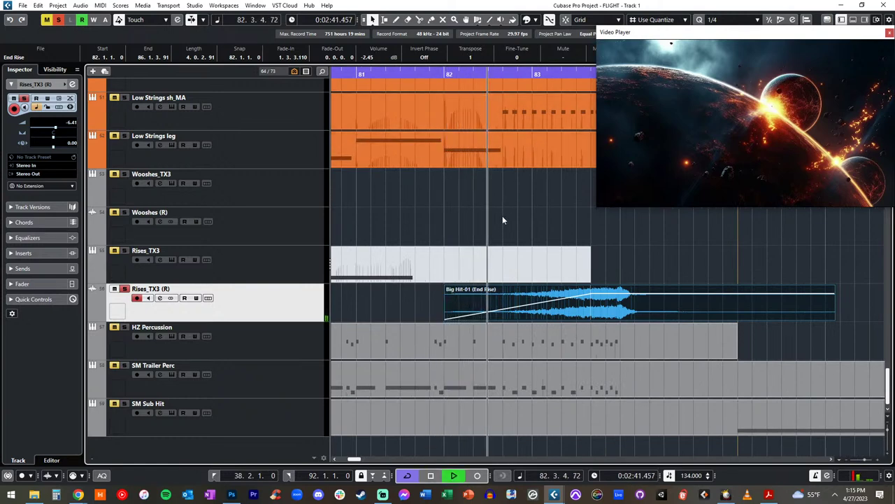
key(f)
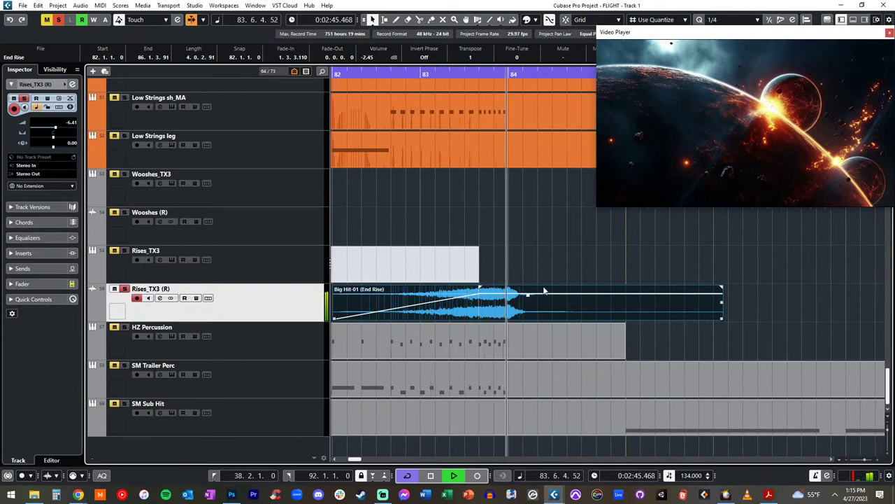
key(space)
Audition the end-rise clip up close from bar 83 to check its peak against the downbeat of bar 84
key(h)
key(h)
key(h)
key(h)
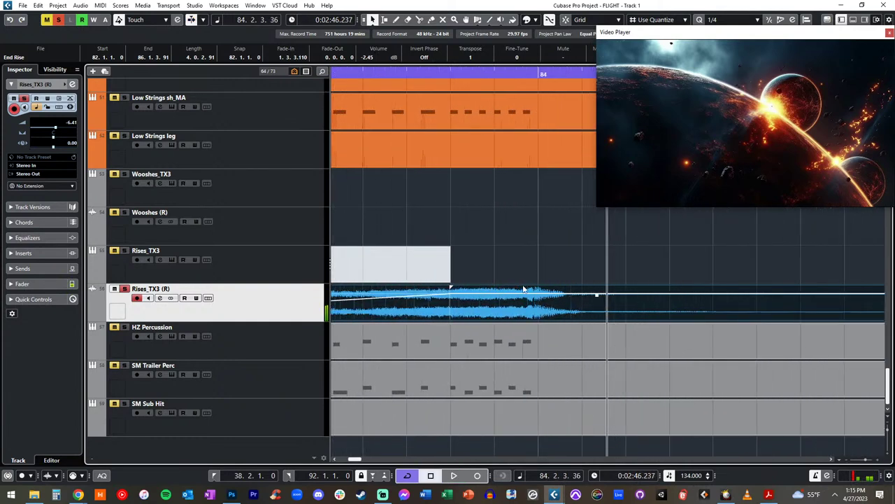
click(547, 281)
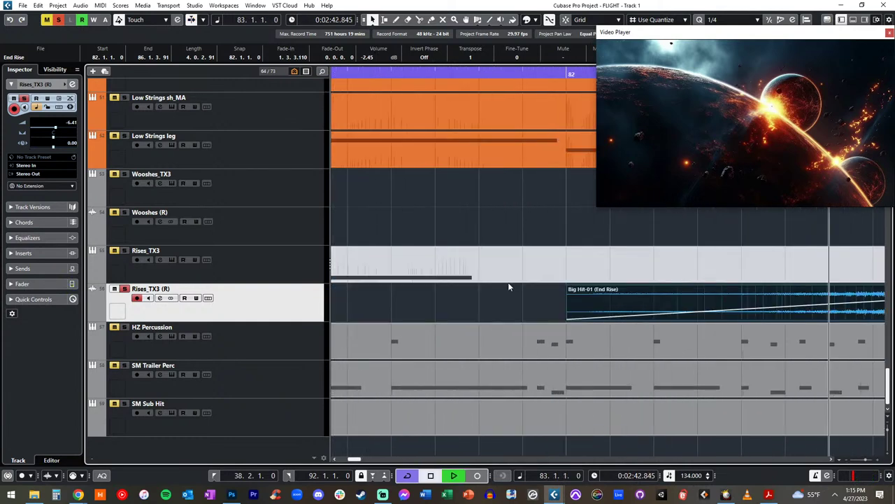
scroll(524, 284, right, 8)
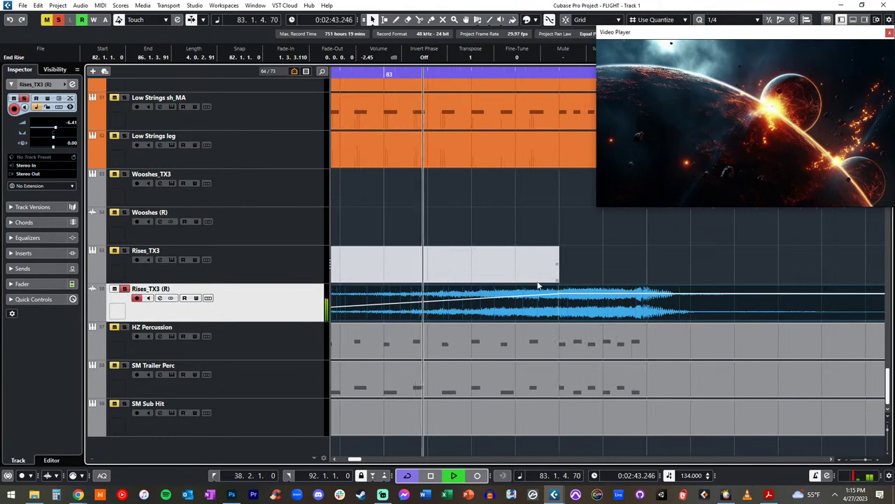
scroll(540, 282, right, 3)
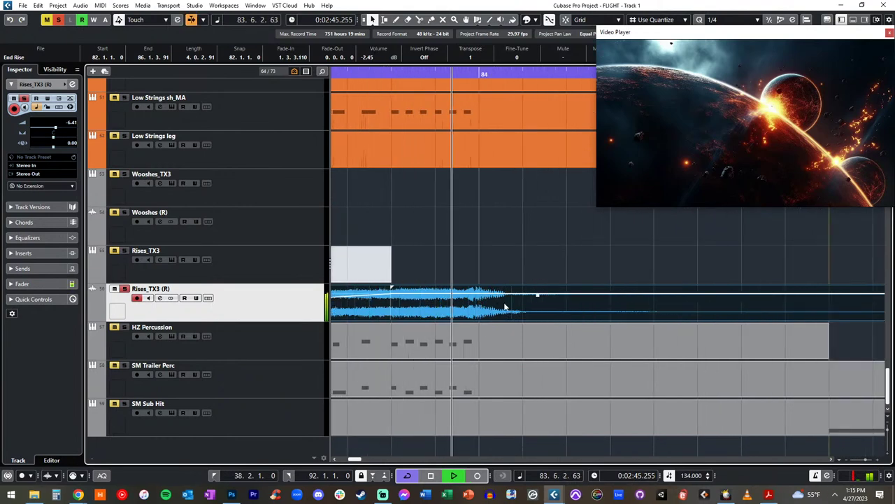
key(space)
Nudge the end-rise clip to start at 82.1.1.58, set the left locator to 83.3.1.0 and play from there
click(482, 313)
drag(481, 309, 483, 307)
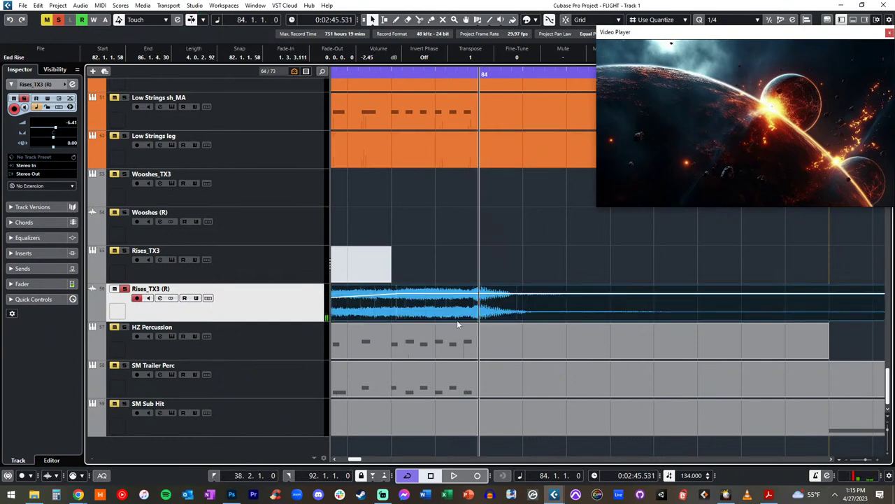
click(239, 477)
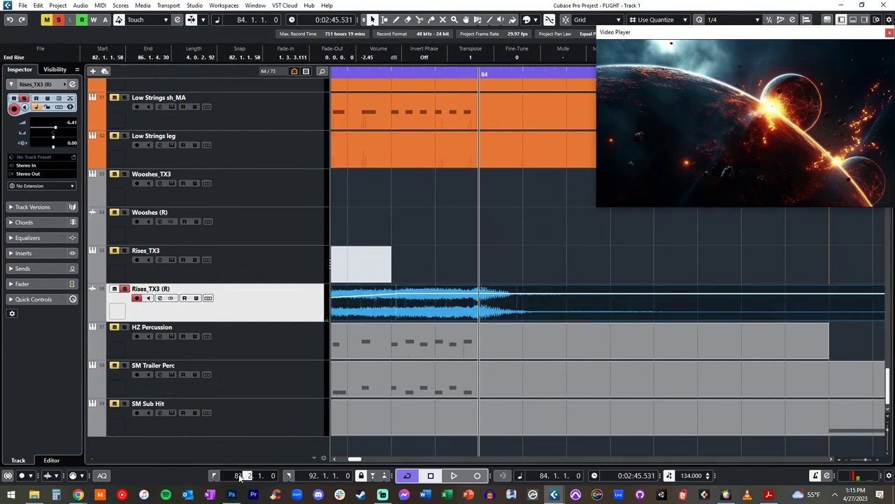
key(KP_1)
key(space)
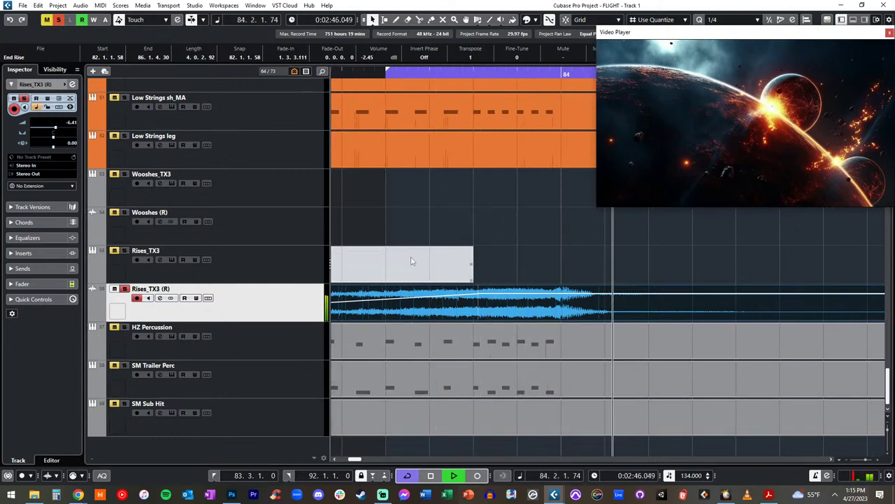
key(space)
Nudge the end-rise clip further to start at 82.1.2.0, replaying from the left locator to check the hit
drag(554, 307, 558, 304)
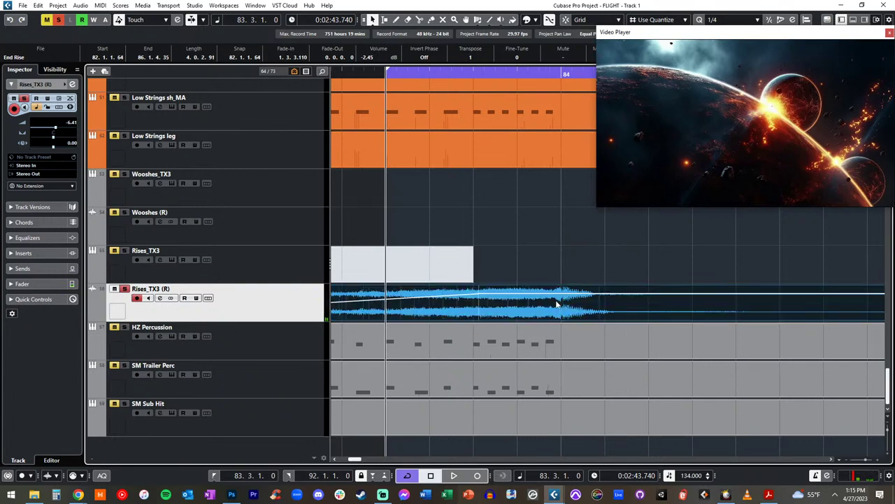
key(space)
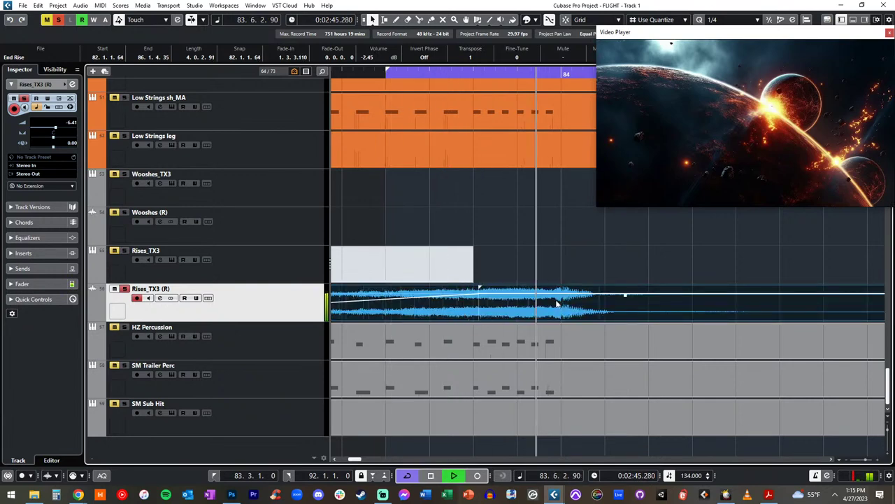
key(space)
key(space)
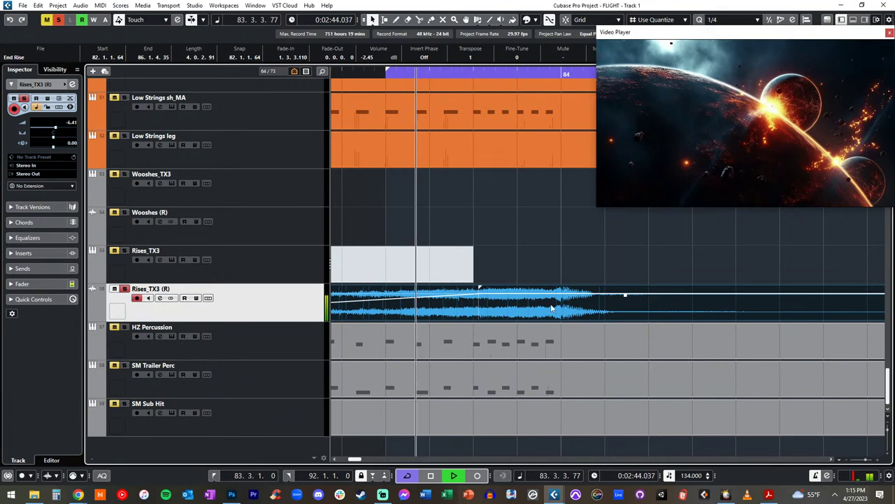
drag(552, 300, 557, 308)
key(space)
key(space)
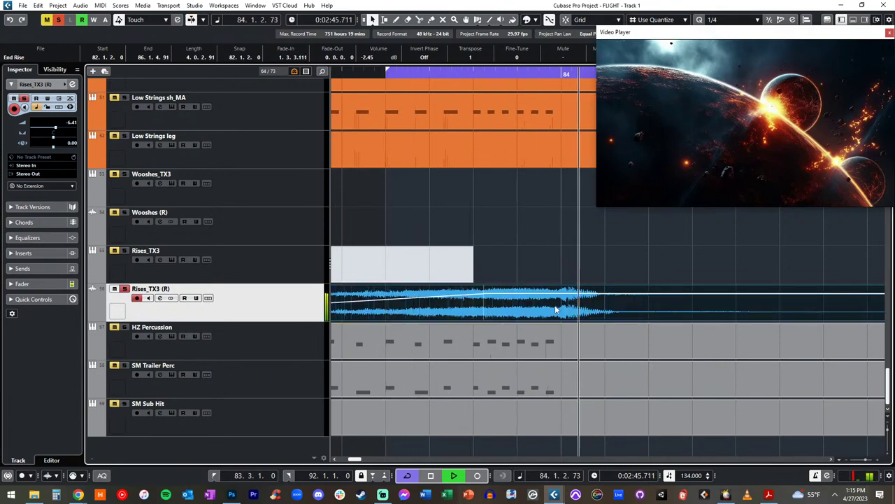
Trim the end-rise clip to end at 84.8.4.90 and add a fade-out of 0.5.1.28
key(g)
key(g)
key(g)
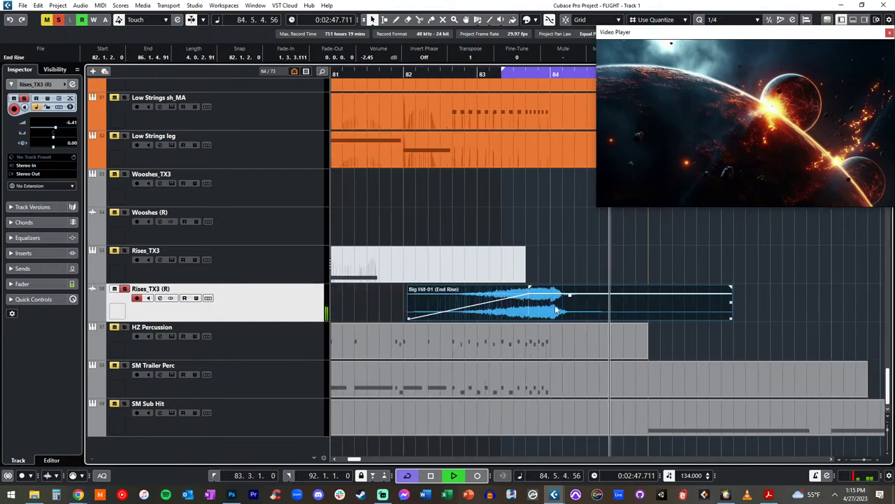
key(space)
drag(707, 317, 582, 288)
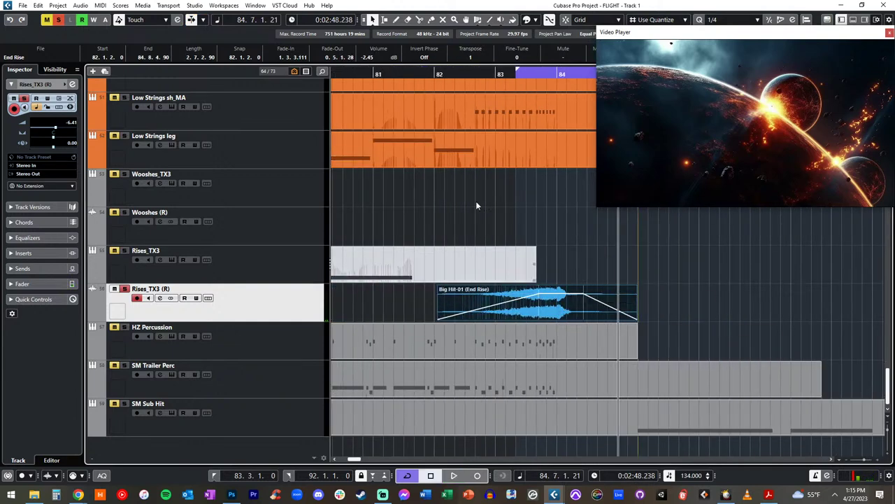
Clear all mutes and solos and play the full mix from bar 82
click(58, 21)
key(KP_Subtract)
key(KP_Subtract)
key(KP_Subtract)
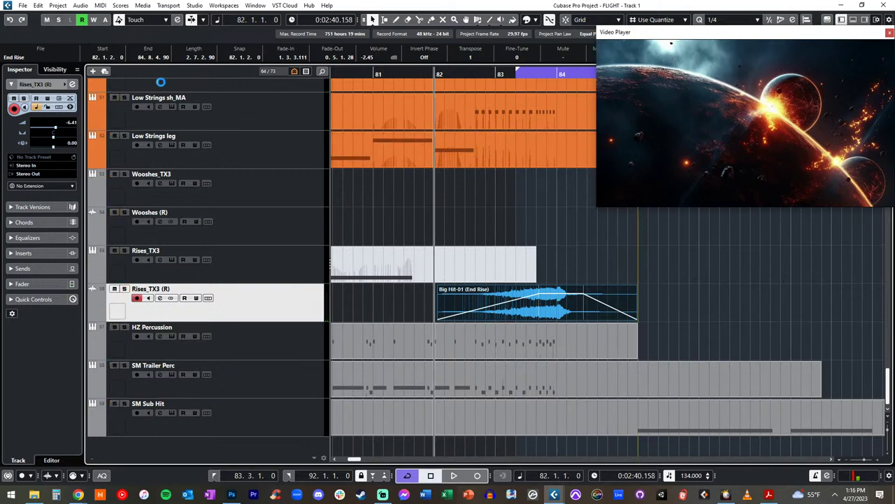
key(space)
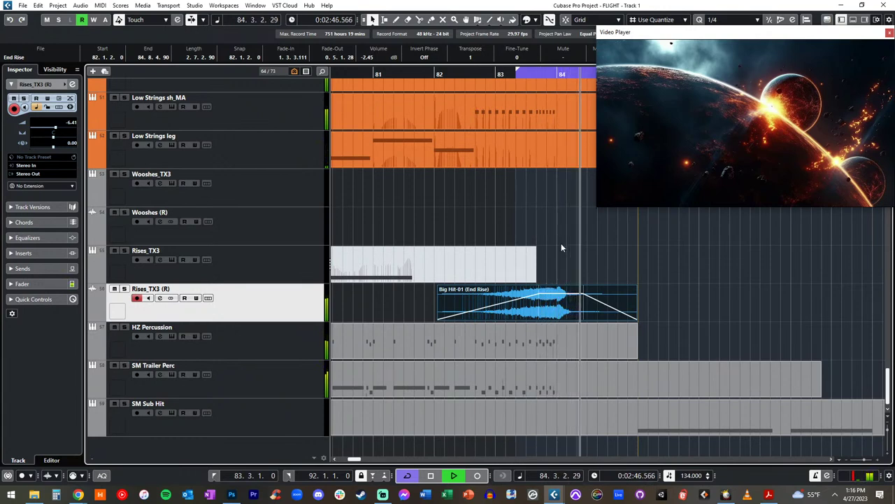
Examine all tracks of the arrangement from the rise to the ending while the mix plays
scroll(561, 247, right, 3)
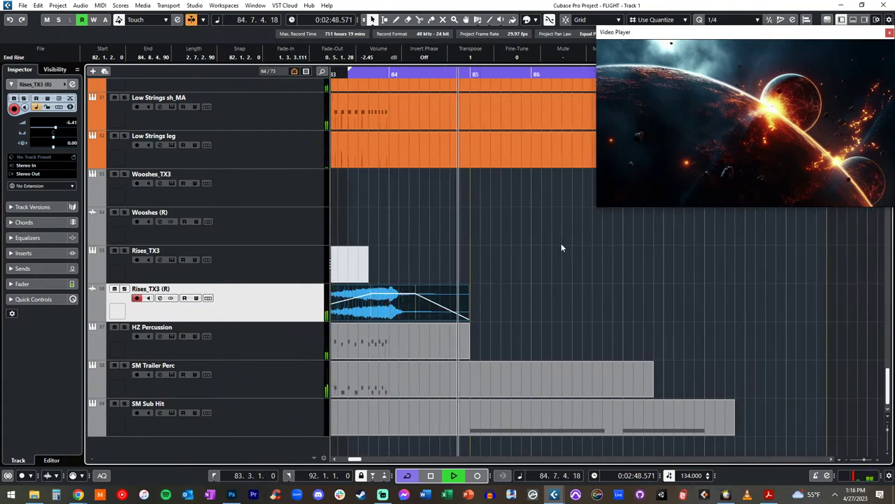
key(g)
key(g)
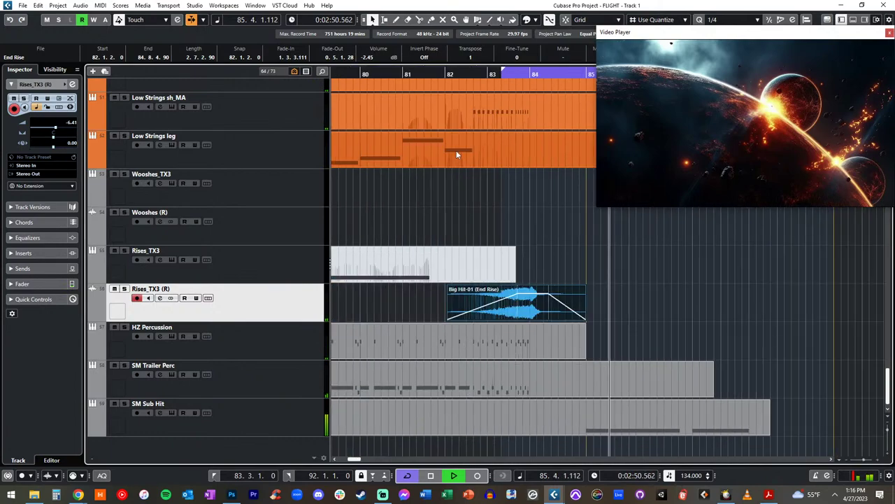
key(shift+g)
key(shift+g)
key(shift+g)
key(shift+h)
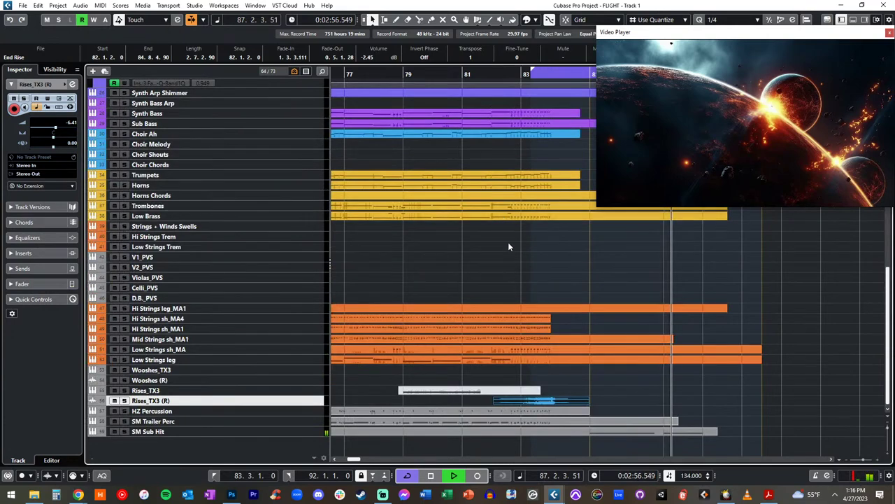
scroll(538, 228, up, 6)
scroll(531, 213, right, 3)
scroll(531, 211, down, 5)
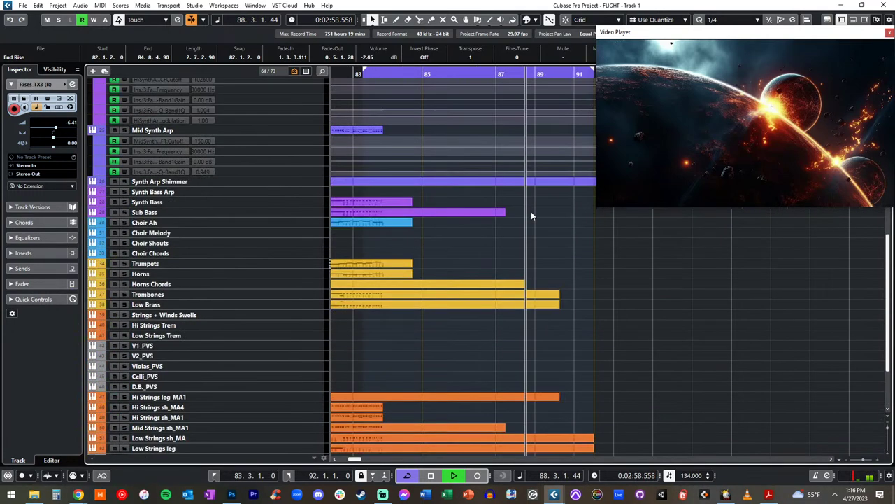
scroll(531, 212, up, 5)
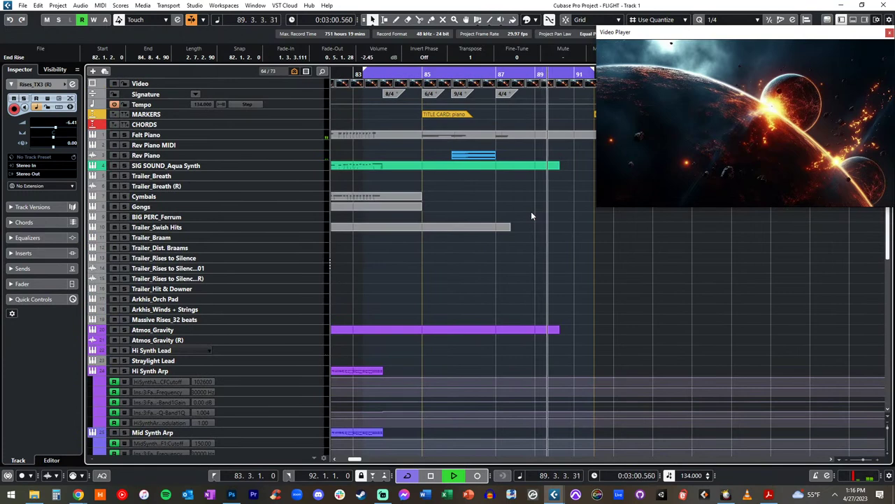
key(space)
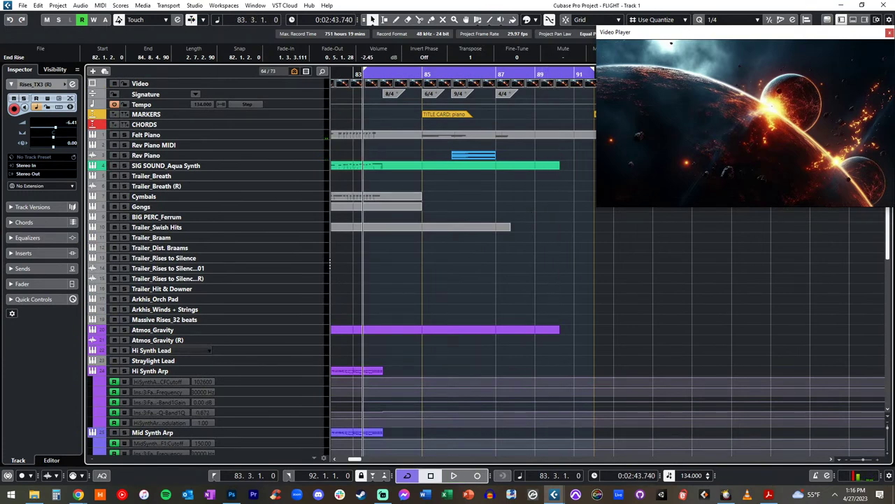
Set the left locator to 2.1.1.0 and play the intro
click(247, 478)
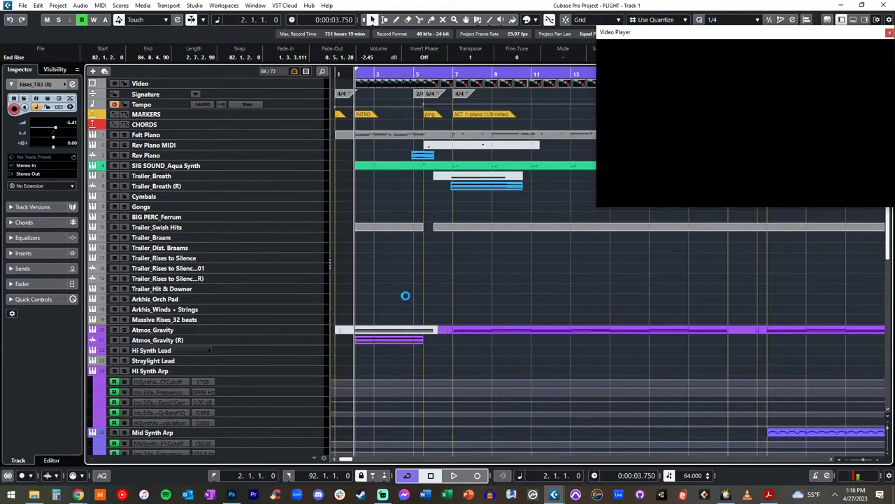
key(space)
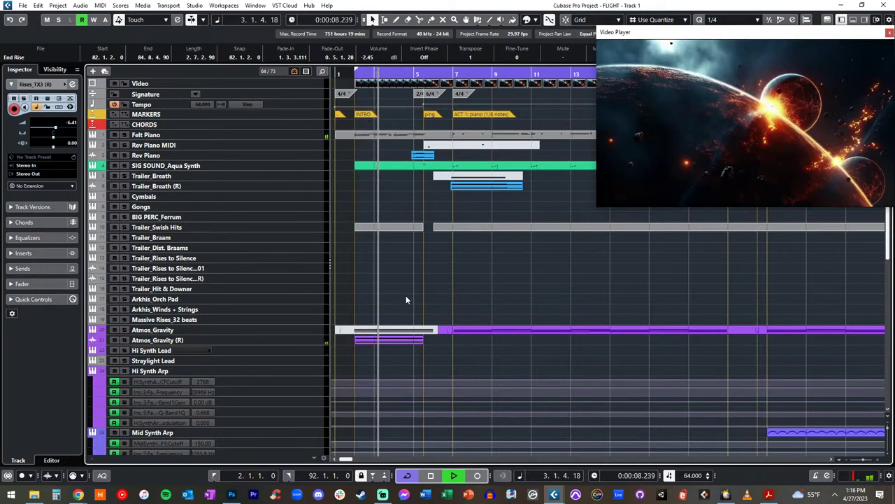
key(space)
Enlarge the track rows and select the intro clip on the Atmos_Gravity (R) track
key(shift+h)
key(shift+h)
key(h)
key(h)
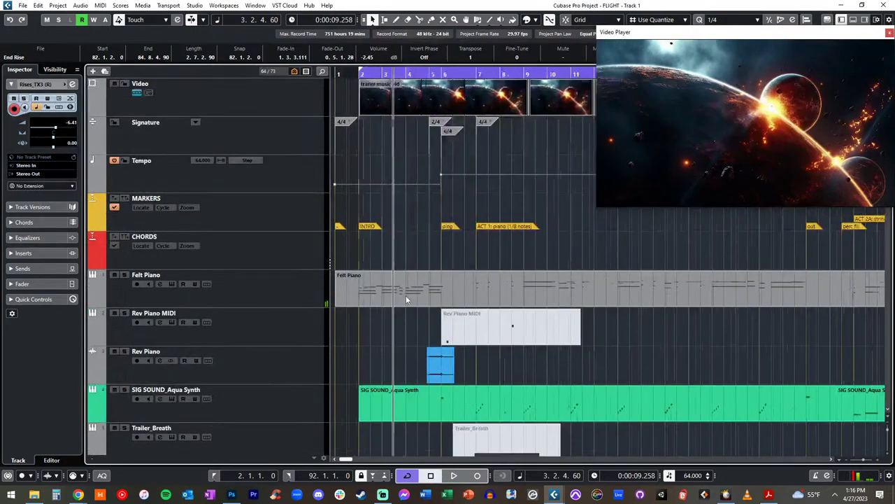
scroll(364, 269, down, 5)
scroll(364, 271, down, 2)
click(421, 232)
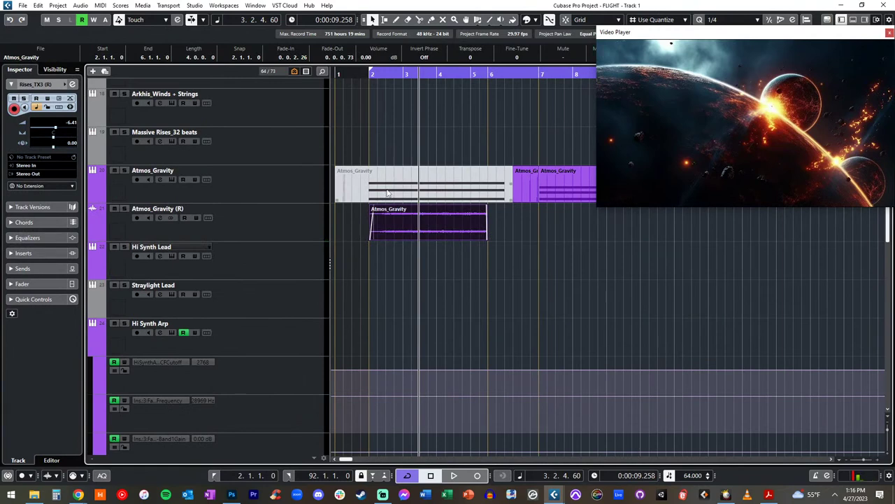
Play the intro from bar 2, soloing the Atmos_Gravity (R) track temporarily to hear it alone
key(KP_1)
key(space)
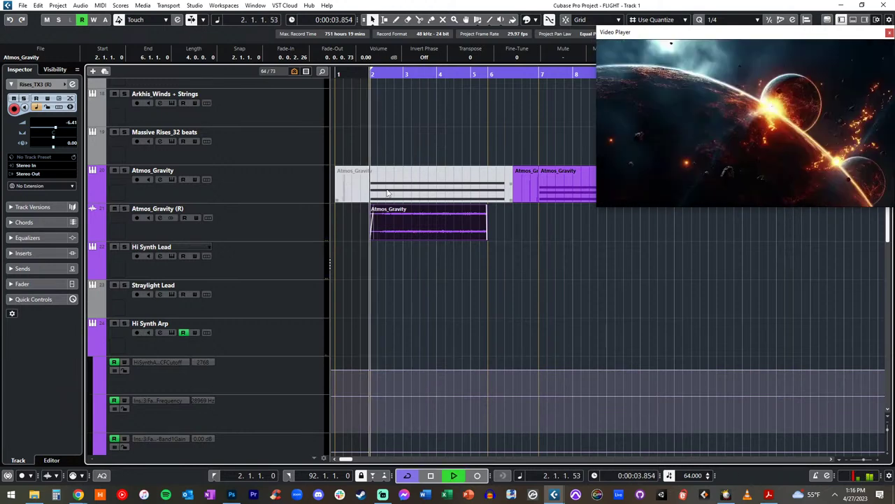
click(126, 207)
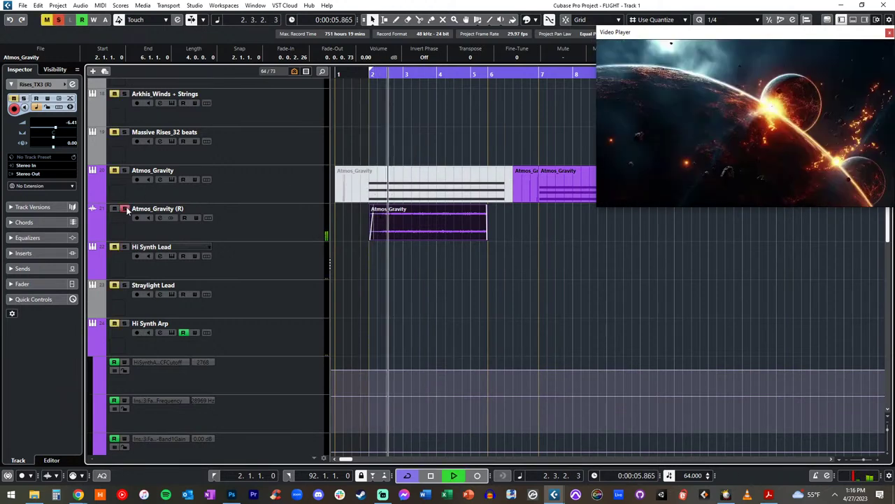
key(space)
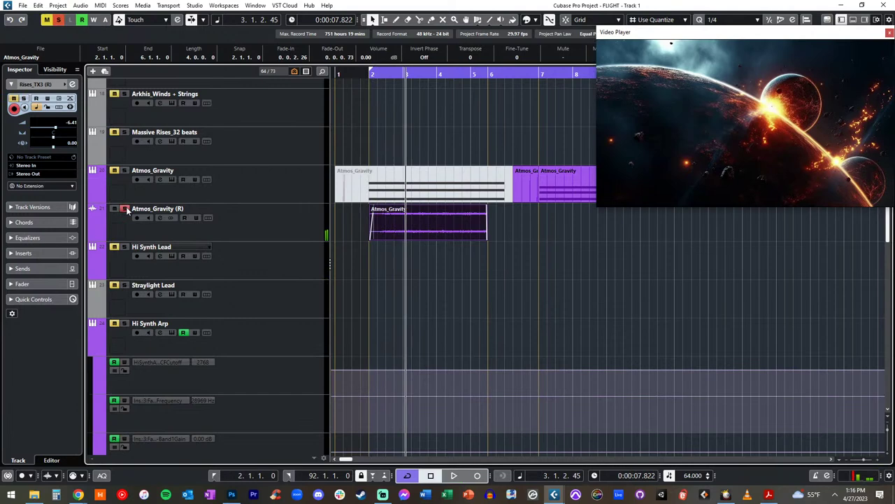
click(126, 206)
Select the Atmos_Gravity (R) track while the intro plays in the full mix and add the 2C-B2 reverb as its second insert
key(l)
key(space)
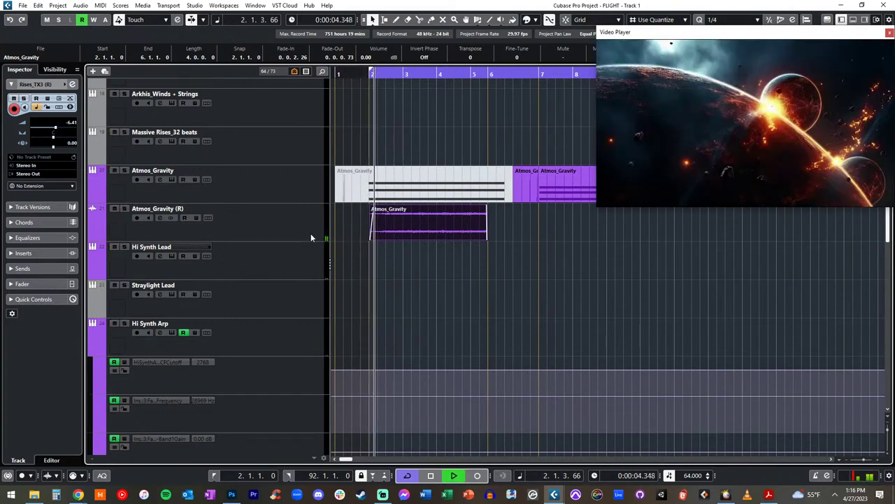
click(293, 223)
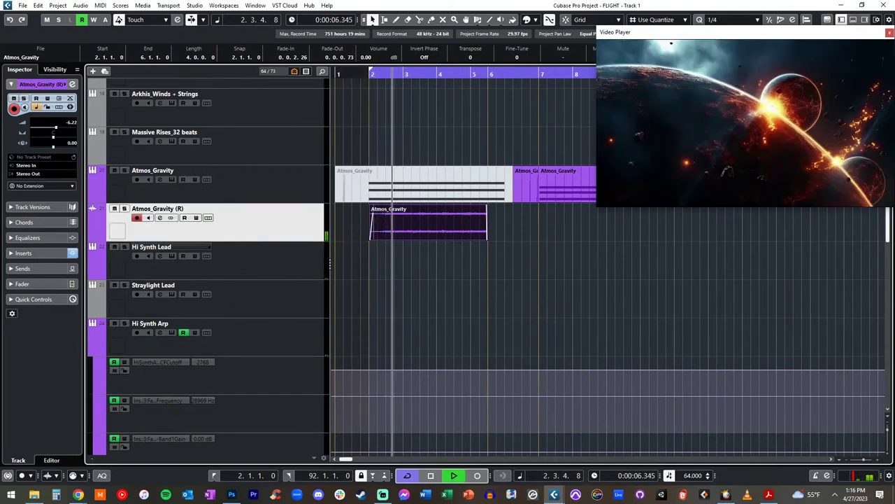
key(space)
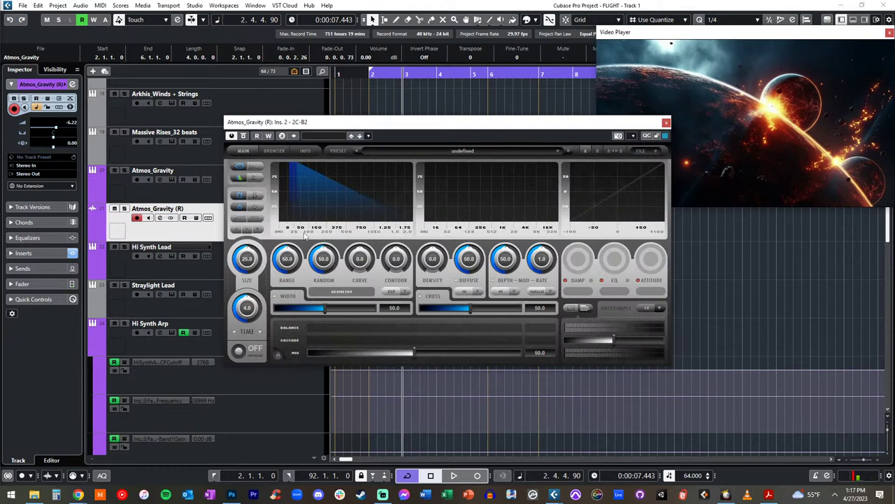
Set the reverb's size to 40 and its time to 5 seconds, play the intro with it and close the plug-in window
key(KP_1)
drag(351, 122, 495, 72)
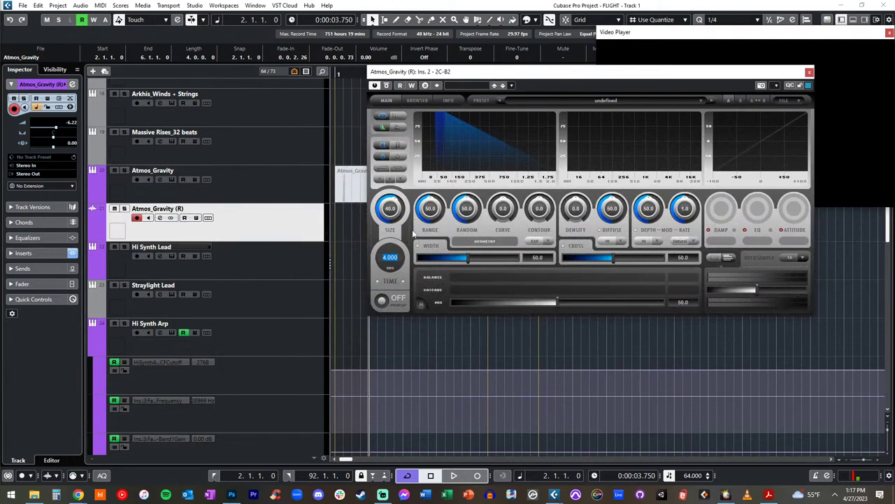
key(space)
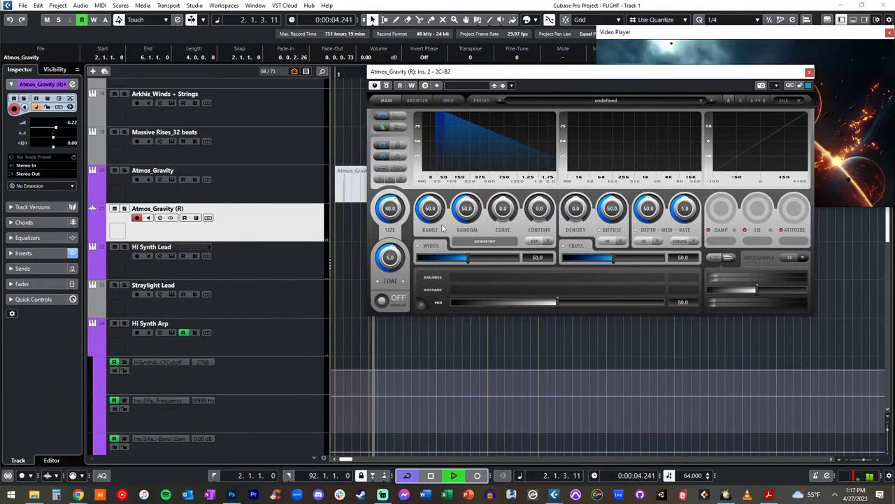
drag(550, 77, 303, 67)
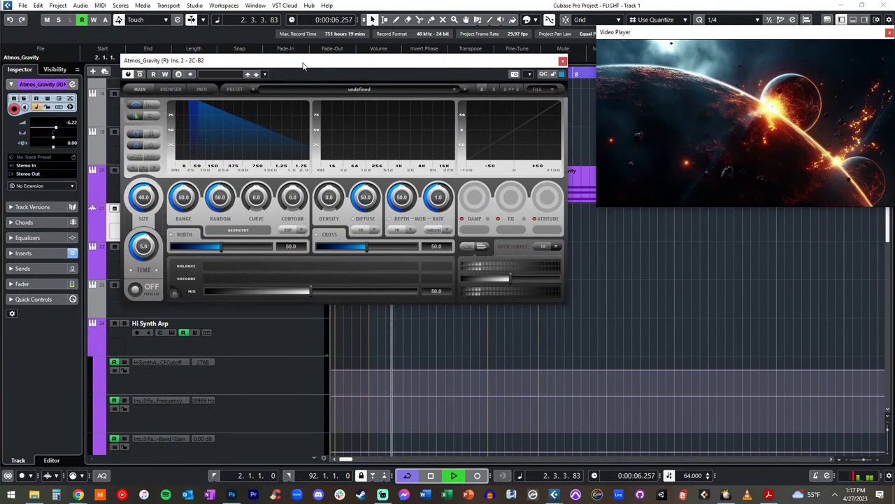
click(564, 61)
key(space)
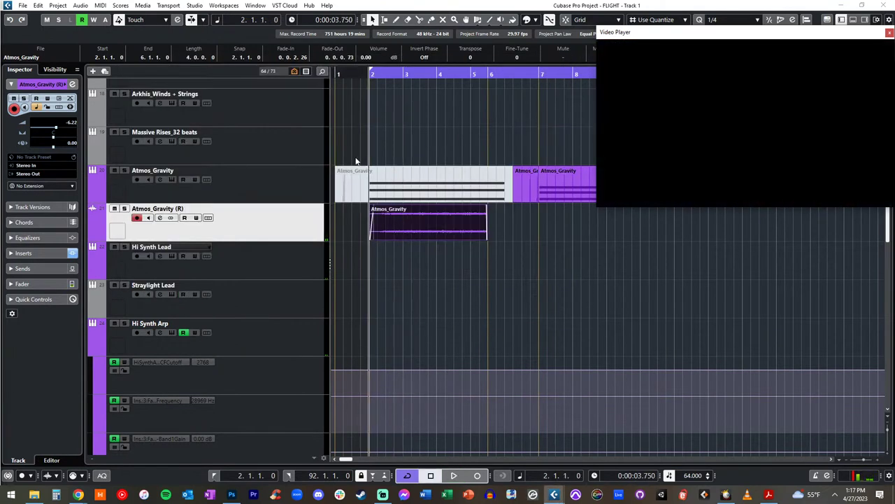
Play the intro from bar 2 with auto-scroll turned on and examine the Atmos_Gravity clips that follow it
key(space)
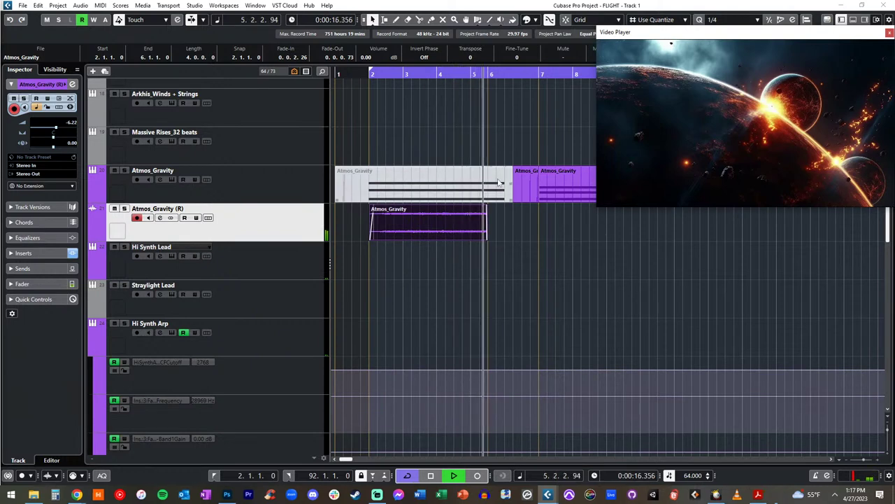
key(f)
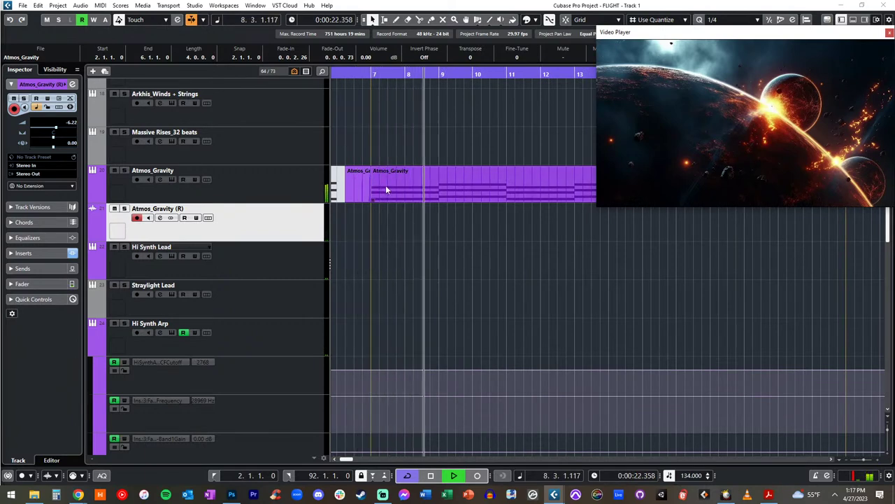
click(387, 186)
key(g)
key(g)
key(g)
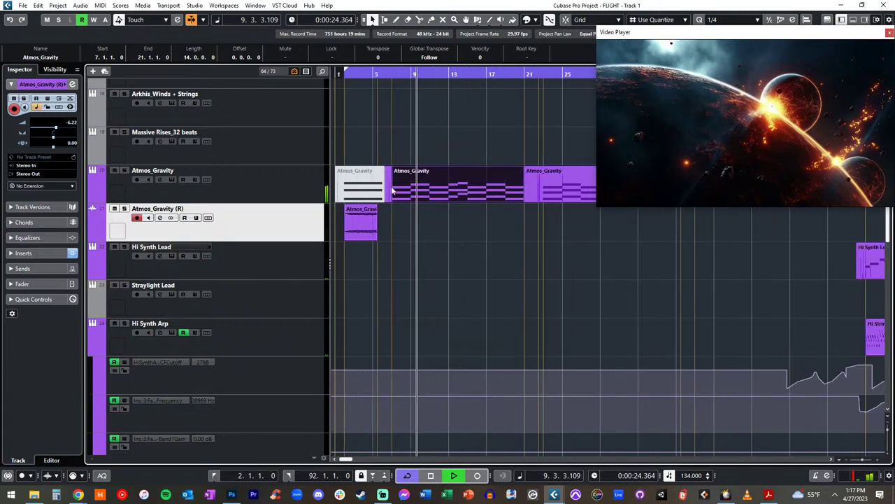
key(g)
key(g)
key(g)
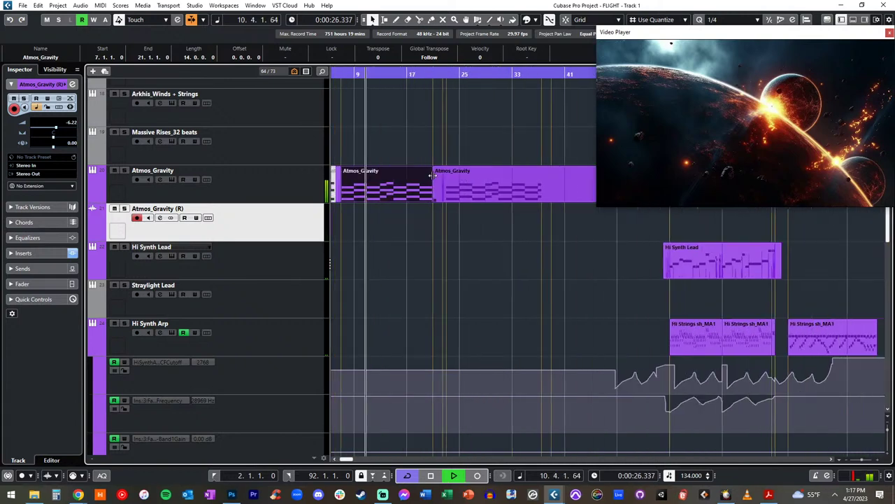
Split the long Atmos_Gravity clip at bar 41, stop playback and select the two clips between bars 7 and 41
right_click(476, 187)
click(464, 155)
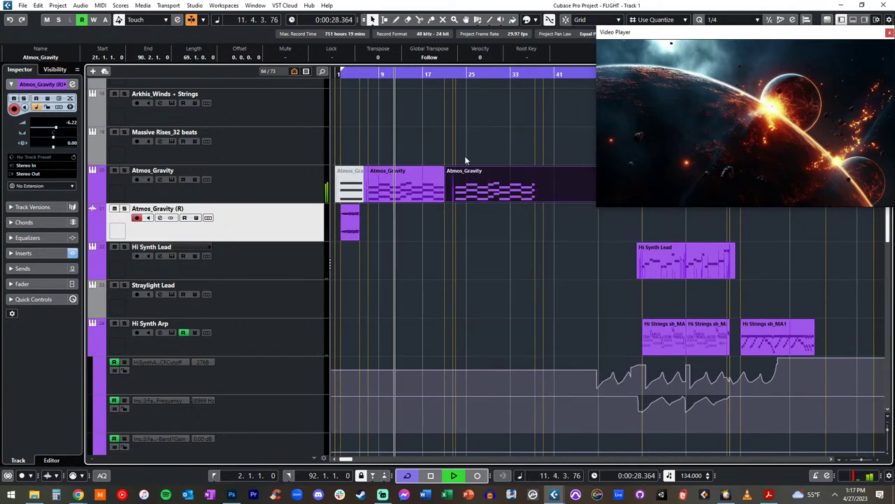
shift+click(417, 179)
scroll(469, 152, right, 3)
scroll(468, 151, left, 5)
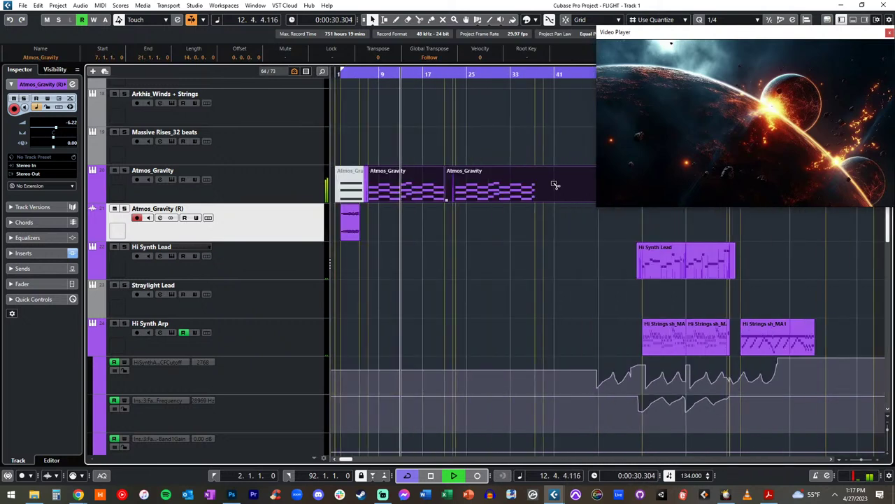
key(space)
click(424, 179)
shift+click(490, 181)
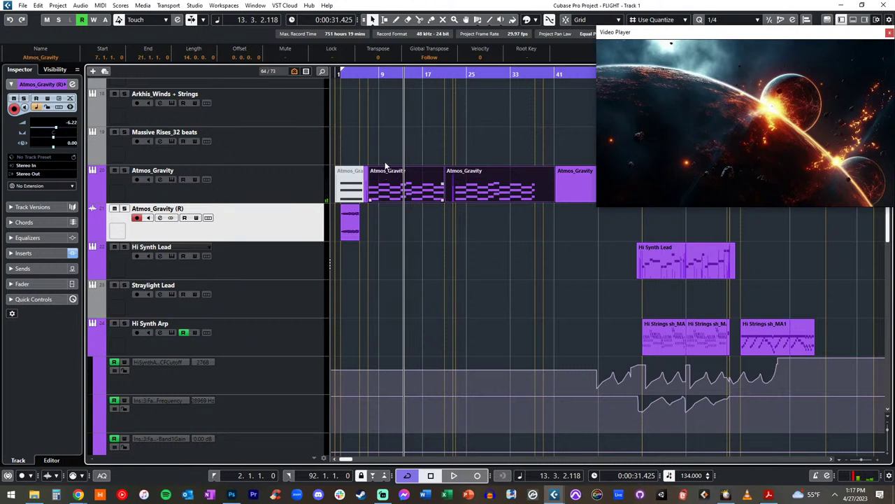
Try deleting the muted Atmos_Gravity clip at the start of the MIDI track and undo the deletion
right_click(441, 164)
click(423, 153)
click(381, 133)
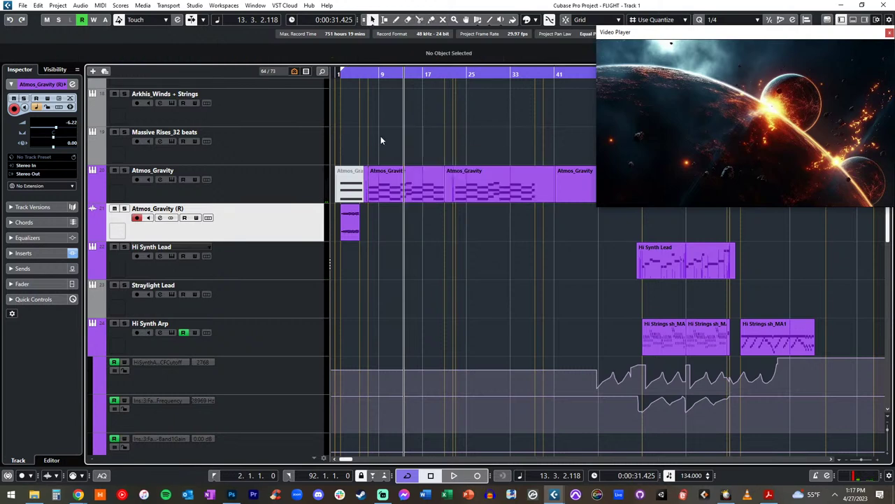
click(354, 175)
click(365, 183)
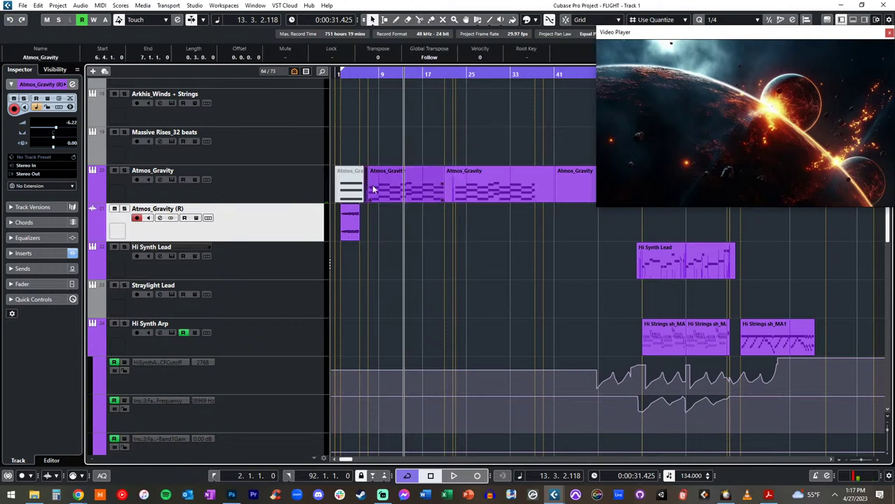
click(386, 156)
click(349, 177)
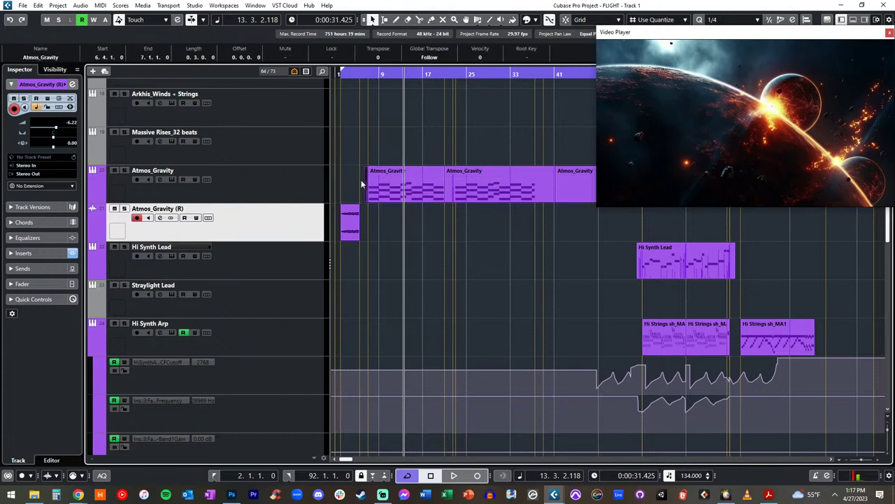
key(ctrl+z)
Delete the remaining Atmos_Gravity clip that starts at bar 41 on the MIDI track
key(g)
key(g)
key(g)
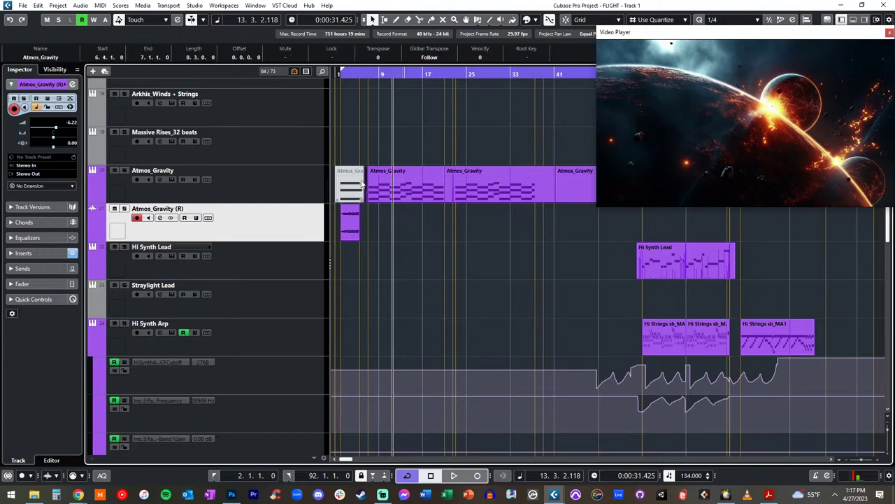
key(h)
key(h)
click(372, 182)
scroll(420, 178, right, 3)
scroll(452, 174, left, 3)
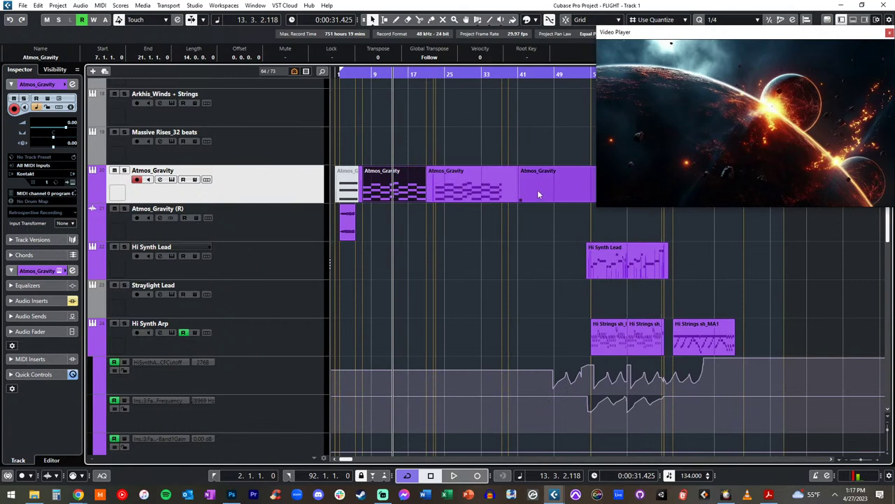
click(538, 192)
key(Delete)
Trim the start of the short Atmos_Gravity clip just before bar 7 to 6.5.2.35
key(KP_1)
key(h)
key(h)
key(h)
key(h)
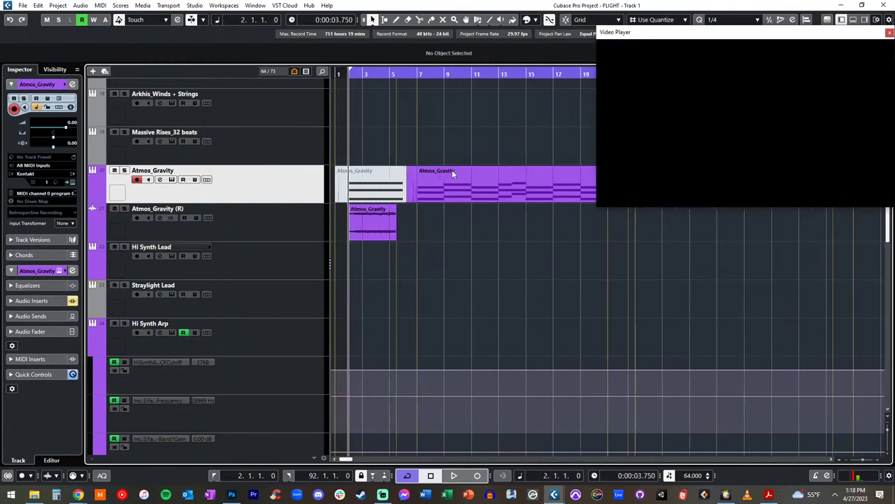
click(424, 199)
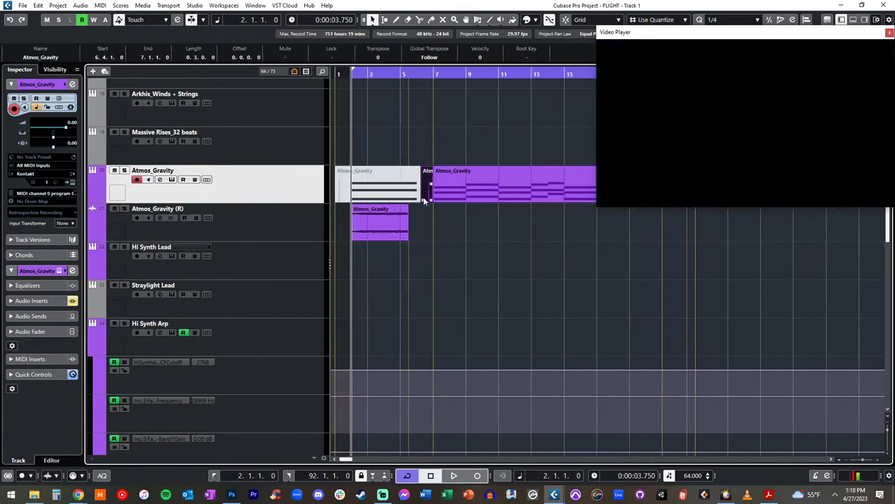
drag(422, 200, 431, 197)
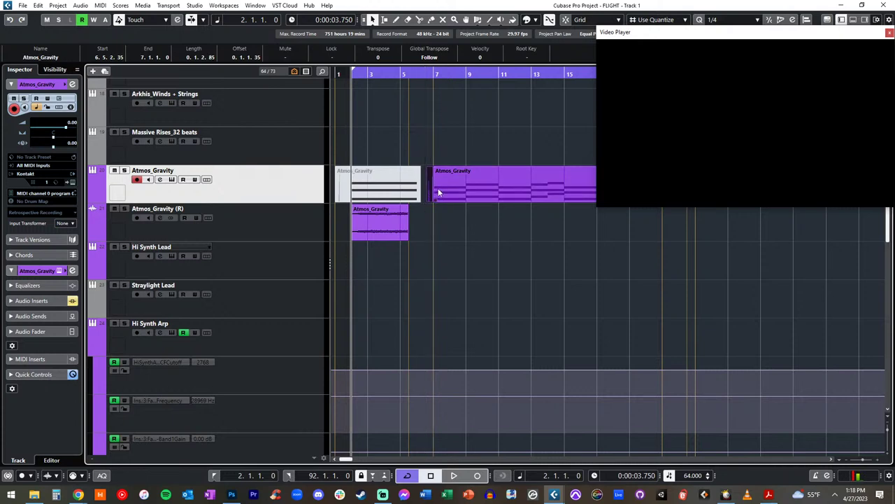
Glue the short clip before bar 7 and the following Atmos_Gravity clips into one continuous MIDI clip
right_click(432, 197)
click(496, 185)
right_click(452, 188)
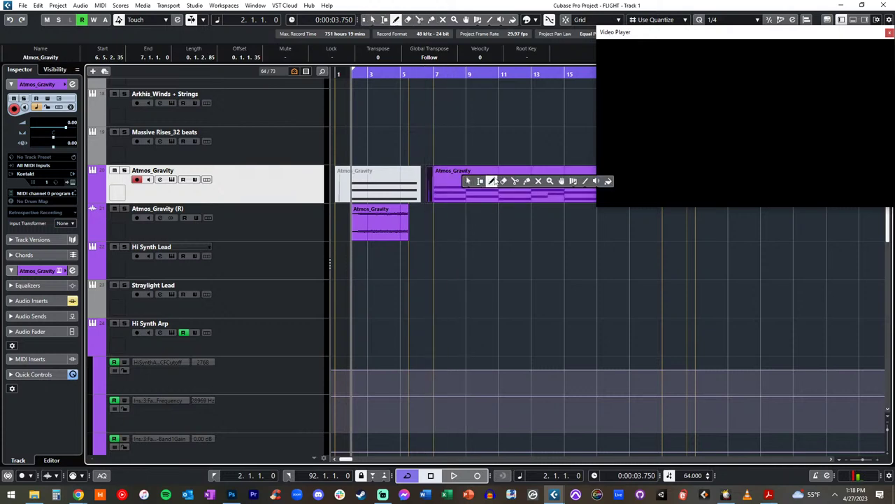
click(528, 181)
right_click(508, 184)
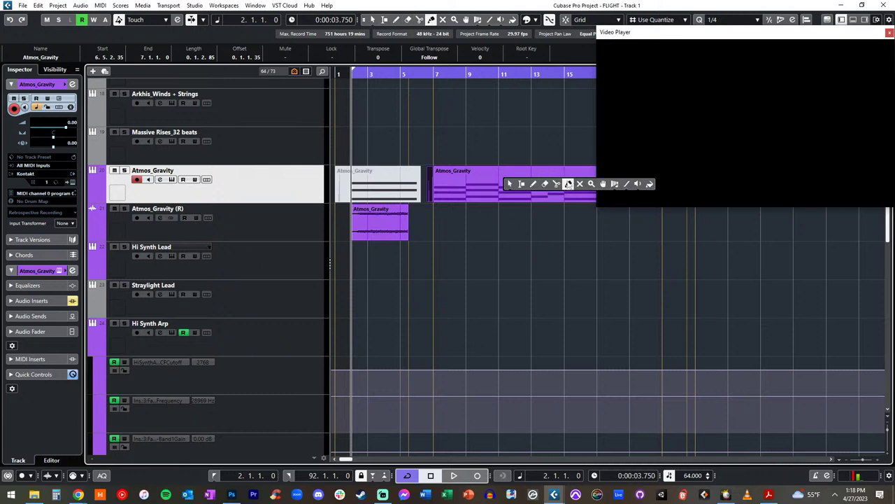
click(568, 184)
click(441, 181)
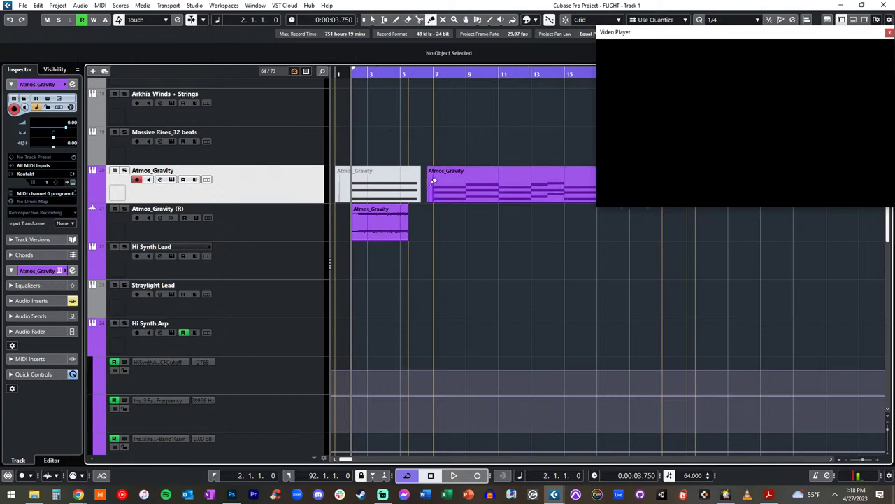
scroll(466, 183, right, 5)
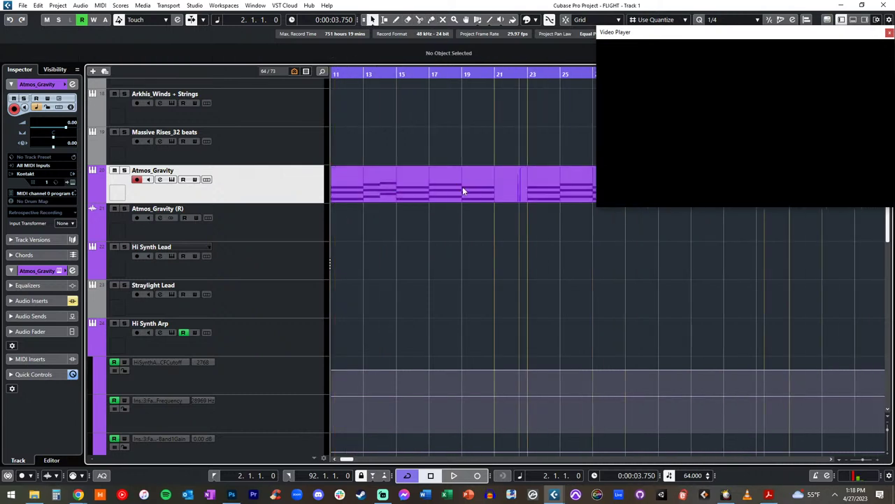
scroll(462, 186, left, 5)
Select the glued Atmos_Gravity clip with the Object Selection tool and render it in place to audio
key(1)
key(space)
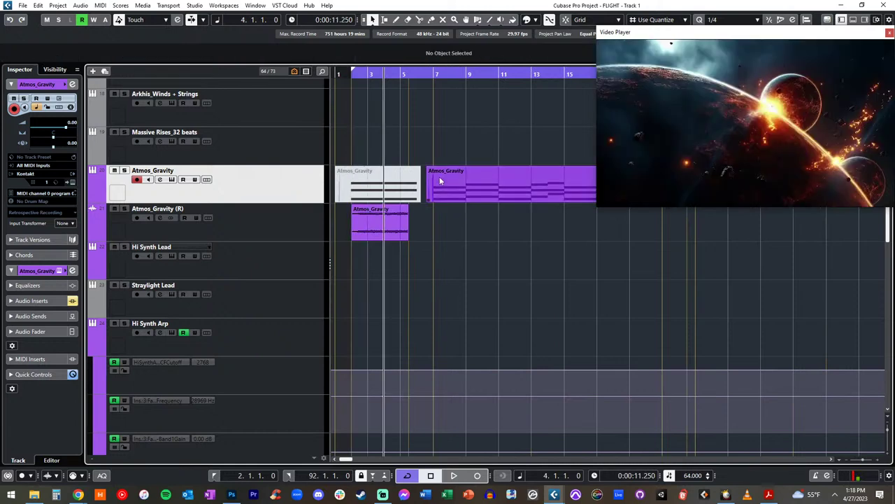
click(445, 174)
key(alt+r)
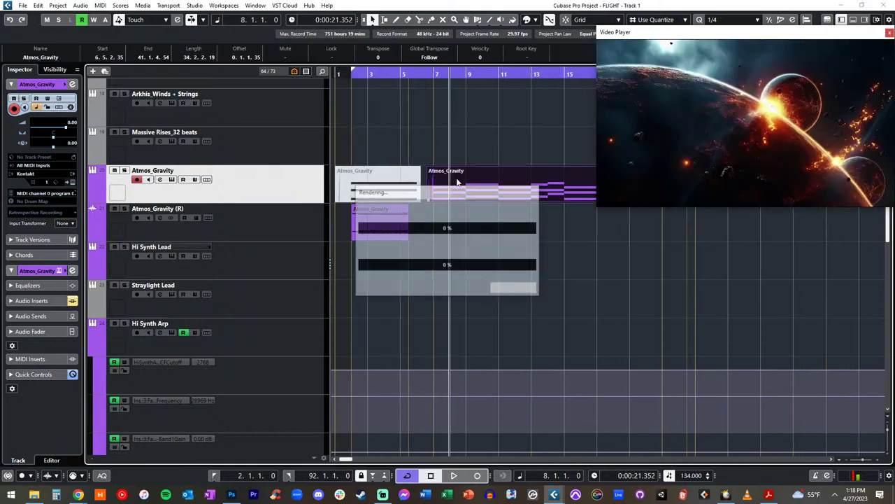
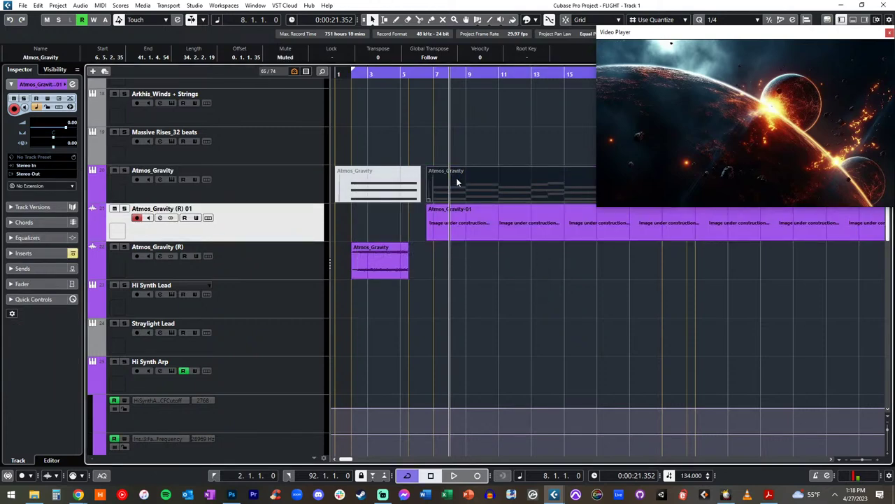
Try moving the rendered Atmos_Gravity-01 clip down onto the Atmos_Gravity (R) track and undo the move
key(shift+h)
key(minus)
key(minus)
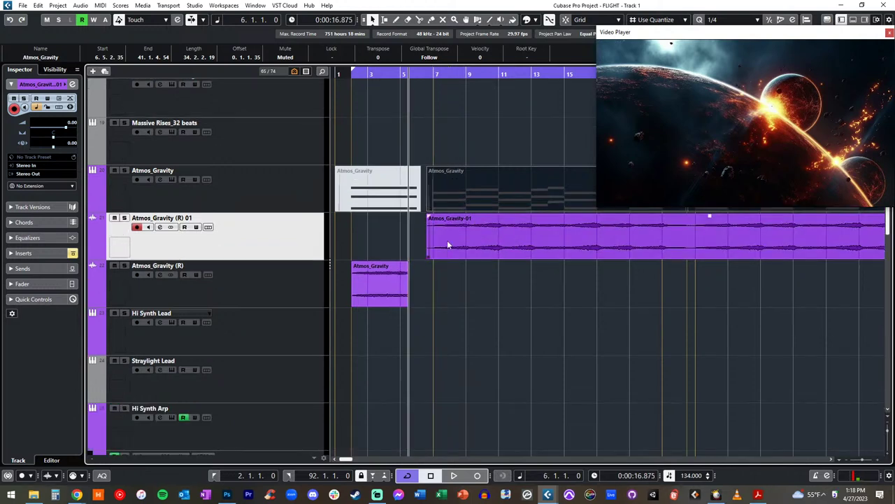
click(495, 274)
drag(483, 252, 484, 273)
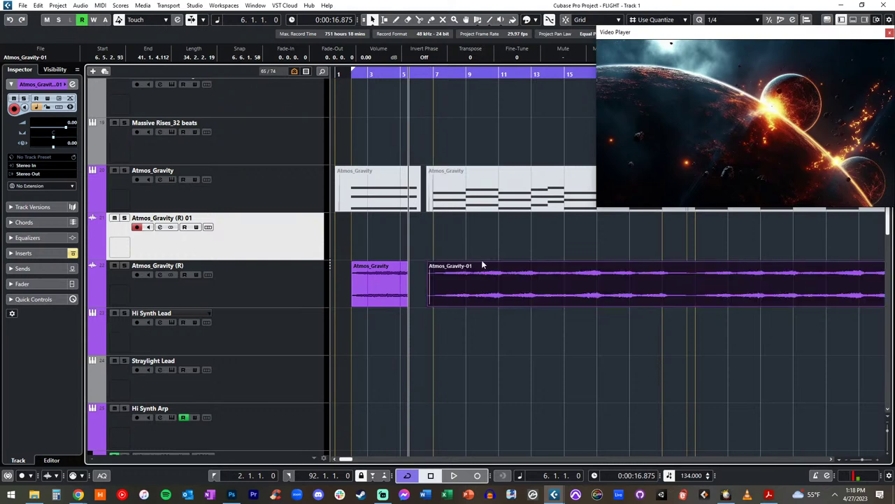
key(ctrl+z)
Place the rendered Atmos_Gravity-01 clip on the Atmos_Gravity (R) track so that it starts at bar 7
key(h)
key(h)
key(h)
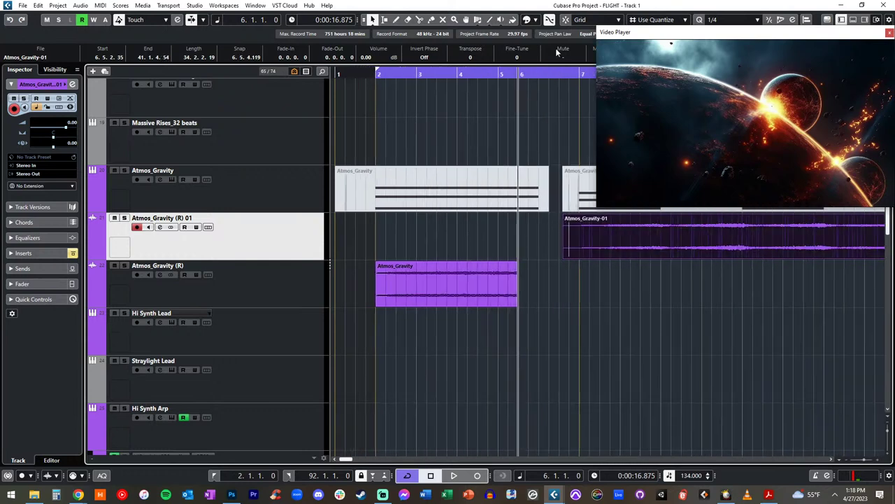
click(580, 245)
drag(589, 239, 594, 266)
click(539, 244)
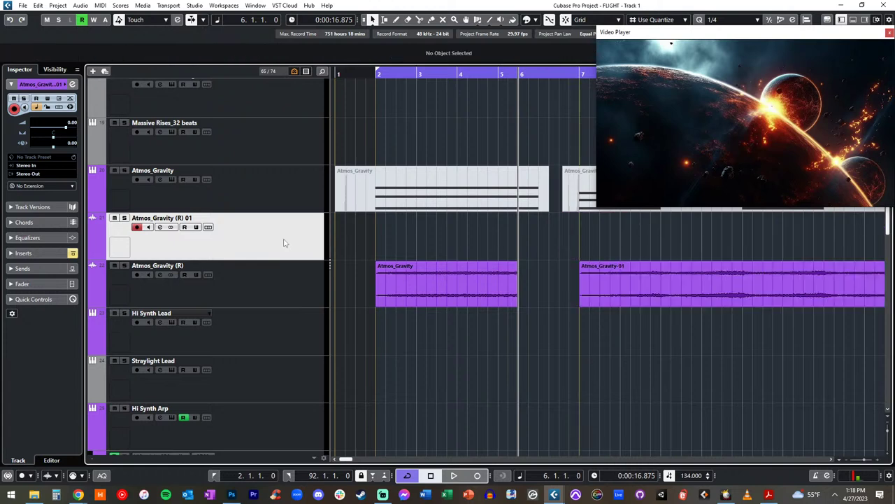
Delete the empty Atmos_Gravity (R) 01 track, select the Atmos_Gravity (R) track and place the cursor at bar 8
key(Delete)
click(271, 227)
scroll(462, 202, down, 2)
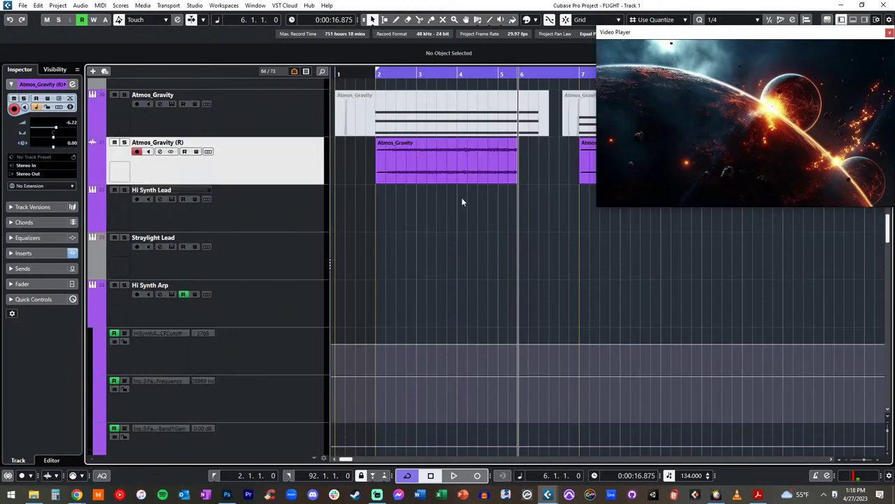
scroll(475, 183, right, 2)
scroll(475, 183, up, 2)
click(453, 218)
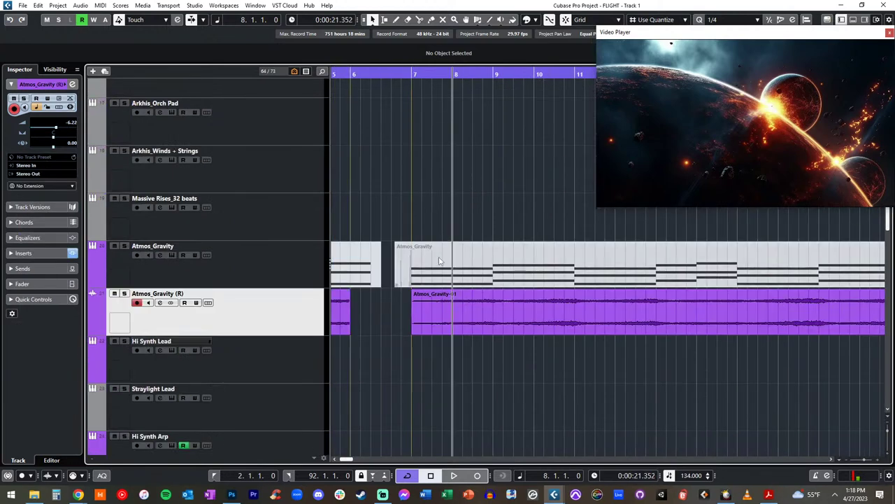
Fade in the start of the Atmos_Gravity-01 clip over about 0.0.3.101 and solo the Atmos_Gravity (R) track
click(413, 294)
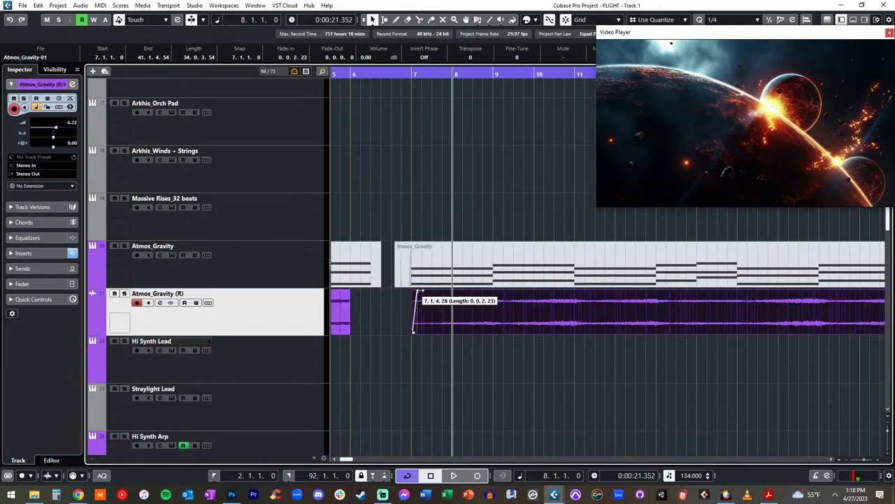
key(s)
key(l)
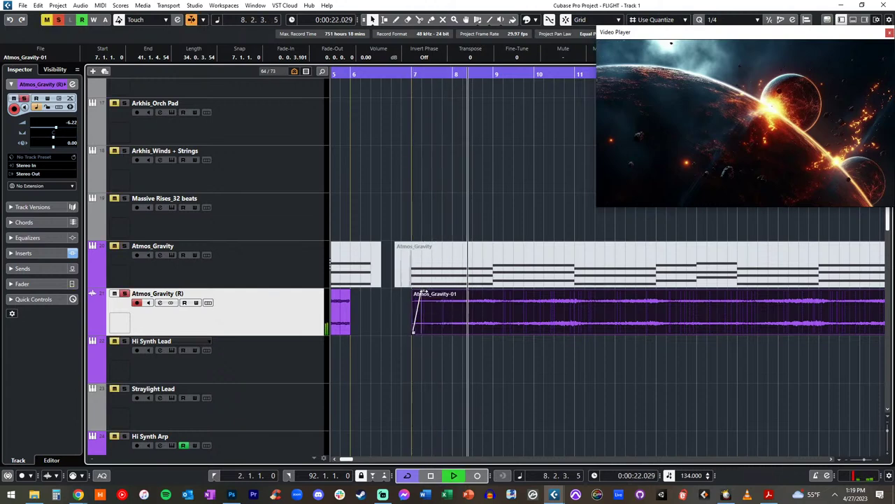
Trim the end of the Atmos_Gravity-01 clip back to about bar 39 and fade it out over about one bar
scroll(452, 285, right, 8)
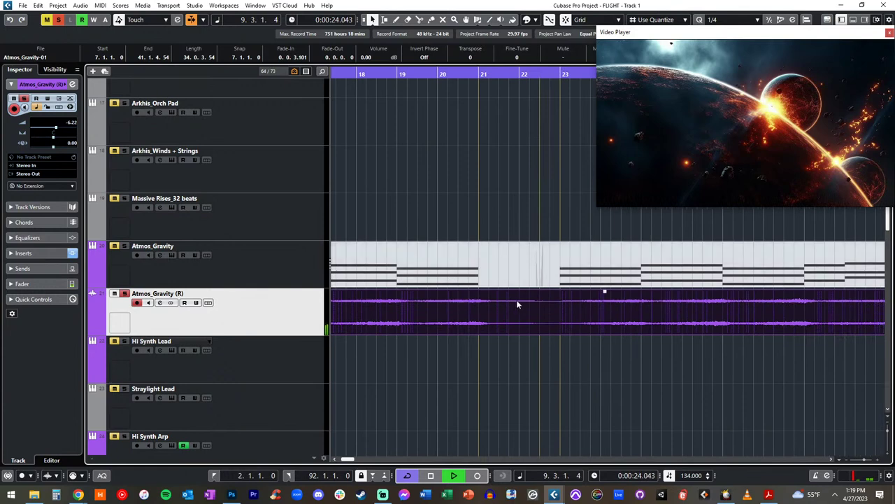
click(442, 72)
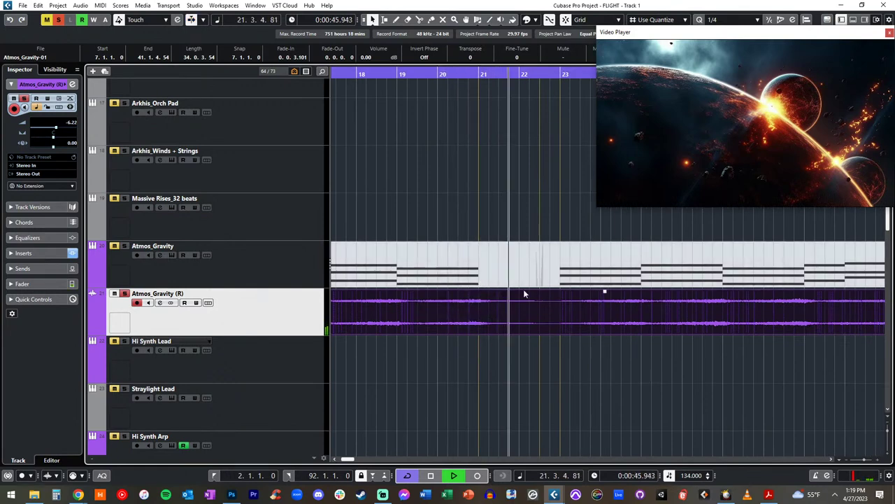
key(f)
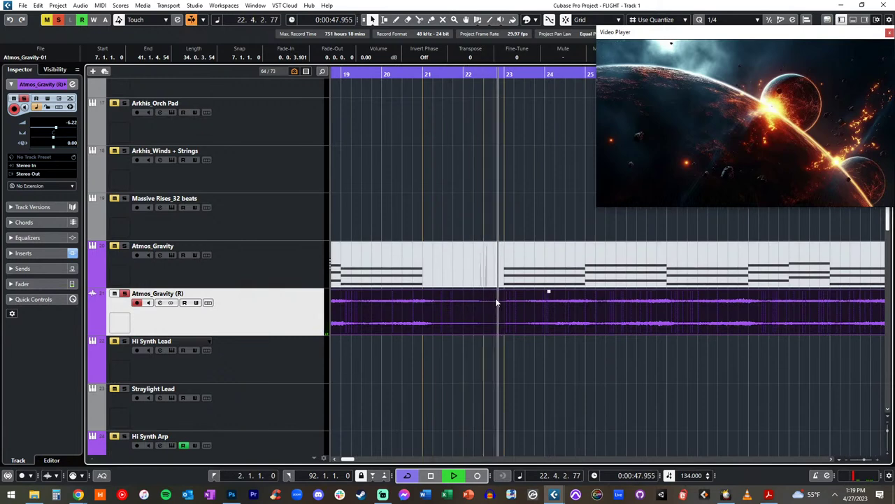
scroll(497, 302, right, 5)
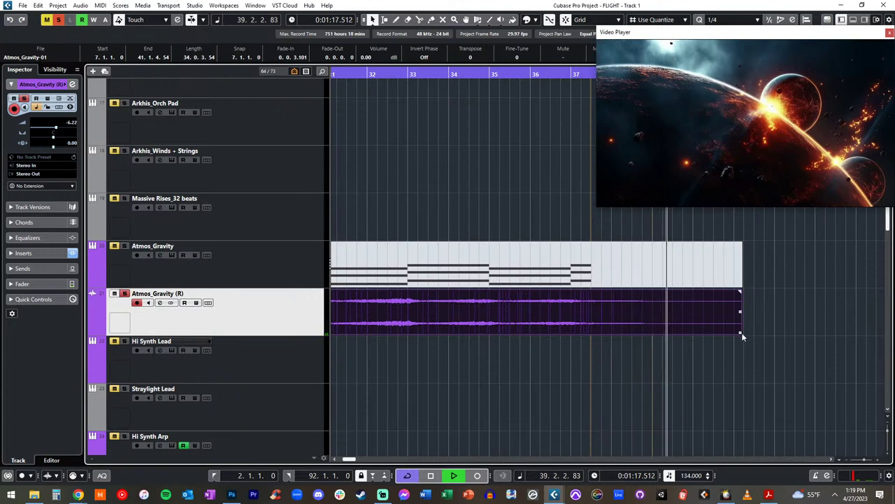
drag(740, 334, 652, 328)
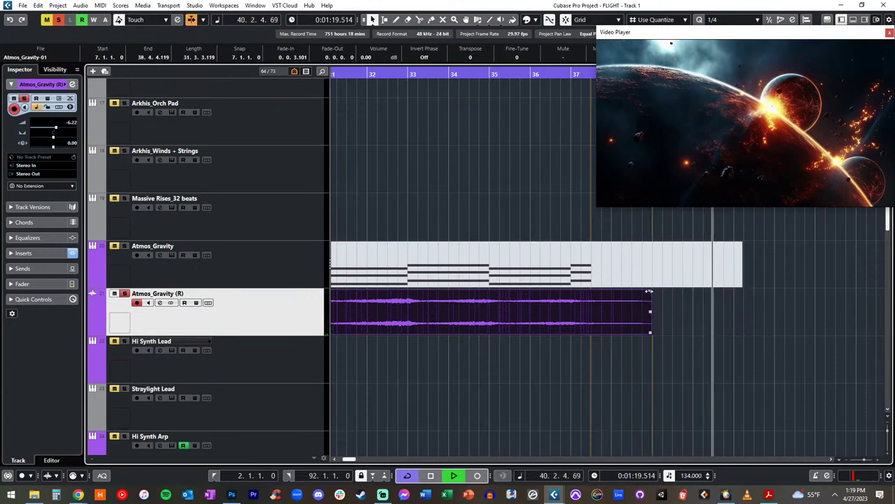
drag(649, 290, 605, 289)
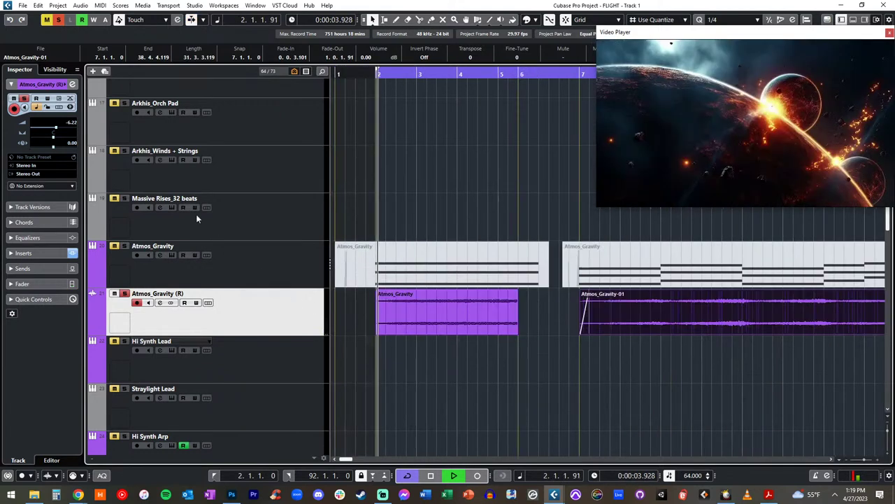
Clear the solo and play the full mix from the opening through the woosh into bar 7
click(56, 20)
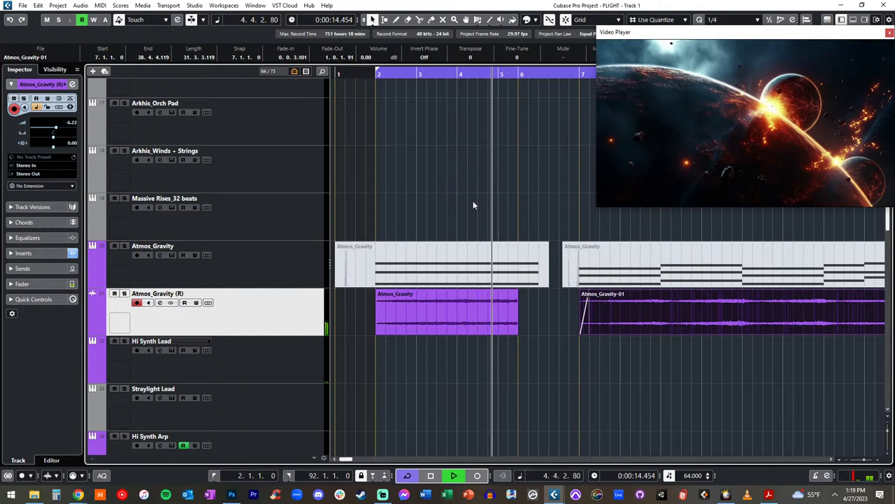
click(516, 317)
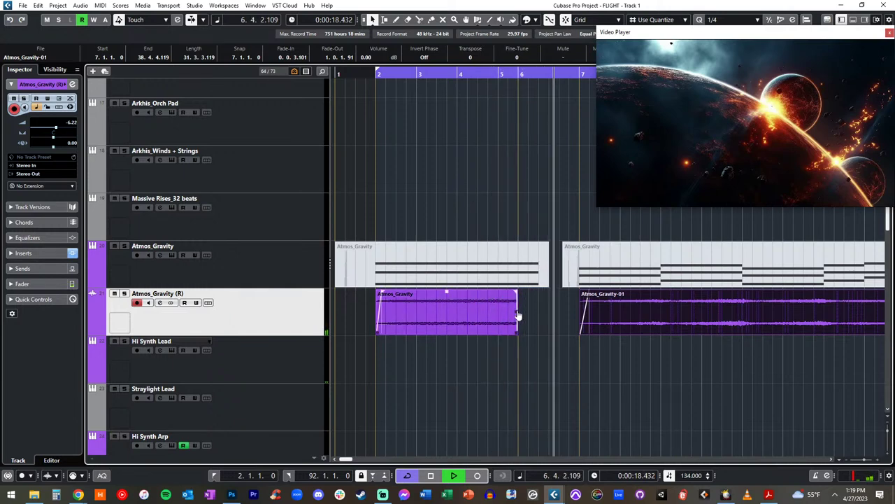
scroll(552, 294, down, 10)
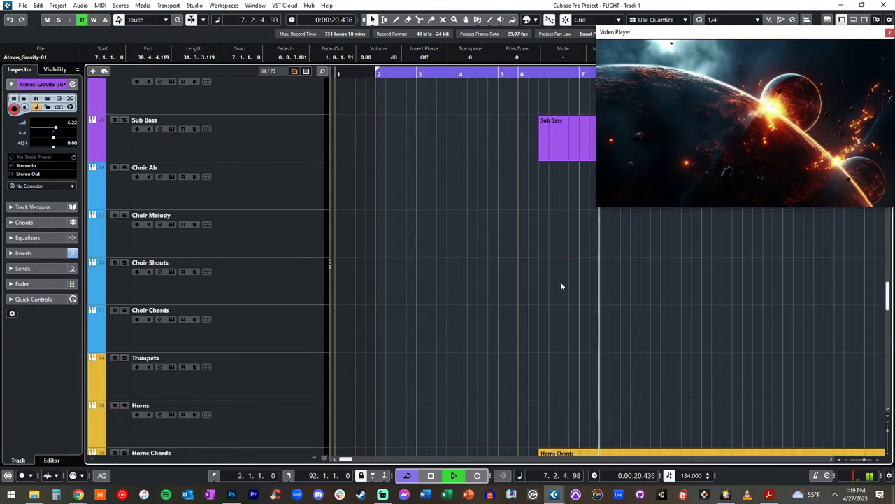
scroll(561, 283, down, 10)
key(KP_Subtract)
key(KP_Subtract)
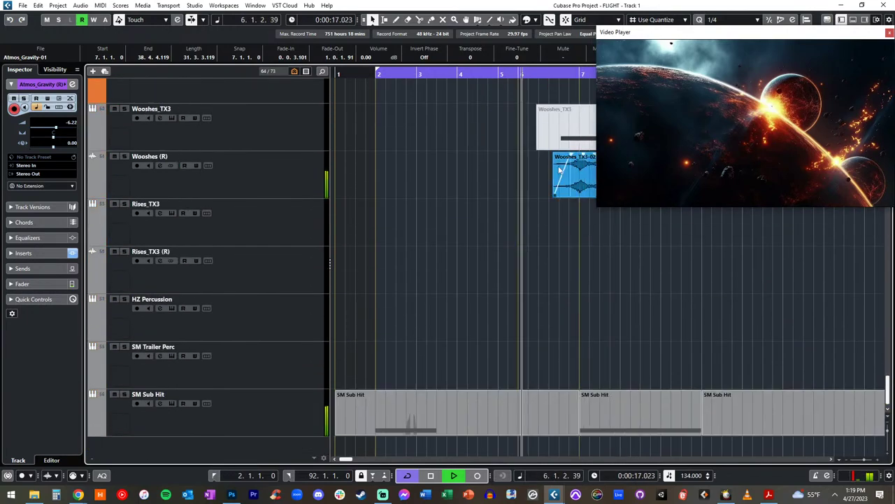
Select the Wooshes (R) track and compare its transition into bar 7 with SM Sub Hit muted and unmuted
click(283, 178)
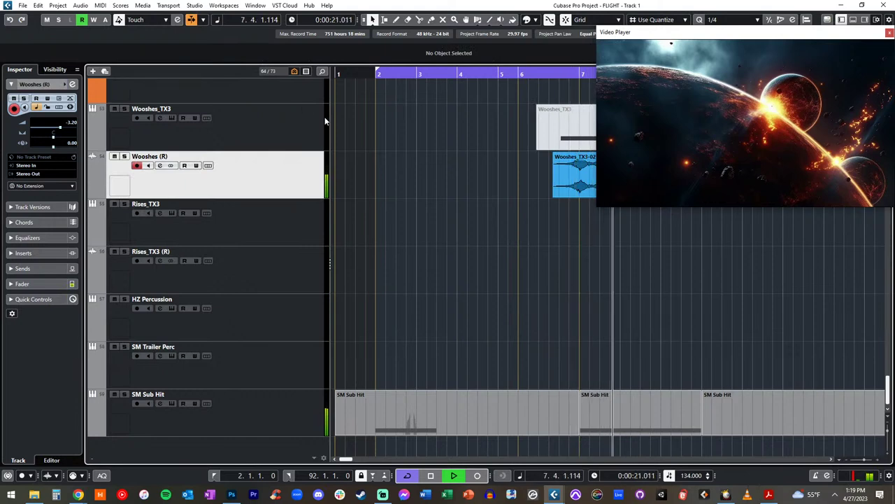
scroll(510, 157, right, 2)
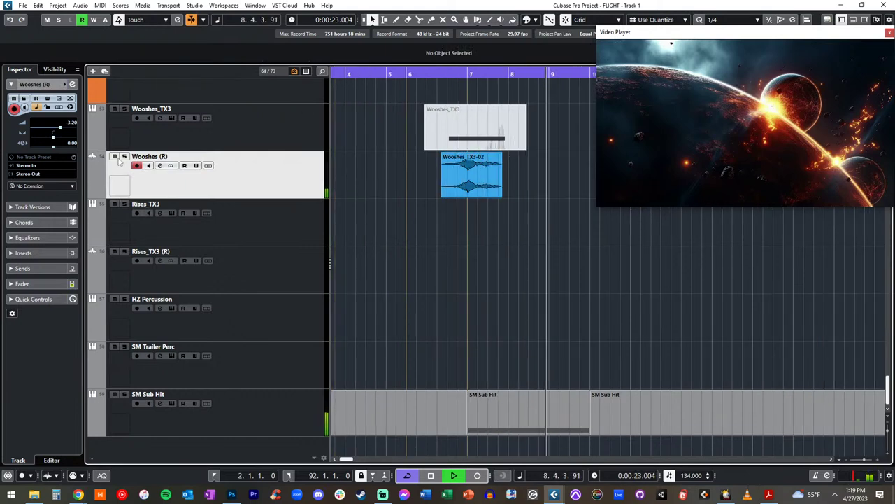
key(KP_Subtract)
key(KP_Subtract)
click(114, 394)
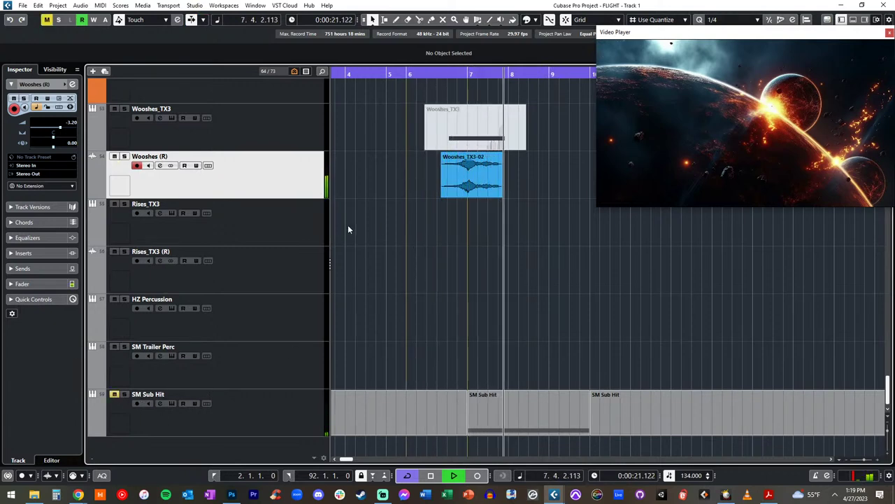
click(114, 394)
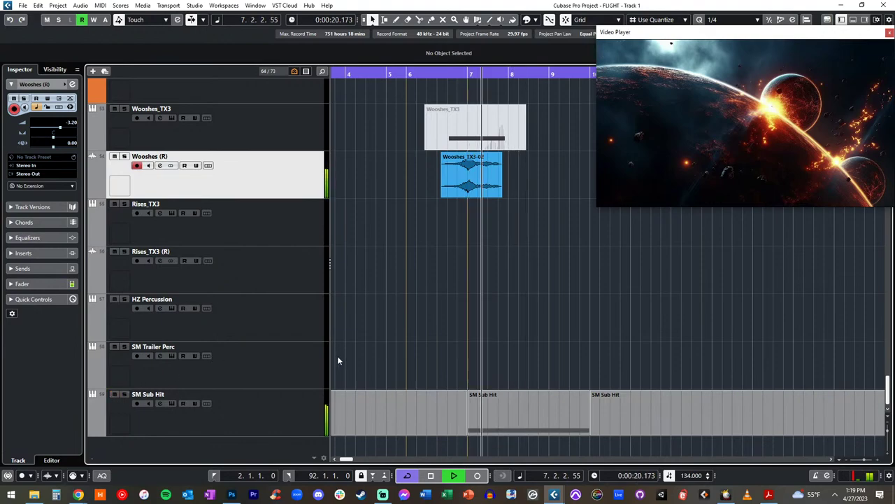
Find the Synth Arp Shimmer track among the synth tracks and listen to it soloed
scroll(496, 274, up, 15)
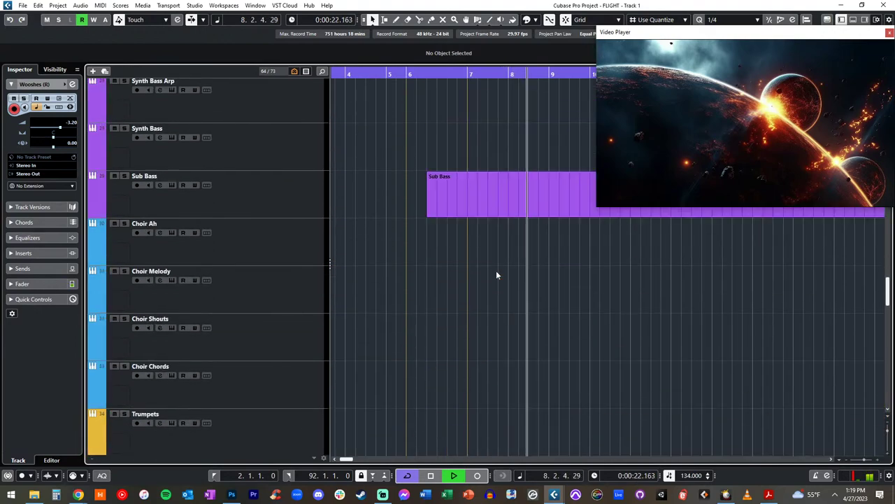
scroll(496, 274, up, 15)
scroll(496, 275, down, 15)
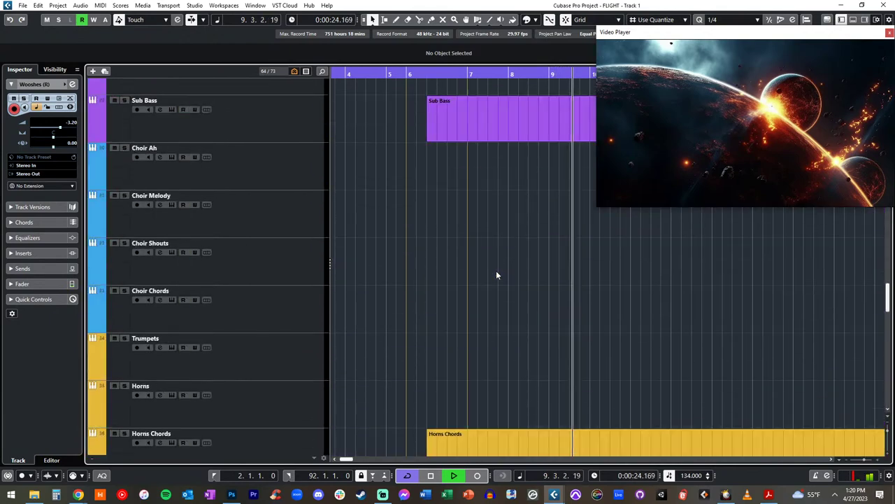
scroll(496, 274, up, 3)
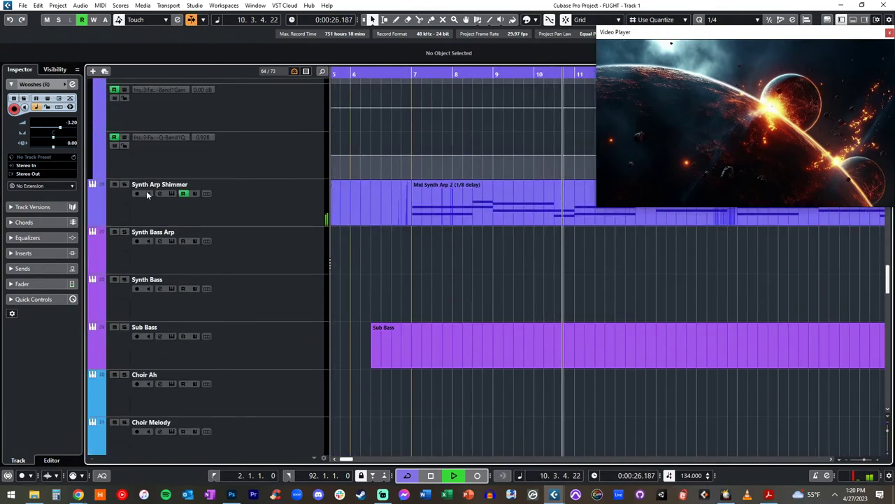
click(123, 185)
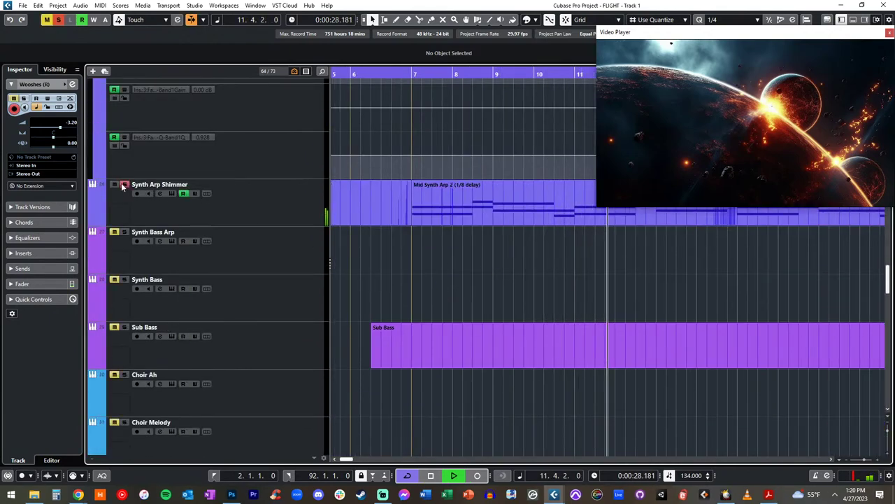
Glue the two Mid Synth Arp 2 (1/8 delay) parts on Synth Arp Shimmer together at bar 7 and select the joined part
click(455, 201)
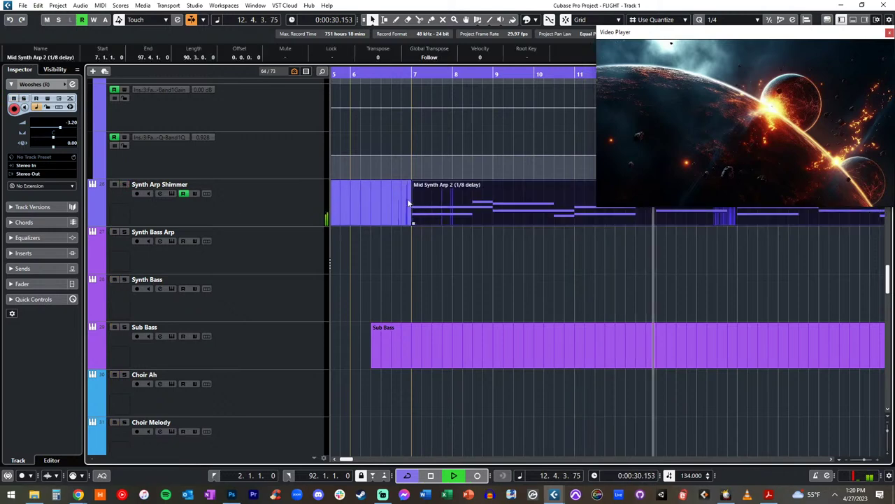
right_click(458, 198)
click(433, 195)
click(396, 190)
key(1)
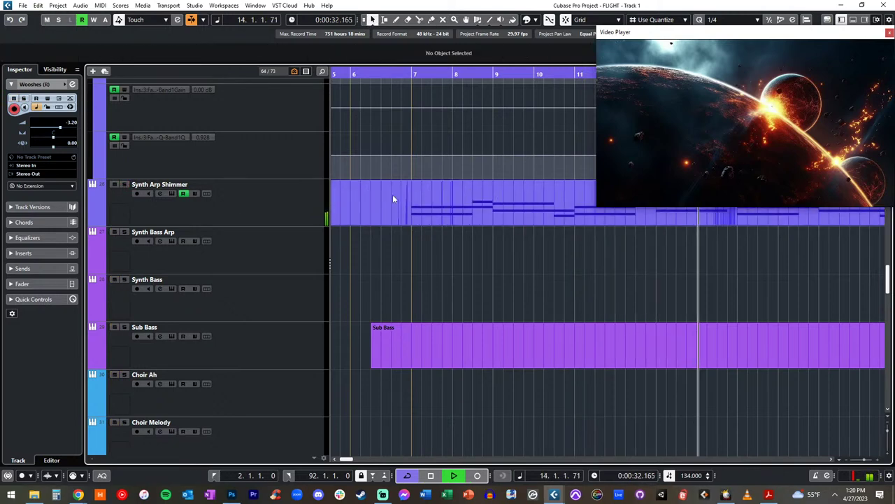
click(392, 196)
Examine the tracks around bars 19 to 23 and play the passage leading up to the "out" marker at bar 21
scroll(392, 196, right, 2)
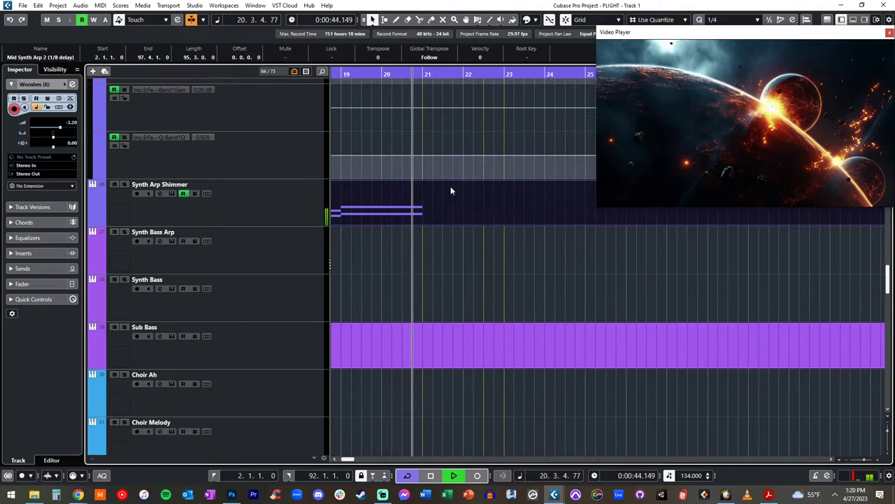
key(space)
scroll(420, 211, up, 10)
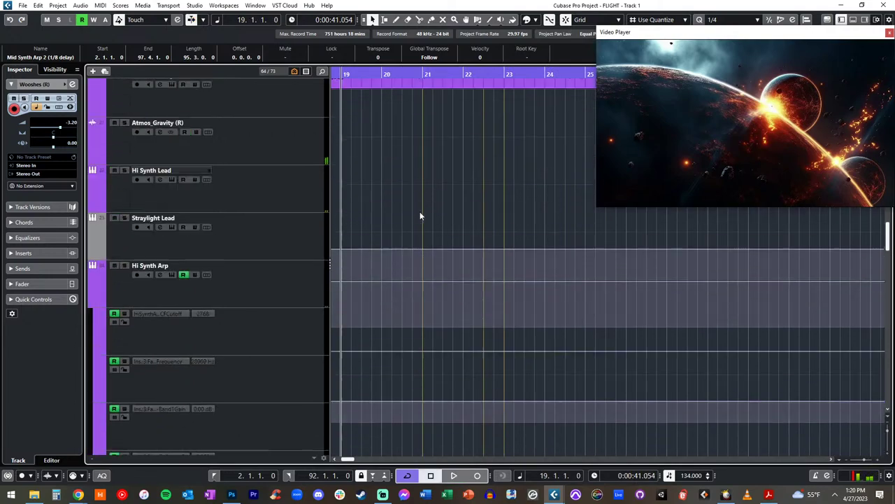
scroll(420, 212, up, 8)
scroll(420, 211, down, 9)
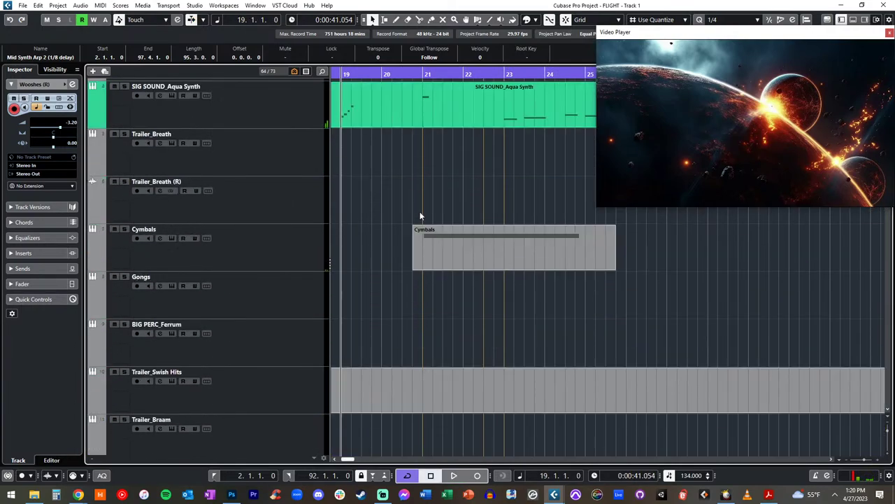
scroll(420, 212, up, 4)
scroll(419, 215, down, 15)
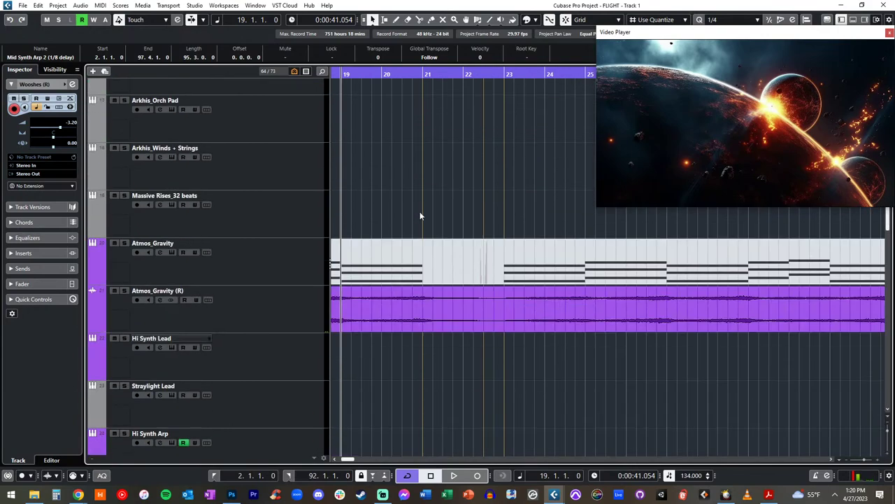
scroll(419, 215, down, 4)
scroll(419, 216, up, 20)
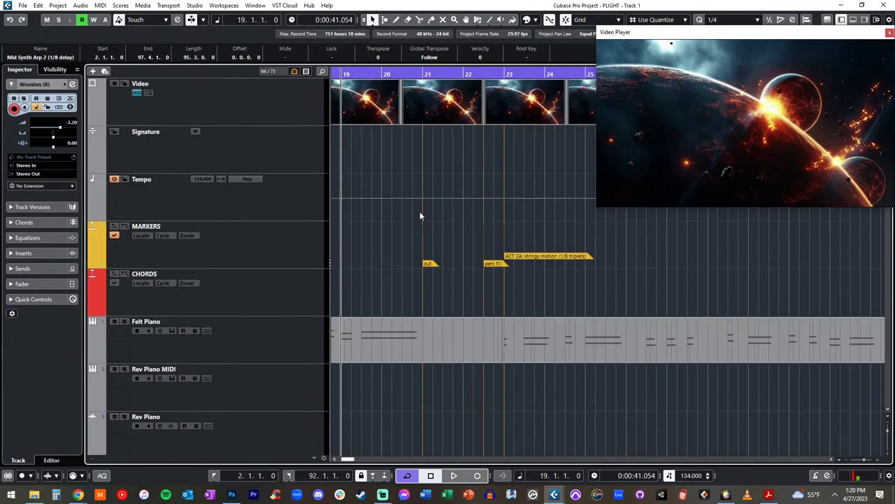
key(space)
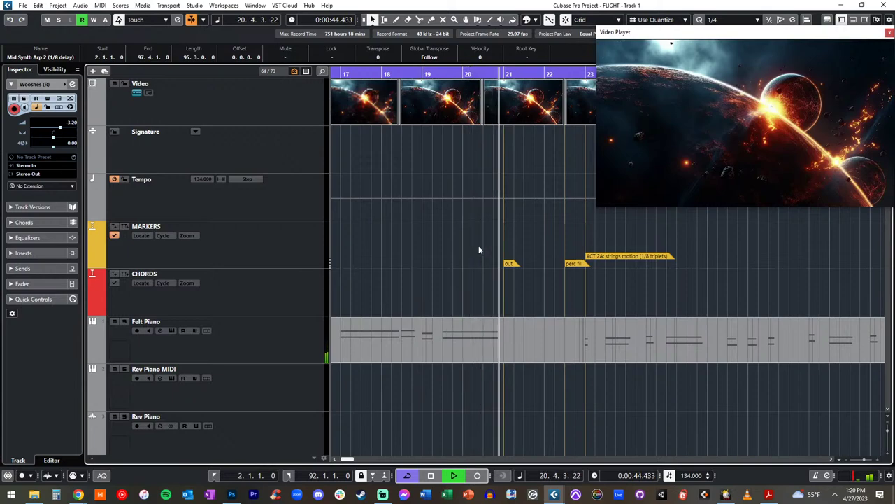
key(space)
Record a held woosh note on the Wooshes_TX3 track from bar 20 to just past bar 23
scroll(480, 248, down, 10)
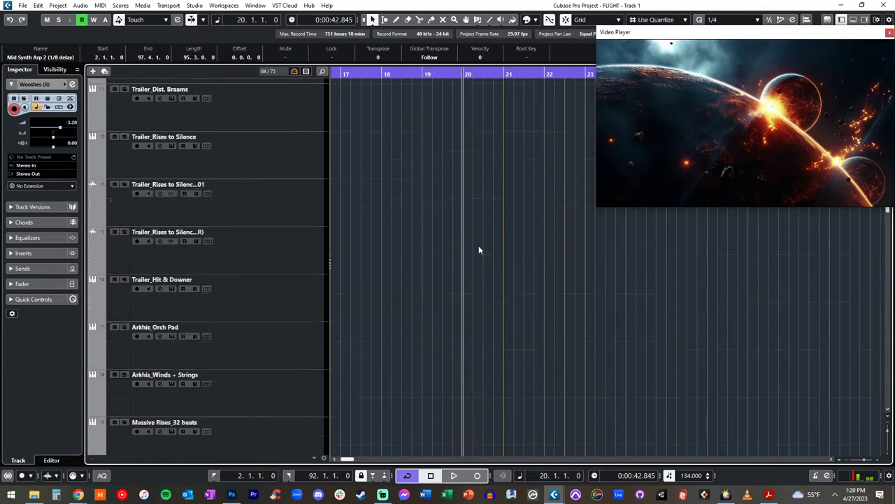
scroll(480, 246, down, 15)
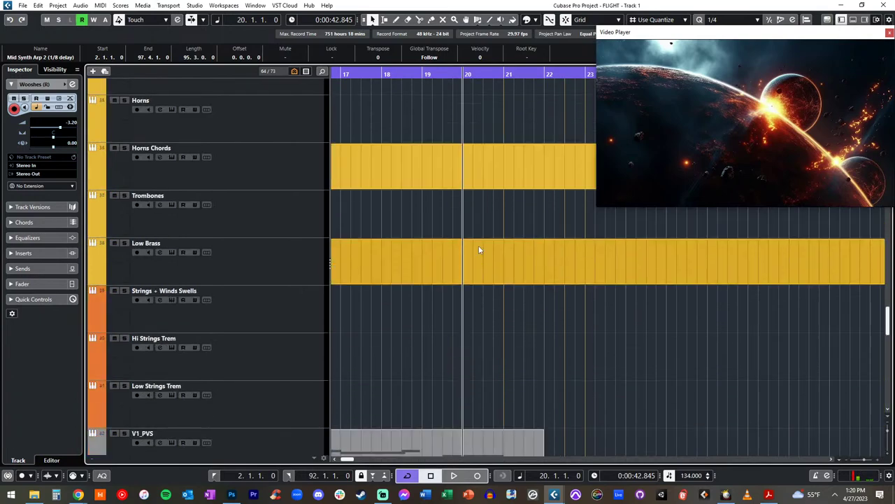
scroll(479, 250, down, 7)
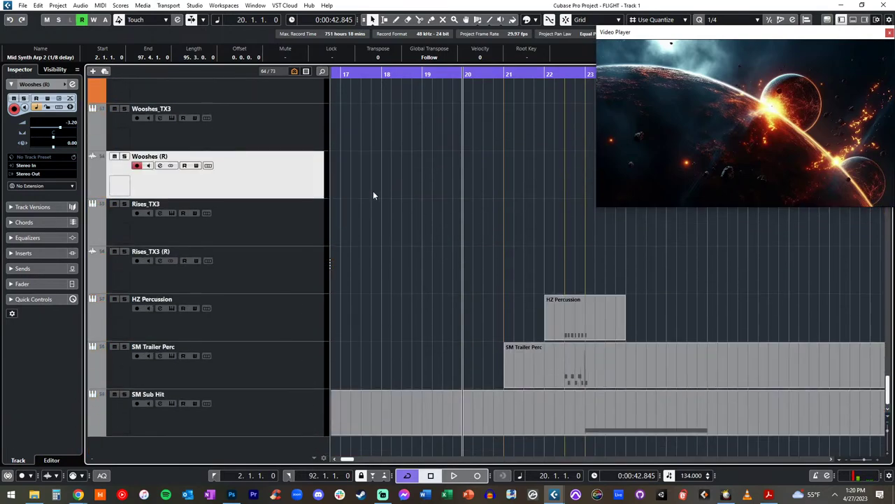
scroll(391, 209, up, 3)
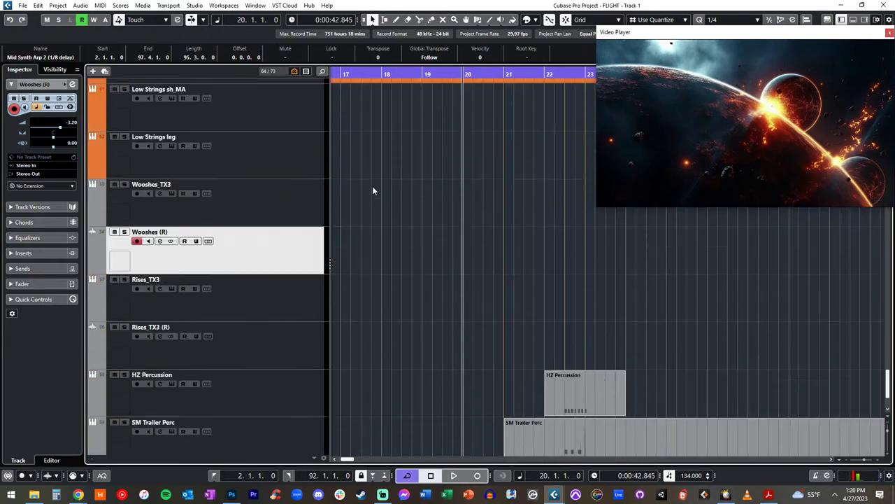
click(293, 274)
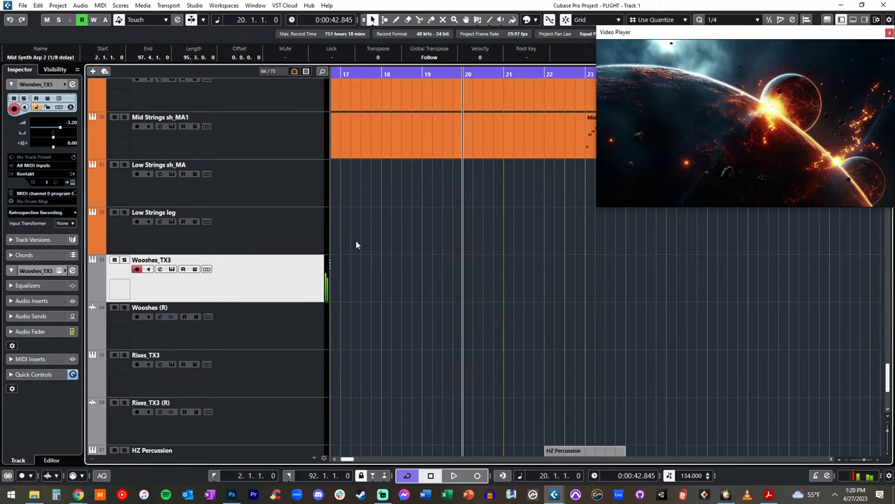
key(KP_Multiply)
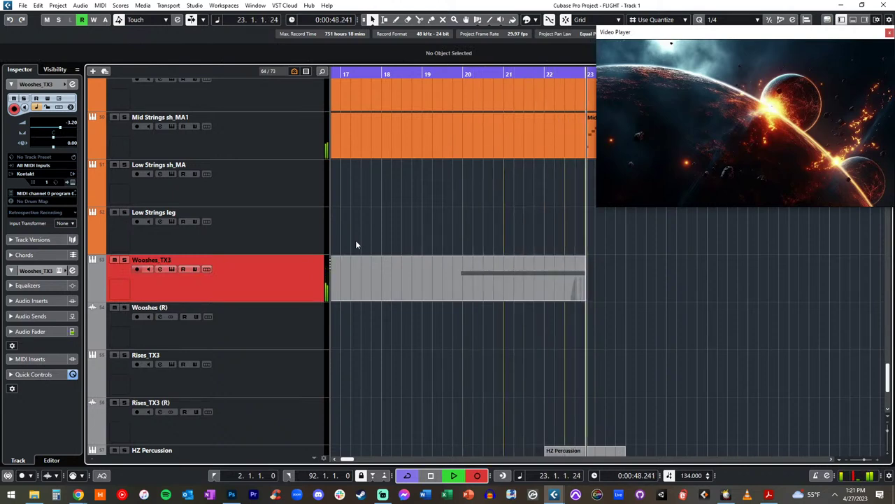
key(space)
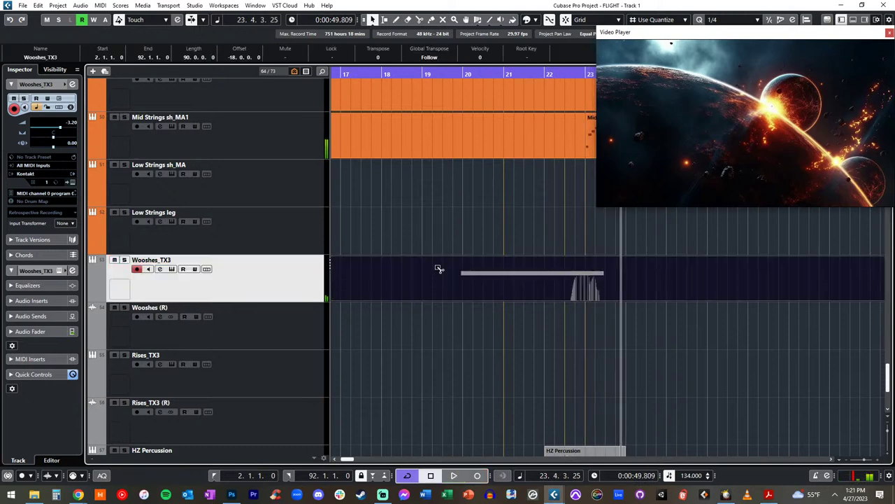
Split the Wooshes_TX3 part at 19.3 and bar 24, and delete the pieces before and after the woosh
alt+click(440, 268)
click(418, 268)
key(Delete)
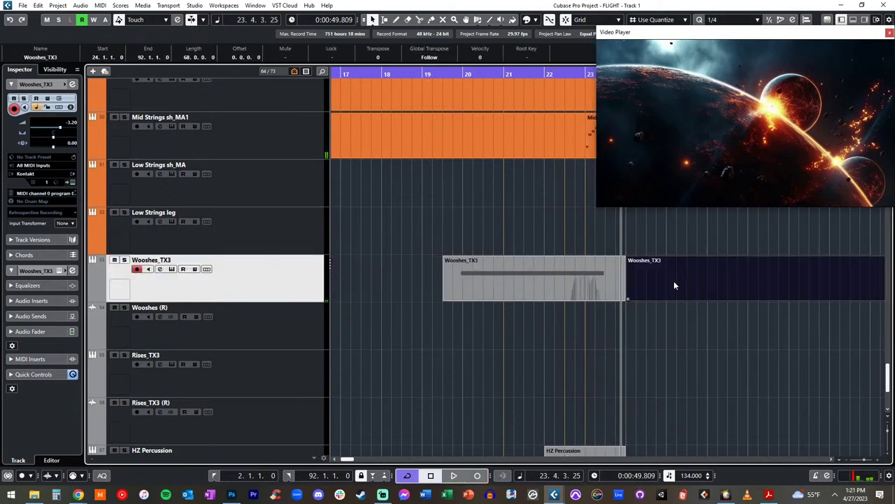
Render the trimmed Wooshes_TX3 part in place to a new audio track
click(544, 275)
key(ctrl+r)
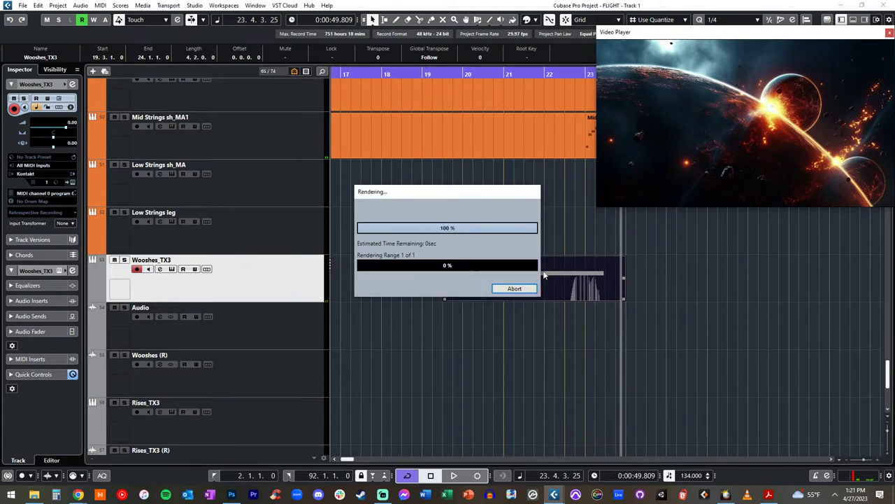
click(519, 236)
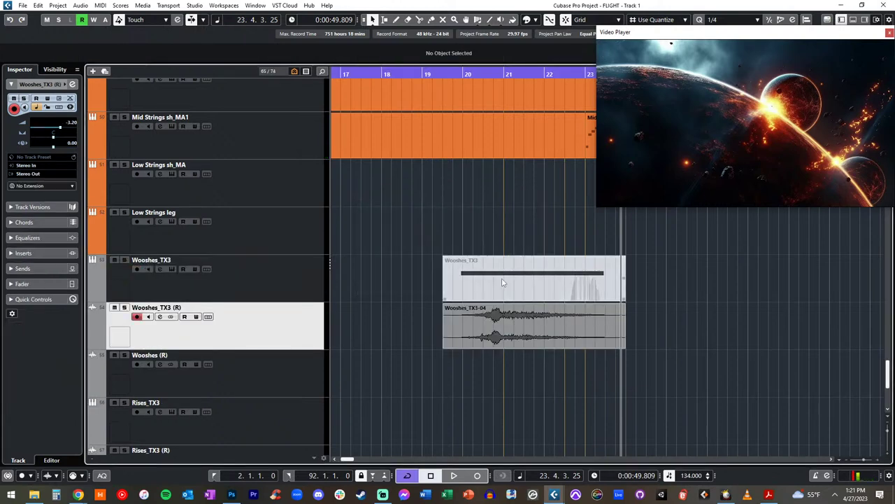
Move the rendered woosh onto the Wooshes (R) track, starting at 19.3.4.42, and delete the emptied Wooshes_TX3 (R) track
scroll(501, 279, down, 3)
click(520, 189)
drag(521, 193, 529, 210)
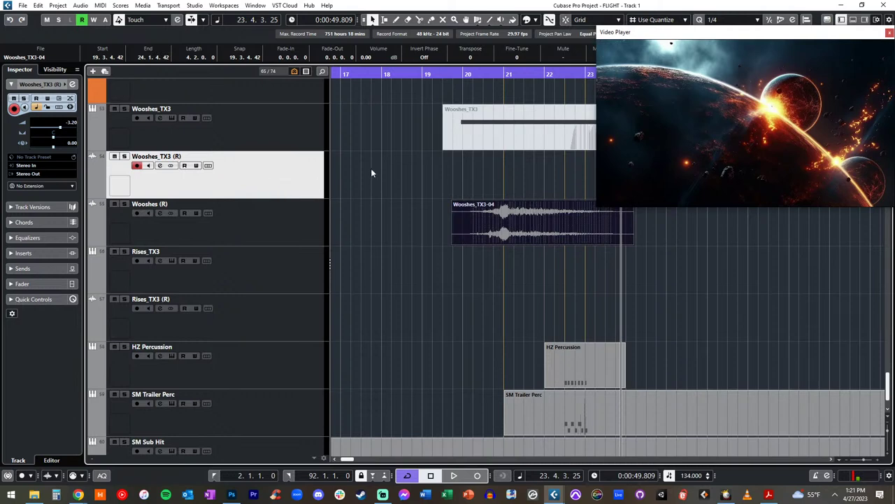
key(Delete)
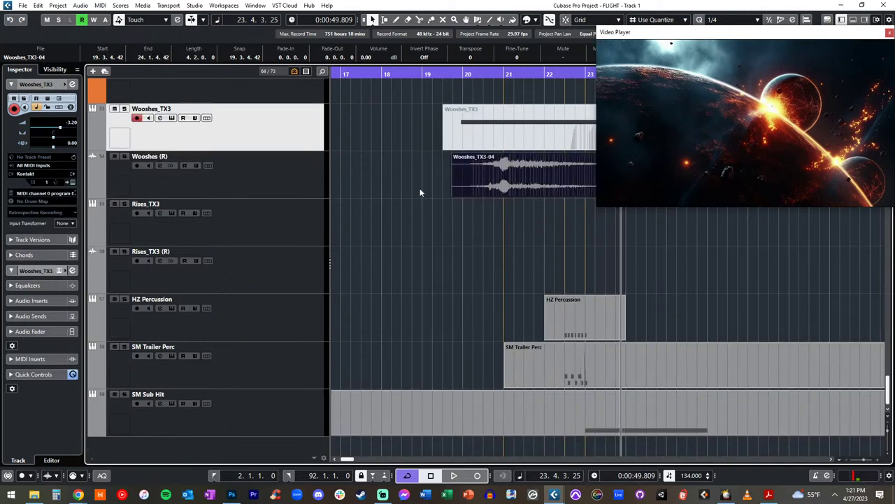
Play the rendered woosh around bar 21 and trim the clip's start to 20.1.2.70
click(533, 19)
click(460, 76)
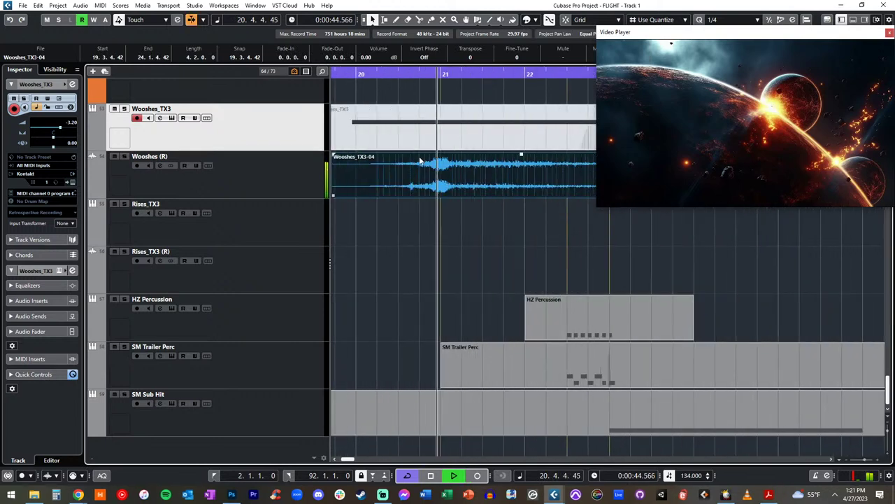
key(shift+g)
key(shift+h)
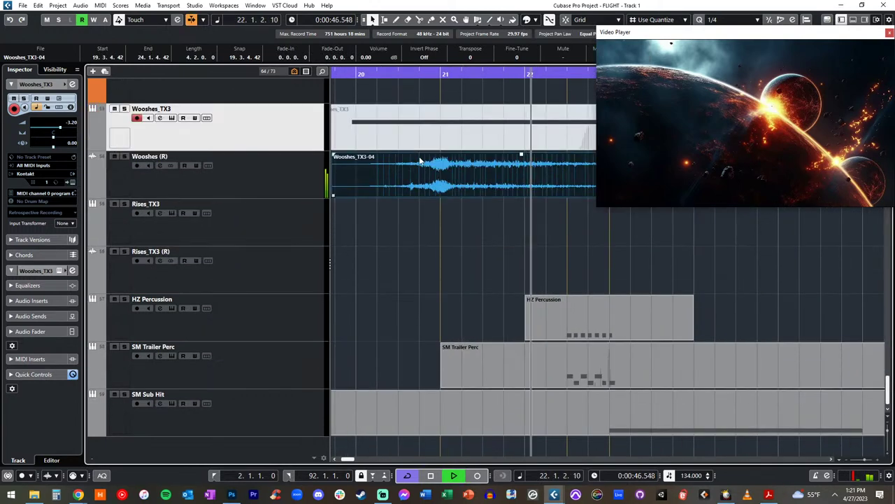
click(338, 200)
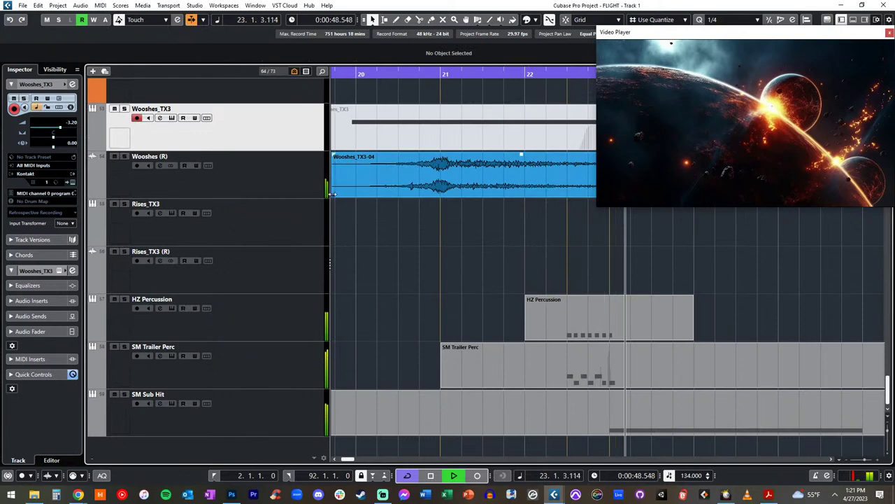
drag(330, 193, 366, 195)
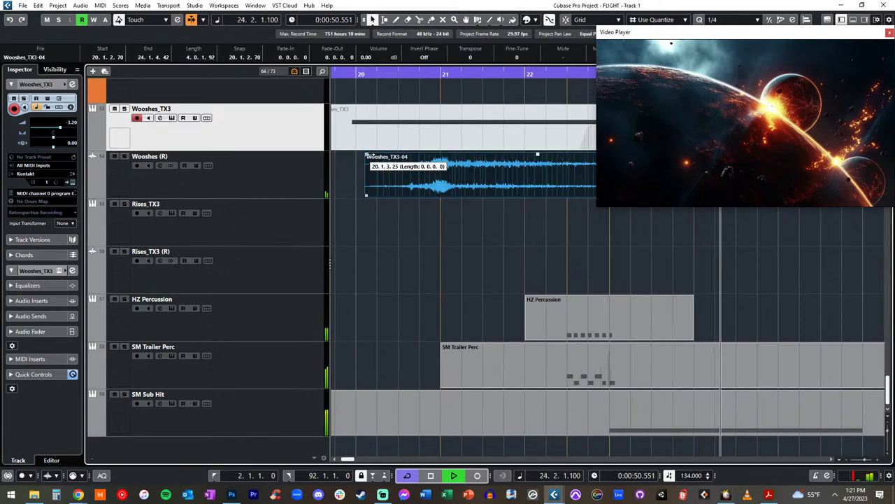
Give the woosh clip a fade-in of about 0.2.3.5 and a fade-out of about 0.1.3.110, and trim its end to bar 24
drag(365, 154, 422, 153)
drag(538, 154, 506, 155)
key(shift+g)
key(g)
key(g)
key(g)
key(g)
key(g)
key(shift+h)
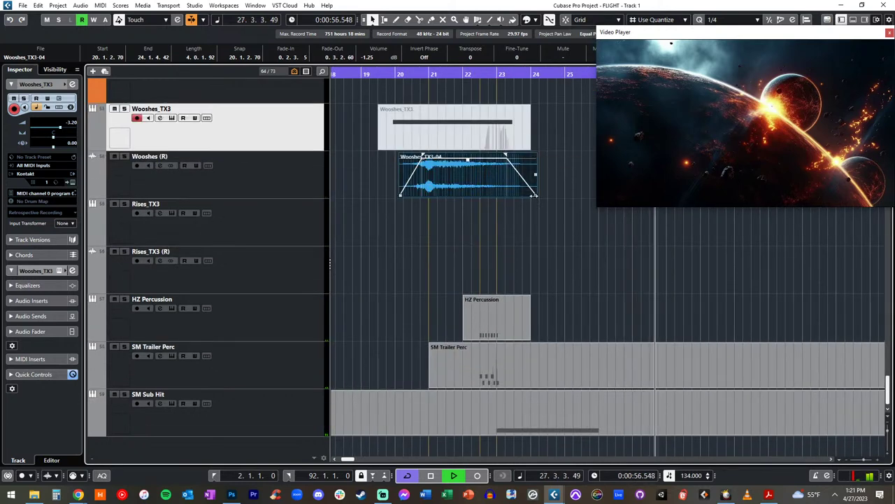
drag(534, 195, 530, 196)
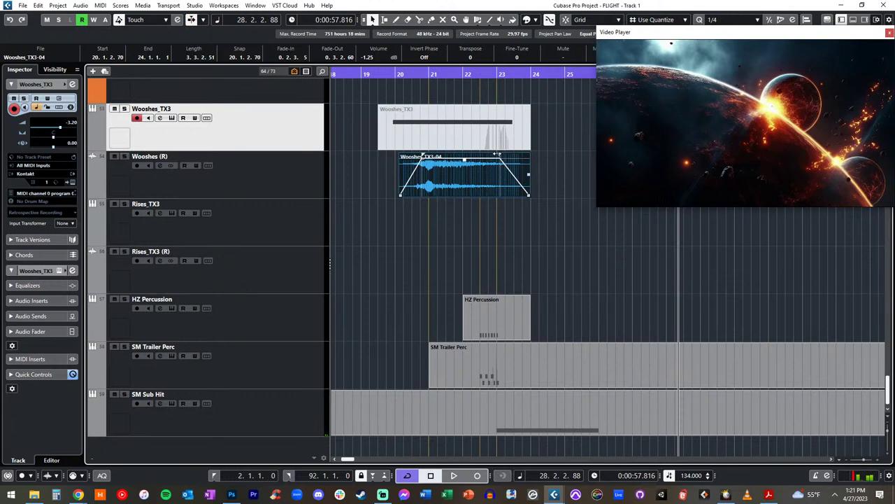
Play the woosh transition into Act 2A up to bar 26 and check it against the surrounding string tracks
click(347, 72)
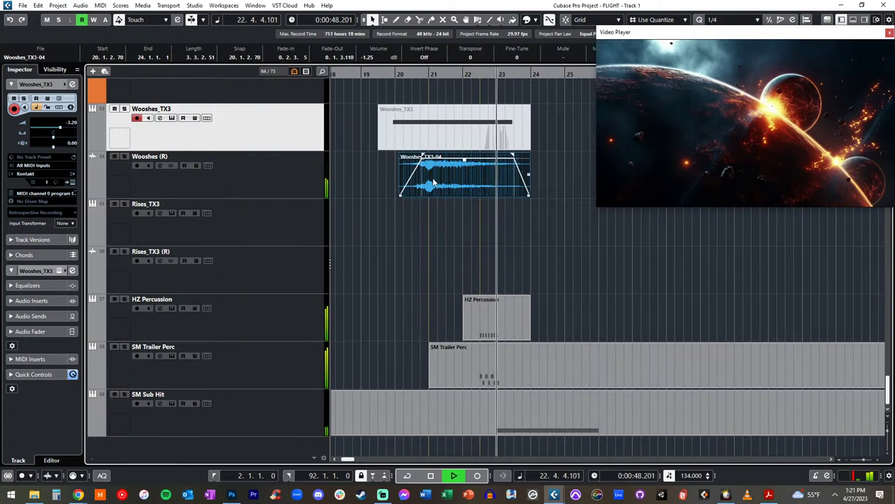
key(f)
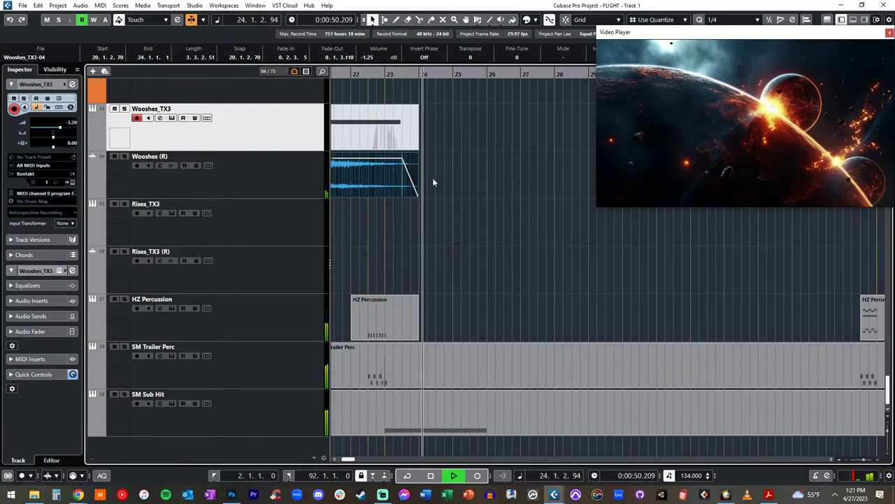
scroll(395, 200, up, 4)
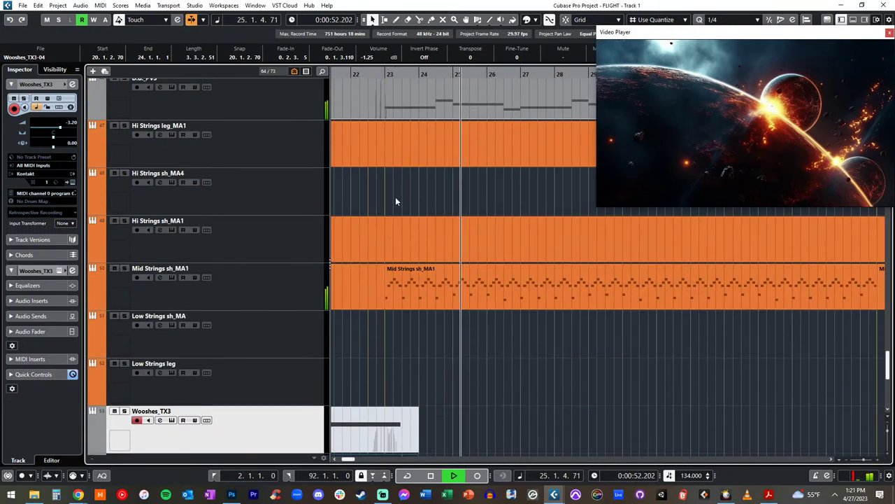
key(shift+g)
key(shift+g)
key(shift+g)
key(shift+g)
key(shift+g)
key(shift+g)
key(shift+g)
key(g)
key(g)
key(shift+h)
key(shift+h)
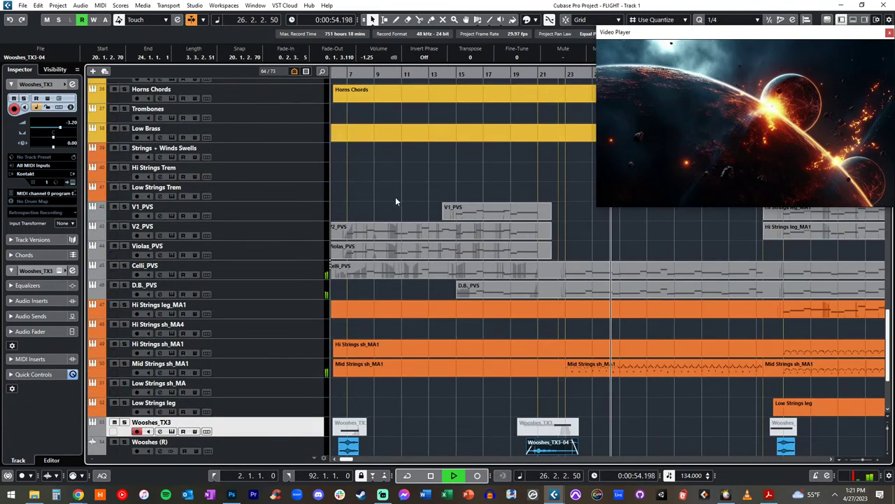
key(space)
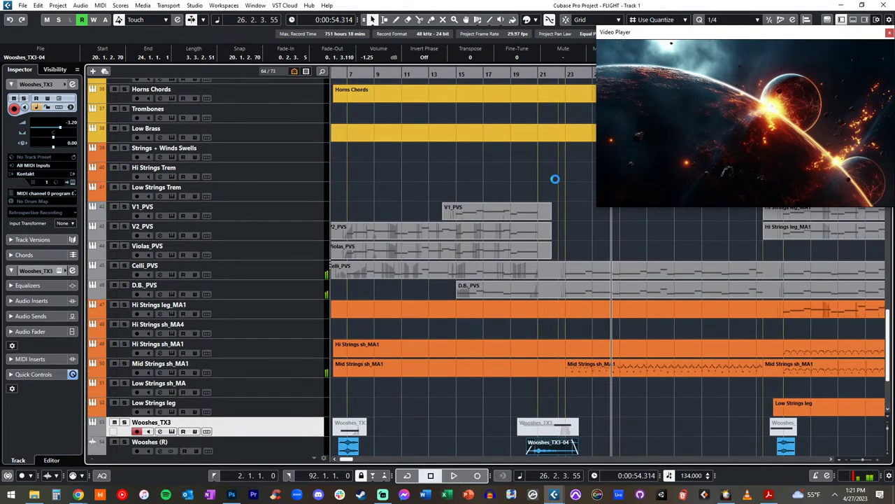
Examine the markers, synth, string and percussion tracks across the Act 2A and Act 2B transitions
scroll(568, 184, up, 12)
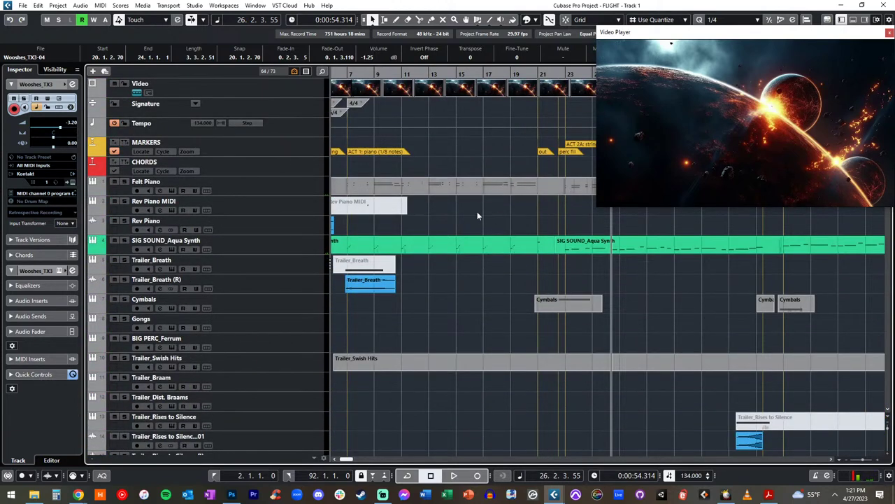
scroll(477, 216, down, 15)
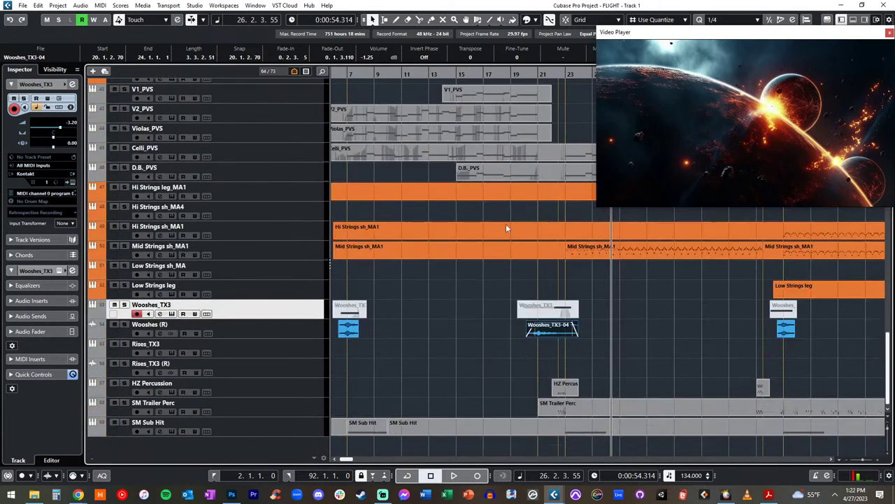
scroll(492, 275, right, 5)
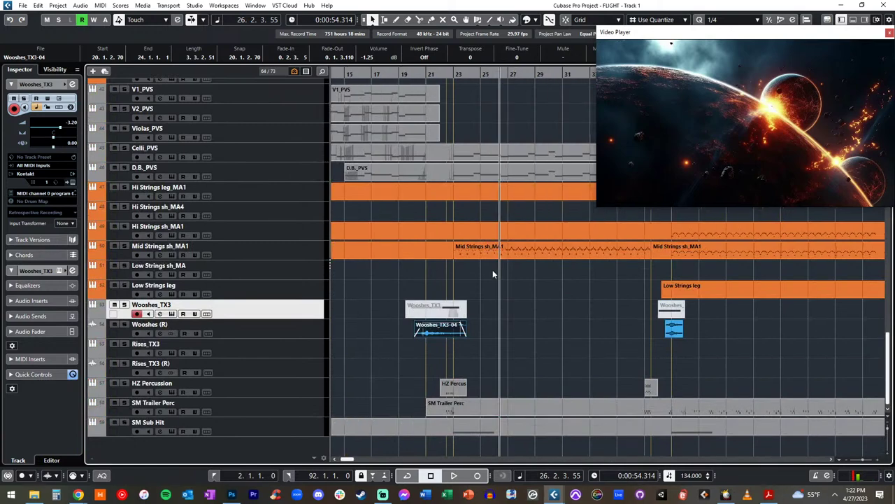
scroll(493, 274, up, 15)
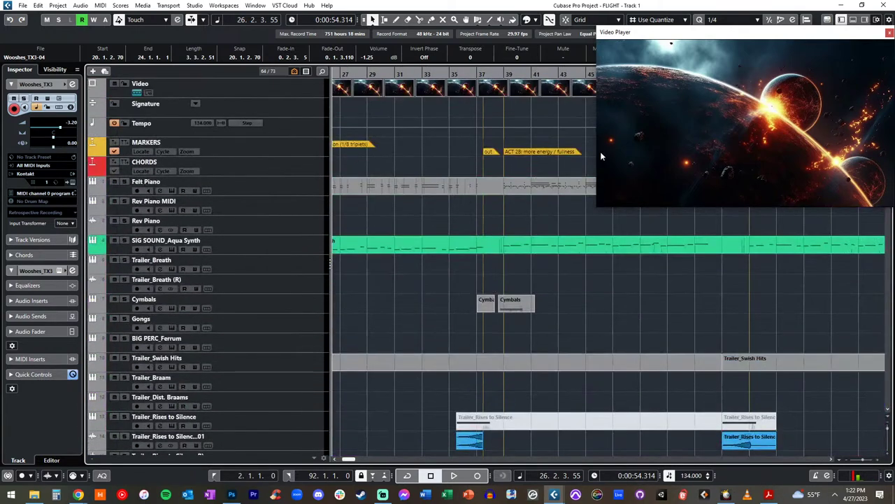
scroll(495, 172, down, 15)
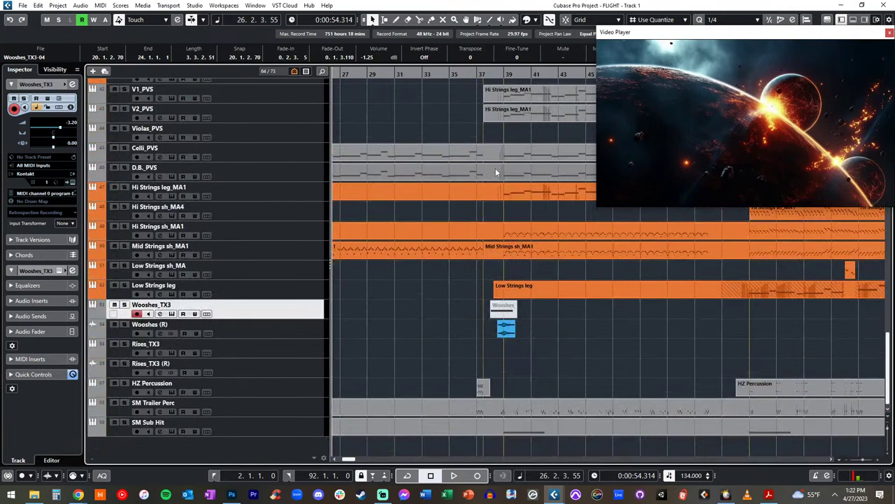
scroll(495, 173, left, 3)
scroll(553, 228, right, 2)
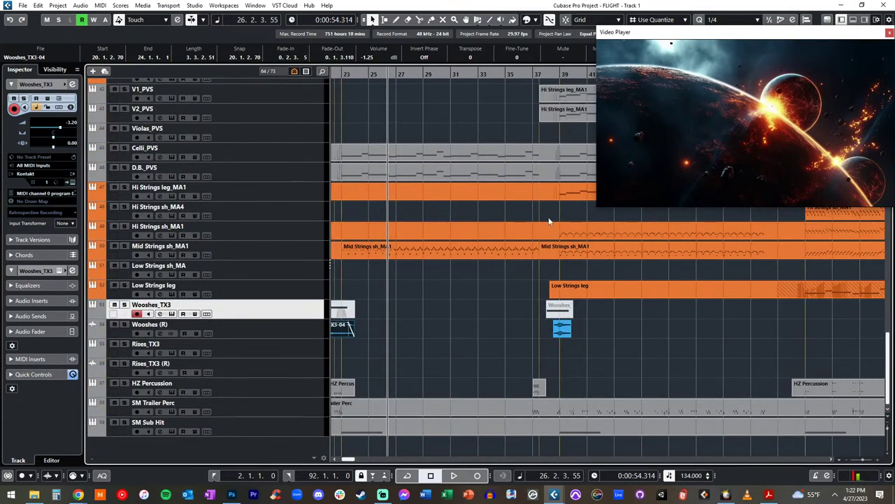
scroll(548, 220, up, 15)
scroll(548, 217, up, 3)
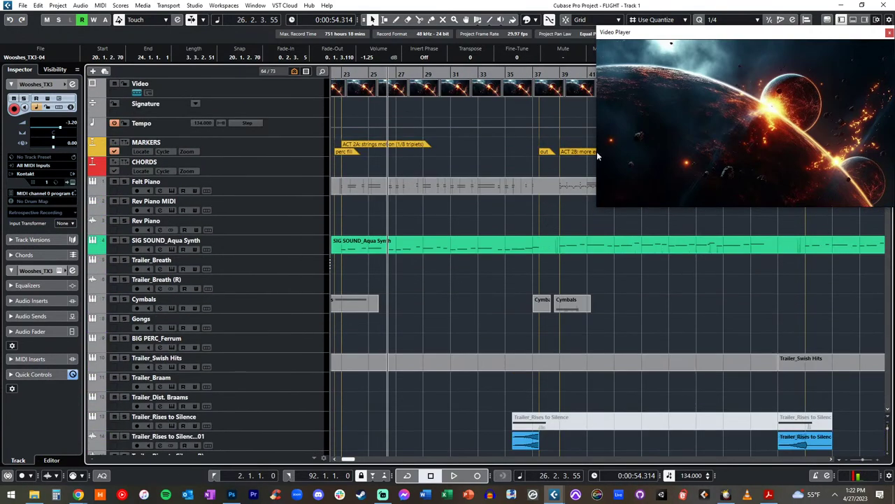
scroll(447, 151, left, 1)
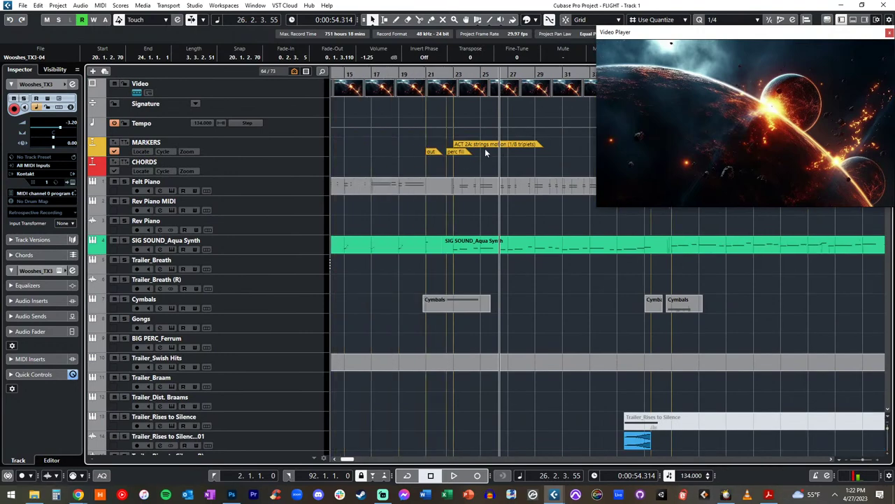
scroll(496, 176, down, 15)
scroll(493, 181, up, 9)
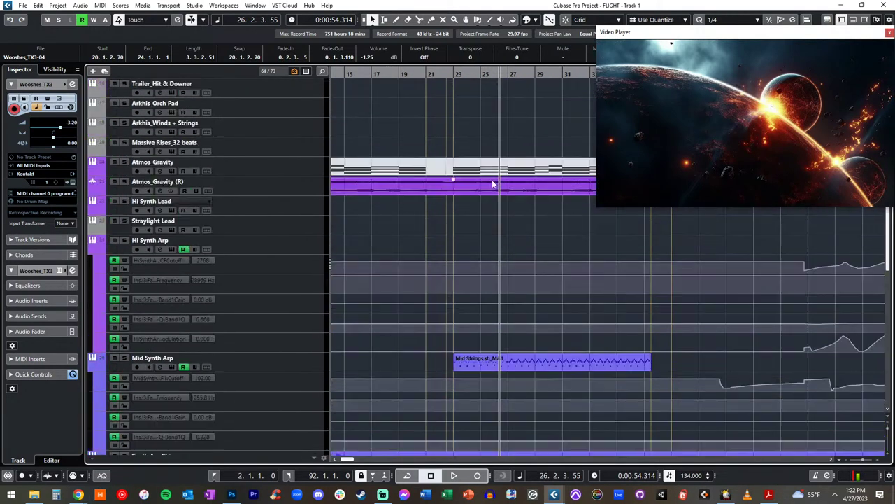
scroll(493, 180, down, 3)
scroll(492, 179, down, 6)
Mute the Mid Strings sh_MA1 part that starts at bar 23
click(483, 254)
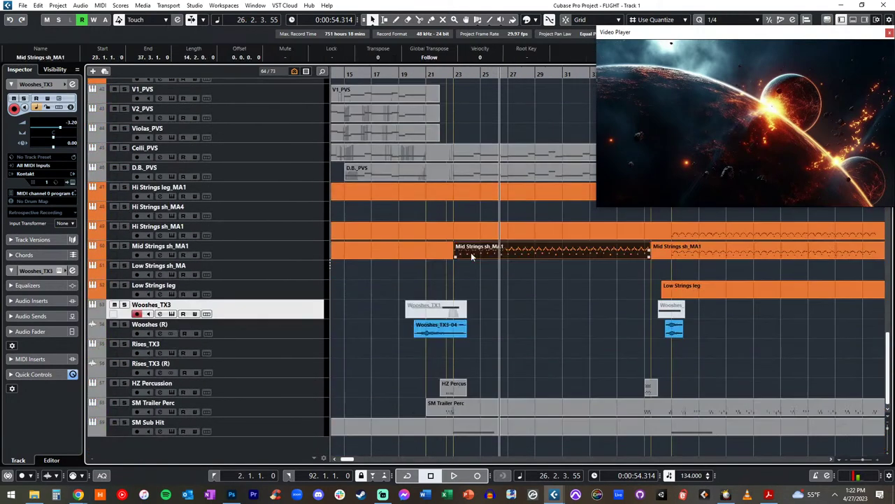
right_click(471, 252)
click(542, 256)
Play the passage from bar 18 into Act 2A with the mid strings part muted
scroll(483, 165, up, 8)
key(KP_Subtract)
key(KP_Subtract)
key(KP_Subtract)
key(KP_Subtract)
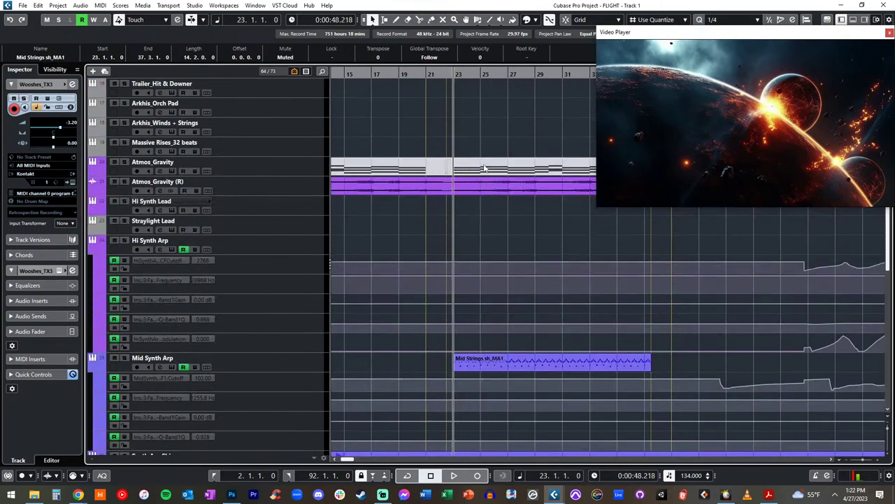
key(space)
key(KP_Subtract)
key(KP_Subtract)
key(KP_Subtract)
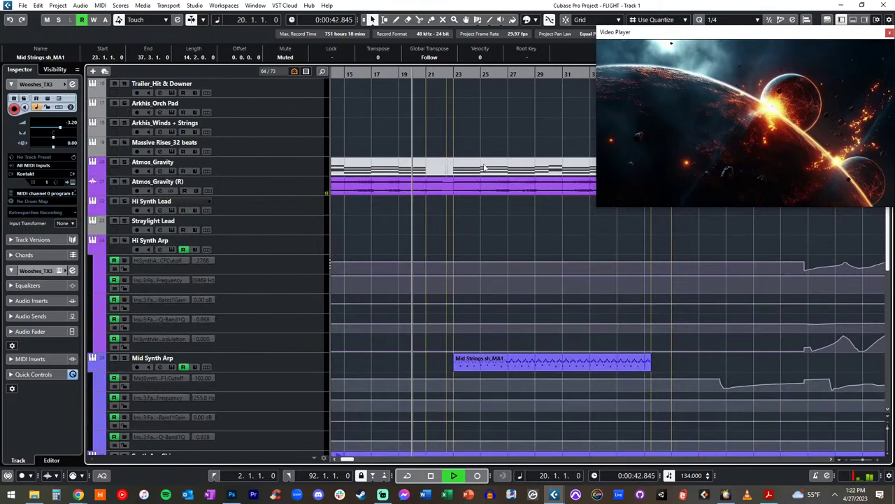
scroll(484, 167, up, 5)
key(space)
key(KP_Subtract)
key(space)
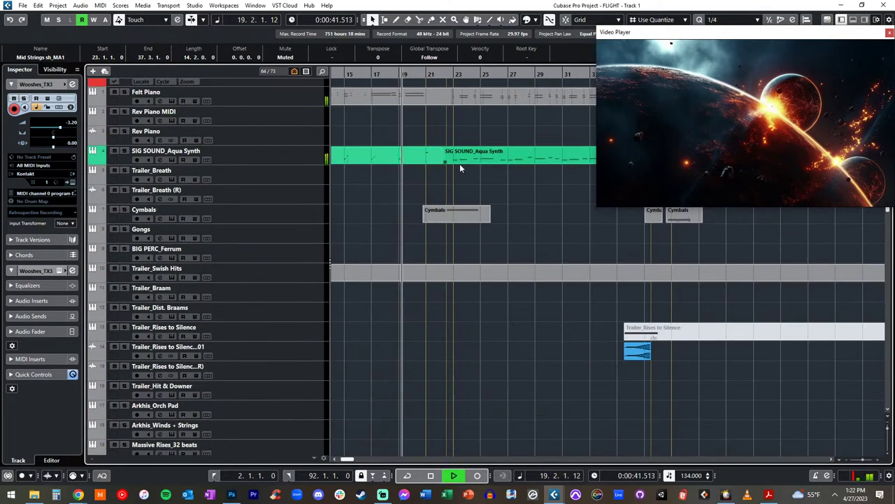
key(space)
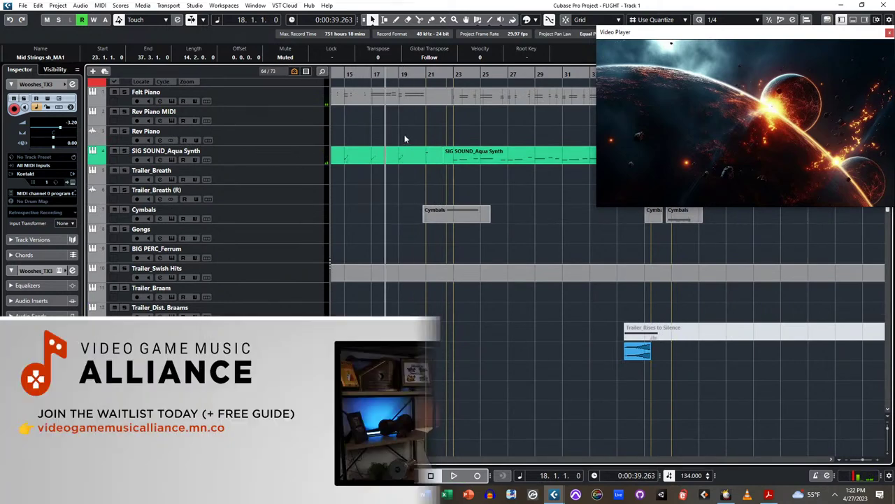
key(space)
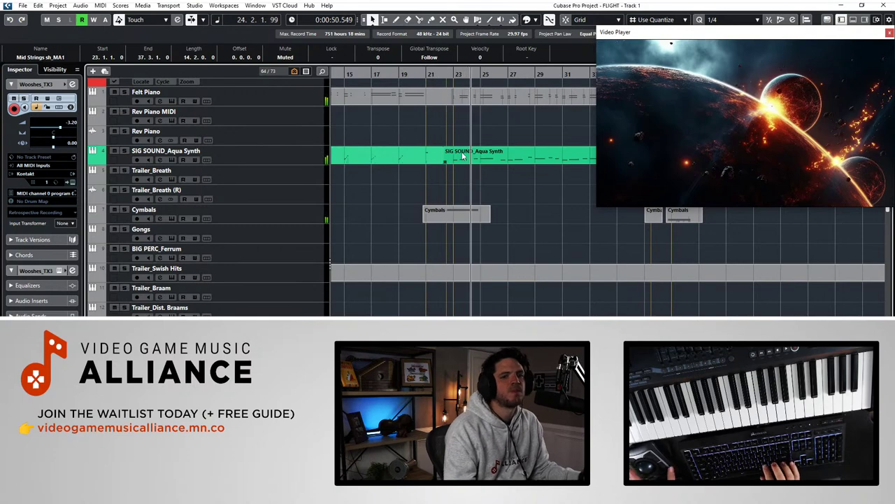
key(f)
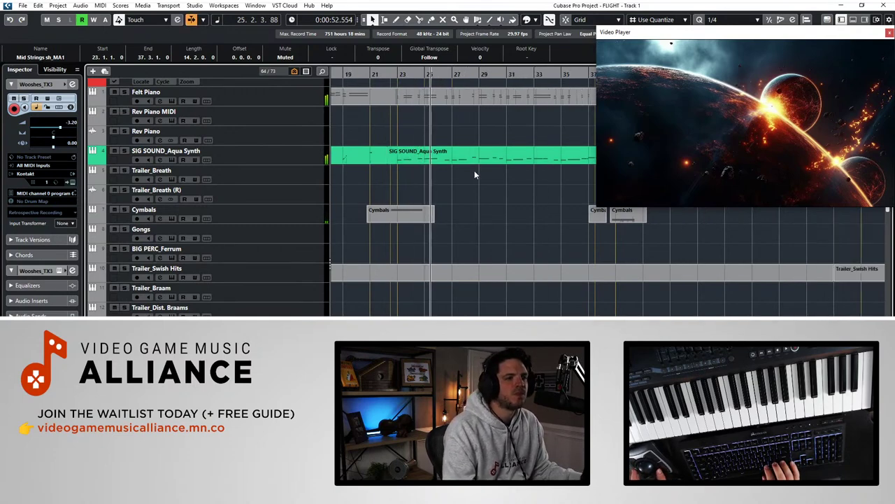
Replay the opening of Act 2A from around bar 23 while examining the tracks down to the strings
key(KP_Subtract)
key(KP_Subtract)
key(KP_Subtract)
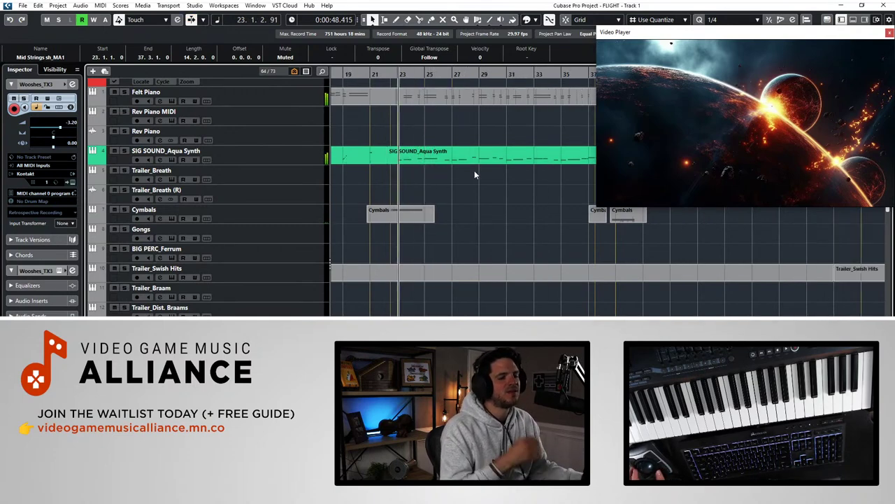
scroll(474, 171, down, 15)
scroll(474, 174, down, 5)
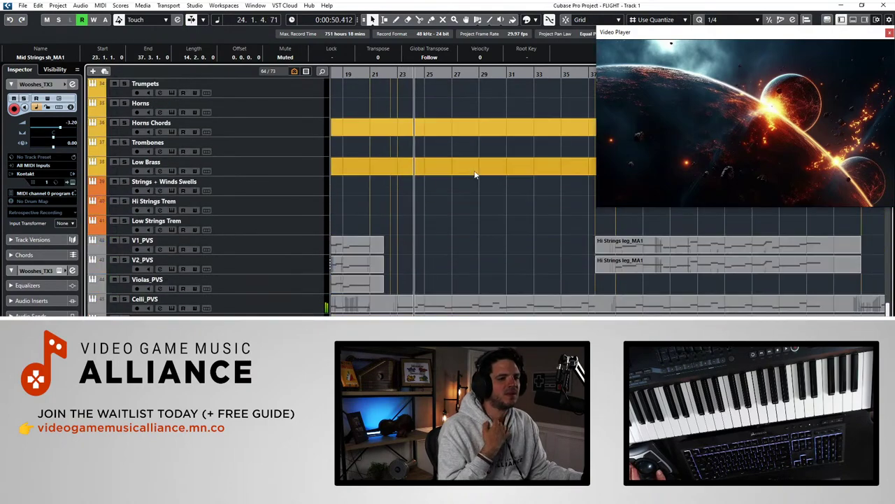
scroll(475, 174, up, 20)
scroll(475, 174, down, 15)
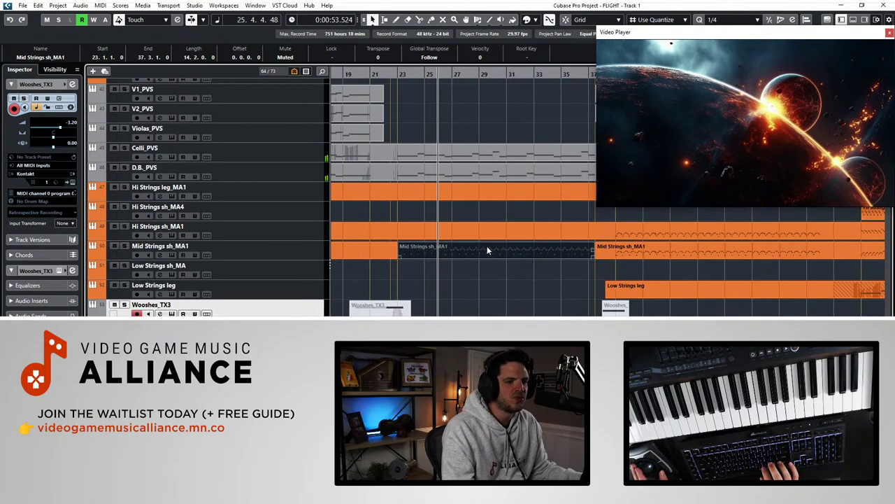
Play through the rest of Act 2A and delete the muted Mid Strings sh_MA1 part spanning bars 23 to 37
key(KP_Add)
key(h)
key(h)
scroll(487, 247, right, 2)
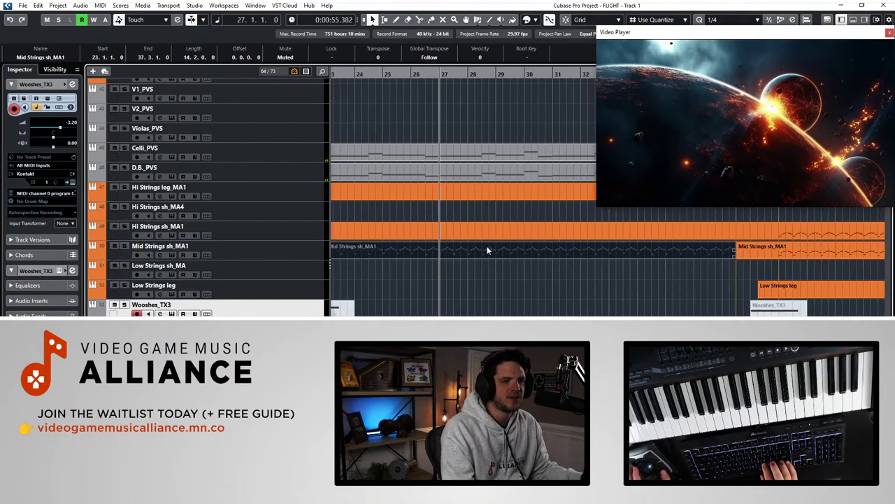
key(f)
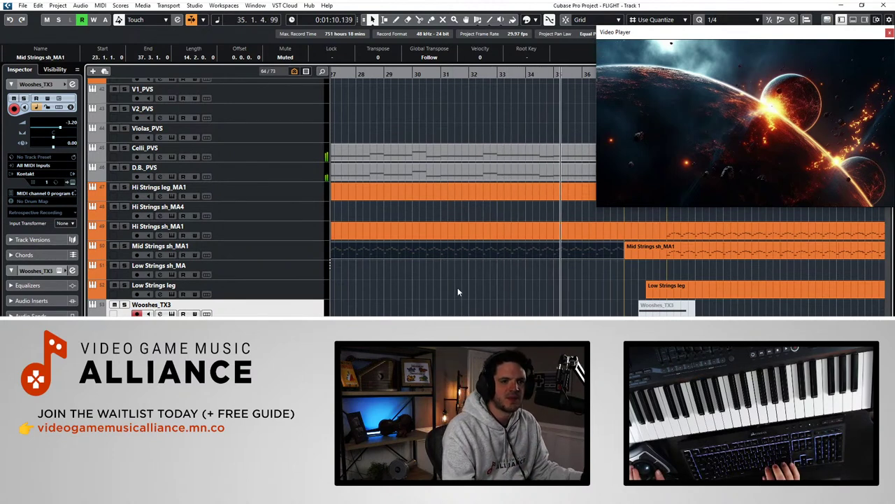
scroll(457, 287, right, 3)
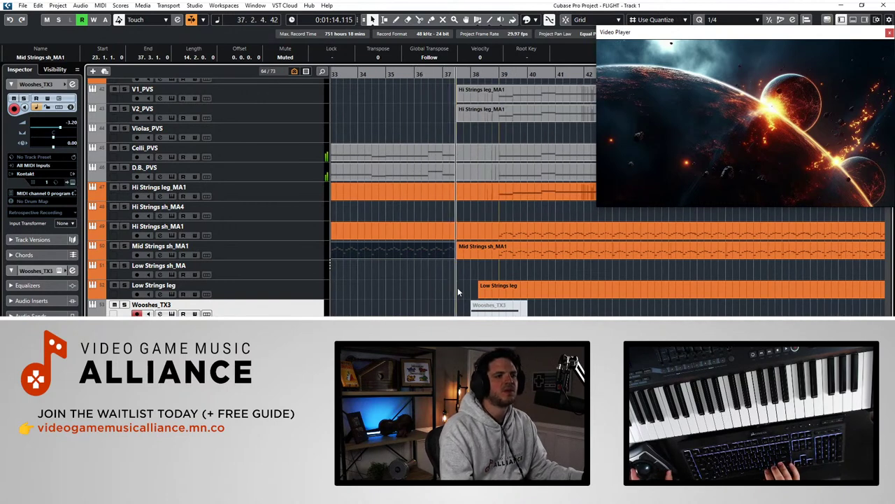
key(Delete)
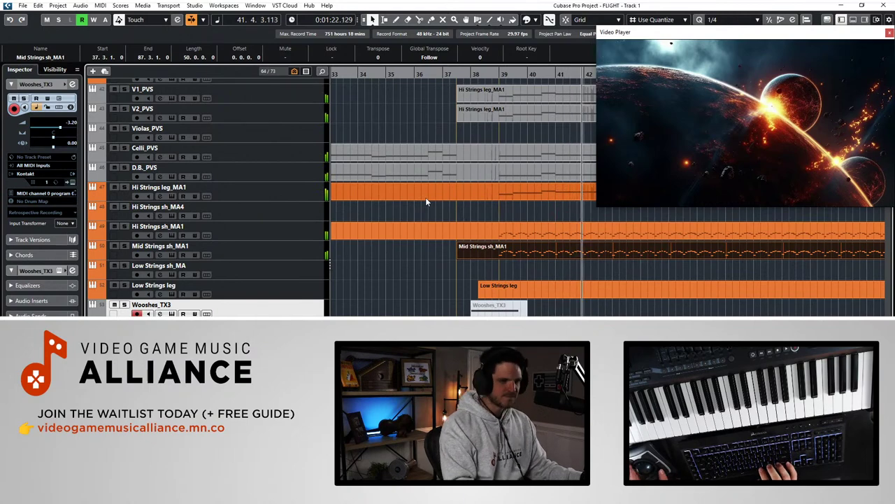
Listen through Act 2B into the start of Act 3 while examining the synth, brass, string and marker tracks
scroll(425, 202, up, 15)
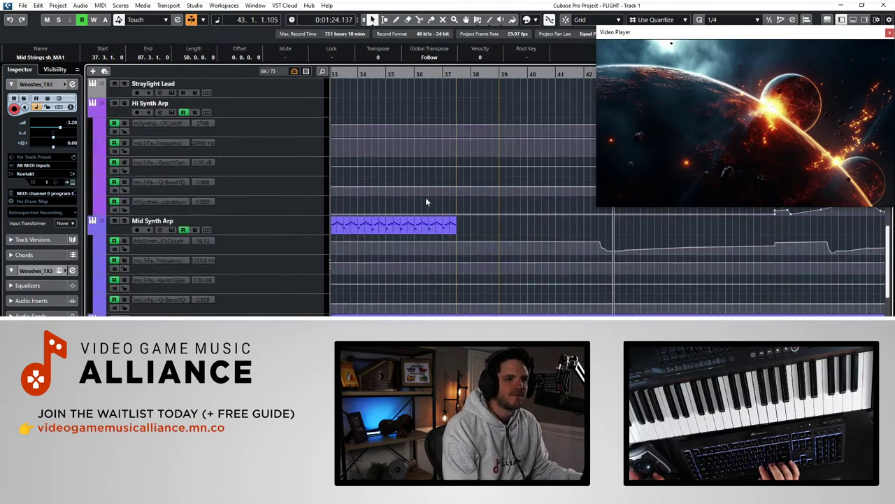
scroll(425, 201, down, 12)
scroll(425, 201, up, 3)
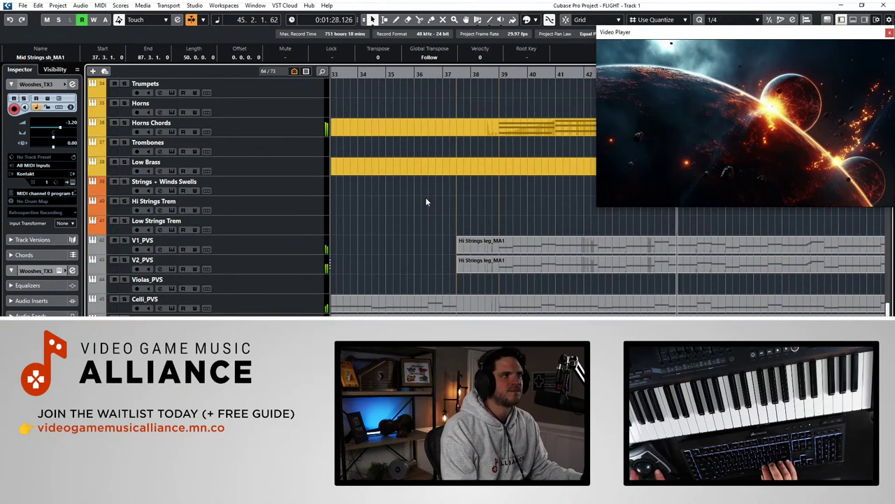
scroll(426, 201, down, 4)
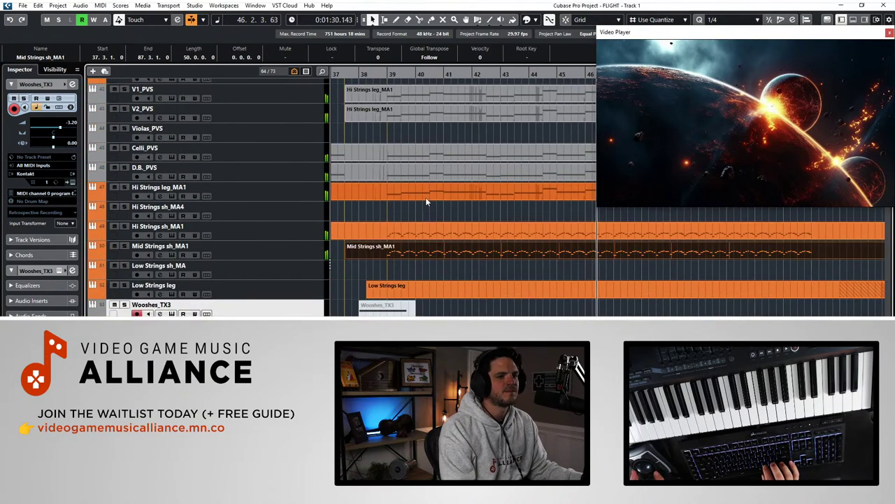
scroll(427, 201, up, 3)
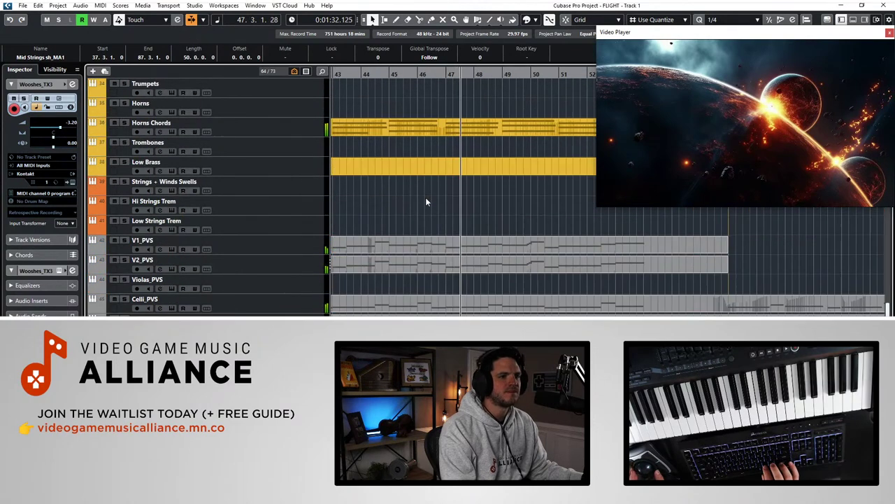
scroll(426, 202, left, 6)
scroll(426, 202, right, 3)
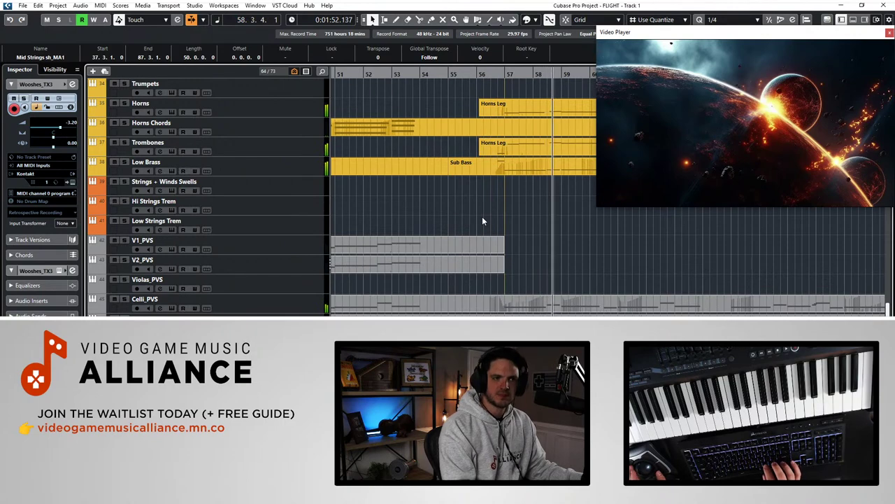
scroll(482, 221, up, 10)
scroll(482, 221, up, 5)
key(space)
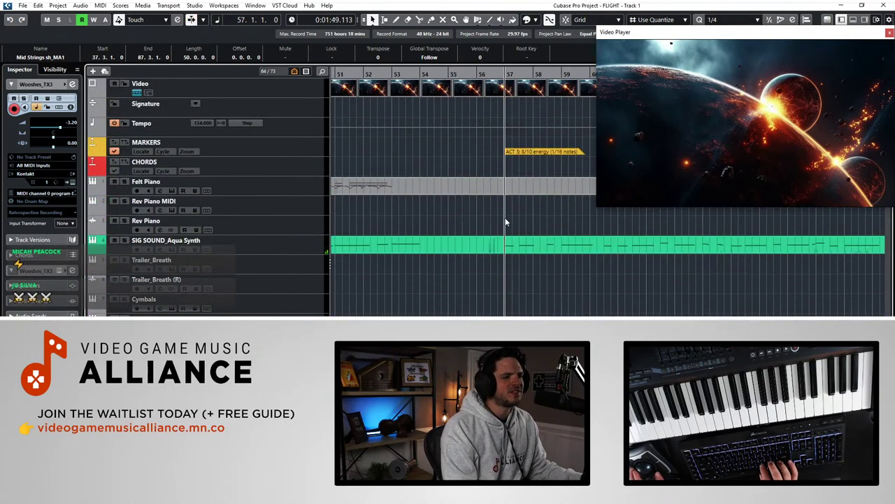
Play from bar 22 and change the Act 2A marker description to "ACT 2A: synth arp (1/8 triplets)"
key(shift+b)
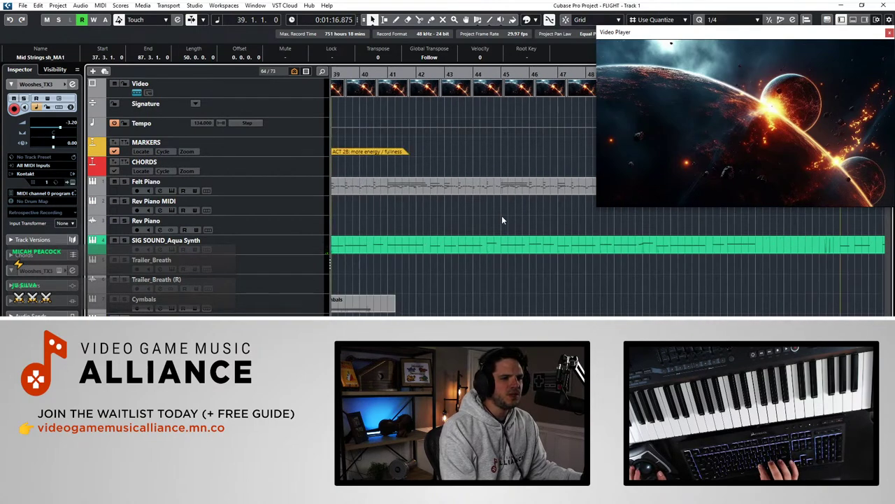
key(shift+b)
key(shift+b)
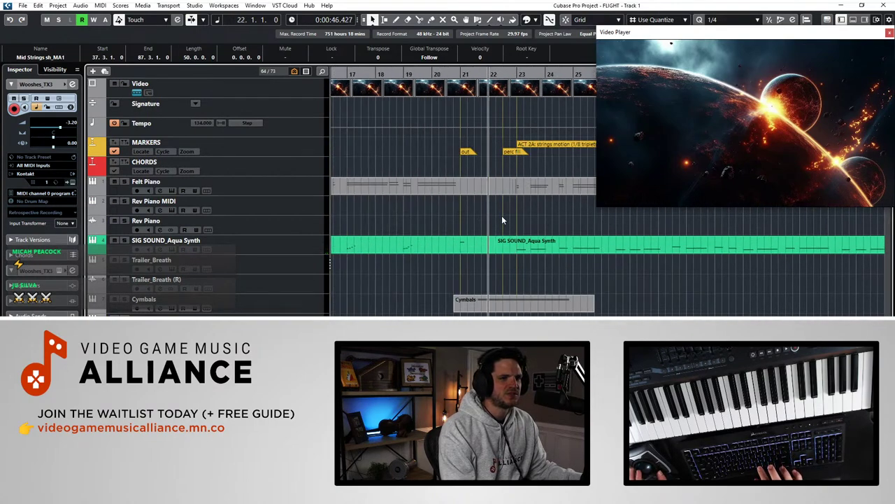
key(space)
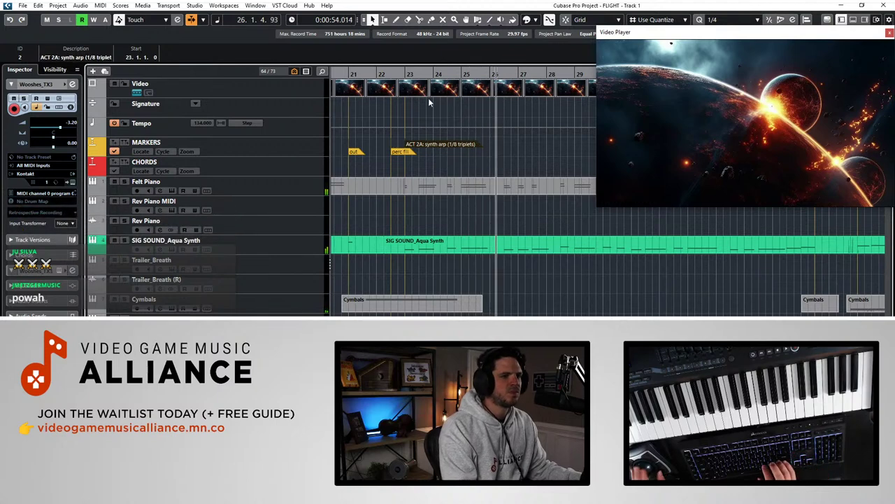
Play the transition into Act 2B from around bar 37 while examining the tracks down to the brass
scroll(429, 98, right, 3)
click(478, 73)
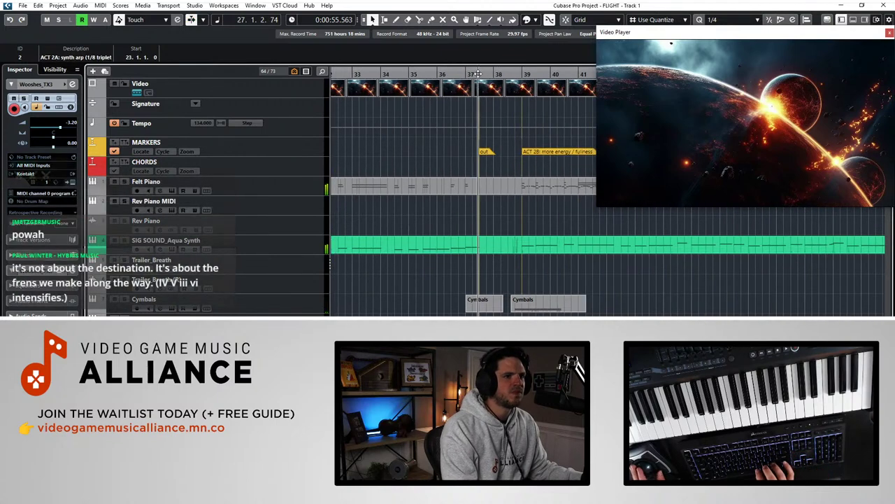
click(492, 74)
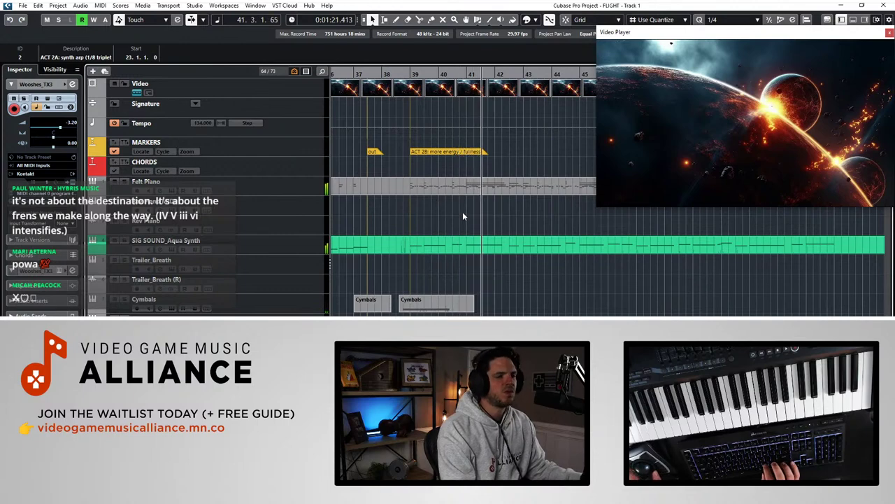
scroll(463, 212, down, 10)
scroll(462, 217, down, 5)
scroll(462, 224, up, 3)
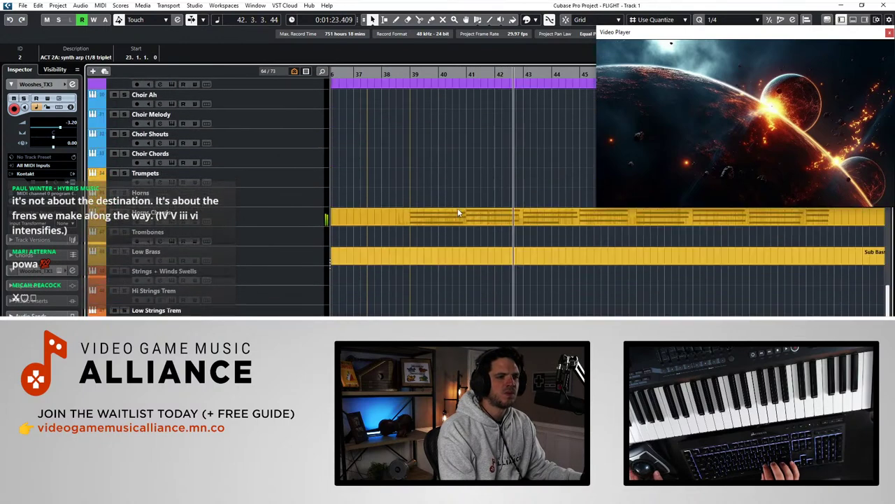
key(space)
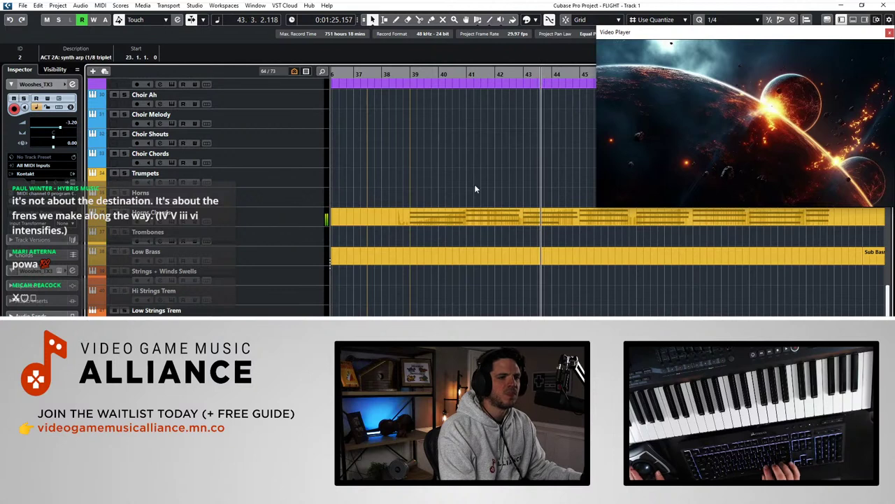
Audition the Horns Chords track in solo from around bar 39, and turn its solo off again
key(KP_Subtract)
key(KP_Subtract)
key(KP_Subtract)
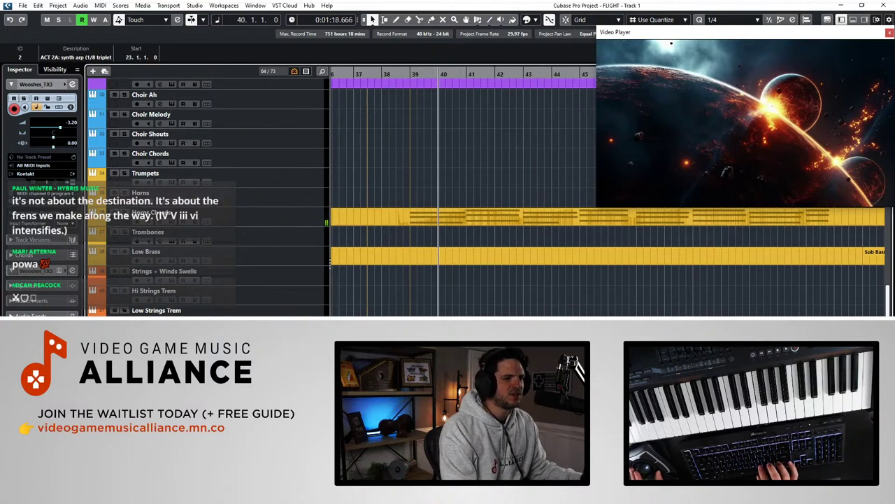
click(125, 212)
key(KP_Subtract)
key(space)
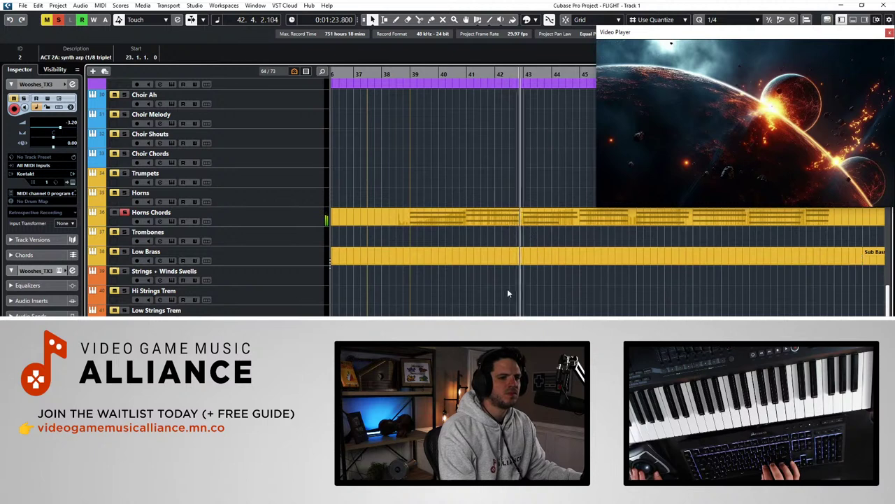
click(125, 212)
key(space)
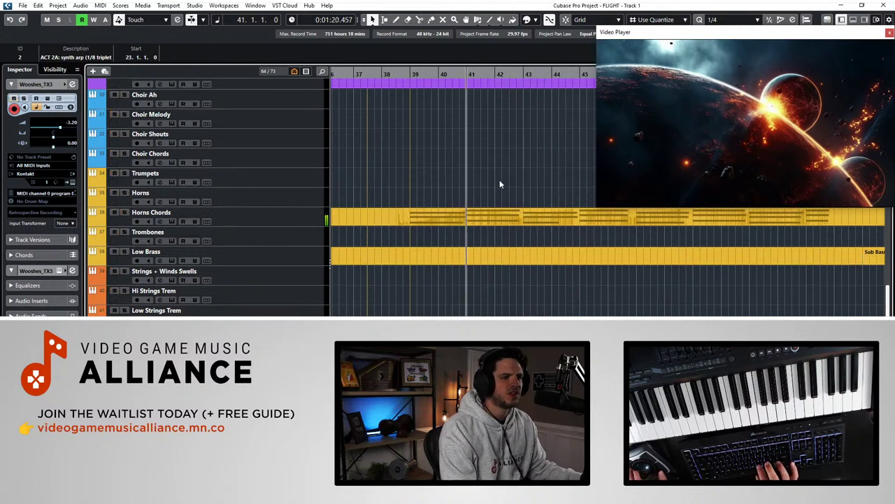
Return the playback position to bar 22, just before the Act 2A marker
key(KP_Subtract)
key(KP_Subtract)
key(space)
scroll(469, 181, left, 3)
scroll(469, 181, up, 2)
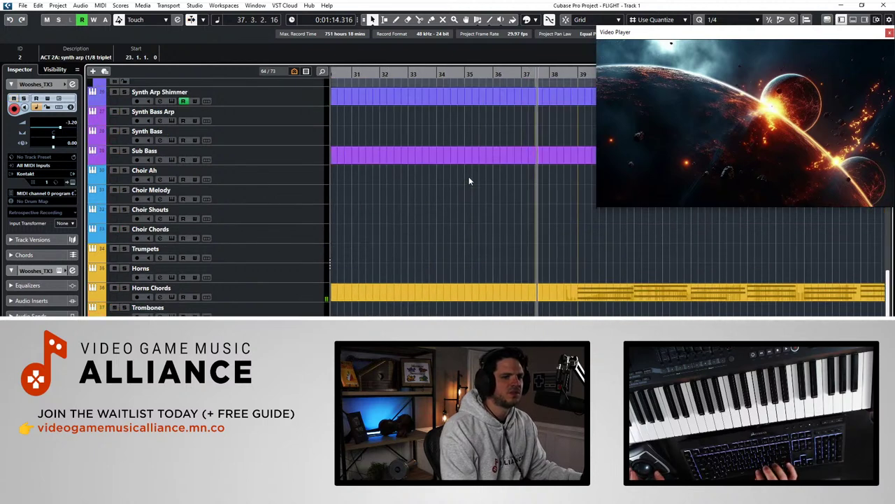
scroll(469, 180, left, 1)
key(space)
key(KP_Subtract)
key(KP_Subtract)
scroll(469, 181, up, 8)
key(KP_Subtract)
key(KP_Subtract)
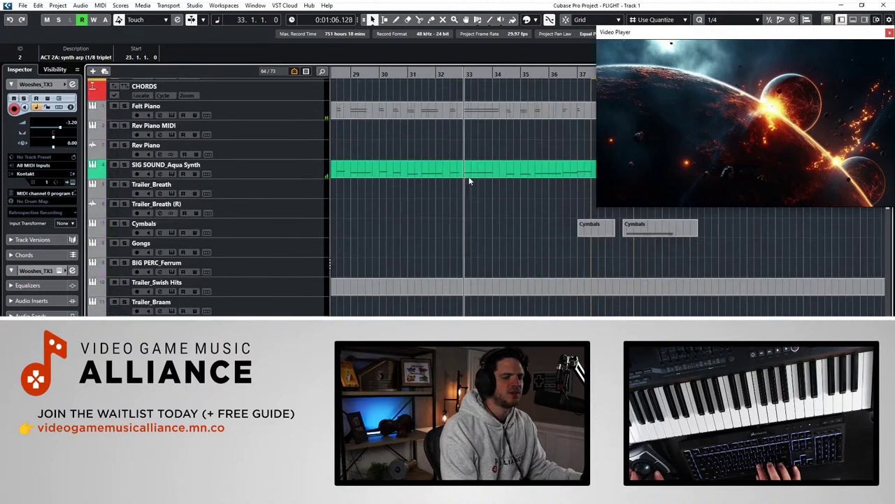
key(KP_Subtract)
scroll(469, 181, up, 2)
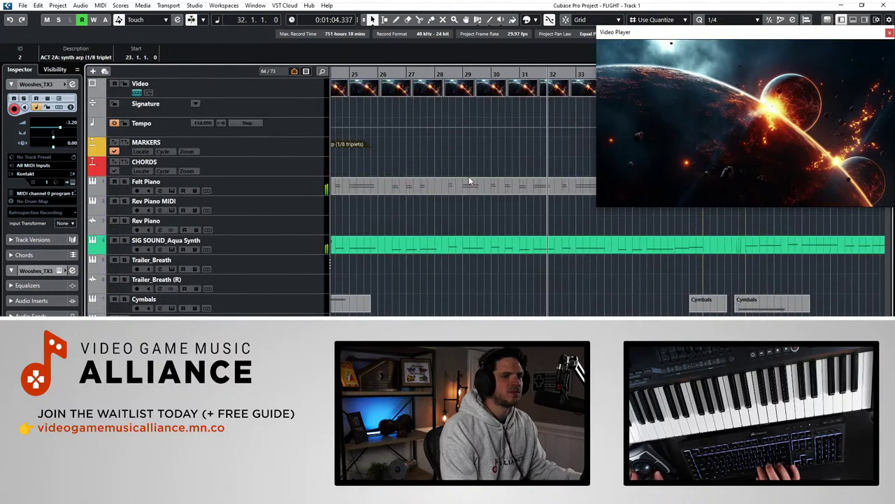
key(KP_Subtract)
key(KP_Subtract)
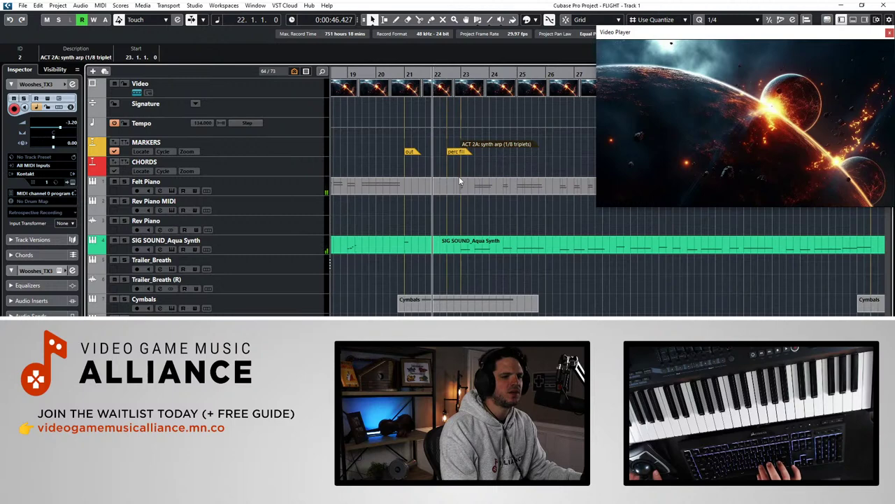
Select the Mid Synth Arp track and open its FabFilter Pro-Q insert clear of the timeline
scroll(459, 176, down, 5)
scroll(459, 180, up, 4)
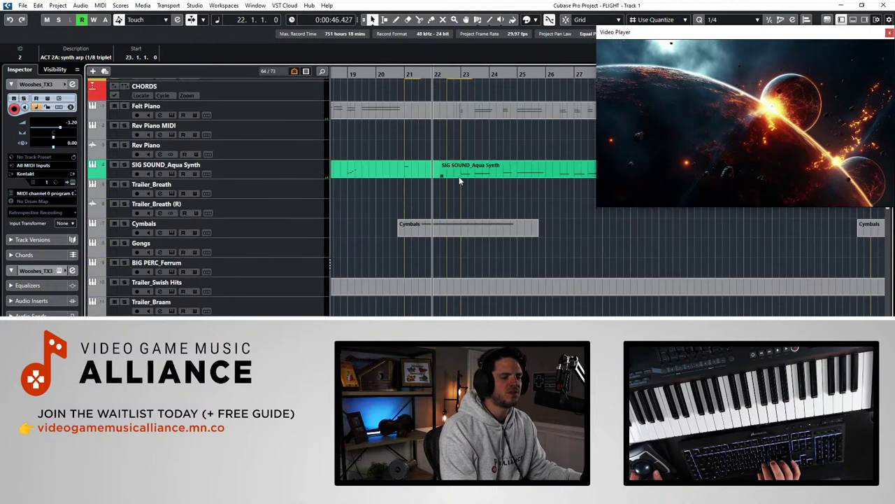
scroll(459, 181, right, 2)
scroll(459, 180, down, 5)
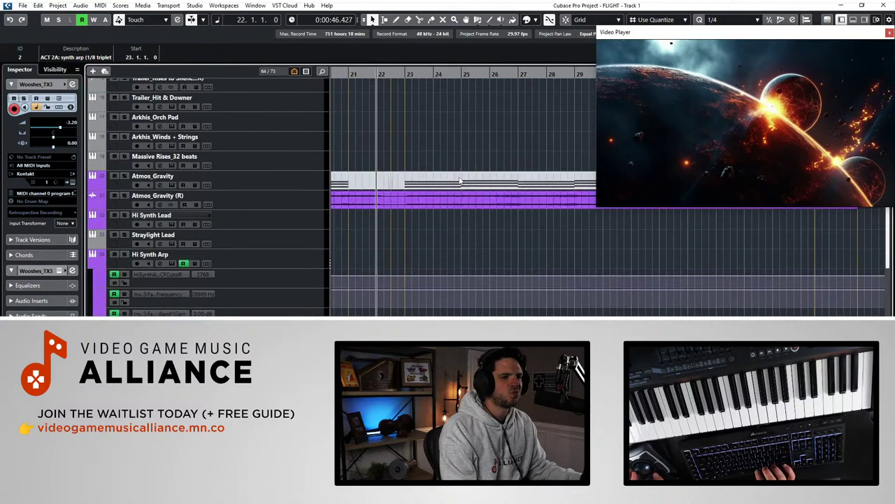
scroll(385, 177, down, 3)
click(424, 225)
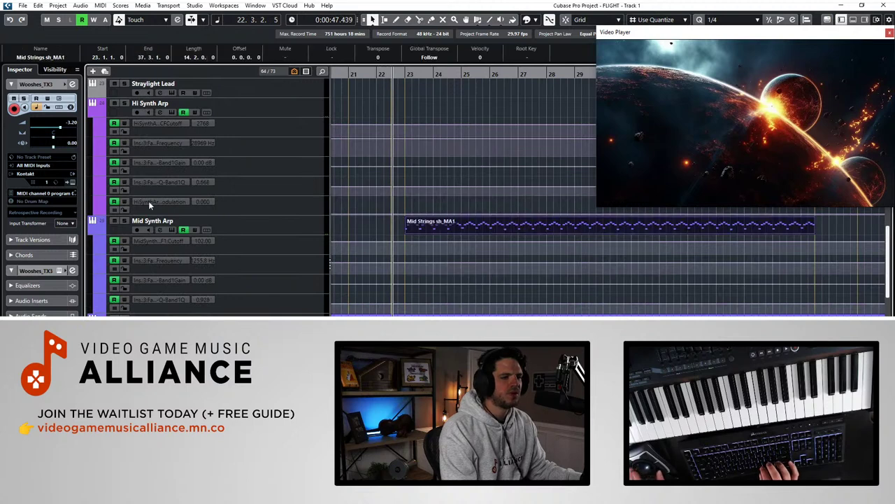
click(229, 223)
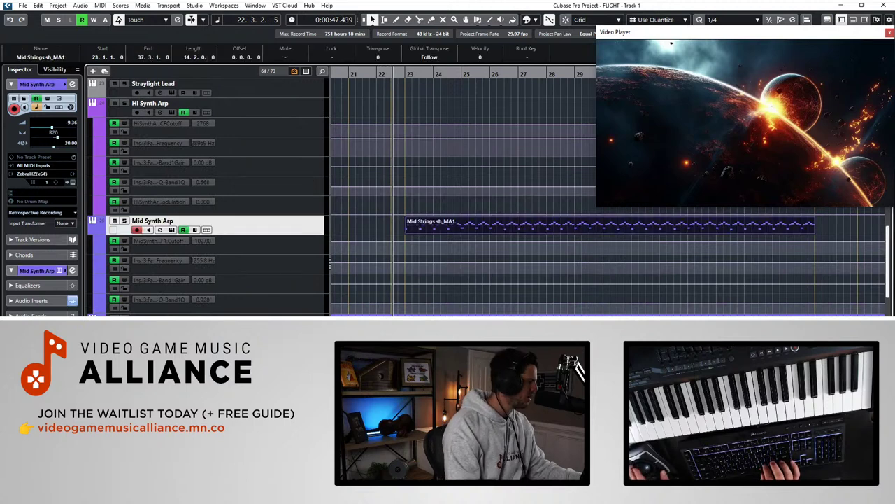
key(e)
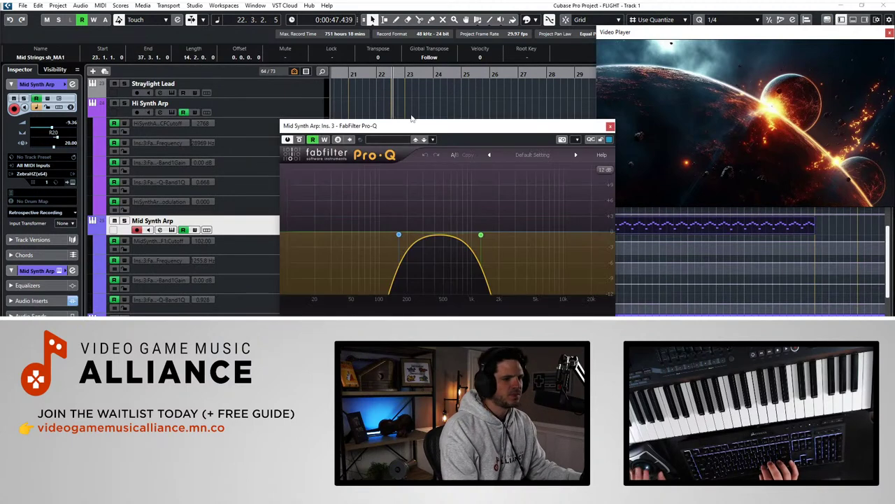
drag(444, 131, 203, 51)
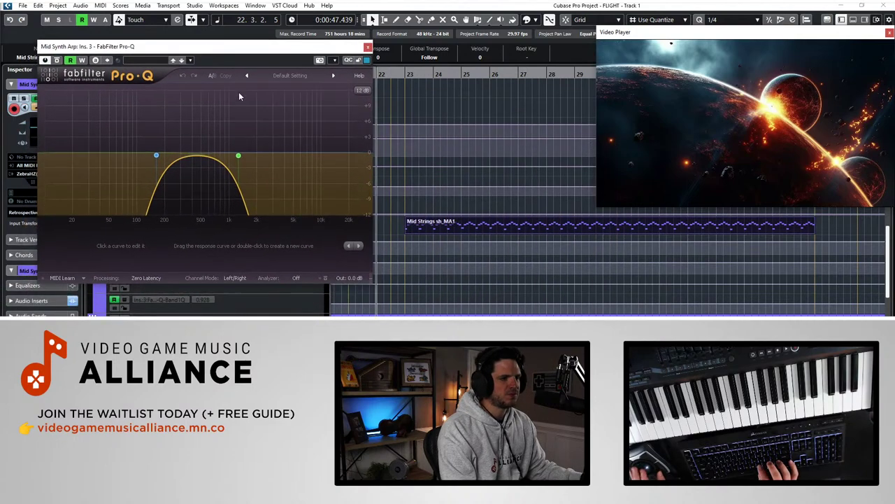
Record high-cut frequency and Q automation in the Mid Synth Arp's Pro-Q across Act 2A, and close the plug-in
click(83, 62)
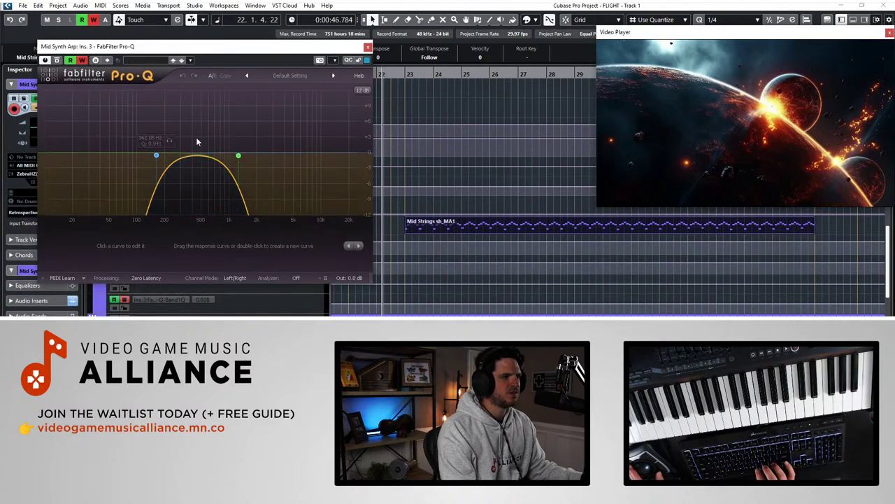
drag(238, 154, 310, 168)
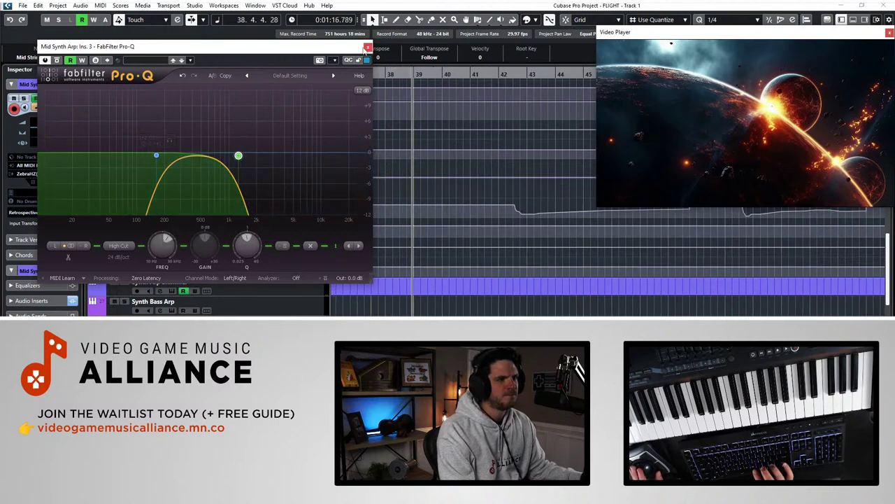
click(367, 47)
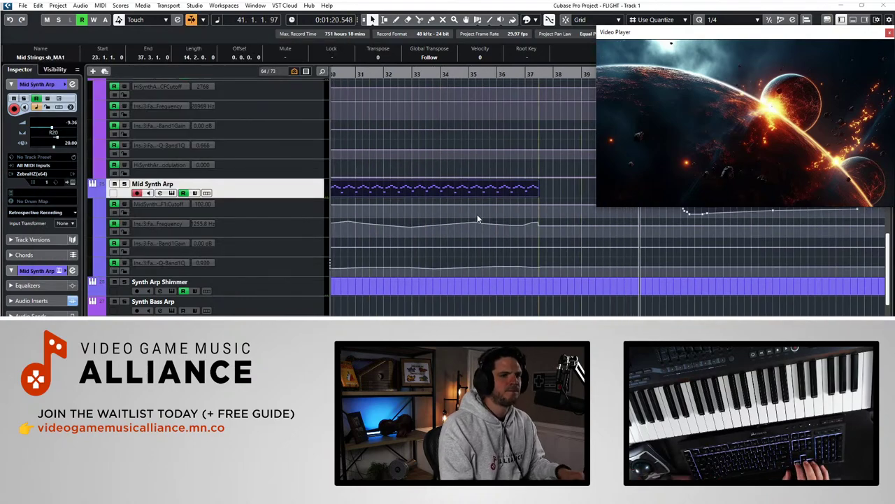
Return the playback position to bar 38, near the start of the Mid Strings sh_MA1 part on the orange strings tracks
click(462, 186)
key(g)
key(g)
key(g)
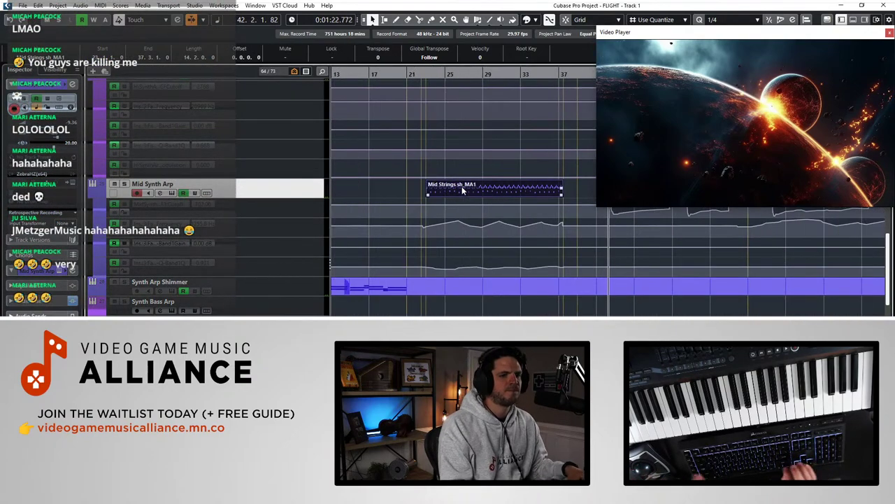
scroll(462, 187, right, 4)
scroll(461, 186, left, 1)
scroll(462, 187, down, 6)
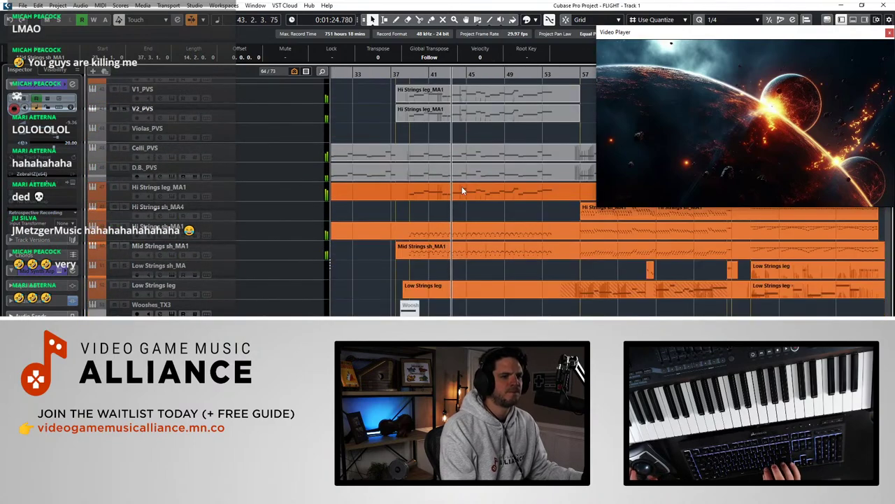
key(KP_Subtract)
key(KP_Subtract)
key(KP_Subtract)
key(KP_Subtract)
key(KP_Subtract)
key(KP_Subtract)
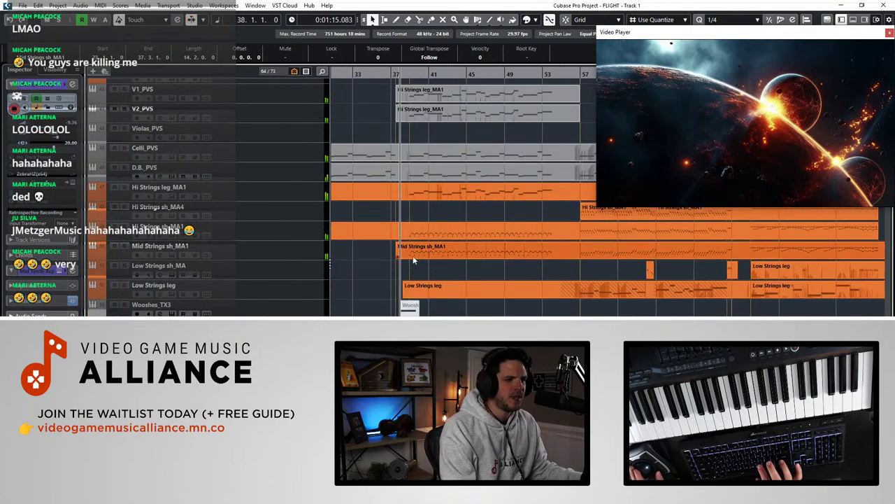
Split the Hi Strings sh_MA1 and Mid Strings sh_MA1 parts together just before bar 39 and just after bar 54
drag(413, 268, 414, 223)
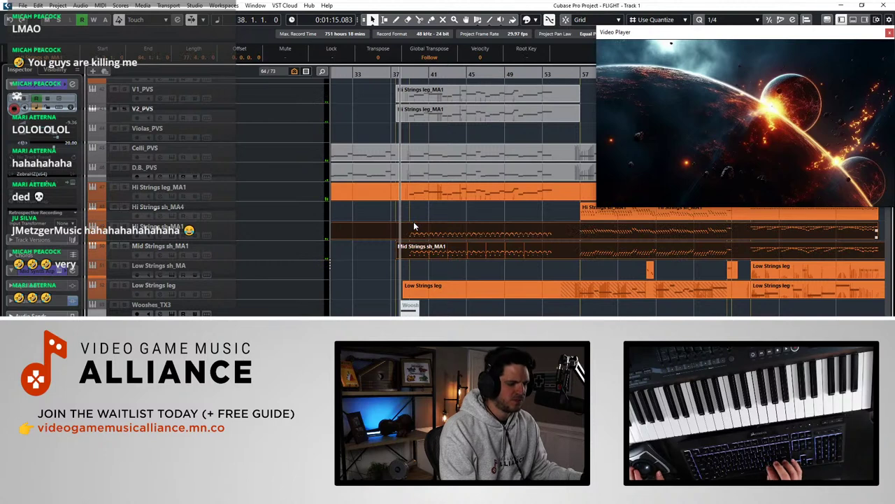
click(412, 236)
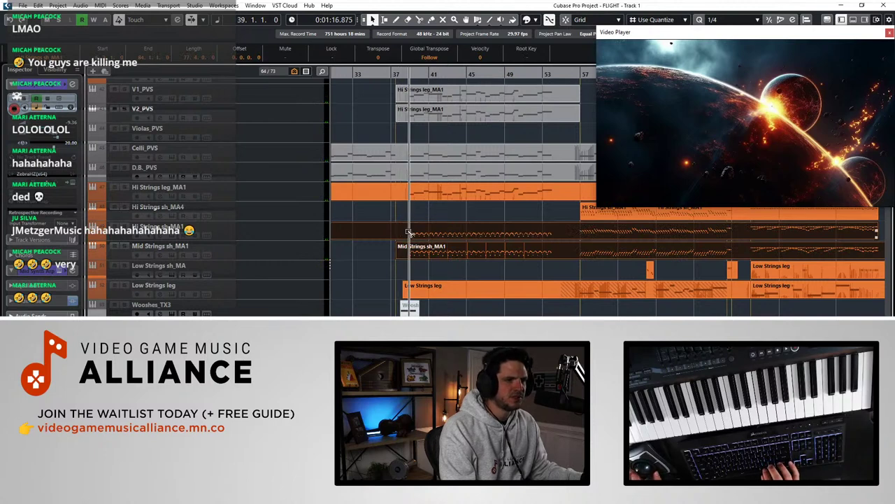
alt+click(409, 232)
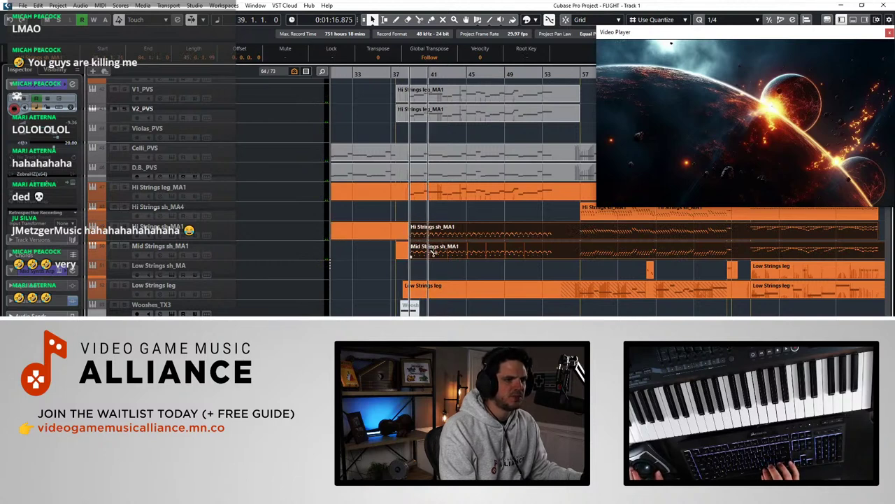
alt+click(553, 227)
Copy the Hi Strings sh_MA1 section between bars 39 and 54 onto the Mid Synth Arp track at the same position
click(491, 227)
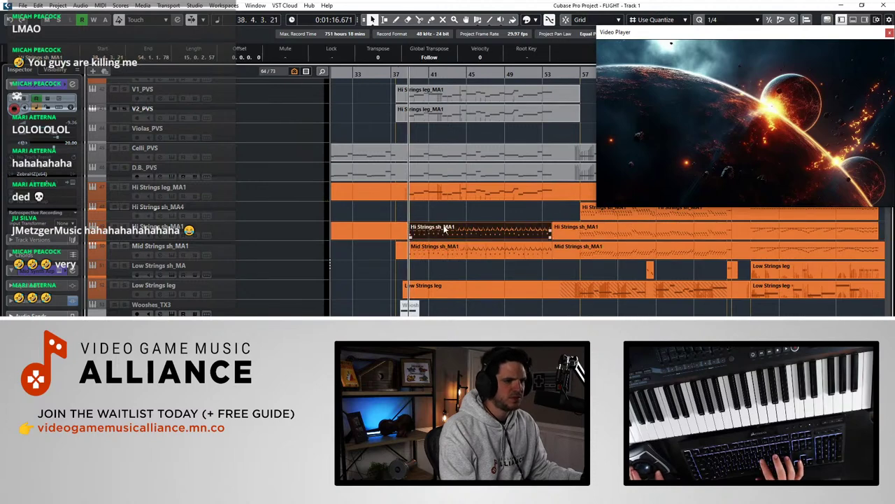
scroll(443, 228, up, 10)
click(305, 138)
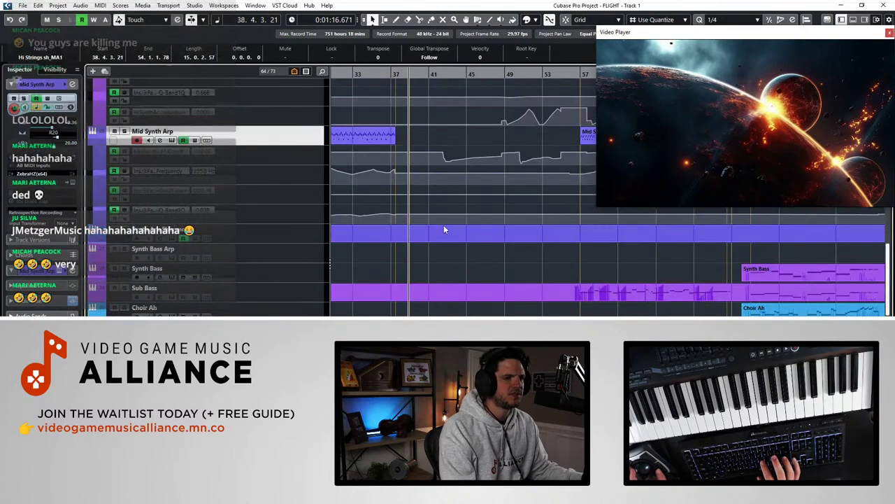
key(ctrl+v)
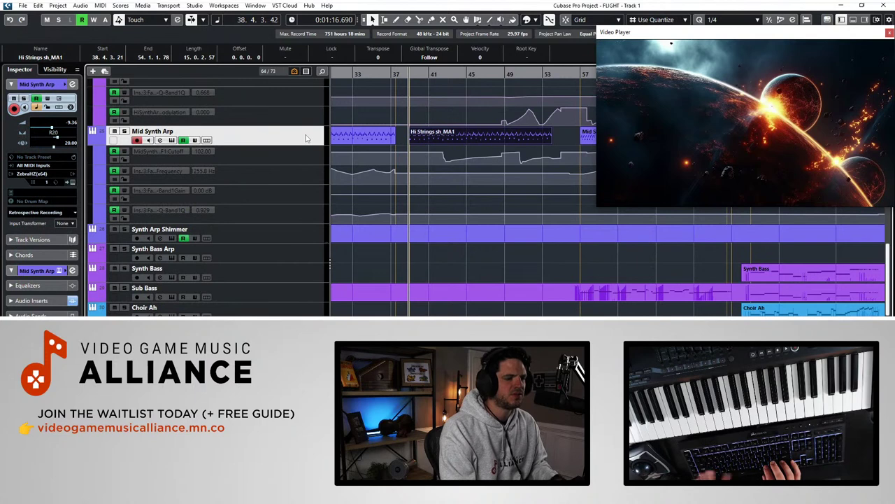
Audition the Mid Synth Arp around bar 35 and again from bar 22, with its solo switched off
key(s)
click(393, 140)
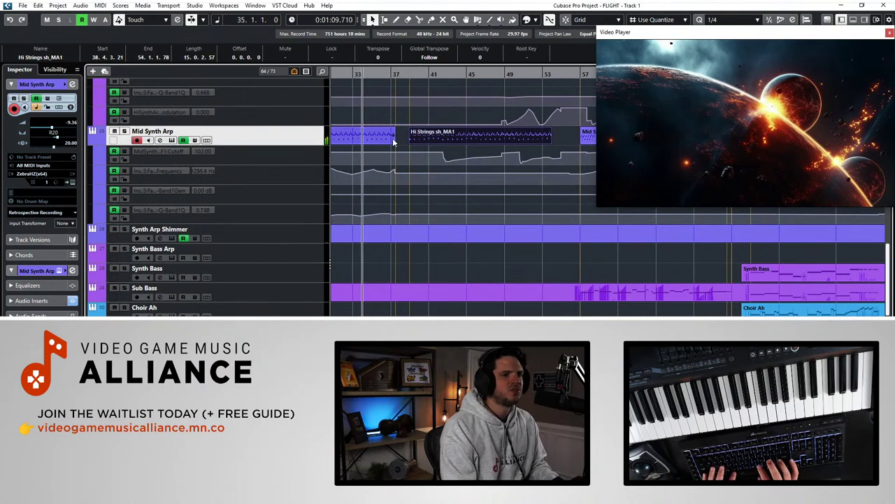
key(s)
key(space)
scroll(463, 133, right, 2)
key(KP_Add)
key(KP_Add)
key(KP_Add)
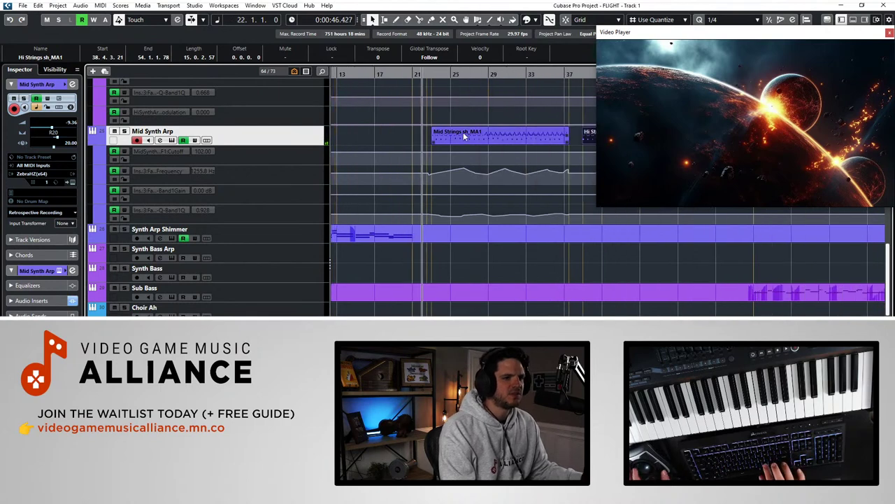
key(space)
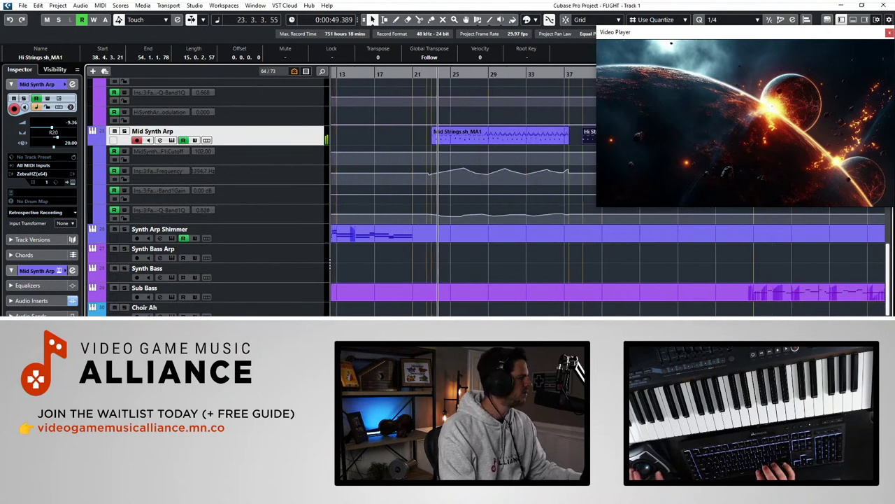
Set Delay 2 of the Mid Synth Arp's StereoDelay to 34% feedback and 22.5% mix during playback, and close the plug-in
key(space)
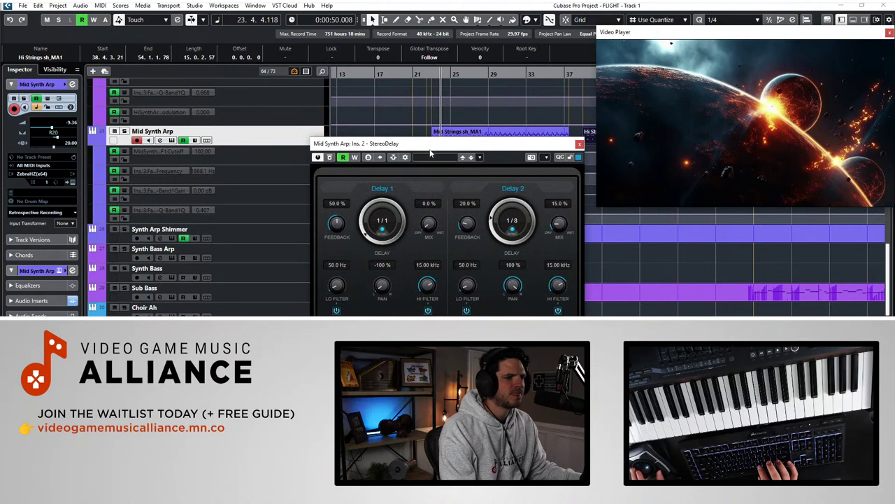
drag(431, 153, 242, 75)
key(space)
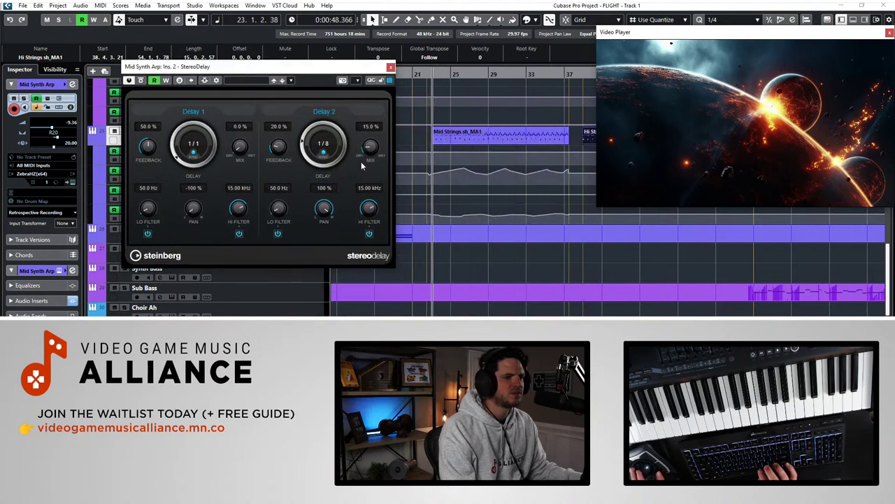
drag(361, 149, 368, 142)
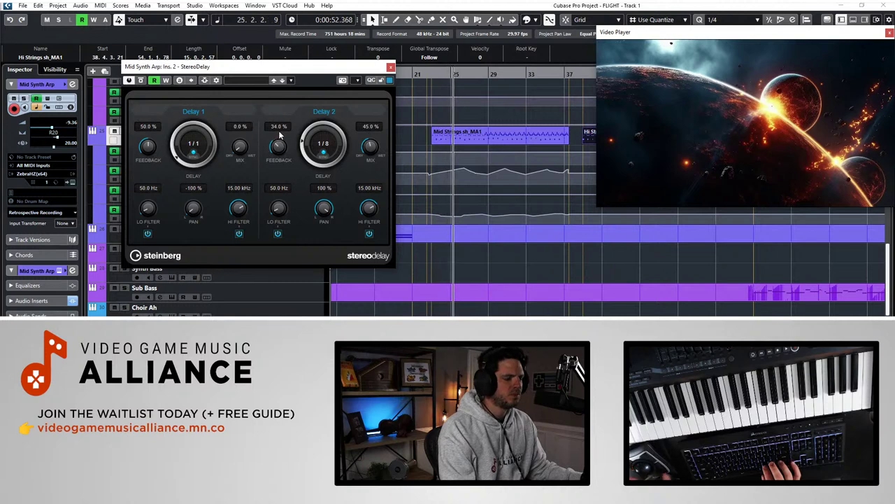
drag(371, 147, 370, 165)
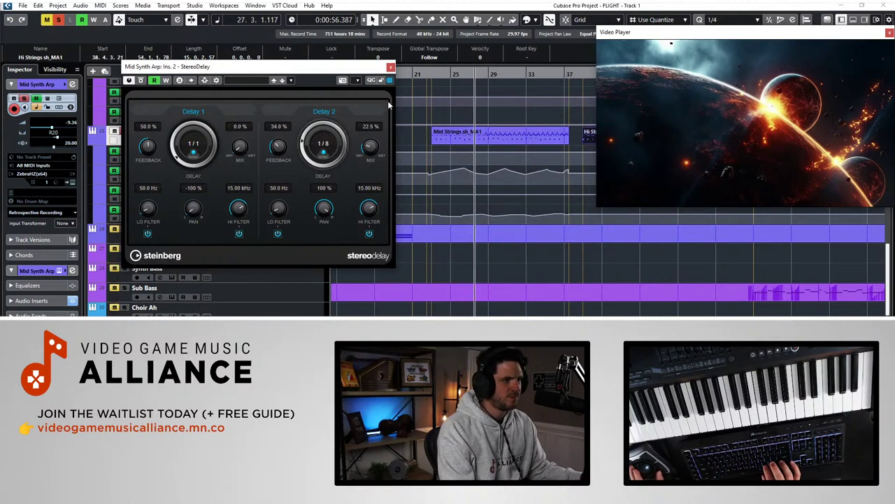
click(390, 66)
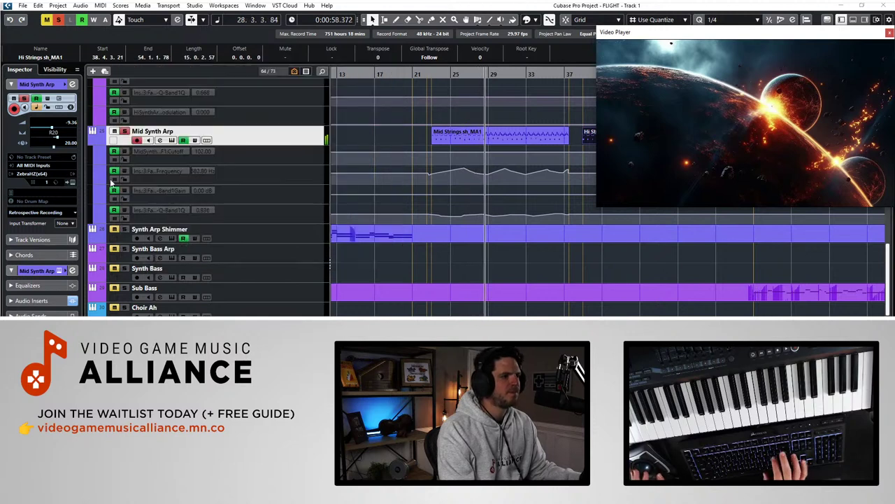
Unsolo the Mid Synth Arp, check its Pro-Q curve against the full mix, and lower the track volume to -11.6
key(s)
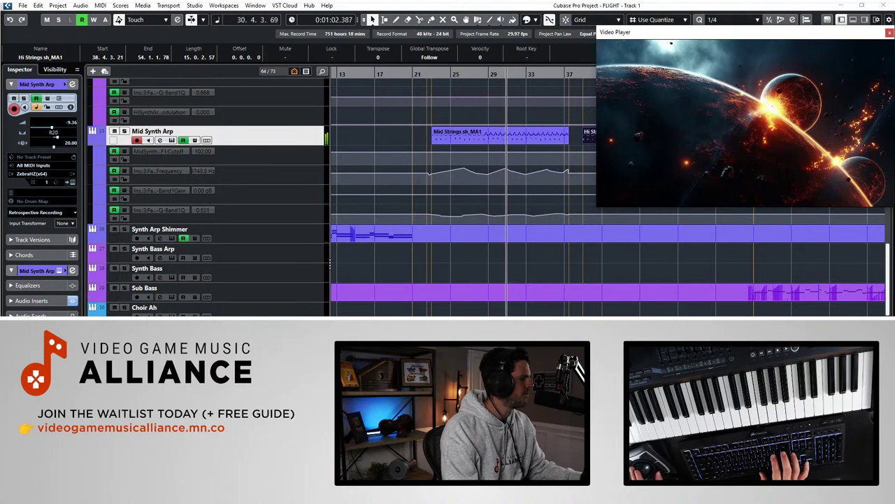
click(161, 171)
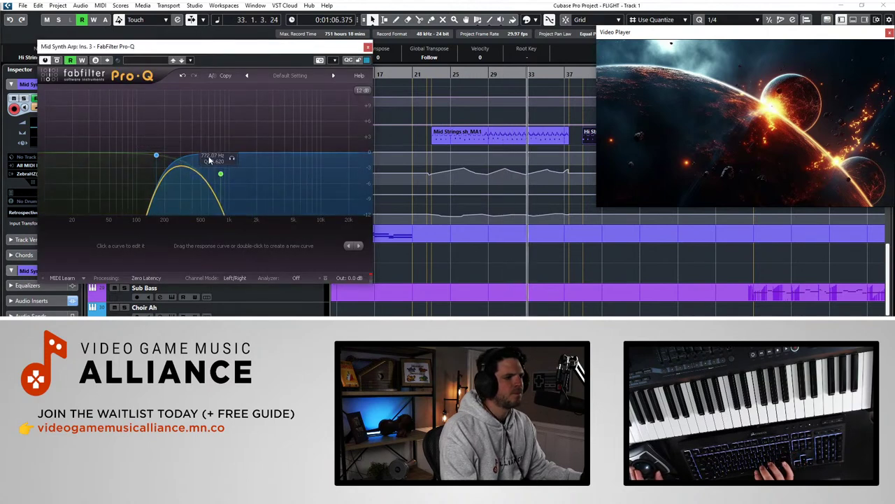
click(368, 49)
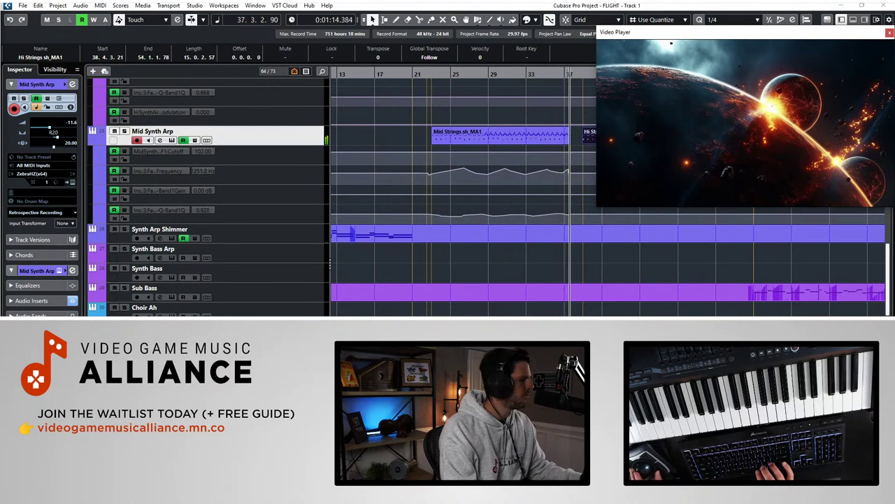
Delete the Mid Synth Arp cutoff automation points beneath the copied Hi Strings sh_MA1 part
click(504, 136)
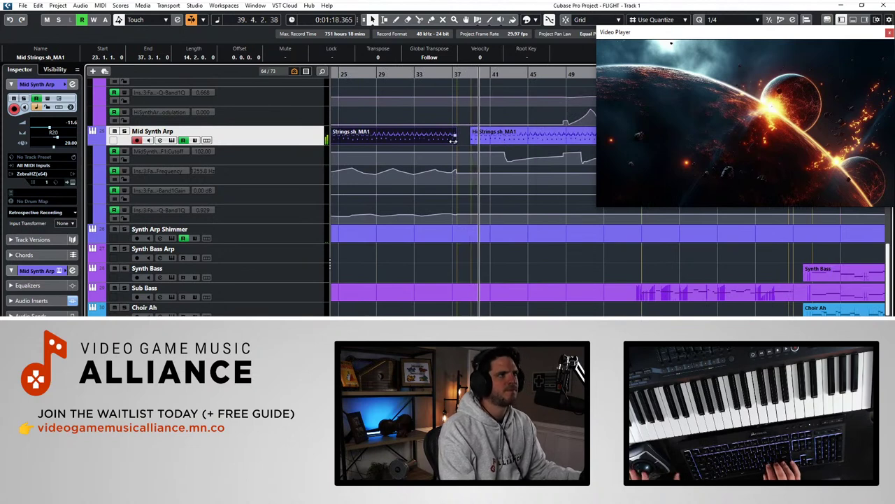
scroll(454, 145, left, 3)
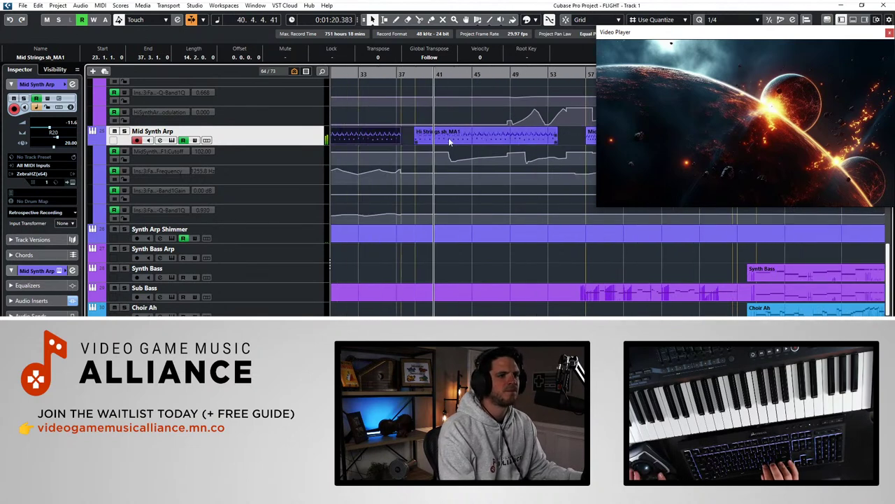
drag(410, 150, 574, 169)
key(Delete)
Audition the Mid Synth Arp in solo from around bar 38 and again from bar 23
key(space)
key(KP_Subtract)
key(KP_Subtract)
key(KP_Subtract)
key(KP_Subtract)
key(KP_Subtract)
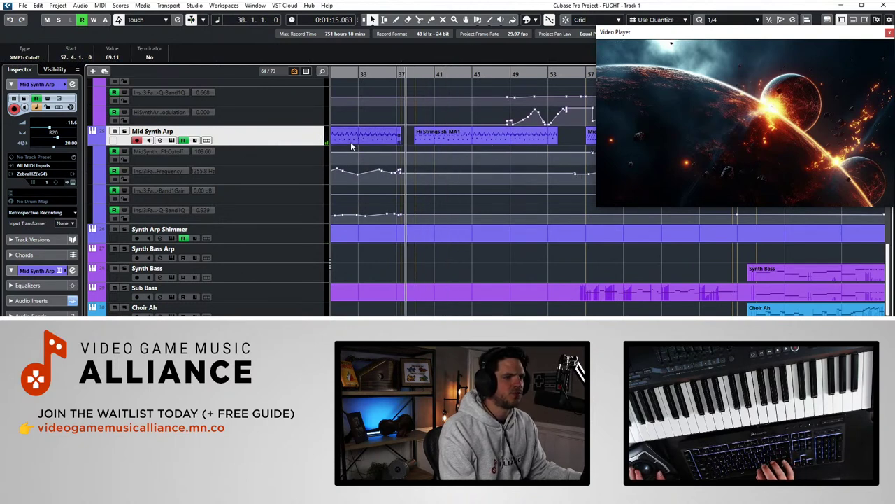
key(s)
key(KP_Add)
key(space)
scroll(378, 121, left, 4)
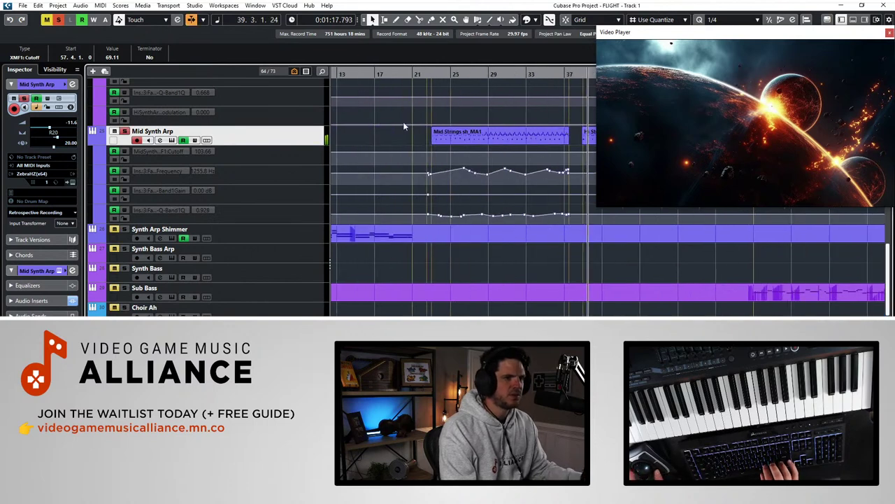
click(433, 73)
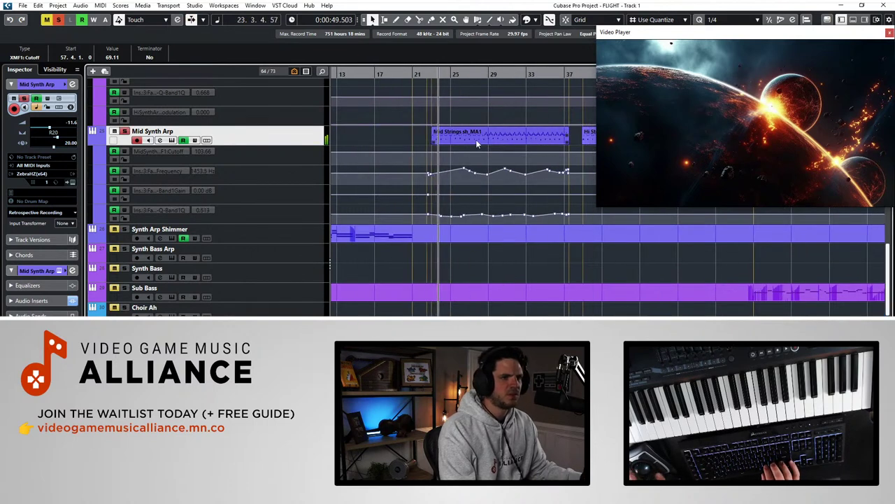
Glue the parts on the Mid Synth Arp track into one part running from bar 23 to bar 84
key(g)
key(g)
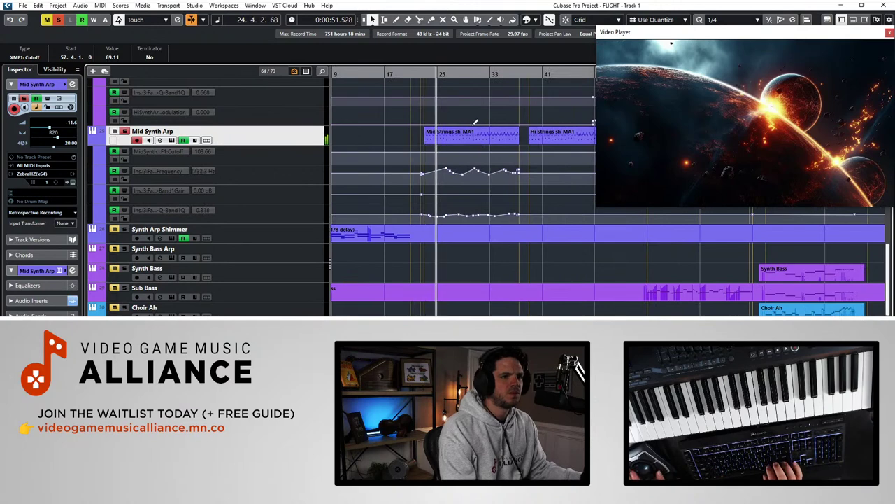
right_click(473, 125)
click(530, 128)
click(531, 127)
click(493, 134)
key(1)
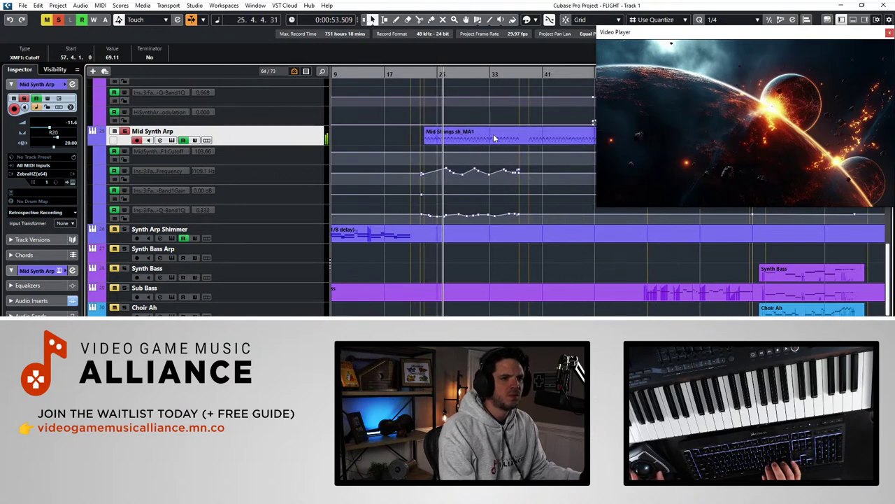
Open the glued Mid Synth Arp part in the Key Editor and select its notes
double_click(493, 134)
key(g)
key(g)
key(g)
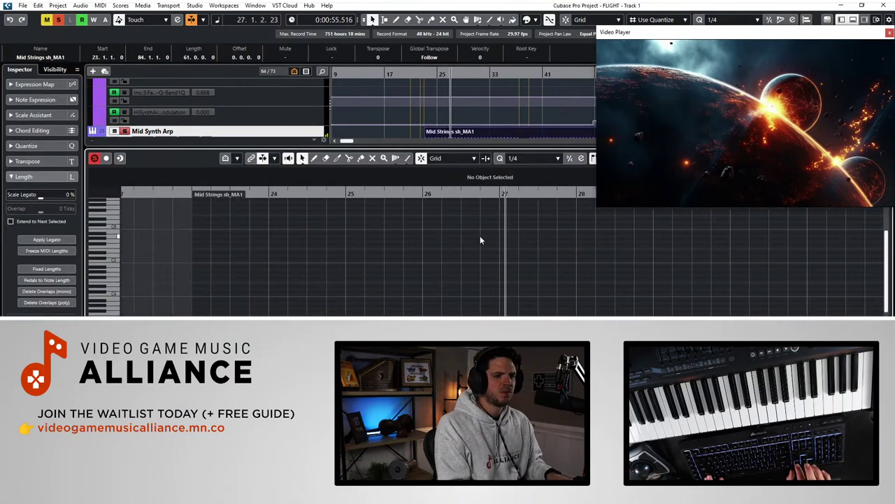
key(g)
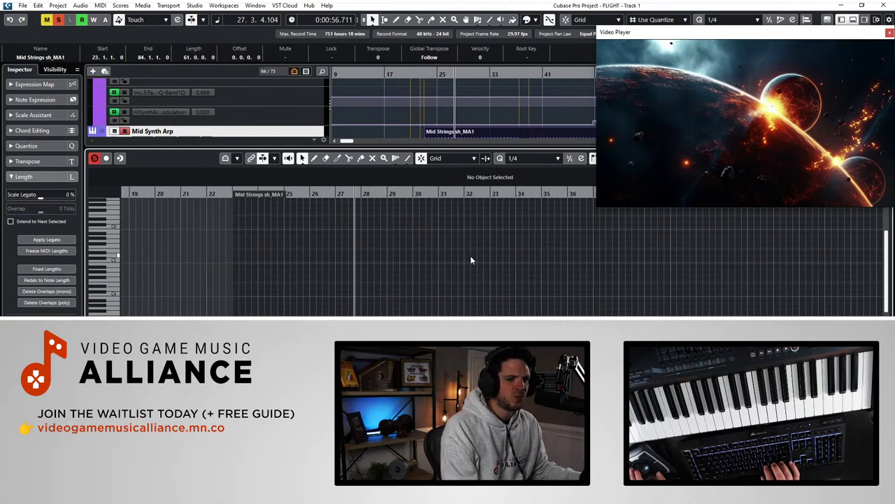
scroll(487, 265, right, 5)
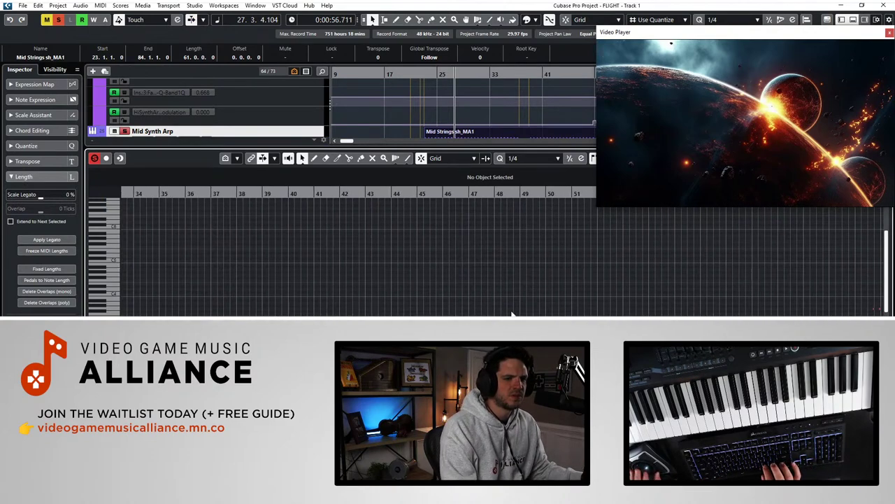
drag(512, 314, 400, 274)
Set the quantize value to 1/8 Triplet, shorten the selected notes to 0.0.0.97, and return the playback position to bar 25
key(h)
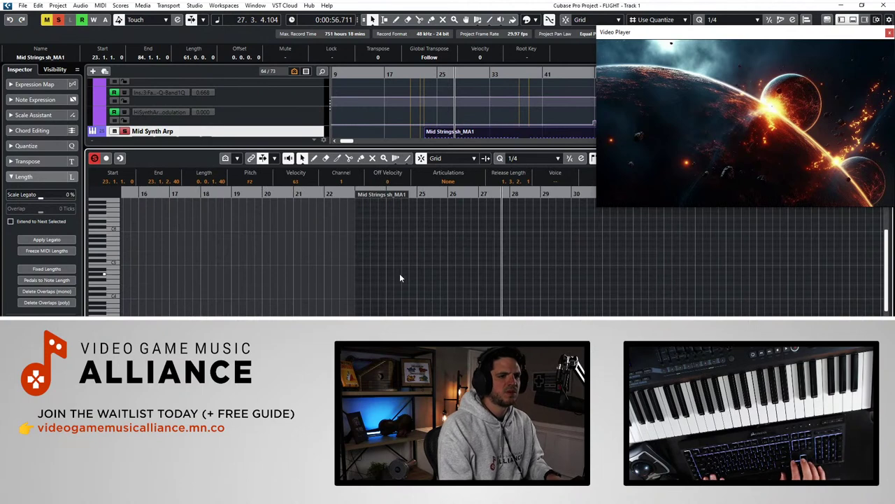
key(h)
key(h)
key(h)
key(h)
click(535, 158)
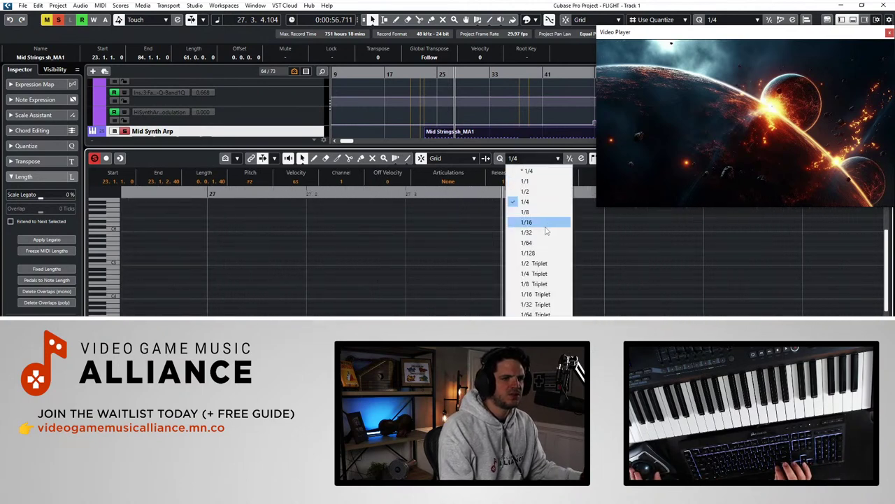
click(545, 224)
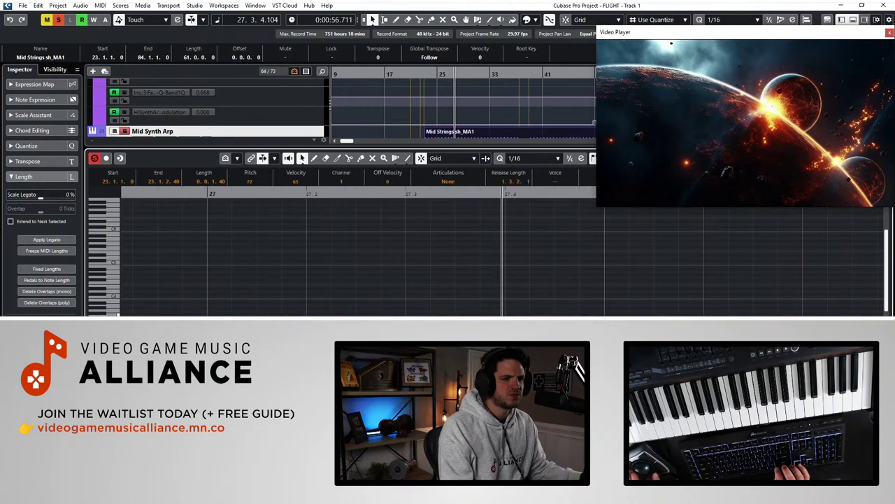
click(548, 159)
click(533, 284)
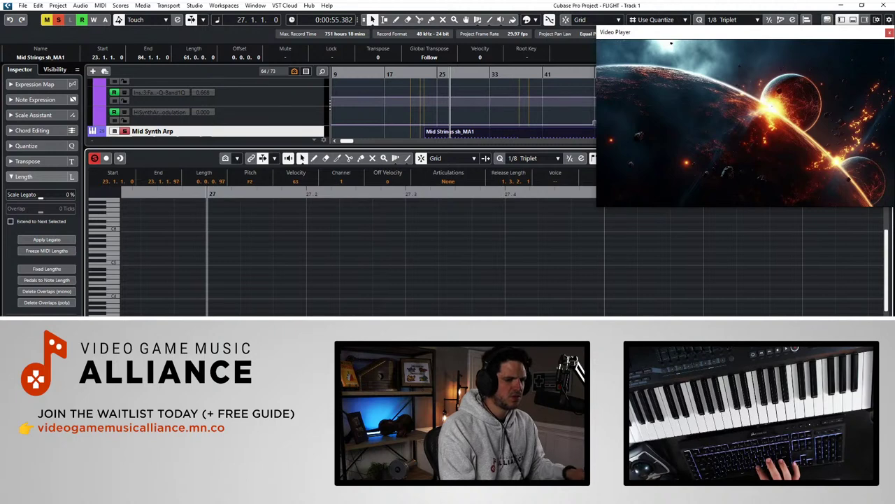
key(space)
key(KP_Add)
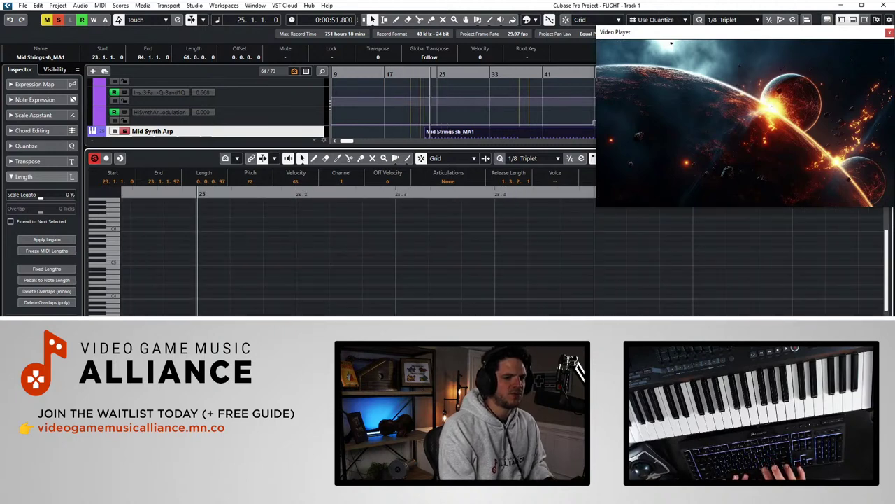
Audition the soloed Mid Synth Arp from around bar 25, close the Key Editor and take the track out of solo
key(KP_Subtract)
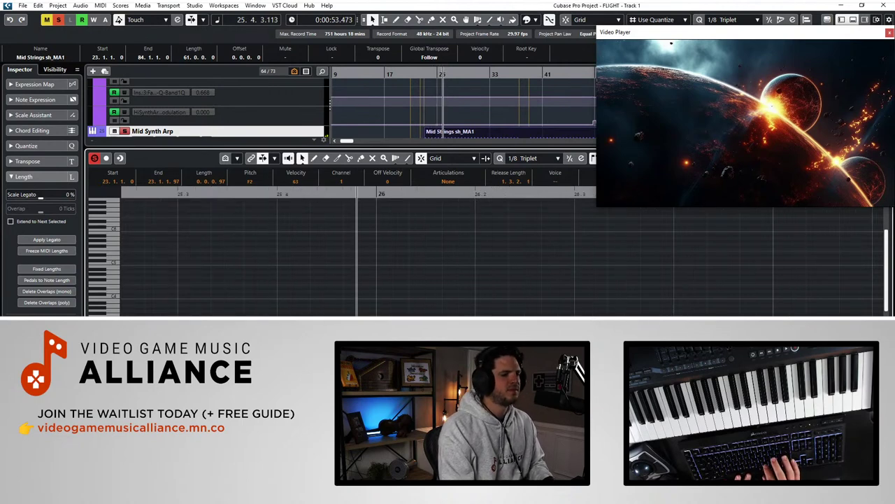
key(Return)
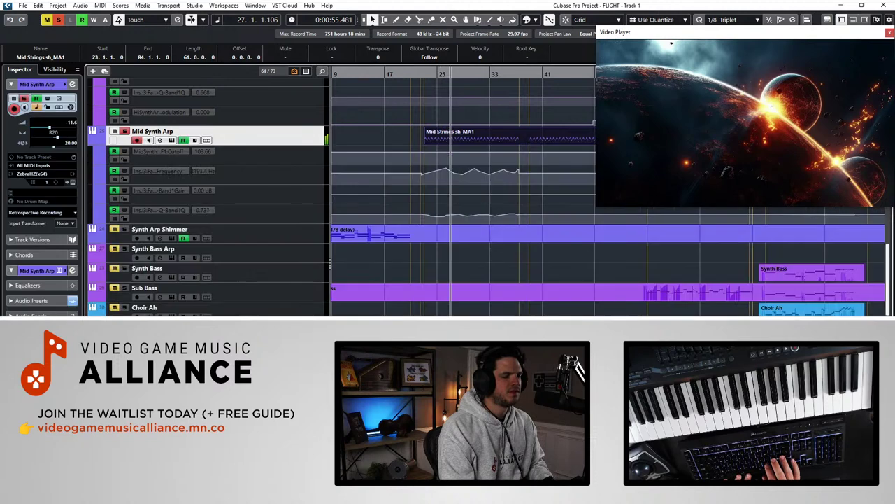
click(59, 21)
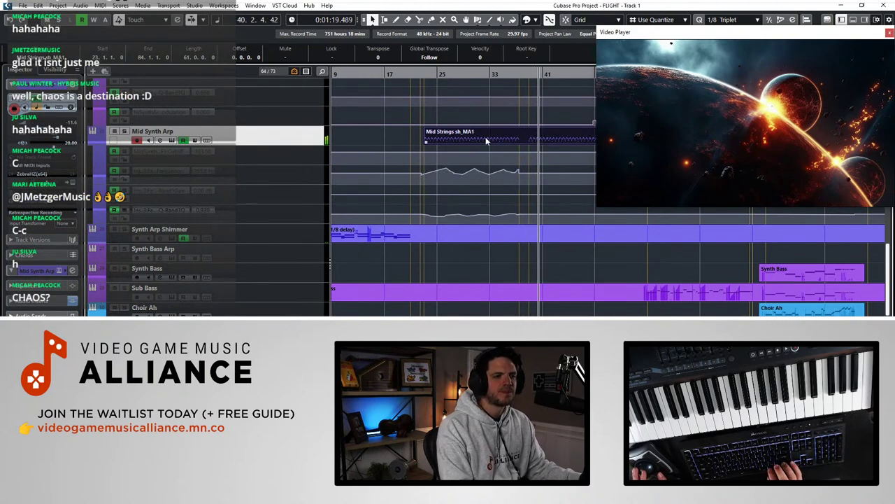
Review the synth, bass and brass tracks of the arrangement against the Mid Synth Arp during full-mix playback up to bar 54
scroll(434, 142, up, 5)
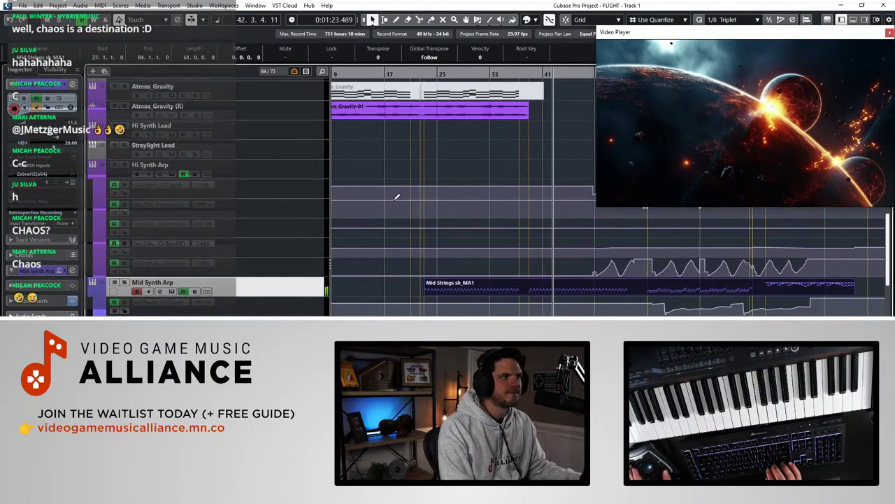
scroll(385, 213, right, 2)
scroll(385, 213, left, 1)
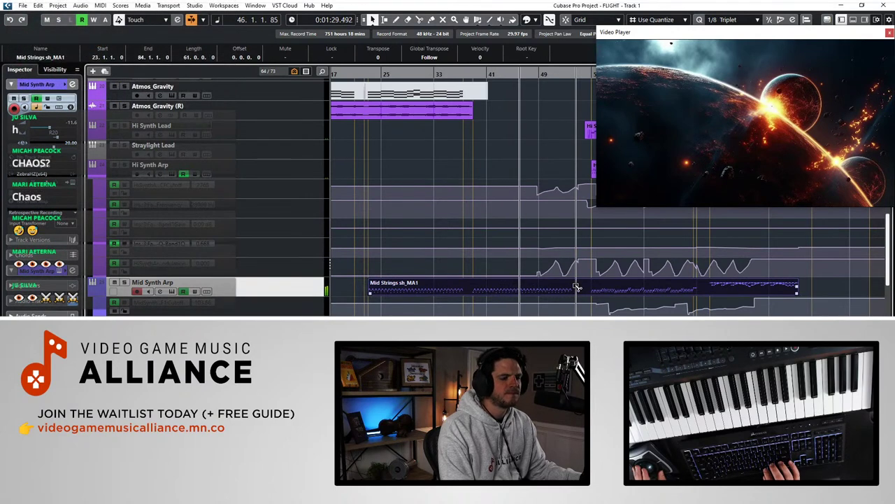
scroll(576, 259, right, 3)
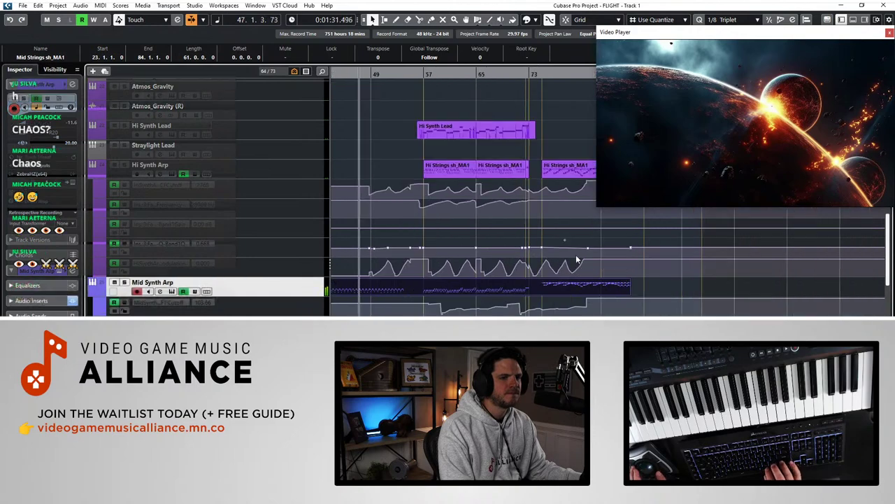
scroll(575, 255, left, 10)
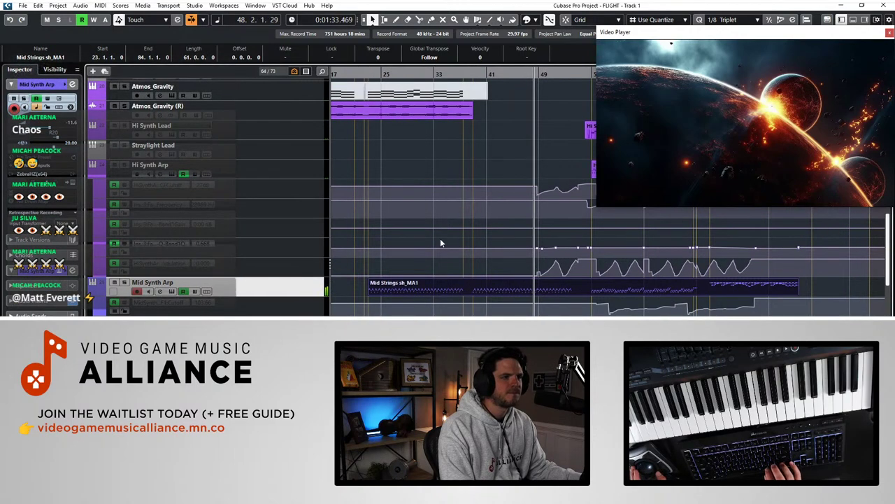
scroll(440, 242, left, 5)
scroll(479, 186, up, 4)
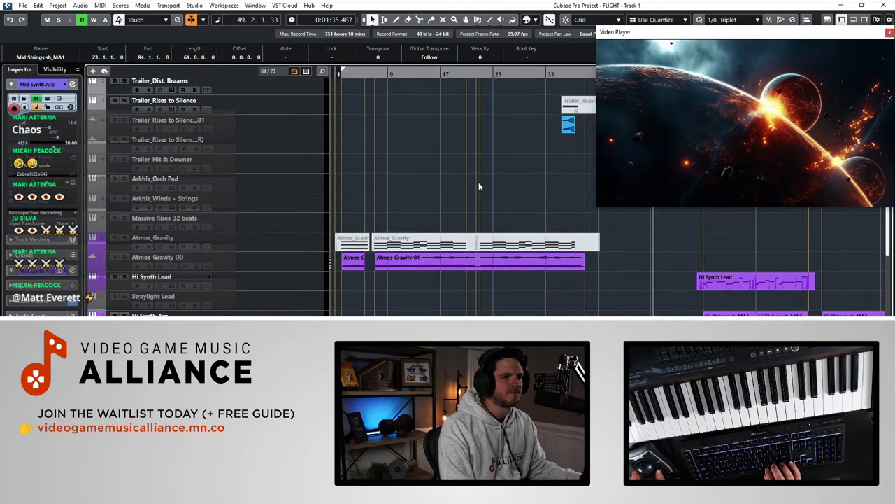
scroll(479, 186, down, 12)
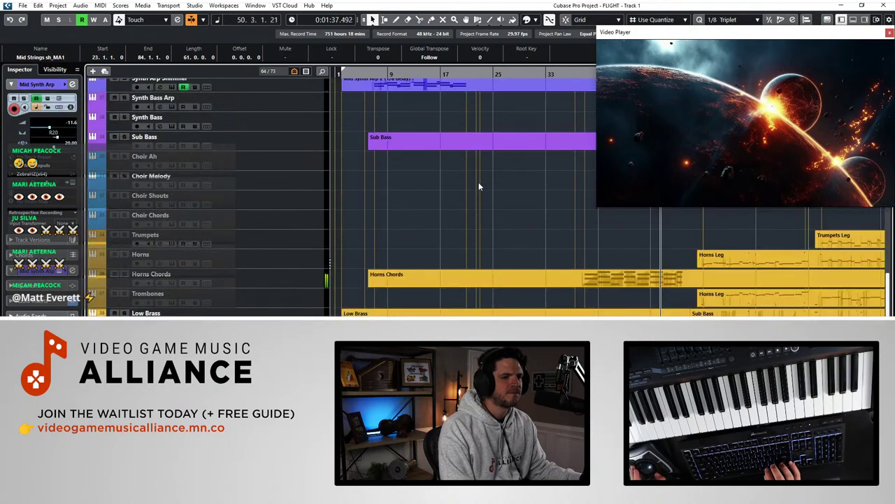
scroll(478, 186, up, 3)
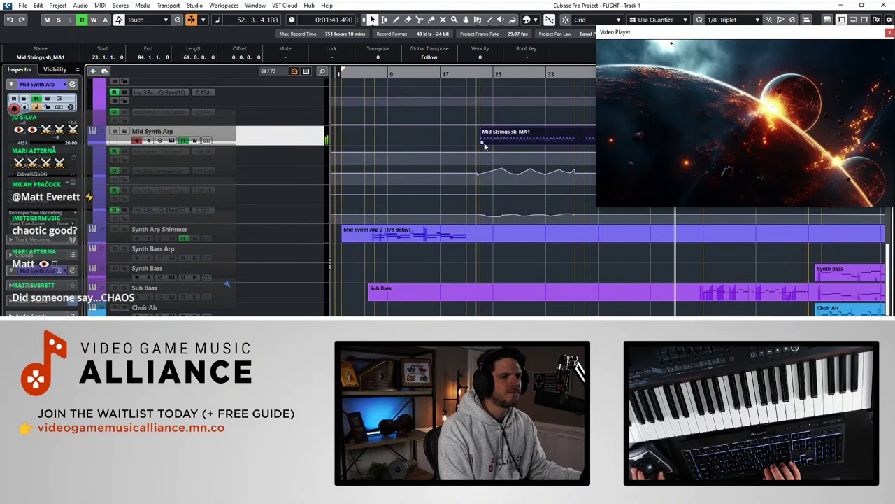
scroll(483, 164, right, 4)
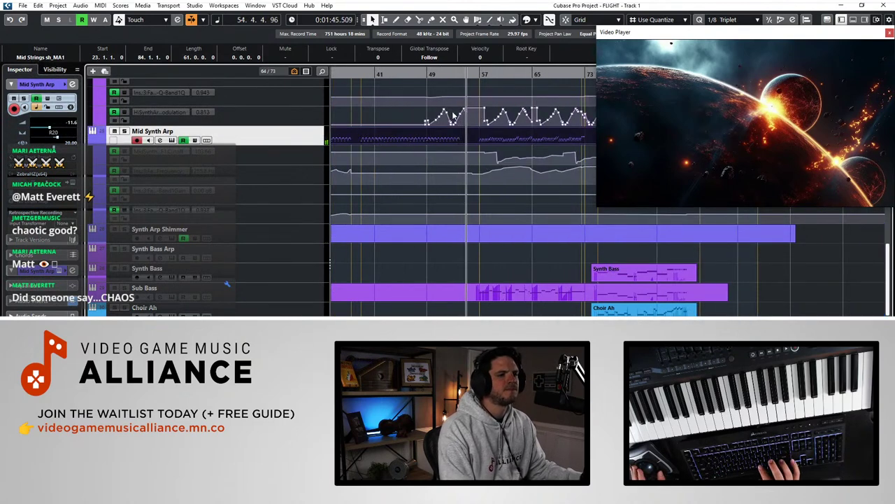
Replay the section from around bar 52 and examine the brass, strings and SIG SOUND_Aqua Synth tracks ahead of Act 3
key(space)
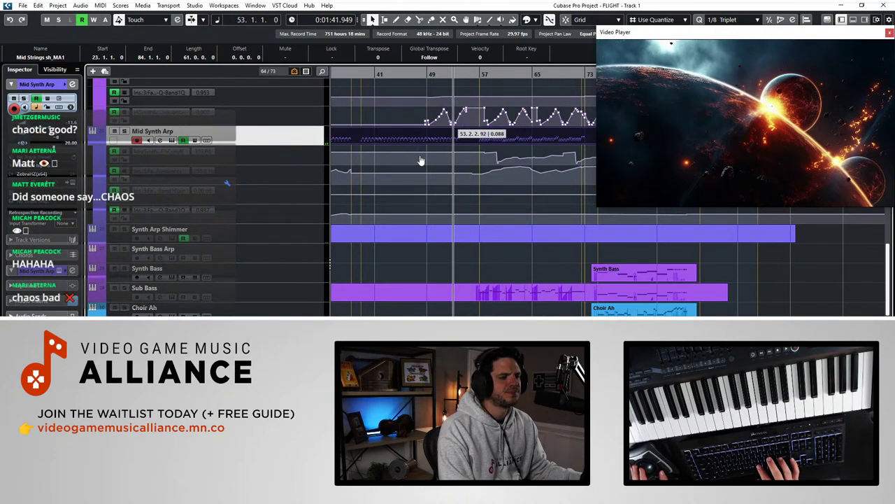
key(KP_Subtract)
scroll(411, 194, down, 5)
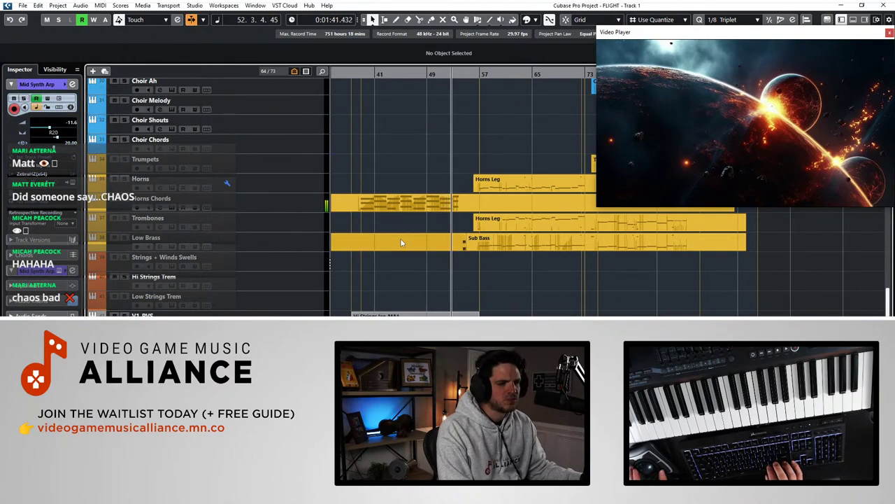
scroll(401, 238, down, 4)
scroll(400, 238, down, 8)
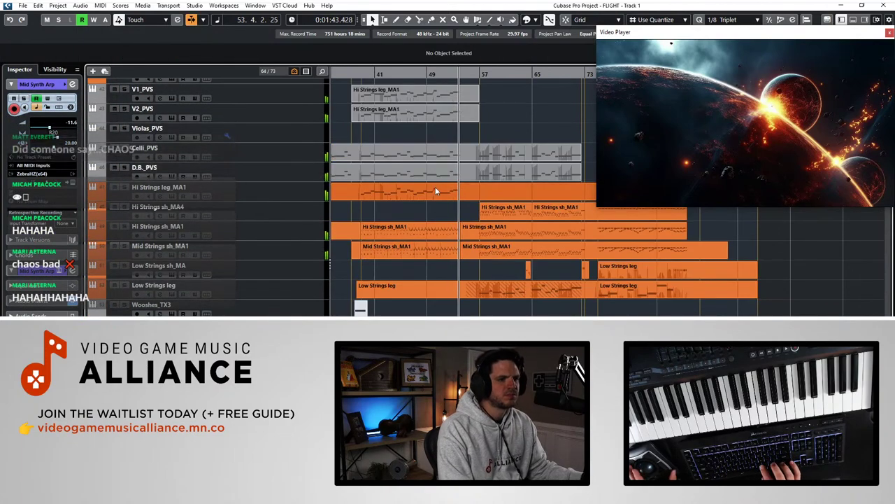
scroll(435, 187, up, 15)
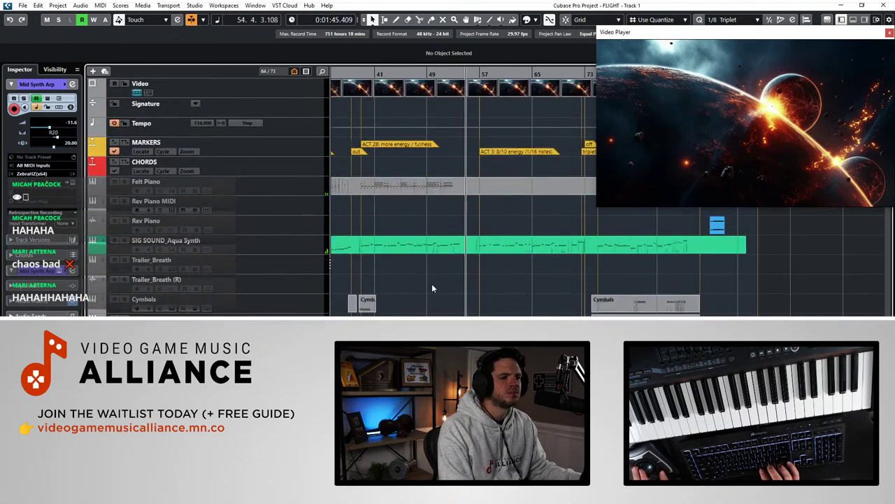
Select the SIG SOUND_Aqua Synth track, turn off the mute and replay the passage around bars 53 to 55
click(298, 242)
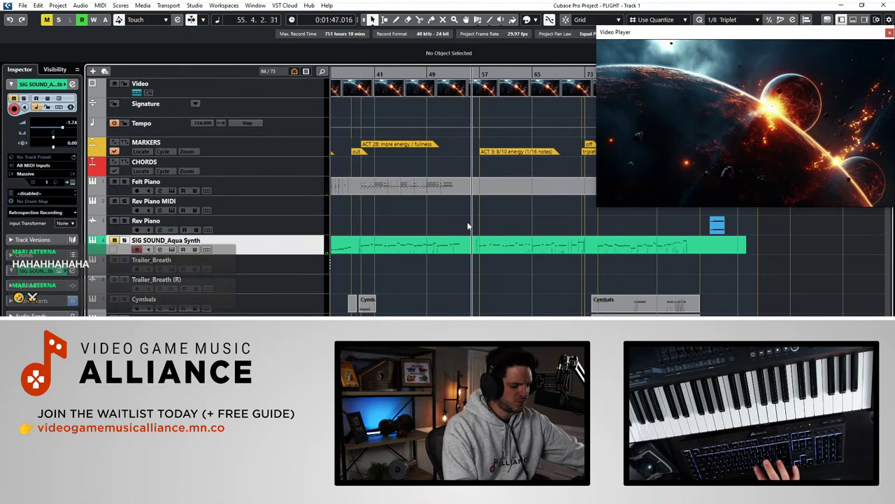
key(m)
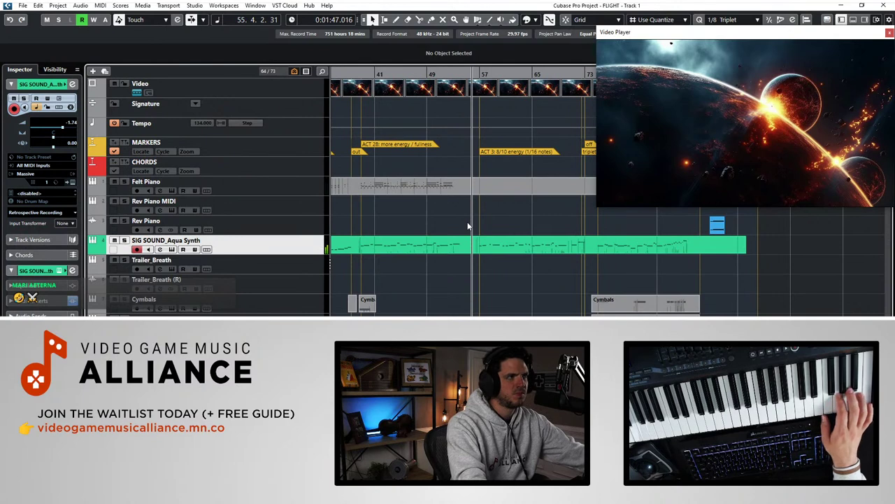
key(KP_Subtract)
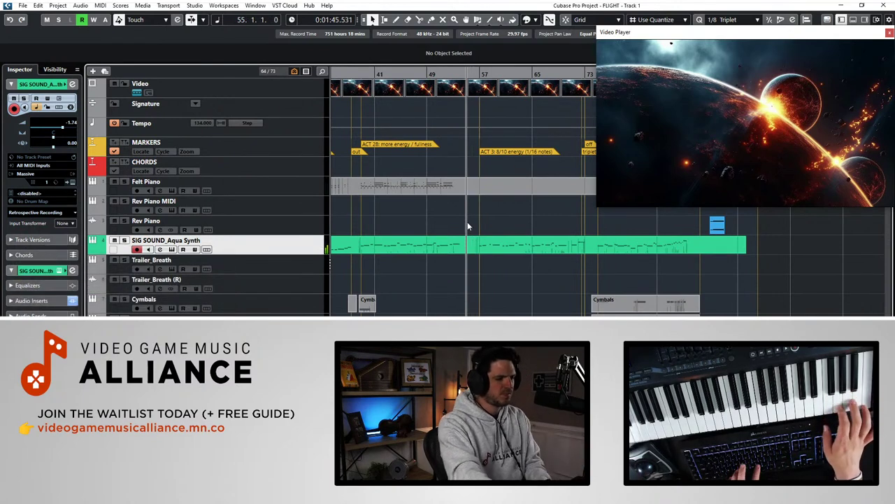
key(KP_Subtract)
key(KP_Subtract)
key(space)
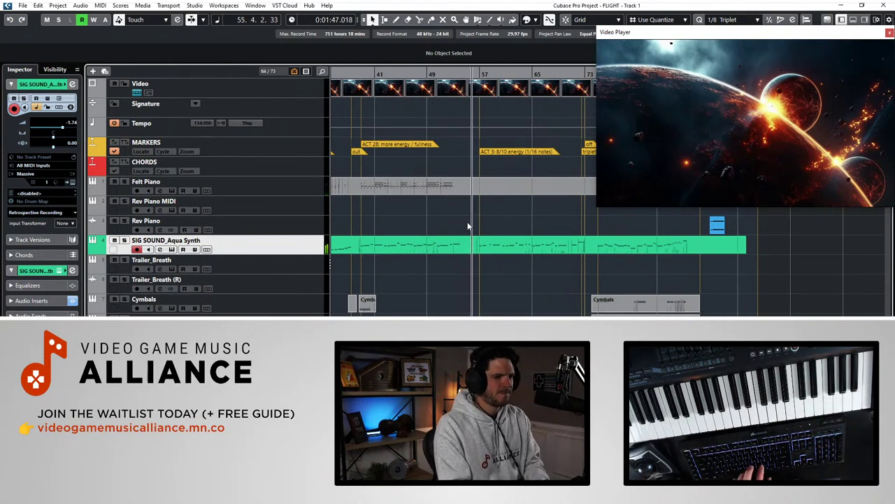
key(space)
key(KP_Subtract)
key(KP_Subtract)
key(KP_Subtract)
key(space)
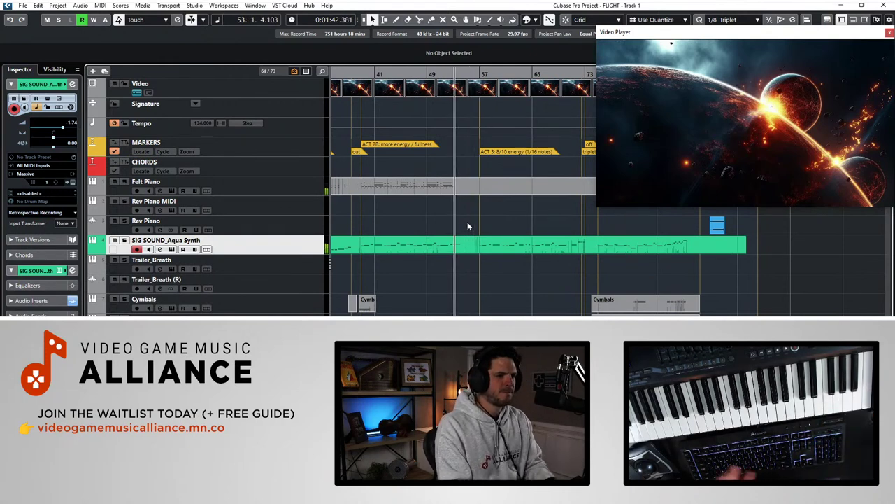
Try several recording takes on the SIG SOUND_Aqua Synth track from bar 53, discarding each one
key(KP_Multiply)
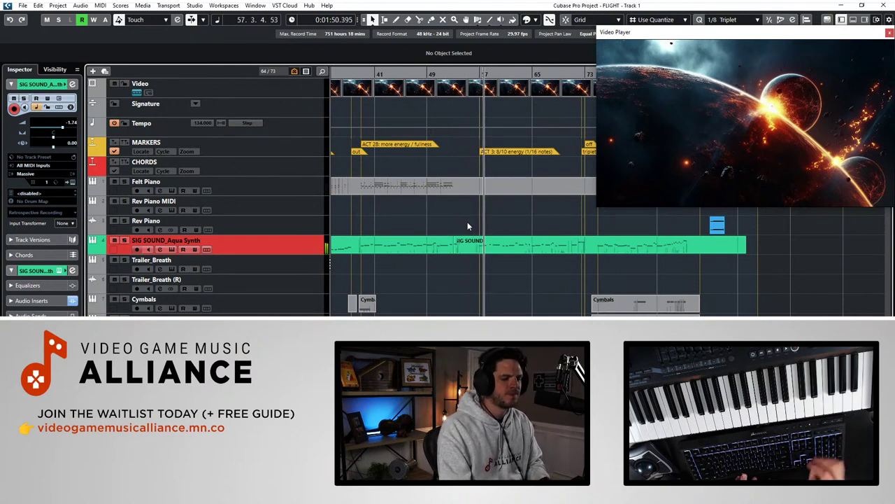
key(space)
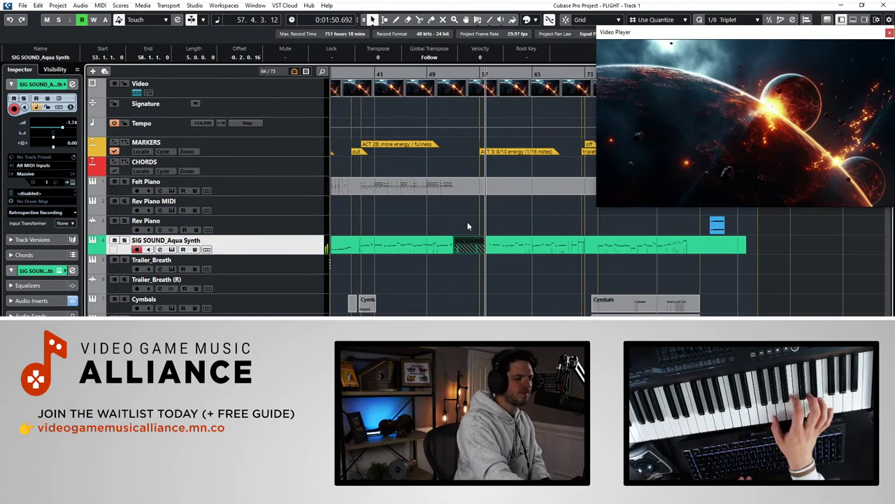
key(ctrl+z)
key(KP_Subtract)
key(KP_Subtract)
key(KP_Subtract)
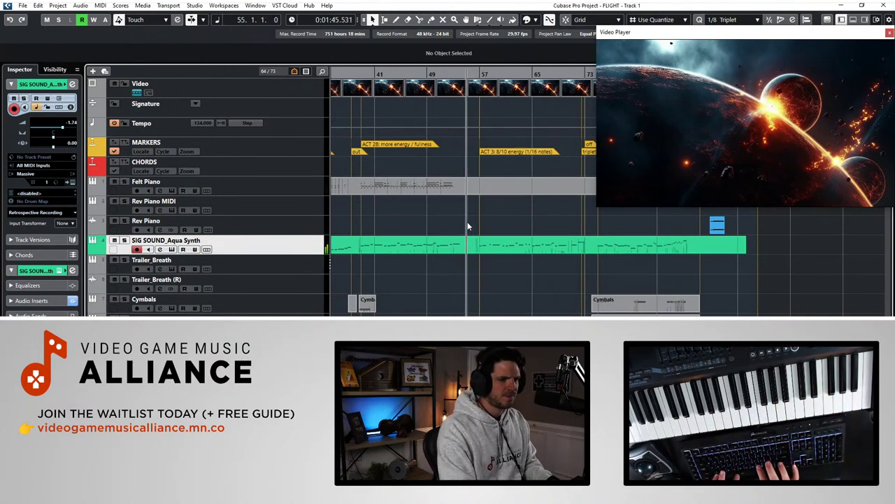
key(KP_Multiply)
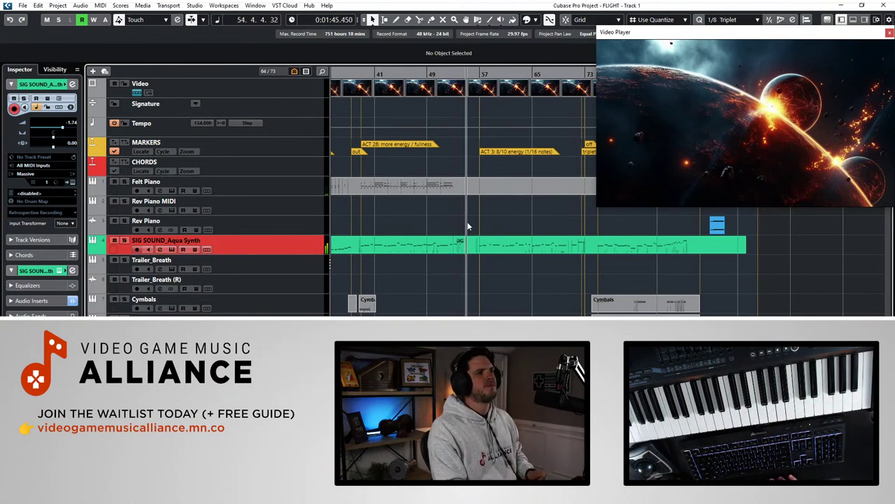
key(space)
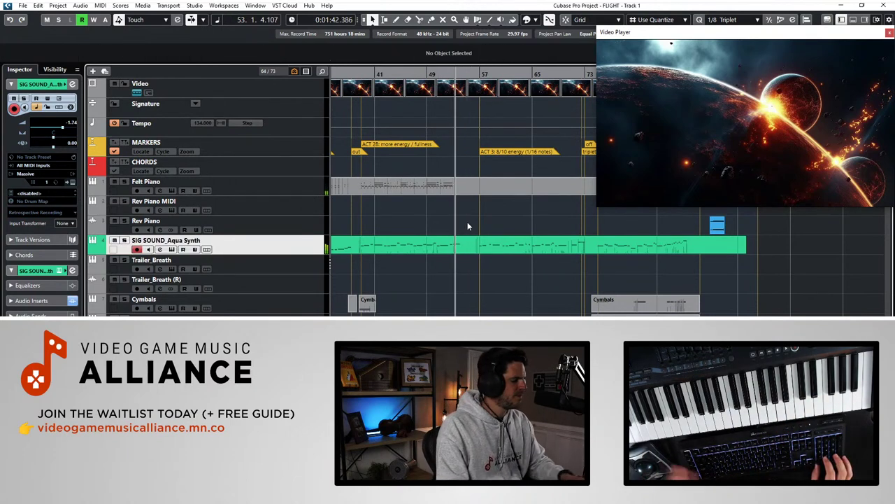
key(KP_Multiply)
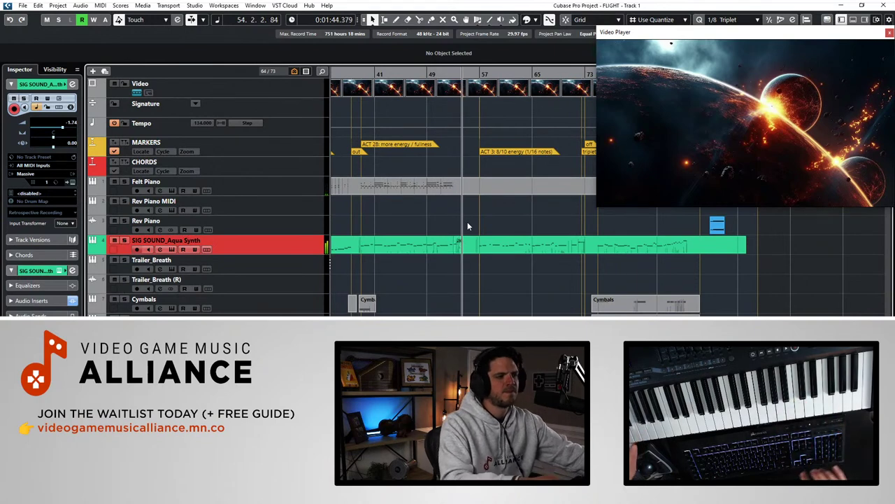
key(space)
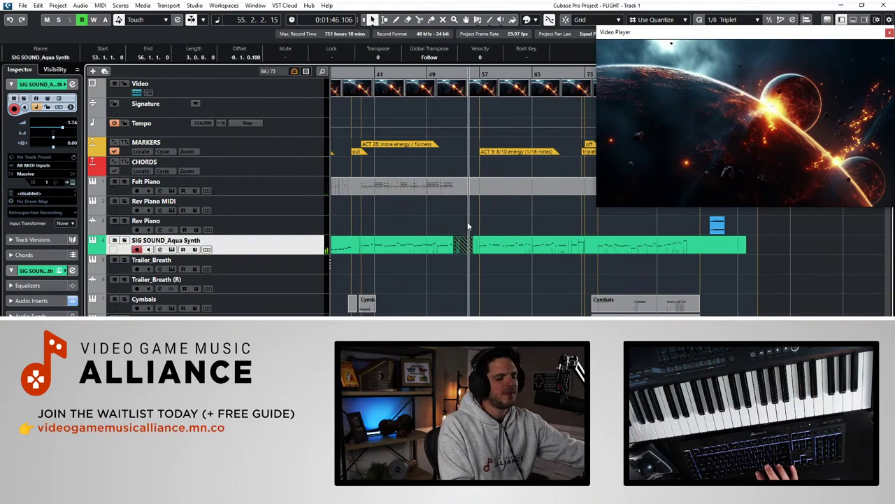
key(ctrl+z)
Listen again to the SIG SOUND_Aqua Synth melody in the full mix from around bar 52 to bar 54
key(KP_Subtract)
key(KP_Subtract)
key(space)
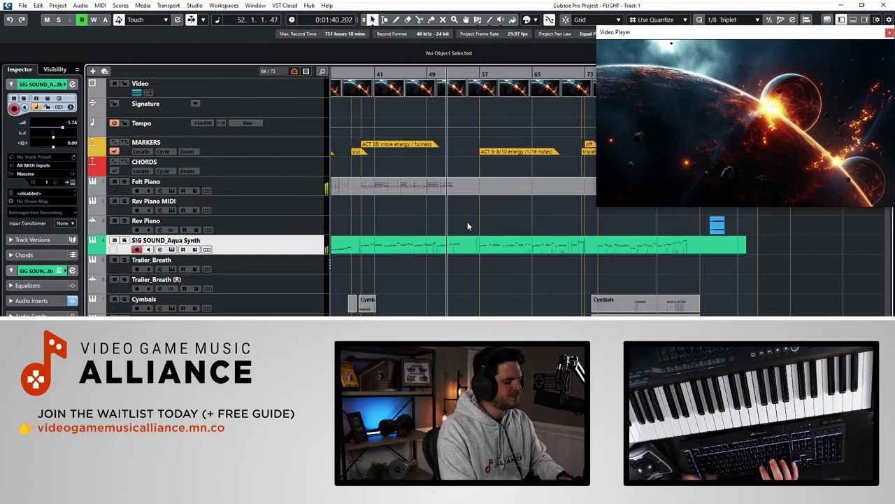
key(space)
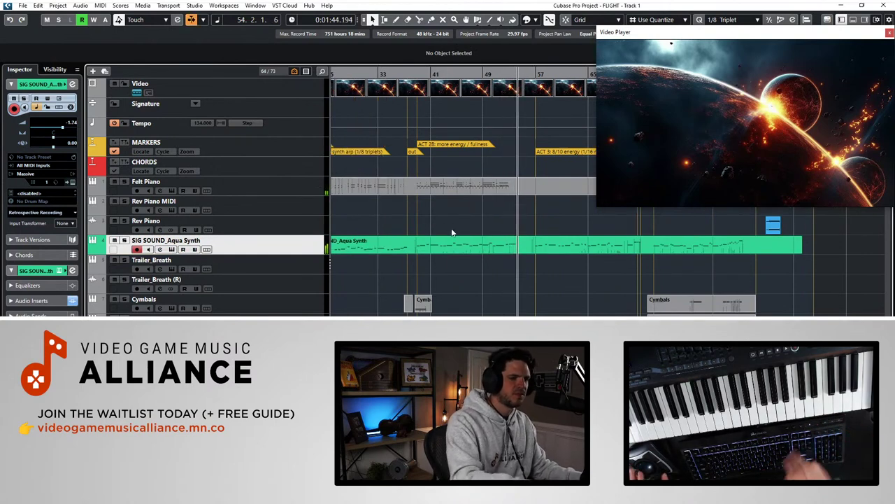
key(space)
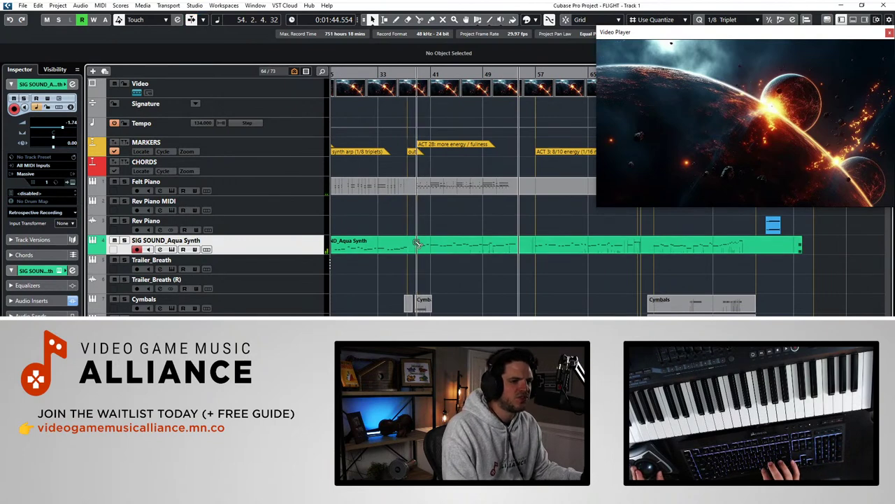
Set the quantize value to 1/1 and split the SIG SOUND_Aqua Synth part at bars 39 and 56
double_click(723, 19)
click(723, 19)
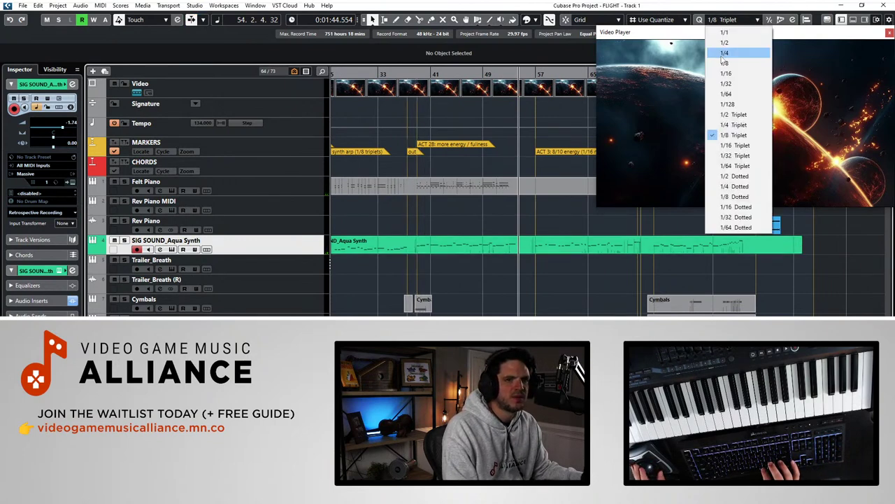
click(725, 56)
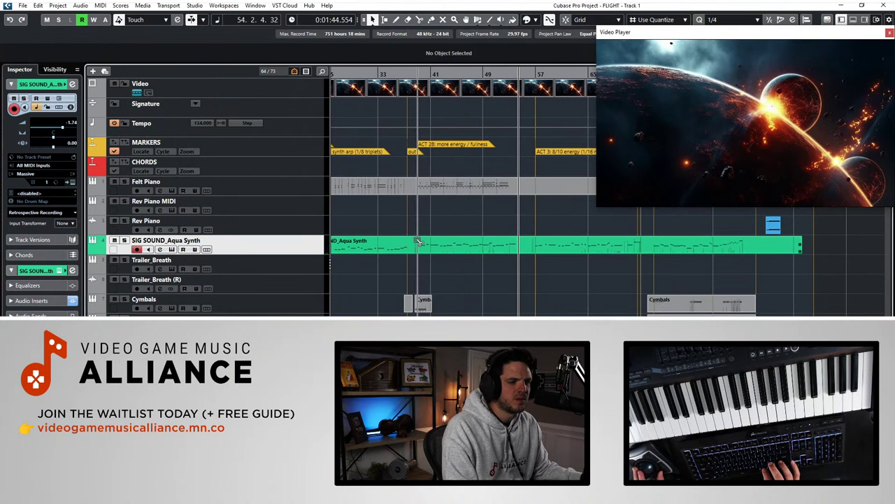
click(728, 20)
click(721, 28)
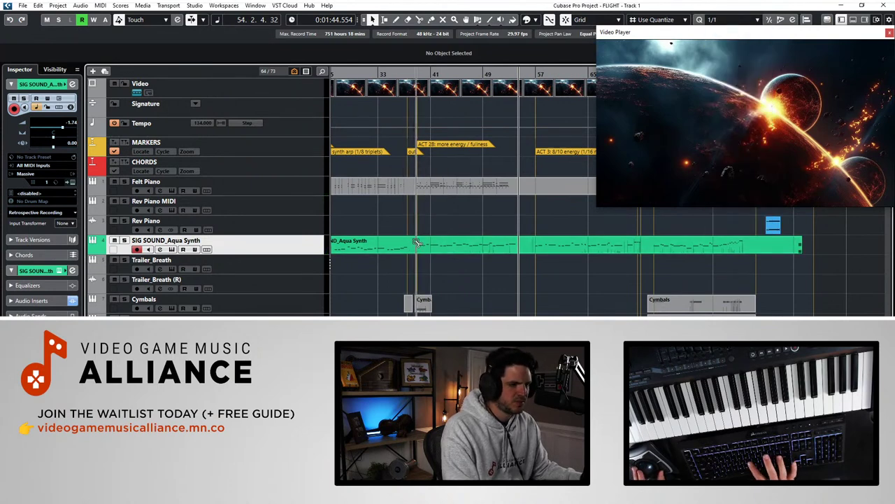
alt+click(416, 242)
alt+click(526, 243)
Open the SIG SOUND_Aqua Synth part spanning bars 39 to 56 in the Key Editor and show its notes around bars 51 to 55
double_click(488, 243)
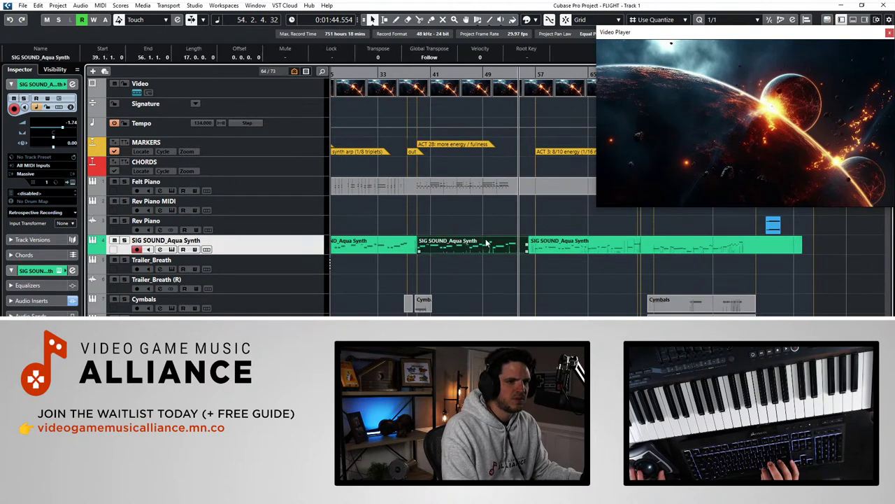
scroll(408, 268, left, 1)
key(g)
key(g)
key(g)
key(g)
key(g)
key(g)
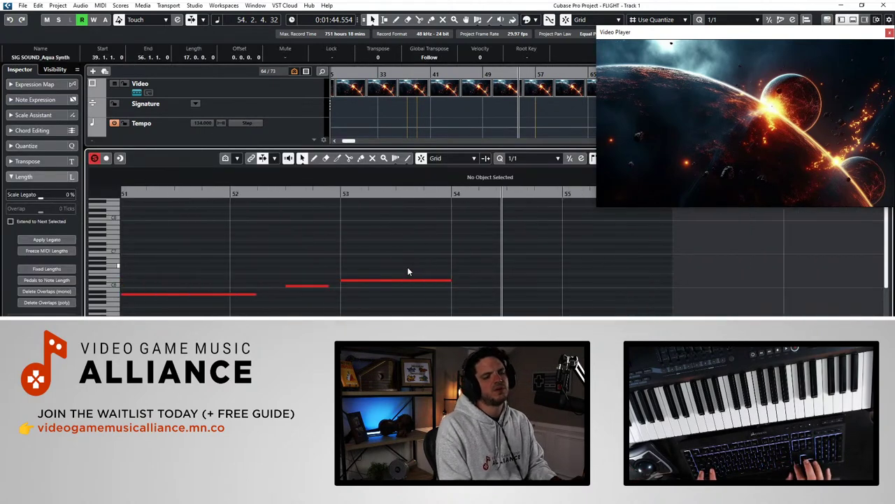
Transpose all notes of the SIG SOUND_Aqua Synth part down an octave, close the editor and rewind to bar 42
key(ctrl+a)
key(shift+Down)
key(KP_Subtract)
key(KP_Subtract)
key(KP_Subtract)
key(KP_Subtract)
key(KP_Subtract)
key(KP_Subtract)
key(KP_Subtract)
key(KP_Subtract)
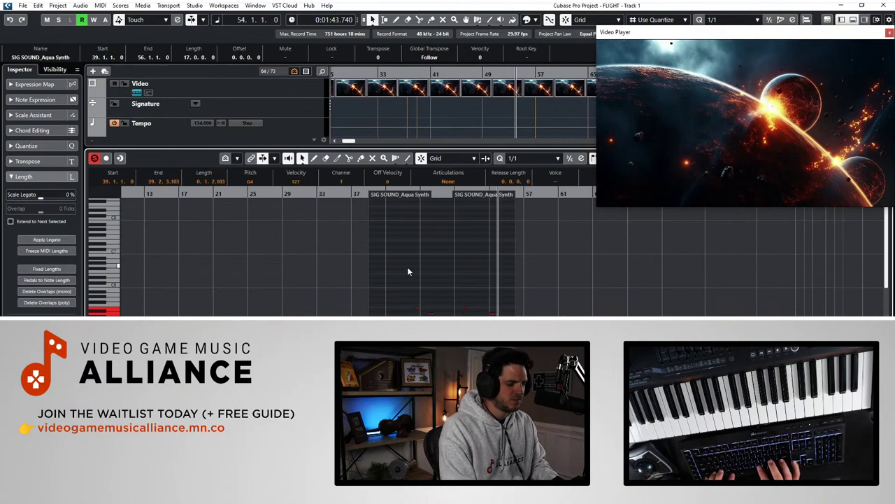
key(Return)
key(KP_Subtract)
key(KP_Subtract)
key(KP_Subtract)
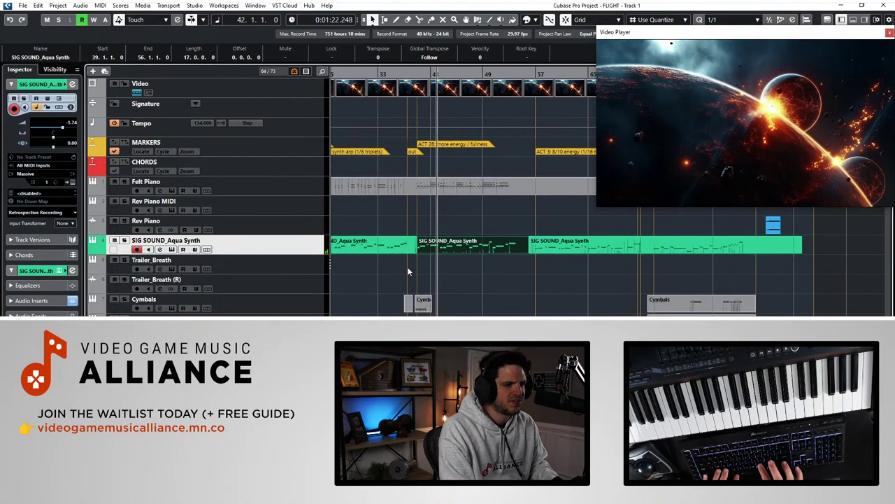
Play from bar 42, glue the SIG SOUND_Aqua Synth part starting at bar 39 to the following part, and check it in the Key Editor
key(space)
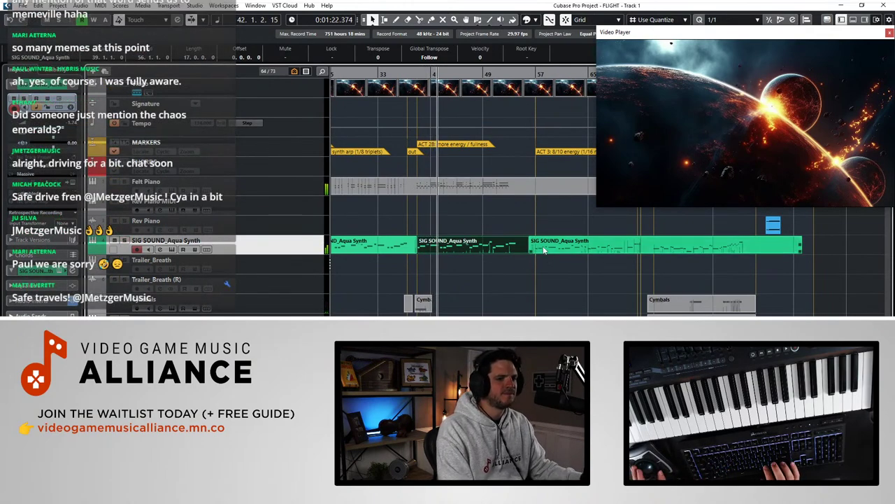
key(4)
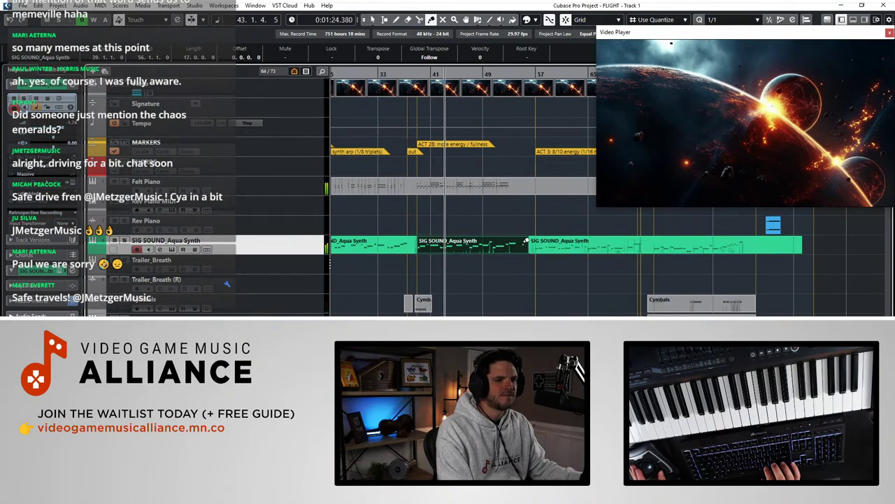
click(526, 241)
key(ctrl+z)
key(1)
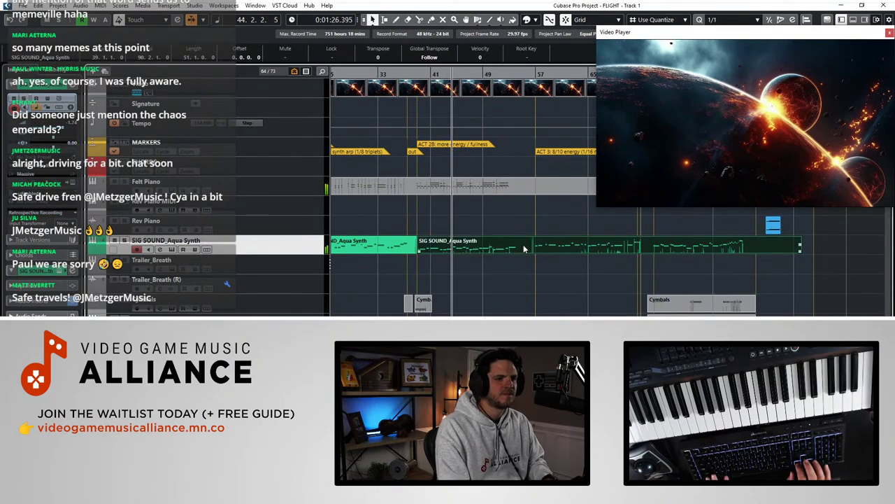
double_click(523, 249)
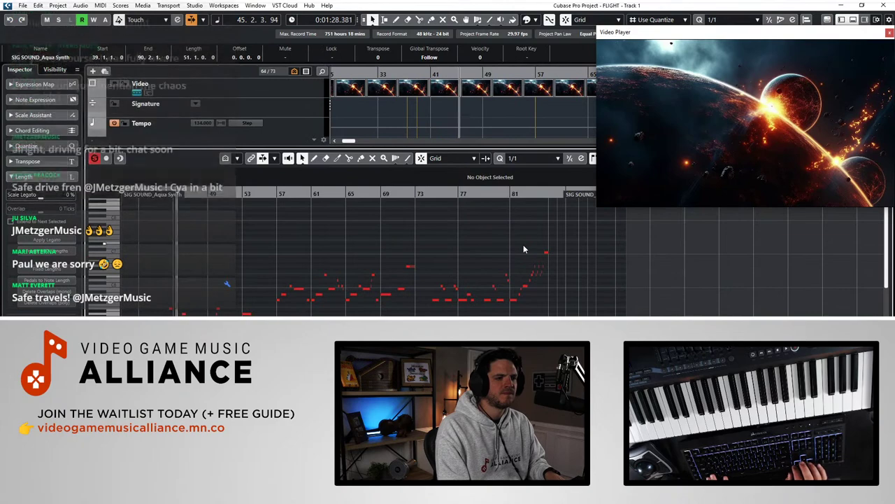
key(Return)
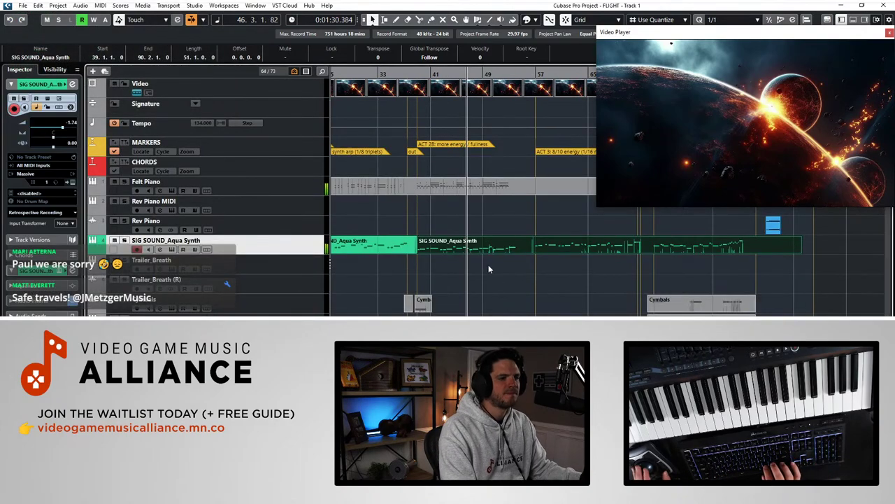
Record a short take on the SIG SOUND_Aqua Synth track during playback, from bar 53 to about bar 55
key(h)
key(h)
key(h)
key(h)
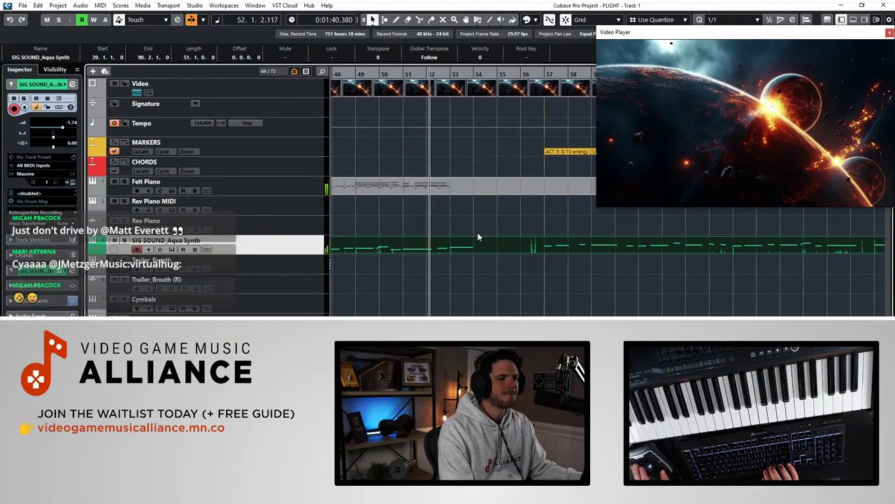
click(460, 257)
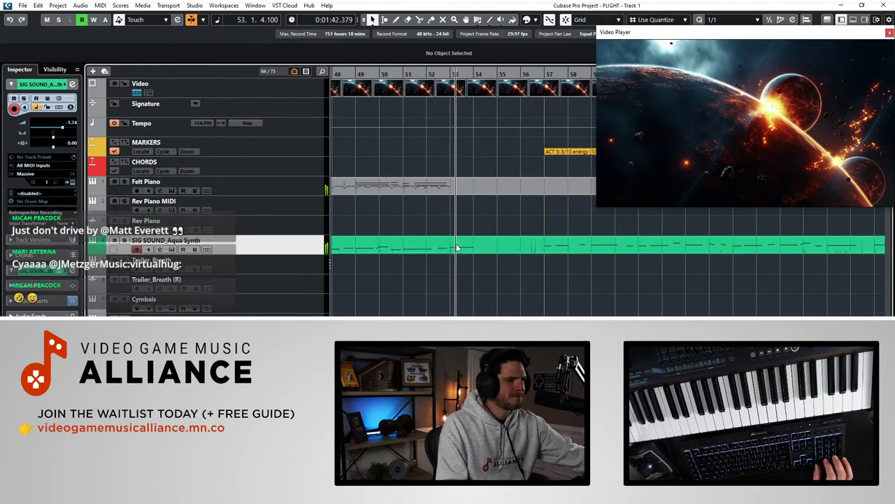
key(KP_Multiply)
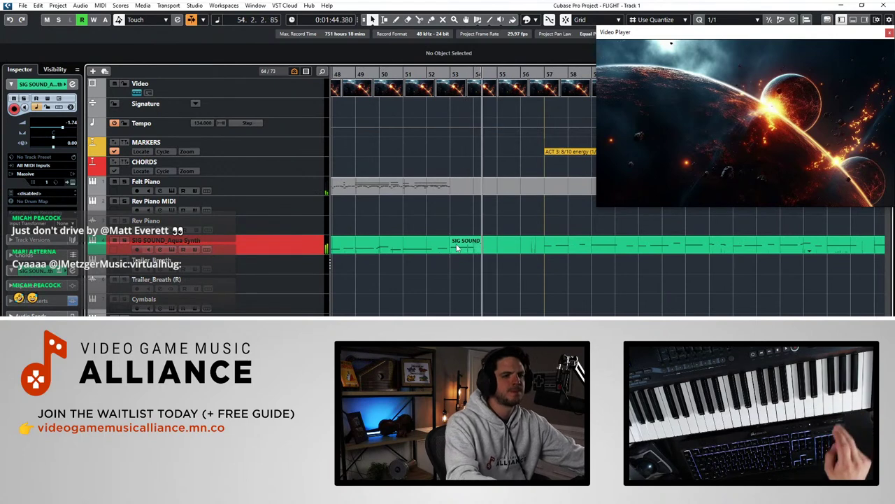
key(space)
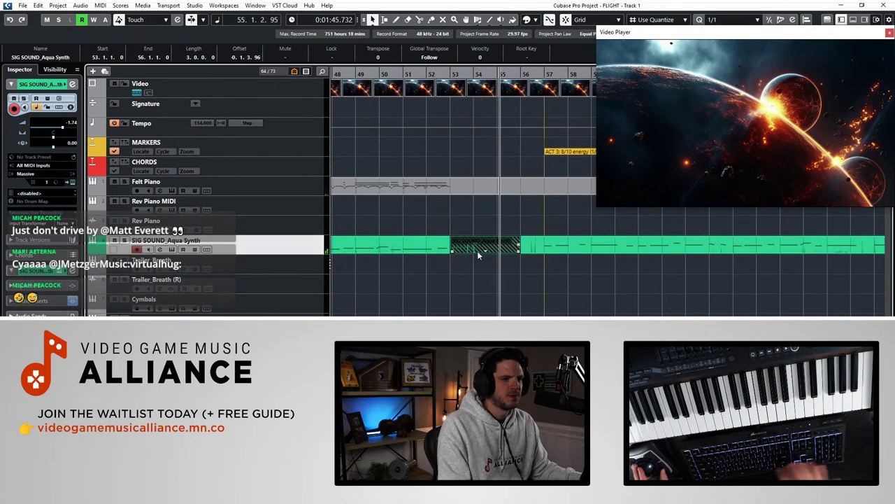
Check the new take's note at bar 54 in the Key Editor and glue the take into the surrounding SIG SOUND_Aqua Synth parts
double_click(470, 249)
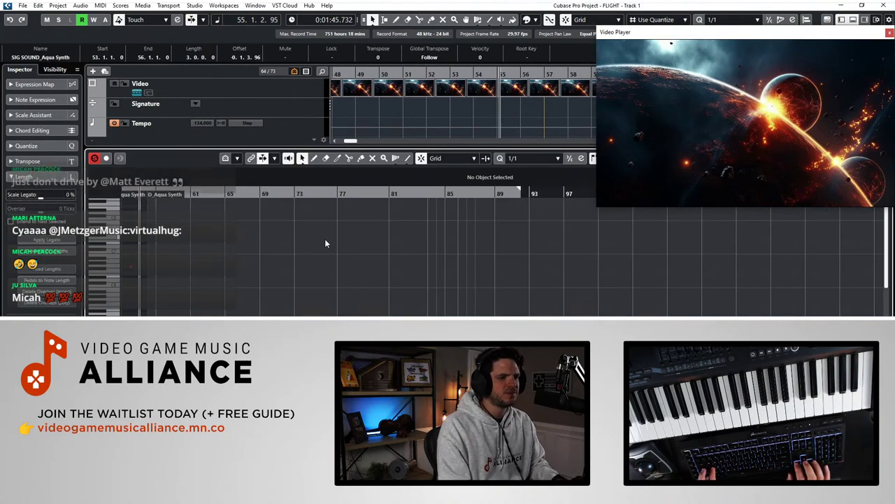
key(Right)
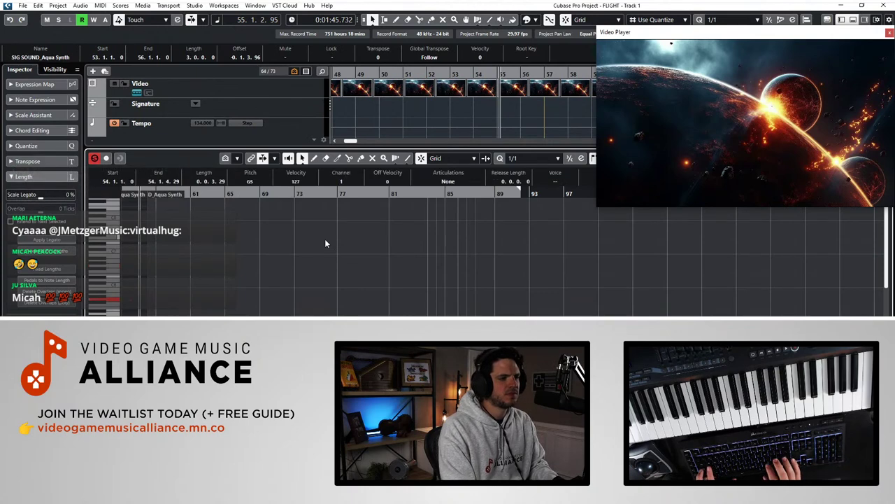
key(ctrl+alt+e)
alt+shift+click(426, 244)
key(space)
right_click(439, 249)
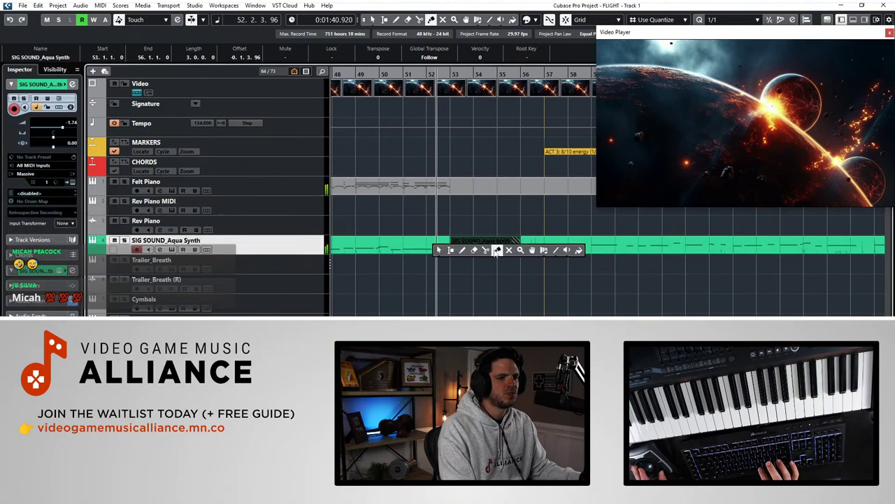
click(498, 250)
click(427, 244)
key(1)
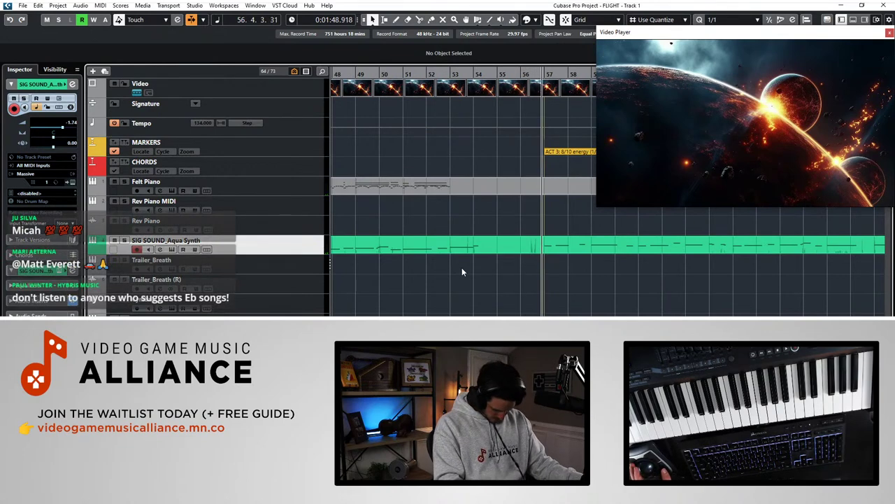
Record a cymbal performance on the Cymbals track from the start of Act 3 at bar 57 to about bar 73
scroll(482, 259, right, 1)
scroll(482, 259, right, 2)
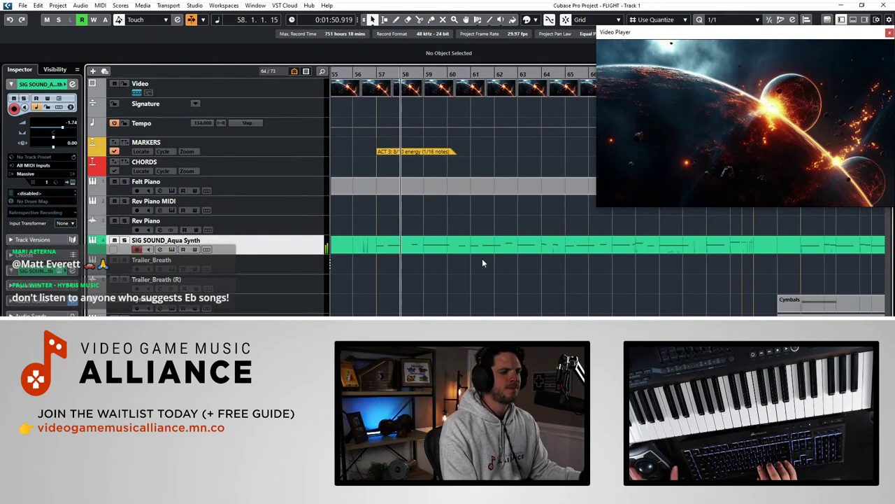
click(253, 303)
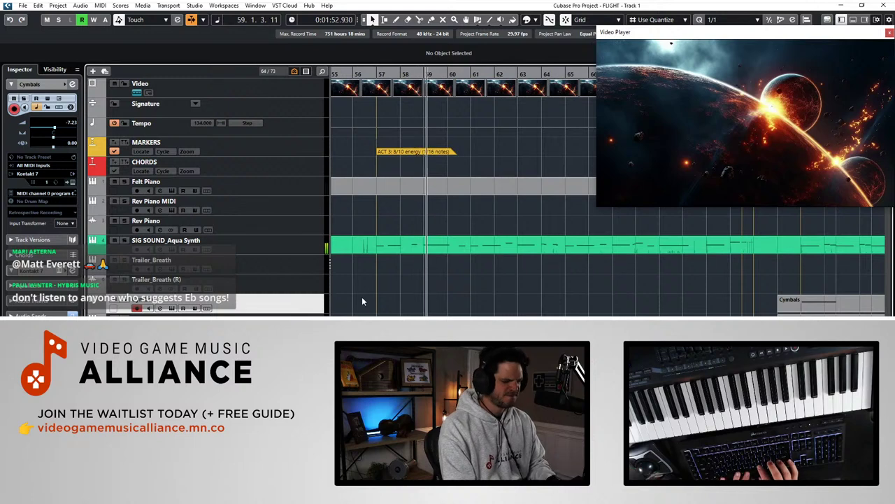
key(KP_Subtract)
key(KP_Subtract)
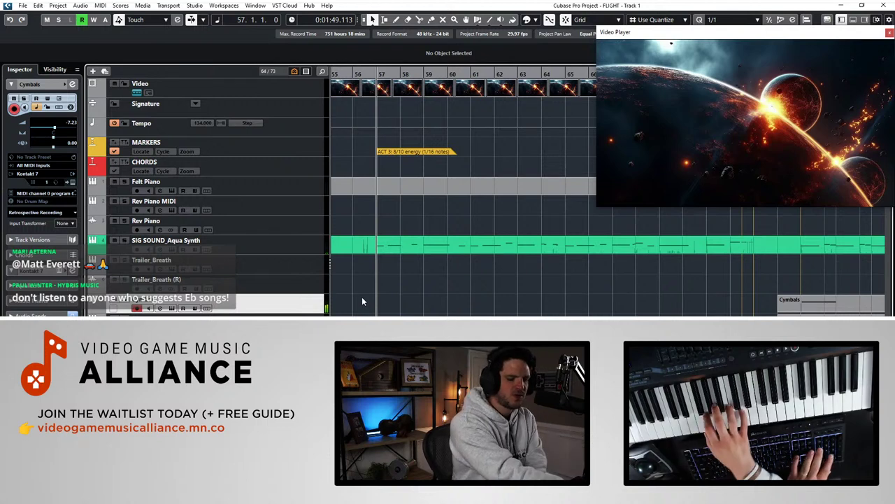
key(KP_Multiply)
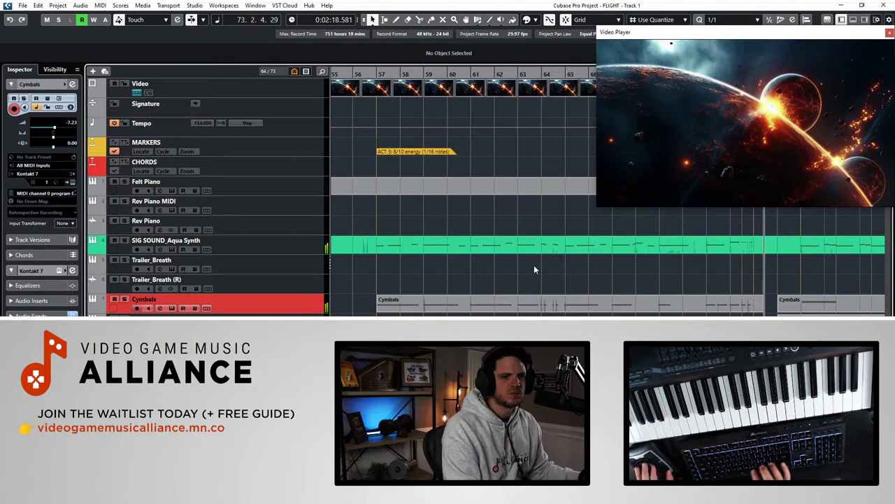
key(KP_Multiply)
Open the Cymbals part starting at bar 57 in the Key Editor and quantize all its notes to 1/4
scroll(556, 273, right, 3)
scroll(556, 273, down, 3)
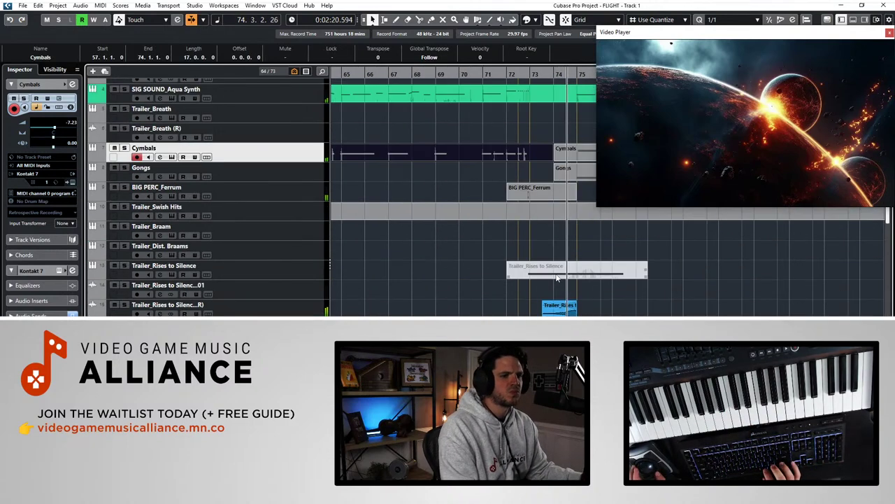
scroll(557, 277, up, 2)
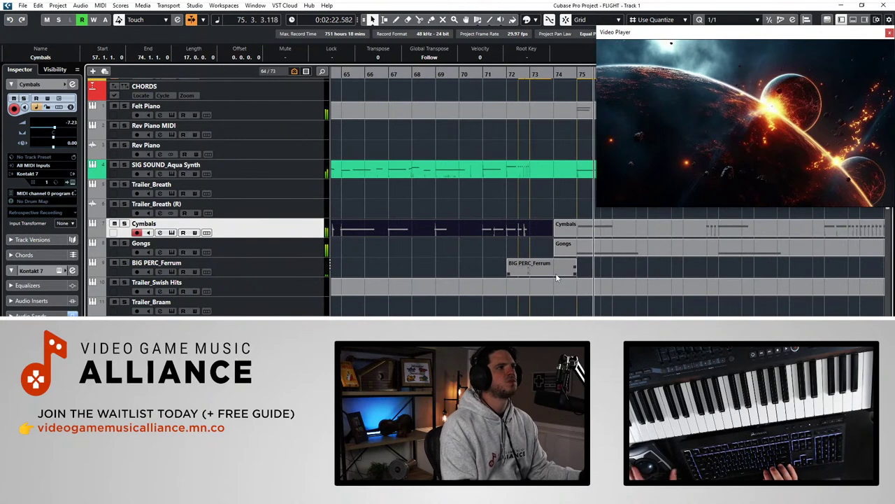
scroll(509, 251, left, 8)
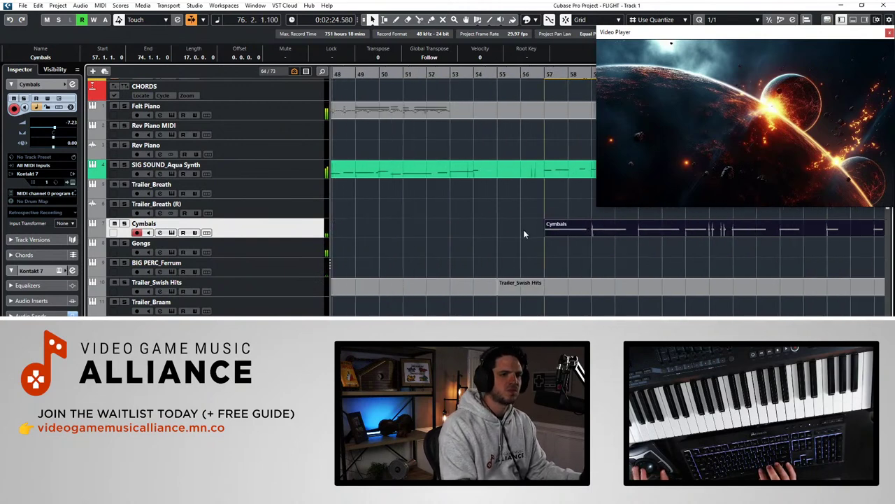
scroll(524, 233, right, 3)
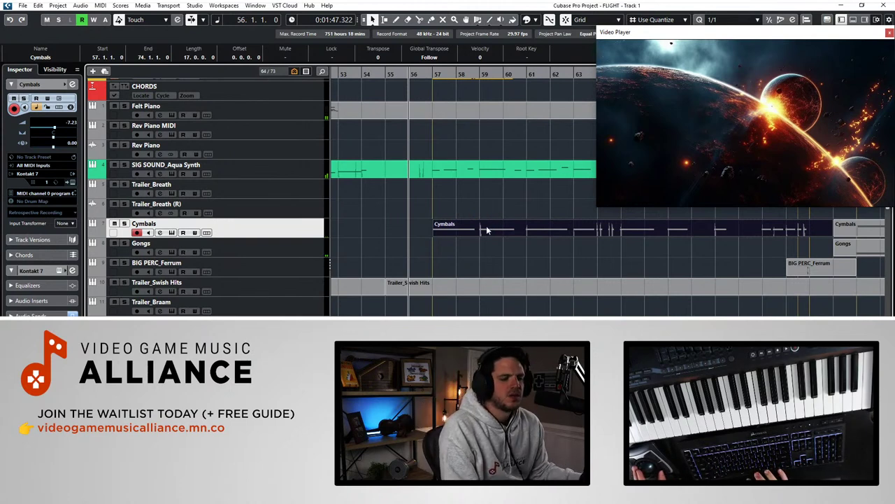
key(Return)
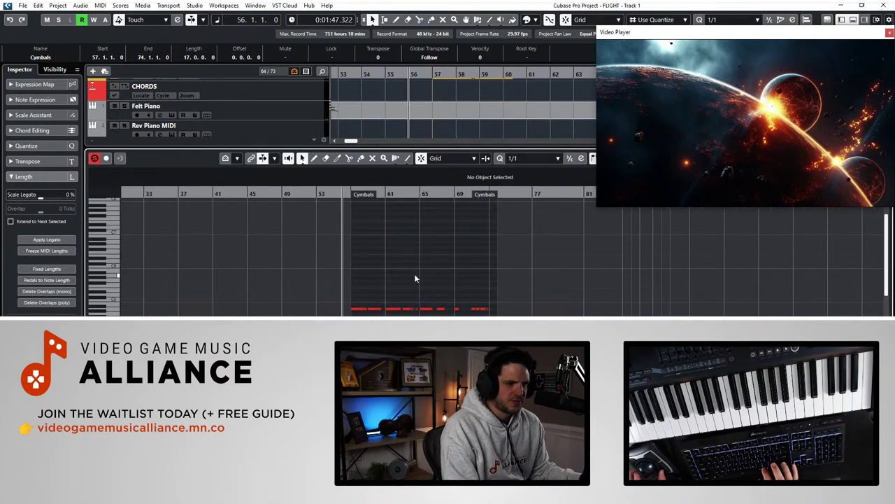
key(h)
key(h)
key(h)
key(h)
key(h)
key(g)
key(g)
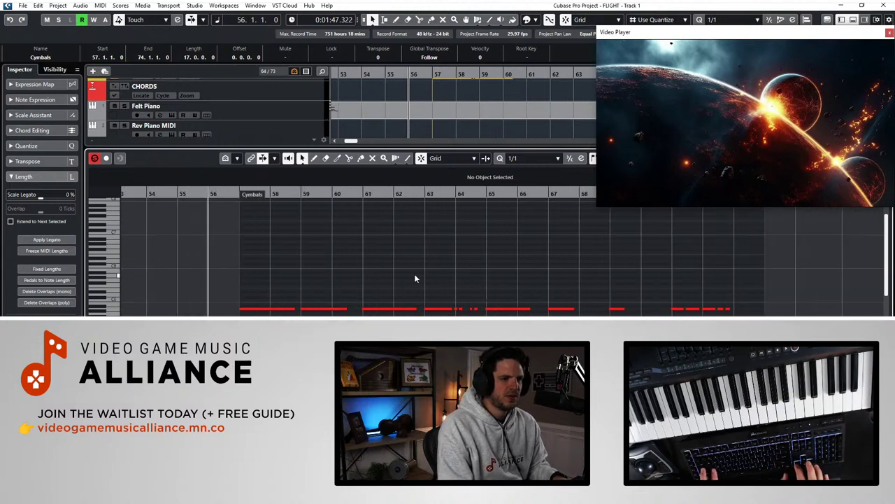
drag(255, 261, 775, 320)
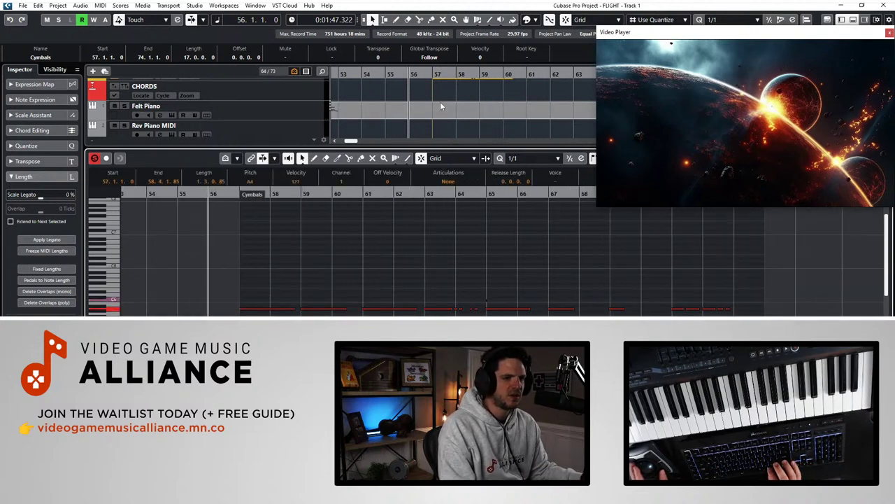
click(515, 158)
click(521, 201)
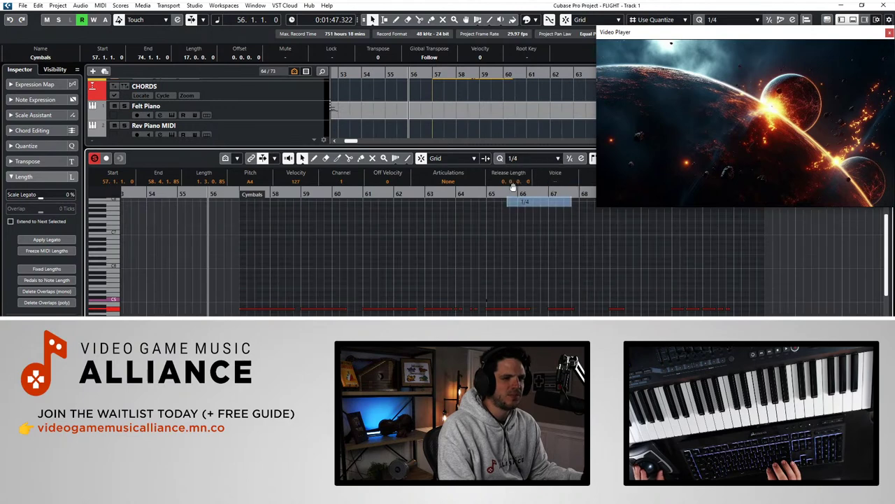
Listen to the quantized Cymbals notes from bar 56 to the short hits in bar 64
key(space)
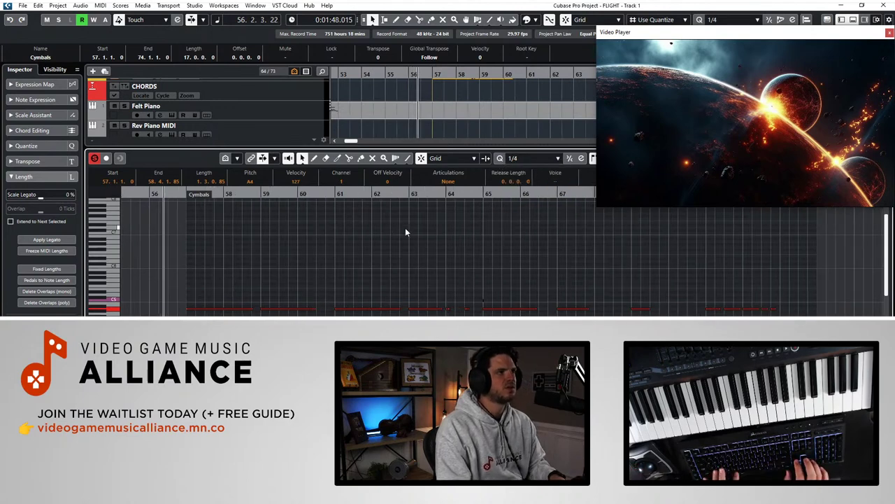
key(h)
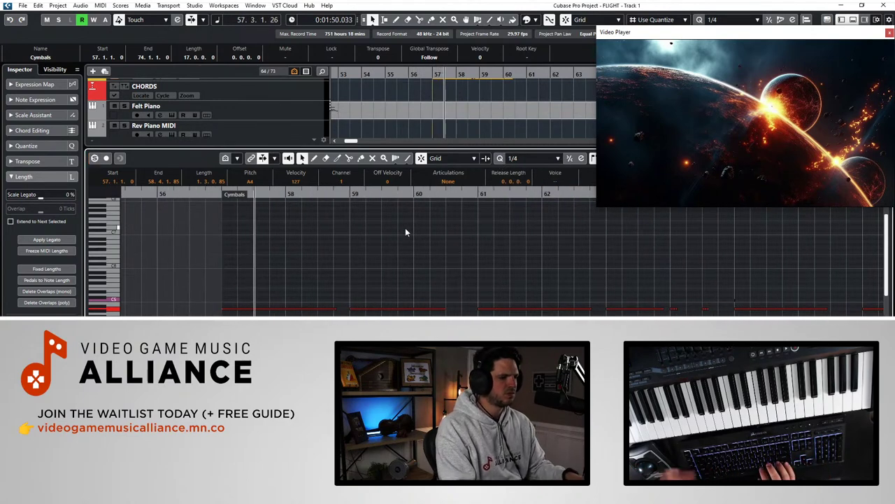
scroll(389, 285, right, 1)
click(382, 269)
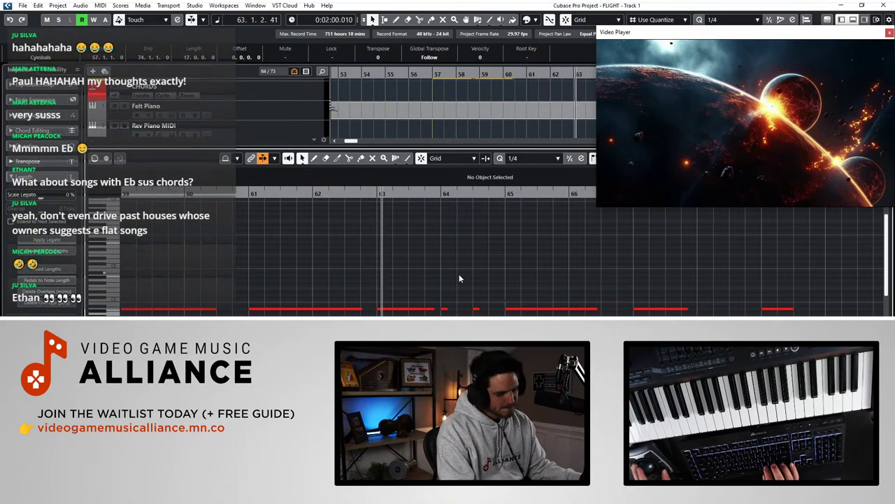
scroll(447, 308, down, 2)
key(h)
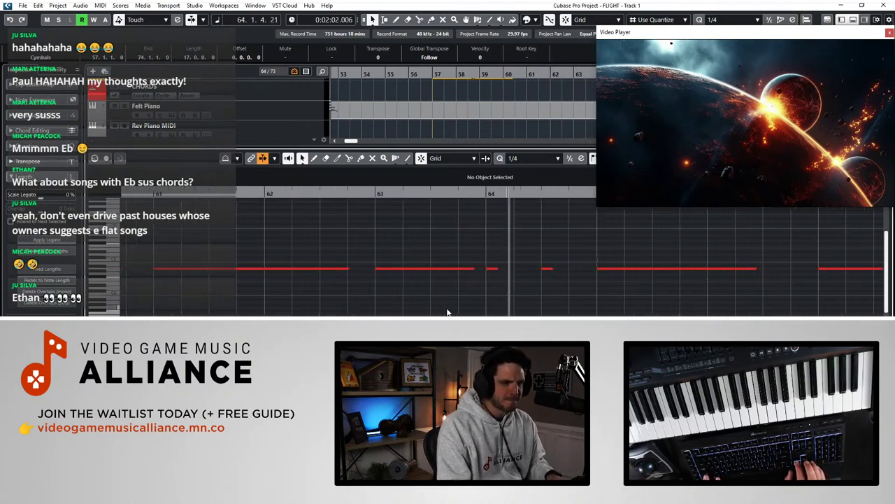
Set the quantize value to 1/8 and quantize the short Cymbals notes in bar 64
click(513, 158)
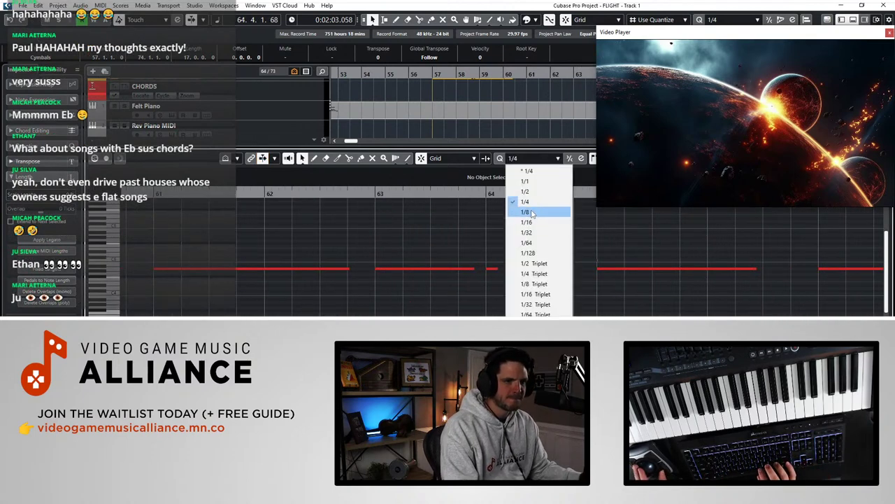
click(521, 208)
drag(483, 242, 550, 285)
key(q)
key(l)
Listen to the Cymbals notes from bar 64 to about bar 68 in the Key Editor
key(space)
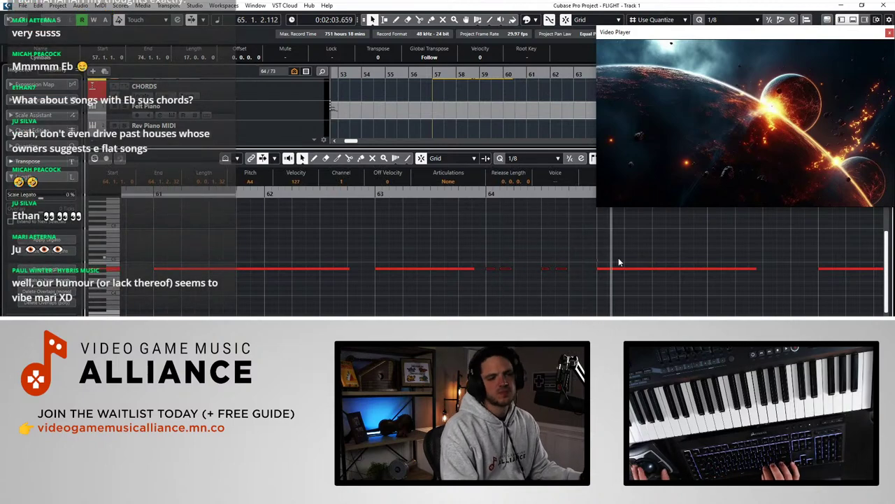
key(f)
drag(359, 258, 381, 270)
key(Right)
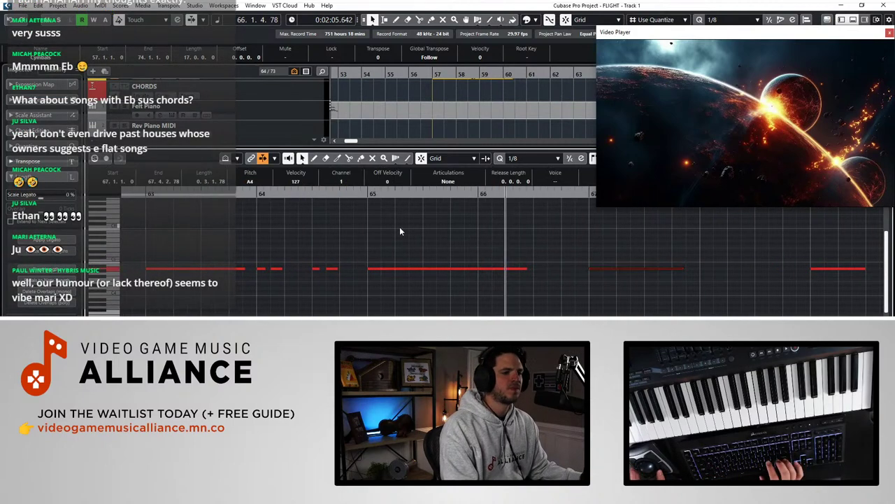
scroll(400, 227, down, 1)
scroll(400, 227, right, 2)
key(g)
key(g)
key(g)
key(g)
key(g)
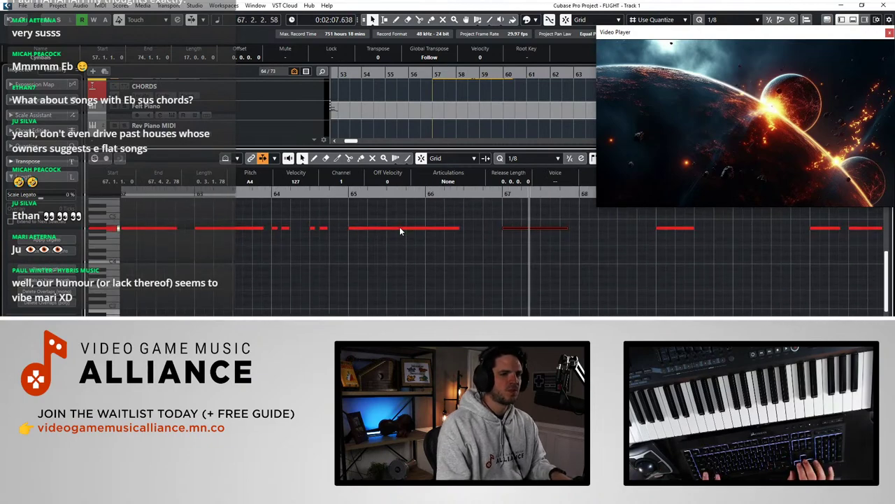
key(g)
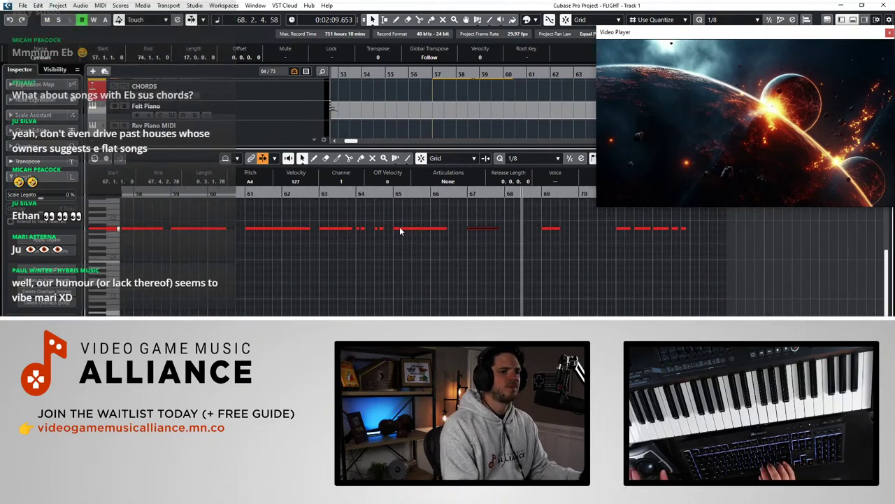
Delete the last group of short Cymbals notes in bars 71 and 72 and close the Key Editor
scroll(401, 231, right, 4)
drag(506, 249, 476, 248)
key(Delete)
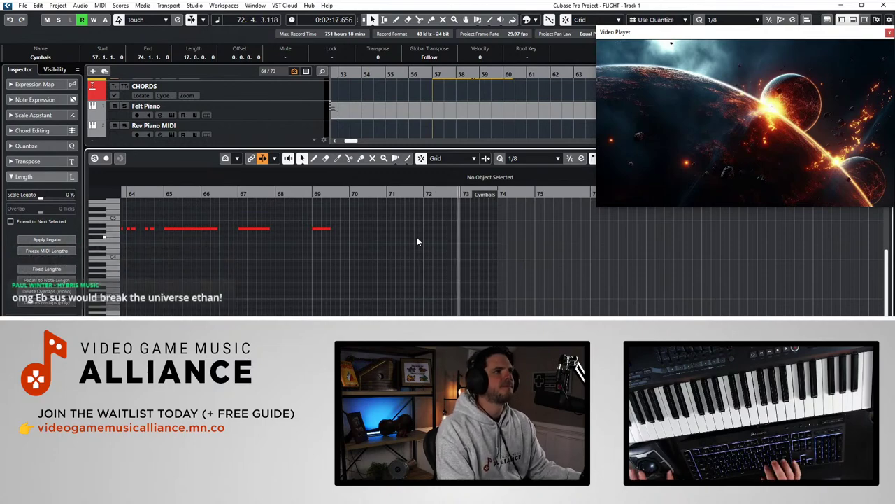
key(ctrl+alt+e)
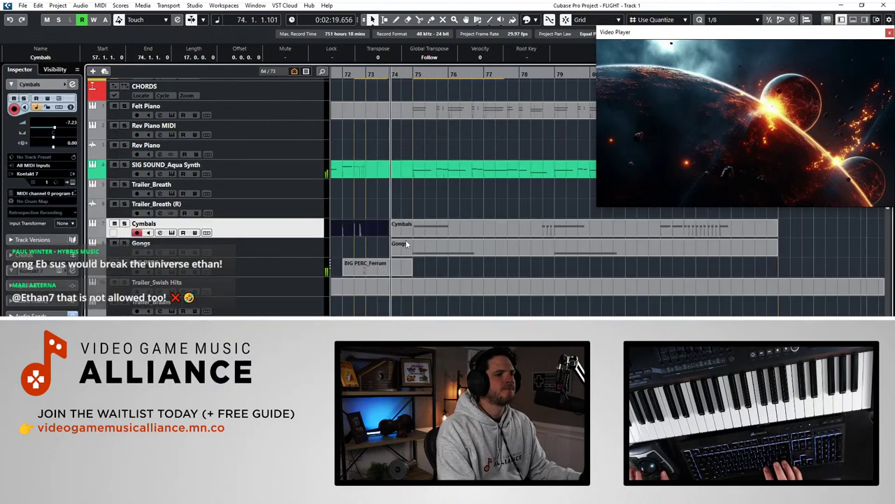
Listen through the start of Act 4, and replay the lead-in to Act 3 from bar 55 while examining the synth tracks
scroll(388, 199, up, 3)
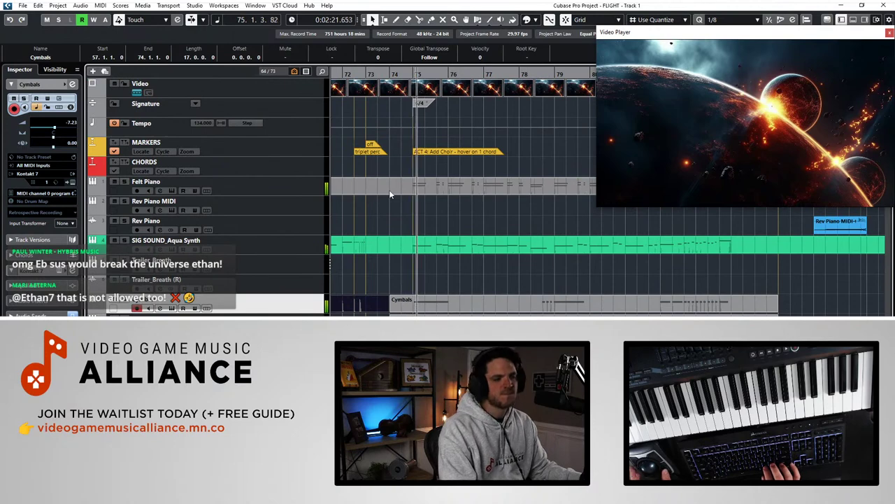
scroll(389, 190, down, 5)
scroll(389, 190, up, 5)
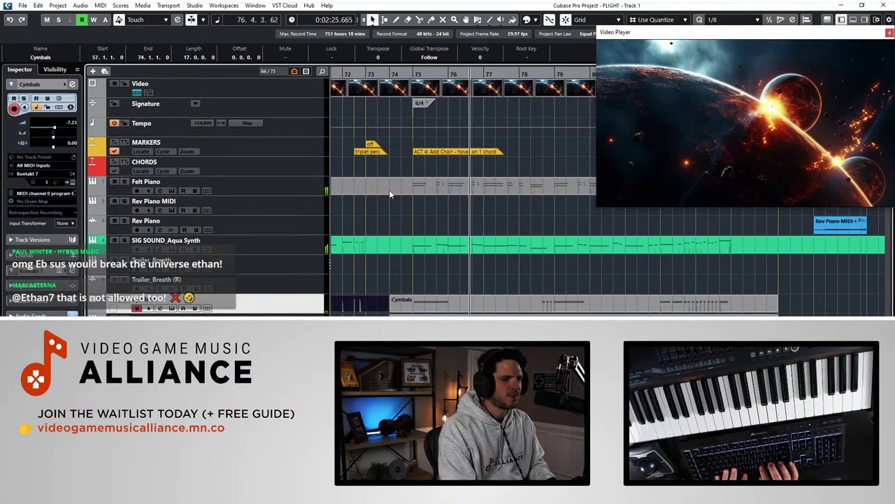
key(KP_Subtract)
key(KP_Subtract)
key(KP_Subtract)
key(KP_Subtract)
key(KP_Subtract)
key(KP_Subtract)
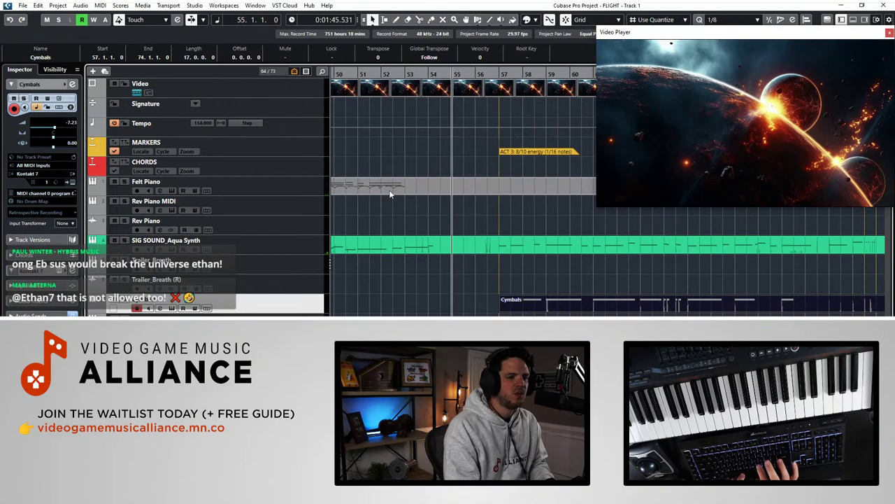
key(KP_Subtract)
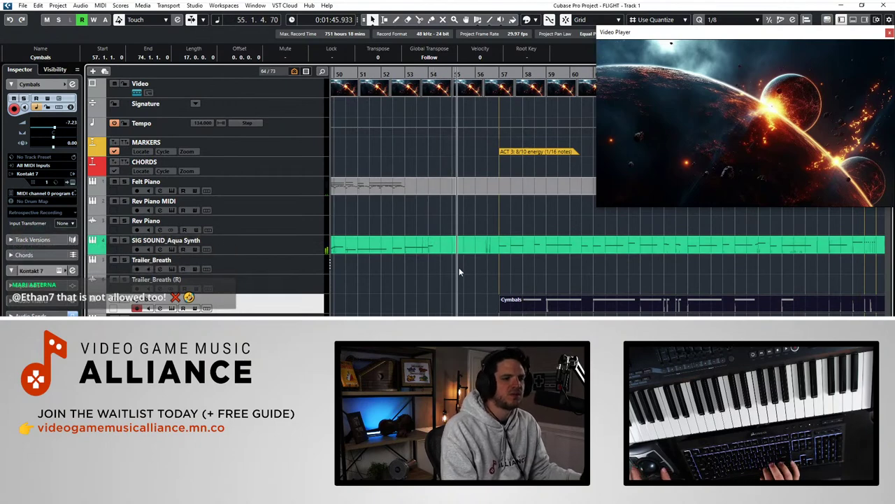
scroll(459, 267, down, 10)
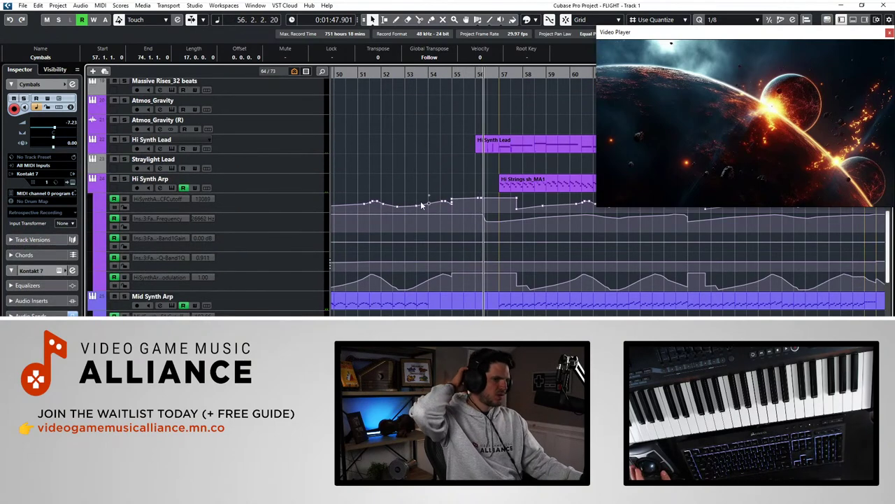
scroll(425, 183, right, 2)
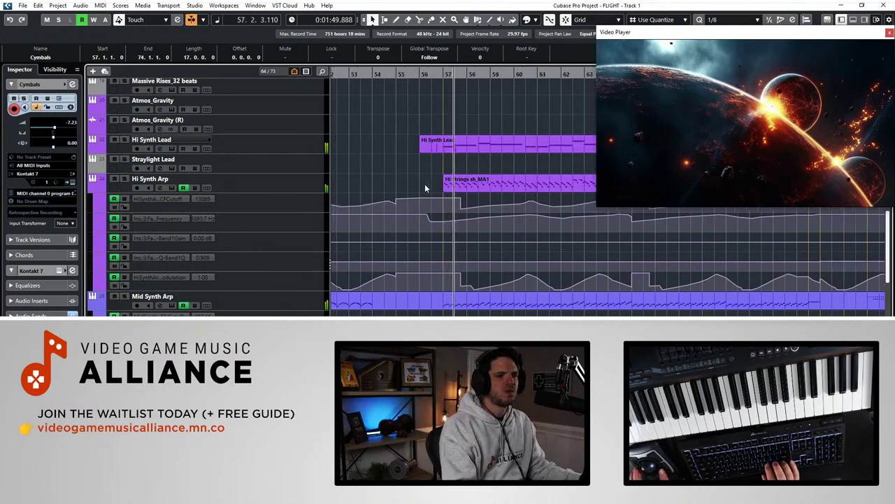
Solo the Hi Synth Arp track and glue its adjoining Hi Strings sh_MA1 parts at bar 65 into one part
click(123, 179)
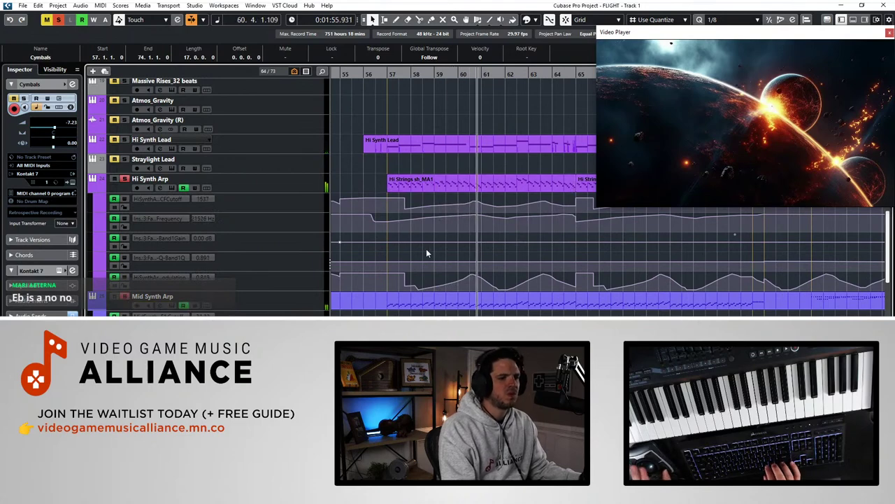
scroll(426, 248, down, 3)
scroll(394, 152, up, 3)
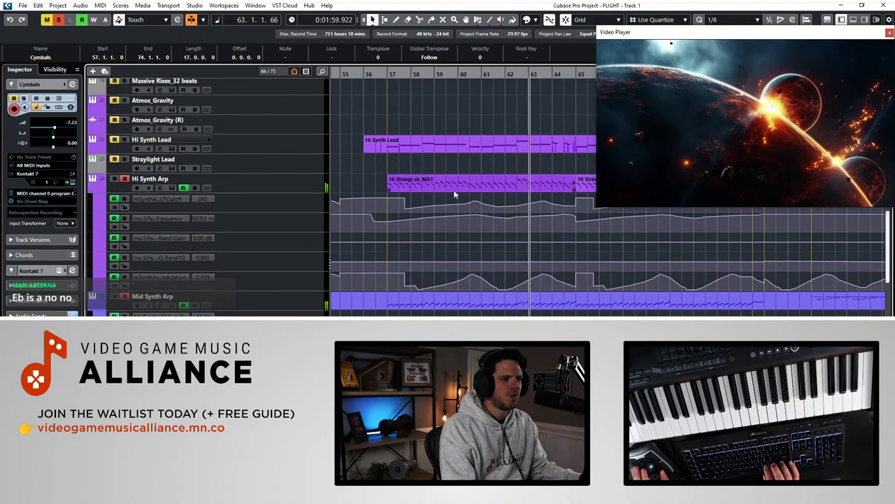
key(g)
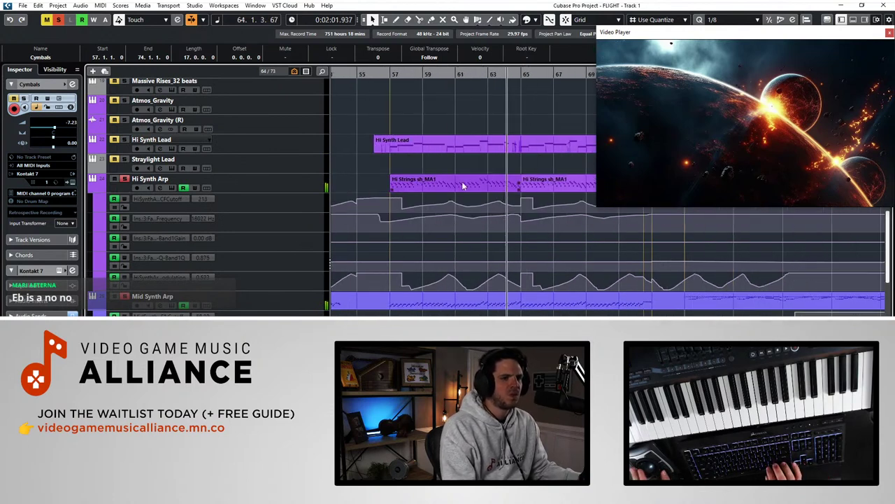
right_click(462, 181)
click(483, 180)
click(484, 181)
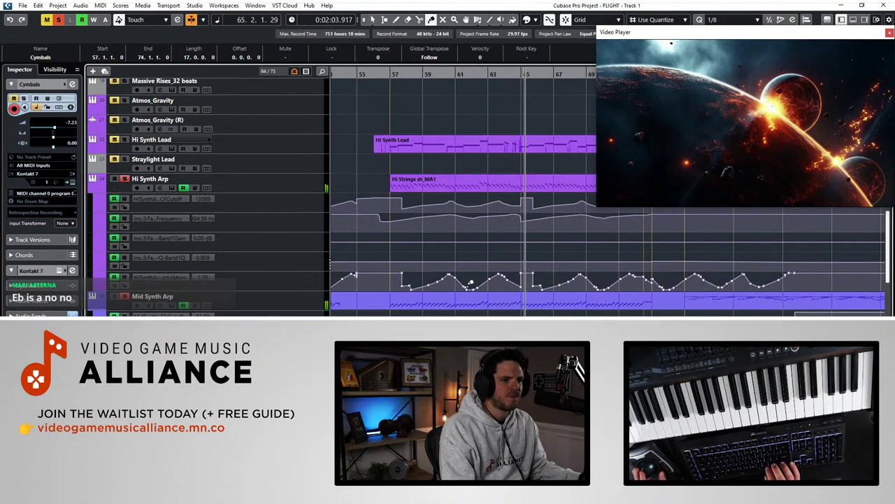
right_click(459, 304)
click(459, 304)
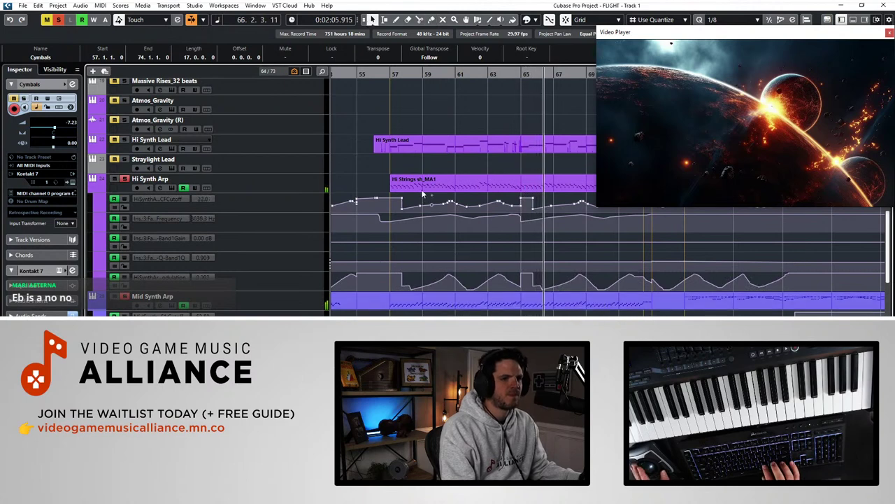
Try to raise the Hi Synth Arp's VCF Cutoff automation points from bar 57 to about bar 73, and undo the change
click(432, 208)
drag(396, 207, 647, 206)
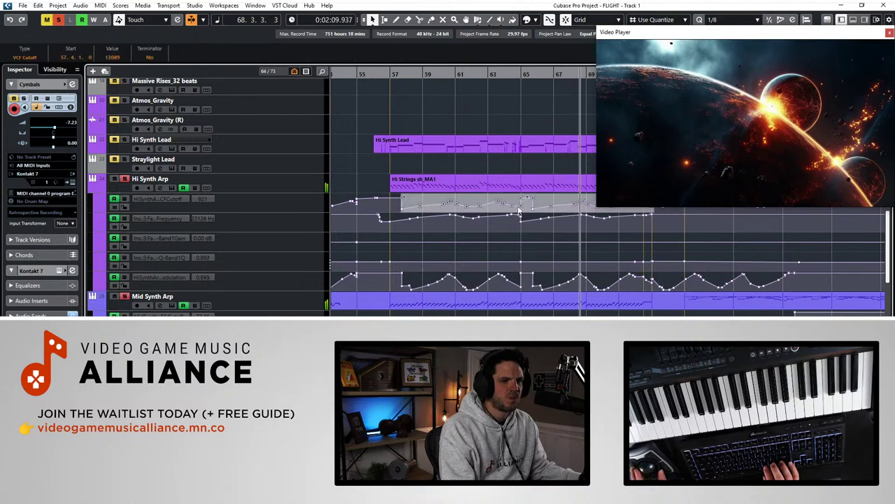
scroll(520, 208, right, 3)
scroll(493, 200, left, 2)
drag(484, 198, 484, 189)
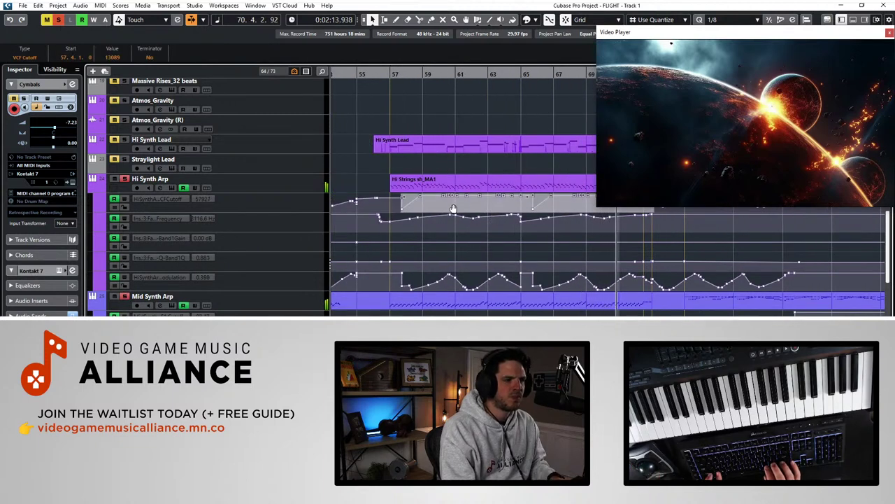
key(ctrl+z)
click(392, 172)
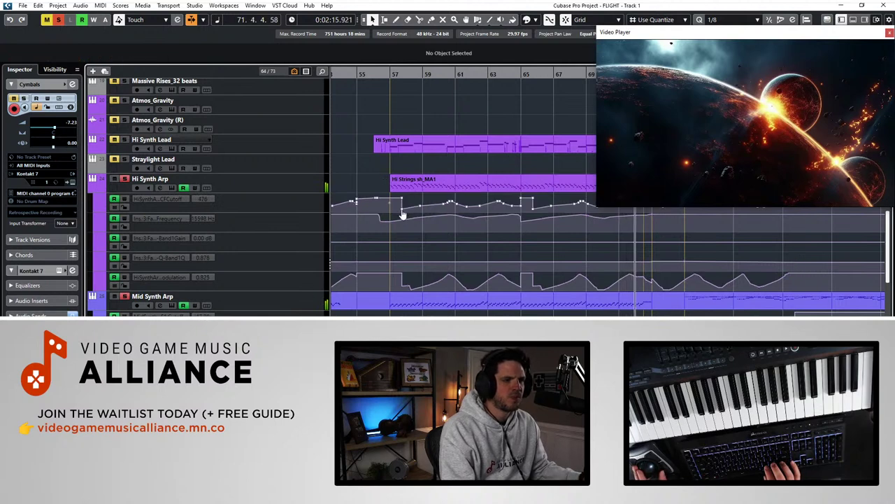
Raise the low VCF Cutoff points in bars 57 and 65, setting the bar 57 point to 340, and replay from bar 57
click(402, 210)
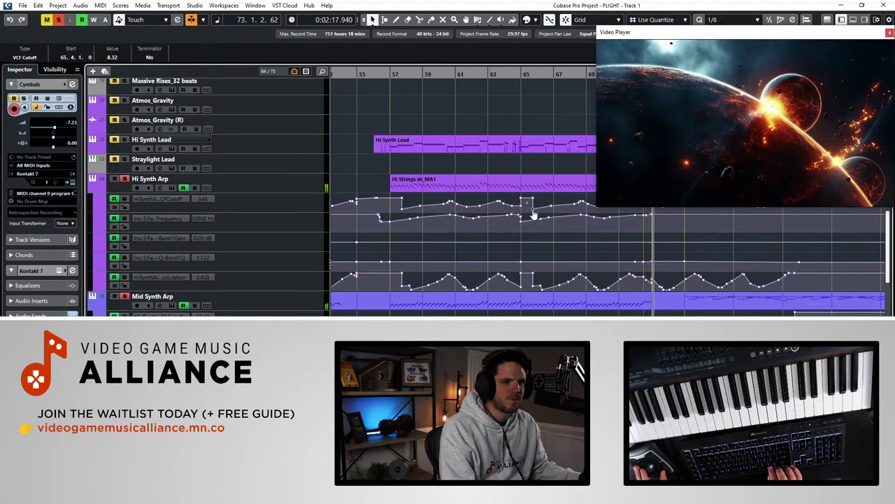
drag(533, 214, 534, 210)
drag(404, 209, 402, 206)
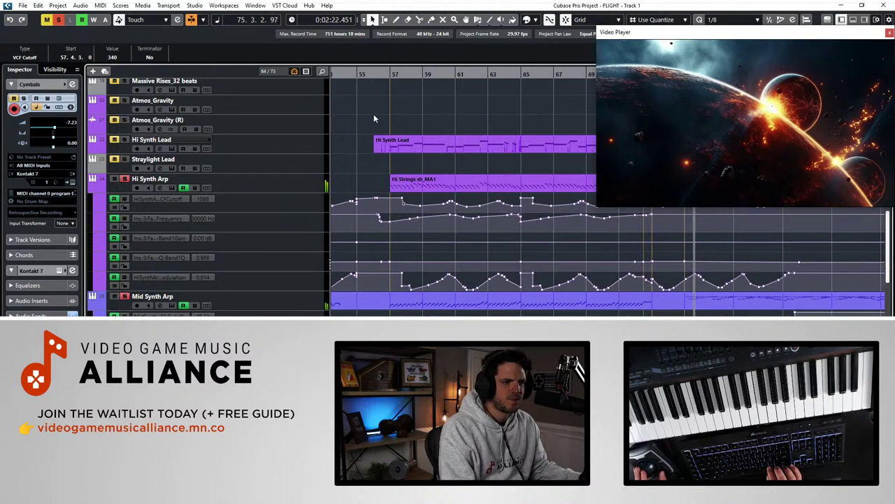
click(384, 74)
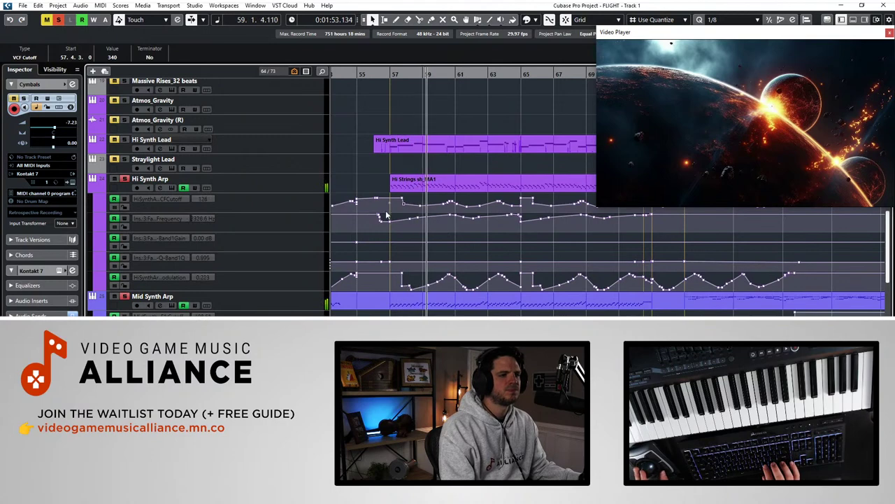
Delete the Hi Synth Arp's VCF Cutoff and Band 1 Frequency automation points from about bar 56 to bar 72
key(g)
key(g)
scroll(391, 210, right, 3)
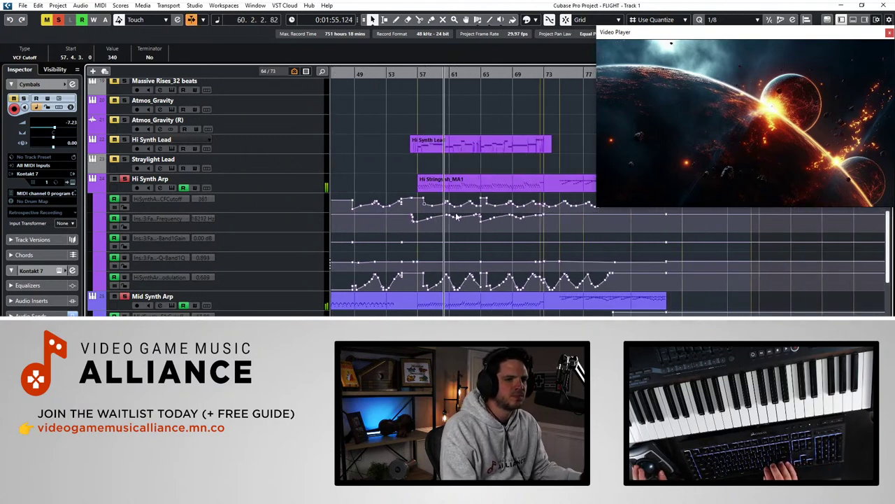
click(531, 211)
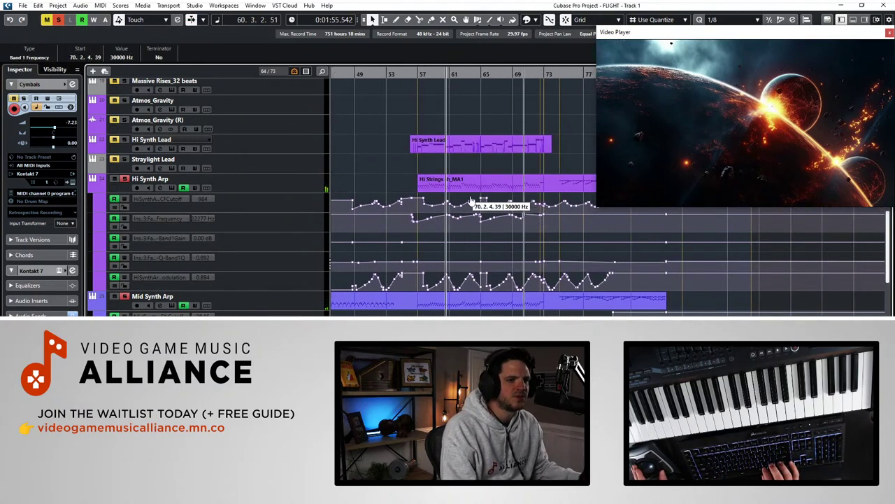
drag(535, 229, 398, 194)
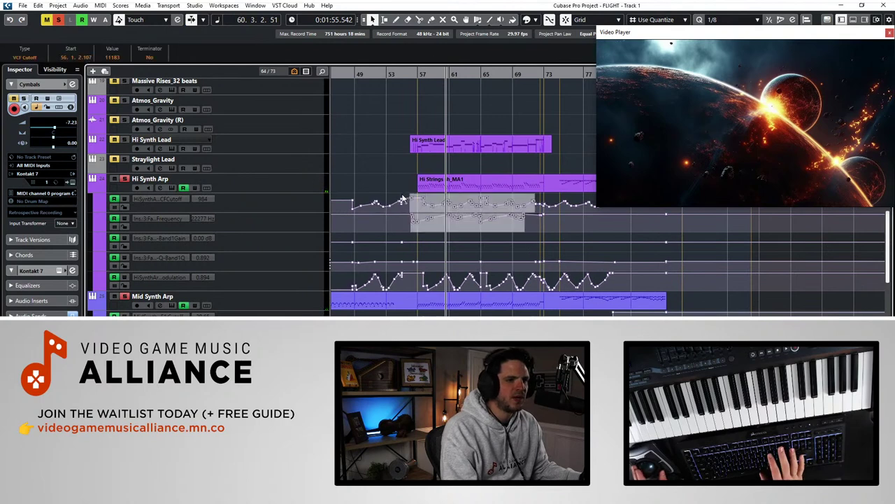
key(Delete)
click(226, 184)
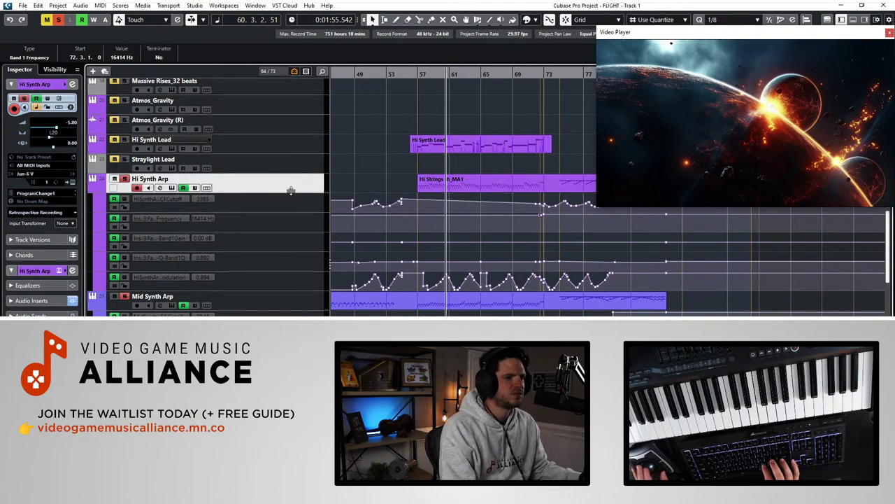
key(KP_Subtract)
drag(398, 198, 543, 216)
key(Delete)
Delete the Hi Synth Arp's remaining wavy VCF Cutoff automation points after bar 72 and in bars 49 to 54
scroll(535, 212, right, 3)
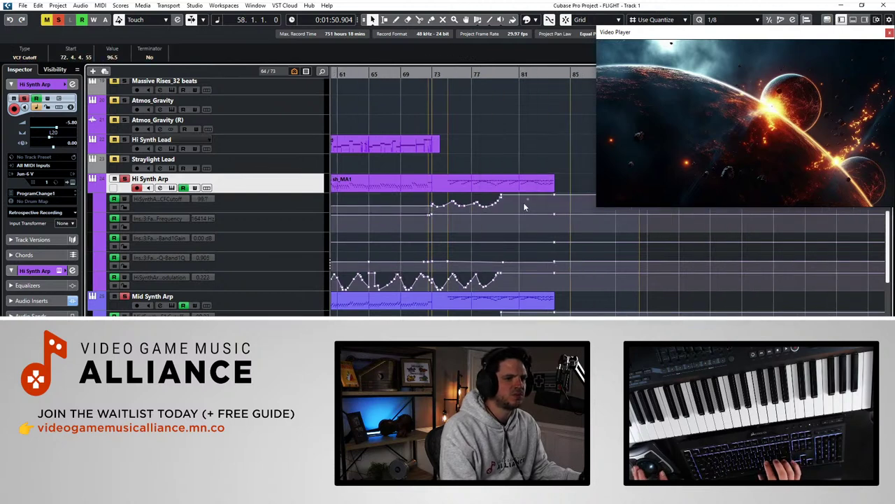
scroll(524, 207, left, 2)
drag(582, 212, 402, 191)
key(Delete)
scroll(465, 196, left, 3)
key(Delete)
Play the soloed synth arps from about bar 53 to hear the Hi Synth Arp without its cutoff waves
key(KP_Subtract)
key(KP_Subtract)
key(KP_Subtract)
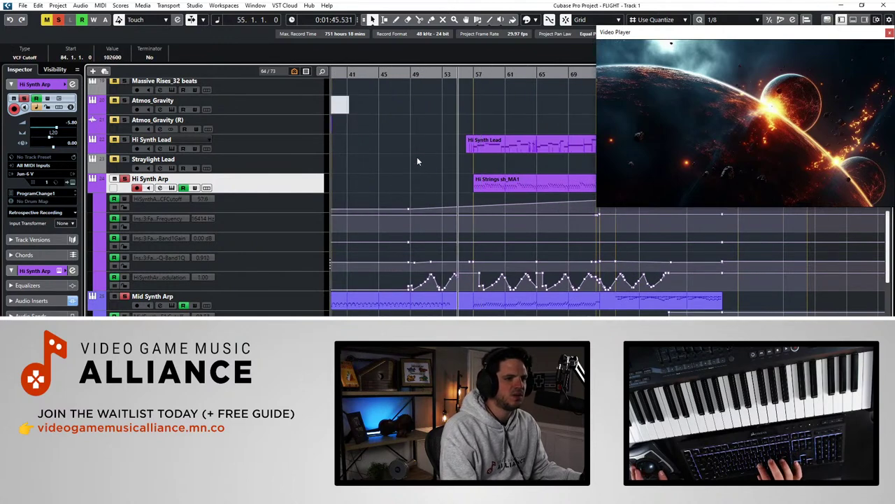
scroll(417, 161, left, 2)
key(KP_Subtract)
key(KP_Subtract)
key(space)
Try to delete the end of the VCF Cutoff ramp with marquee selections, undoing each deletion that also removes the Hi Strings part
scroll(418, 159, right, 7)
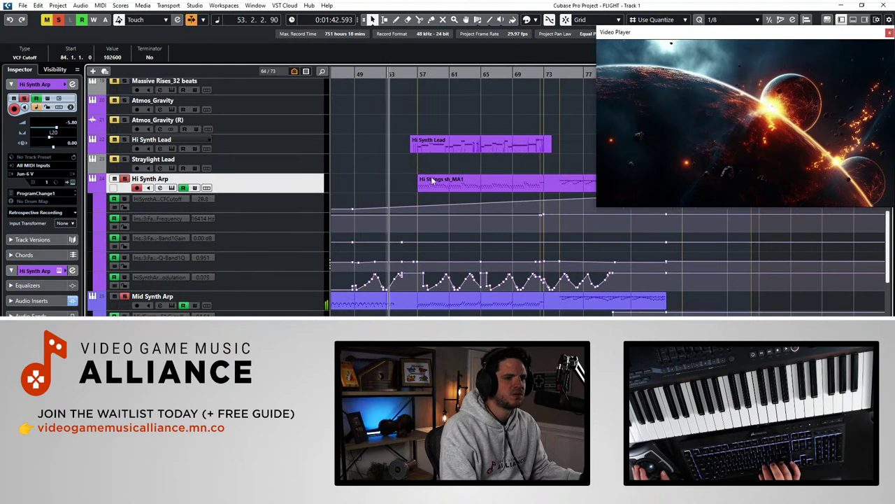
drag(511, 204, 483, 189)
key(Delete)
scroll(484, 192, left, 5)
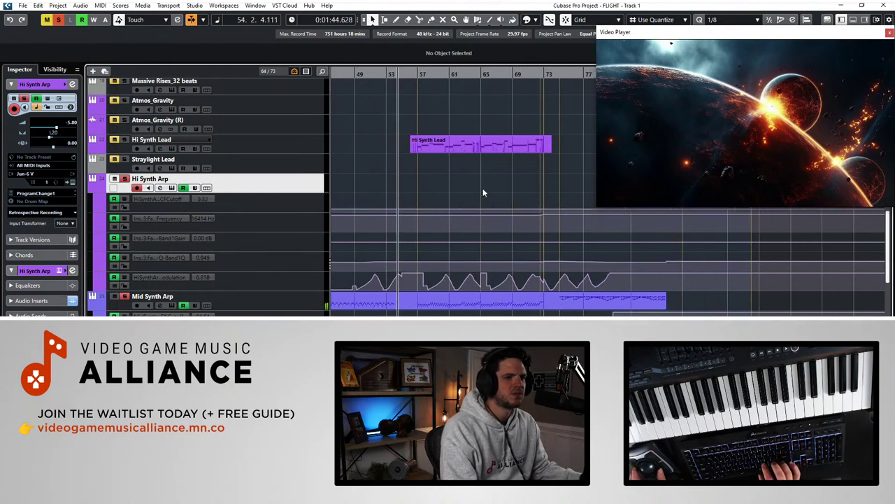
key(ctrl+z)
scroll(483, 193, right, 5)
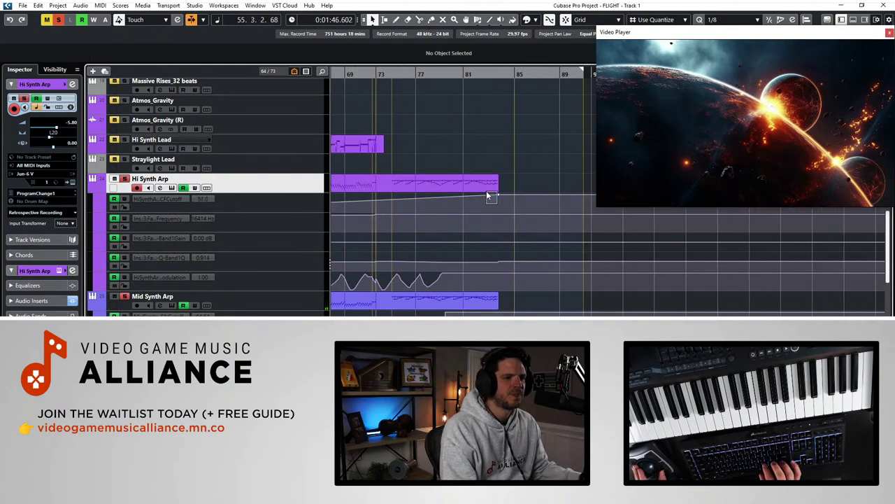
click(494, 202)
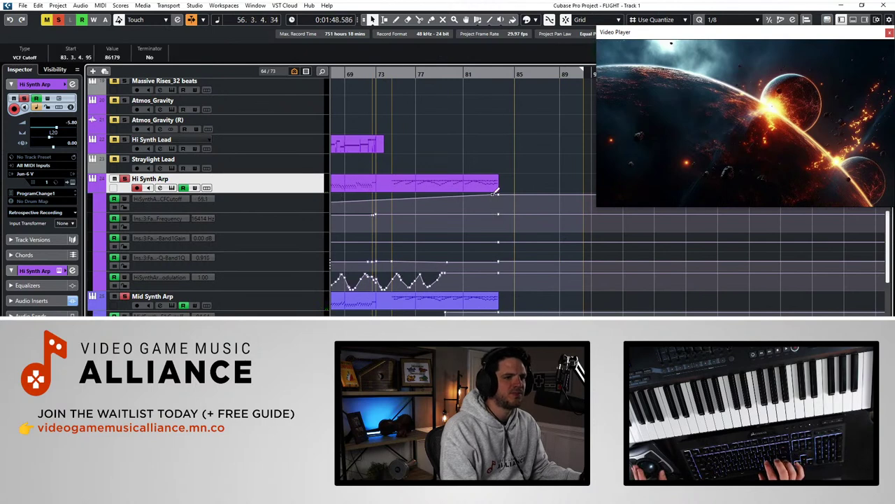
drag(494, 201, 499, 191)
key(Delete)
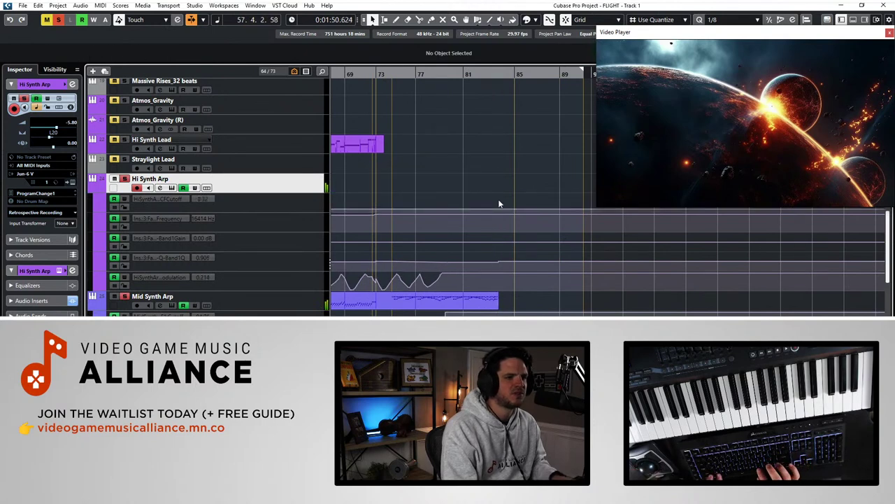
key(ctrl+z)
Delete only the VCF Cutoff automation point at bar 84, at the end of the Hi Synth Arp part
click(498, 197)
key(Delete)
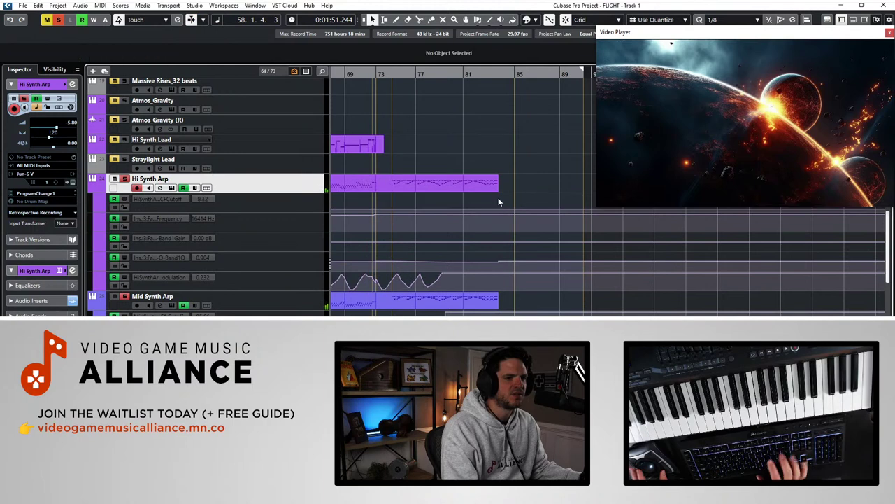
Bring up the Hi Synth Arp's FabFilter Pro-Q and try lowering its high cut to about 4247 Hz during playback from bar 56
scroll(498, 197, left, 5)
click(467, 74)
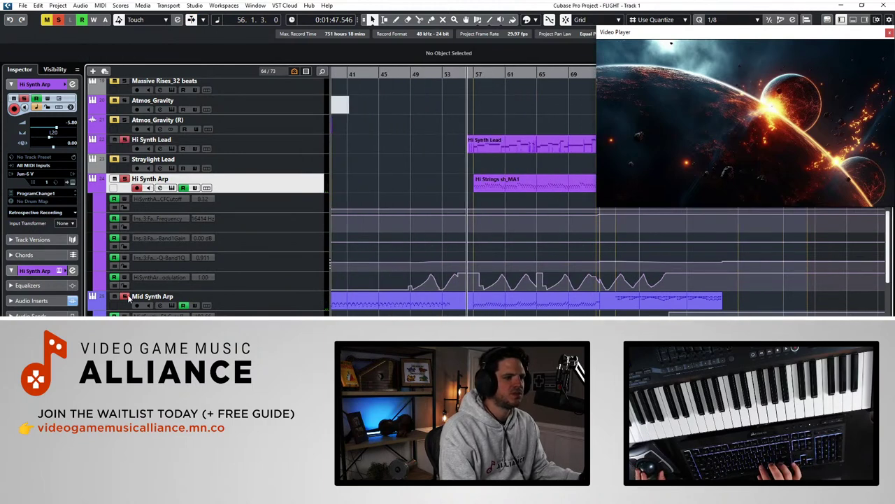
key(space)
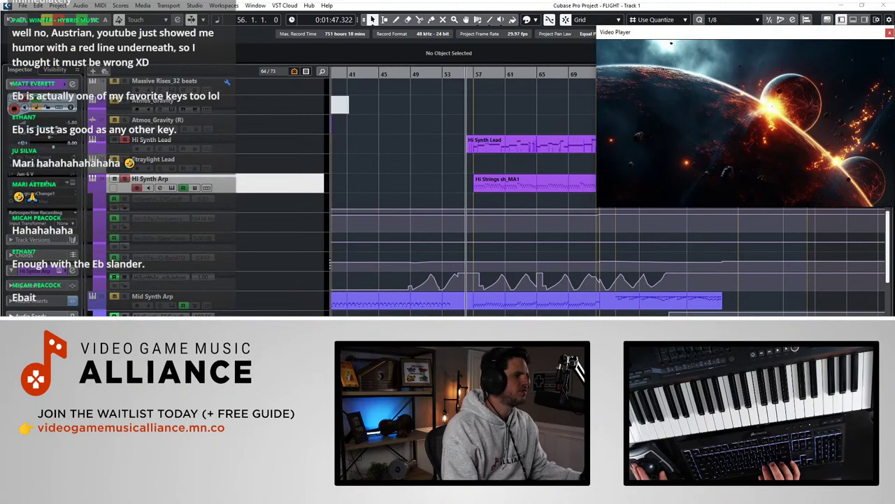
drag(374, 123, 171, 66)
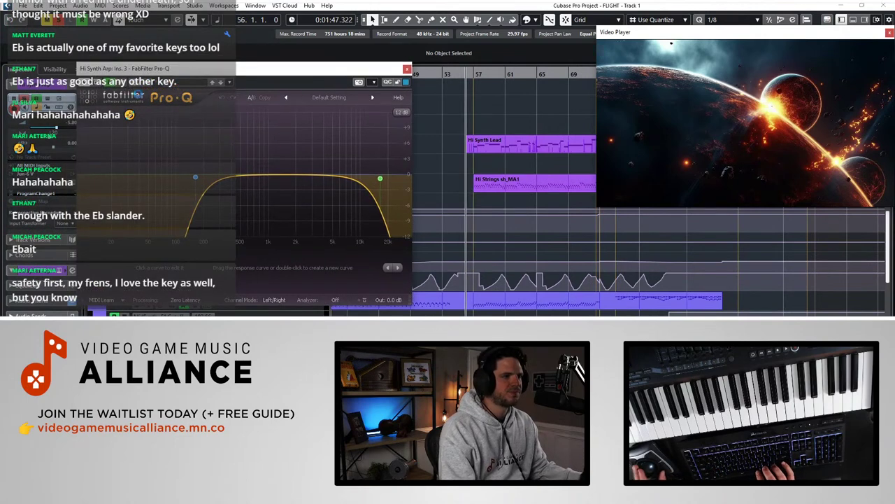
key(space)
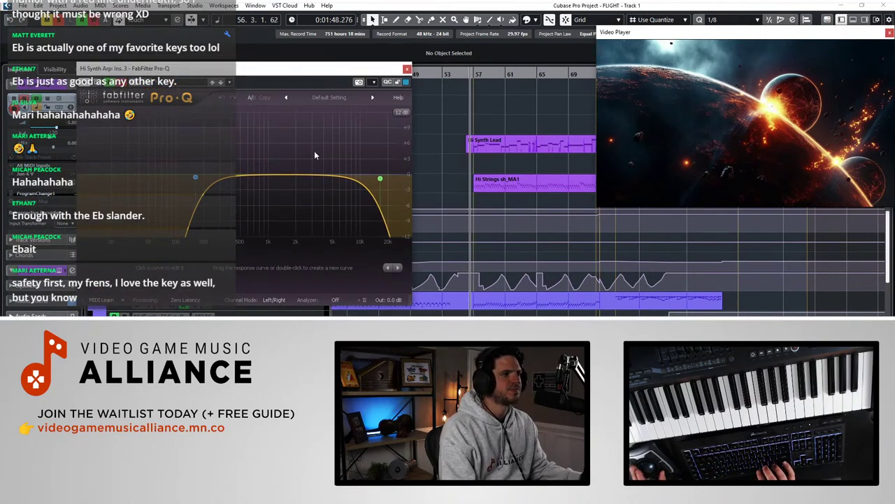
drag(380, 178, 327, 182)
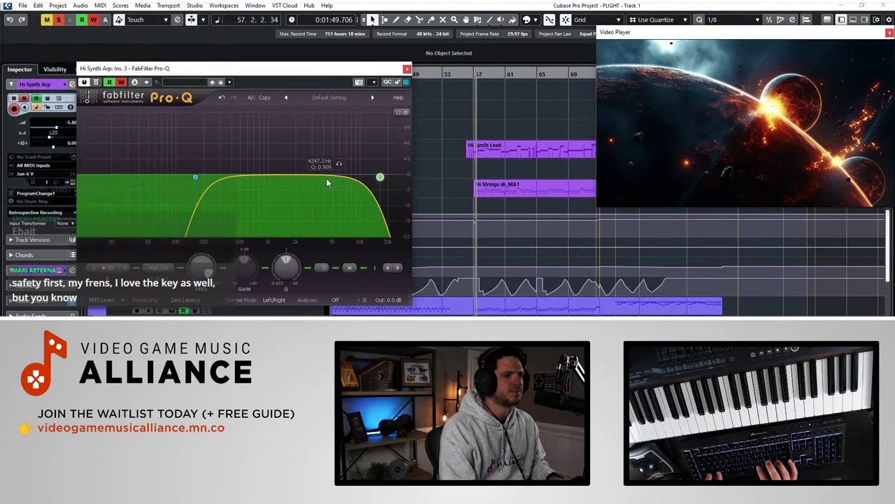
Record a Pro-Q high-cut frequency sweep on the Hi Synth Arp from about 1206 Hz, playing bars 54 to 59, and close the EQ
key(KP_Subtract)
key(KP_Subtract)
key(KP_Subtract)
key(KP_Subtract)
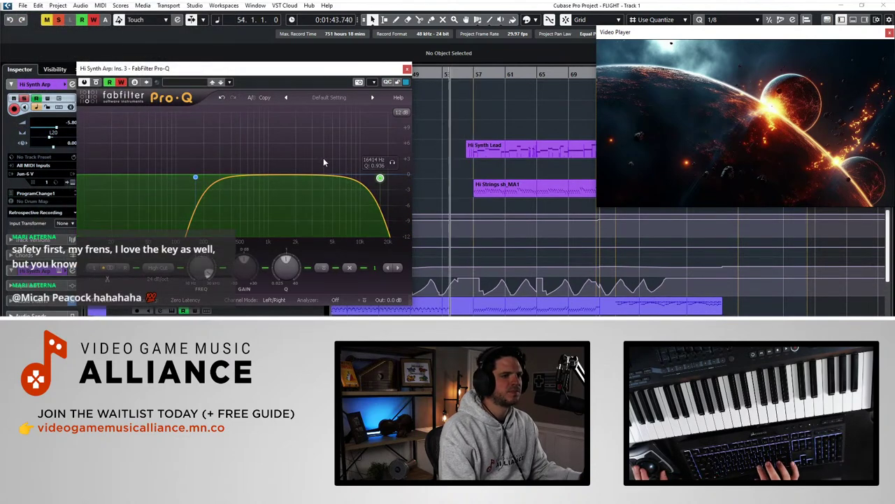
drag(382, 177, 278, 176)
key(space)
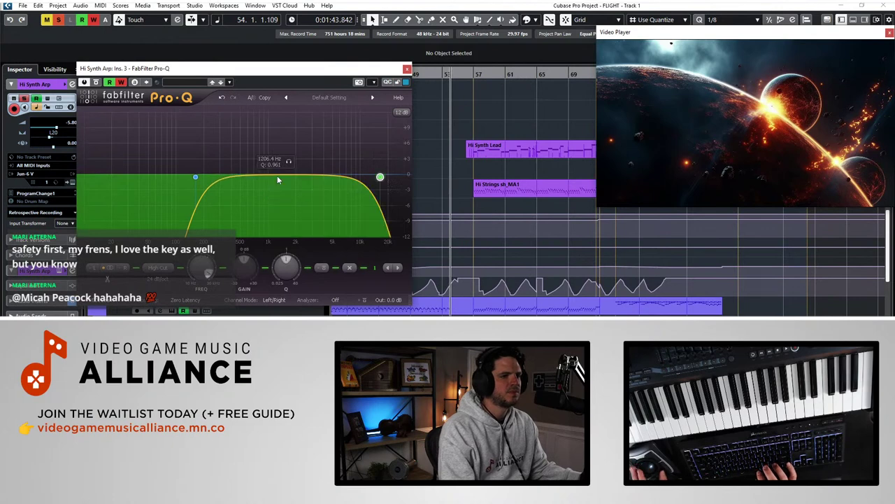
mouse_move(380, 177)
mouse_down()
mouse_move(267, 181)
mouse_move(381, 182)
mouse_up()
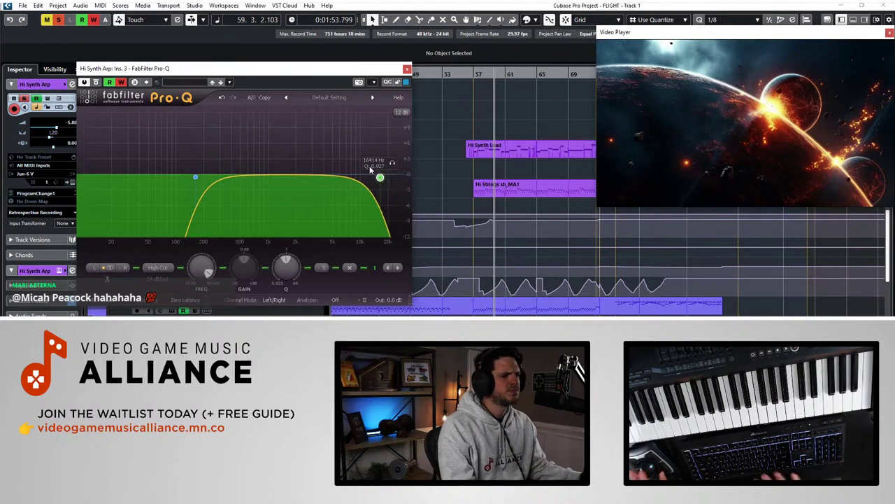
key(space)
click(407, 68)
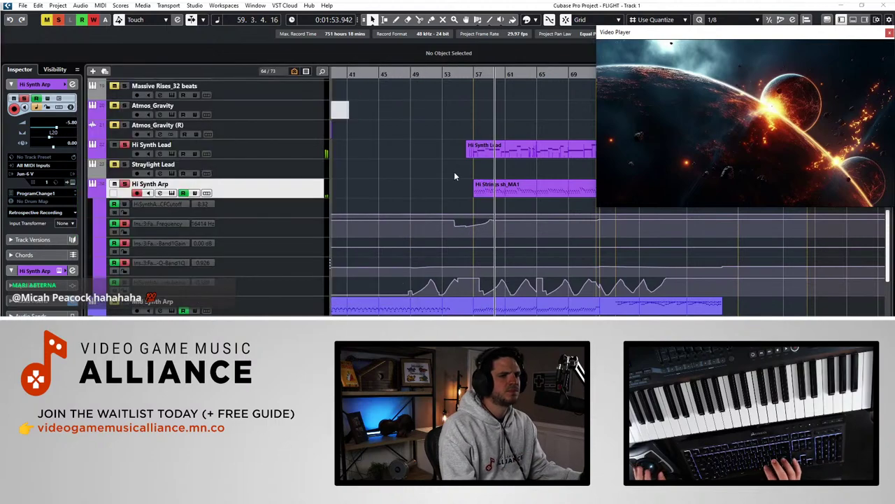
Place a CC 1 (Modulation) value of 127 at 56.3.3 for the Hi Strings part and extend the part's start back to 54.2.1
click(494, 187)
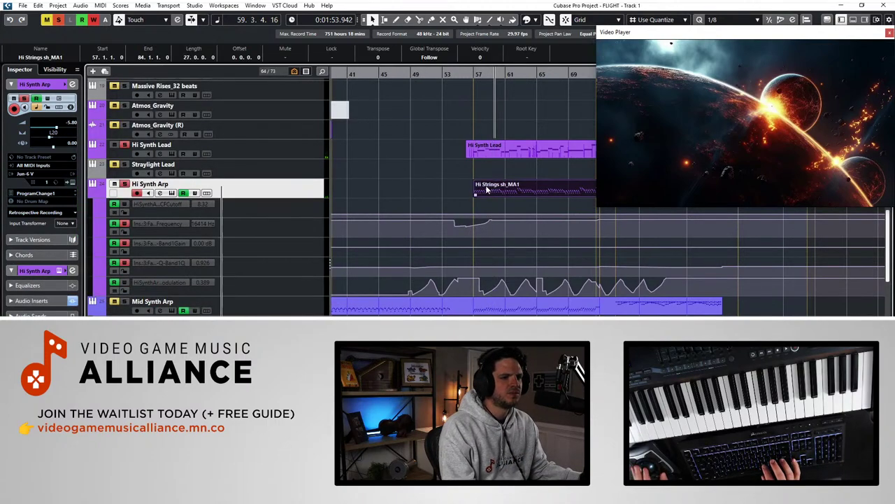
double_click(490, 187)
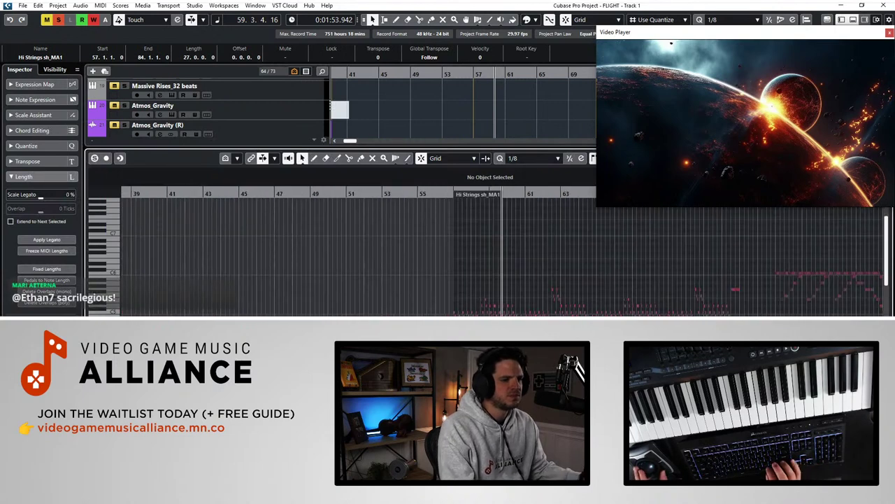
click(105, 315)
click(136, 257)
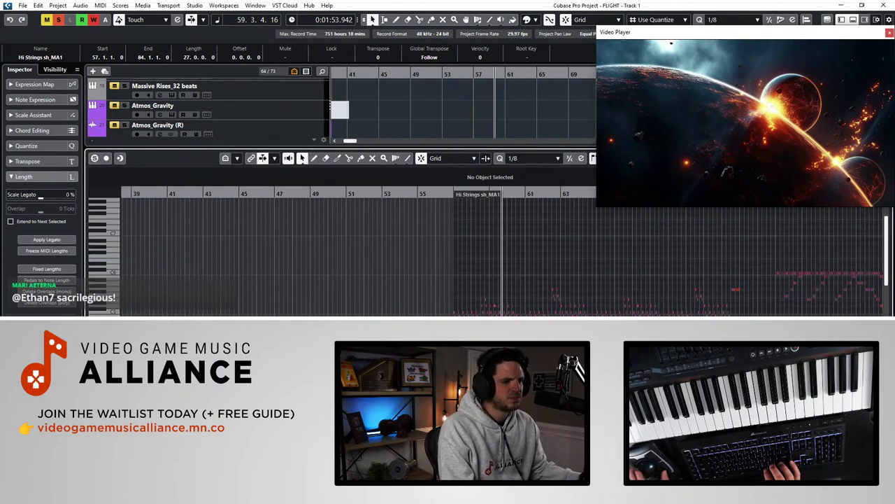
click(449, 315)
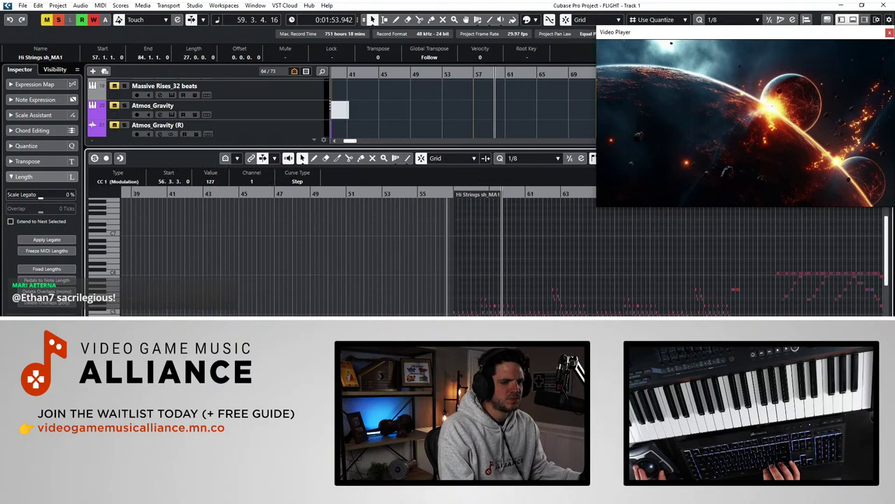
key(Return)
key(l)
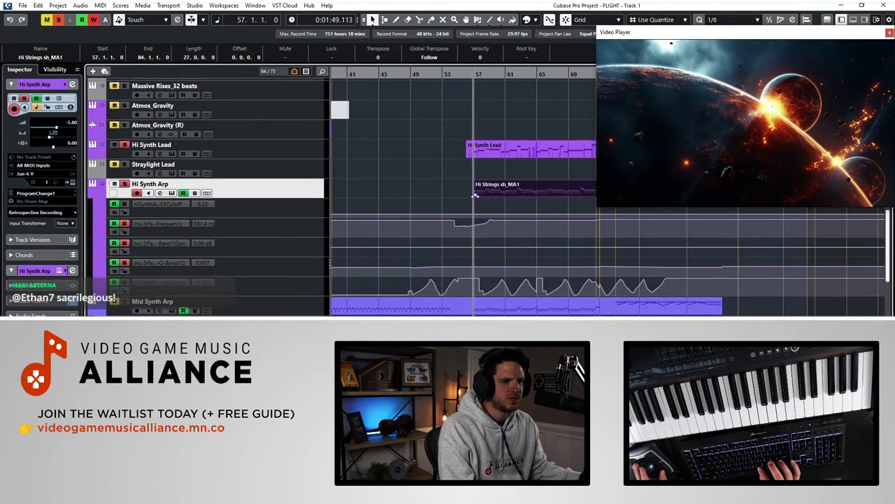
drag(475, 196, 454, 197)
key(space)
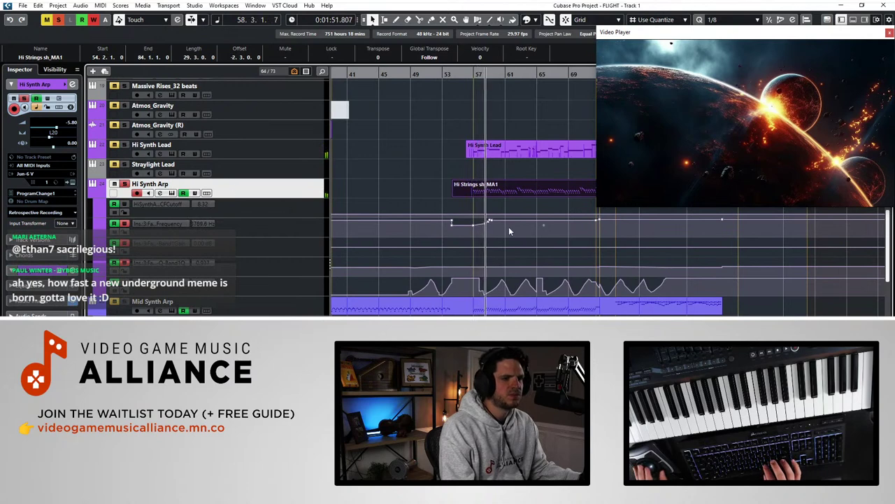
Delete the Hi Synth Arp's recorded Pro-Q frequency automation points between about bars 54 and 59
drag(510, 228, 440, 216)
key(Delete)
key(Delete)
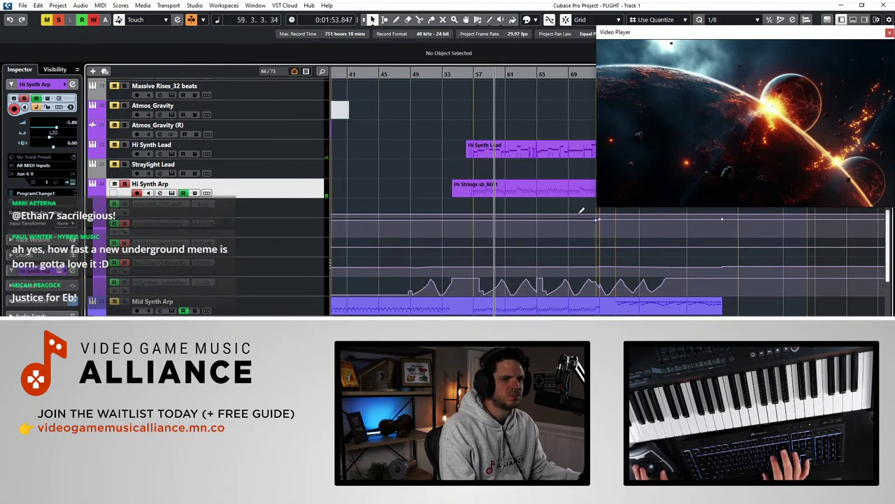
Delete the Hi Synth Arp's wavy VCF Envelope Modulation automation from bar 48 onward
drag(384, 284, 679, 295)
key(Delete)
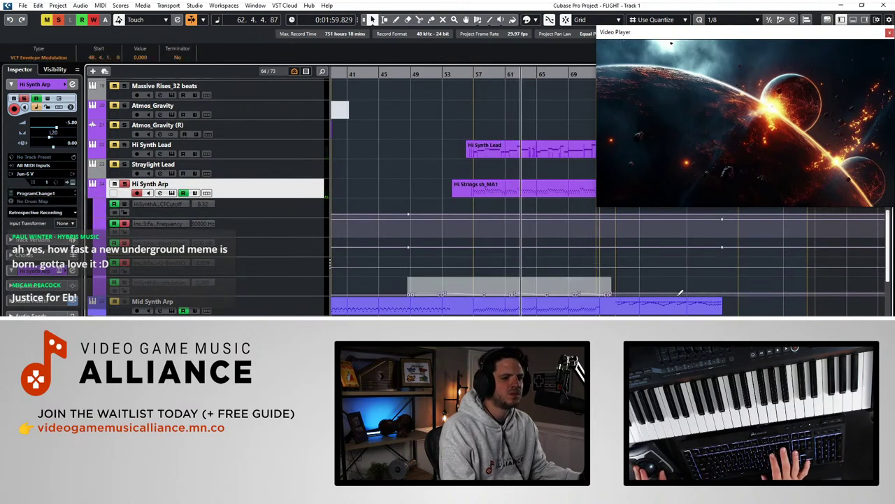
key(Delete)
key(KP_Subtract)
key(KP_Subtract)
key(KP_Subtract)
key(KP_Subtract)
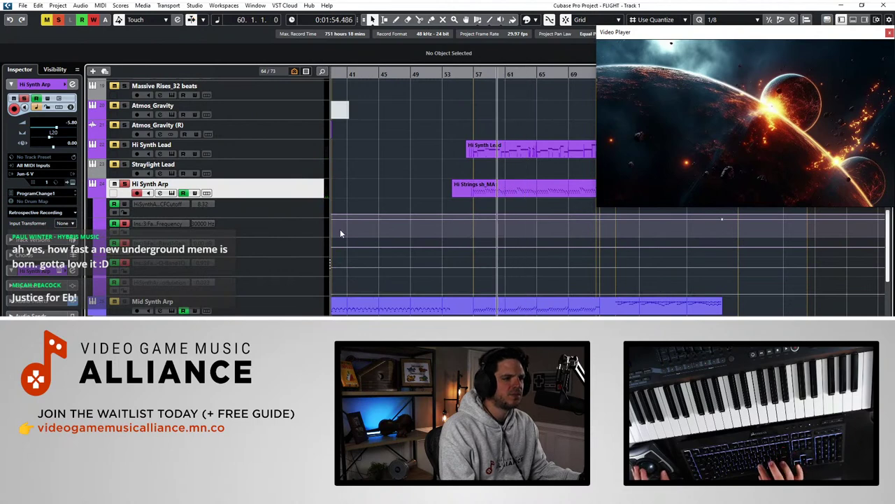
Enable automation writing on the Hi Synth Arp's VCF Cutoff lane and open its Jun-6 V instrument while replaying from about bar 55
click(124, 204)
key(KP_Subtract)
key(KP_Subtract)
key(KP_Subtract)
key(KP_Subtract)
key(KP_Subtract)
key(KP_Subtract)
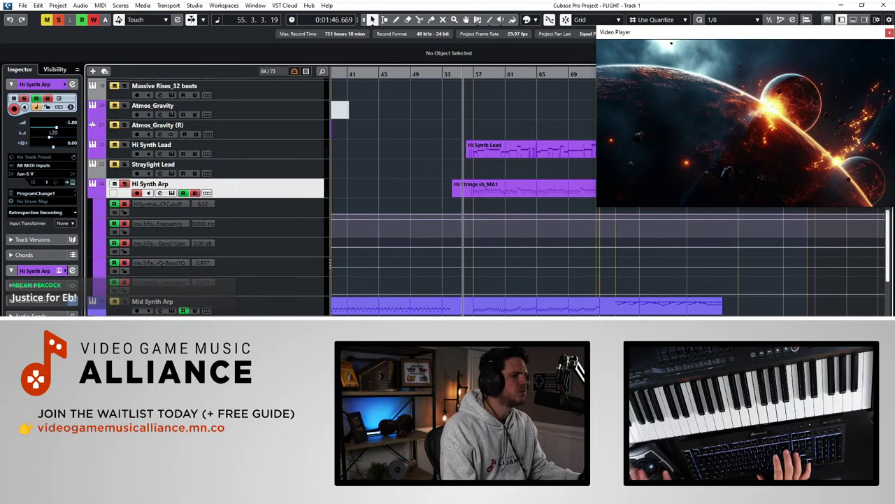
key(e)
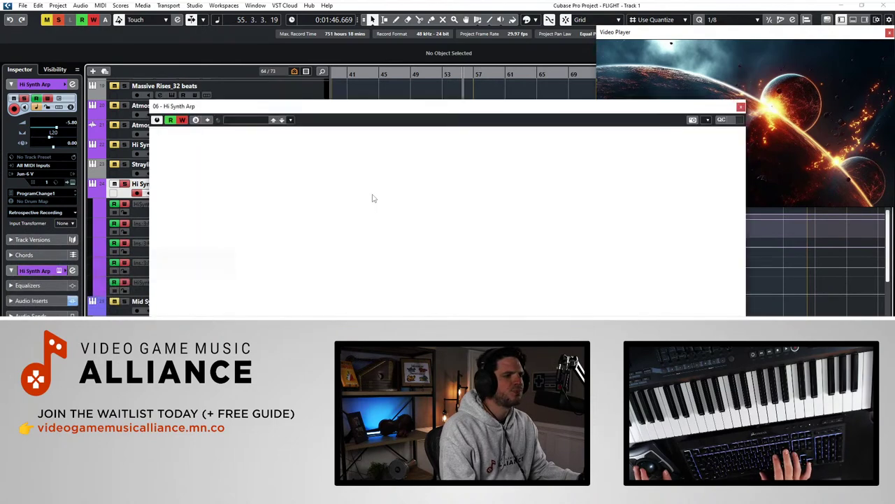
drag(502, 110, 352, 92)
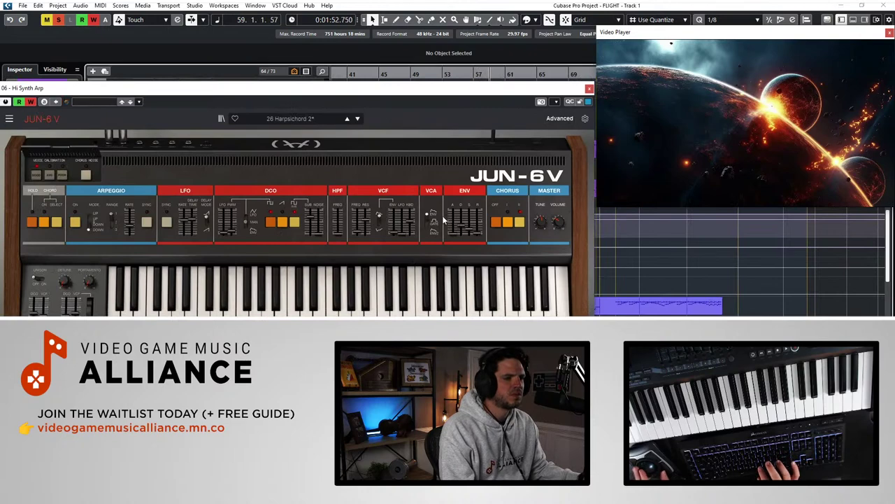
drag(431, 91, 513, 126)
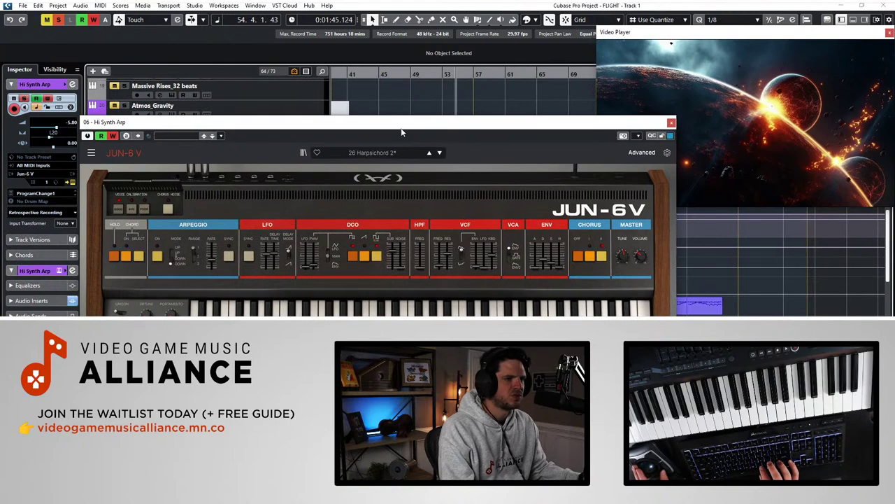
Move the Hi Synth Arp's JUN-6 V window clear of the arrangement past bar 53 and return the playhead to bar 56
drag(403, 132, 576, 134)
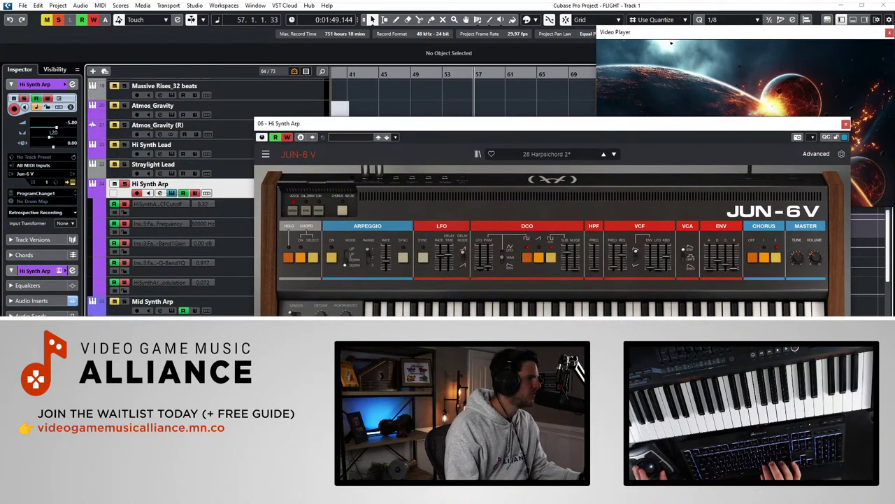
drag(406, 126, 278, 55)
key(KP_Subtract)
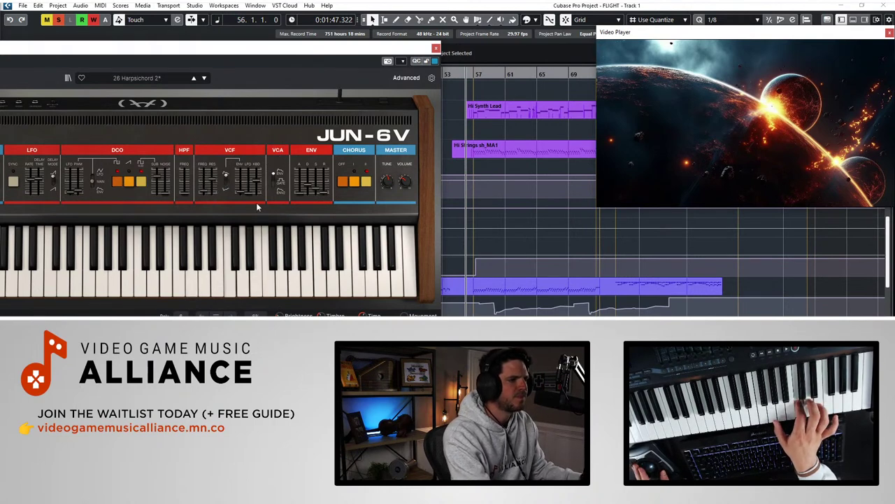
mouse_move(206, 191)
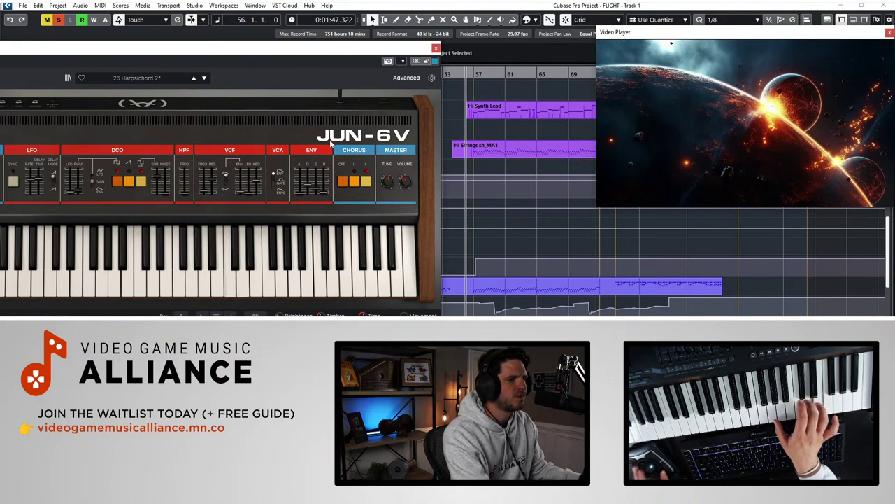
Close the synth window and raise the Hi Synth Arp's VCF Cutoff automation point at bar 51 to 102600
click(435, 48)
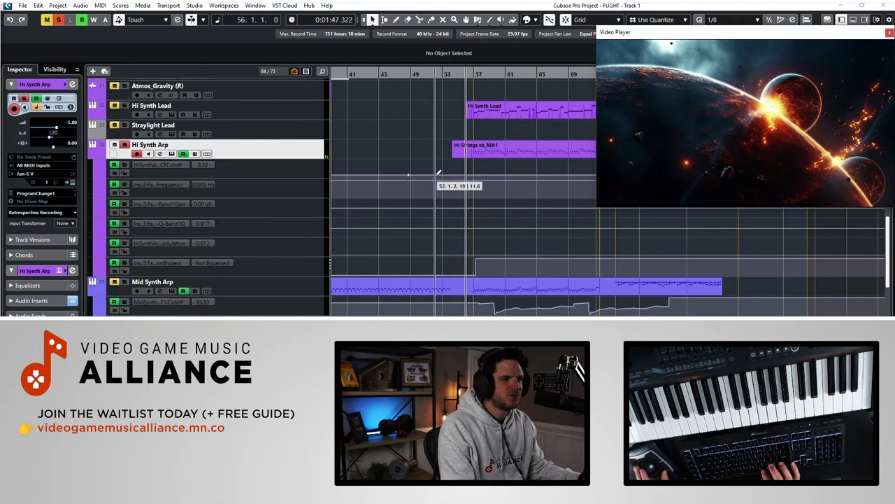
click(409, 175)
drag(411, 181, 427, 154)
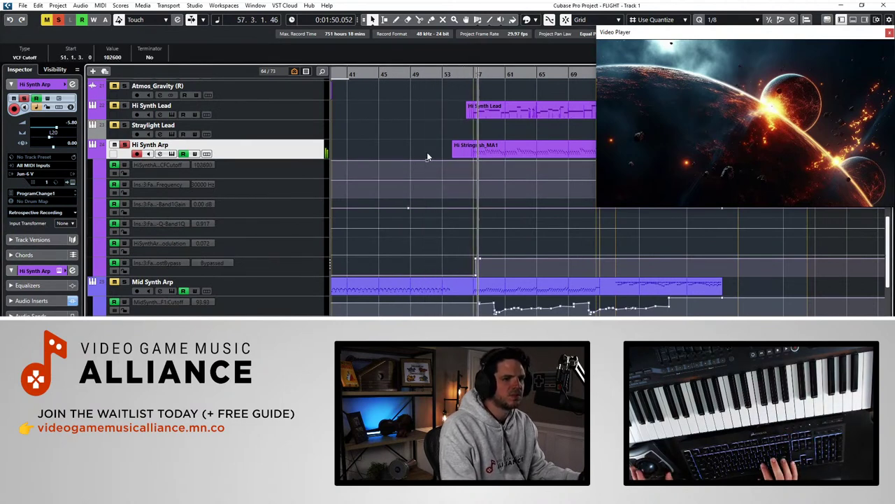
Reopen the Hi Synth Arp's JUN-6 V, reposition its window and start a brief playback from bar 56
click(172, 153)
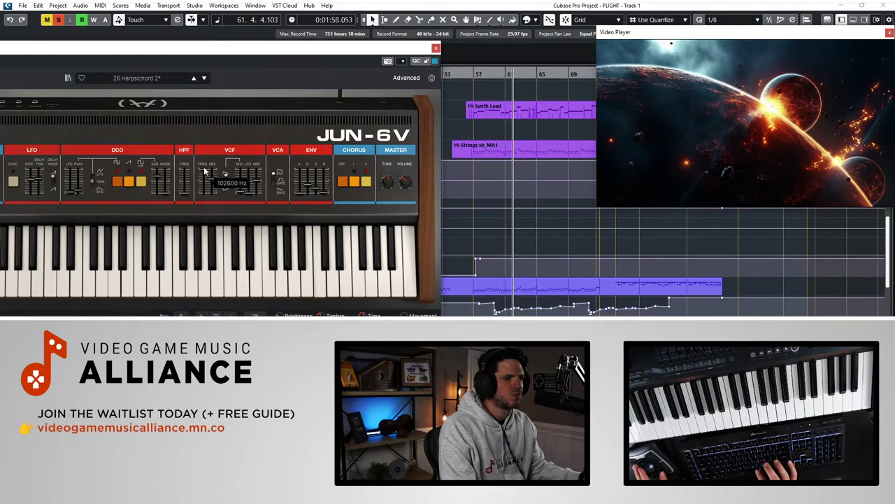
key(KP_Subtract)
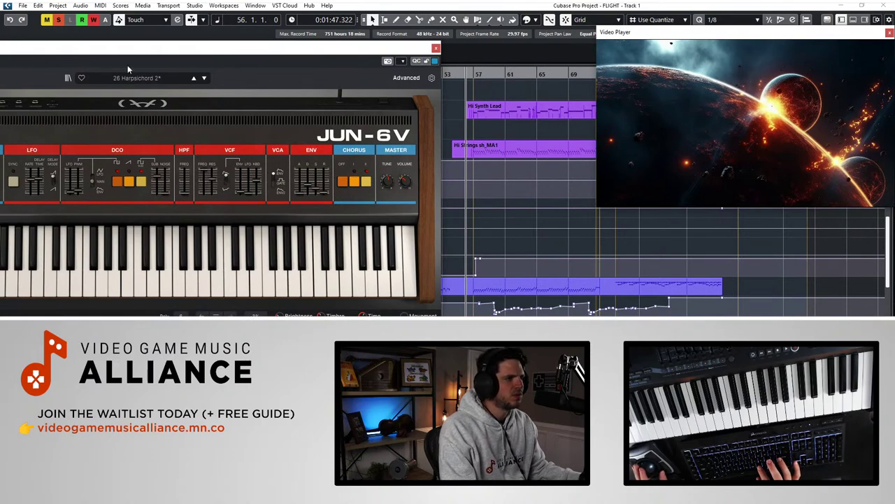
drag(131, 43, 402, 76)
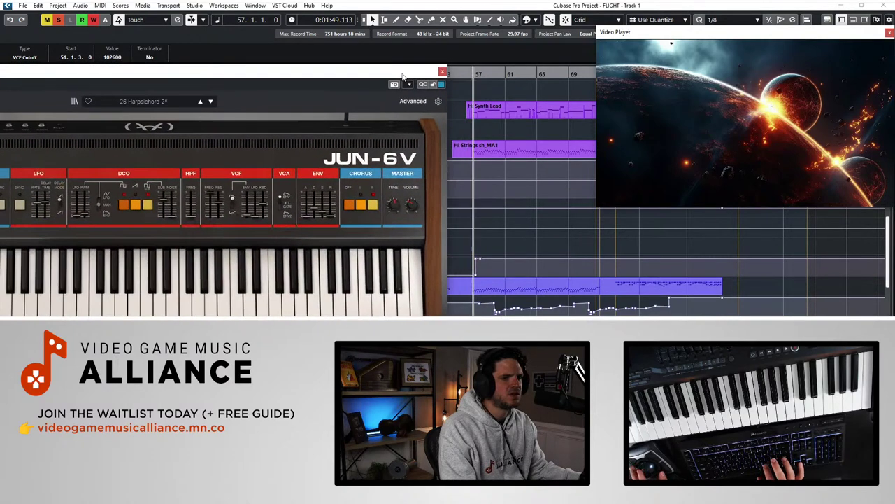
key(space)
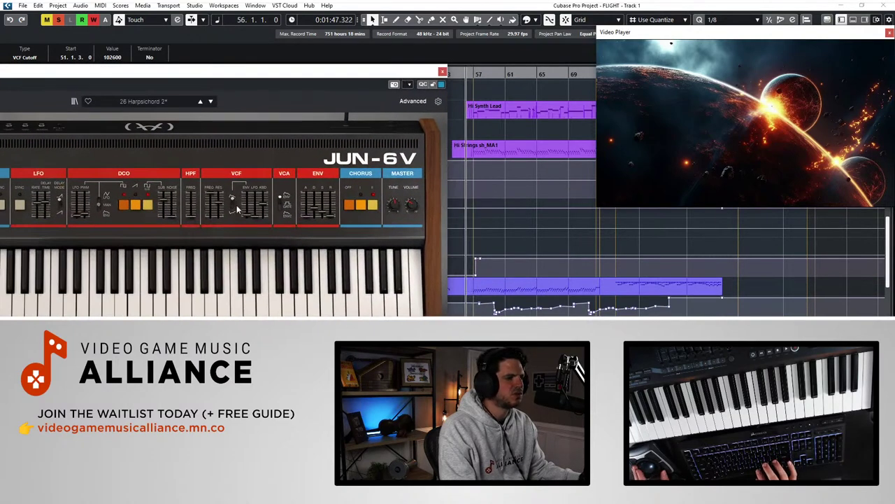
key(space)
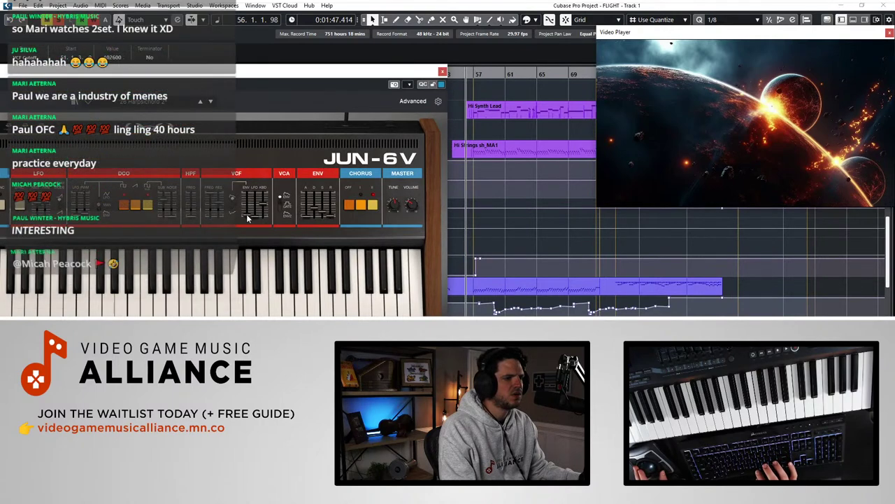
Record VCF cutoff automation sweeps on Hi Synth Arp from about bar 55 to bar 84, stopping playback and closing the synth at the end
drag(247, 215, 211, 213)
key(space)
key(KP_Subtract)
key(KP_Subtract)
key(KP_Subtract)
key(space)
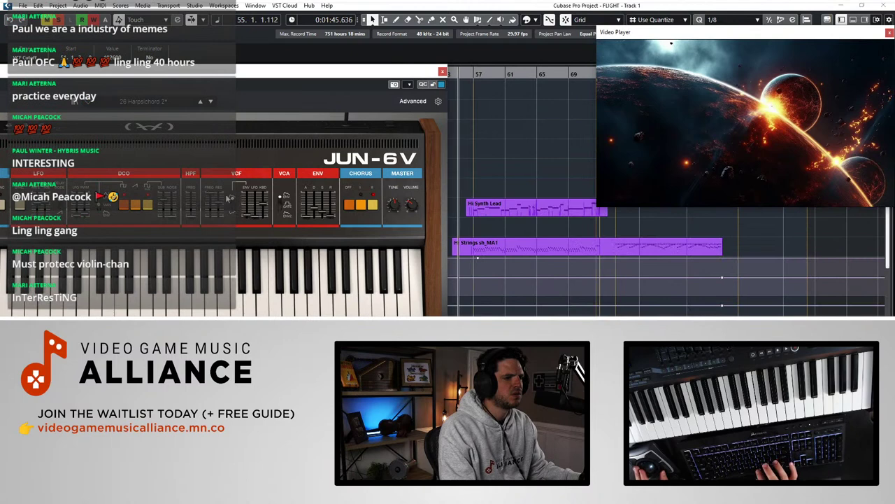
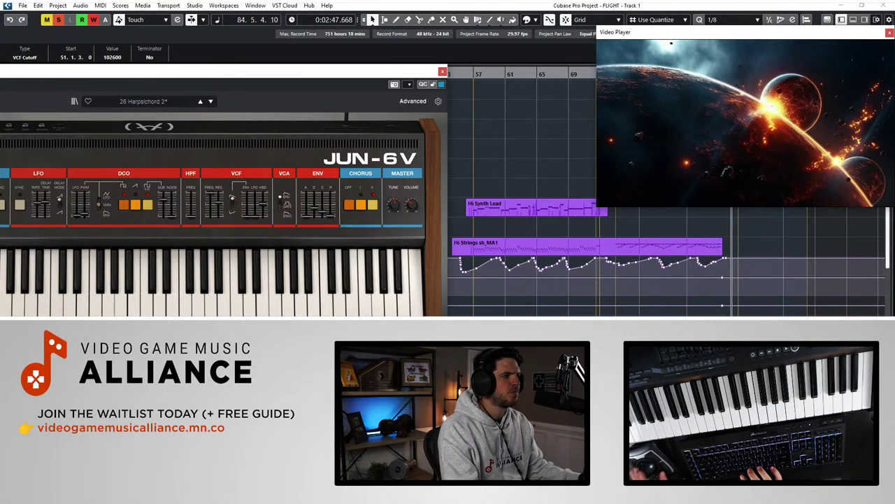
click(442, 71)
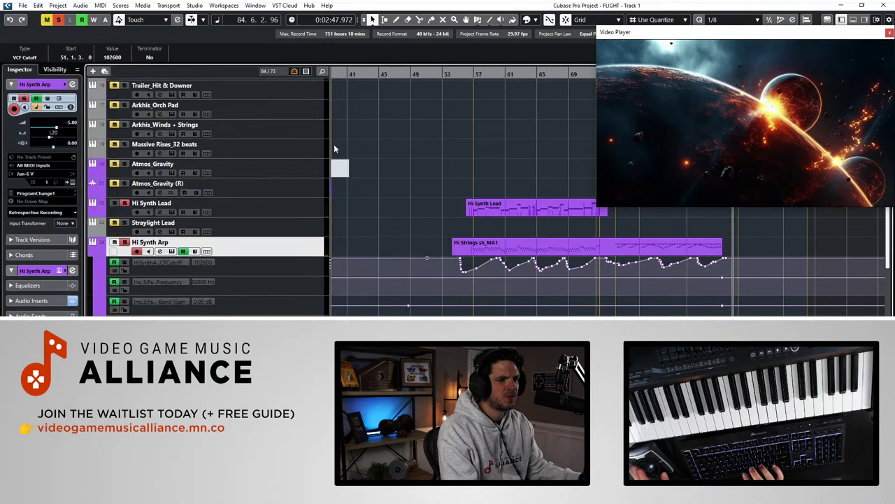
key(space)
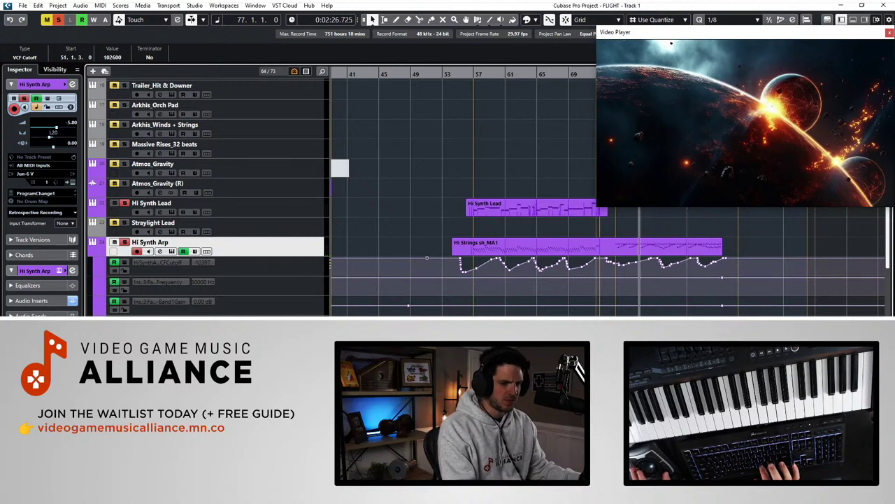
Solo the Mid Synth Arp track and delete its cutoff and EQ frequency automation points from about bar 55 onward
scroll(489, 196, down, 4)
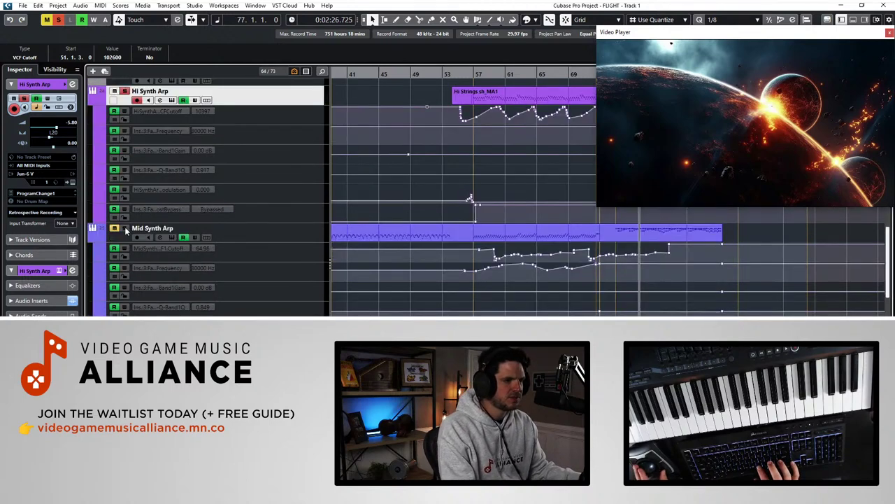
click(234, 228)
drag(462, 246, 743, 310)
key(Delete)
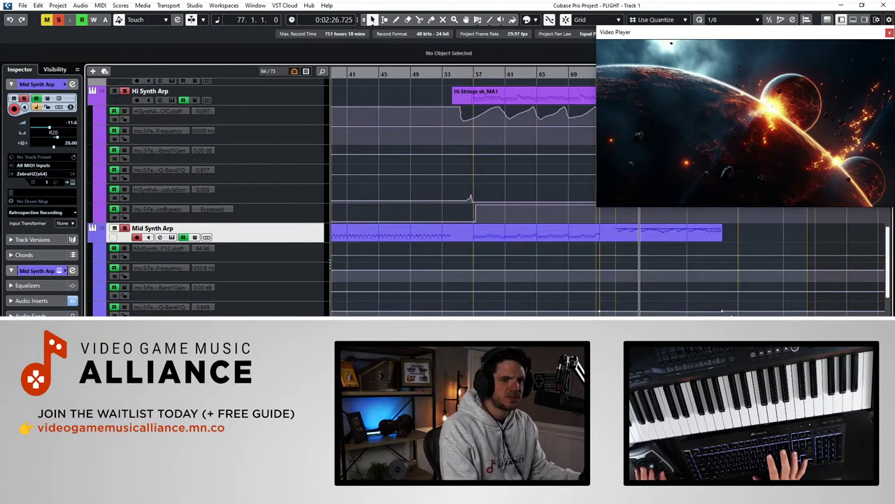
key(Delete)
Set the Mid Synth Arp's XMF1 Cutoff automation to 100.00 at 54.4.1.0
click(460, 255)
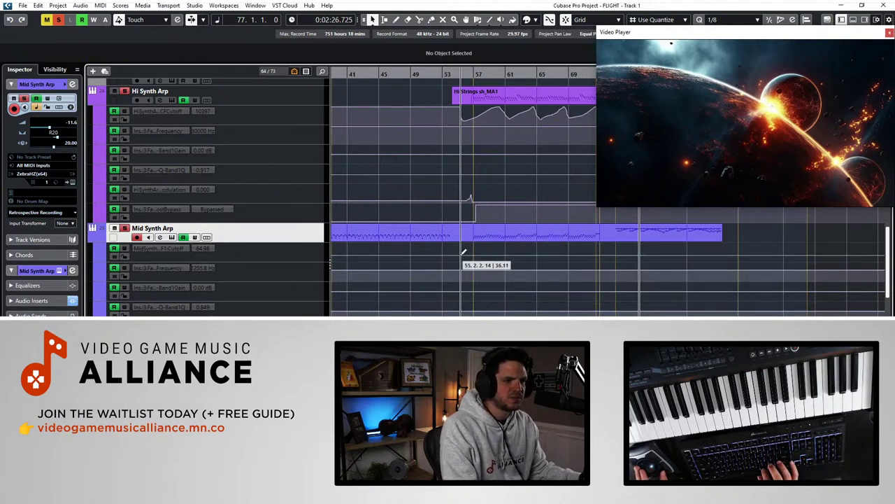
drag(460, 261, 458, 244)
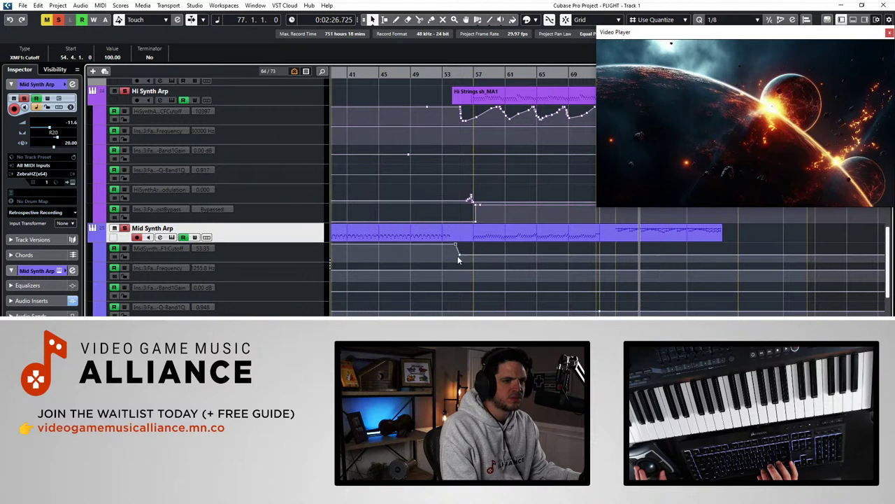
click(471, 257)
Rewind to bar 57 and inspect the Mid Synth Arp's Zebra instrument, closing it again
key(KP_Subtract)
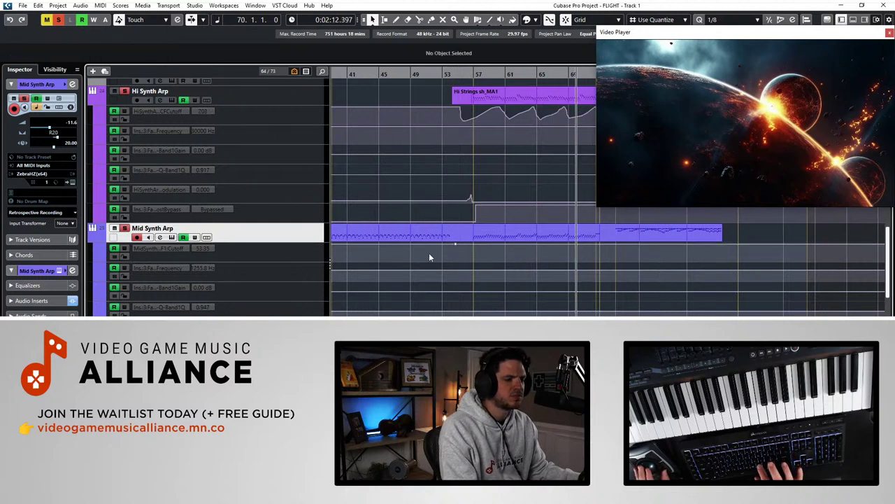
click(266, 103)
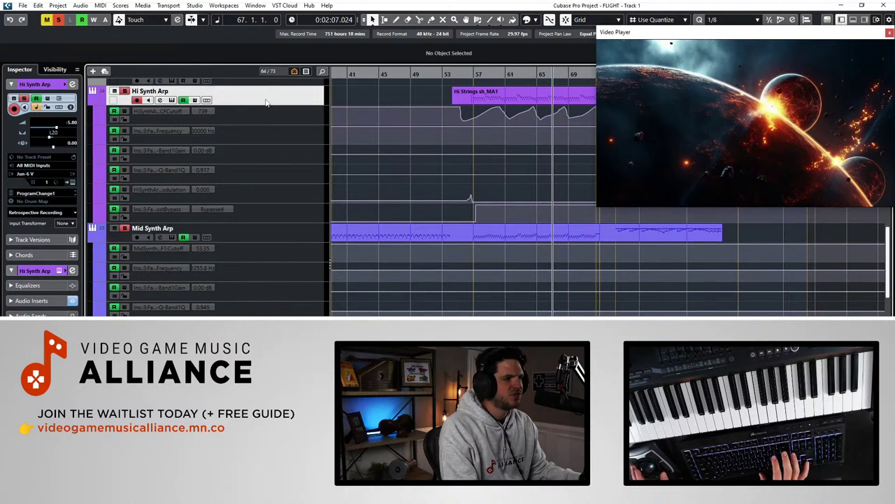
click(285, 237)
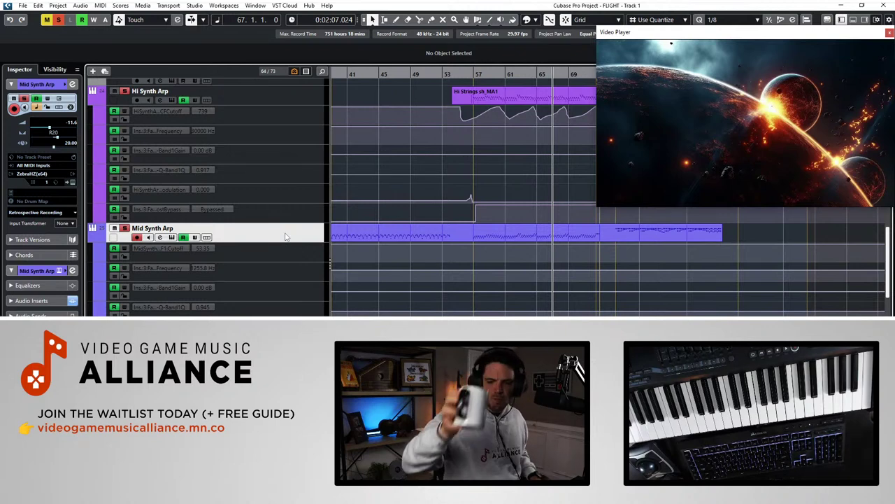
key(KP_Subtract)
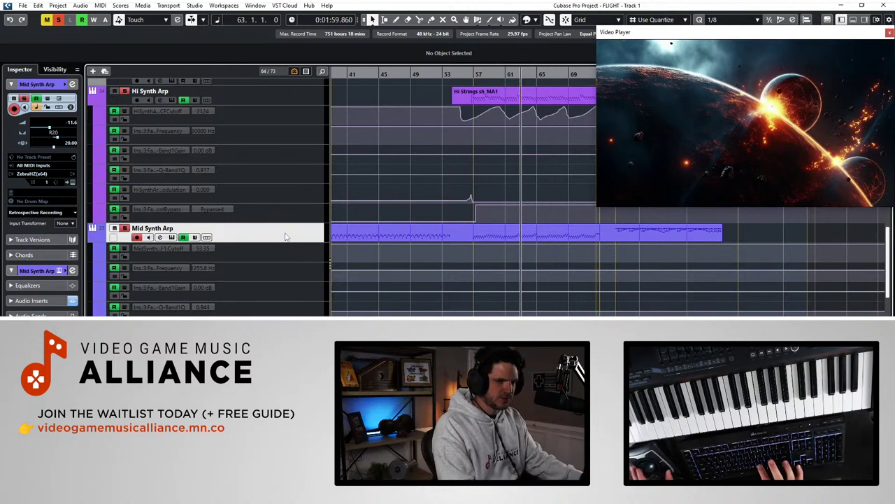
key(e)
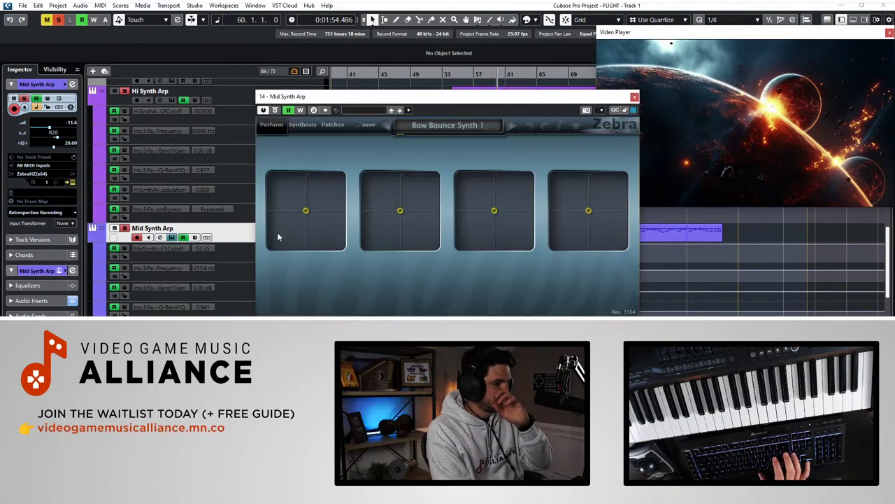
key(e)
key(KP_Subtract)
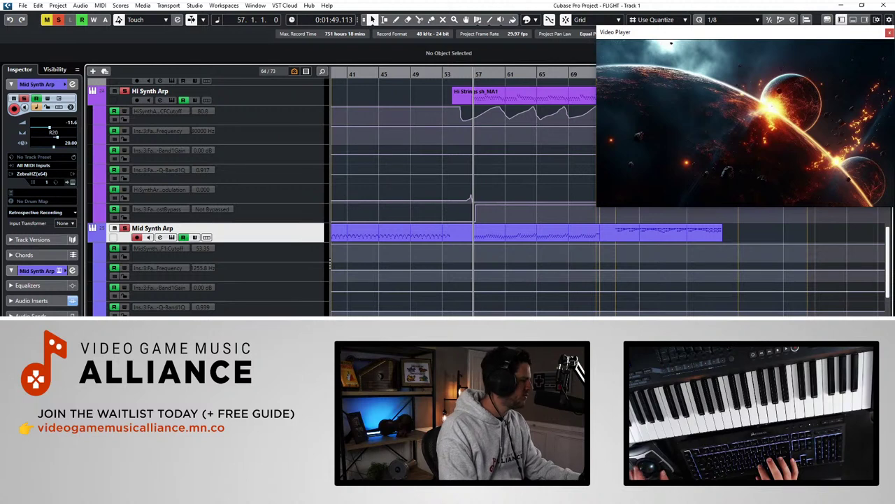
Open the Mid Synth Arp's insert 3 Pro-Q, test its high-cut band during playback, and enable automation writing from bar 56
key(e)
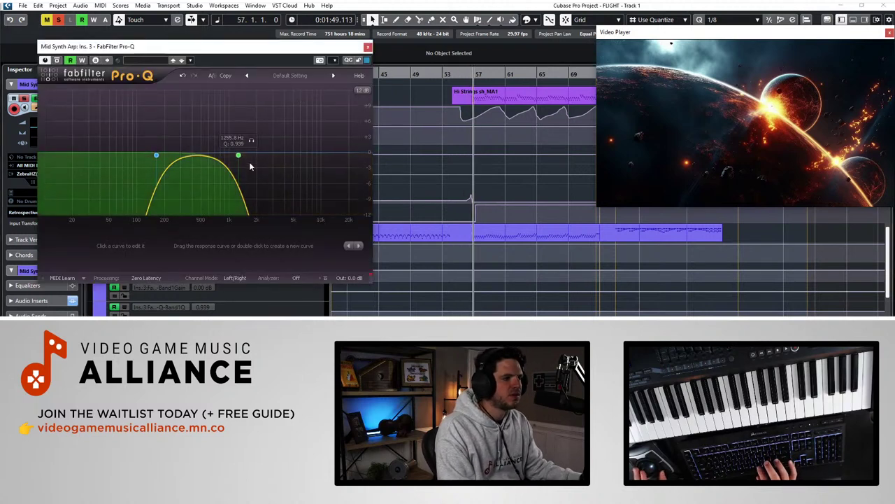
key(space)
drag(238, 154, 213, 163)
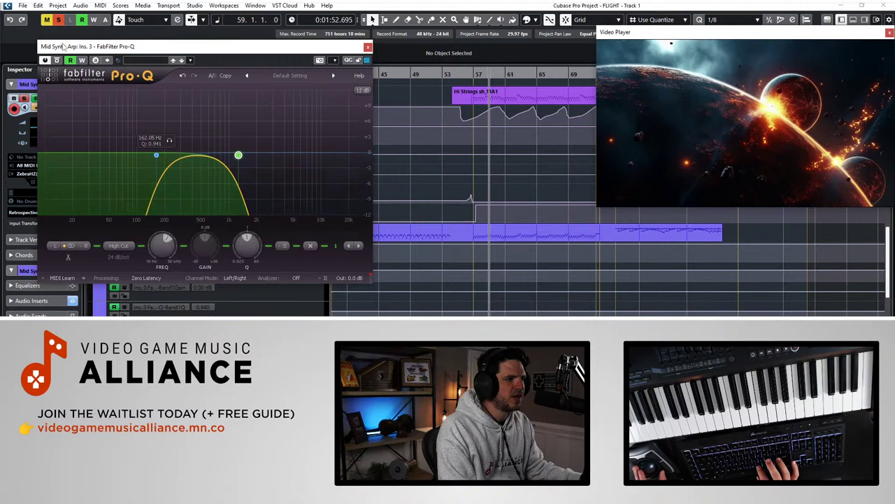
key(KP_Subtract)
key(KP_Subtract)
key(KP_Subtract)
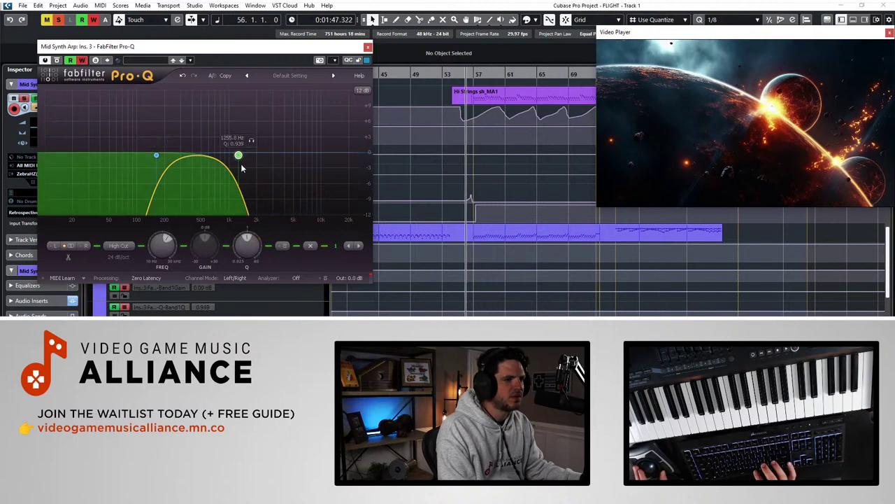
Record Pro-Q high-cut frequency sweeps up to 30000 Hz on Mid Synth Arp through about bar 84, closing the EQ and stopping playback
key(space)
drag(238, 157, 372, 168)
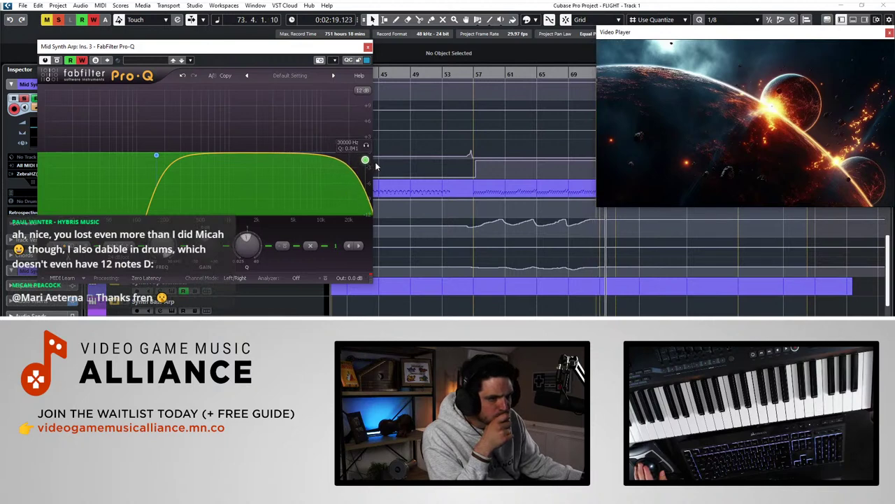
drag(376, 166, 403, 168)
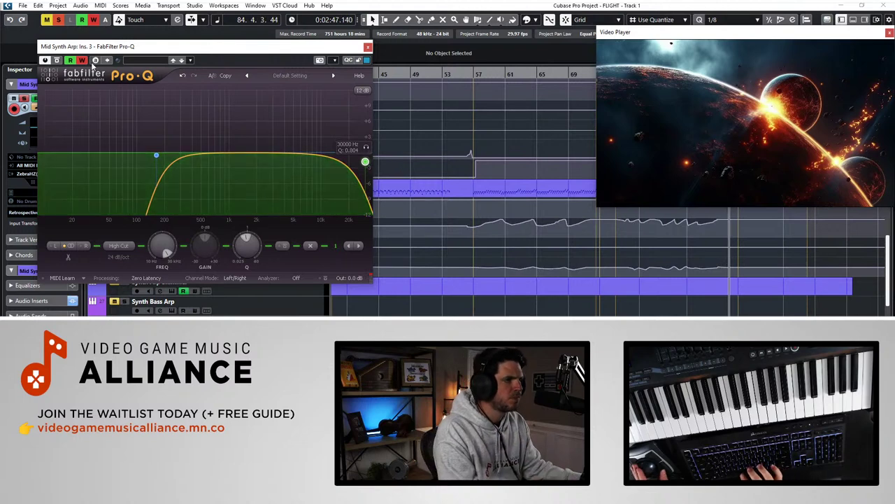
click(367, 47)
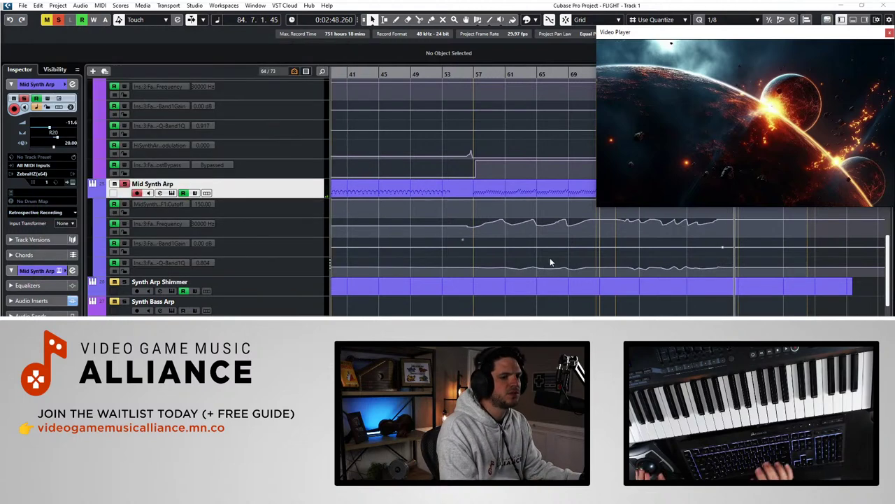
key(space)
Return the playhead to bar 55 and play back the recorded Mid Synth Arp filter automation
key(KP_Subtract)
key(KP_Subtract)
key(KP_Subtract)
key(KP_Subtract)
key(KP_Subtract)
key(KP_Subtract)
key(KP_Subtract)
key(KP_Subtract)
key(KP_Subtract)
key(KP_Subtract)
key(KP_Subtract)
key(KP_Subtract)
key(KP_Subtract)
key(KP_Subtract)
key(KP_Subtract)
key(KP_Subtract)
key(KP_Subtract)
key(KP_Subtract)
key(KP_Subtract)
key(KP_Subtract)
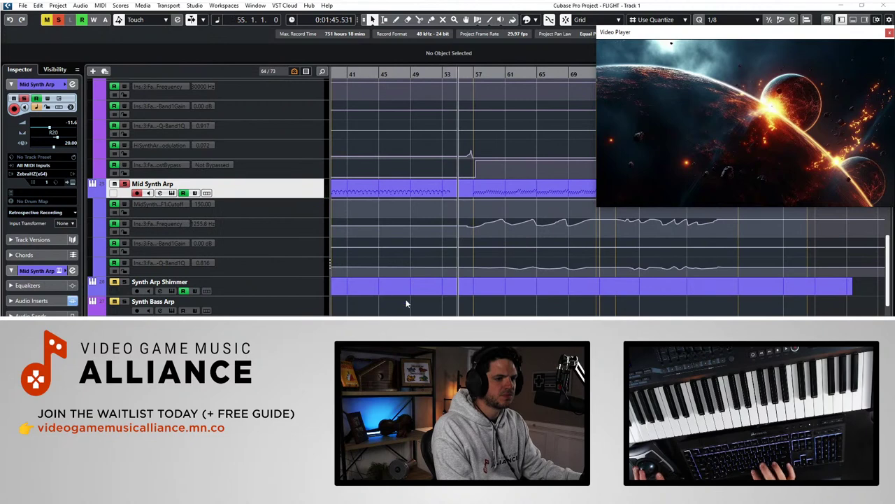
key(space)
Solo the Synth Bass and Sub Bass tracks alongside the arps during playback
key(Down)
key(Down)
key(Down)
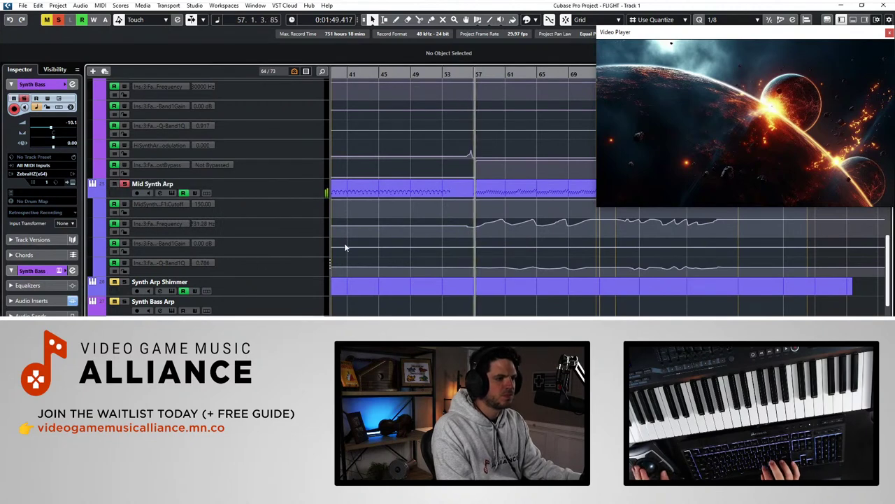
scroll(430, 242, down, 3)
scroll(427, 215, right, 3)
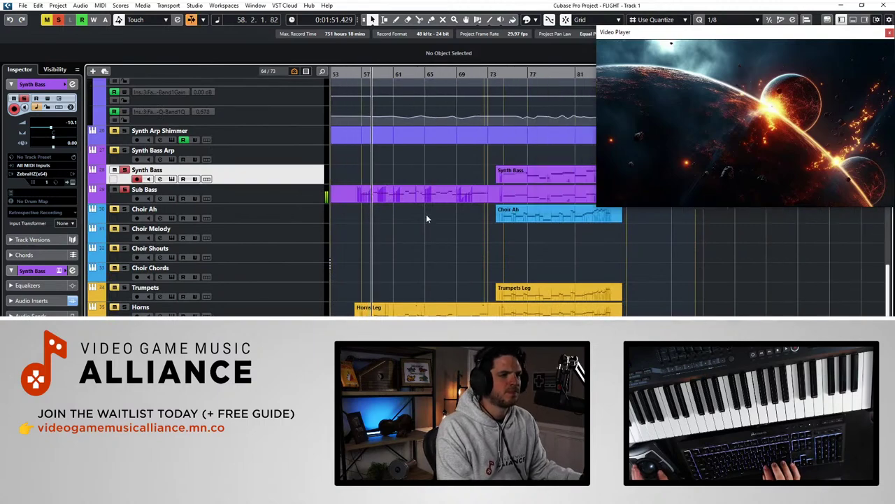
Open the Sub Bass's insert 2 Pro-Q and raise its high-cut frequency to about 6216 Hz
scroll(426, 214, up, 3)
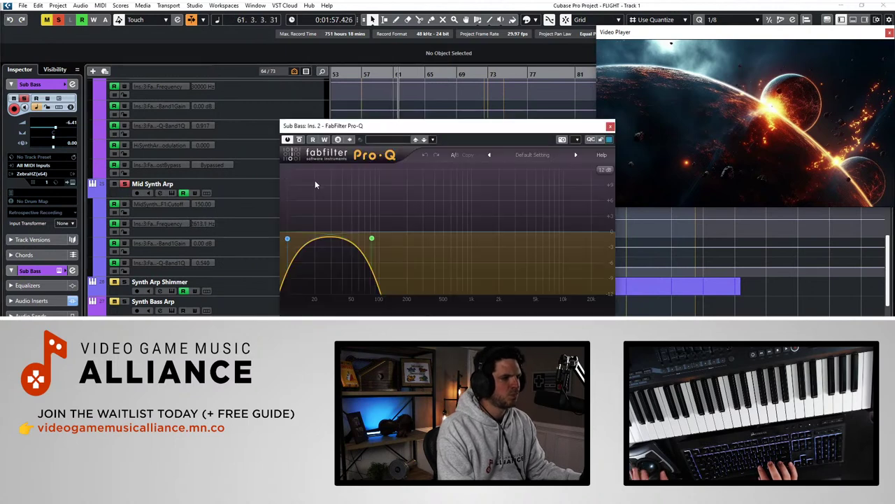
drag(372, 238, 545, 236)
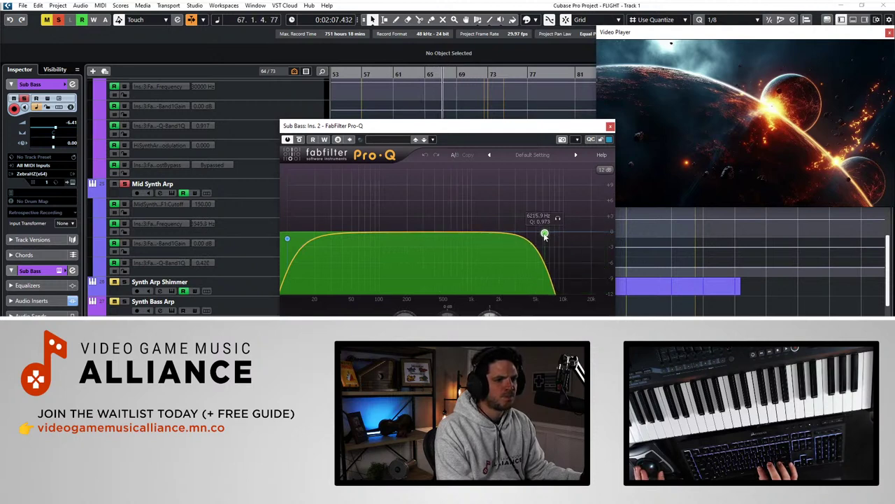
Set the Sub Bass Pro-Q starting sound with the high cut at about 217 Hz and the low cut at about 14.5 Hz
drag(499, 131, 430, 89)
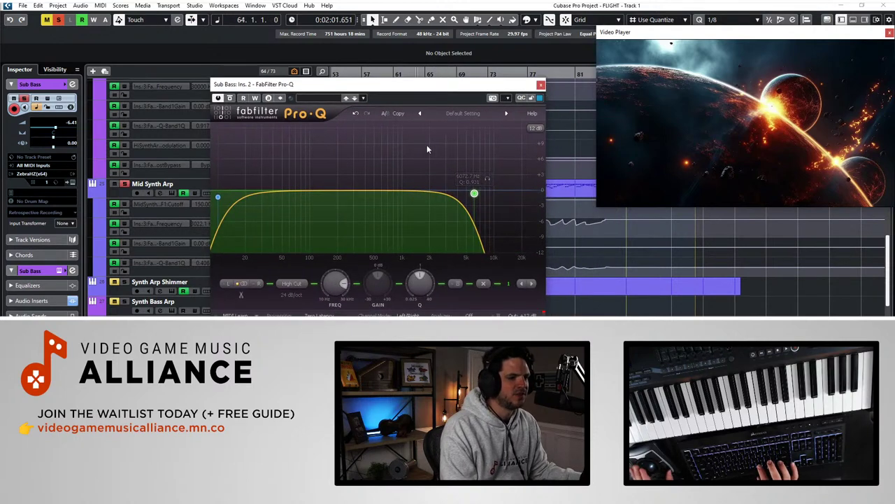
drag(475, 194, 343, 203)
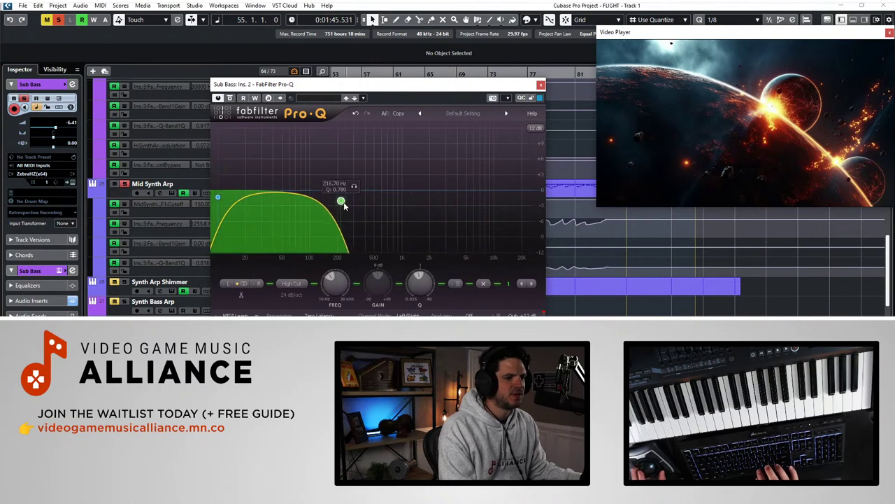
click(223, 201)
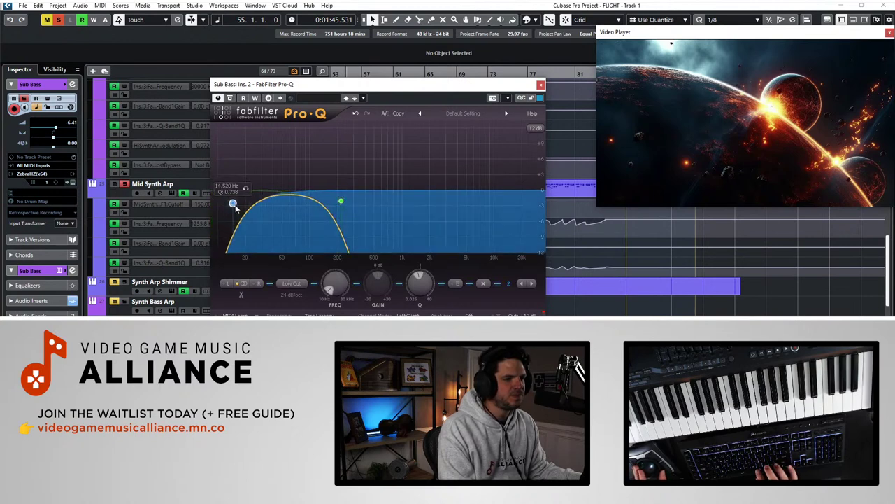
Record Pro-Q high-cut frequency sweeps on Sub Bass from bar 55 to about bar 84, ending fully open, and close the EQ
drag(340, 201, 299, 199)
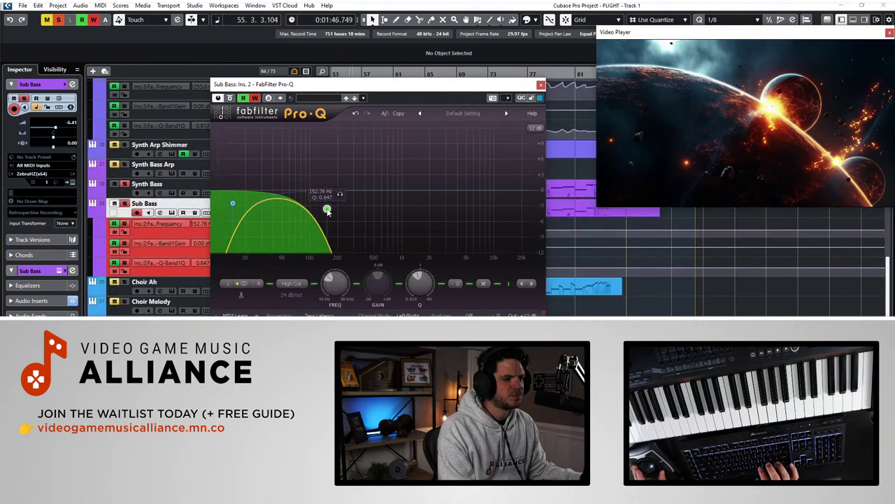
drag(299, 201, 591, 225)
drag(537, 225, 543, 204)
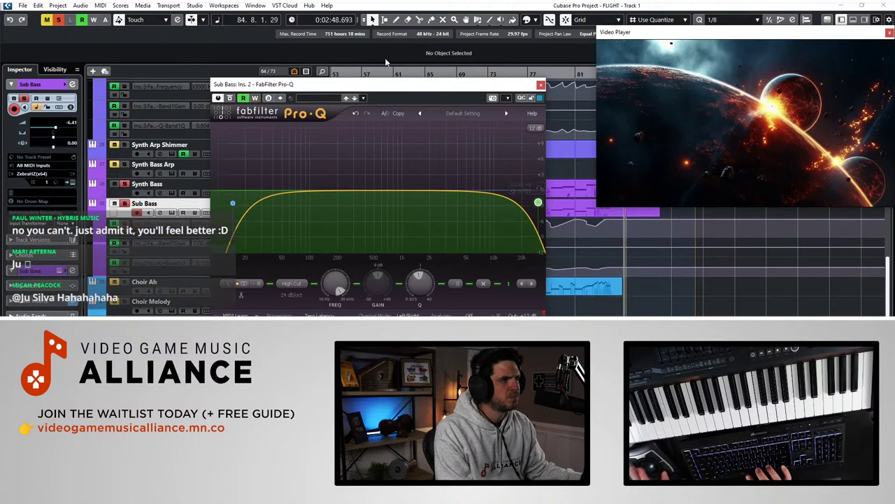
click(540, 84)
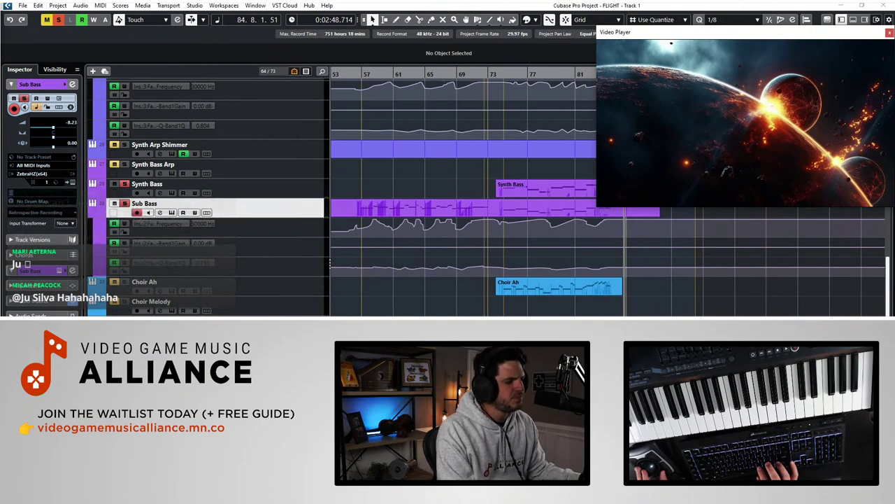
Record Pro-Q high-cut frequency sweeps on Synth Bass from bar 73 to about bar 84, starting near 653 Hz, and close the EQ
click(229, 191)
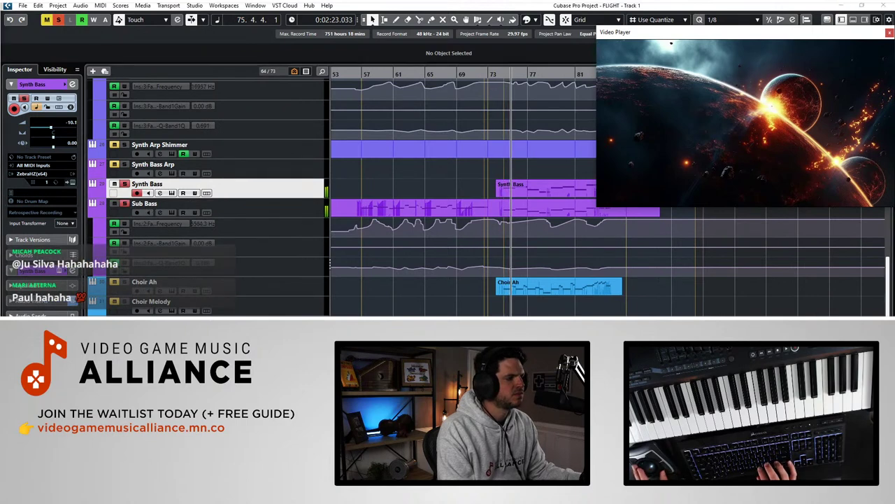
key(KP_Subtract)
key(KP_Subtract)
key(KP_Subtract)
key(KP_Subtract)
mouse_move(413, 123)
mouse_down()
mouse_move(280, 122)
mouse_move(310, 246)
mouse_move(235, 149)
mouse_up()
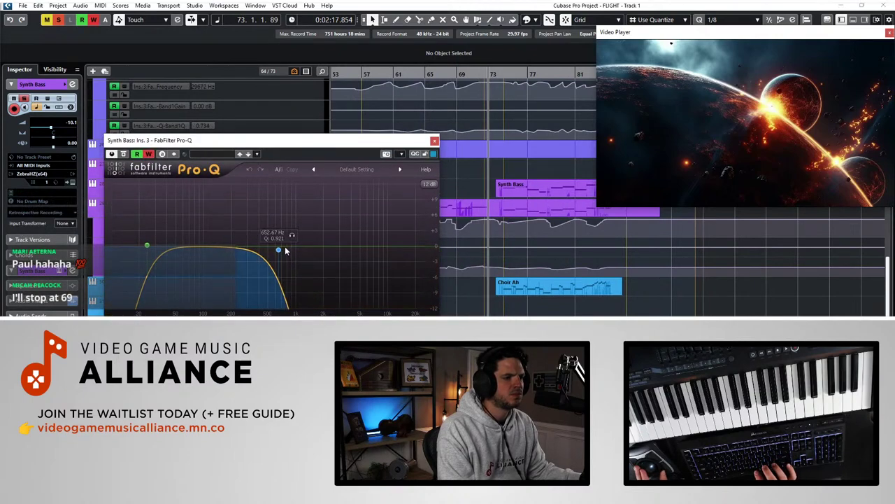
drag(282, 254, 451, 259)
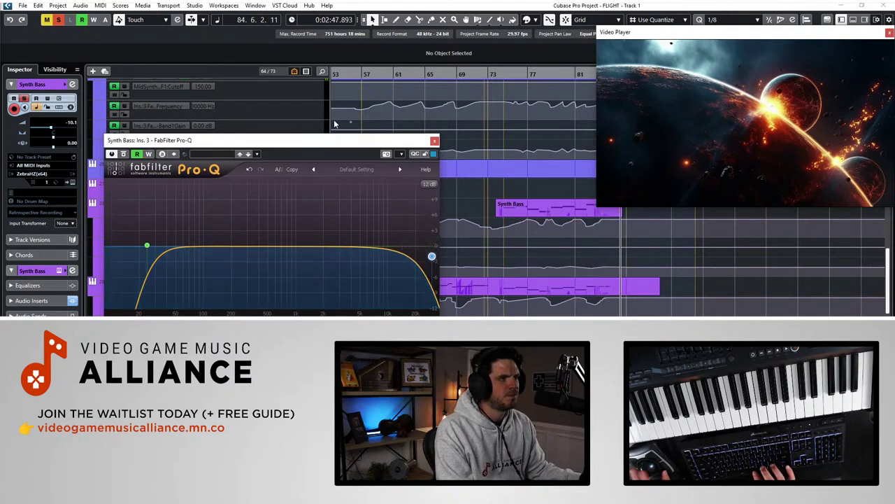
click(434, 141)
Rewind the playhead and audition the Synth Bass filter automation without the Sub Bass
key(KP_Subtract)
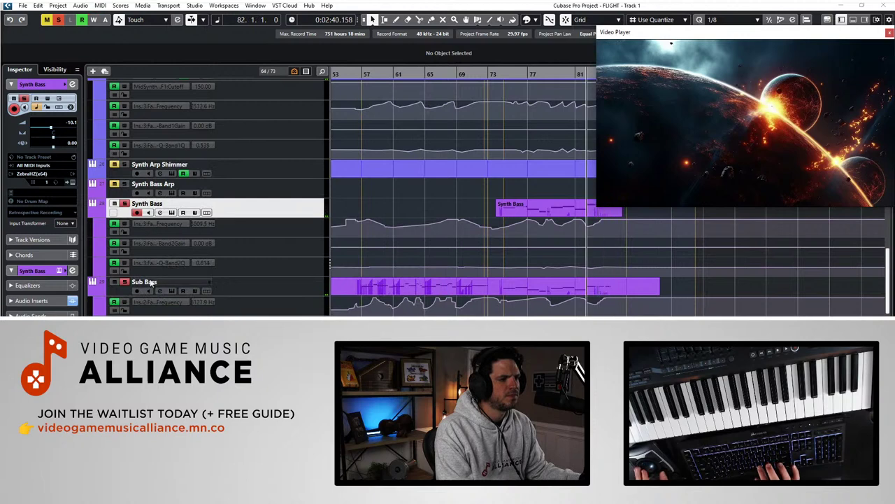
key(KP_Subtract)
key(KP_Subtract)
key(KP_Subtract)
key(KP_Subtract)
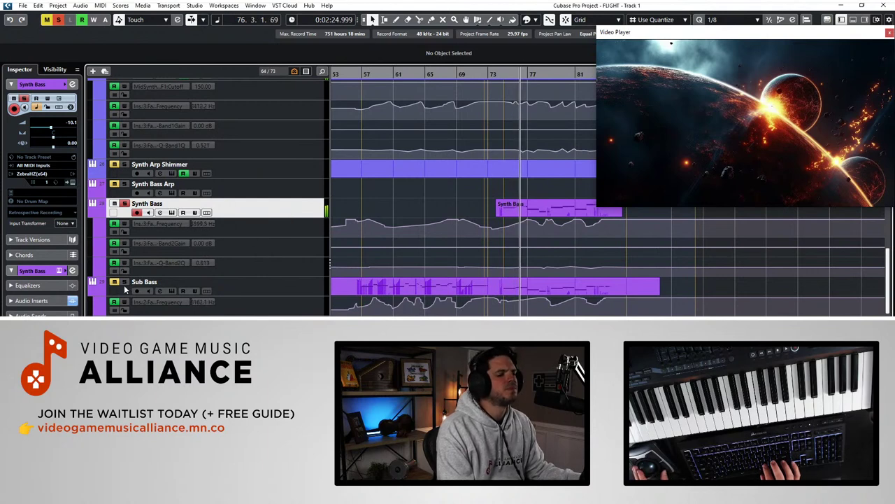
Rename the Sub Bass track as "Synth Bass Dist."
click(168, 280)
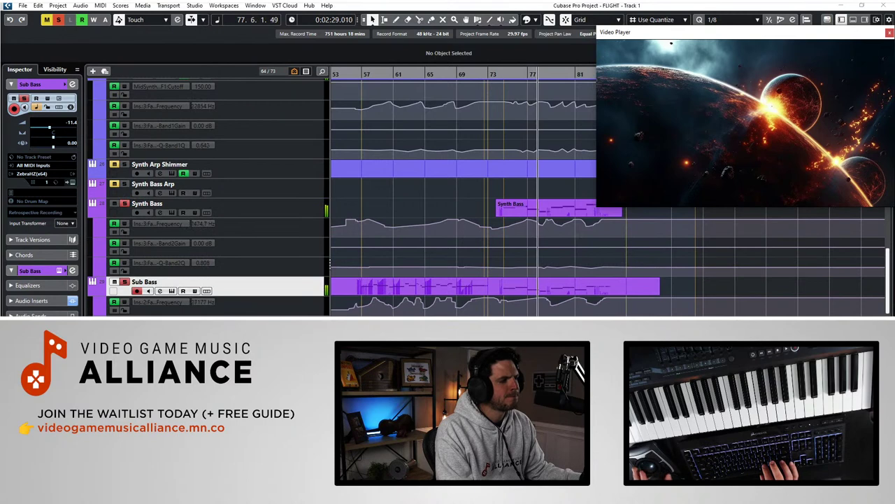
double_click(143, 282)
text(Sy)
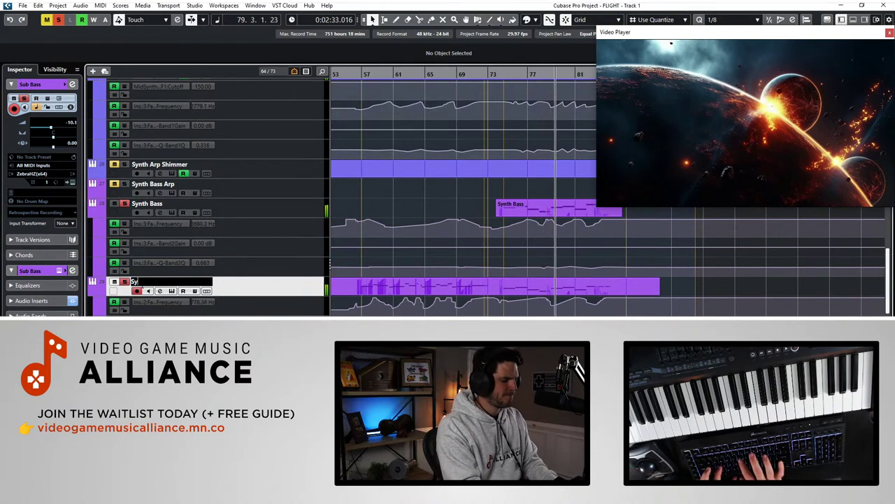
text(nth Bass Di)
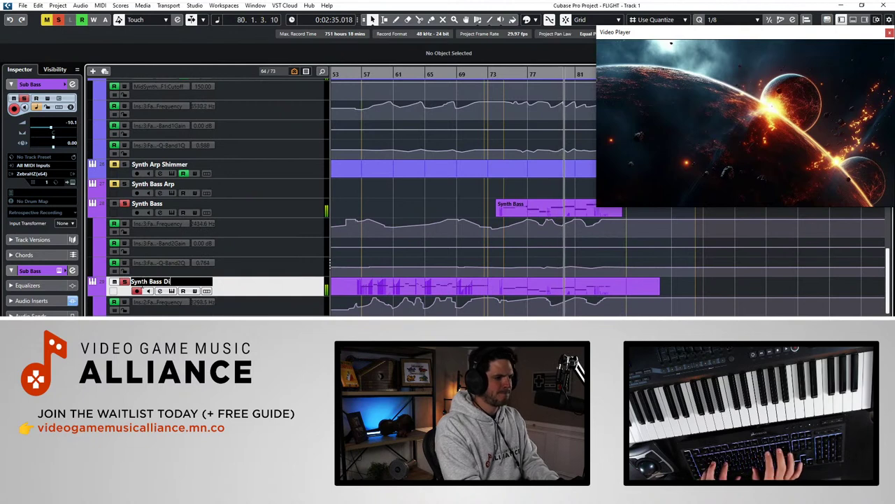
text(stD)
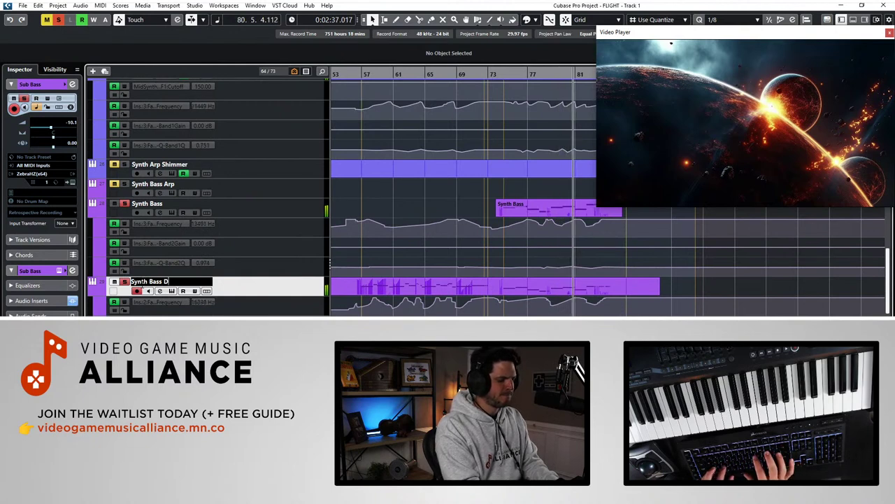
text(Dist.)
key(Return)
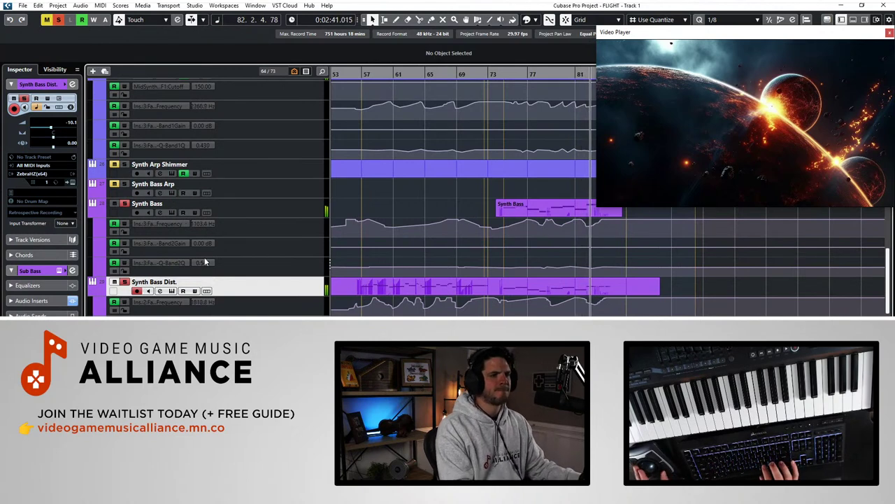
Insert "8vb" into the distorted synth bass track's name so it reads "Synth Bass 8vb Dist."
double_click(181, 282)
click(134, 281)
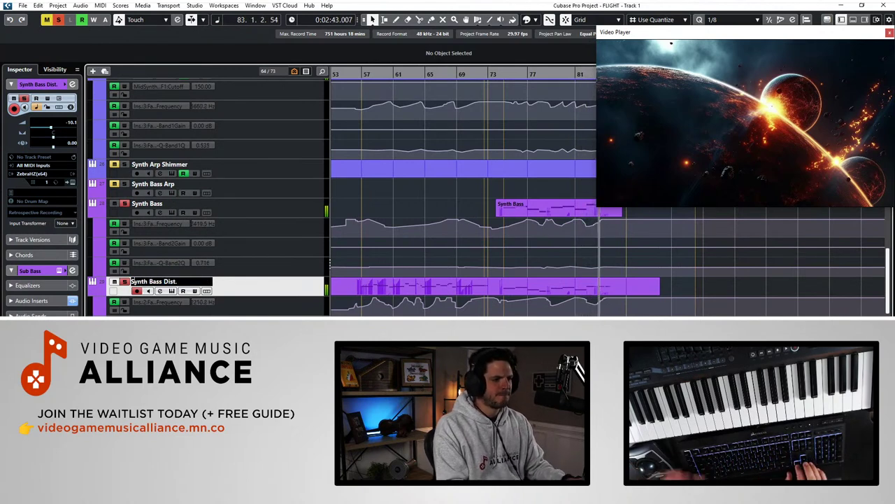
text(8vb)
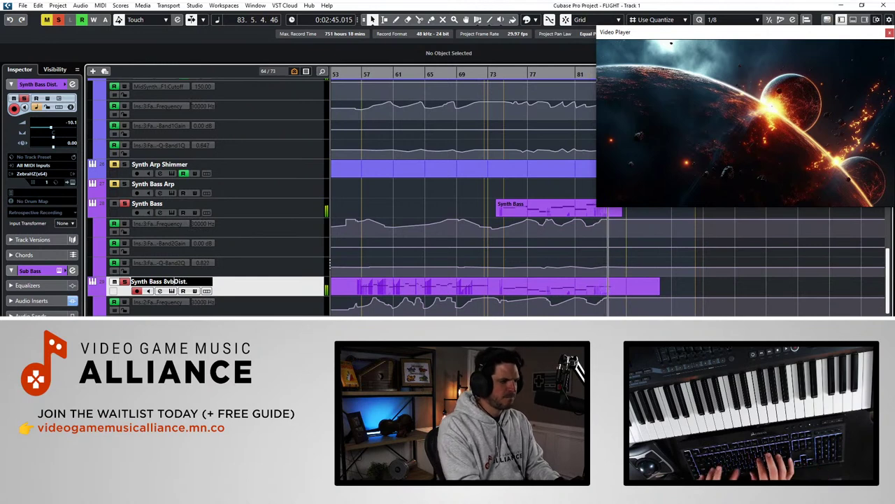
key(Return)
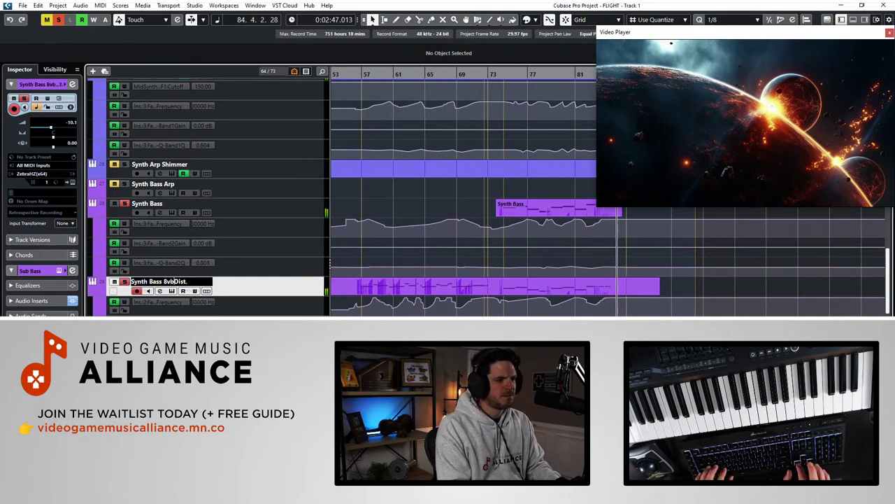
key(Return)
Clear all solos and play the full arrangement from about bar 72
click(60, 21)
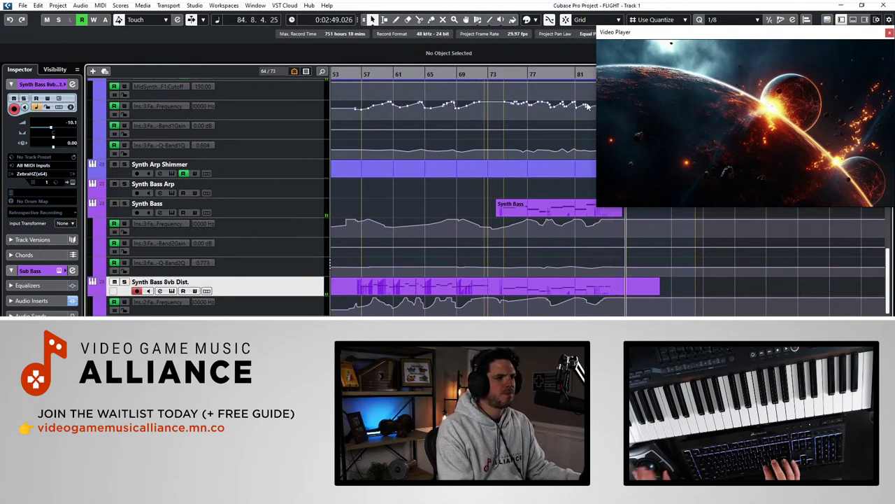
scroll(450, 257, down, 10)
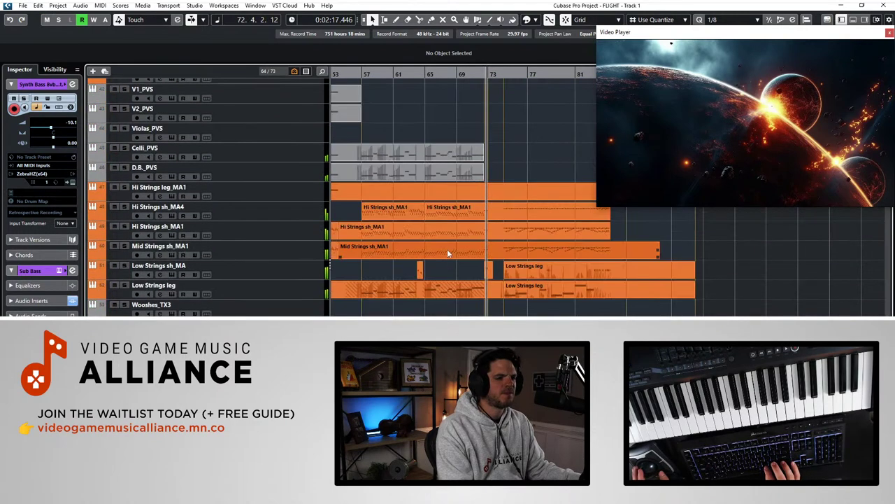
key(space)
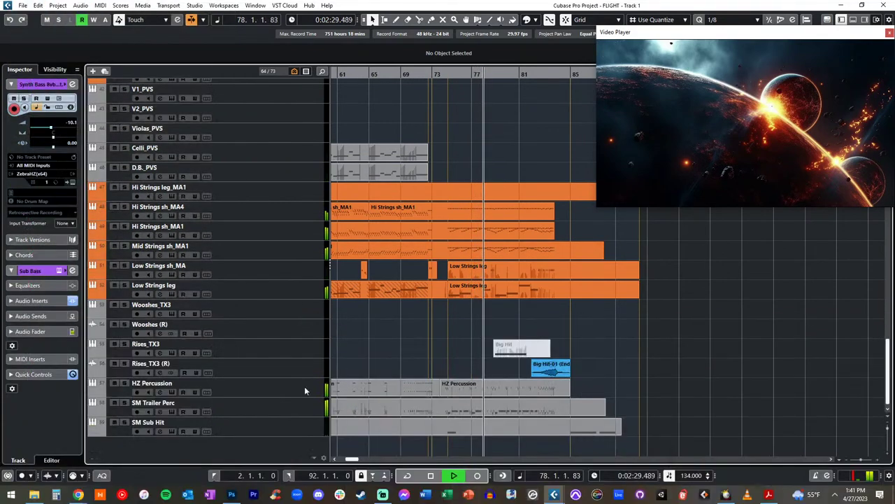
Audition HZ Percussion, SM Trailer Perc, SM Sub Hit, Cymbals and Gongs in solo, replay from about bar 73, and clear the solos
click(124, 383)
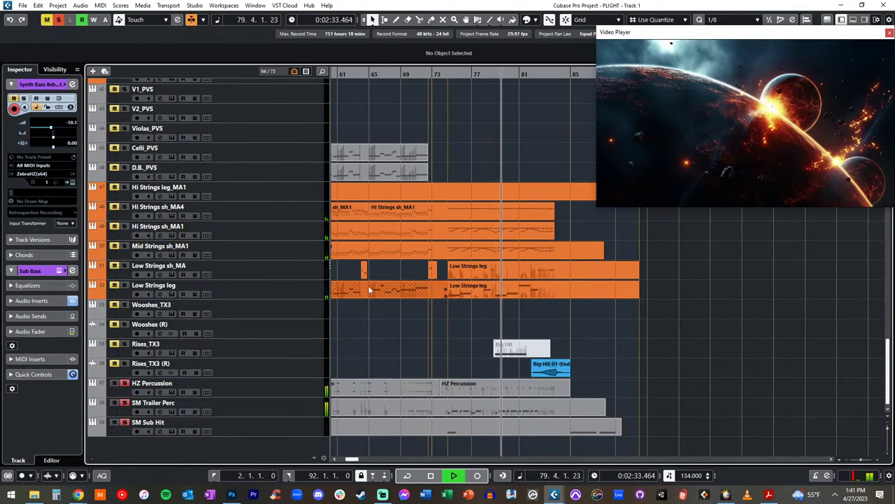
scroll(368, 285, up, 10)
scroll(368, 285, up, 15)
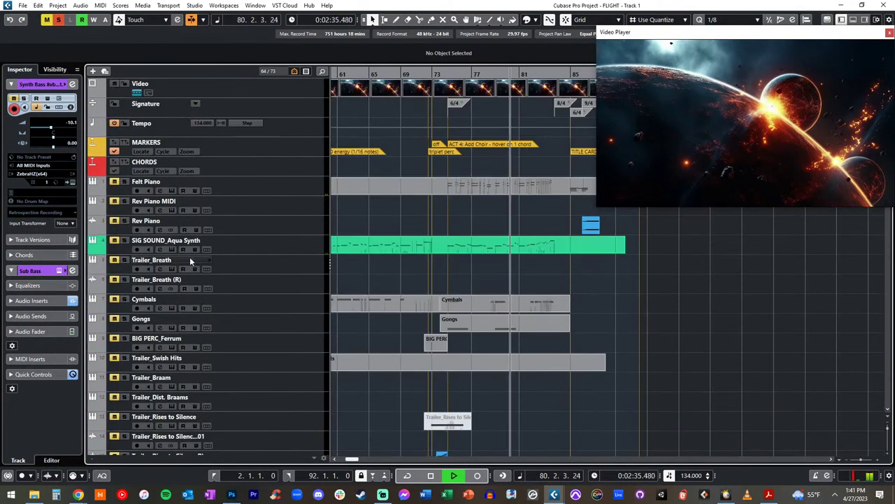
click(125, 299)
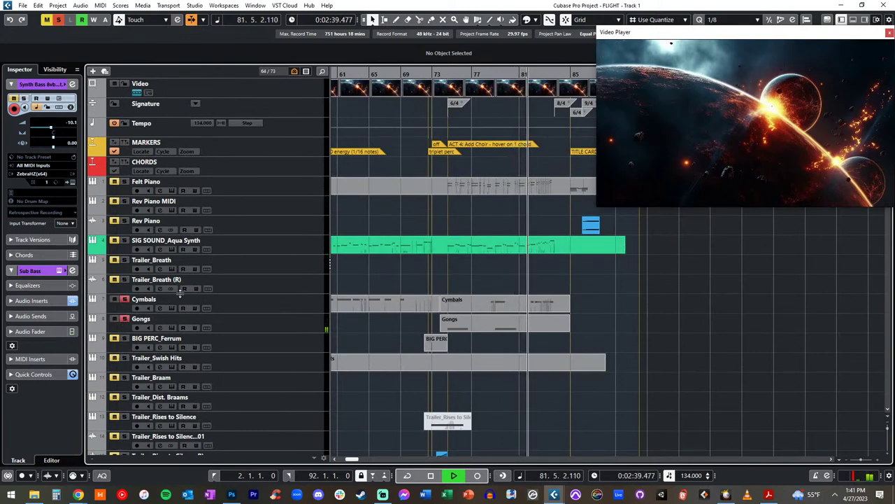
click(429, 75)
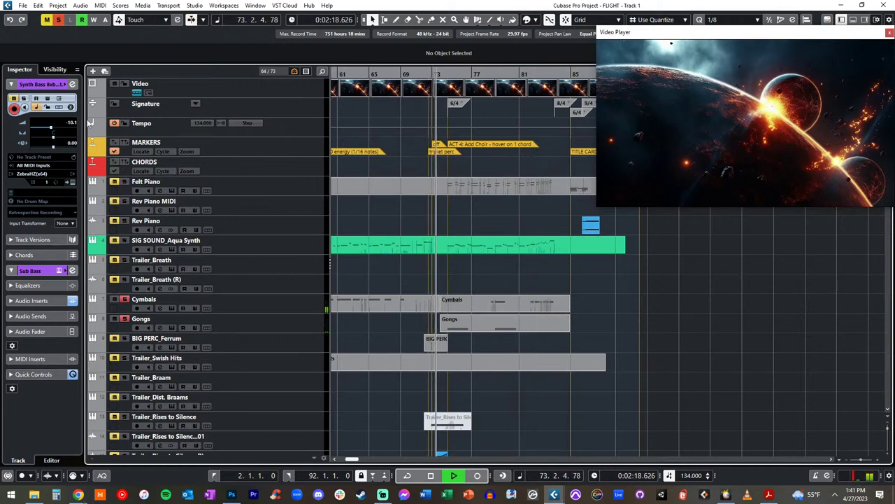
click(58, 20)
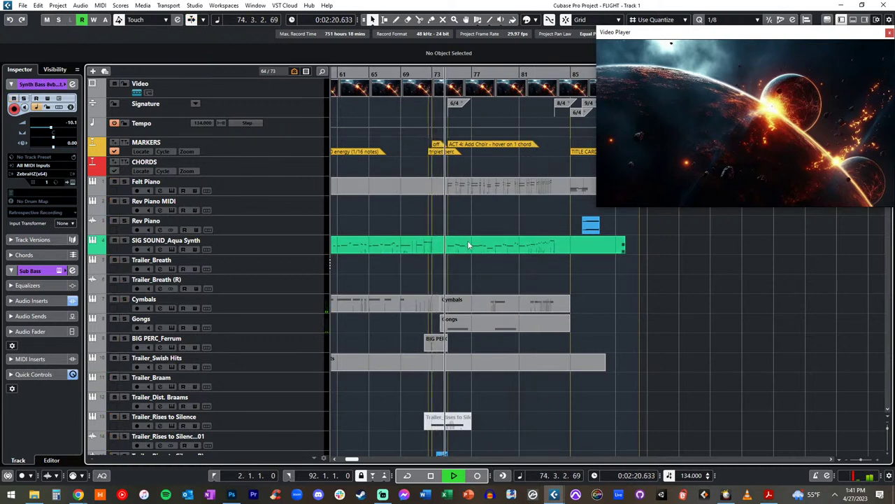
Glue the adjoining Hi Strings sh_MA1 and Mid Strings sh_MA1 parts at bar 53 into one part per track, and return to the selection tool
scroll(446, 234, down, 15)
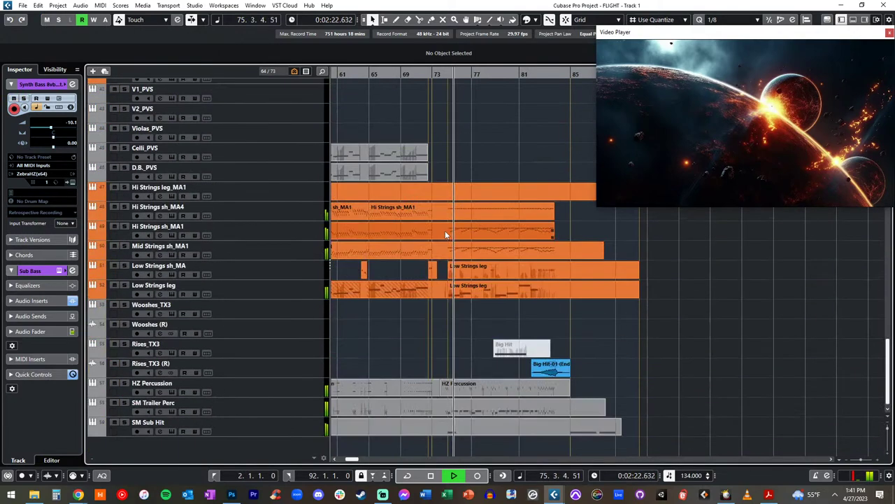
scroll(409, 309, left, 5)
right_click(409, 309)
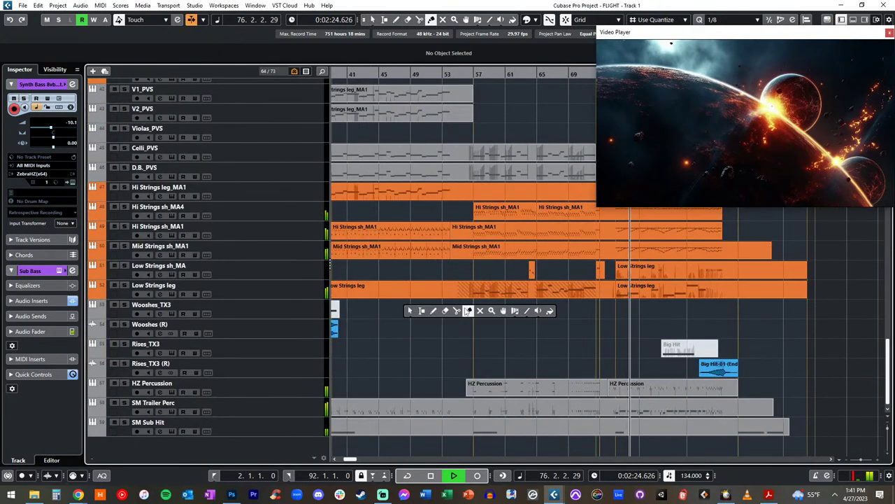
click(470, 312)
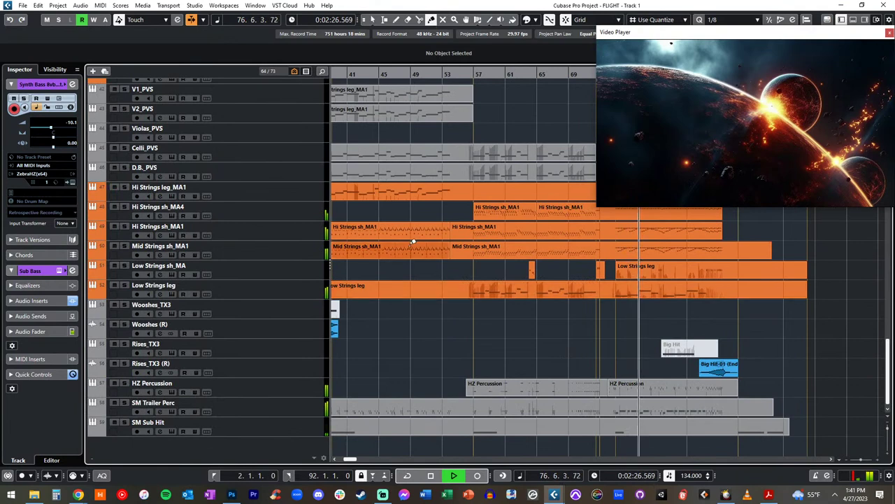
click(408, 233)
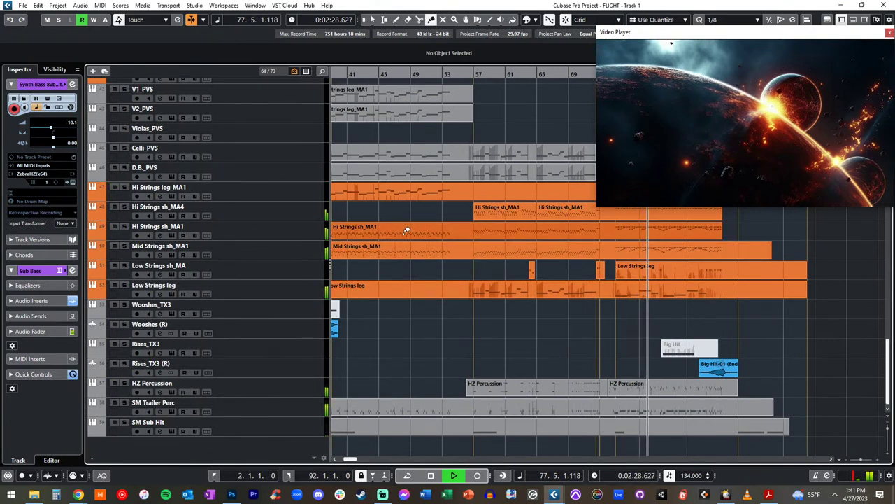
right_click(404, 189)
click(406, 194)
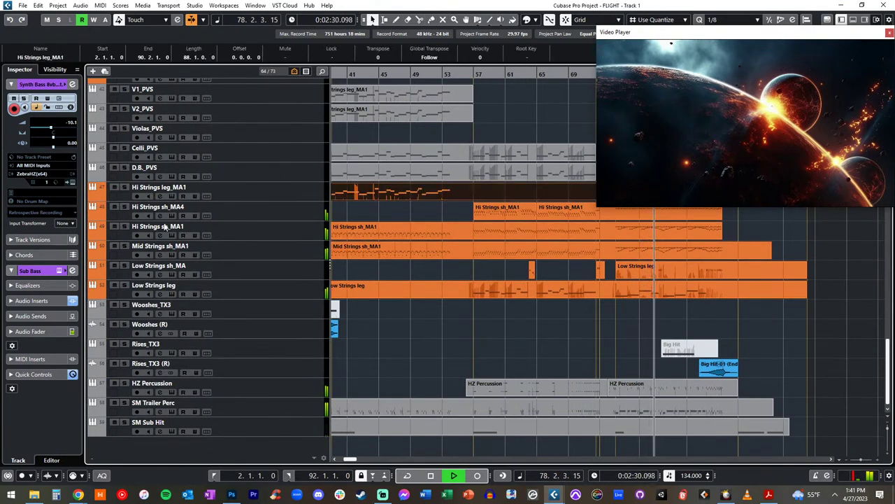
Solo Hi Strings sh_MA4, Hi Strings sh_MA1, Mid Strings sh_MA1, Low Strings sh_MA and Low Strings leg during playback
click(124, 208)
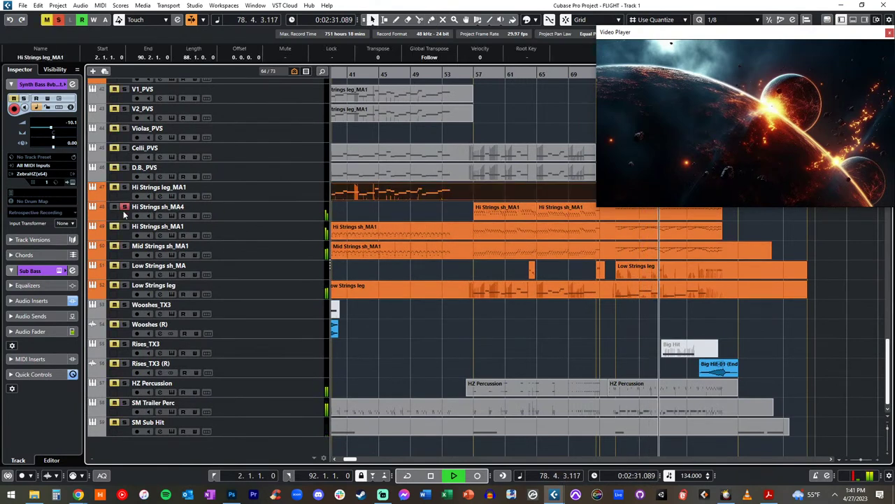
click(125, 247)
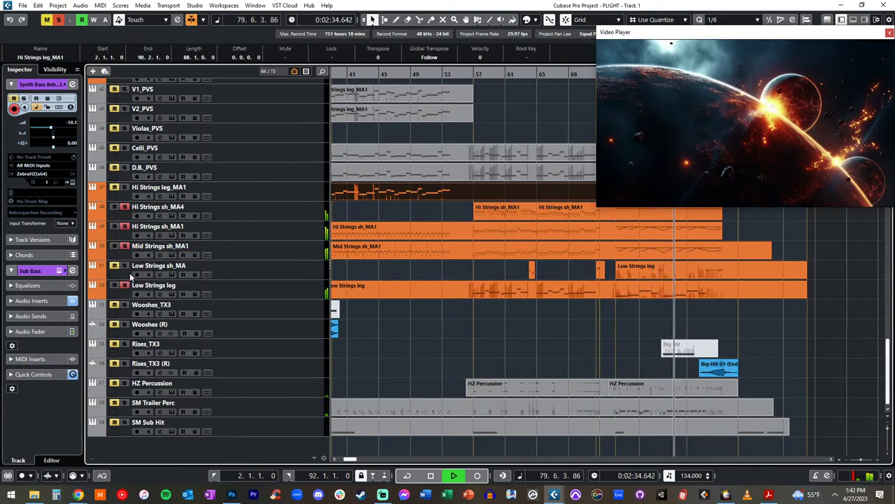
click(126, 266)
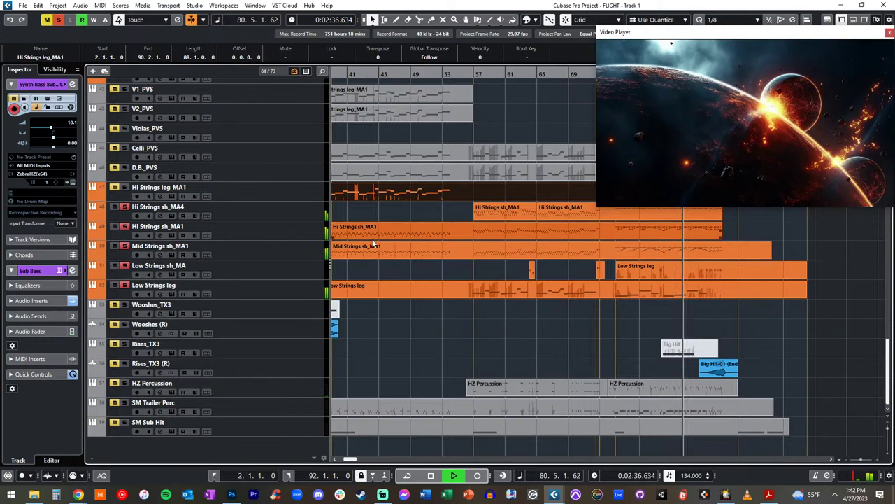
Follow the playback of the soloed string tracks through to just past bar 84 and stop it there
scroll(371, 244, up, 3)
scroll(337, 231, up, 4)
scroll(336, 231, down, 8)
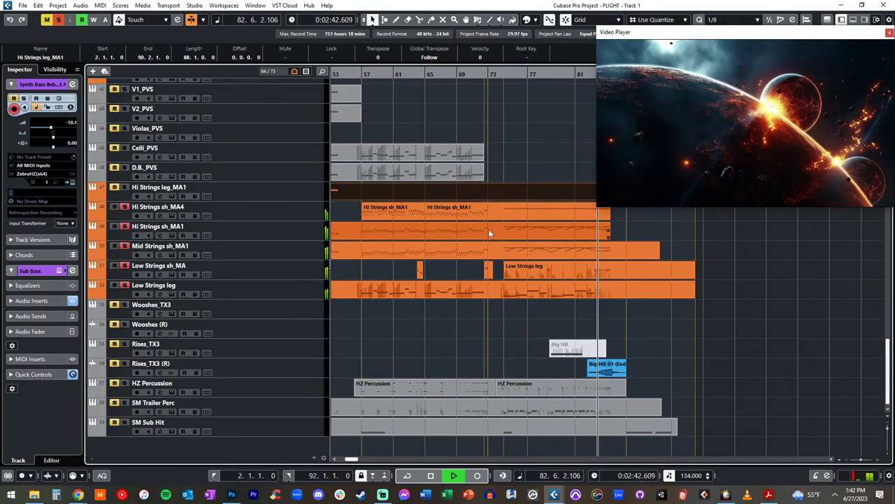
key(h)
key(h)
key(h)
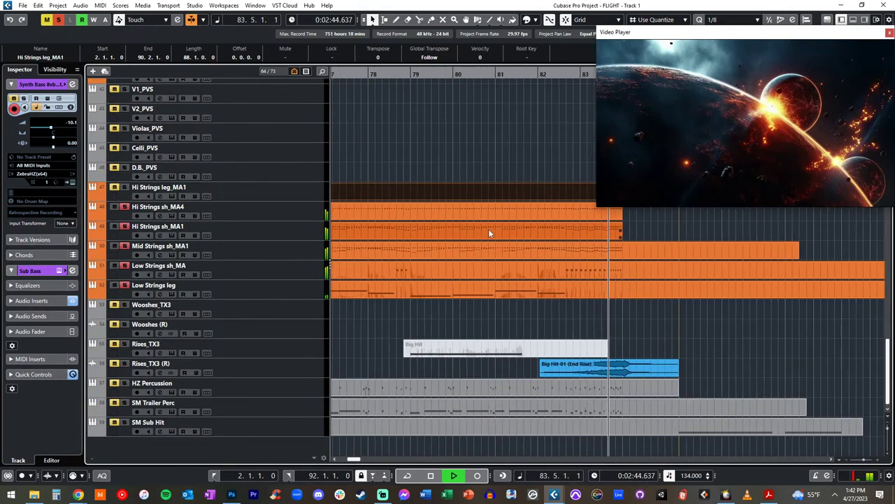
scroll(584, 216, right, 1)
key(space)
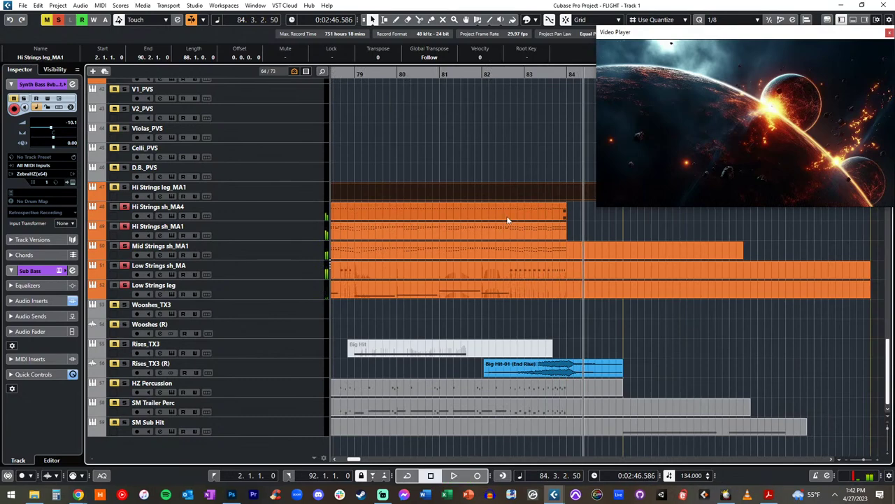
Open the Hi Strings sh_MA4, Hi Strings sh_MA1 and Mid Strings sh_MA1 parts ending around bar 84 for note editing, with the Velocity lane shown
drag(578, 211, 547, 254)
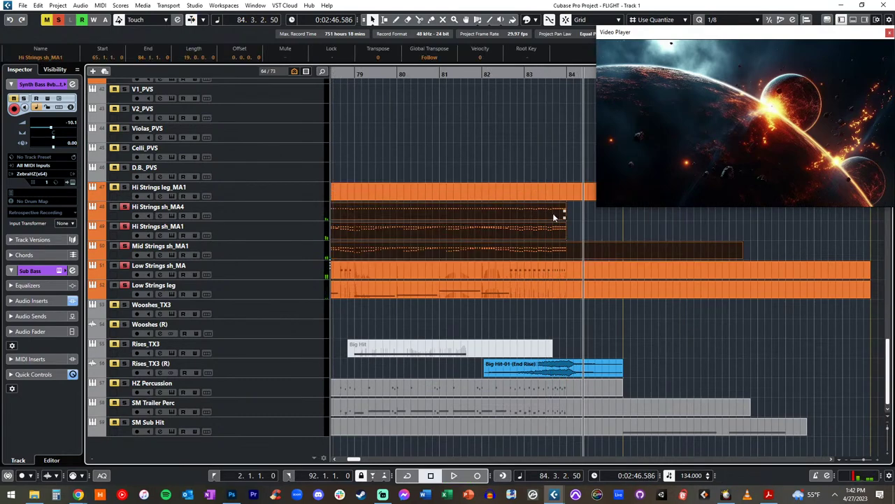
double_click(553, 213)
key(h)
key(h)
key(h)
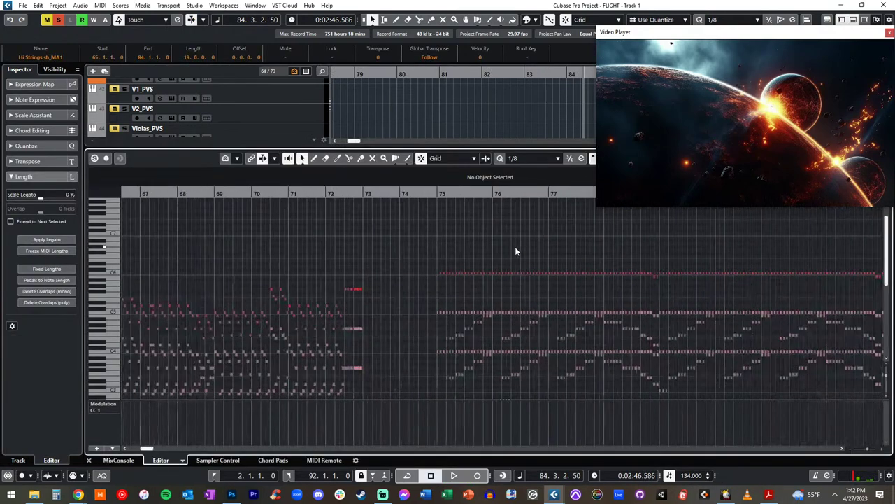
click(103, 405)
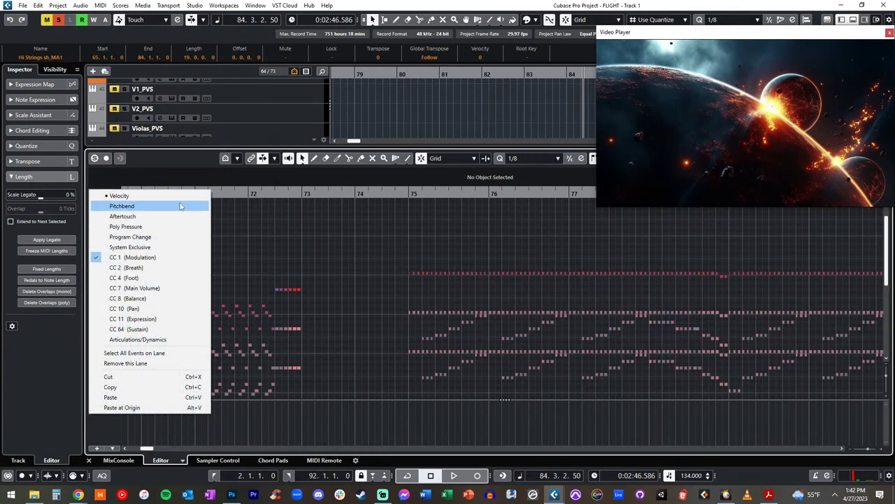
click(120, 194)
Shape a rising velocity ramp over the final Hi Strings sh_MA4 notes before bar 84, and play the ending from bar 83
scroll(349, 281, right, 5)
scroll(349, 282, right, 6)
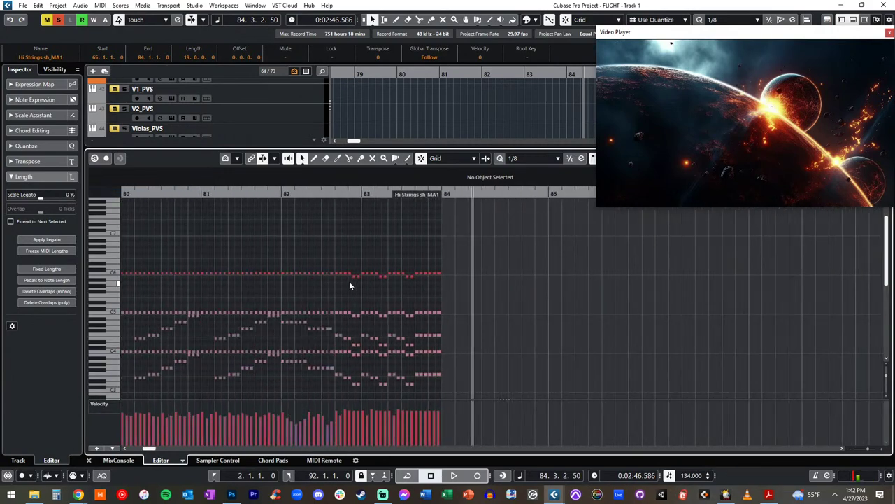
scroll(349, 281, up, 1)
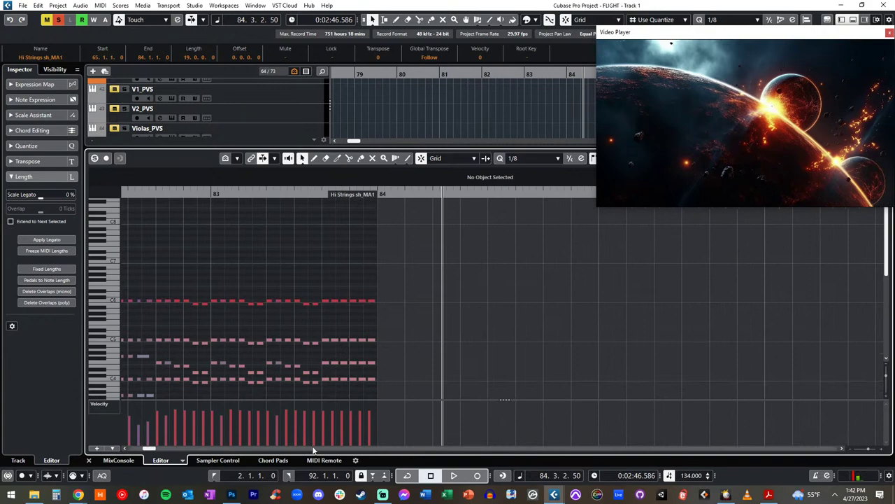
drag(149, 448, 137, 448)
scroll(323, 364, right, 15)
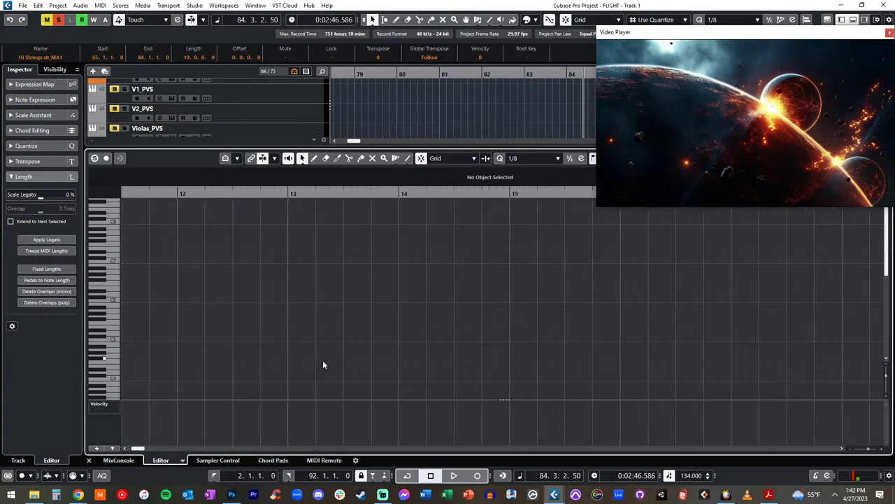
scroll(322, 364, right, 12)
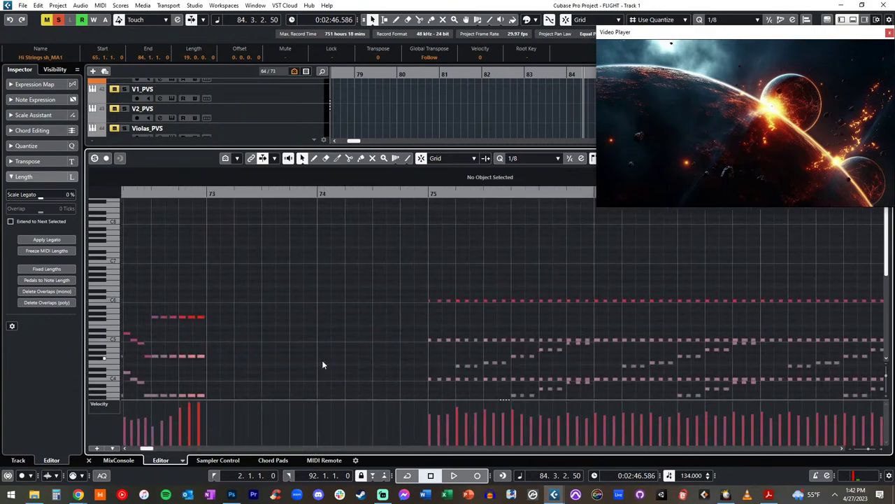
scroll(322, 364, right, 12)
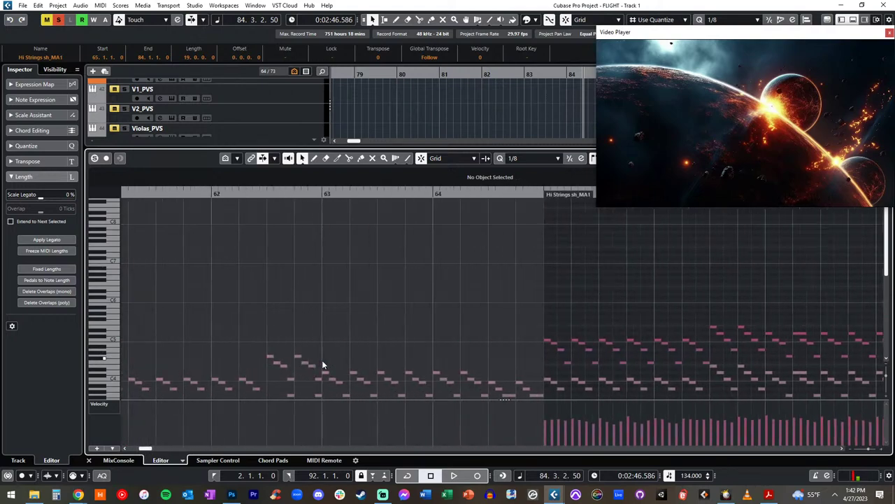
scroll(322, 362, left, 3)
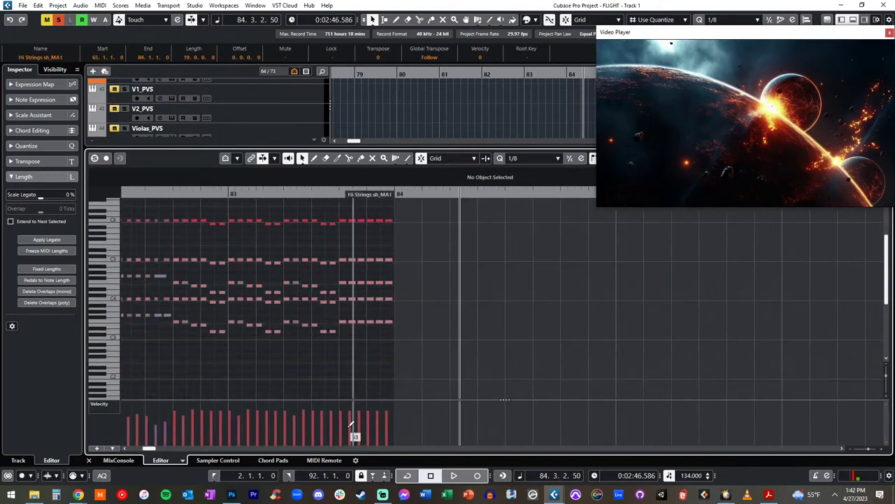
mouse_move(346, 428)
mouse_down()
mouse_move(378, 417)
mouse_move(394, 392)
mouse_up()
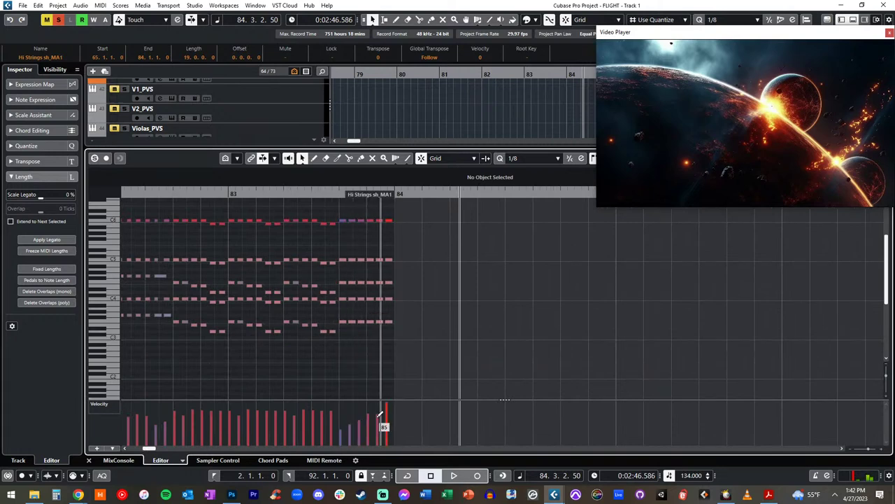
click(287, 195)
key(space)
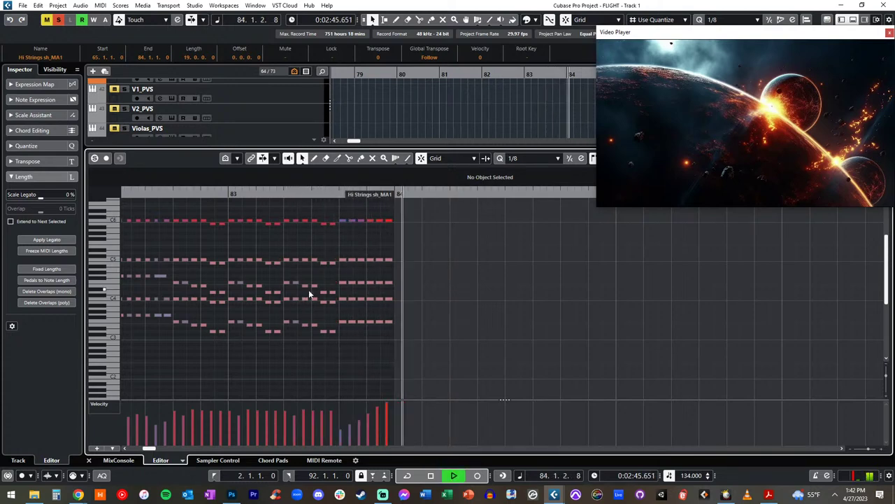
key(Return)
Open the Hi Strings sh_MA1 part for note editing, play it from about bar 82, and show its velocities instead of CC 64
click(576, 229)
double_click(555, 233)
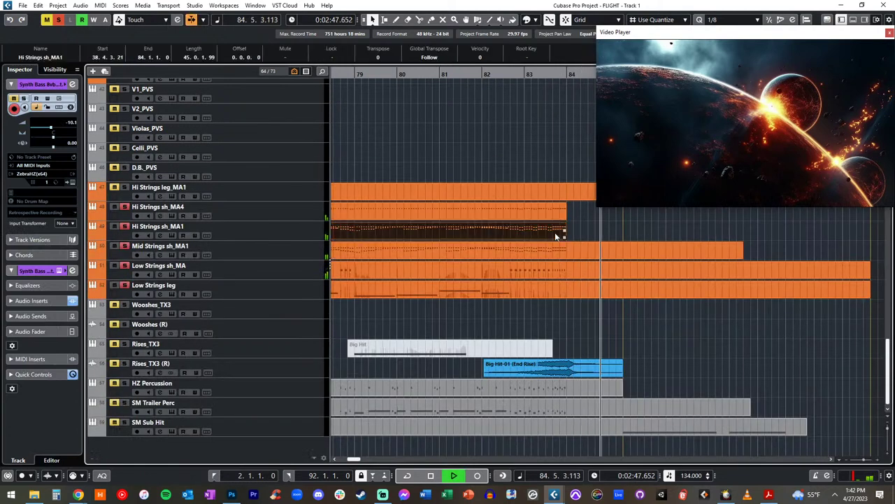
scroll(554, 270, left, 3)
click(474, 193)
scroll(519, 298, right, 3)
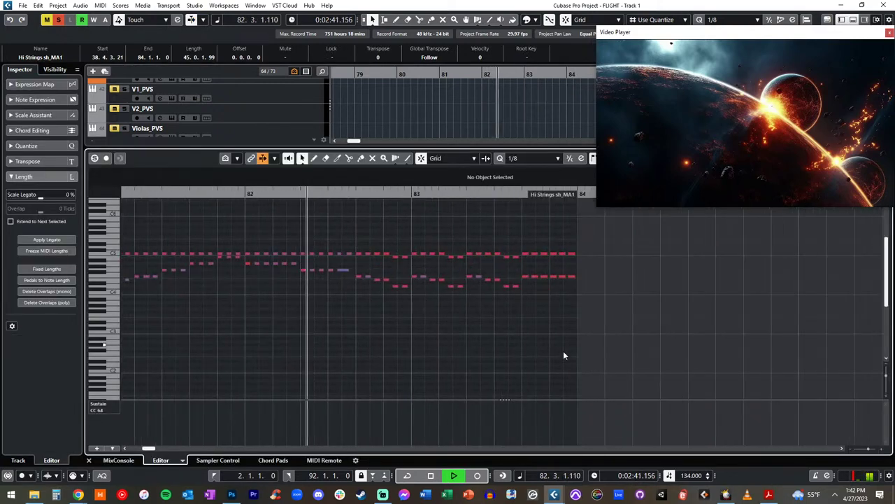
click(109, 409)
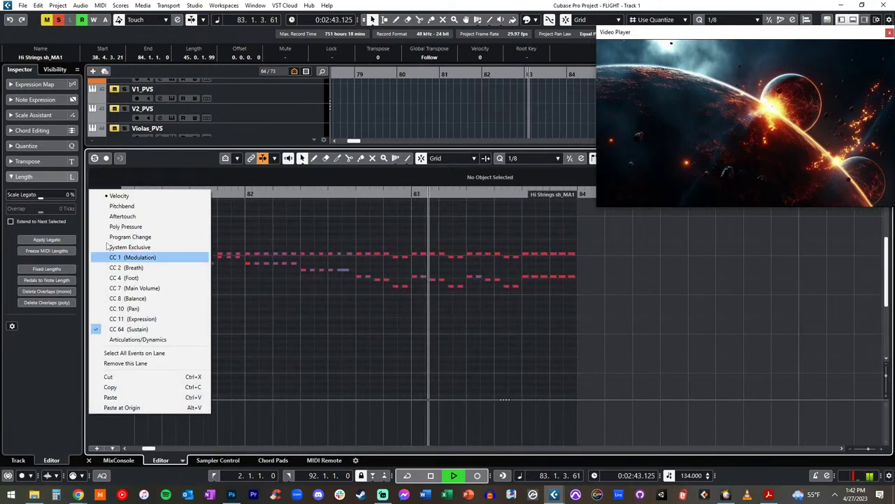
click(115, 195)
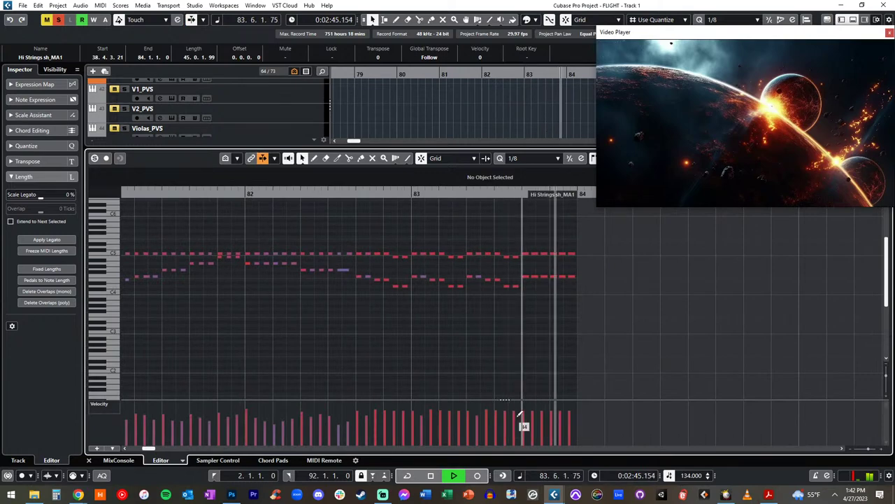
Stop playback and draw a rising velocity ramp over the last Hi Strings sh_MA1 notes before bar 84
key(space)
drag(532, 429, 580, 410)
key(Return)
key(KP_0)
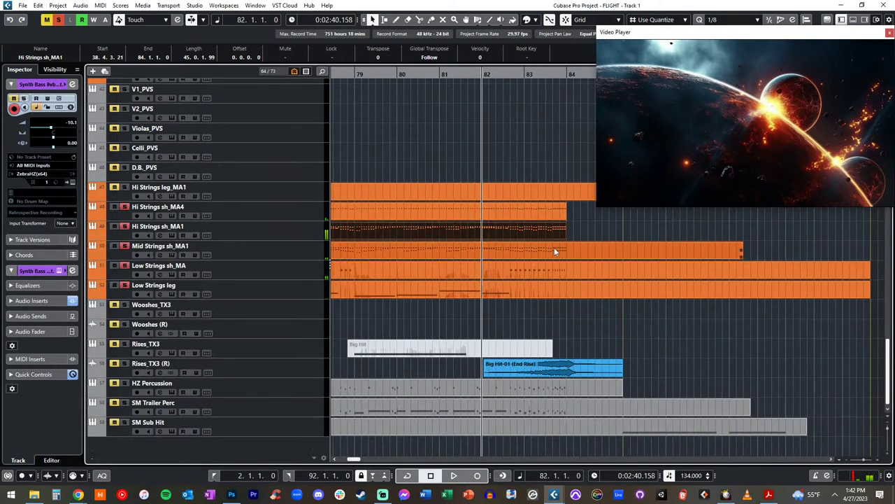
Open the Mid Strings sh_MA1 part around bar 83 for note editing and show its velocities instead of CC 64
double_click(554, 249)
scroll(447, 349, right, 2)
key(KP_Add)
scroll(545, 392, right, 3)
scroll(519, 394, left, 3)
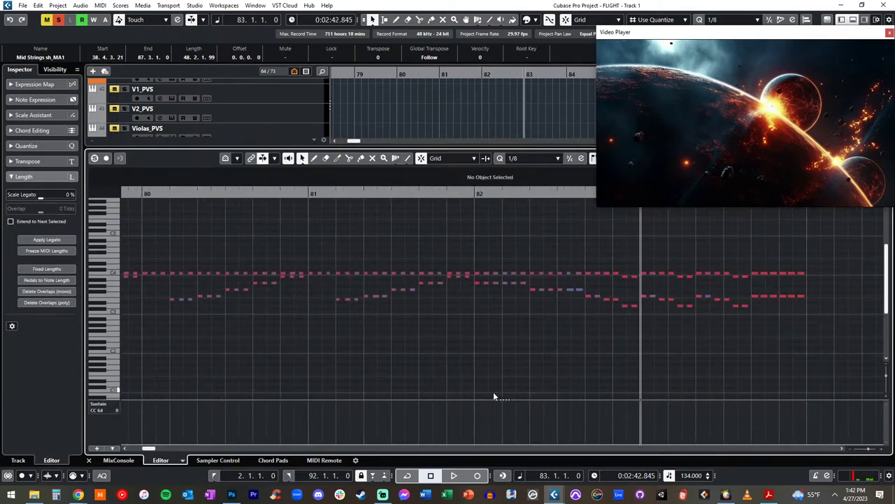
click(98, 404)
click(112, 195)
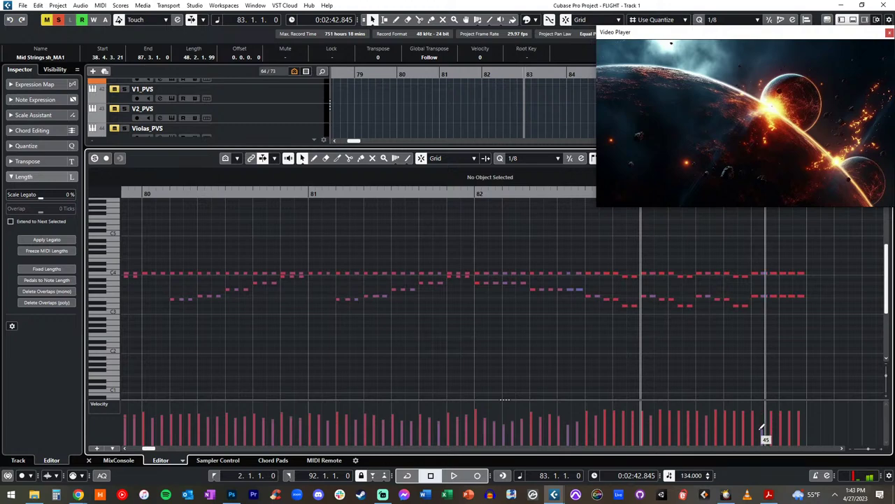
Ramp the velocities of the last Mid Strings sh_MA1 notes before bar 84 upward from about 45, and return the playhead to bar 82
click(763, 429)
drag(773, 423, 810, 397)
key(Return)
key(KP_Subtract)
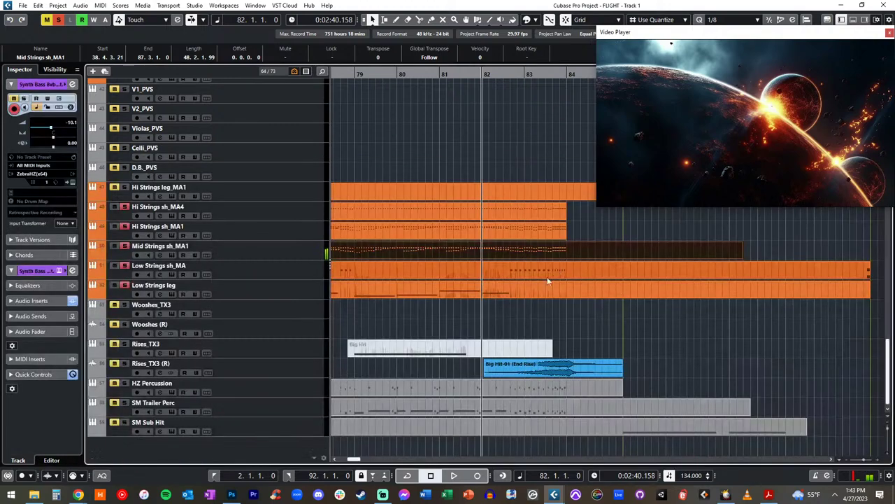
Play the soloed strings from bar 82, clear all solos, replay the ending with the full arrangement, and stop
key(space)
scroll(481, 249, right, 2)
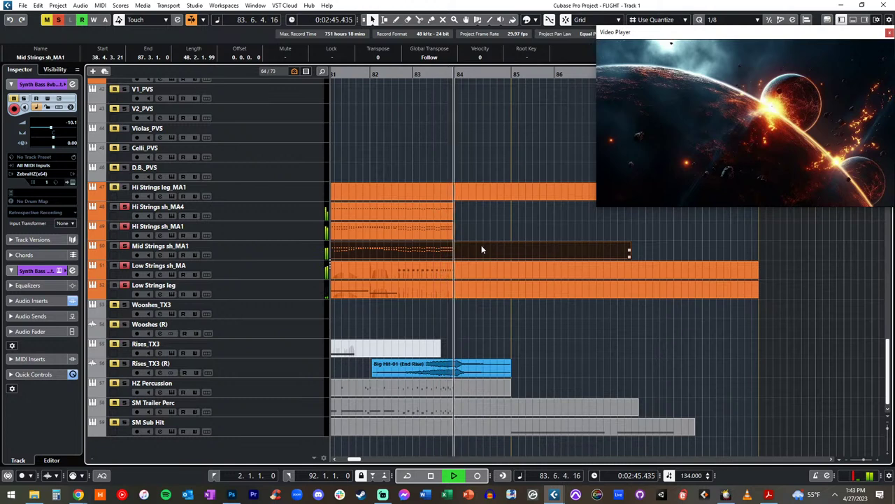
click(59, 21)
key(KP_Subtract)
key(KP_Subtract)
key(KP_Subtract)
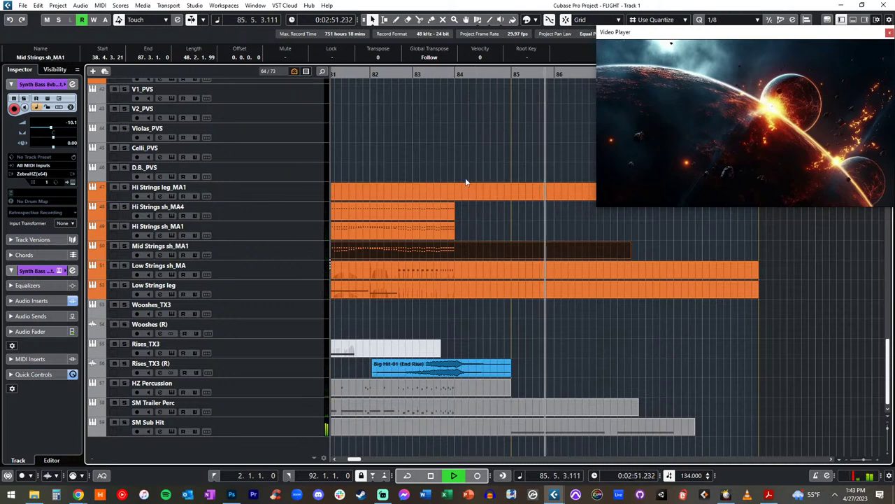
key(space)
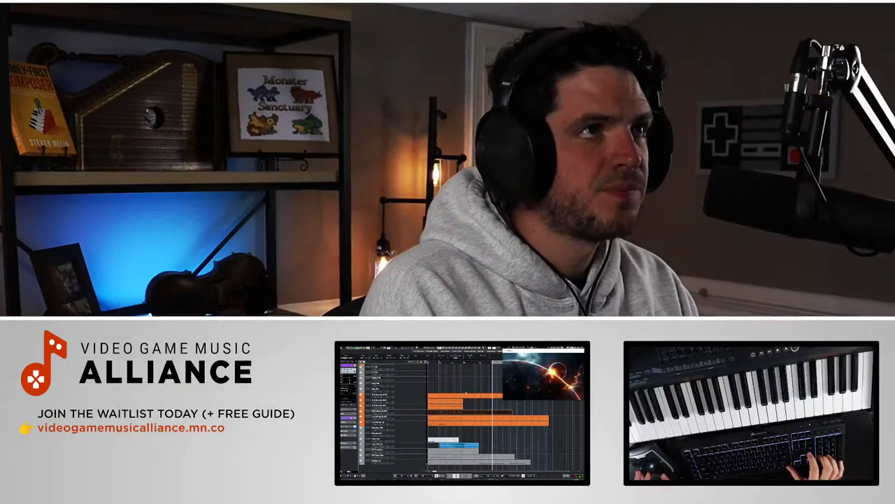
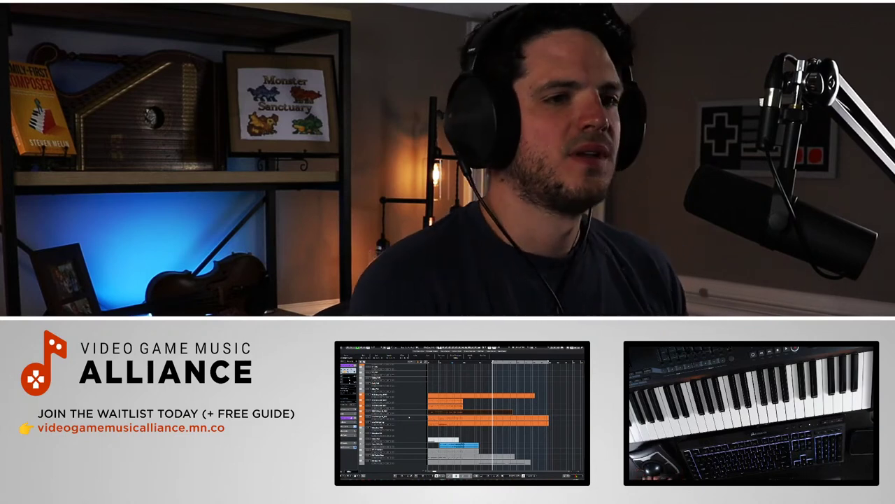
Show the video player and play the whole project from its start at bar 2
key(F8)
scroll(488, 377, up, 5)
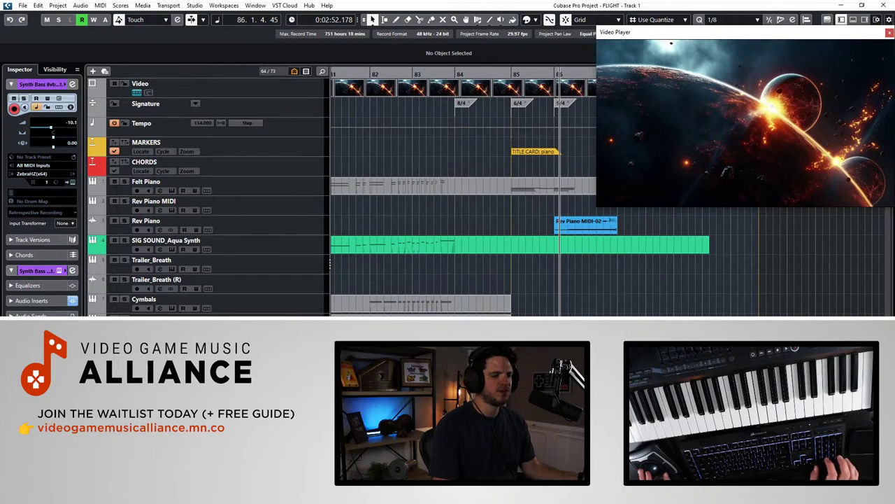
key(KP_1)
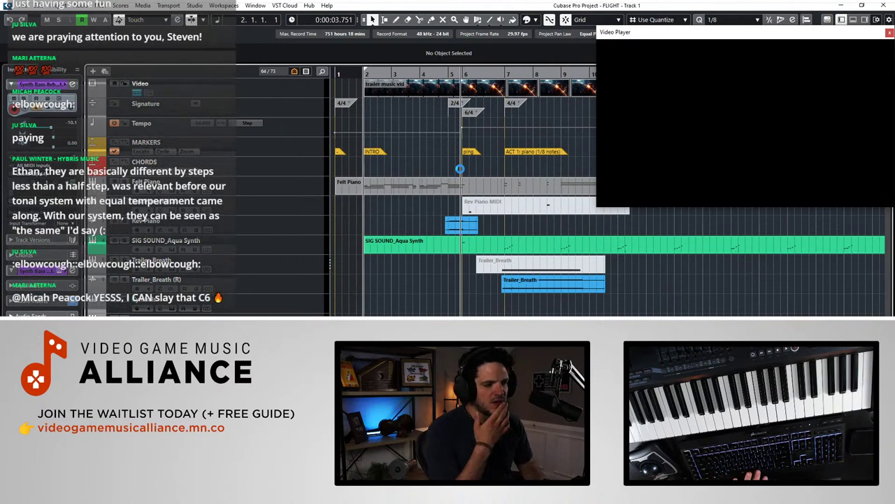
key(space)
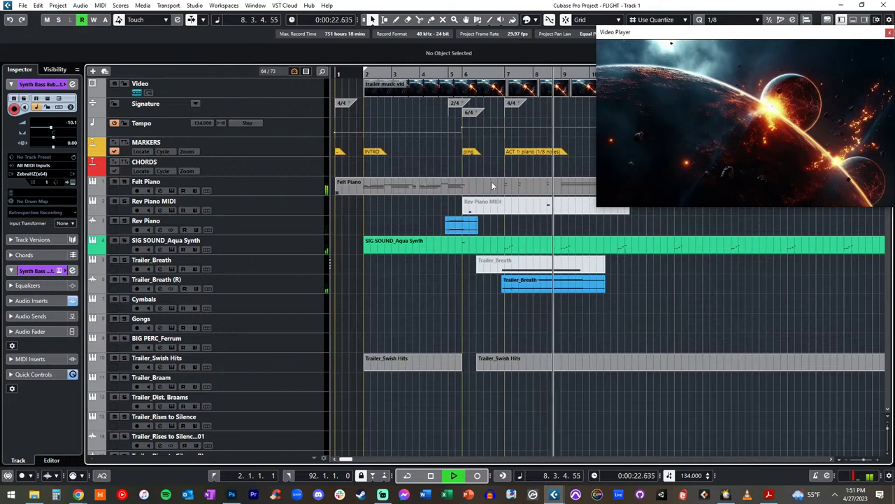
Follow the playback from bar 8 to bar 27, examining the piano, synth, string, percussion and automation tracks against the video
scroll(491, 182, right, 1)
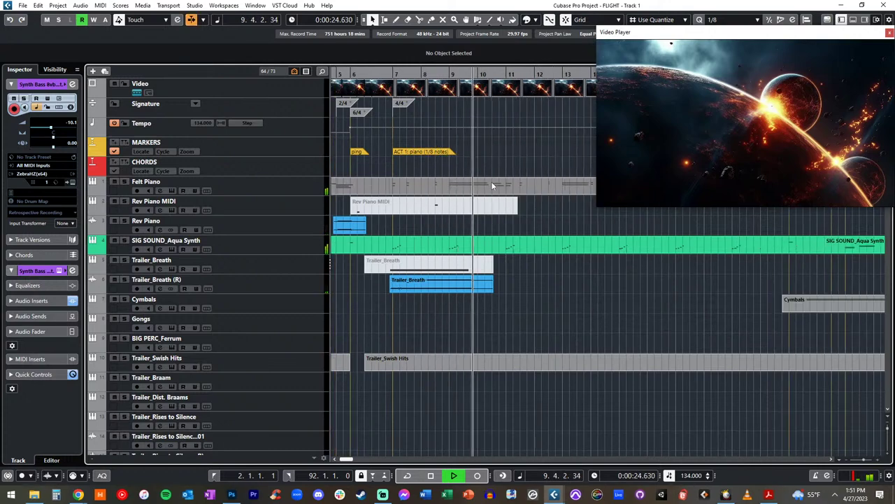
key(g)
key(g)
scroll(492, 183, right, 3)
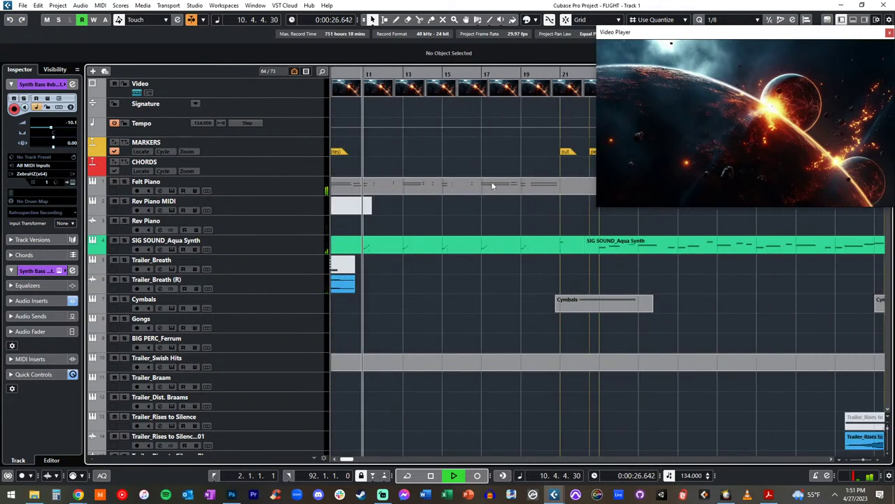
scroll(492, 183, right, 1)
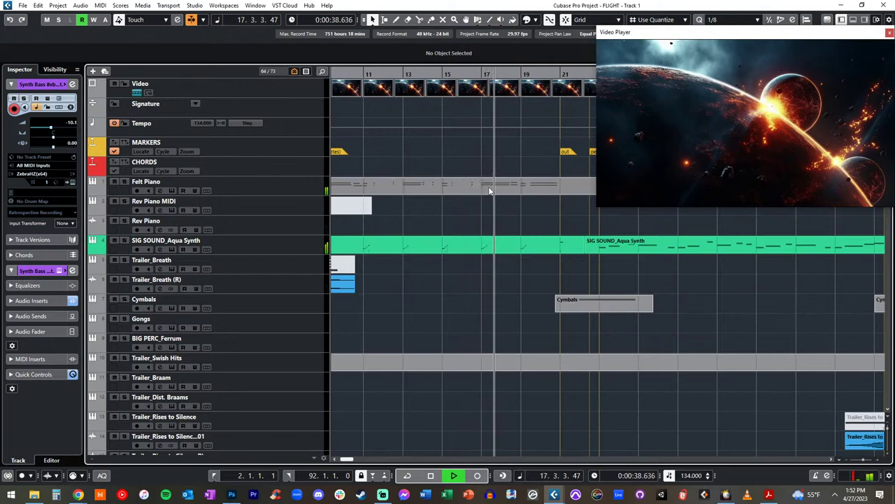
scroll(489, 190, down, 10)
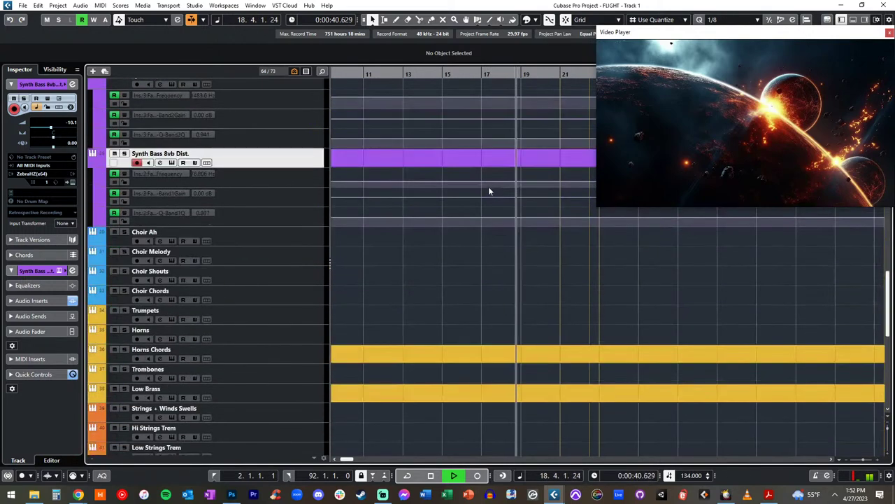
scroll(488, 190, down, 10)
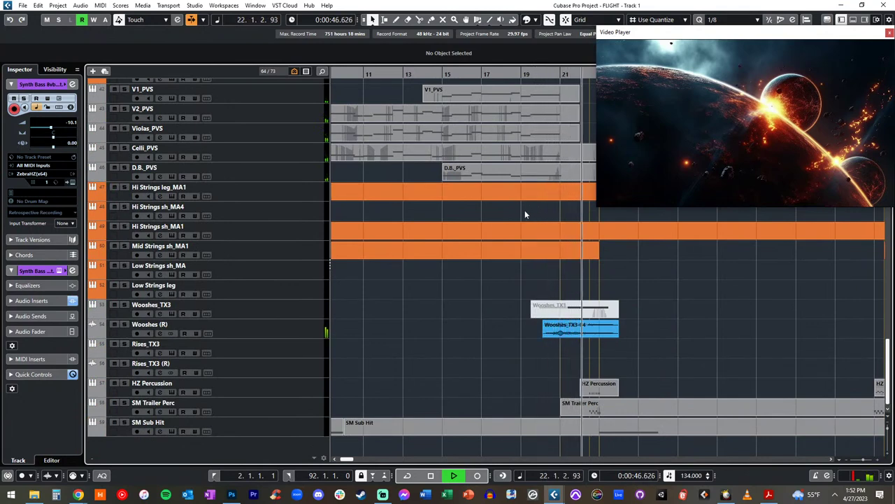
scroll(525, 212, right, 5)
scroll(414, 245, up, 15)
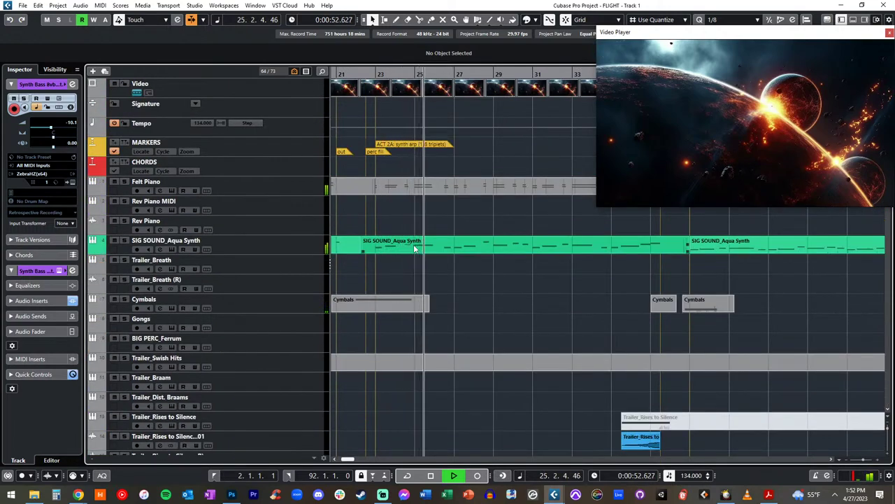
scroll(476, 262, down, 8)
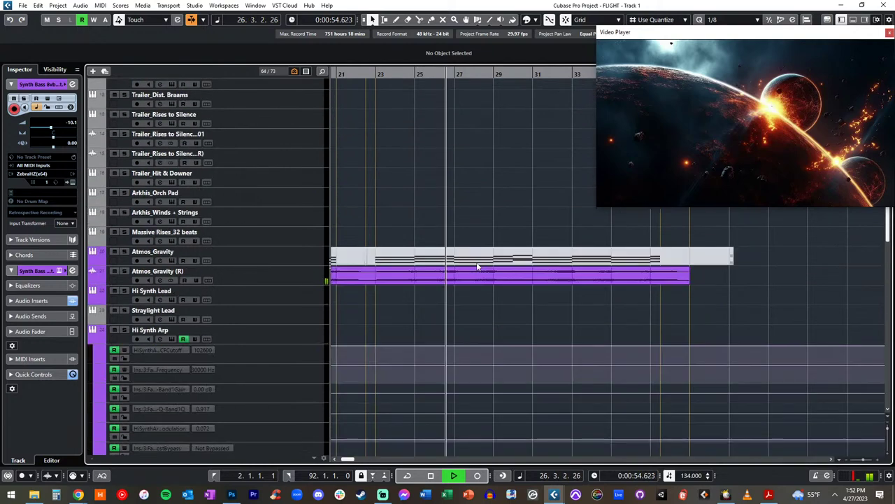
scroll(426, 226, down, 12)
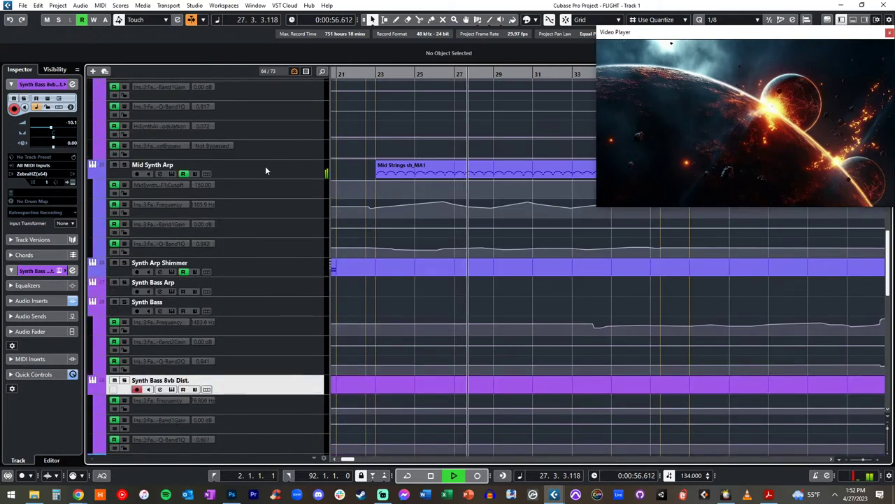
Lower the Mid Synth Arp's Band 1 Frequency automation between bars 26 and 37, with the peak at bar 26 at 2080.1 Hz
click(265, 169)
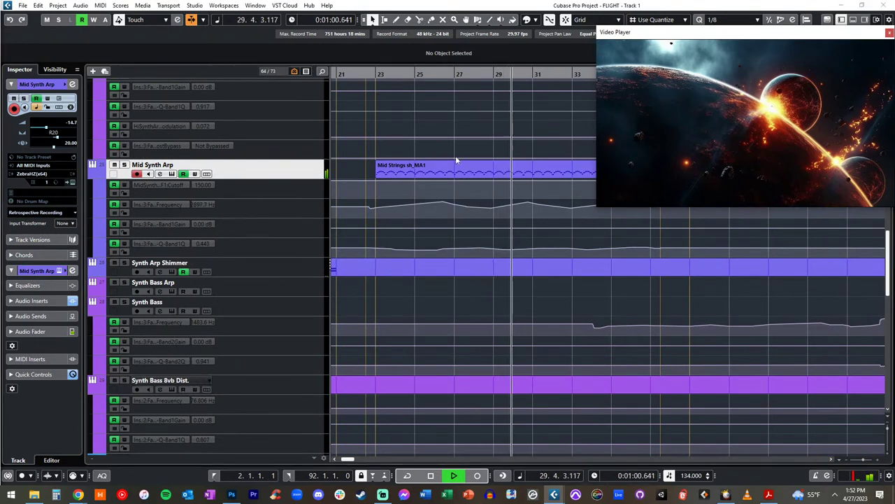
scroll(465, 165, right, 2)
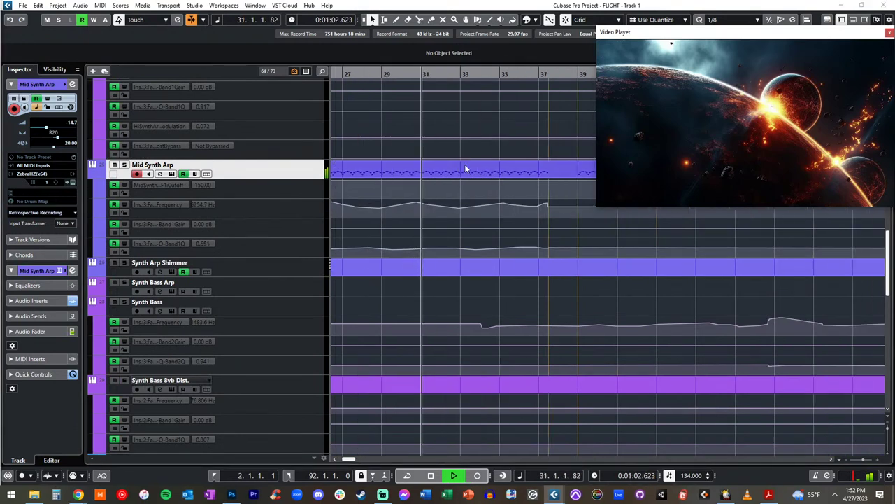
scroll(464, 168, left, 1)
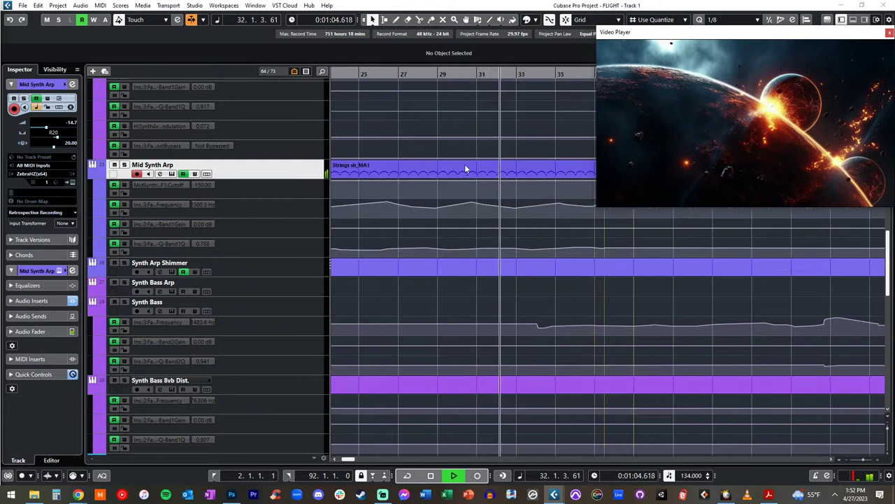
click(465, 167)
key(g)
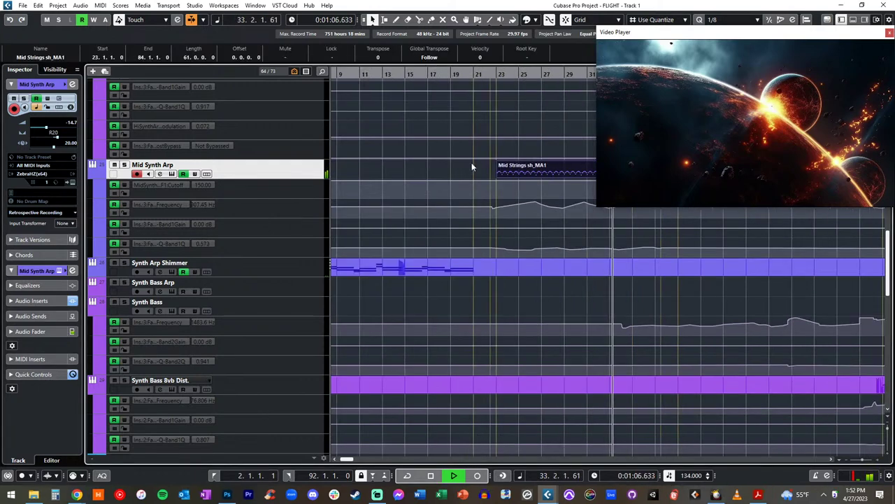
scroll(472, 165, right, 2)
scroll(532, 211, right, 3)
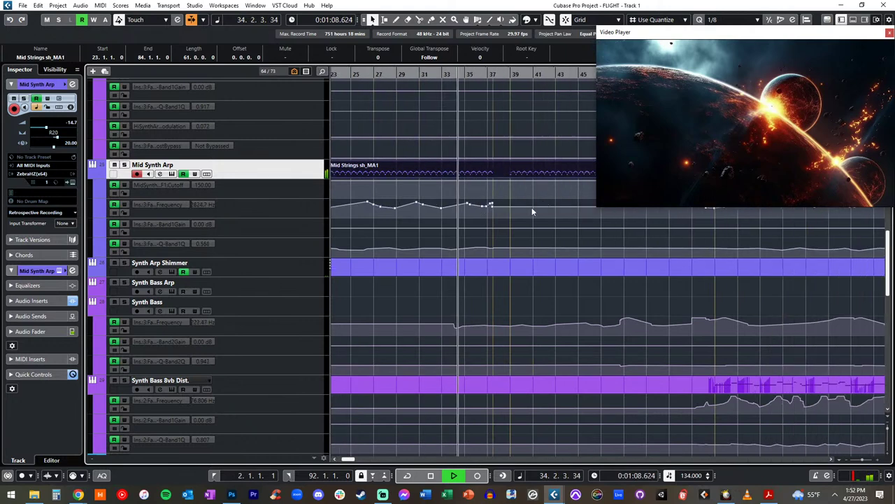
drag(531, 207, 422, 205)
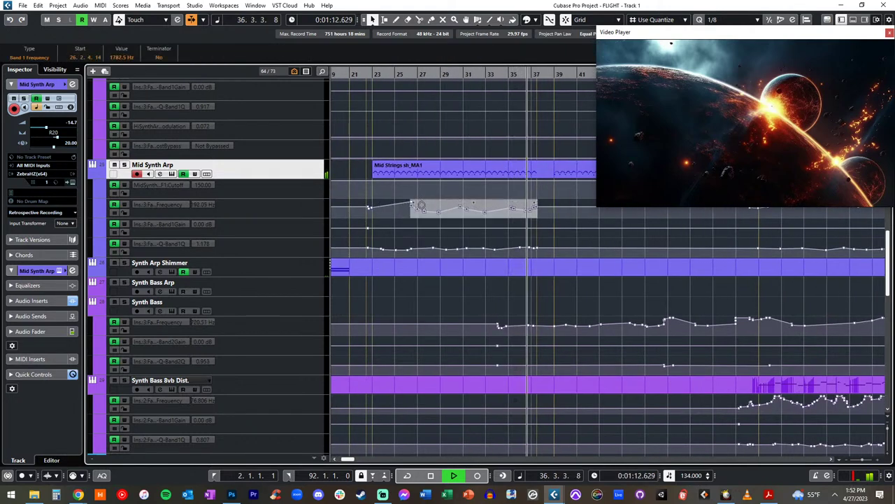
click(409, 203)
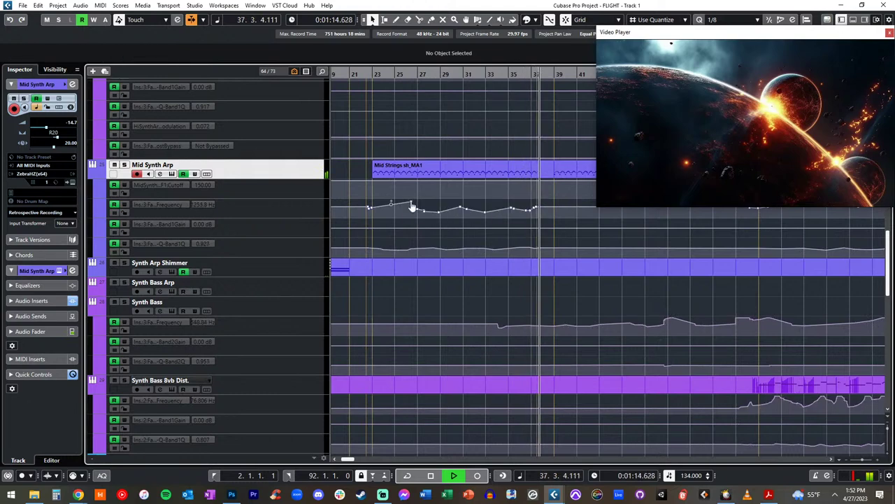
click(412, 206)
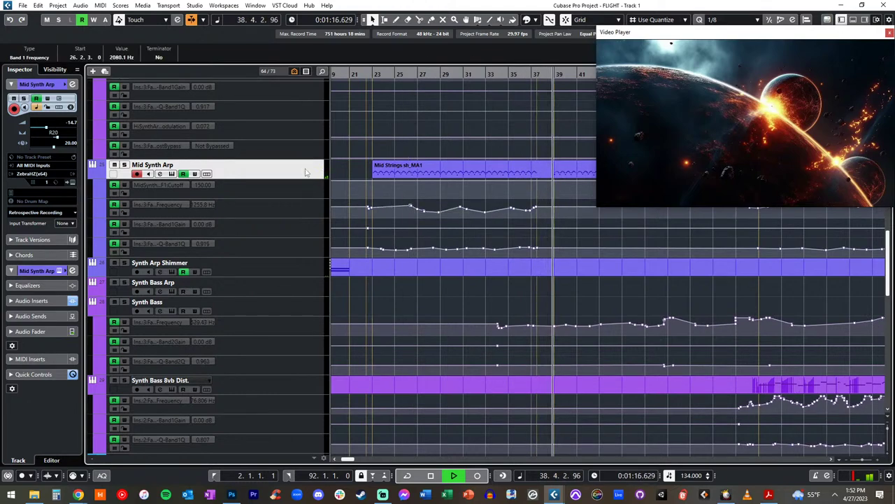
Follow the playback from bar 38 to bar 54, examining the upper tracks through Act 2B towards the Act 3 marker
scroll(462, 144, right, 3)
scroll(462, 145, up, 10)
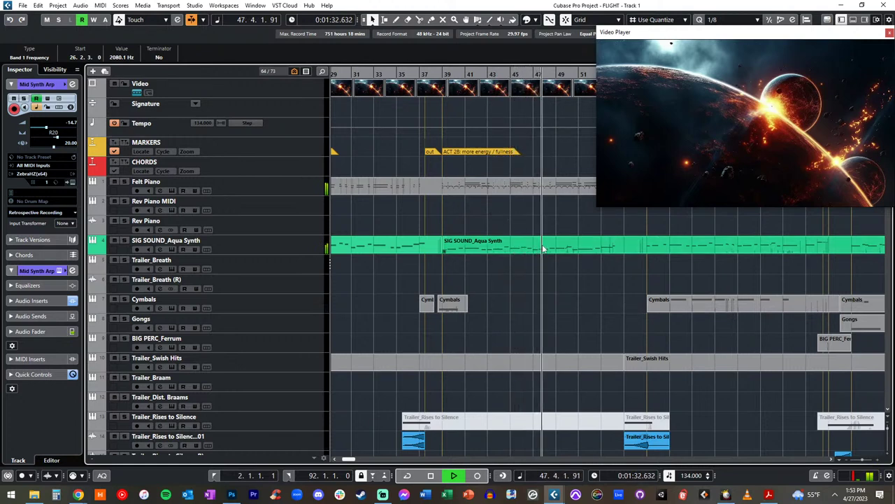
scroll(542, 247, down, 2)
scroll(542, 248, up, 2)
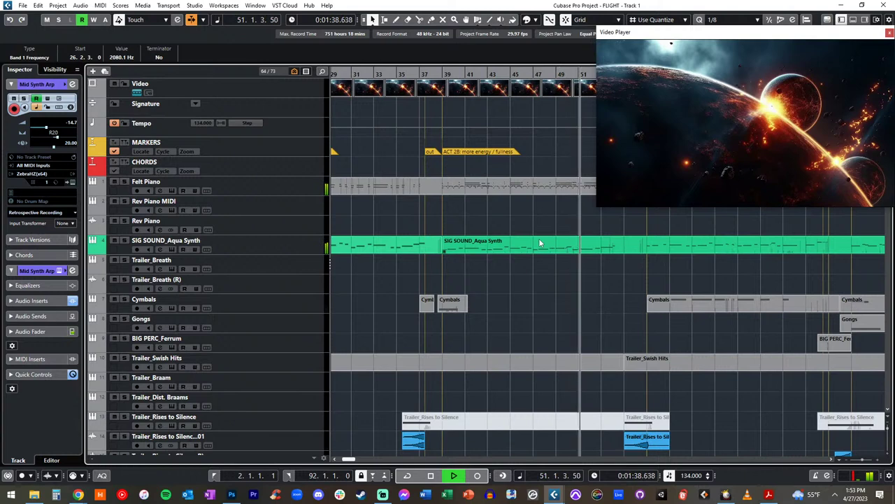
scroll(539, 242, right, 1)
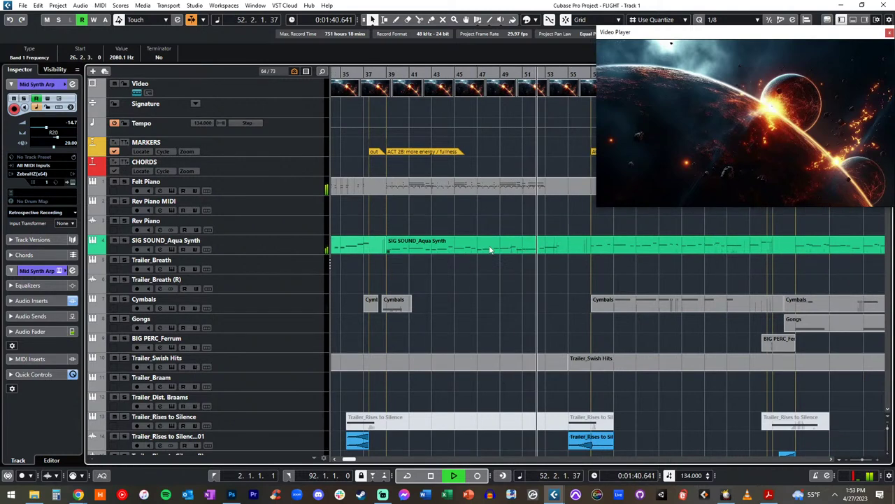
scroll(475, 225, right, 2)
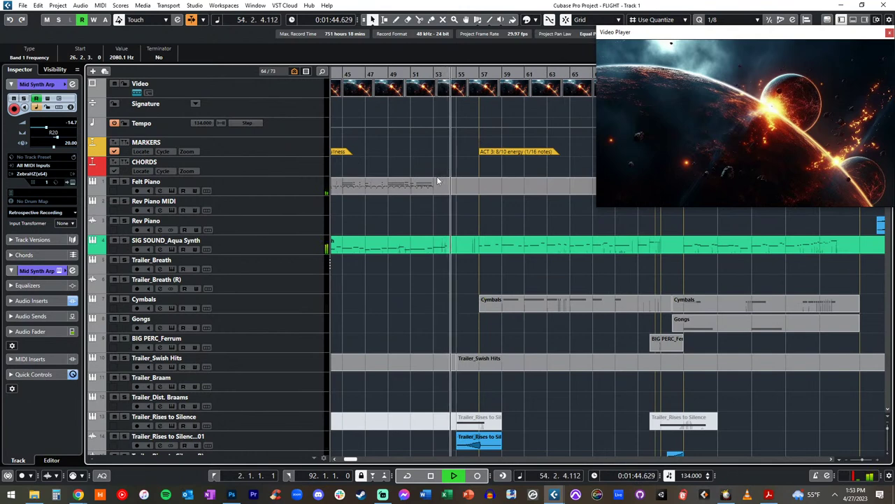
Stop playback and remove the short note at the start of bar 54 from the SIG SOUND_Aqua Synth part
key(space)
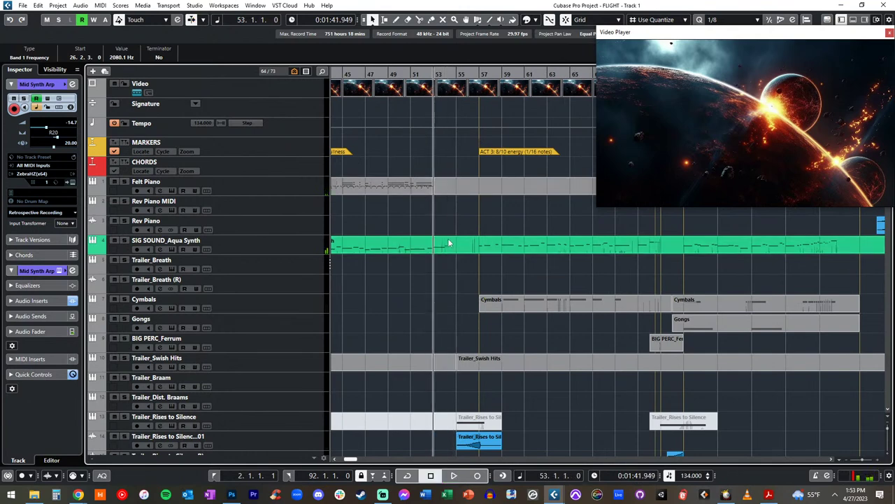
double_click(449, 243)
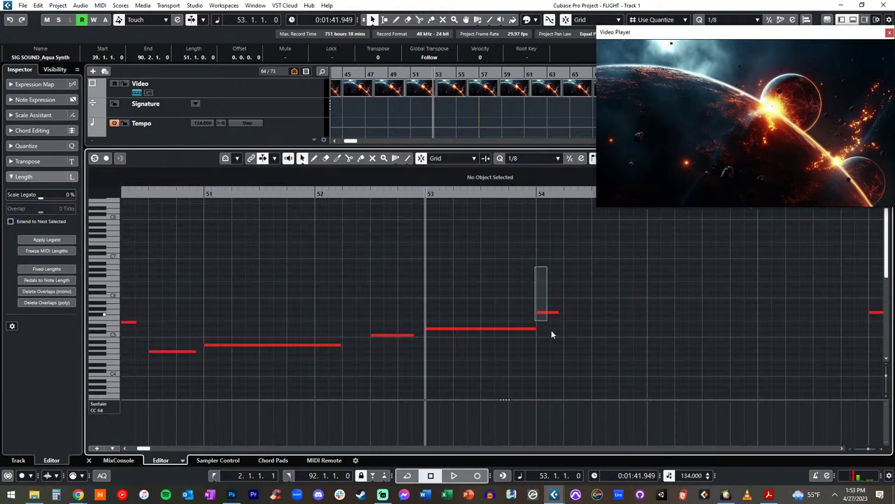
key(Return)
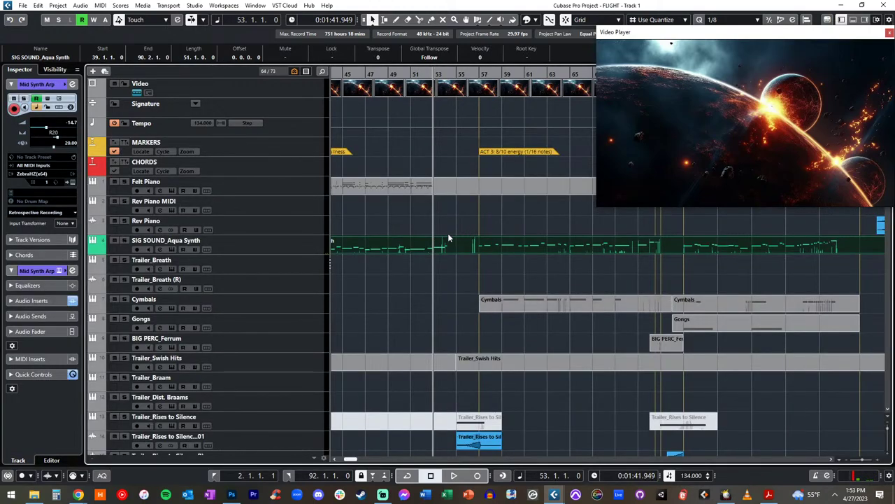
double_click(448, 239)
key(Return)
Replay the arrangement from about bar 52 and examine the percussion, synth and string tracks through bar 66
key(space)
key(KP_Subtract)
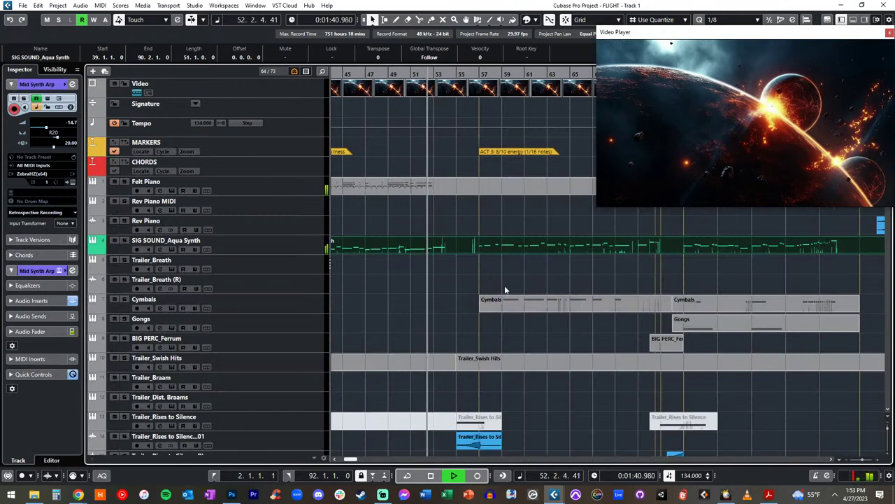
click(453, 272)
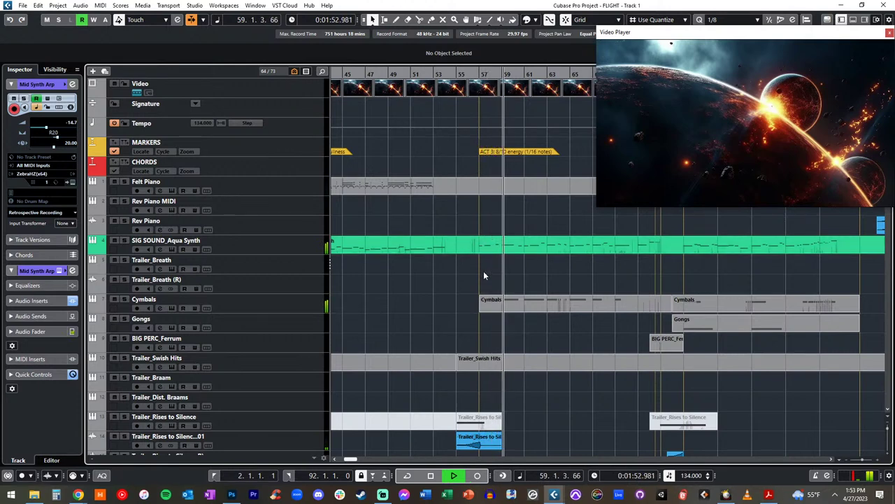
scroll(492, 266, right, 2)
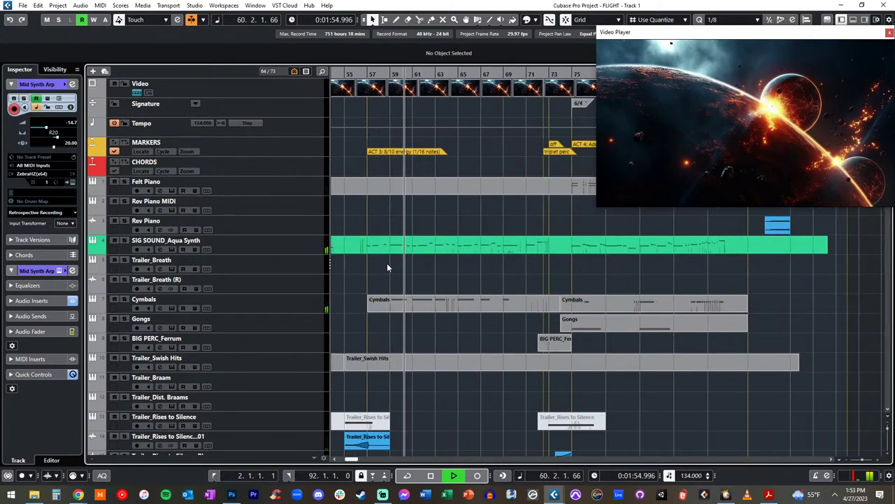
scroll(387, 264, down, 4)
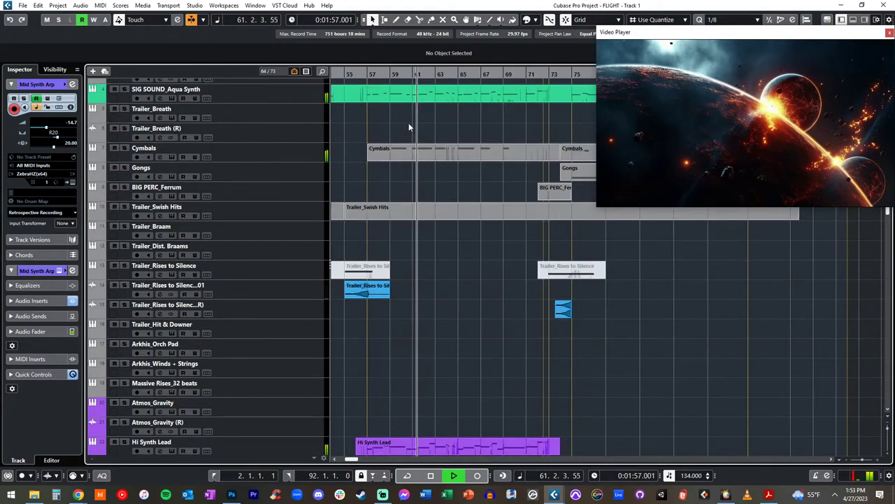
scroll(442, 188, up, 2)
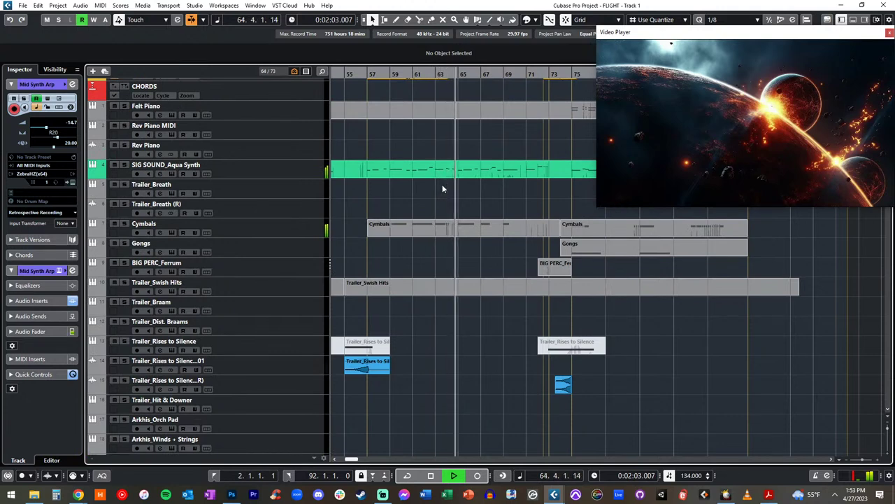
scroll(442, 184, down, 10)
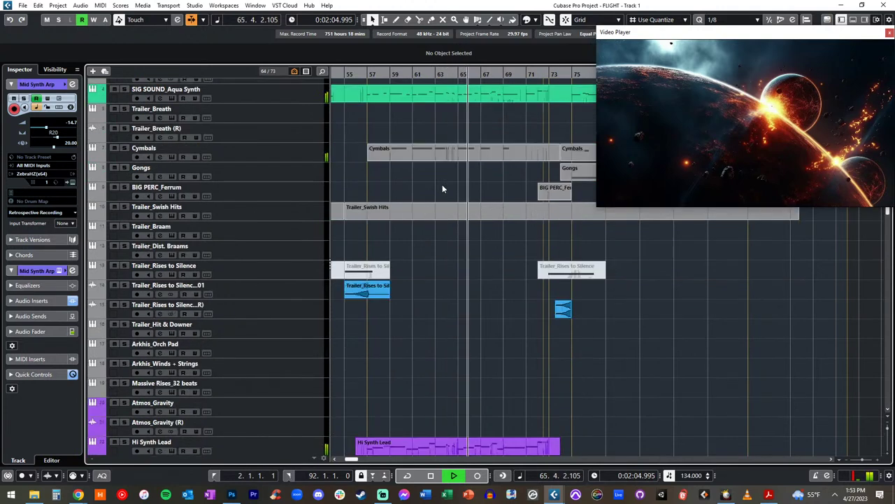
scroll(448, 224, down, 5)
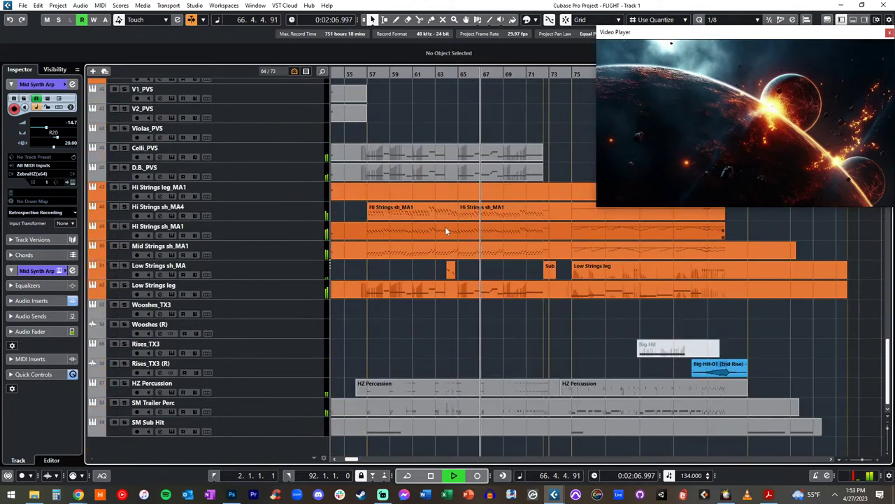
Stop playback, place the playhead at bar 58, and examine the synth, brass and string tracks around Act 3
key(space)
key(KP_Subtract)
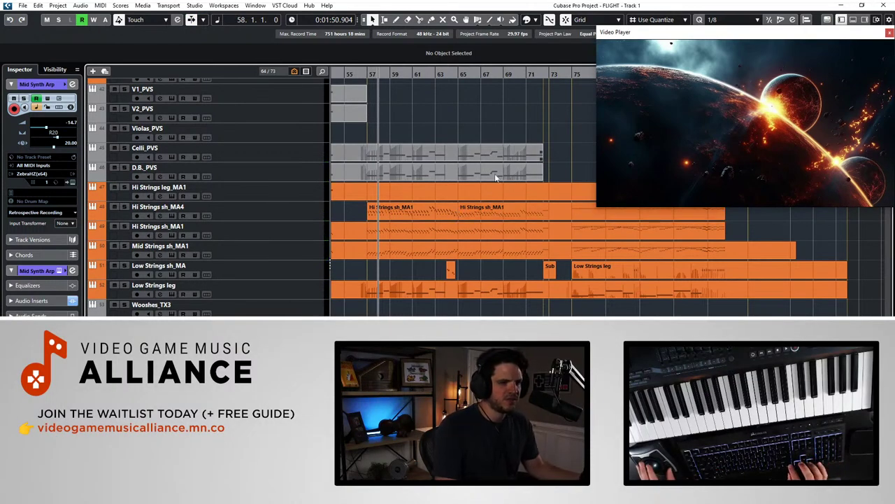
scroll(460, 203, up, 15)
scroll(460, 182, down, 15)
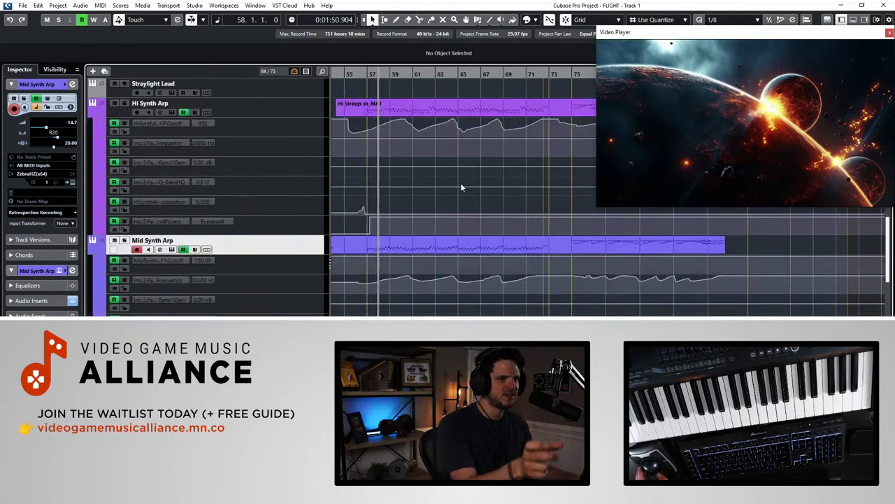
scroll(460, 182, up, 2)
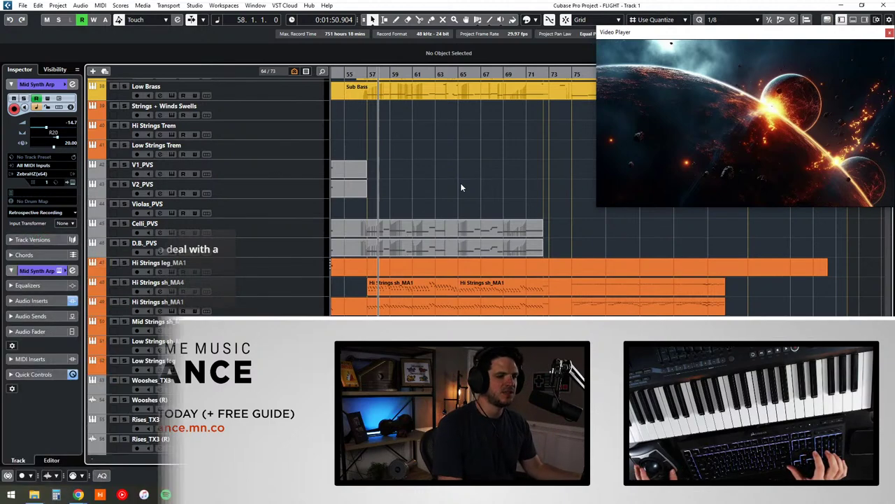
Mute the Hi Strings sh_MA1 part from bar 57 to 65 on the Hi Strings sh_MA4 track
key(h)
key(h)
key(h)
key(h)
scroll(490, 279, right, 2)
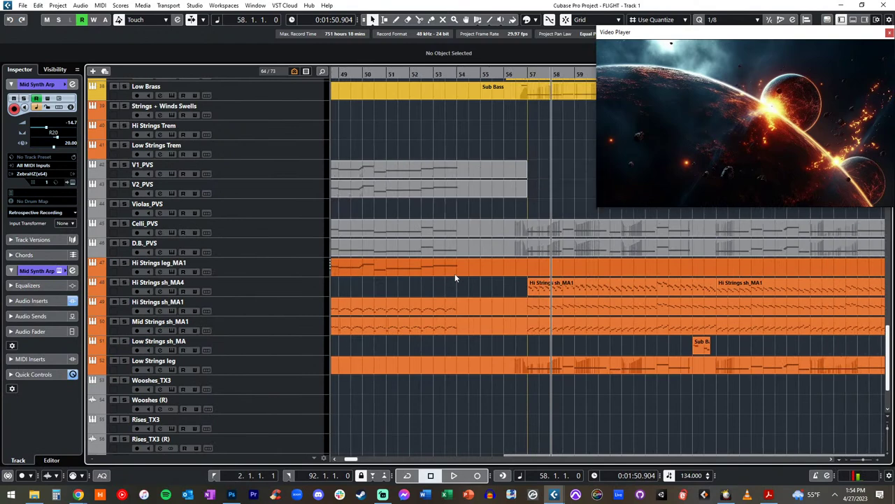
scroll(545, 286, down, 2)
click(546, 287)
scroll(523, 229, right, 2)
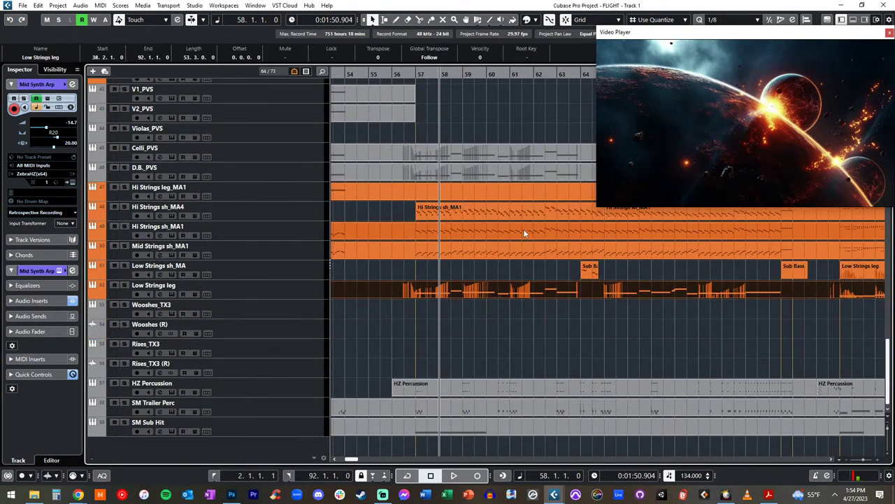
scroll(524, 229, up, 2)
scroll(524, 229, right, 2)
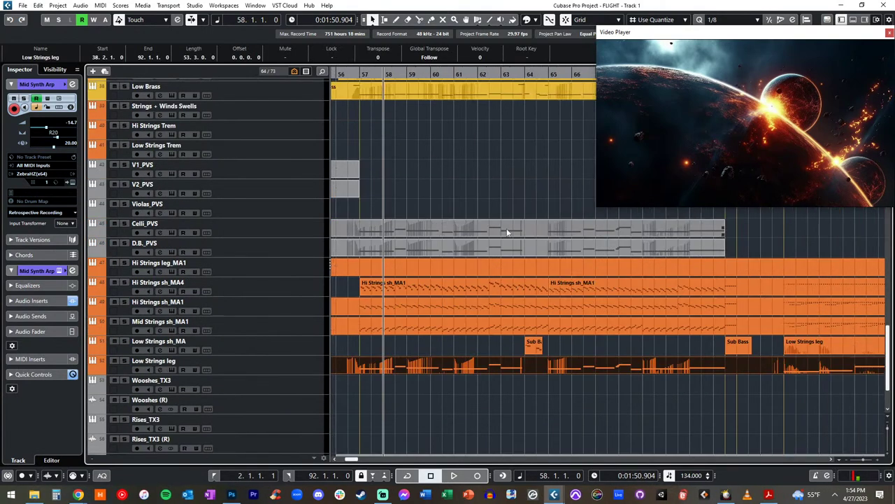
click(523, 284)
right_click(518, 298)
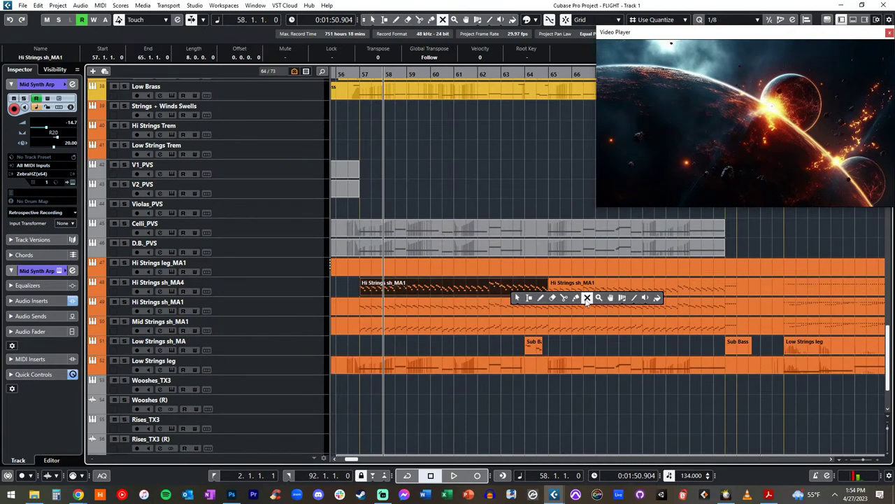
click(587, 297)
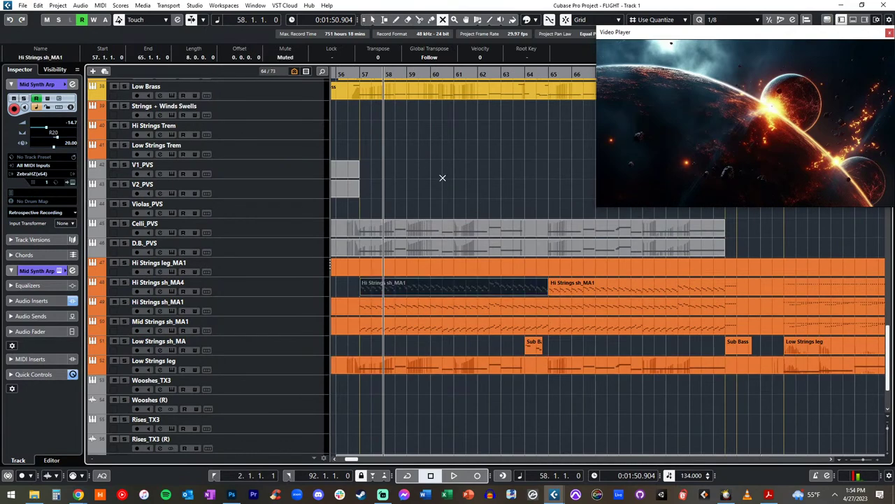
Mute the Hi Synth Arp part that ends at bar 65
scroll(442, 178, up, 6)
scroll(442, 177, up, 4)
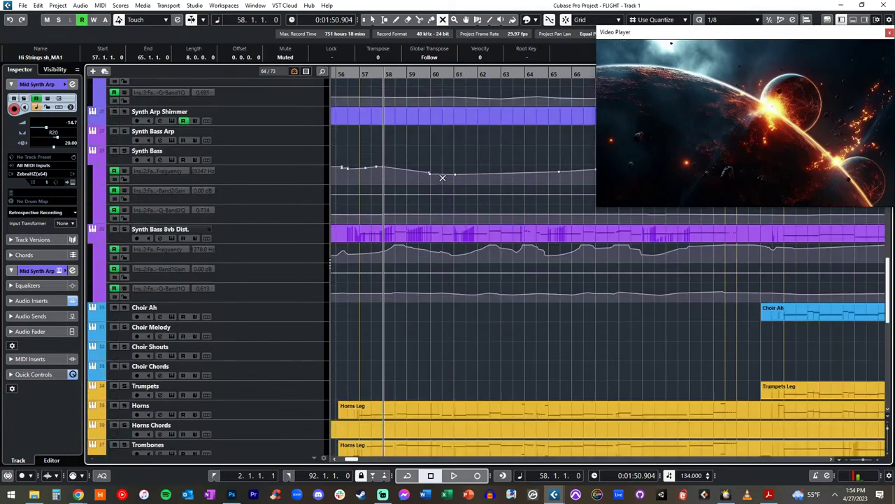
scroll(442, 178, up, 2)
scroll(443, 178, down, 12)
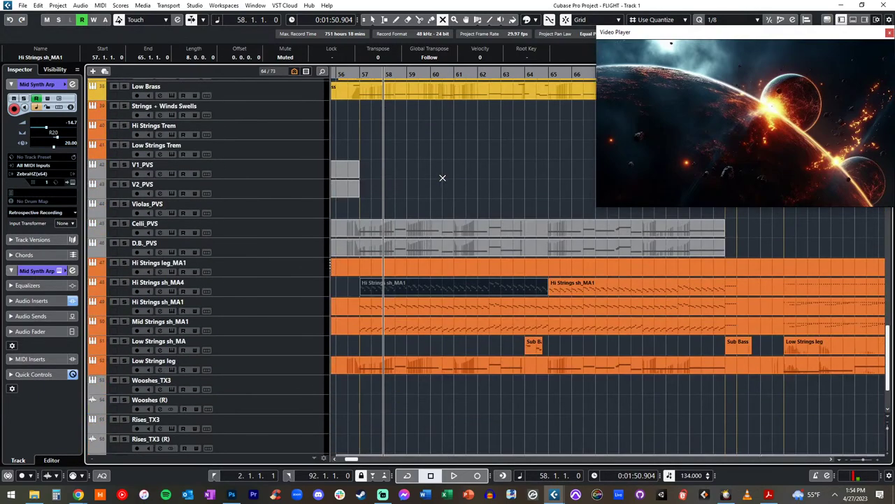
scroll(442, 178, up, 8)
scroll(442, 177, up, 4)
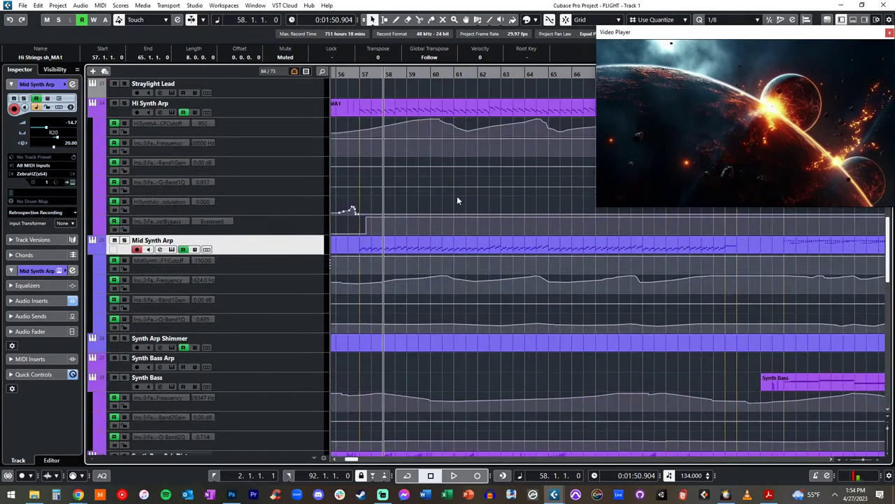
click(458, 200)
scroll(457, 200, down, 12)
scroll(545, 195, up, 8)
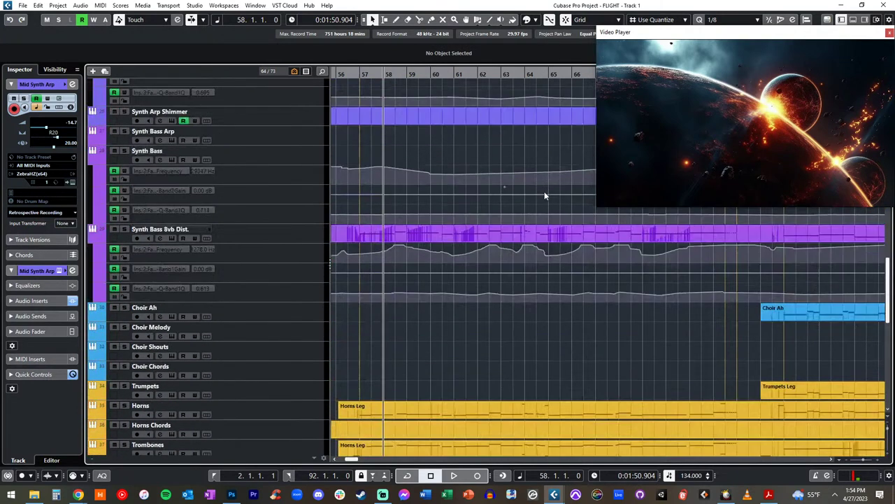
scroll(545, 195, up, 10)
scroll(545, 196, down, 6)
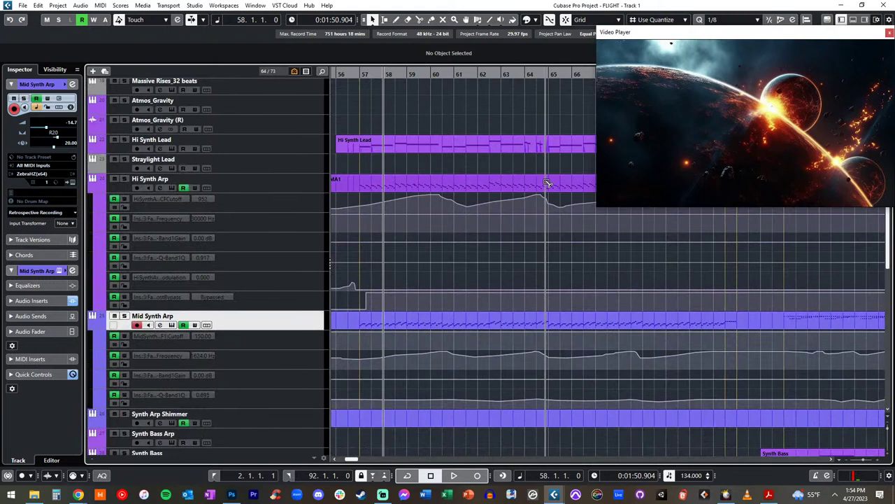
right_click(533, 184)
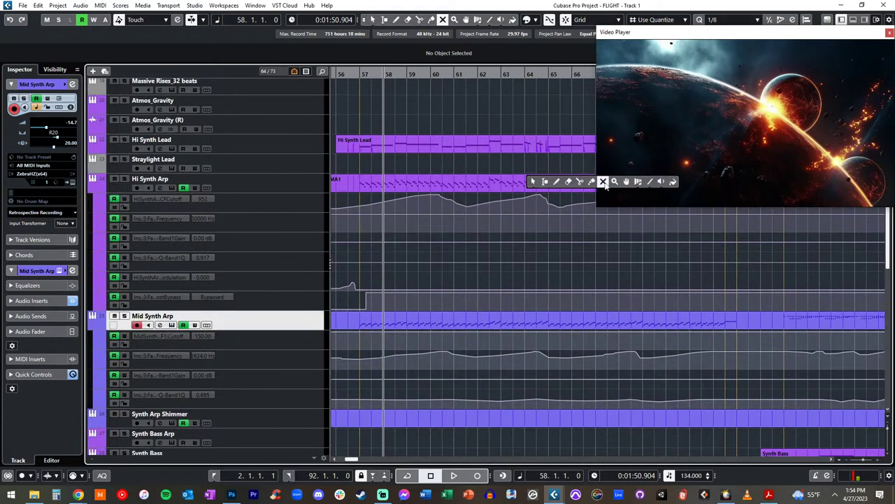
click(603, 181)
click(509, 177)
right_click(509, 177)
click(509, 178)
Replay the arrangement from about bar 56 with the parts muted and stop just after bar 65
key(KP_Subtract)
key(KP_Subtract)
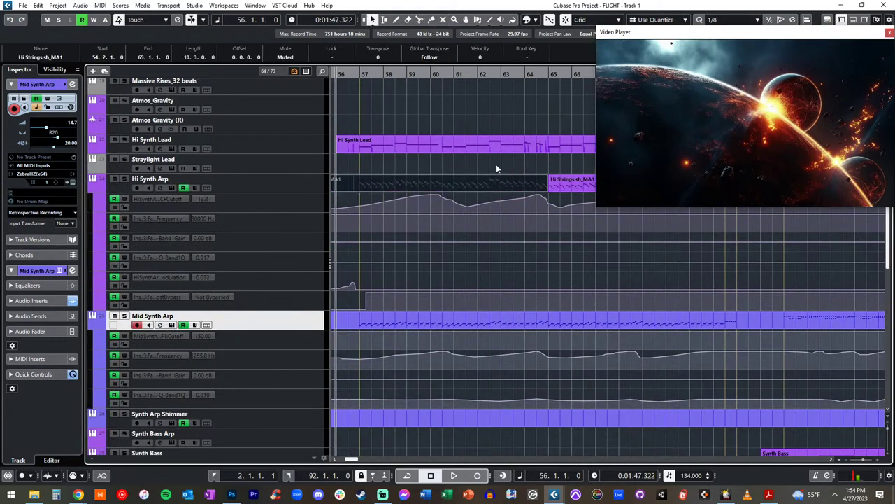
key(KP_Subtract)
key(space)
scroll(476, 167, right, 4)
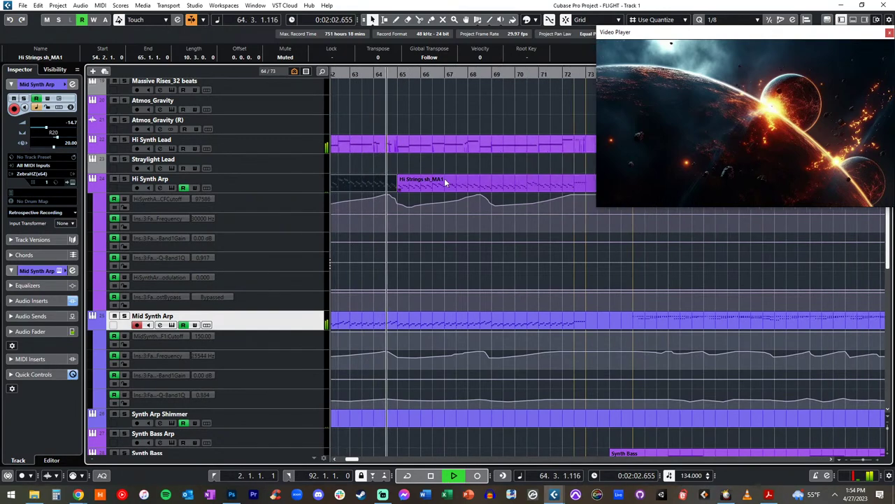
key(space)
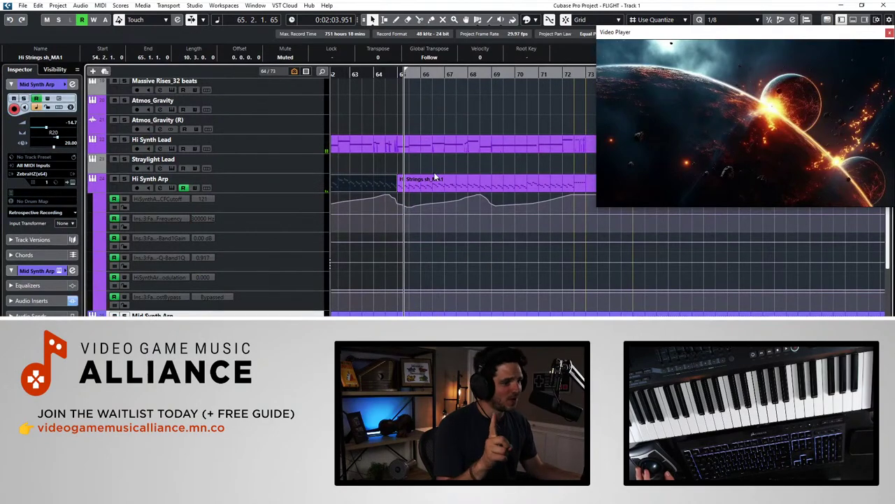
Examine the tracks from Video down to Low Brass around bar 65, comparing the percussion, synth, choir and brass layers
scroll(420, 161, up, 10)
scroll(422, 165, down, 6)
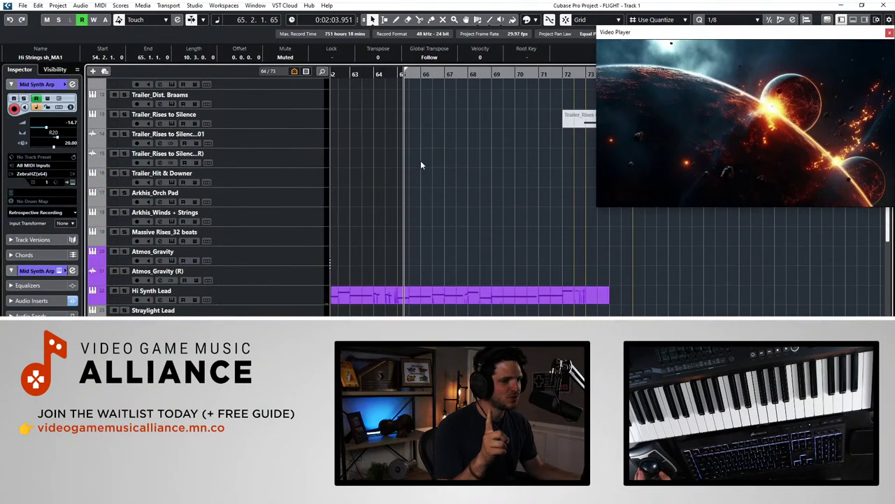
scroll(420, 165, down, 8)
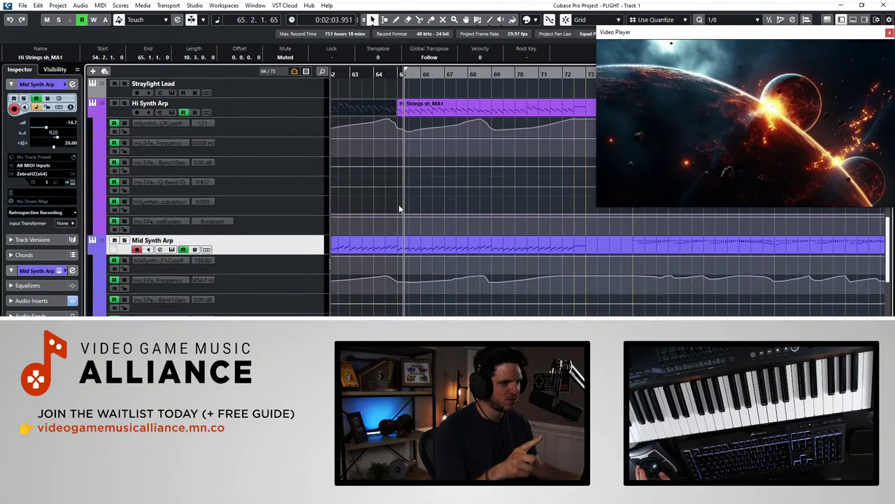
scroll(400, 209, up, 4)
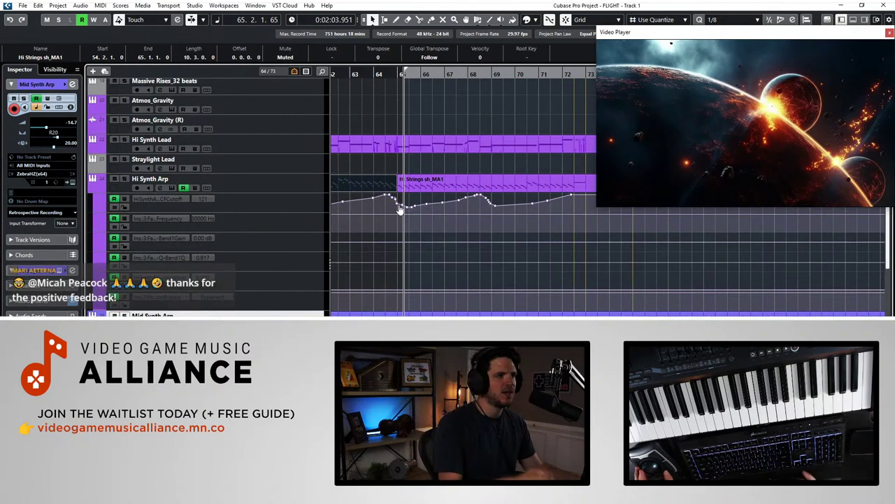
scroll(390, 184, up, 15)
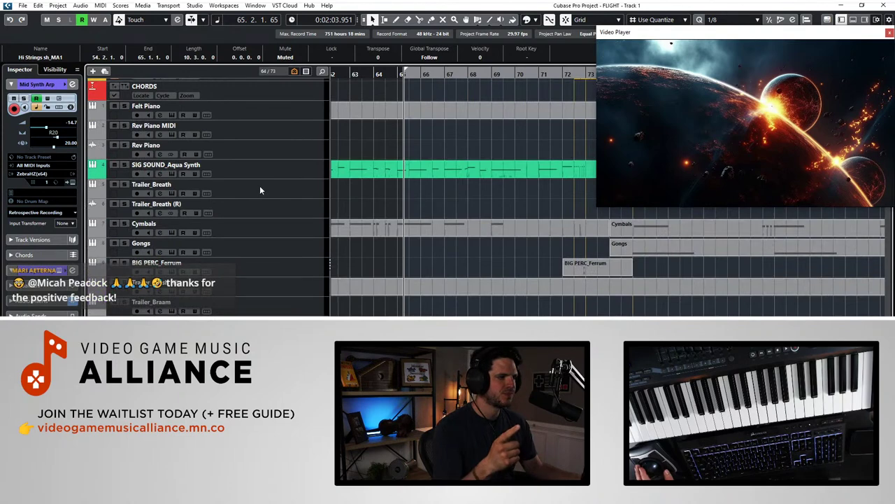
scroll(259, 228, up, 5)
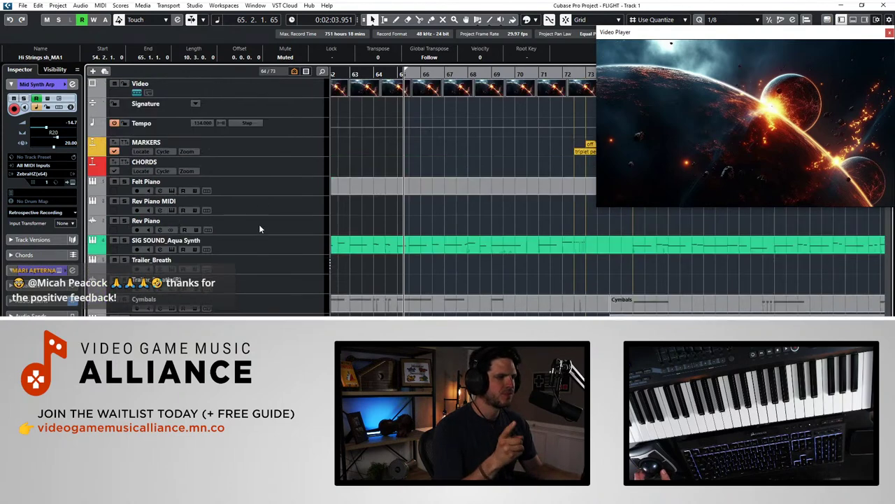
scroll(259, 228, down, 20)
scroll(259, 229, up, 10)
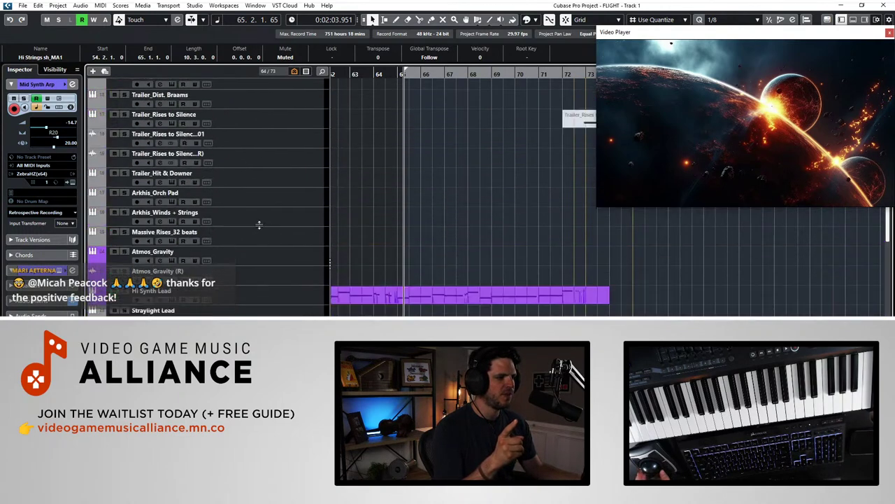
scroll(322, 210, up, 10)
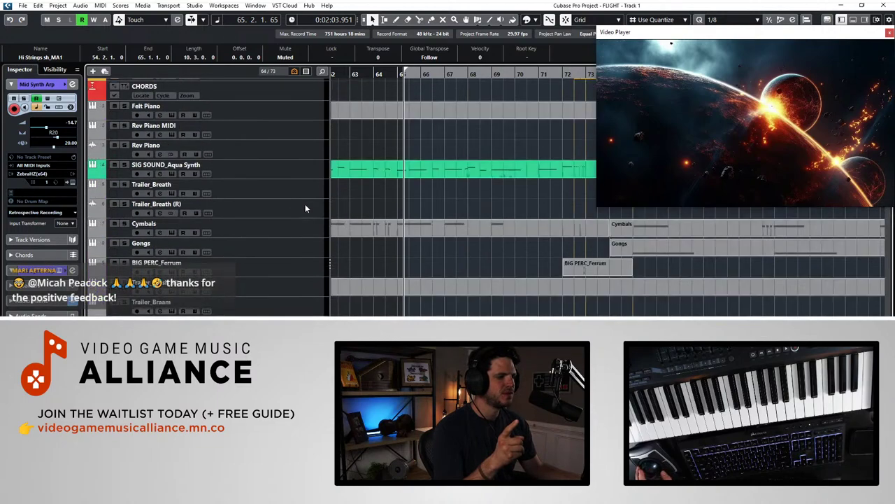
scroll(305, 206, down, 6)
scroll(305, 208, down, 10)
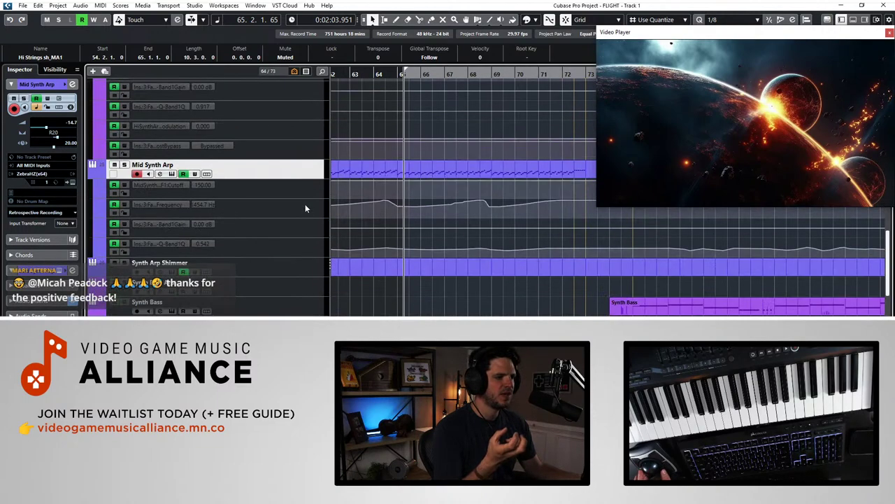
scroll(295, 229, down, 4)
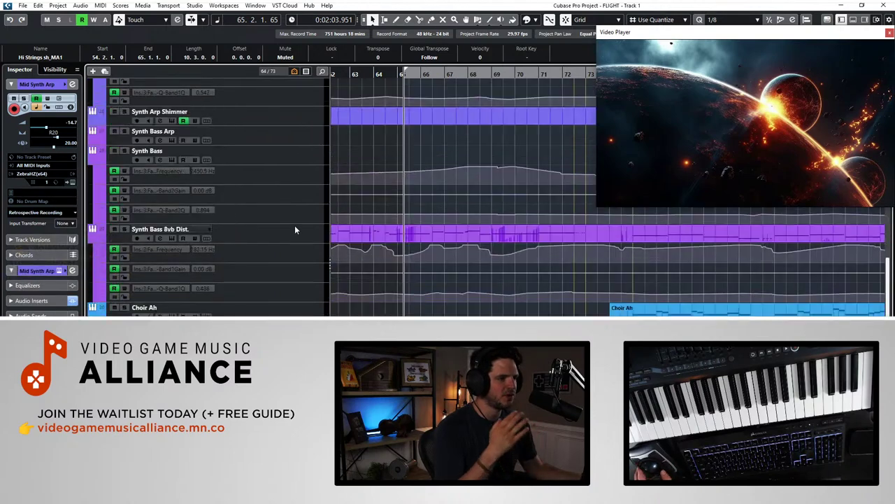
scroll(295, 228, down, 4)
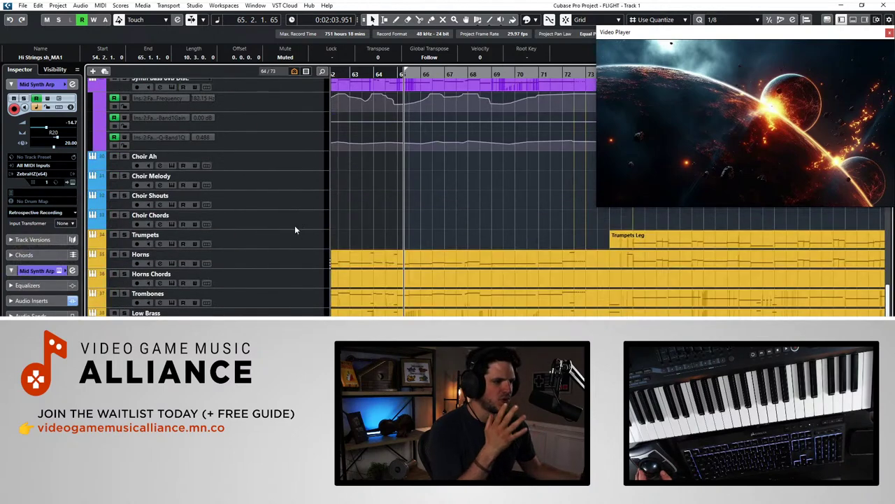
Audition the Choir Ah and Choir Shouts sounds on the keyboard, and select the Choir Melody track for recording
click(256, 168)
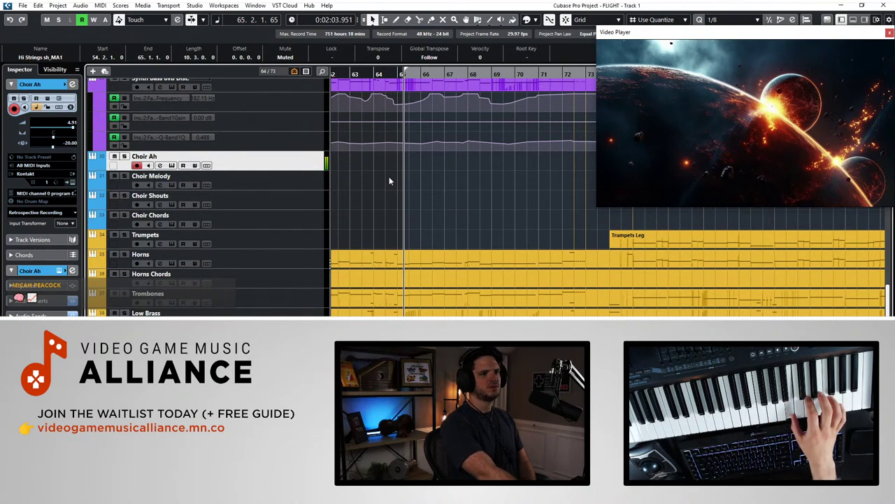
click(246, 202)
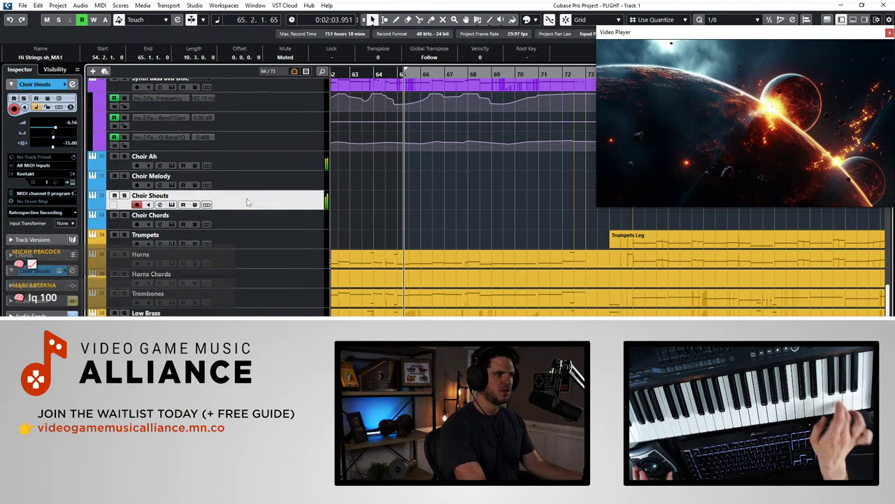
click(277, 163)
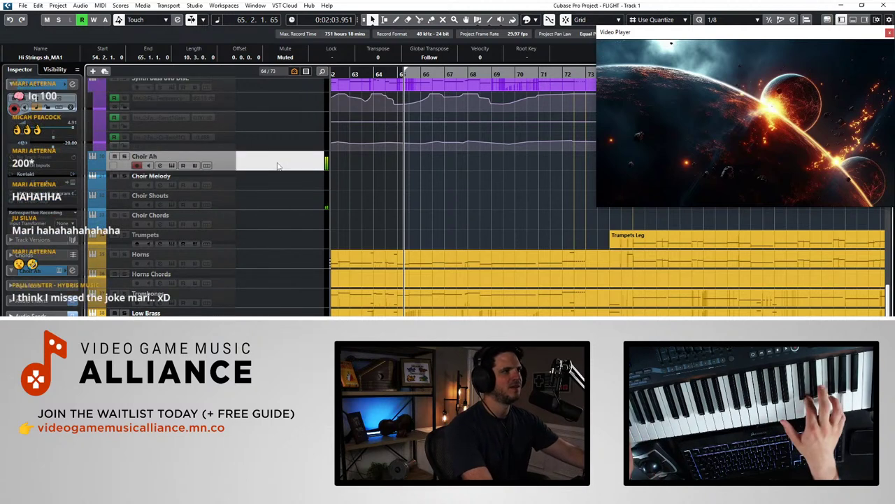
click(272, 180)
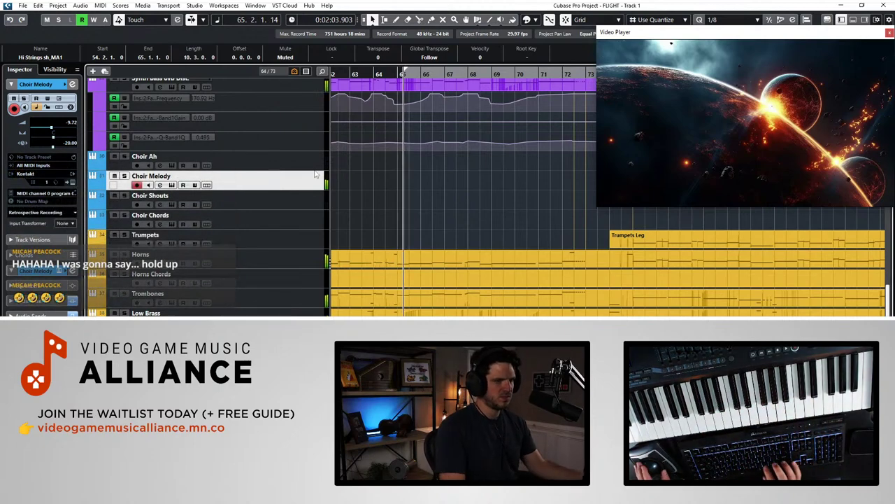
Replay the arrangement from about bar 63 to bar 67 with the Choir Melody track armed
scroll(316, 170, up, 3)
key(KP_Subtract)
key(KP_Subtract)
scroll(421, 203, up, 2)
key(space)
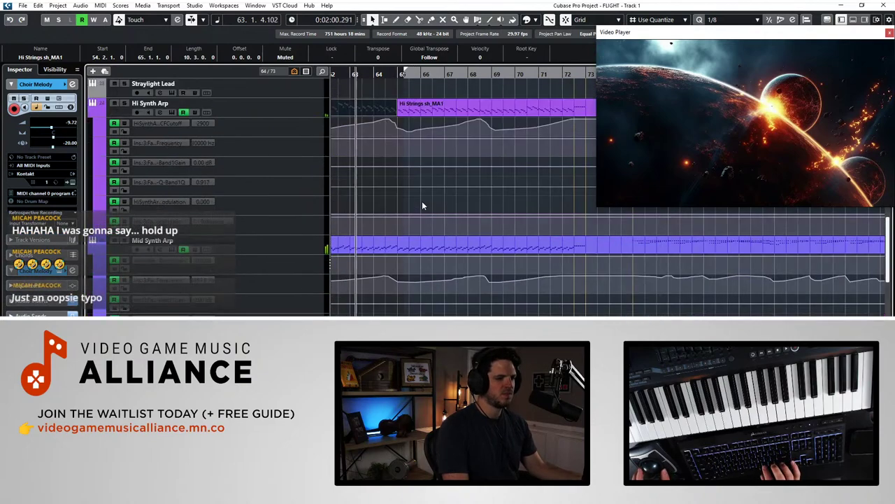
scroll(400, 261, down, 5)
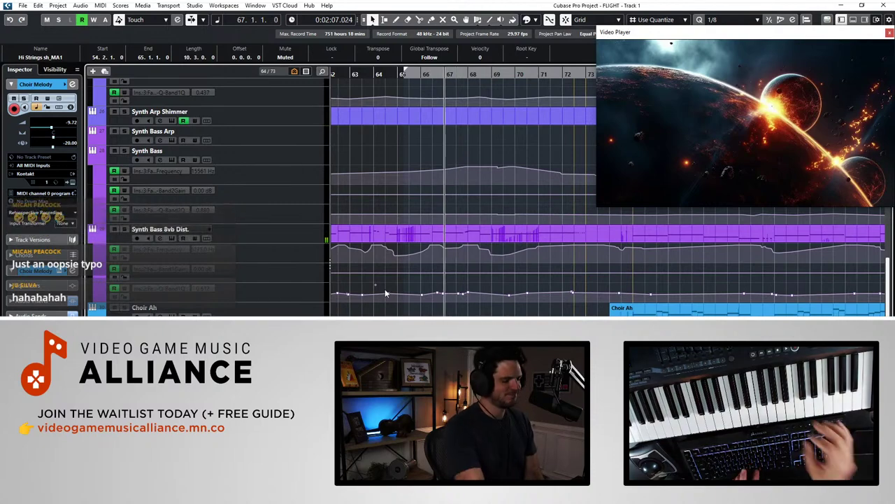
Try recording a short Choir Melody take over bars 64 and 65
key(KP_Subtract)
key(space)
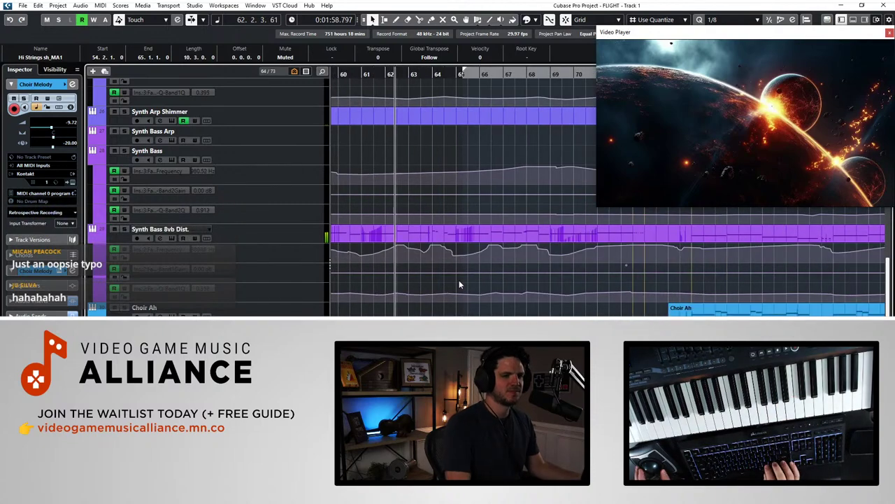
scroll(459, 280, up, 5)
scroll(459, 284, down, 5)
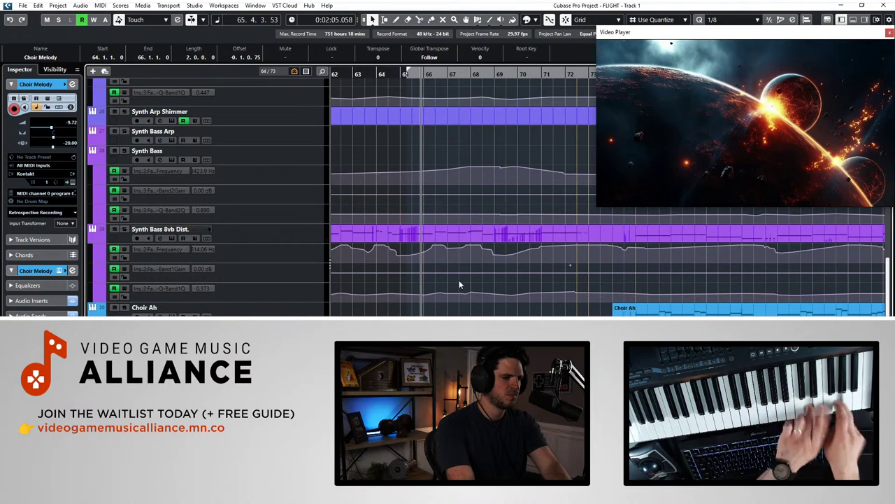
key(ctrl+shift+a)
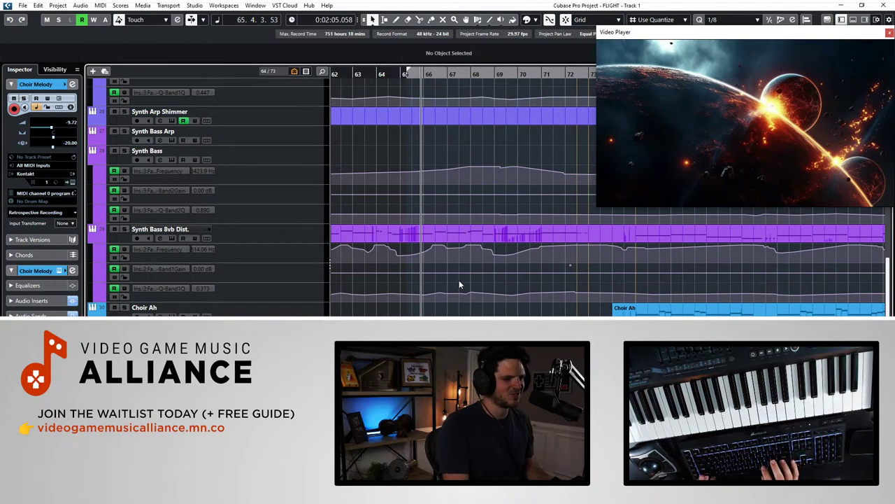
Rewind before bar 64 and record a Choir Melody part from bar 64 to bar 74
key(KP_Subtract)
key(KP_Subtract)
key(KP_Subtract)
key(space)
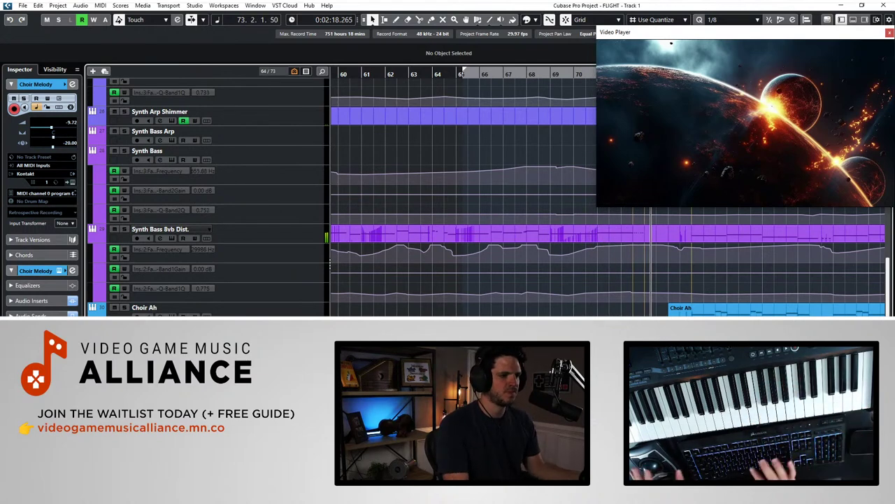
key(space)
key(h)
key(h)
key(h)
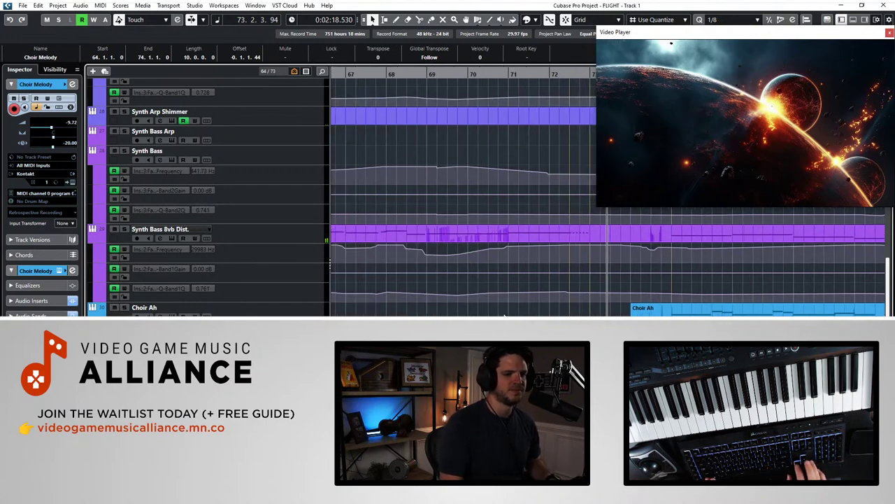
Open the Choir Melody part for note editing and shift all its notes slightly later, so the first starts at 65.1.1.49
key(KP_Subtract)
key(KP_Subtract)
key(KP_Subtract)
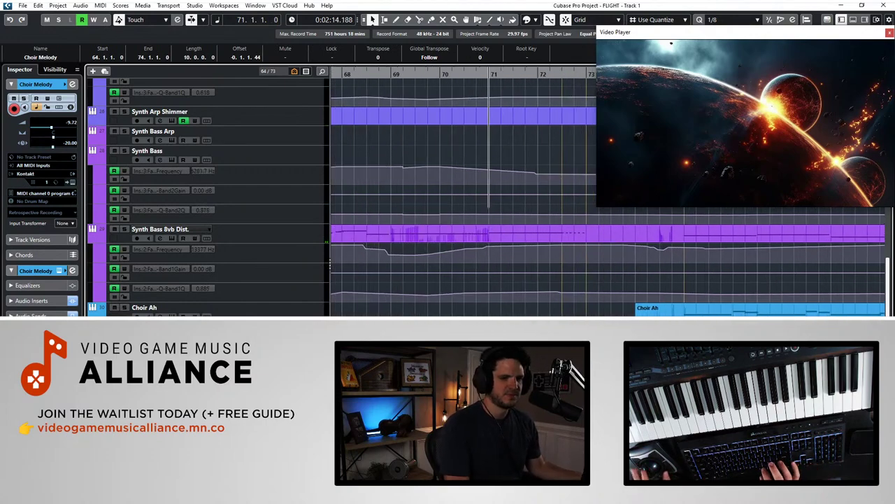
key(Return)
key(ctrl+a)
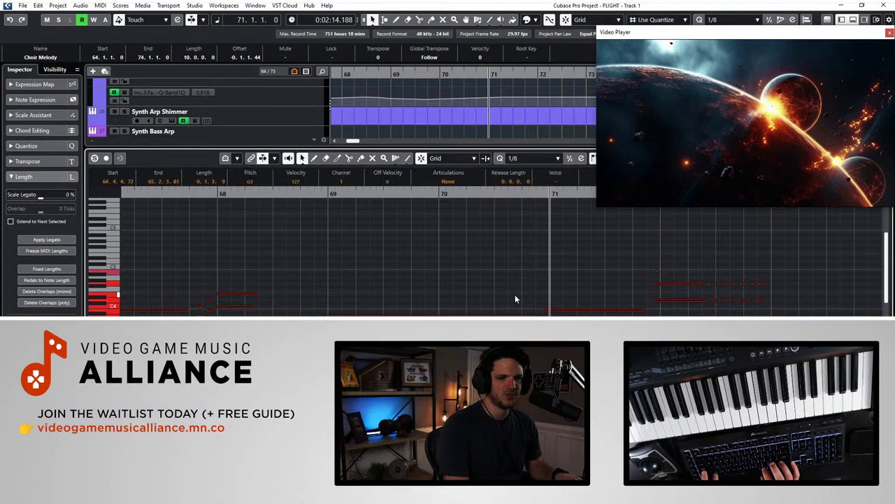
drag(668, 284, 674, 286)
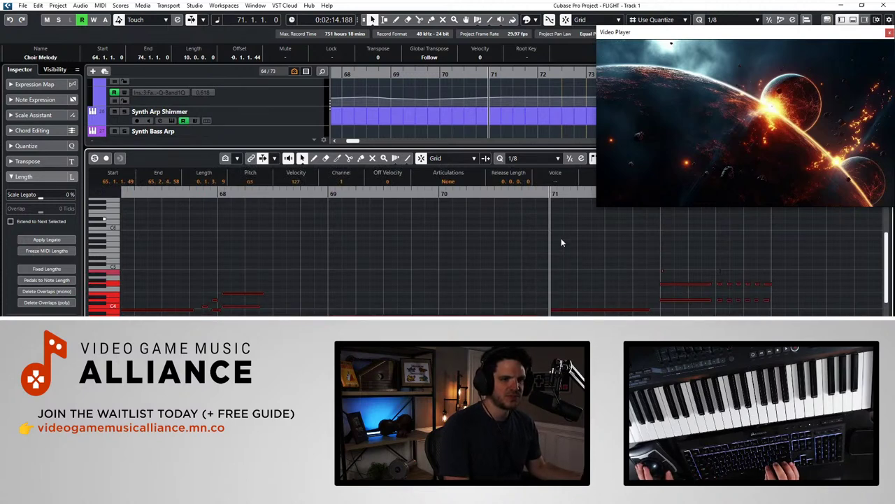
Leave the short repeated notes in bar 72 out of the selection, quantize the remaining notes and set the quantize value to 1/4
scroll(565, 256, right, 3)
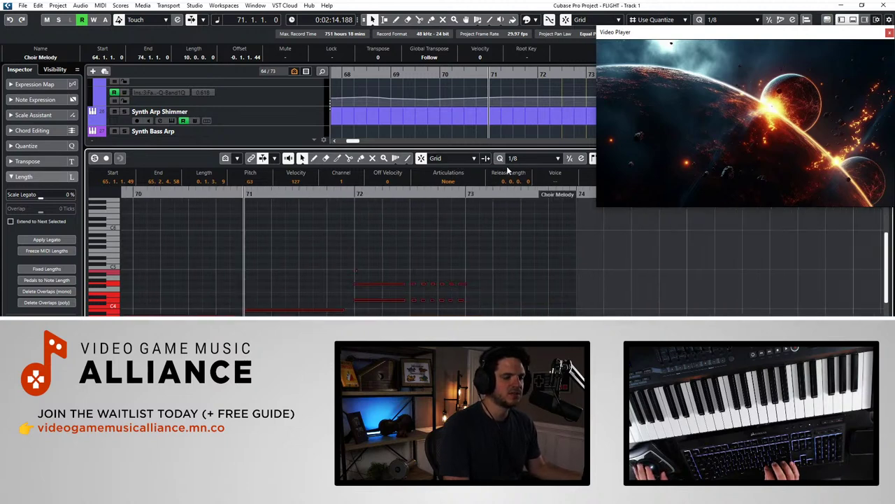
drag(410, 283, 411, 283)
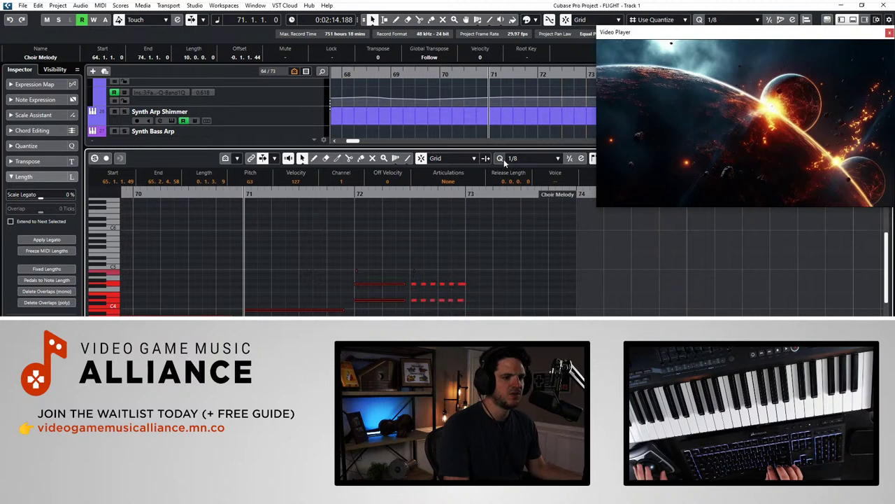
click(532, 158)
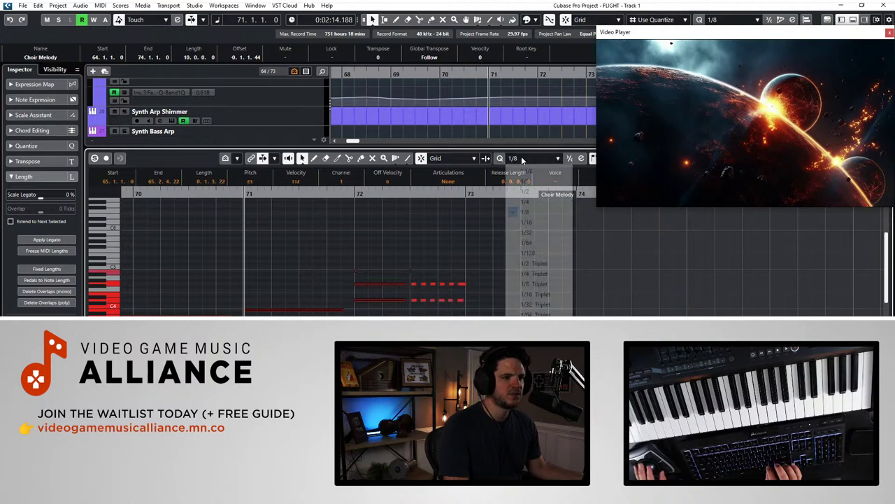
click(519, 194)
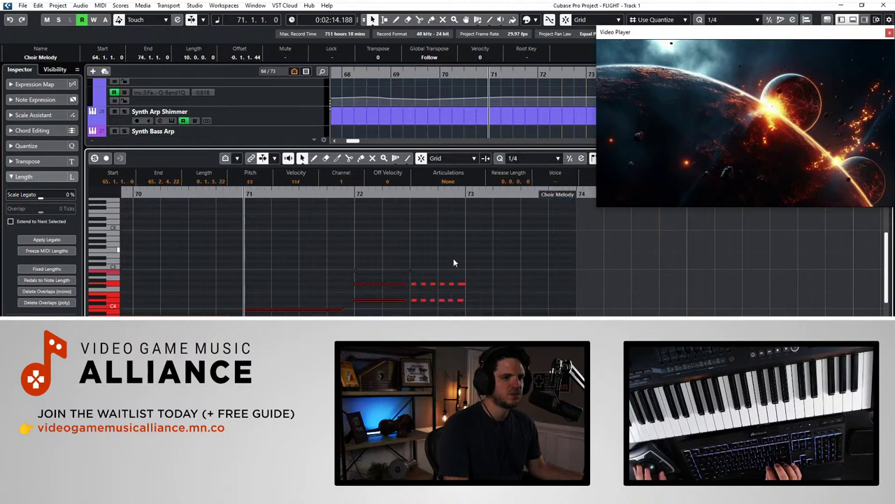
Quantize the short repeated notes in the second half of bar 72 to 1/8 Triplet
drag(415, 278, 481, 313)
click(532, 158)
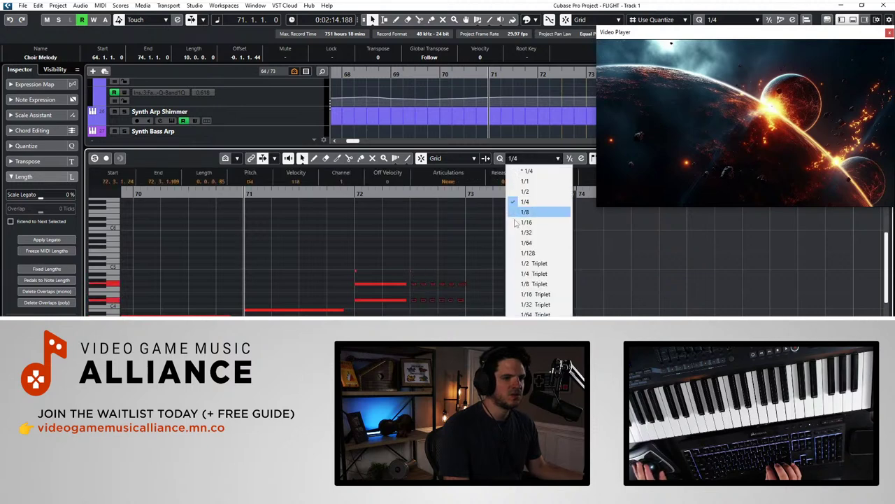
click(532, 285)
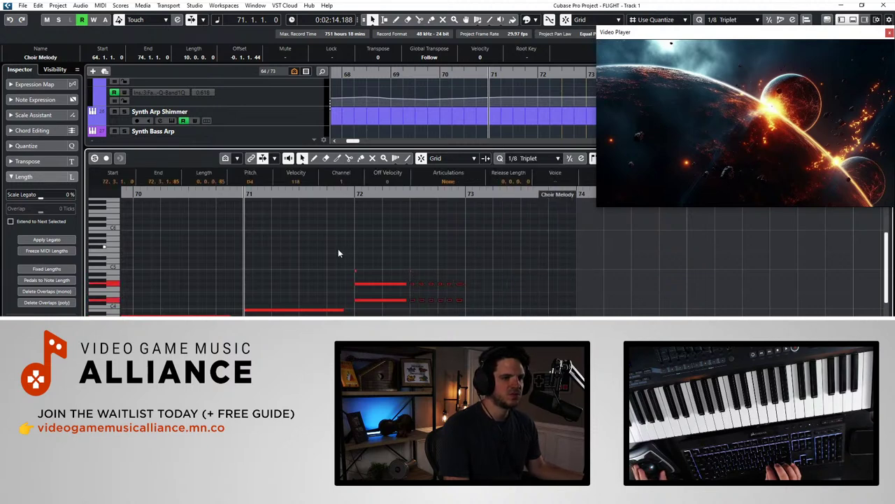
Delete the stray high note at the start of bar 72 and clear the note selection
drag(337, 259, 416, 278)
key(Delete)
key(Left)
scroll(416, 277, left, 2)
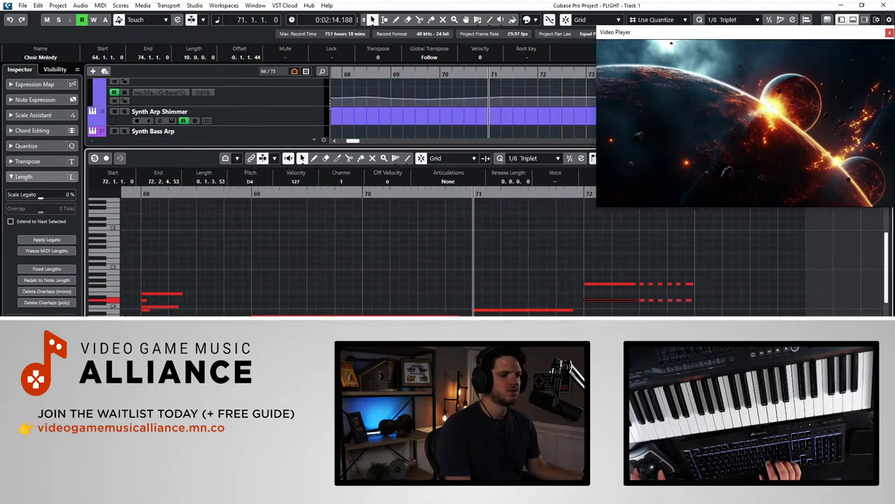
scroll(350, 251, left, 3)
key(Escape)
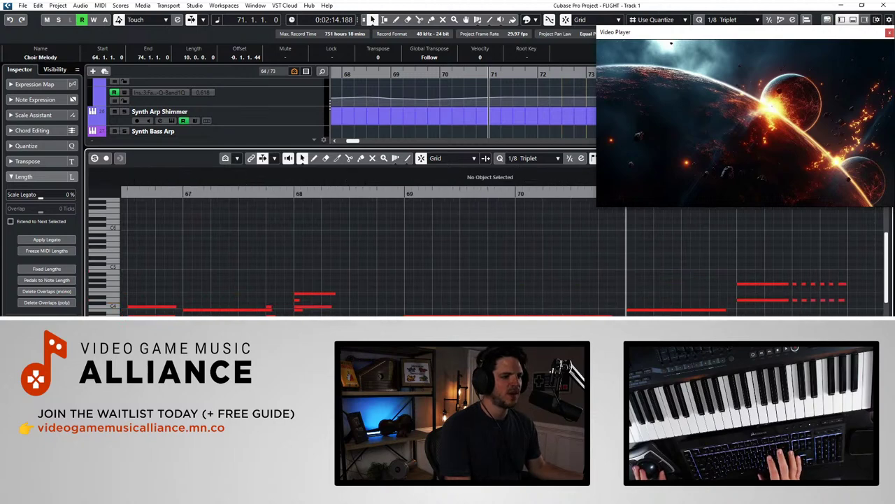
Delete the stray short notes at the end of bar 67 and the start of bar 68 in the Choir Melody part
click(294, 308)
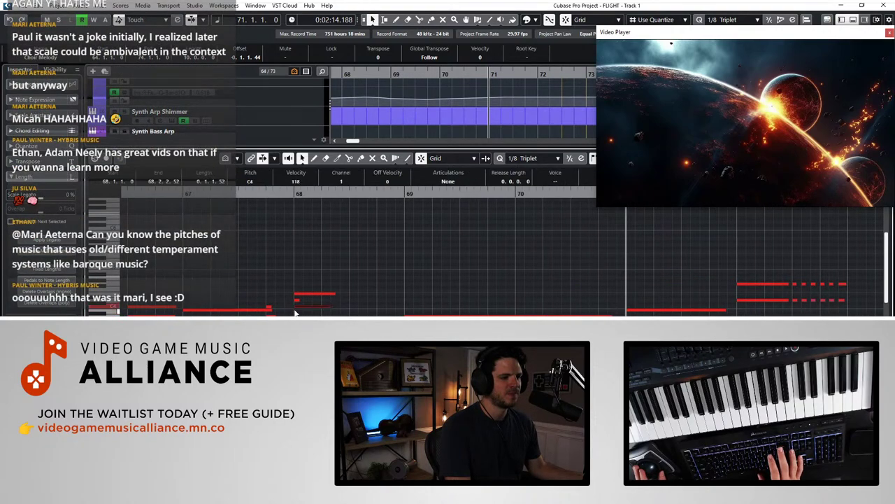
click(295, 313)
click(295, 306)
click(283, 306)
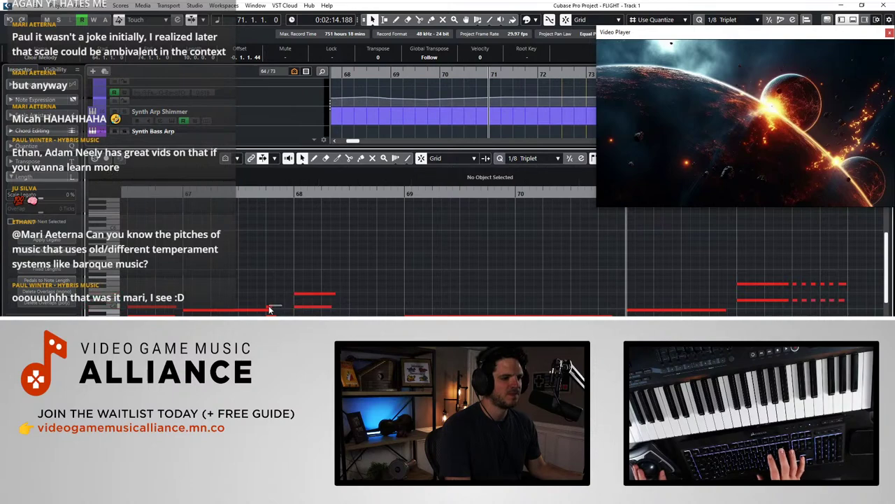
click(269, 307)
key(Delete)
scroll(342, 291, left, 6)
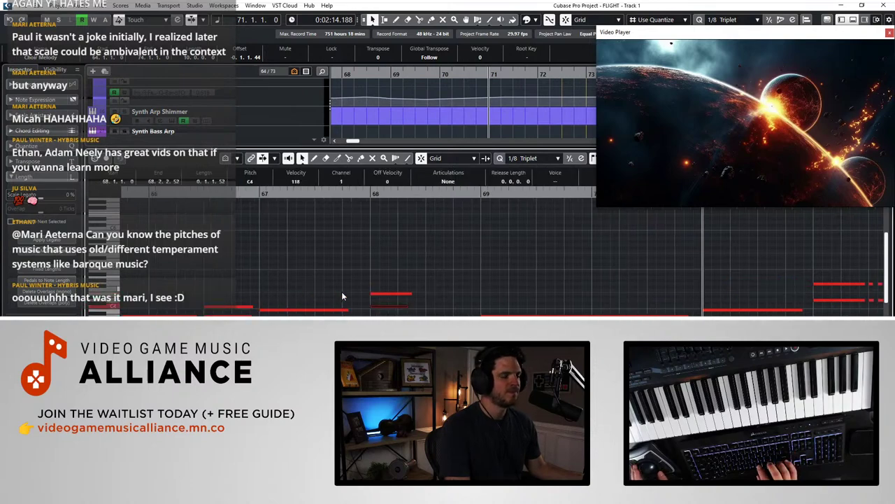
scroll(341, 291, right, 10)
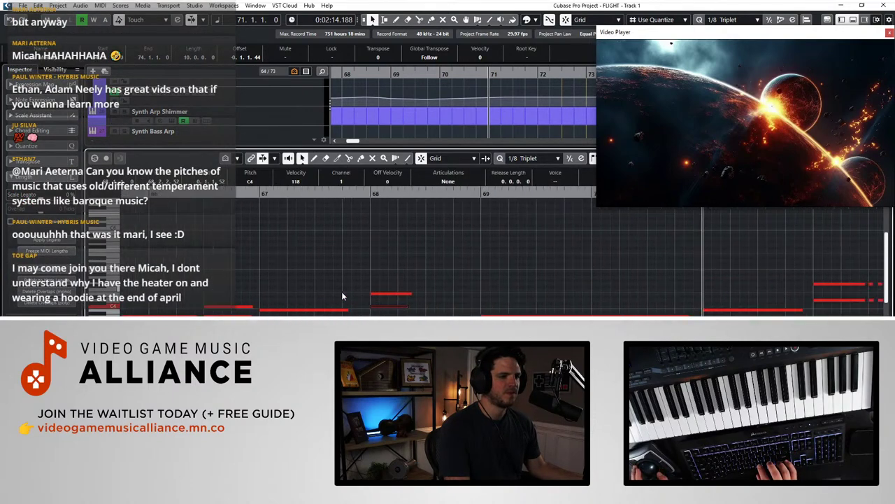
scroll(341, 291, left, 12)
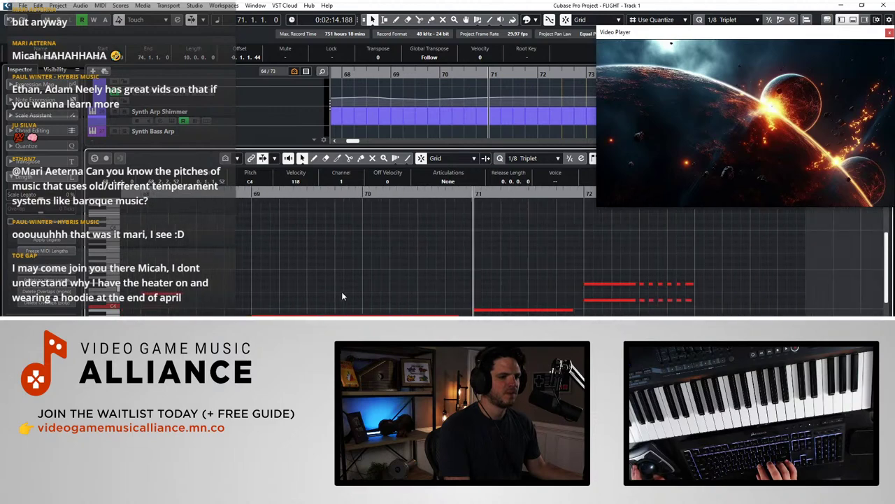
Return to the arrangement and play the cleaned-up Choir Melody with the full mix from about bar 63 to bar 69
key(ctrl+alt+e)
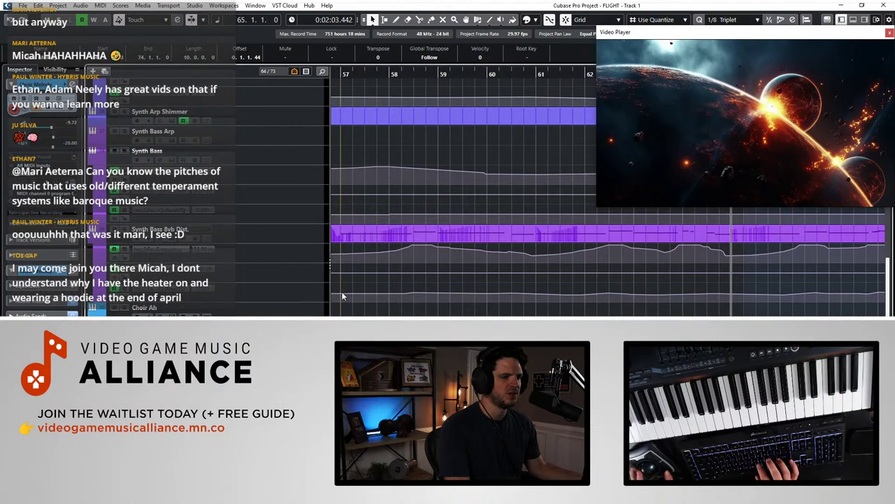
key(KP_Subtract)
key(KP_Subtract)
key(space)
scroll(424, 312, right, 2)
scroll(462, 210, right, 2)
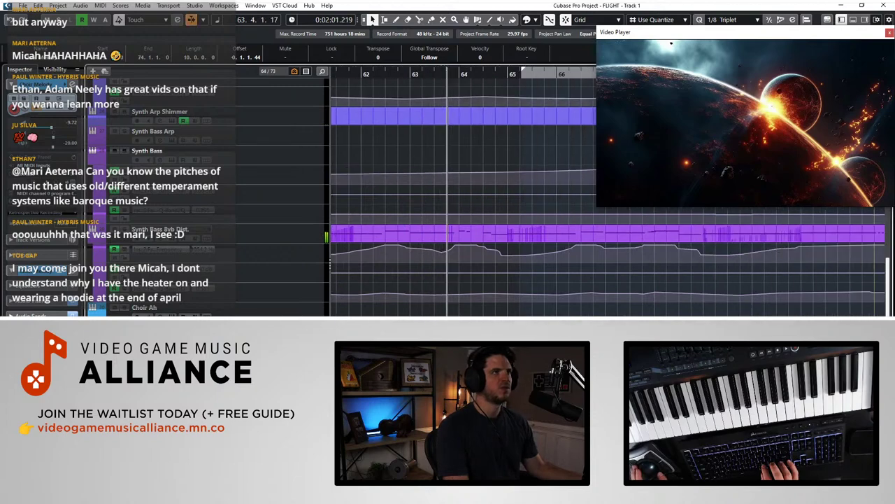
scroll(462, 210, down, 3)
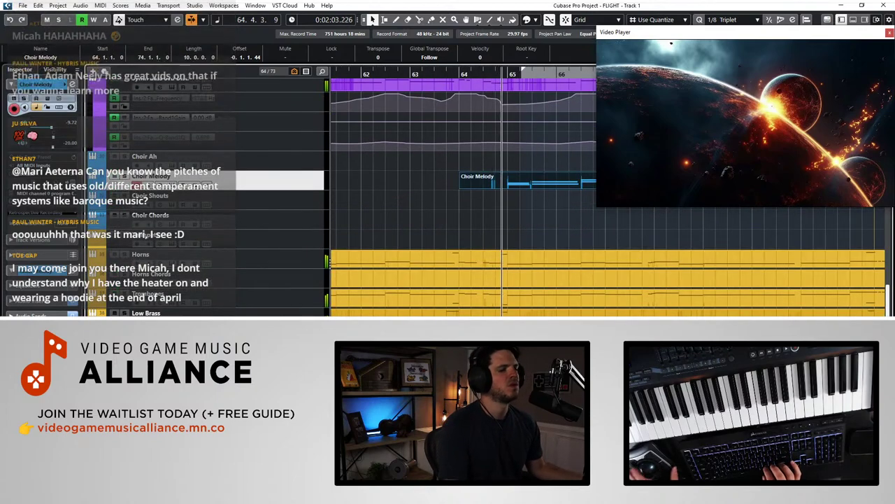
scroll(457, 197, right, 3)
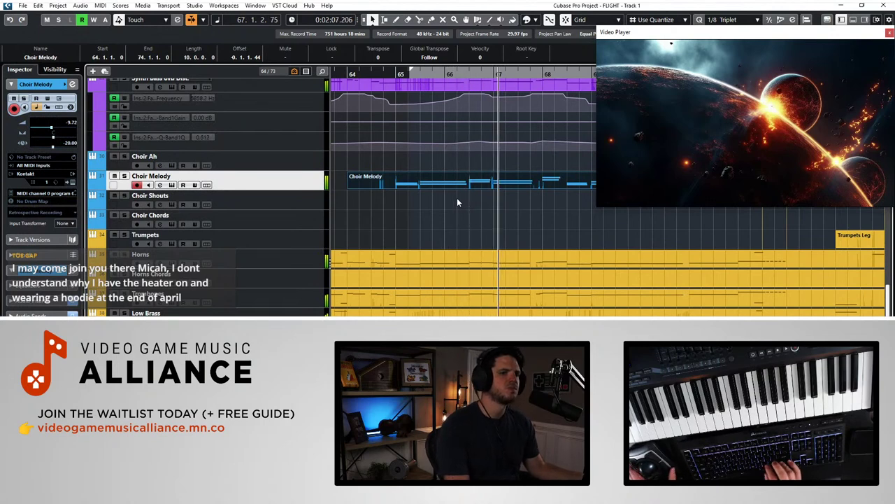
scroll(457, 197, right, 5)
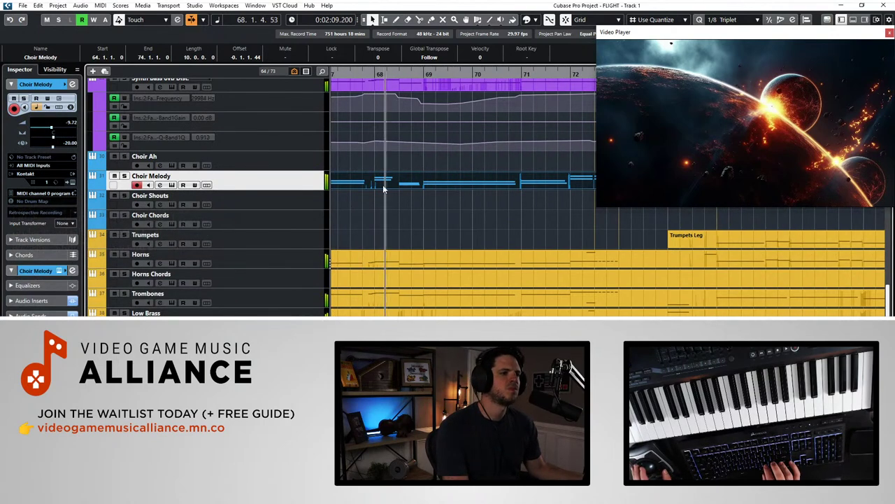
scroll(488, 182, left, 3)
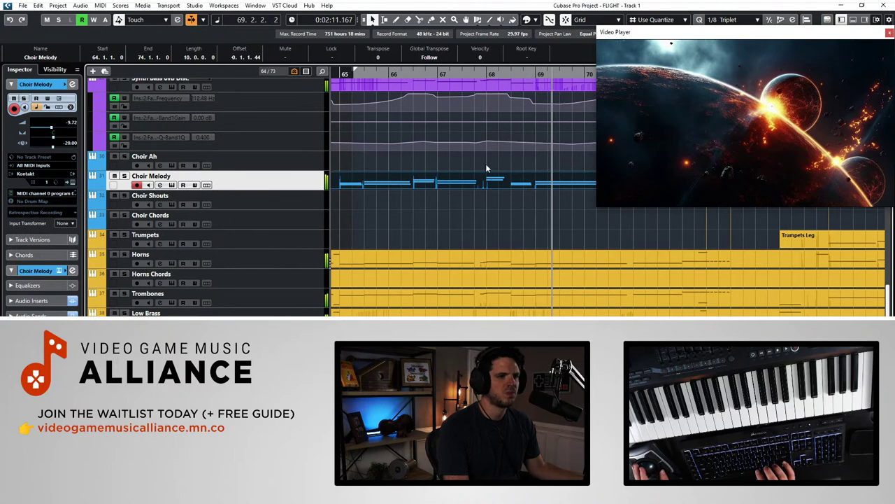
Solo the Choir Melody track and replay it from bar 67
key(space)
key(KP_Subtract)
key(KP_Subtract)
key(s)
key(space)
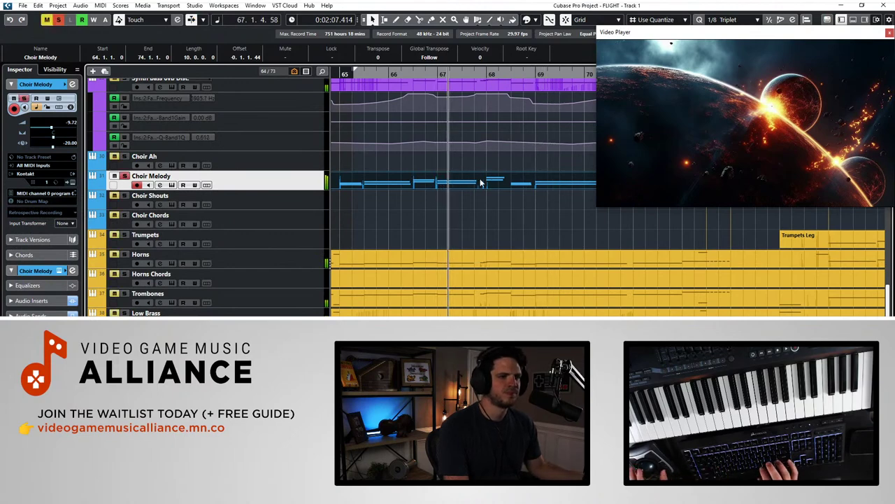
Set the quantize value to 1/16 and draw harmonized sixteenth-note passing notes leading into bar 68, starting with C4 and A3 at 67.4.3
double_click(481, 181)
scroll(497, 260, right, 1)
key(h)
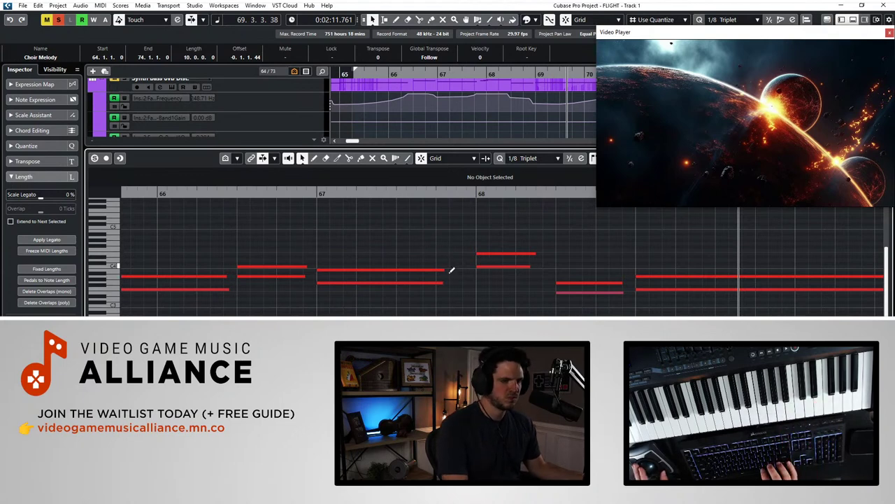
click(524, 160)
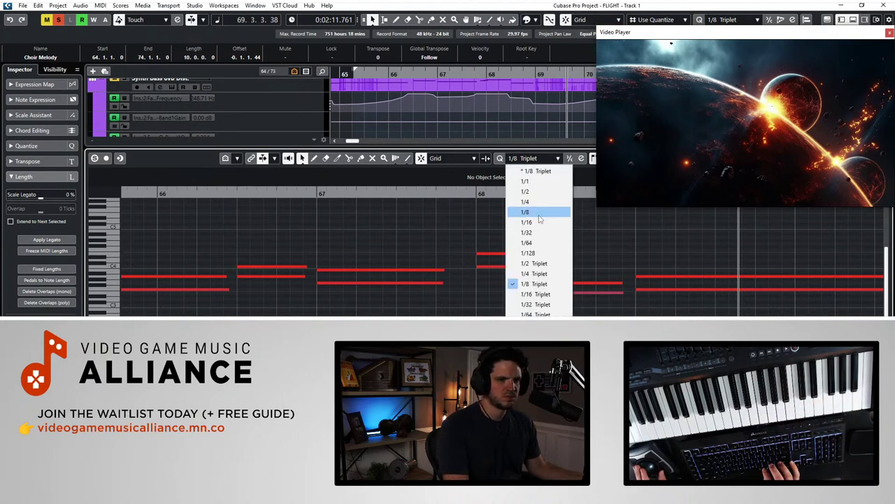
click(535, 222)
click(457, 267)
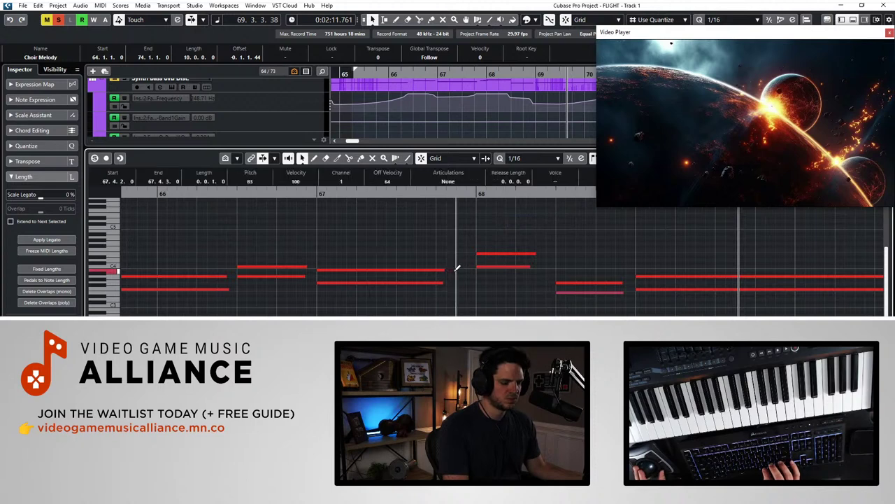
key(ctrl+Right)
key(Up)
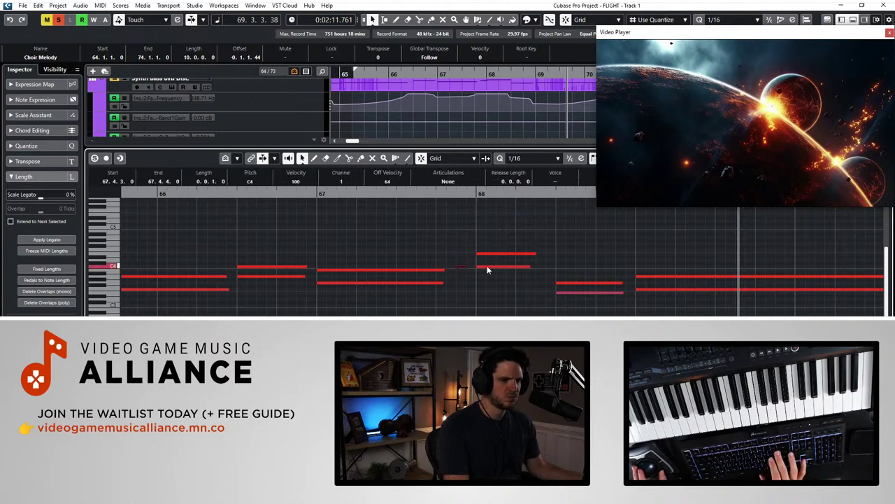
alt+click(471, 259)
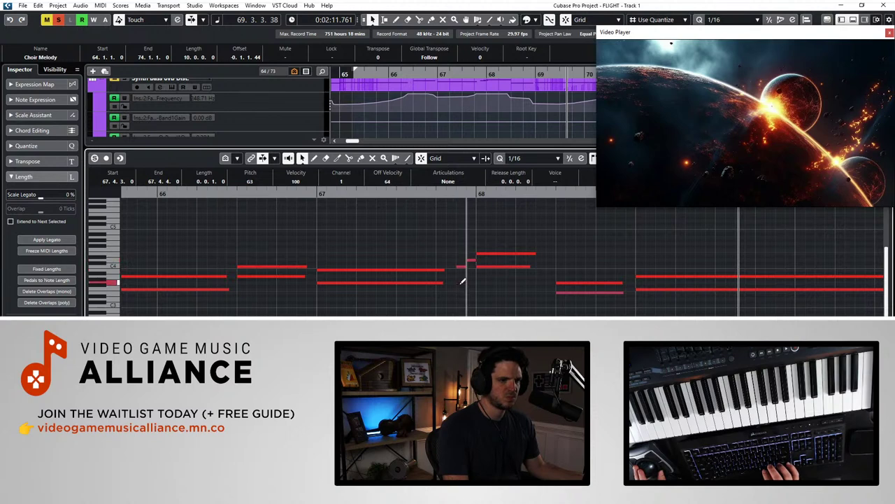
key(Up)
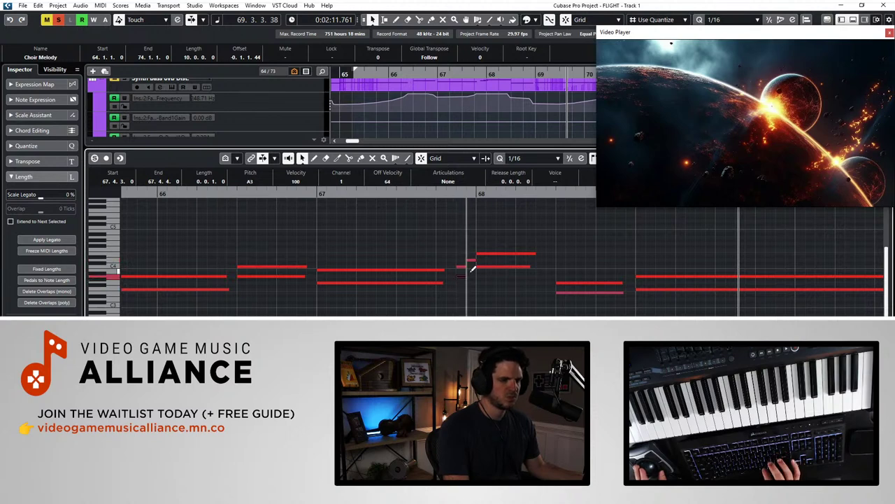
Audition the new passing notes into bar 68, return to the arrangement and turn off the solo during playback
key(space)
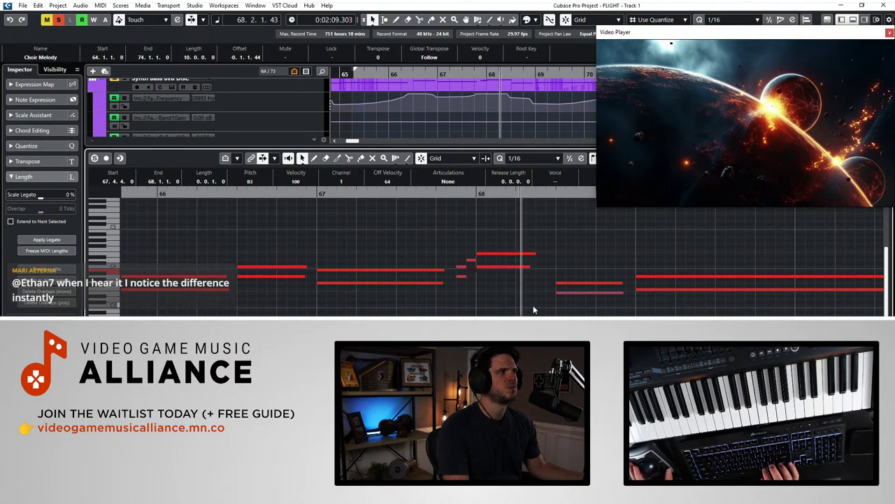
key(f)
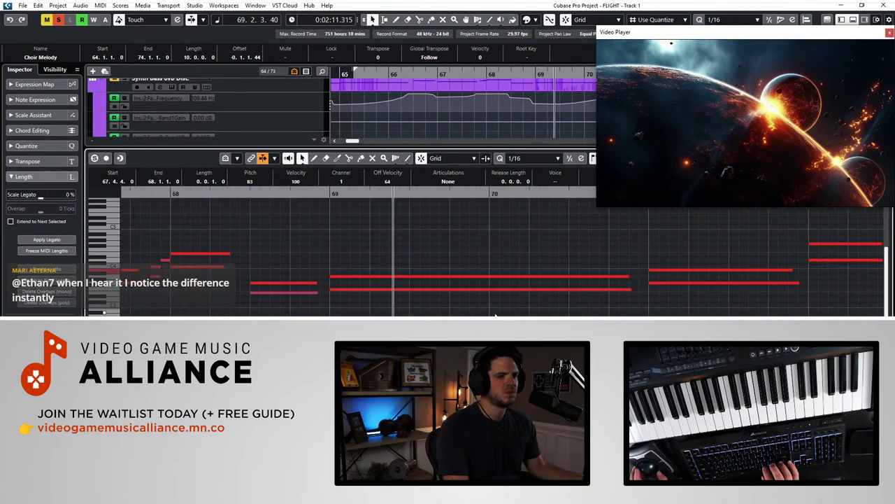
key(ctrl+e)
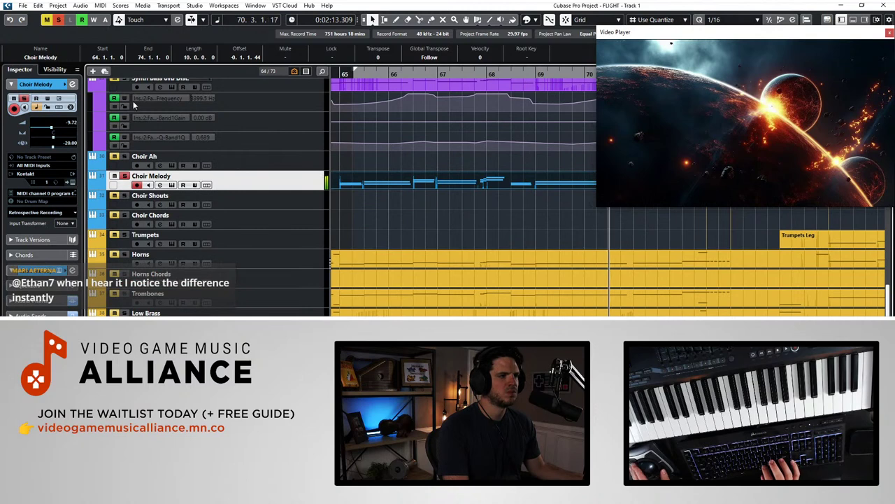
click(58, 20)
key(f)
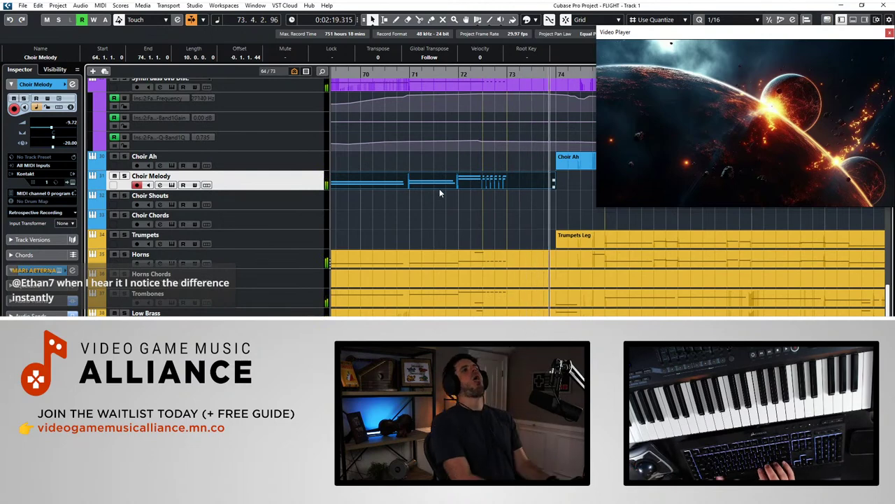
Keep playing into the Choir Ah entrance at bar 74 and select the Choir Ah track
key(g)
key(g)
key(g)
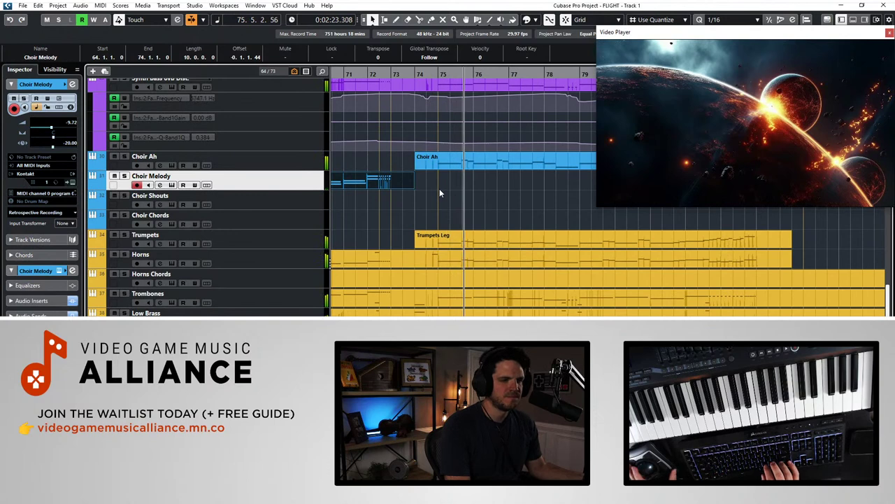
click(270, 160)
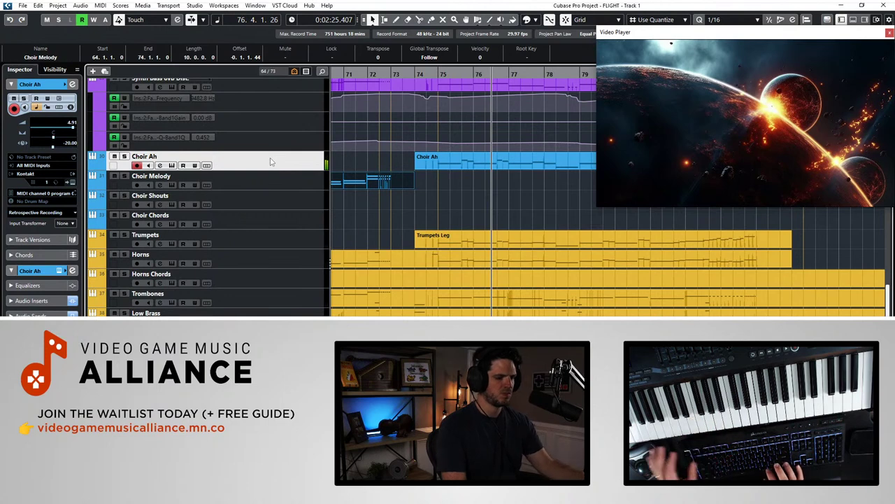
Audition the Trumpets, Horns, Horns Chords and Trombones tracks in solo, clear the solos and leave Trombones selected
click(125, 235)
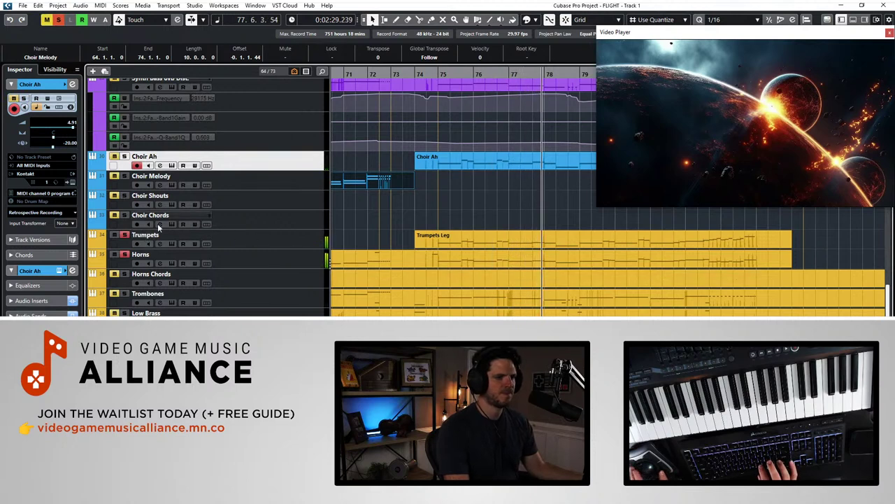
click(165, 280)
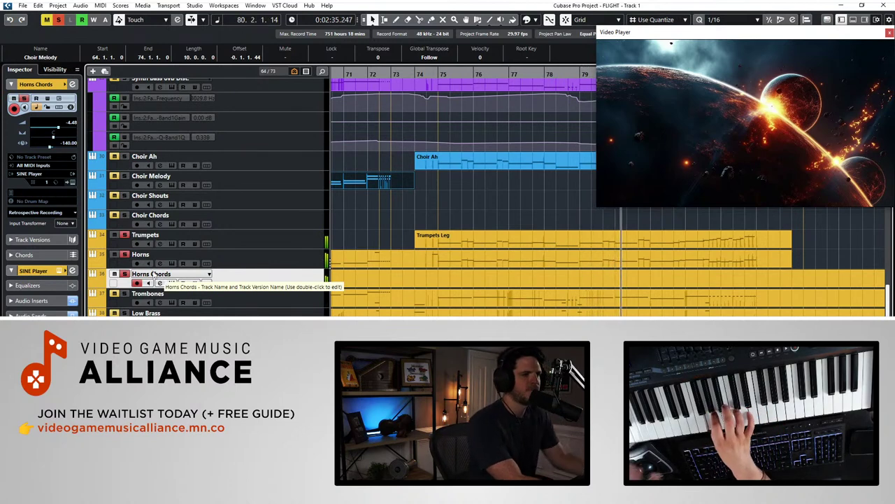
click(59, 20)
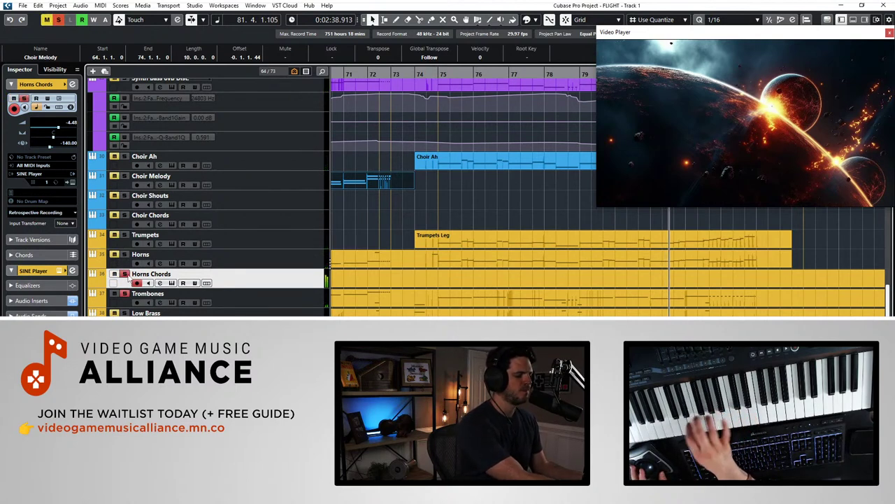
click(125, 274)
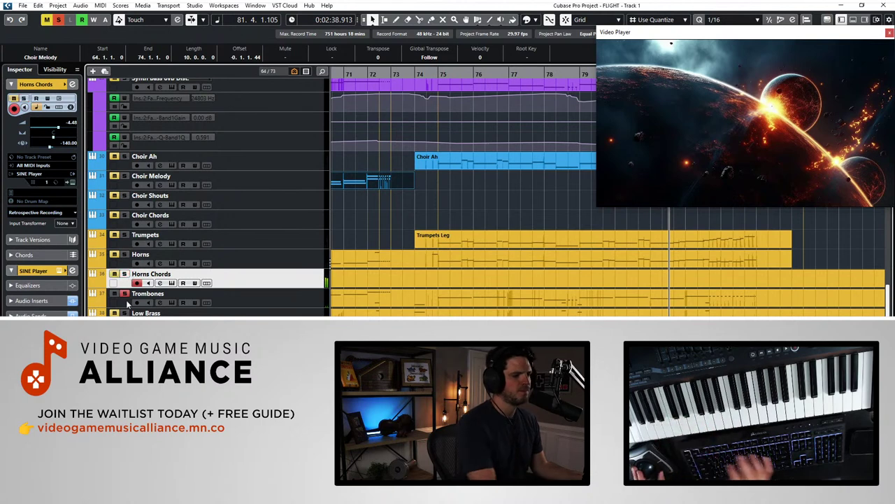
click(126, 302)
click(125, 293)
Return to bar 76 and play the full Act 4 mix while looking over the brass and string tracks
key(KP_Subtract)
key(KP_Subtract)
key(KP_Subtract)
key(KP_Subtract)
key(KP_Subtract)
key(KP_Subtract)
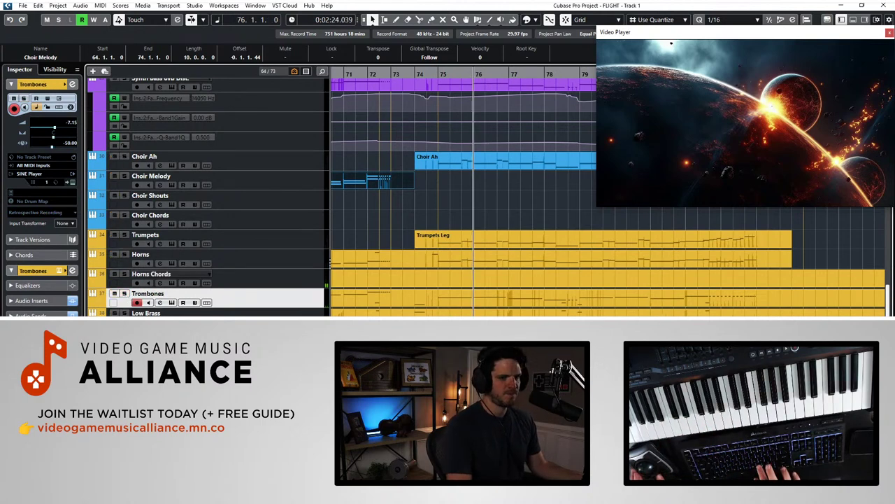
key(space)
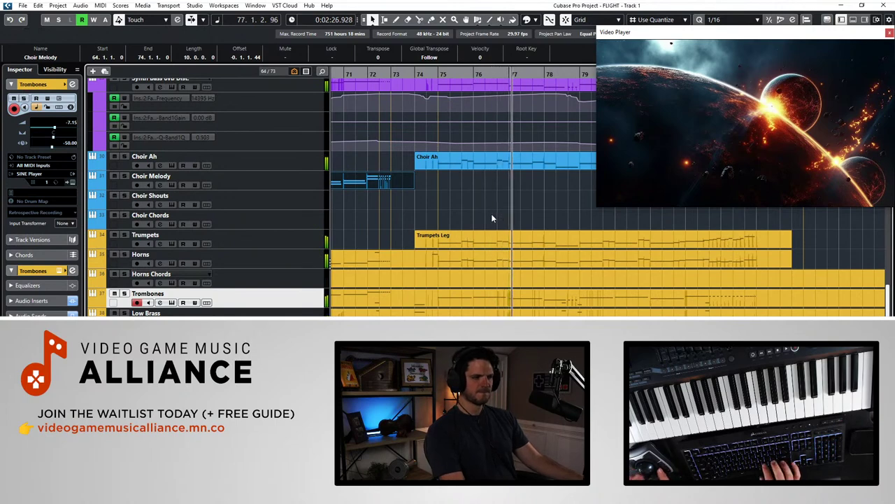
scroll(492, 218, down, 3)
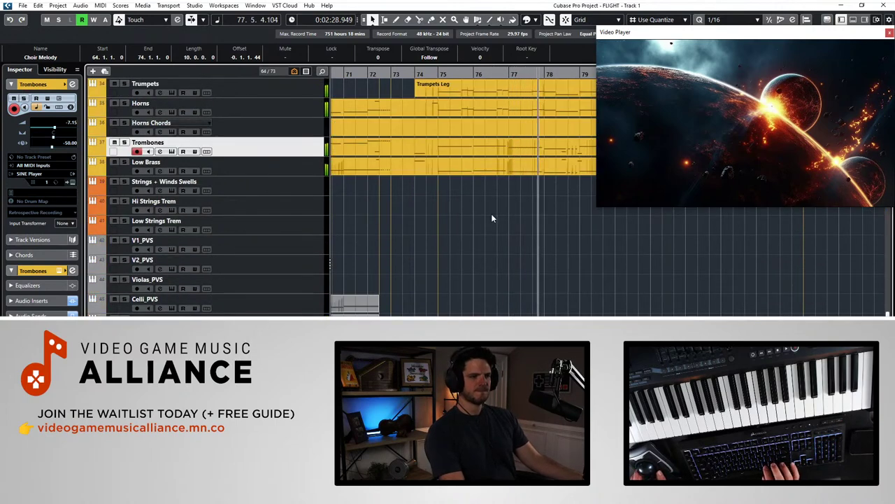
scroll(492, 217, down, 3)
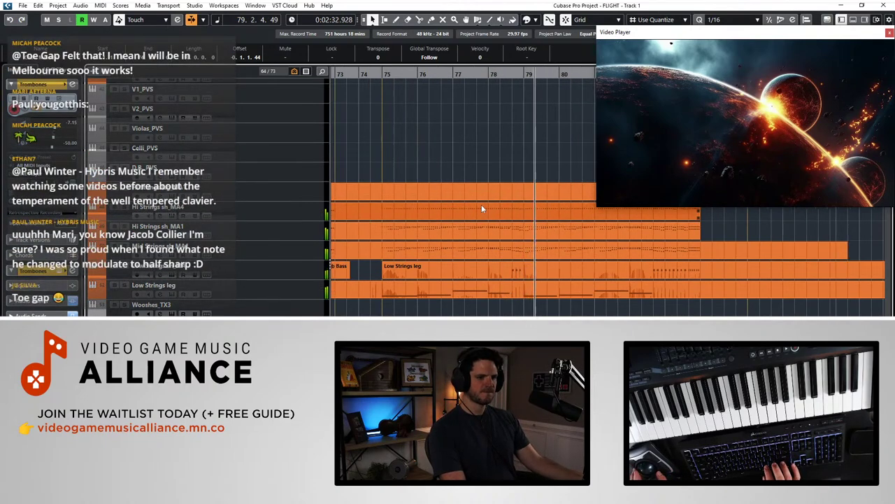
Continue playback past the title card at bar 85 and review the piano, effects and synth tracks
scroll(482, 209, up, 6)
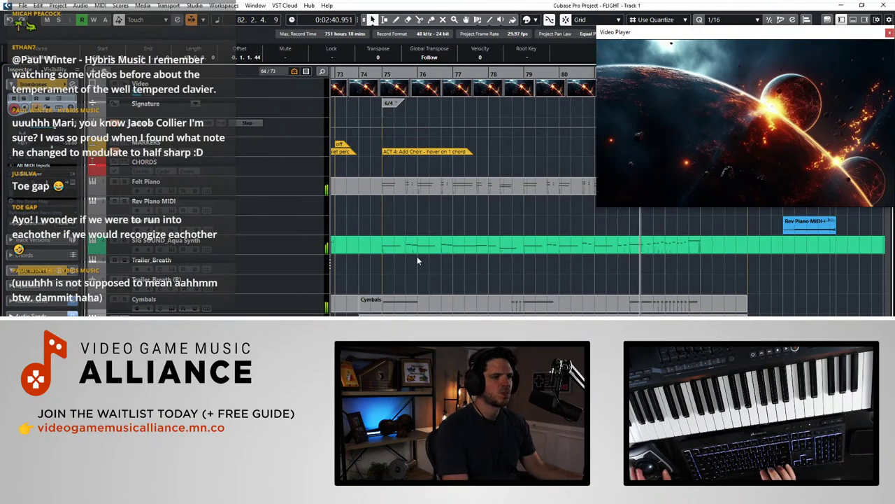
scroll(417, 261, down, 5)
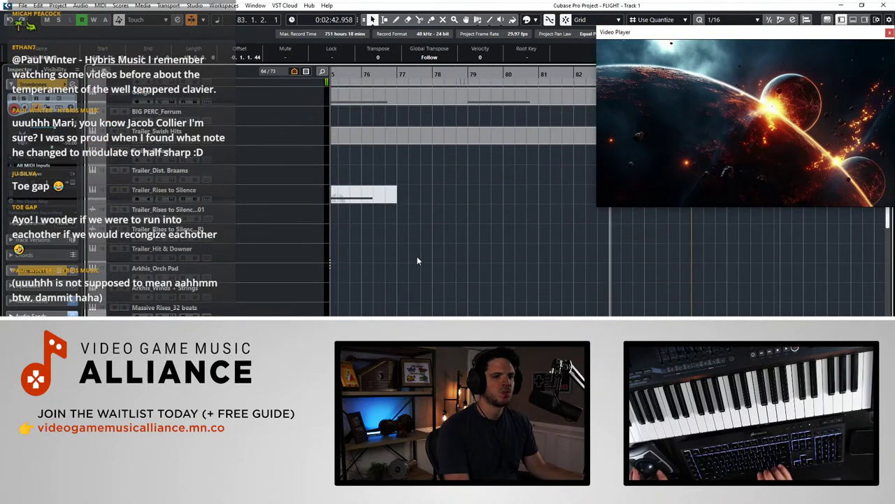
scroll(438, 205, up, 5)
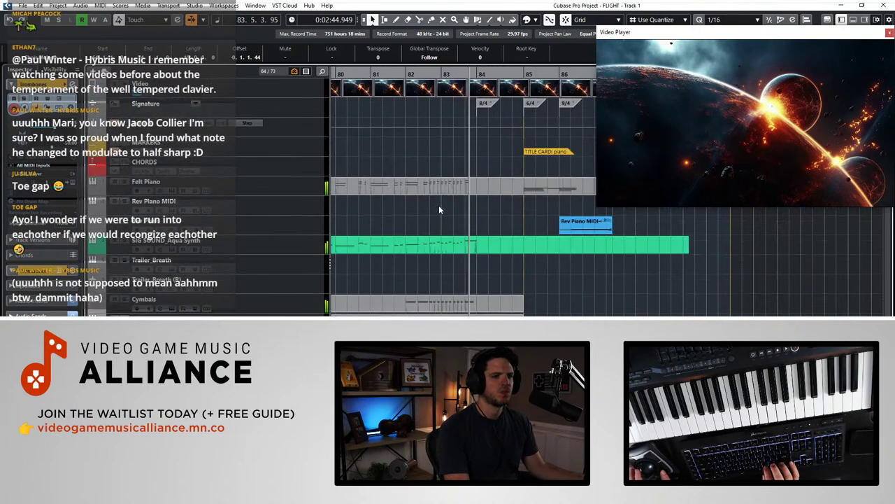
scroll(439, 206, left, 3)
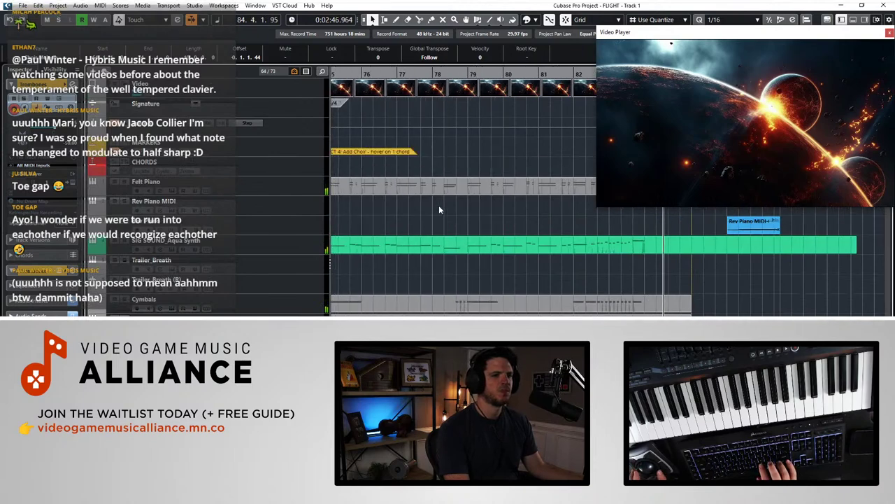
scroll(439, 207, left, 4)
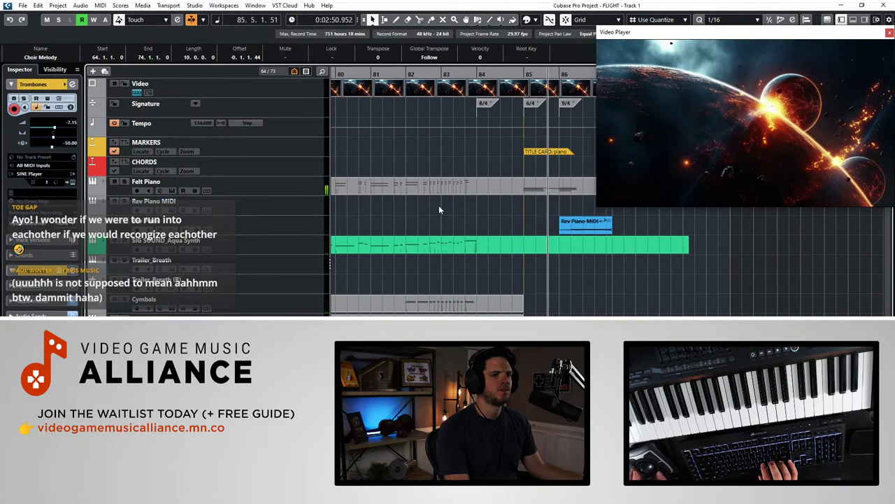
scroll(439, 205, down, 10)
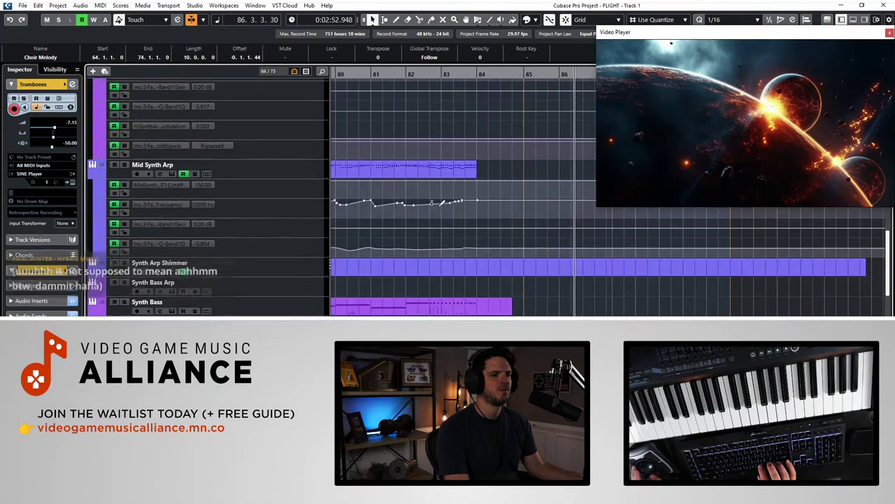
scroll(440, 206, down, 4)
scroll(440, 207, up, 14)
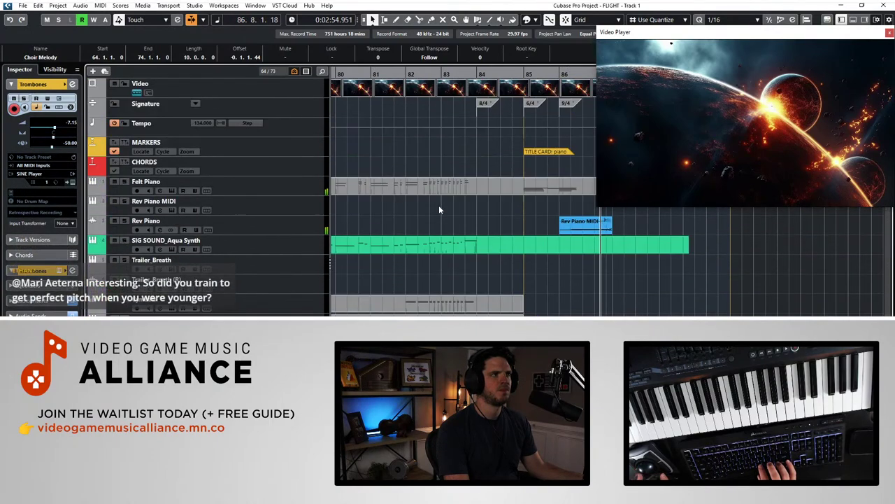
Place the playhead at bar 54 ahead of the Act 3 marker and save the project
scroll(451, 197, left, 8)
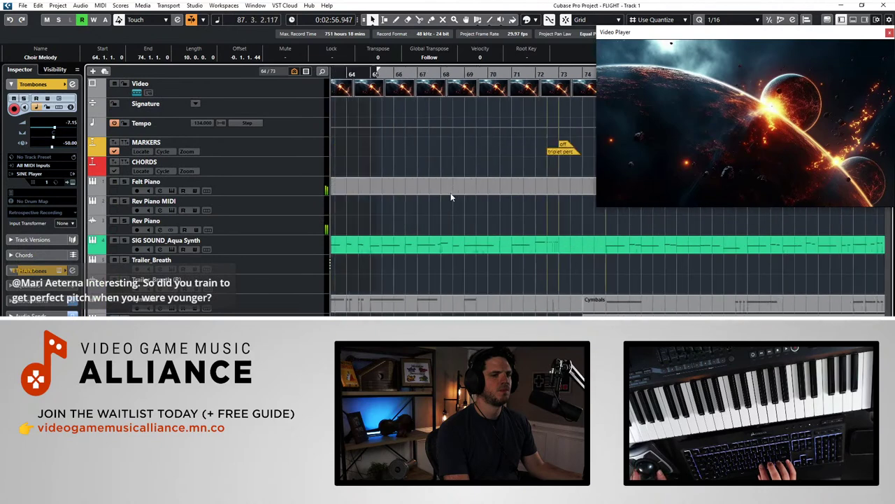
scroll(451, 196, right, 2)
scroll(451, 197, left, 1)
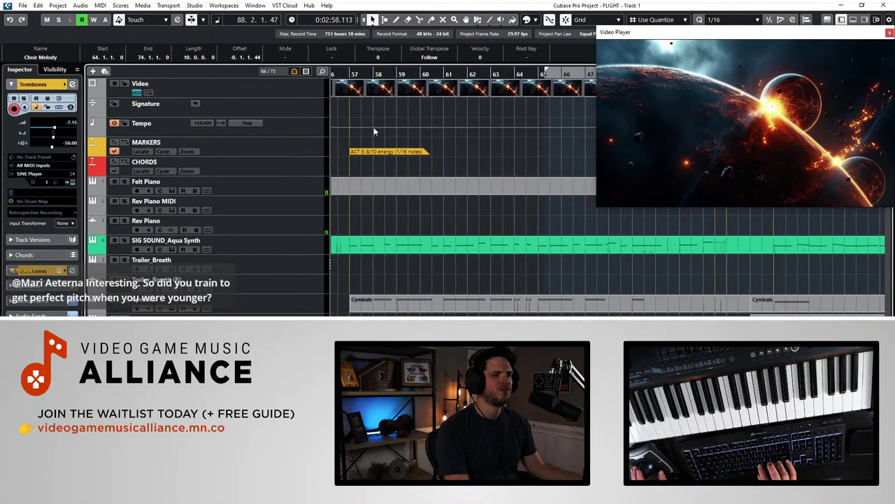
scroll(374, 131, left, 3)
click(394, 73)
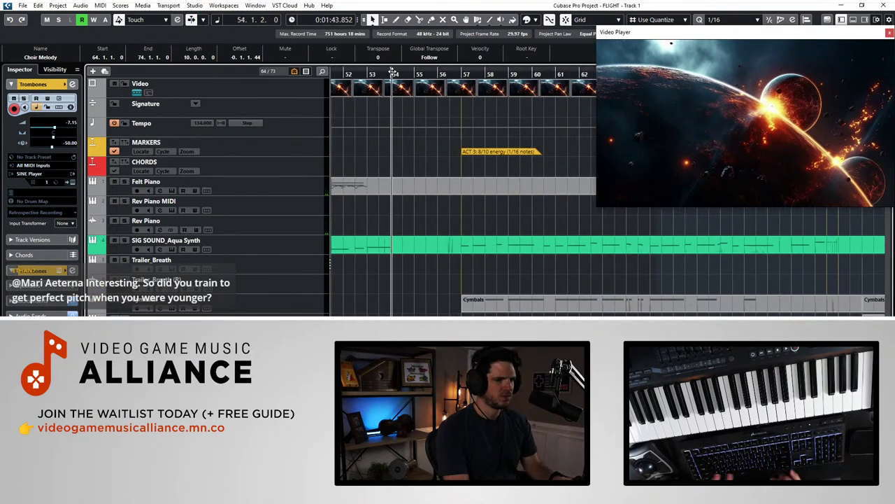
key(s)
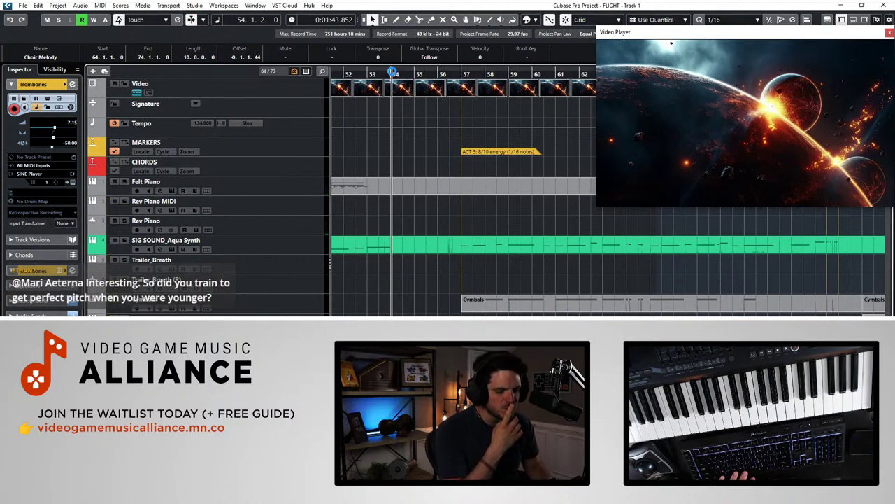
Play from bar 54 into Act 3 up to bar 60, checking the trailer effects, synth and brass tracks
key(space)
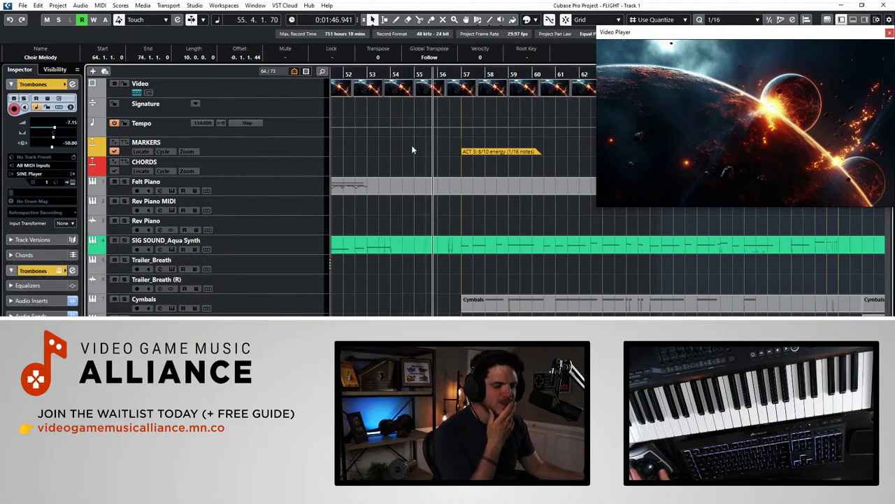
scroll(437, 221, down, 3)
scroll(438, 222, down, 3)
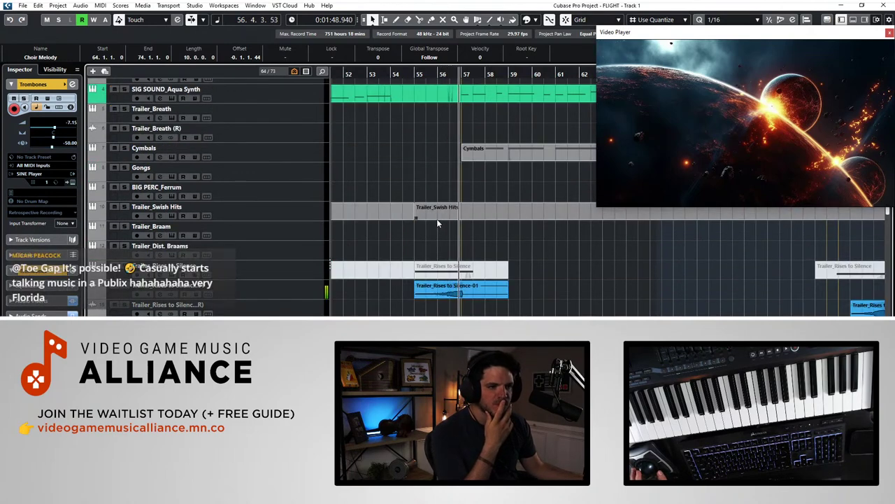
scroll(470, 236, down, 3)
scroll(471, 236, down, 15)
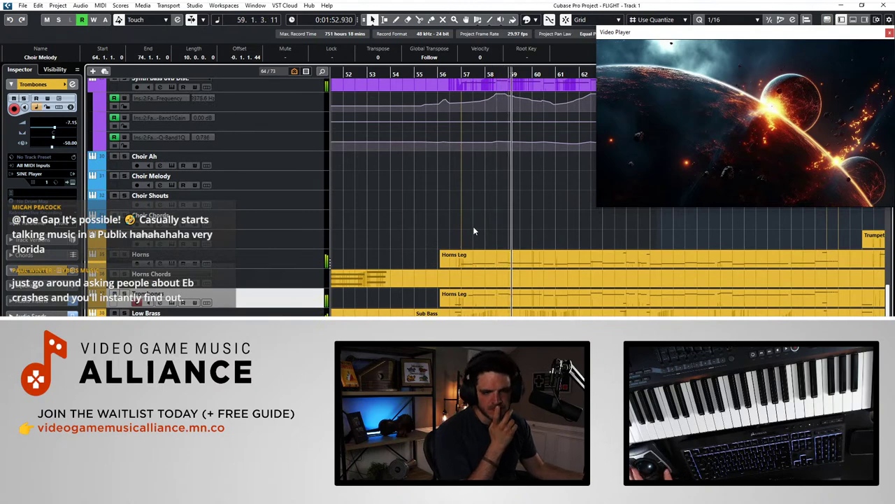
scroll(488, 229, up, 15)
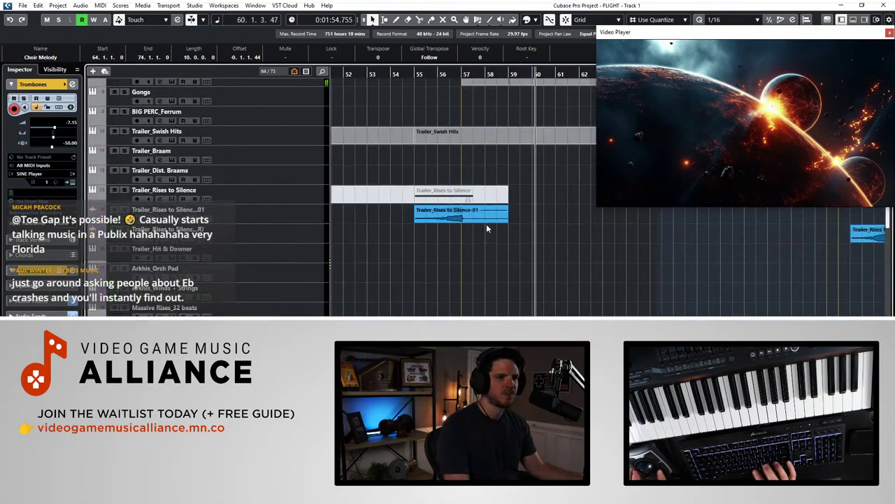
scroll(495, 283, right, 2)
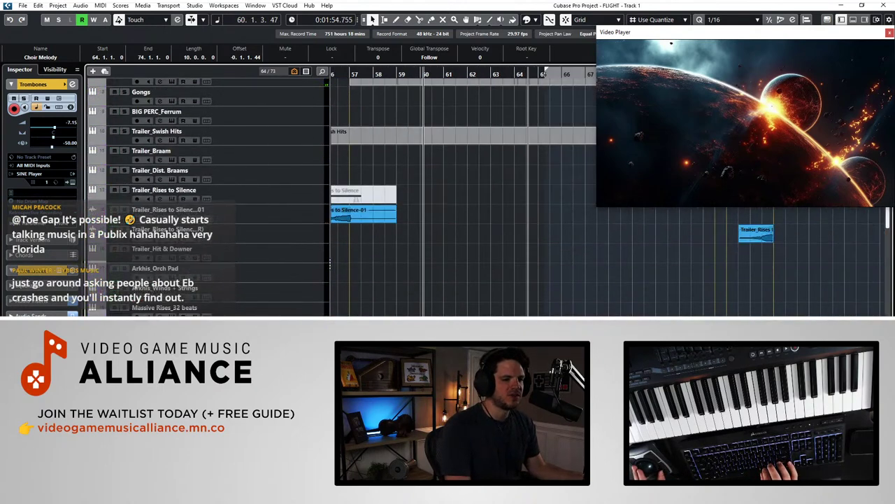
Set the quantize value to 1/4 and mute the Hi Synth Lead part from bar 56 to bar 65
click(709, 16)
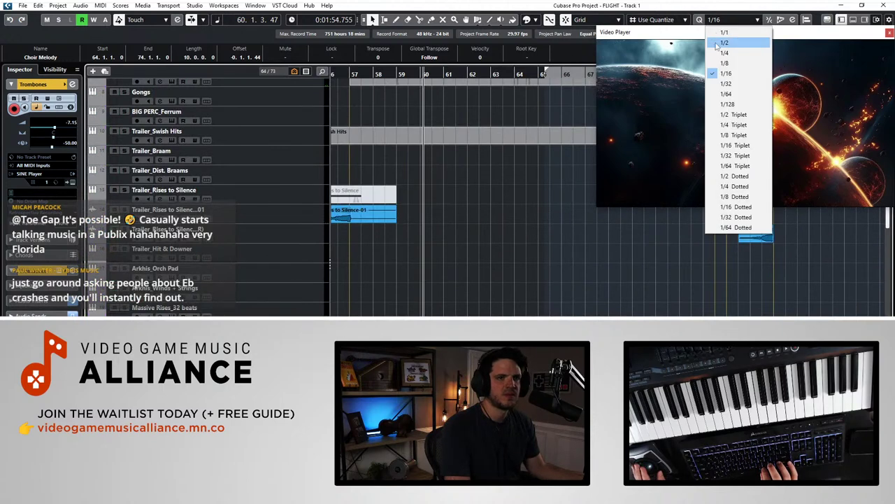
click(721, 54)
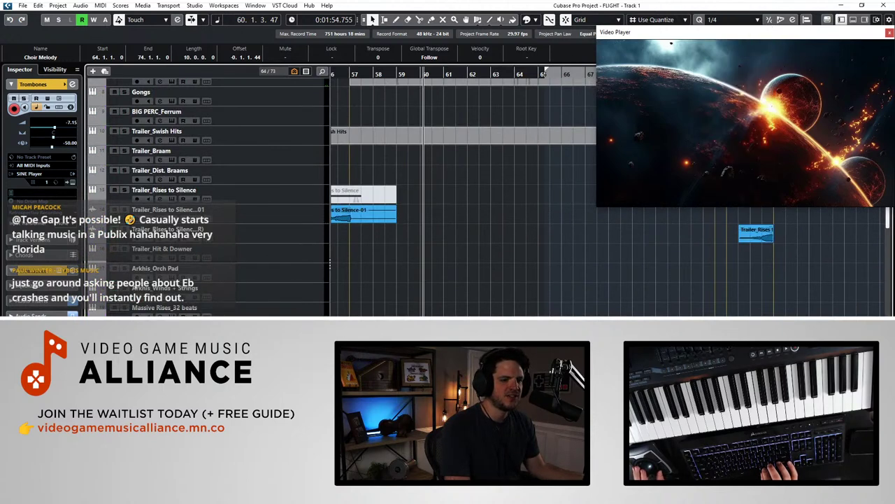
scroll(462, 196, left, 3)
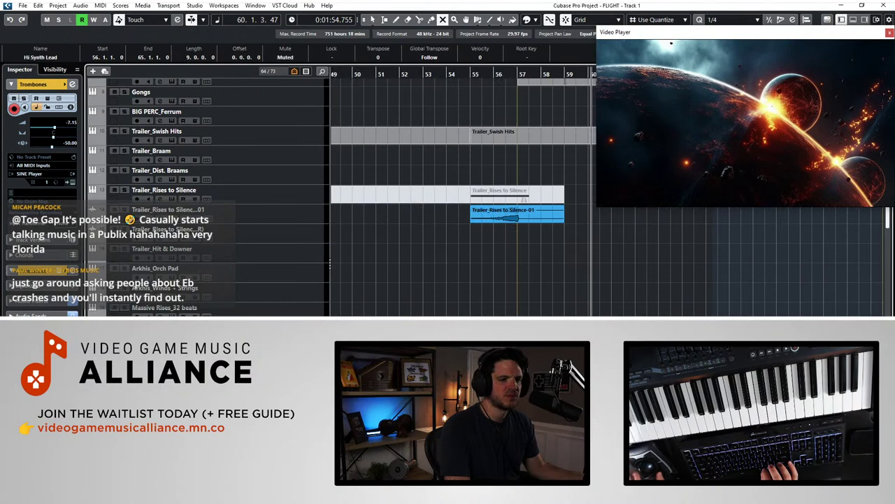
key(1)
Move the playhead back a few bars and replay Act 3 with the Hi Synth Lead part muted
key(KP_Subtract)
key(KP_Subtract)
key(KP_Subtract)
key(KP_Subtract)
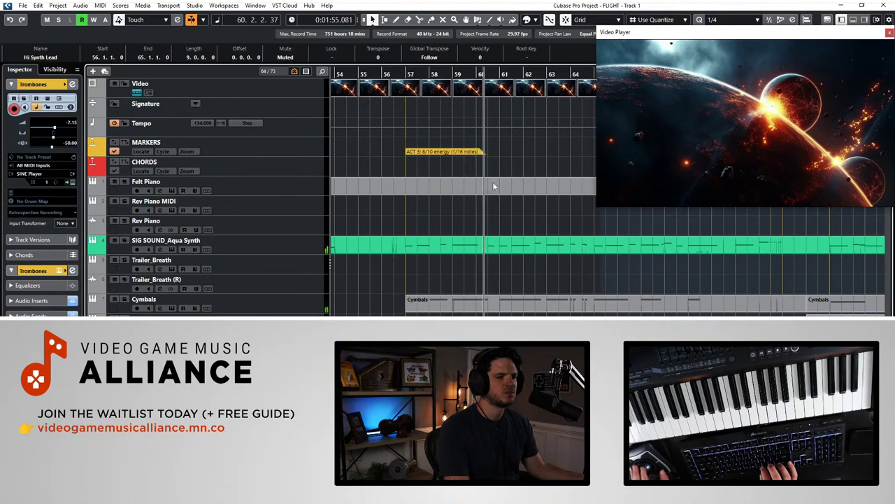
scroll(517, 212, right, 2)
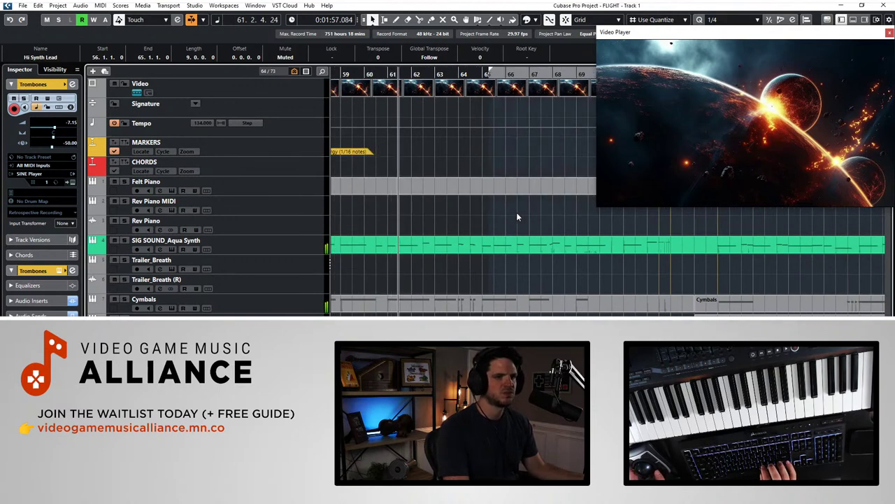
Select the Felt Piano track, play from bar 63 and record a new piano part from bar 64 to bar 74
click(238, 191)
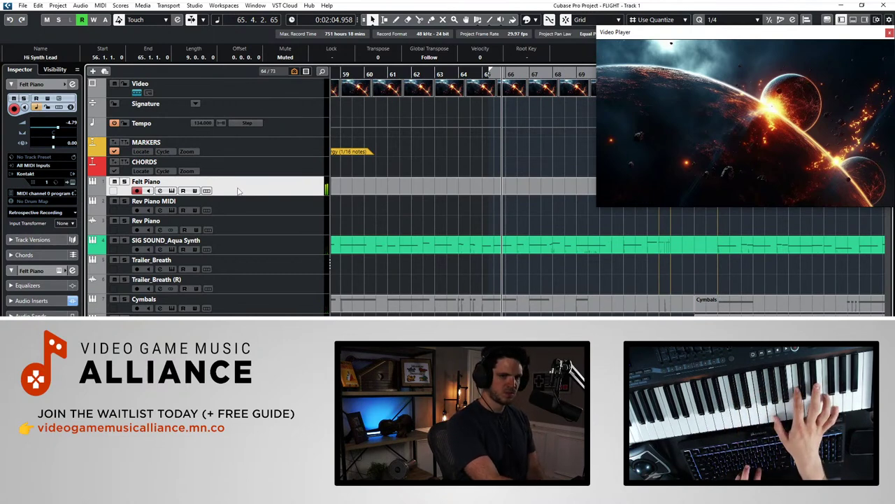
key(KP_Subtract)
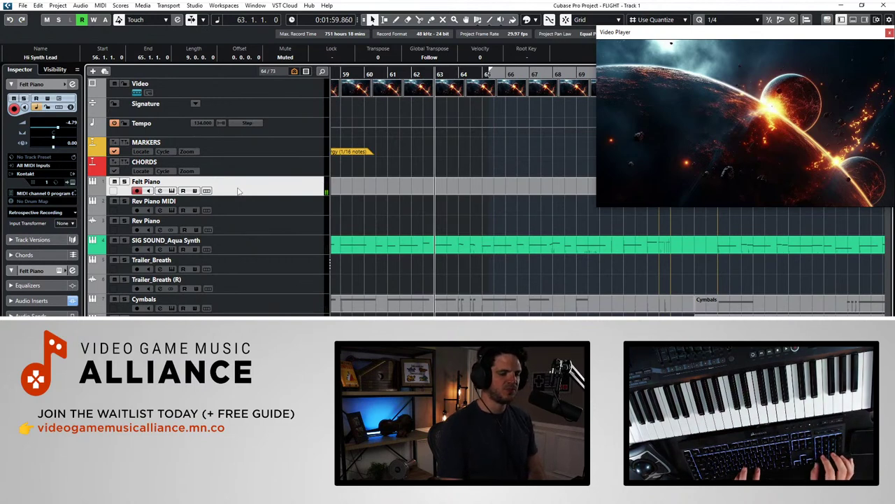
key(space)
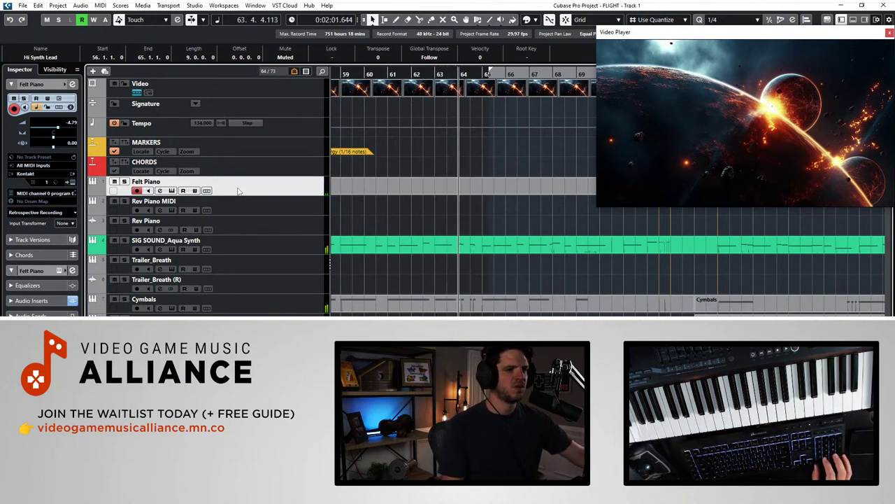
key(KP_Multiply)
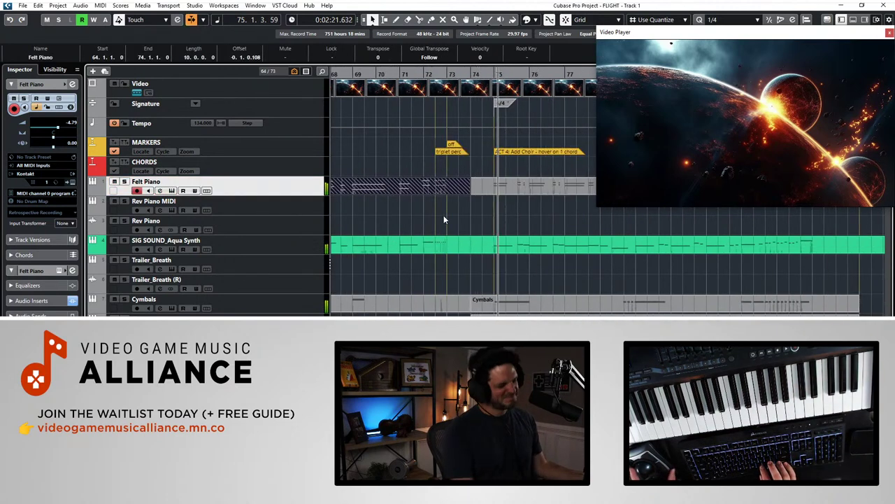
Glue the recorded Felt Piano part to the preceding part at bar 64
scroll(443, 215, left, 2)
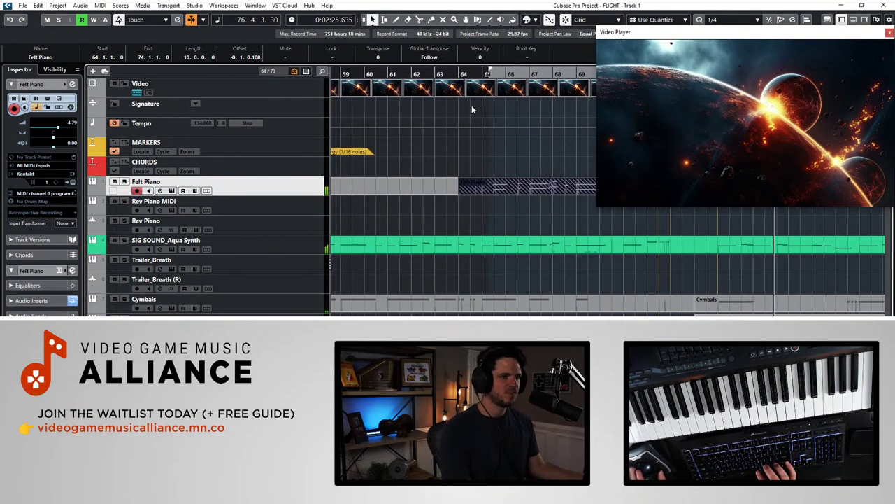
right_click(451, 192)
click(455, 183)
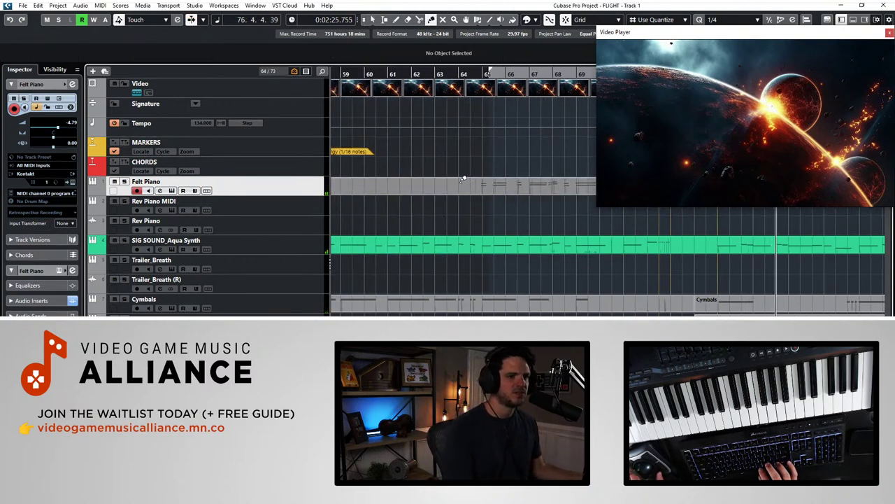
Switch back to the selection tool and open the glued Felt Piano part for note editing around bars 65 to 72
right_click(460, 185)
click(459, 185)
double_click(474, 189)
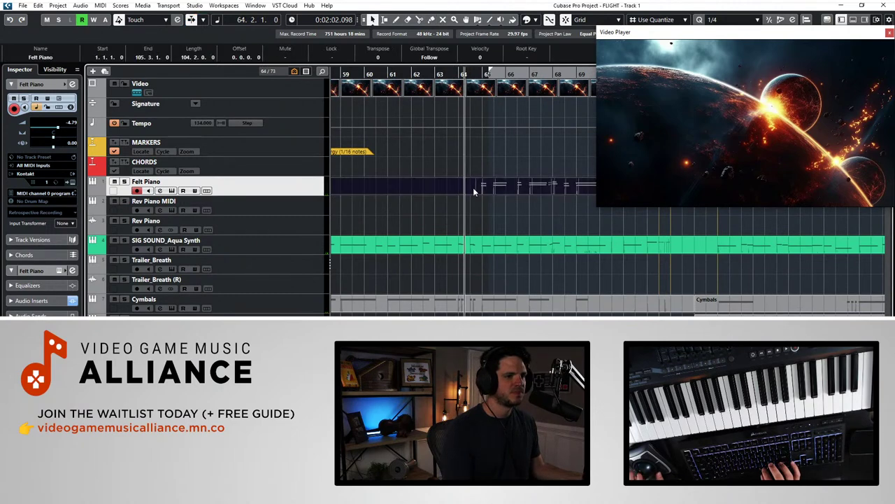
key(g)
key(g)
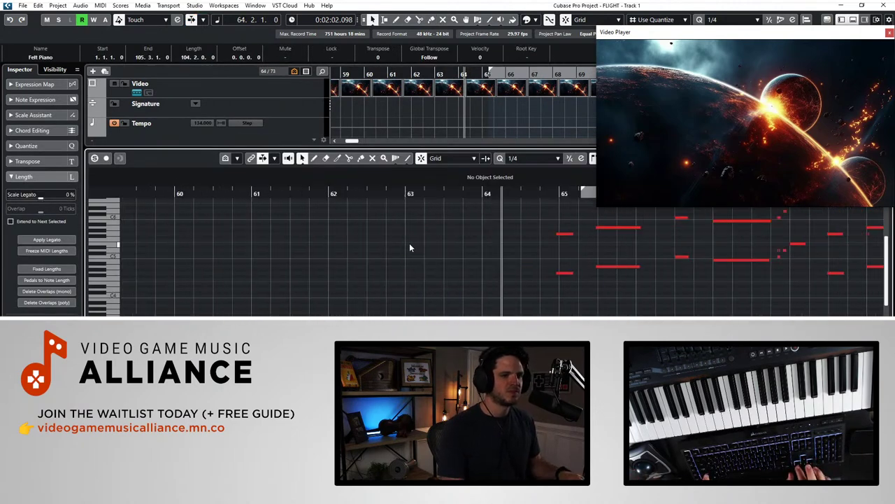
scroll(406, 243, right, 3)
scroll(407, 244, up, 1)
scroll(406, 243, right, 2)
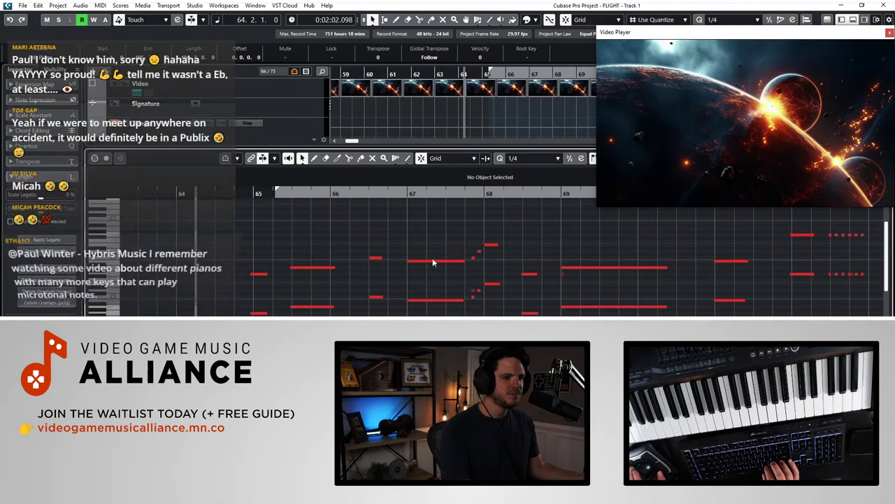
Set the quantize value to 1/16 and tighten the short pickup notes just before bar 68 to that grid
click(476, 293)
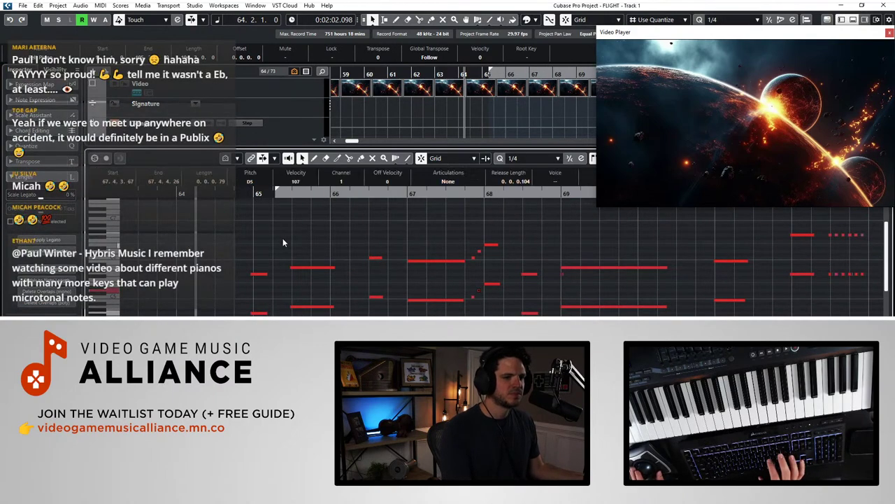
drag(261, 225, 321, 282)
drag(467, 239, 482, 311)
click(524, 158)
click(535, 221)
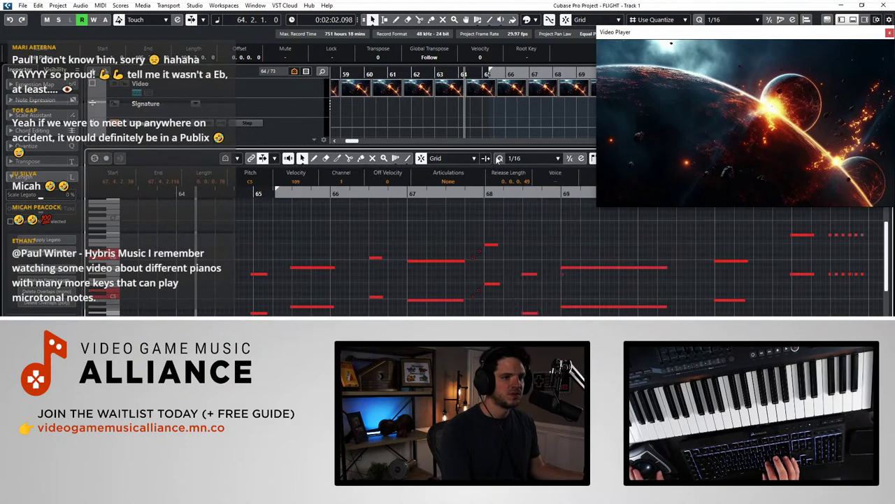
drag(466, 249, 477, 314)
key(ctrl+Right)
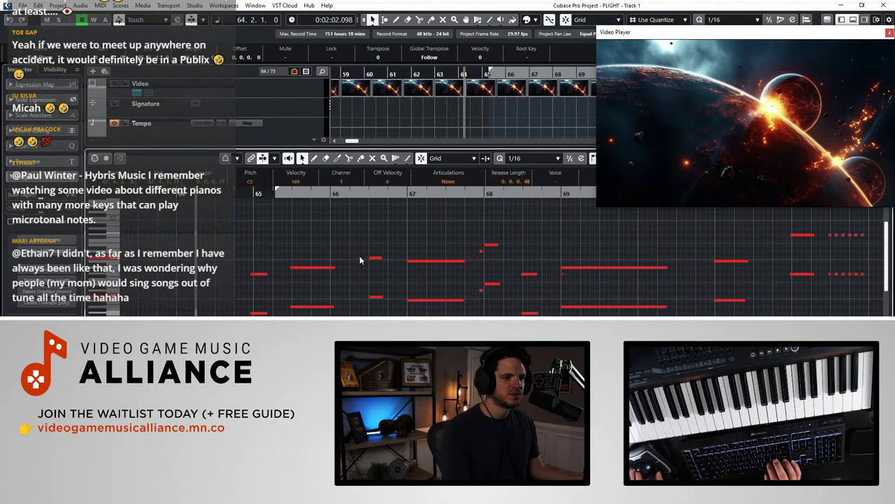
Select the repeated short notes in bar 72 and quantize them to 1/8 Triplet
scroll(556, 279, right, 3)
drag(755, 302, 675, 225)
click(525, 158)
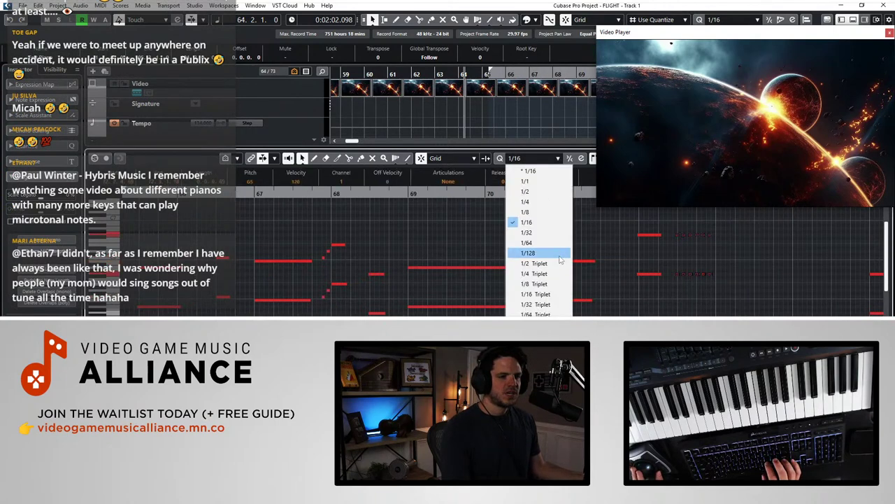
click(556, 282)
Select the longer Felt Piano notes from bar 65 to bar 72, excluding the pickups before bar 68, and quantize them to 1/4
drag(665, 314, 373, 207)
scroll(373, 207, up, 1)
scroll(297, 233, left, 3)
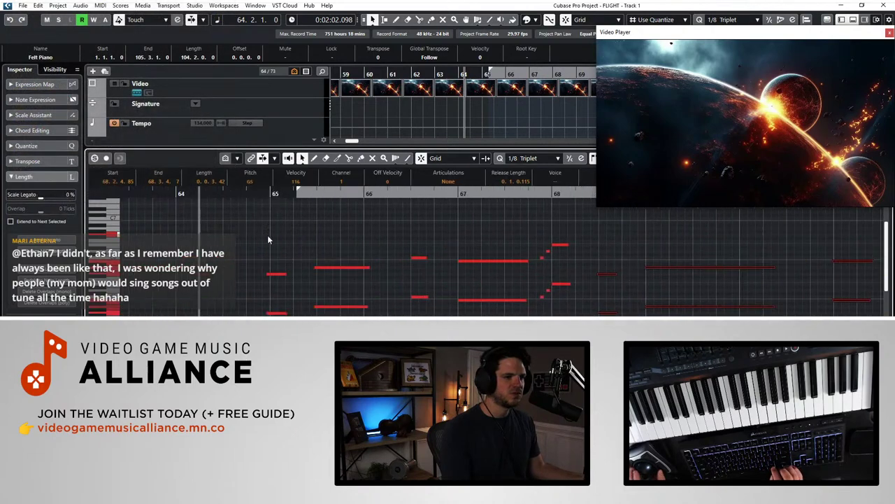
drag(261, 236, 529, 315)
click(547, 158)
click(546, 212)
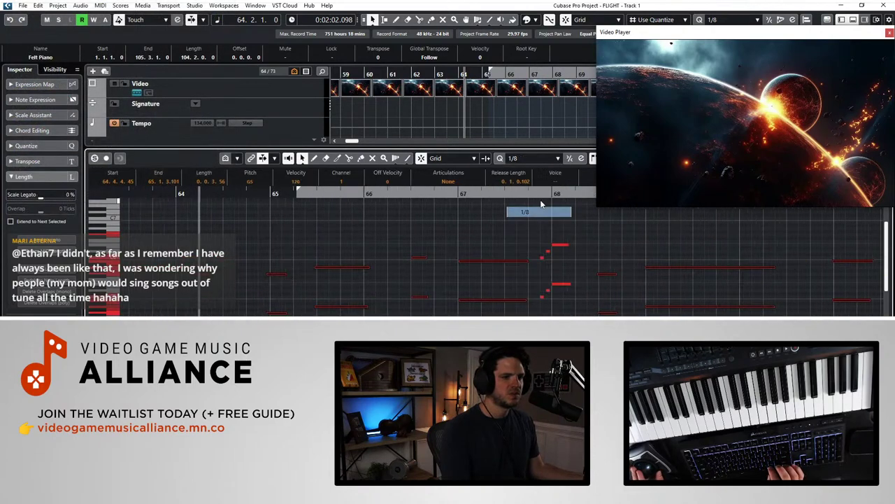
click(519, 159)
click(539, 202)
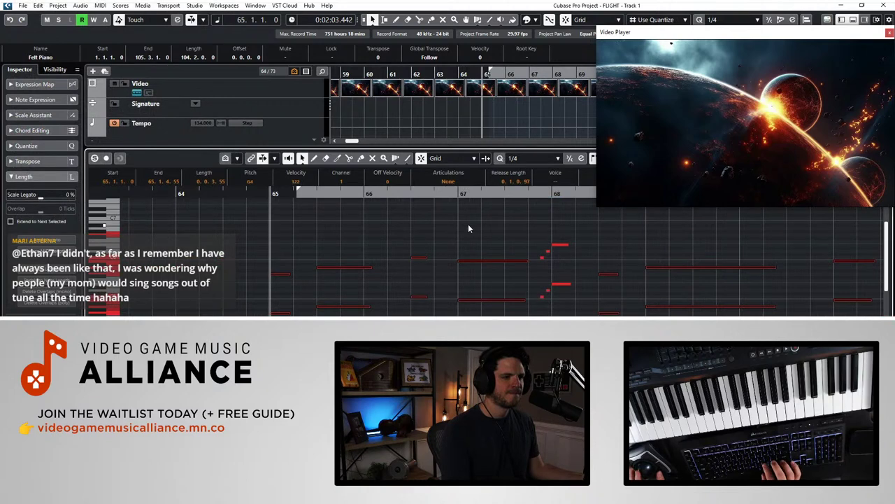
Play the quantized piano notes from bar 65, return to the project arrangement and turn on auto-scroll
key(space)
click(399, 240)
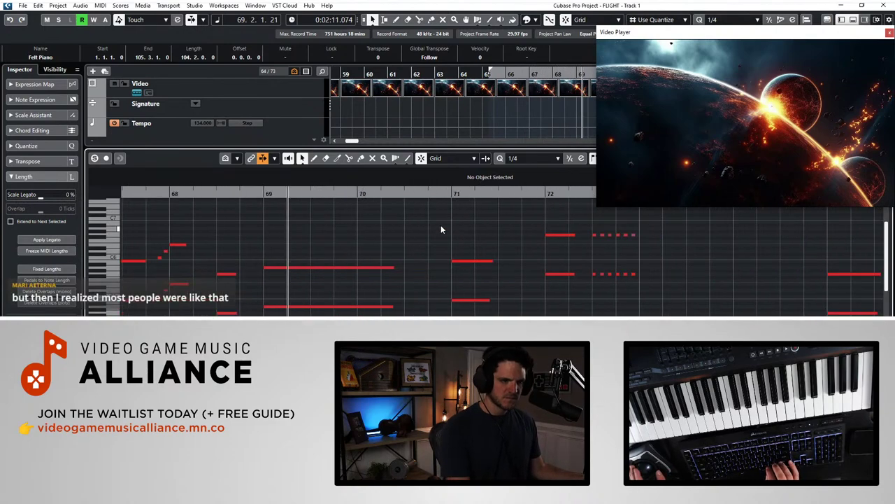
key(ctrl+e)
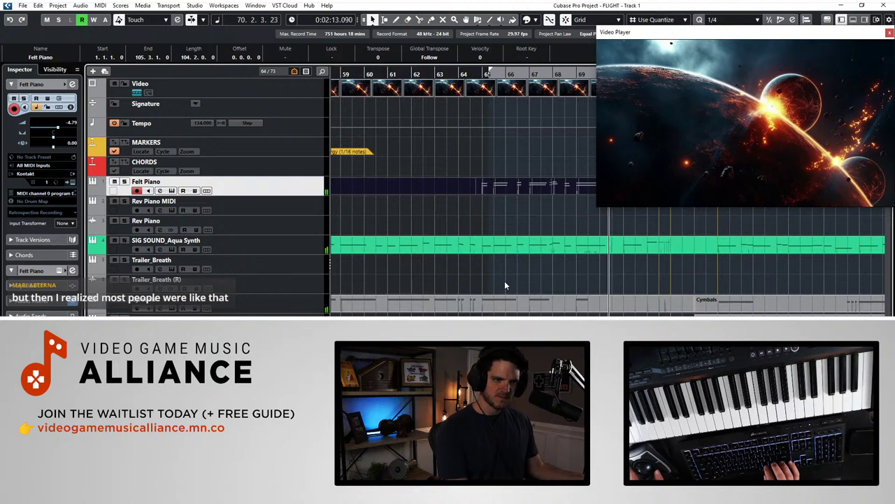
key(f)
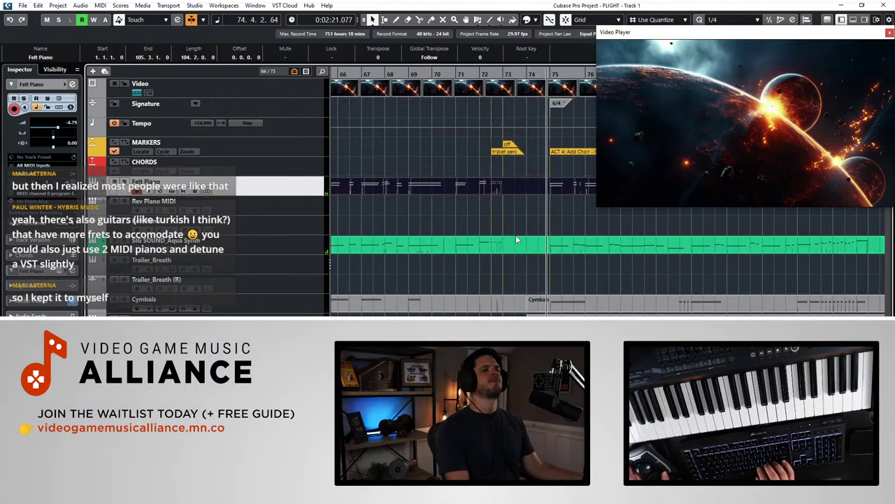
Replay the lead-up to Act 4 from about bar 62 and examine the synth, choir and piano tracks during playback
scroll(517, 237, left, 3)
click(460, 73)
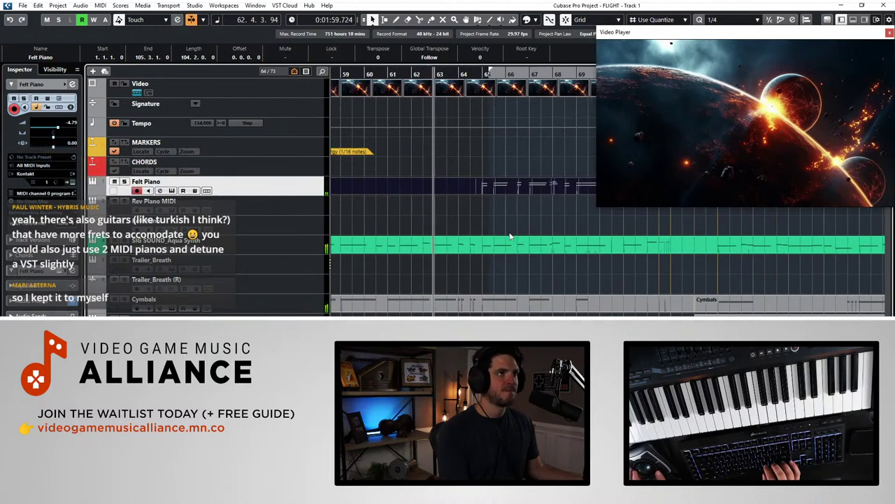
scroll(509, 236, down, 4)
scroll(509, 237, down, 4)
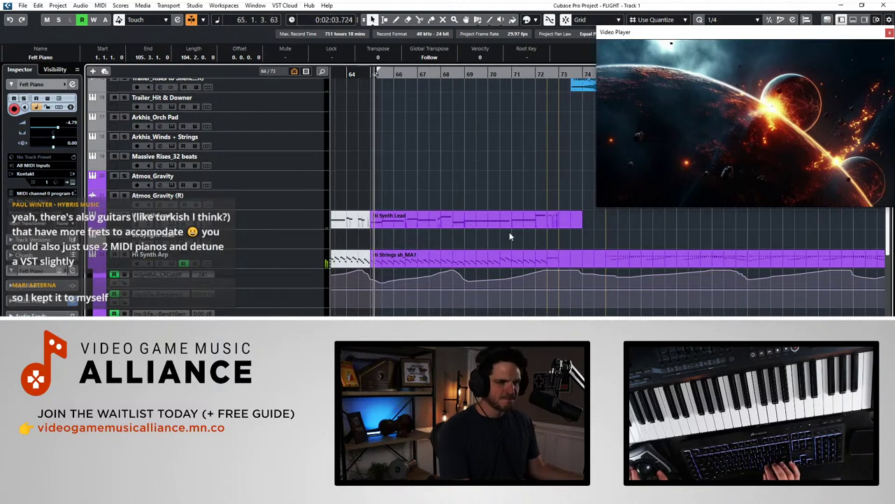
scroll(509, 236, down, 4)
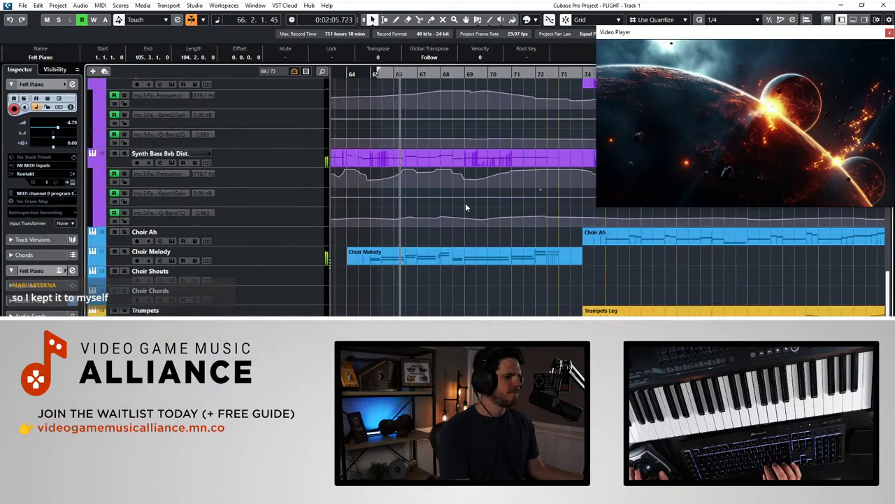
scroll(451, 204, up, 3)
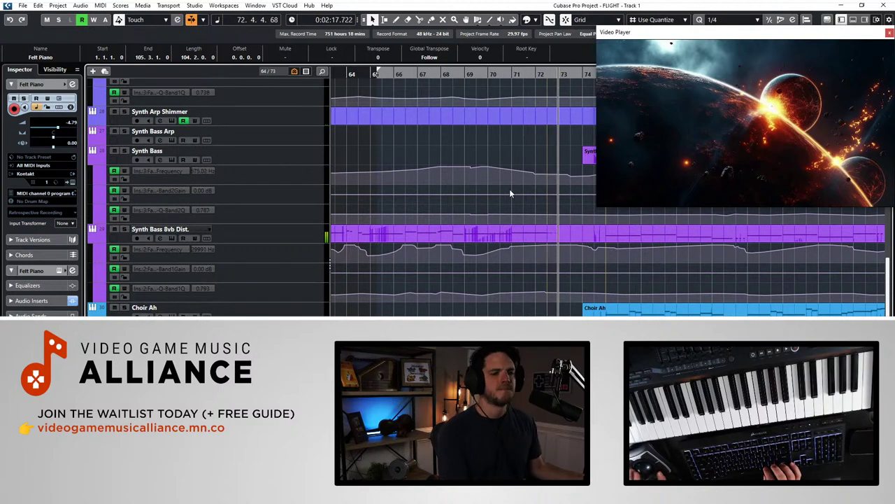
scroll(488, 179, up, 15)
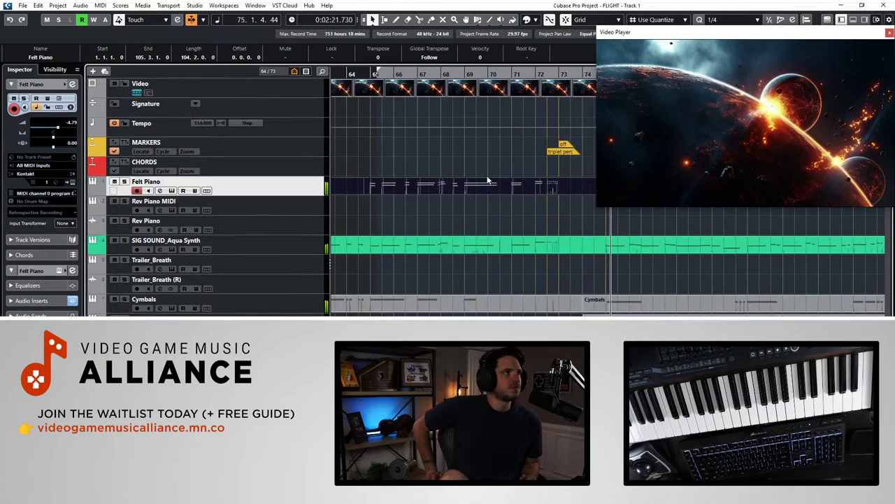
Go back past the Act 2B marker and start playback from the beginning of Act 2A around bar 23
scroll(497, 212, left, 10)
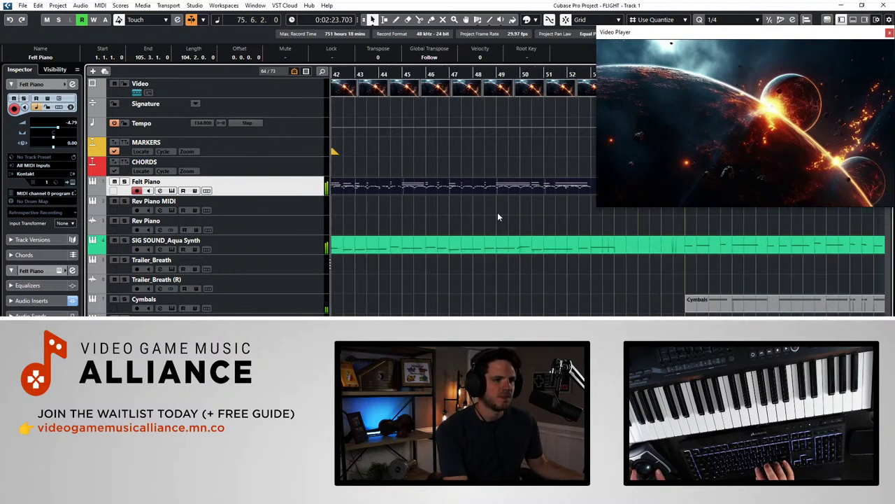
scroll(497, 212, left, 4)
click(472, 74)
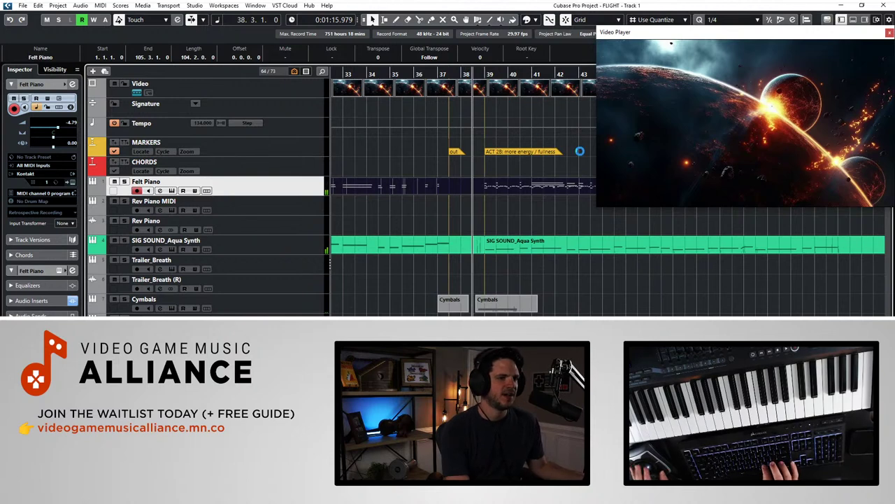
scroll(560, 118, left, 5)
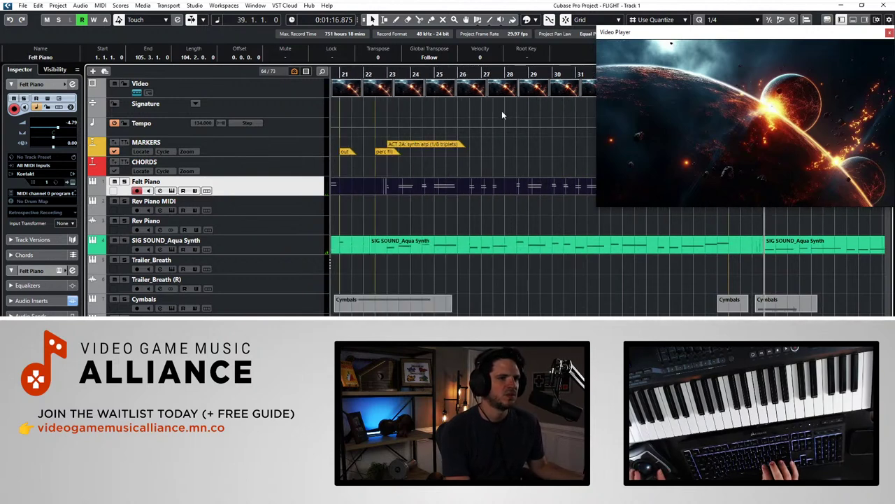
click(400, 75)
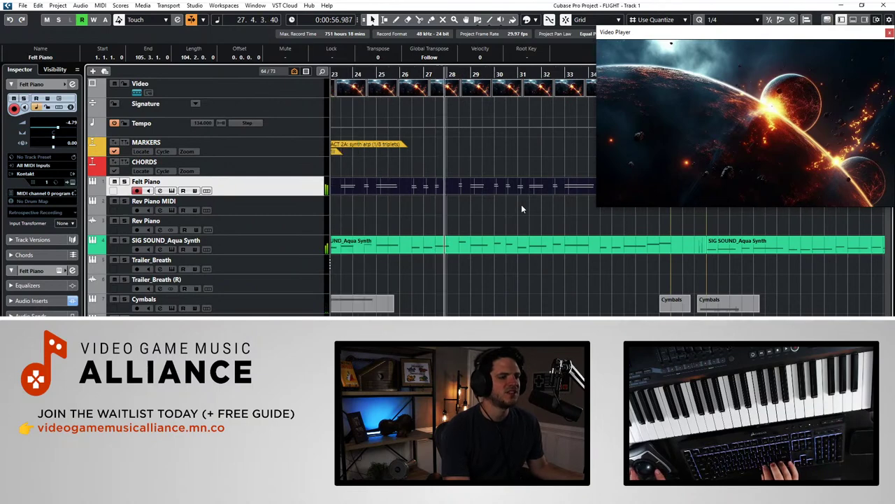
Examine which synth, brass and string parts play in Act 2A, and stop playback at the string tracks
scroll(521, 205, down, 10)
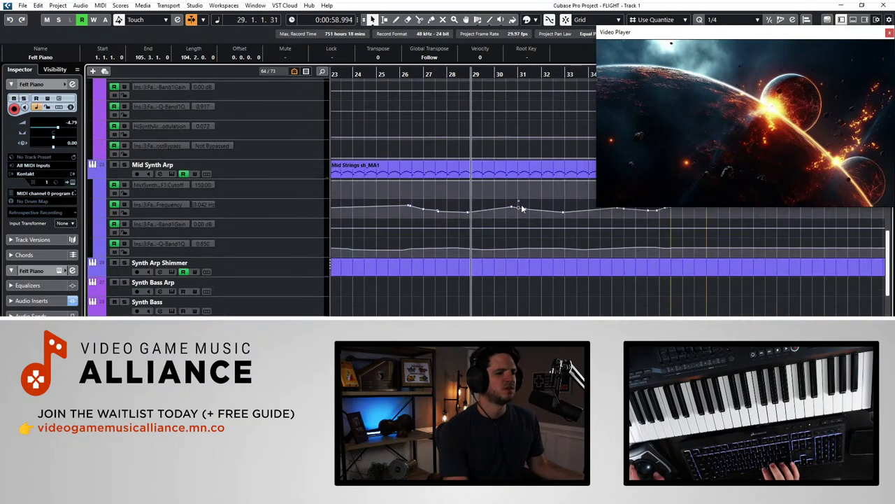
scroll(522, 206, up, 8)
scroll(522, 205, down, 3)
key(g)
key(g)
key(g)
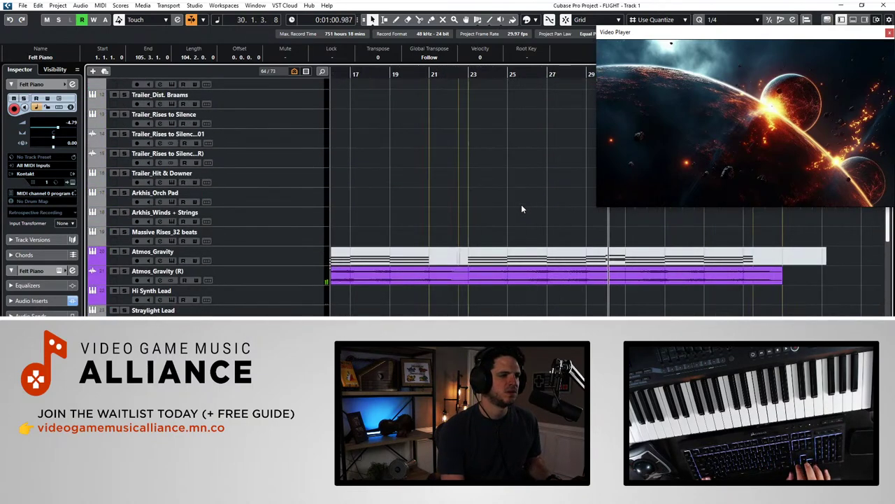
scroll(521, 204, down, 10)
scroll(522, 203, up, 3)
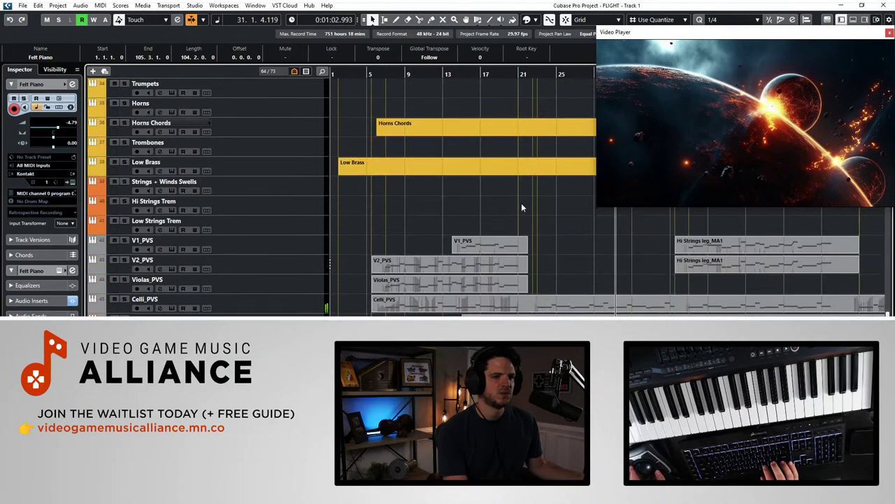
key(space)
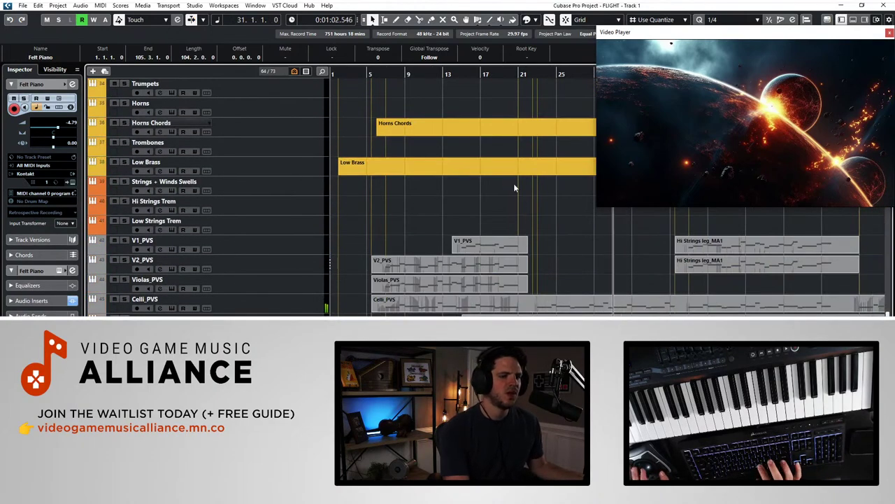
Select the Violas_PVS track and step the playhead back to bar 22
click(289, 288)
key(KP_Subtract)
key(KP_Subtract)
key(KP_Subtract)
key(KP_Subtract)
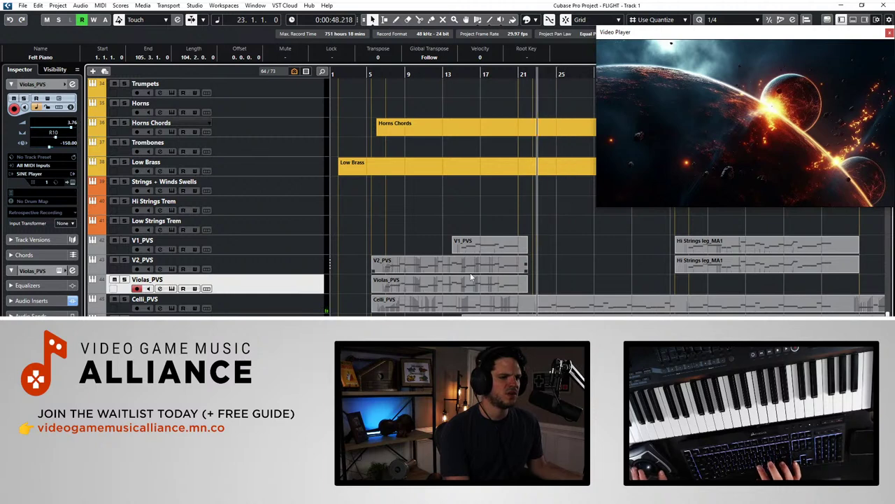
key(h)
key(h)
key(g)
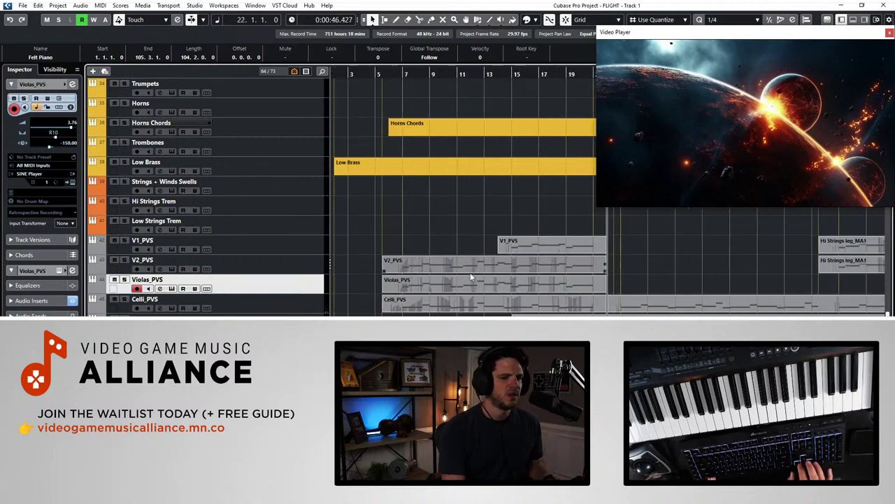
Select the early V1_PVS, V2_PVS and Violas_PVS parts and move them together so V1_PVS starts at 29.4.1
click(415, 204)
drag(453, 282, 454, 285)
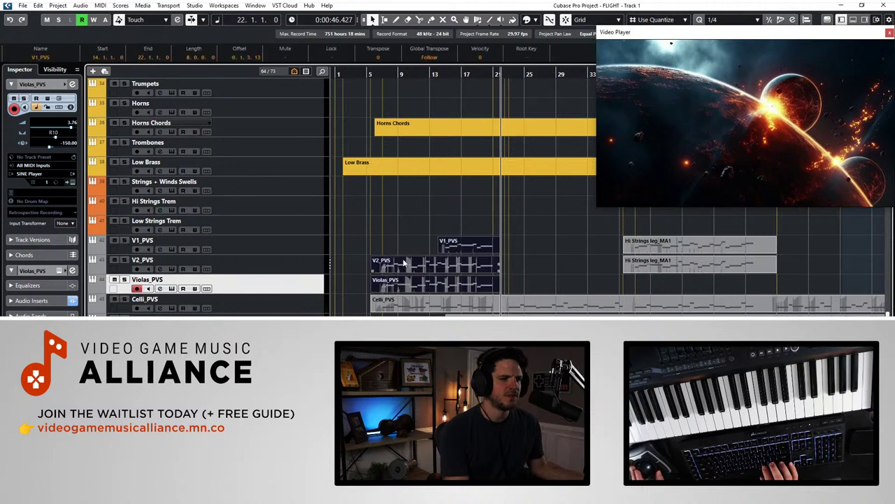
key(h)
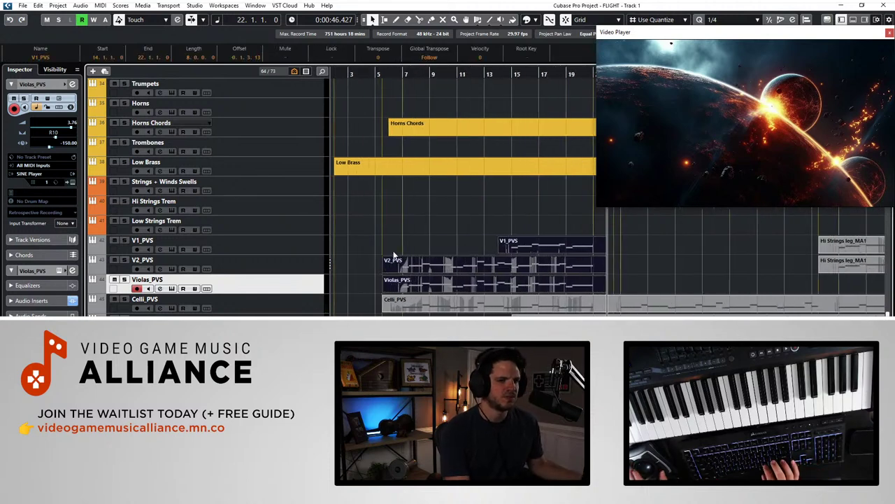
drag(428, 266, 639, 262)
key(h)
key(h)
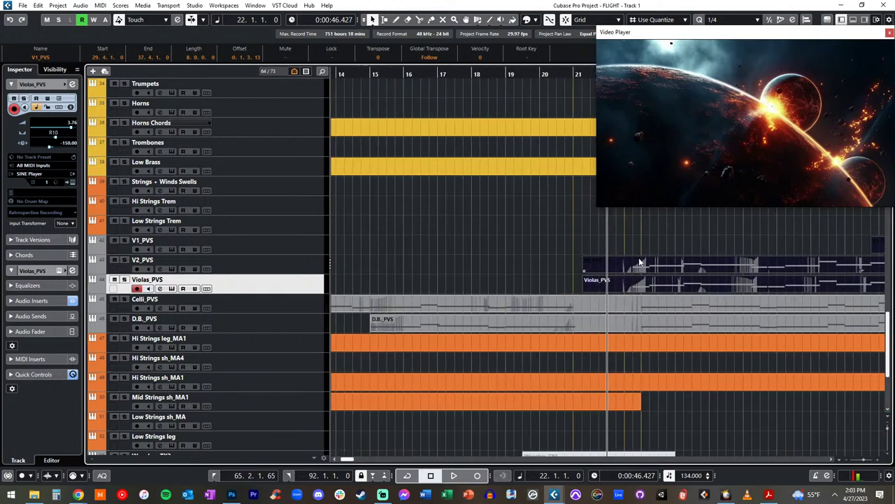
Nudge the selected V1_PVS, V2_PVS and Violas_PVS parts so V1_PVS starts exactly at bar 30
key(ctrl+Right)
key(ctrl+Right)
key(ctrl+Left)
scroll(639, 257, down, 3)
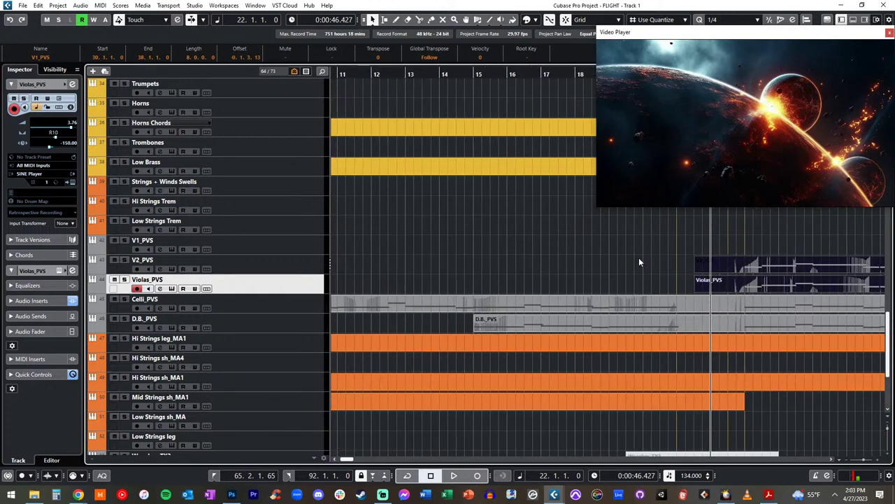
key(g)
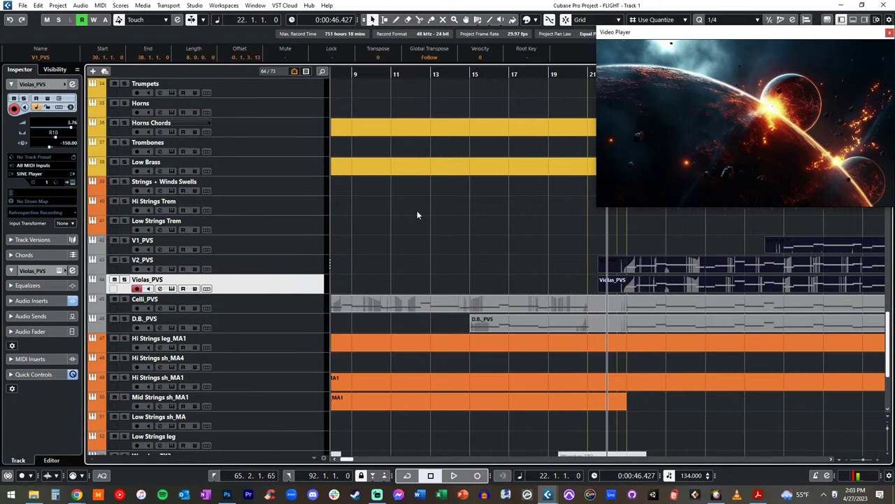
Play from about bar 5 with auto-scroll on to hear the section leading into the moved string parts
scroll(418, 212, left, 3)
click(414, 73)
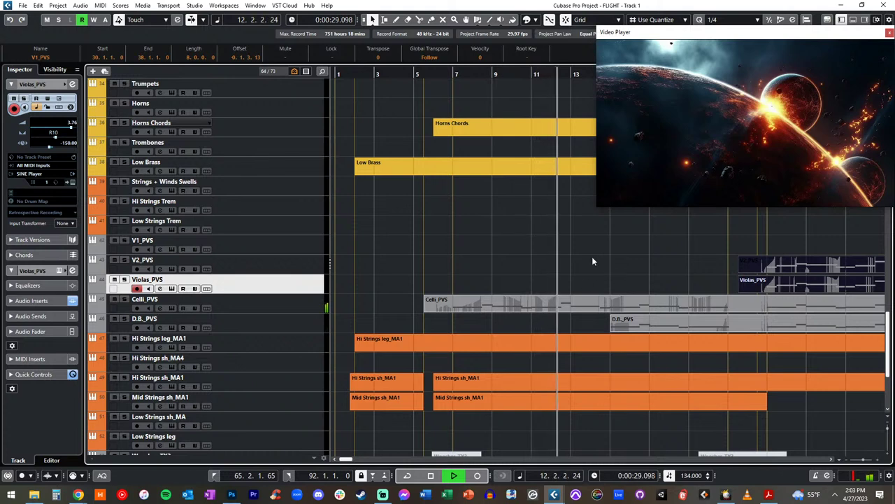
key(f)
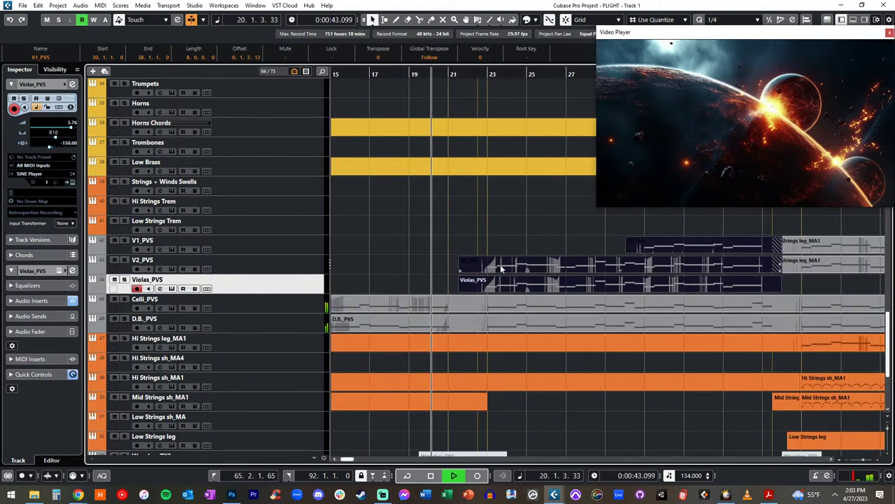
Listen to the moved string parts play through about bar 35, selecting the V2_PVS track and ending on V1_PVS
click(469, 225)
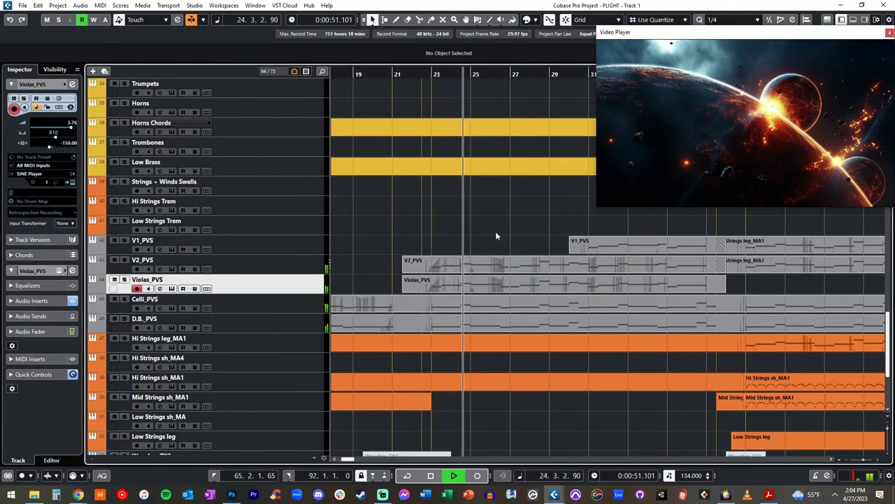
click(267, 265)
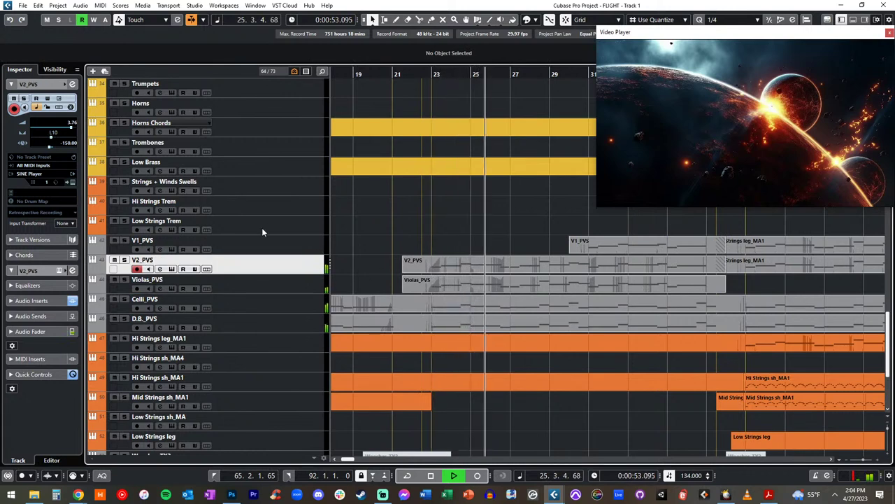
key(Up)
key(Down)
key(Up)
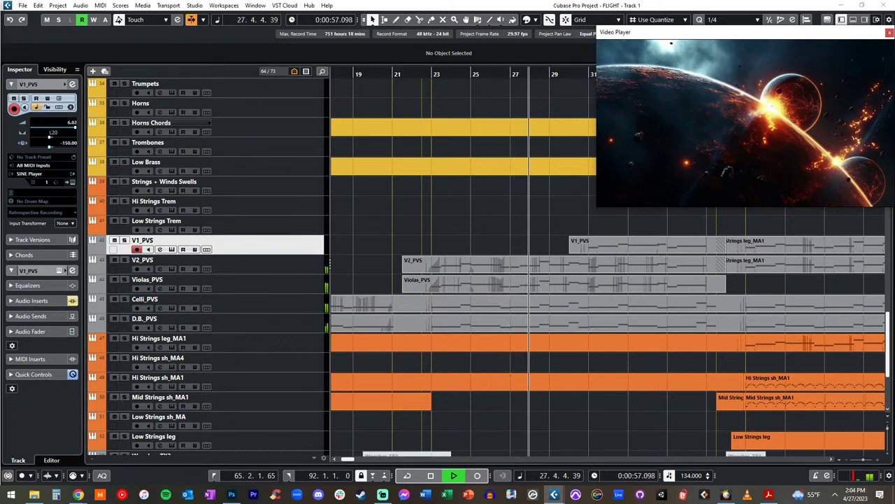
click(488, 219)
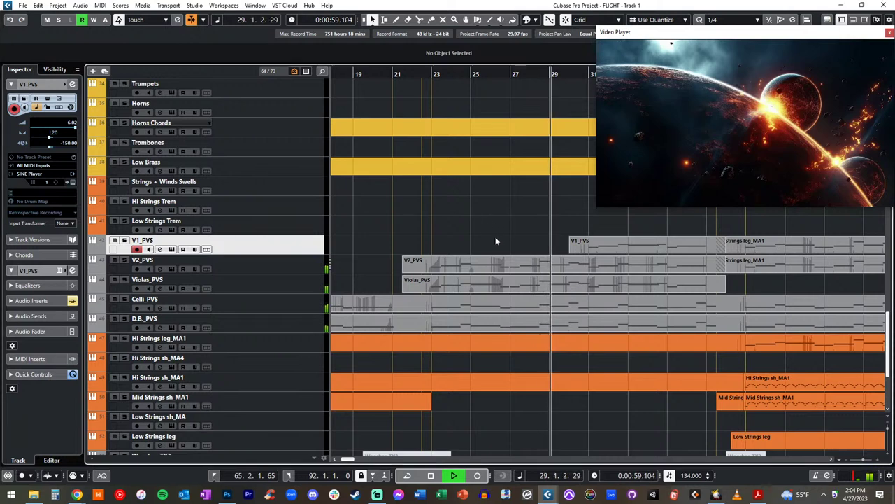
scroll(495, 241, right, 2)
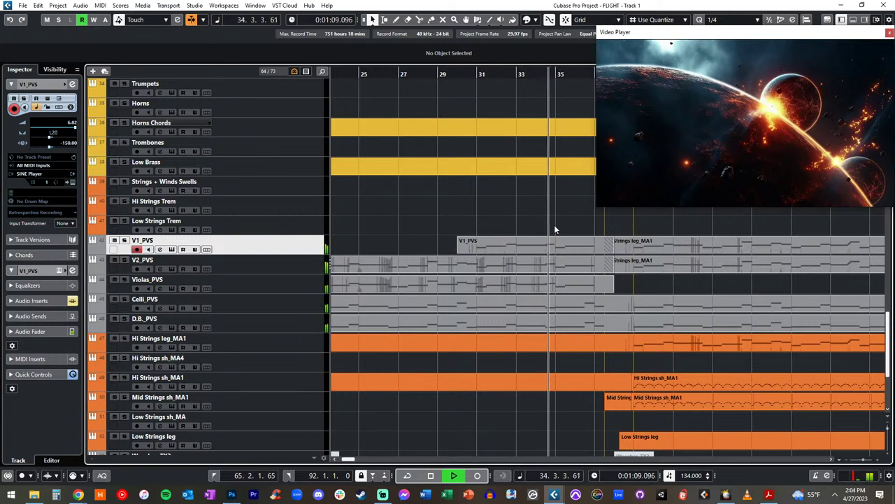
scroll(541, 229, right, 2)
key(space)
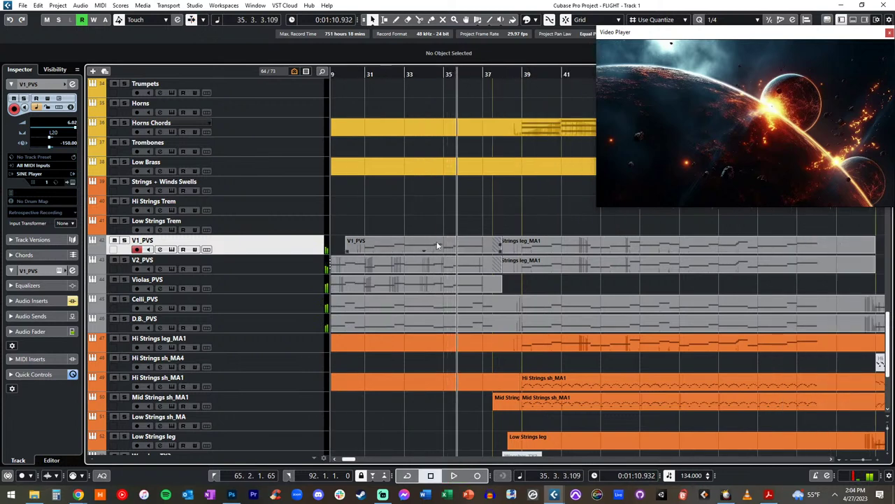
Open the V1_PVS, V2_PVS and Violas_PVS parts together for note editing and lower their notes starting at 34.3 to G3 and G2
drag(441, 227, 447, 301)
drag(424, 216, 444, 287)
double_click(433, 246)
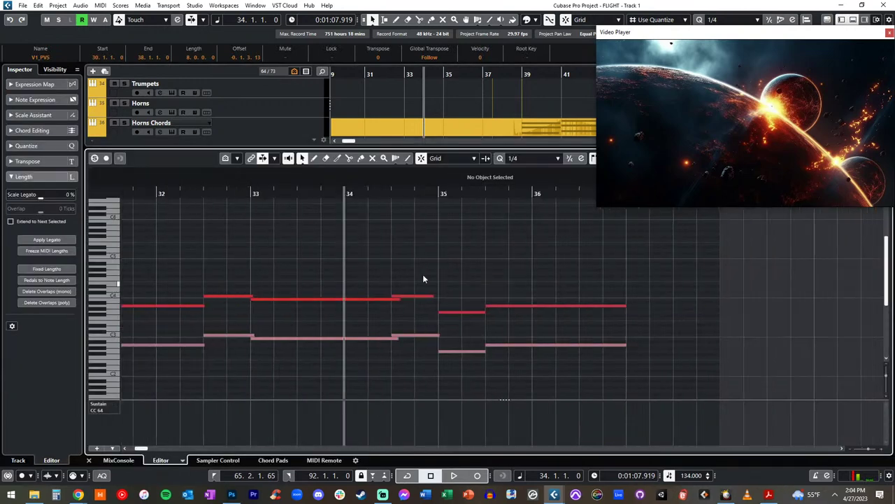
drag(439, 372, 439, 371)
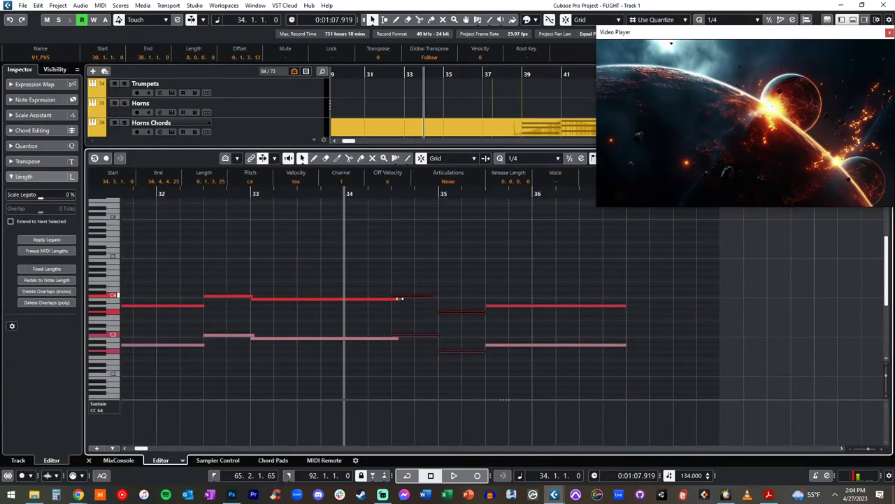
key(Down)
key(Down)
key(Down)
key(Down)
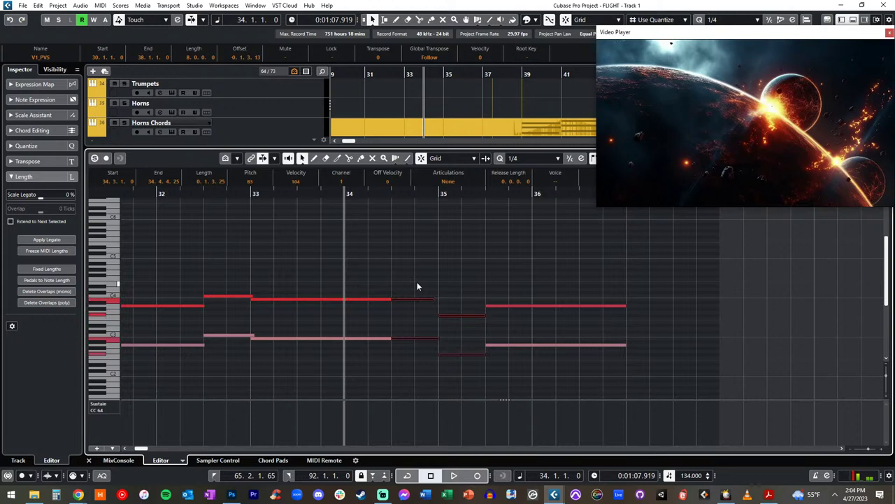
key(Down)
click(451, 274)
drag(455, 288, 468, 400)
key(Up)
key(Up)
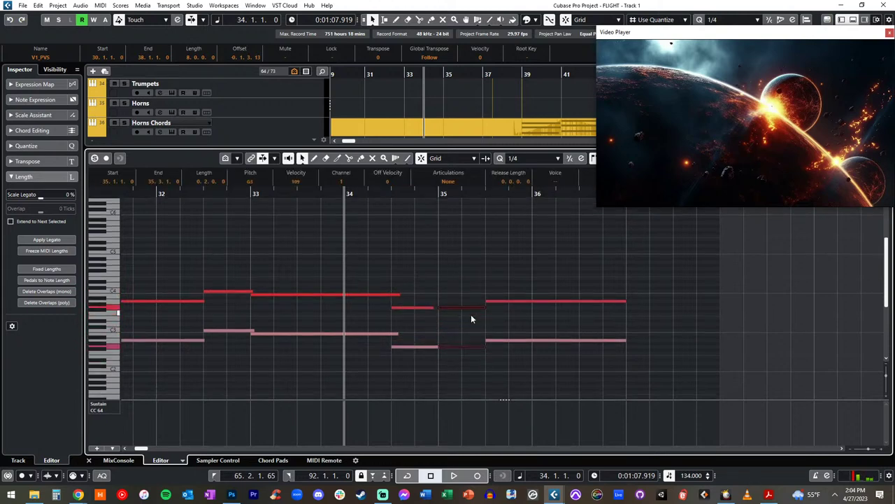
Close the note editor and play the string parts up to about bar 38 to hear the lowered notes
key(Return)
key(KP_Subtract)
key(space)
click(424, 215)
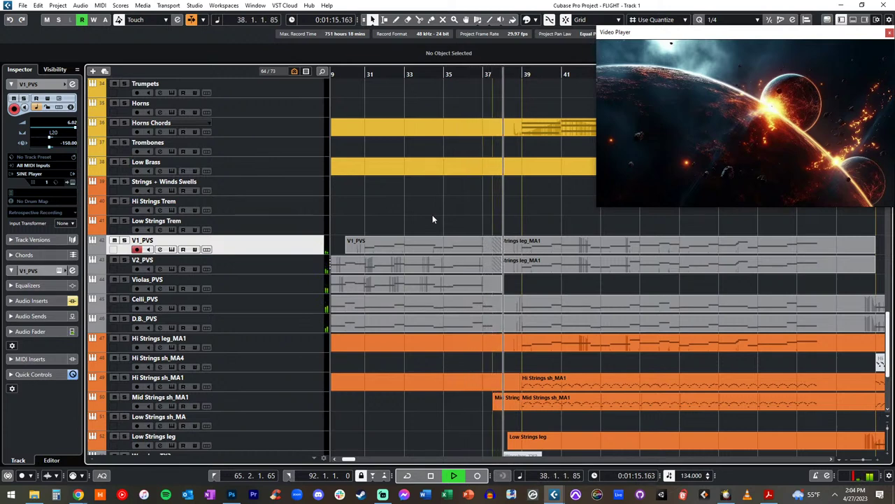
key(space)
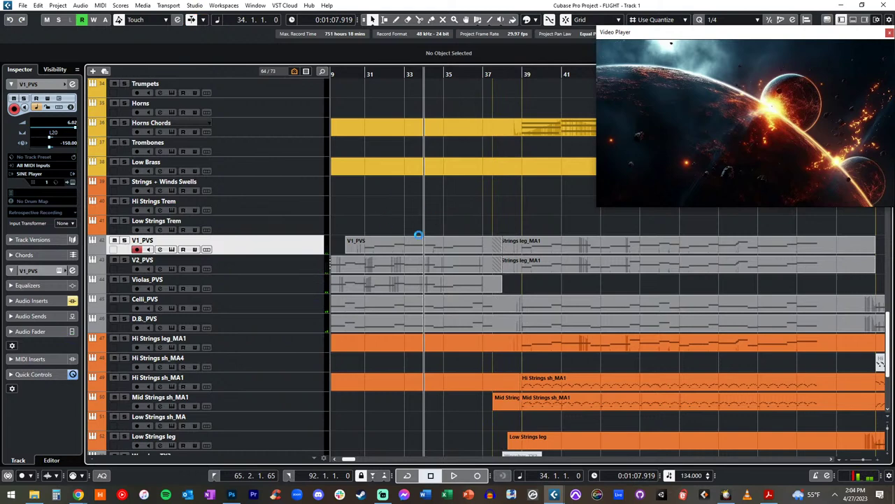
Reopen the three early string parts together and shorten the G2 notes starting at 34.3 so they end just before bar 35
drag(427, 257, 424, 283)
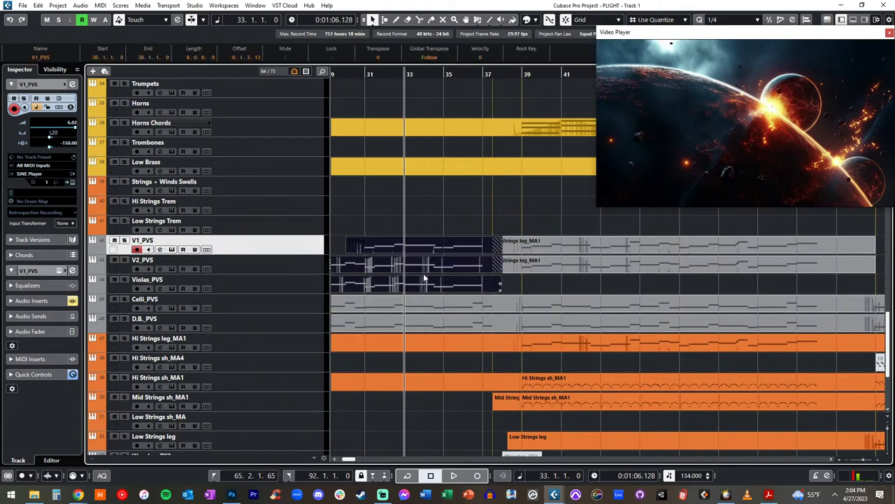
double_click(420, 245)
key(KP_Subtract)
key(space)
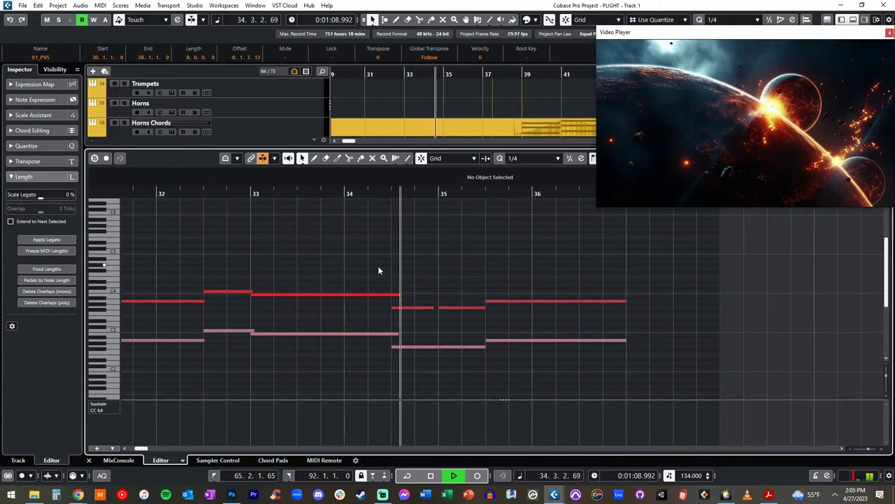
drag(377, 276, 375, 342)
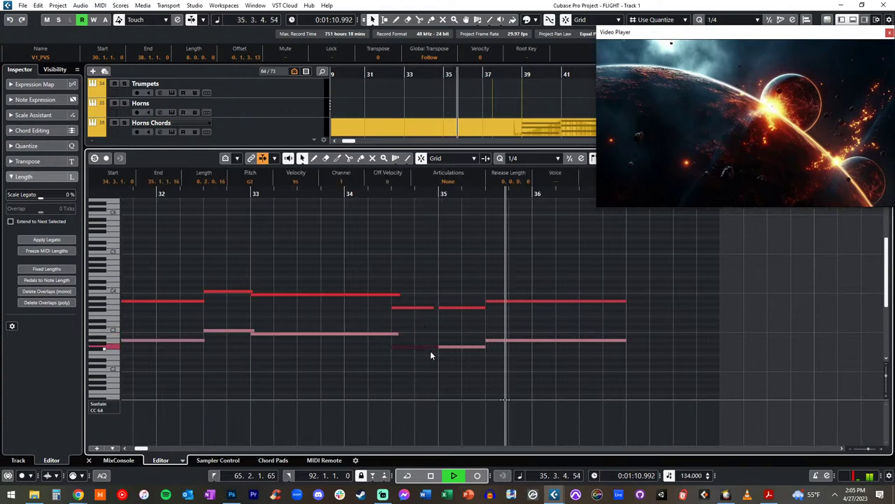
drag(483, 346, 432, 348)
key(space)
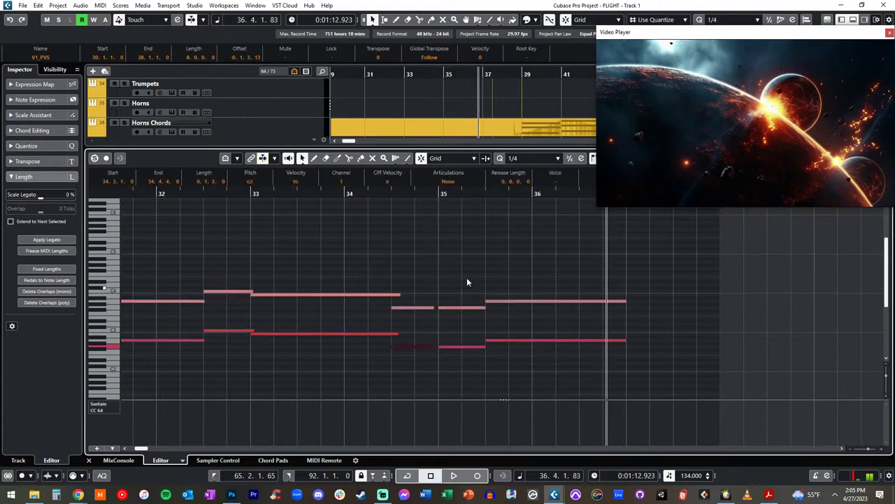
Shorten the A3 and A2 notes starting at 35.3 so they end at 36.3, and close the note editor
drag(494, 297, 537, 355)
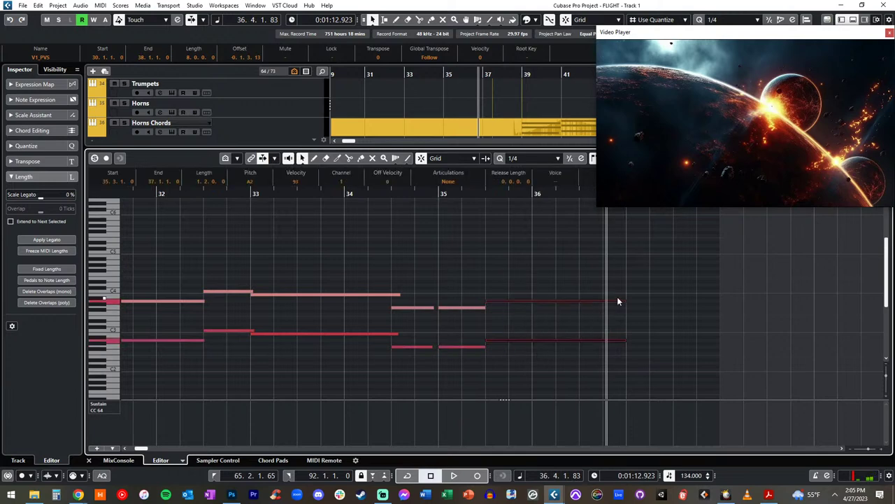
drag(624, 302, 584, 302)
key(space)
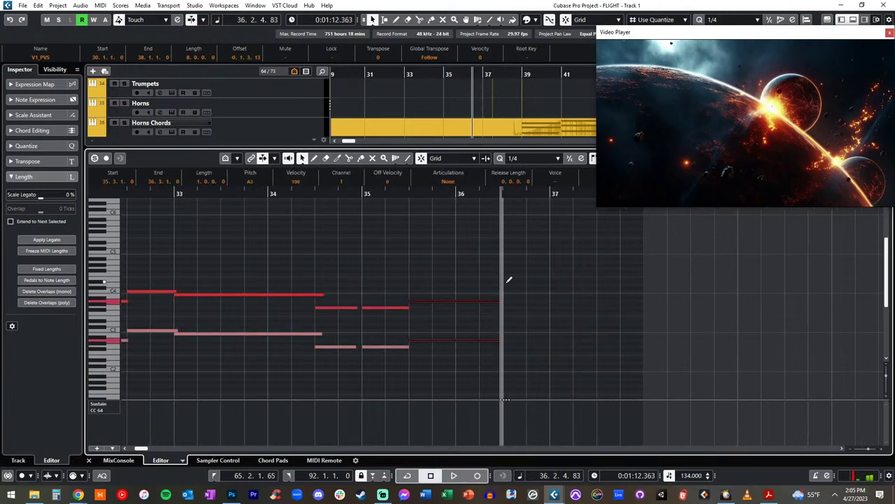
drag(506, 282, 551, 279)
key(Return)
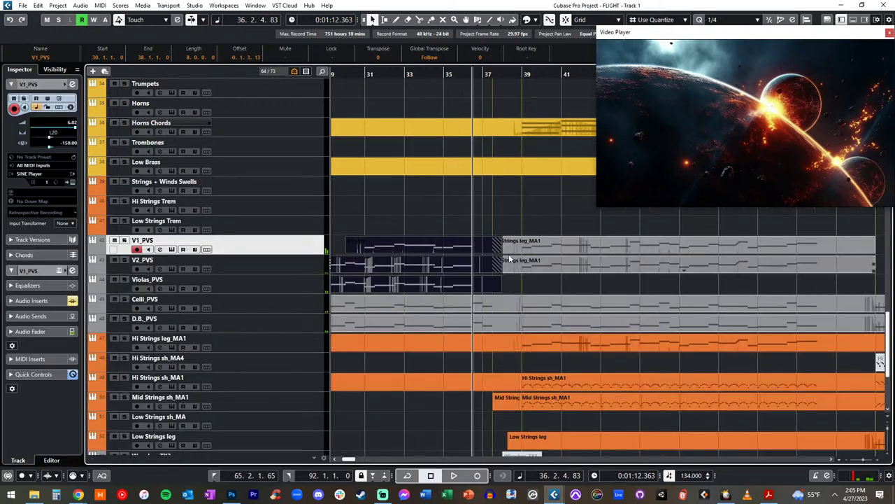
Open V1_PVS alone and add a C4 note from 36.3 to 37.1 and a D4 note from 37.1 to 38.1
click(483, 221)
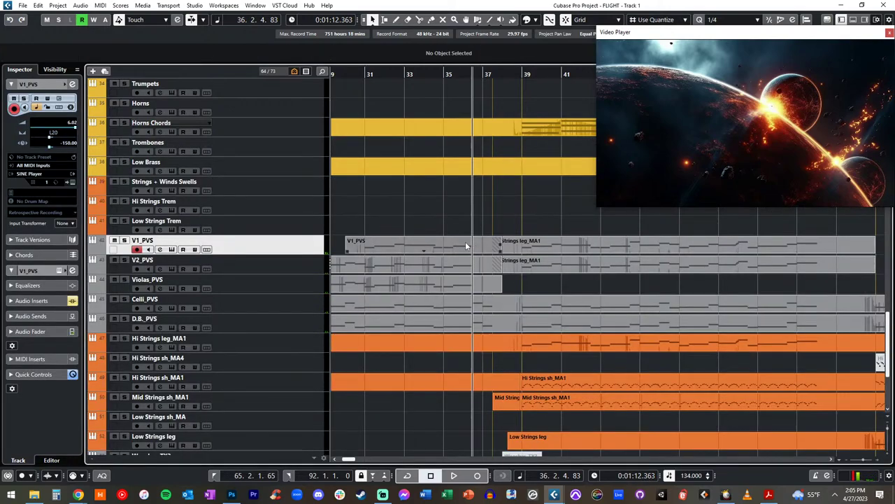
double_click(466, 245)
key(space)
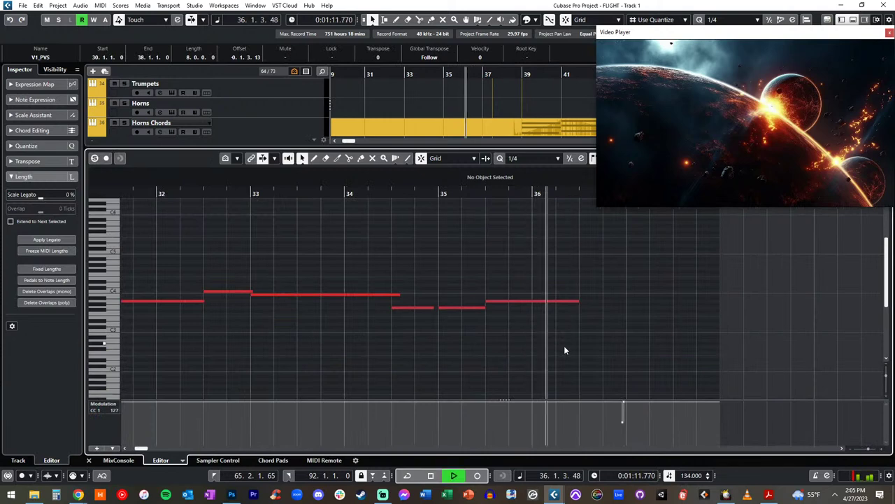
key(space)
click(506, 290)
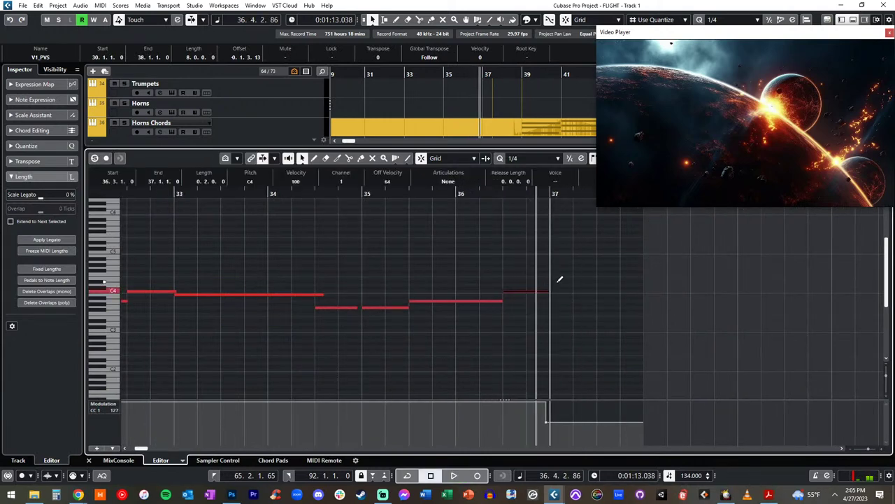
drag(559, 281, 582, 280)
mouse_move(650, 279)
mouse_down()
mouse_move(631, 281)
mouse_move(642, 285)
mouse_up()
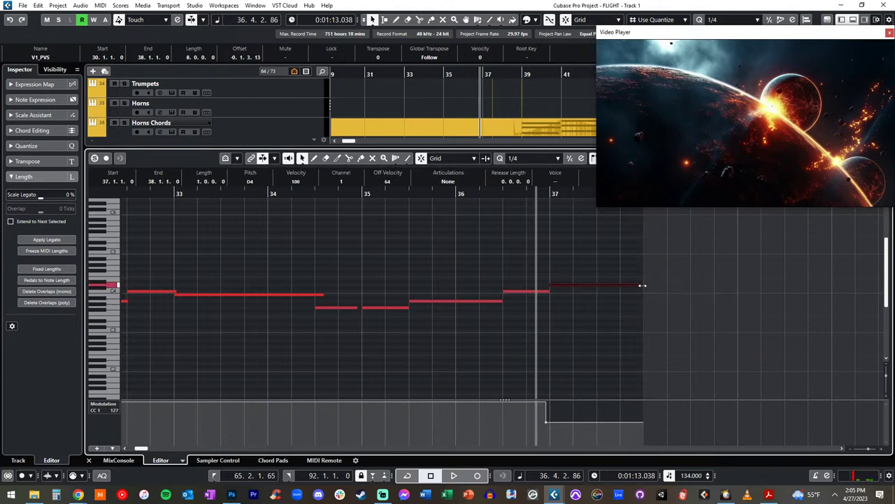
Replace the V2_PVS notes from bar 35 onward with a copy of the last four V1_PVS notes, an octave lower
click(458, 194)
drag(448, 270, 563, 317)
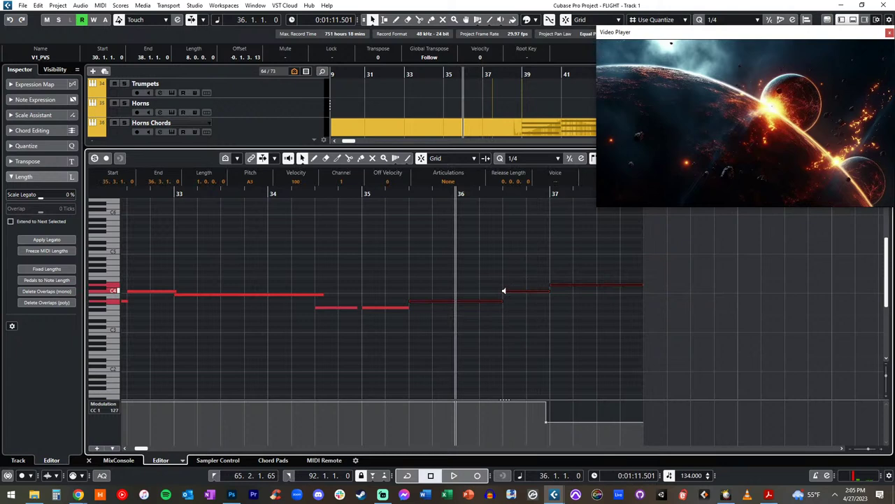
key(KP_Subtract)
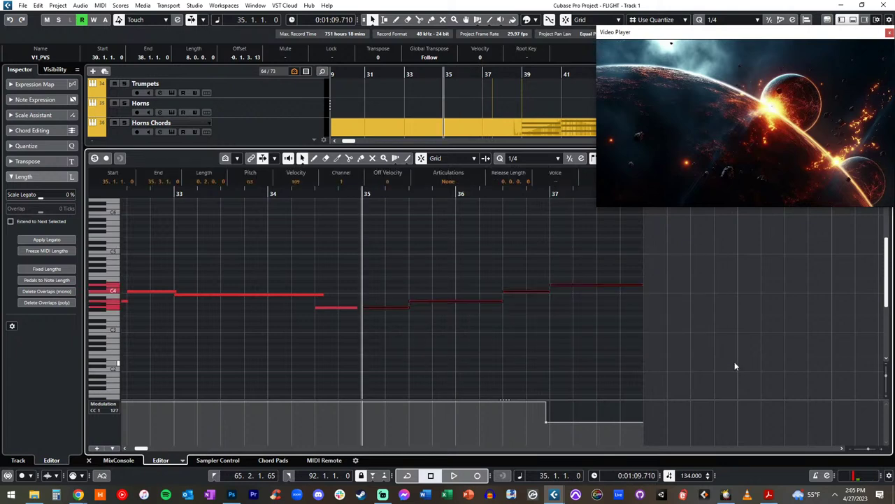
key(ctrl+e)
click(468, 273)
key(ctrl+e)
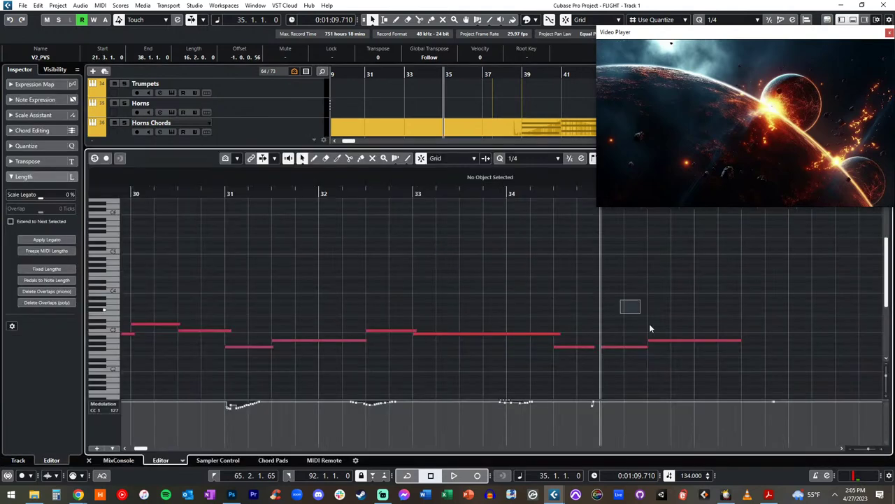
drag(649, 327, 706, 381)
key(Delete)
key(ctrl+v)
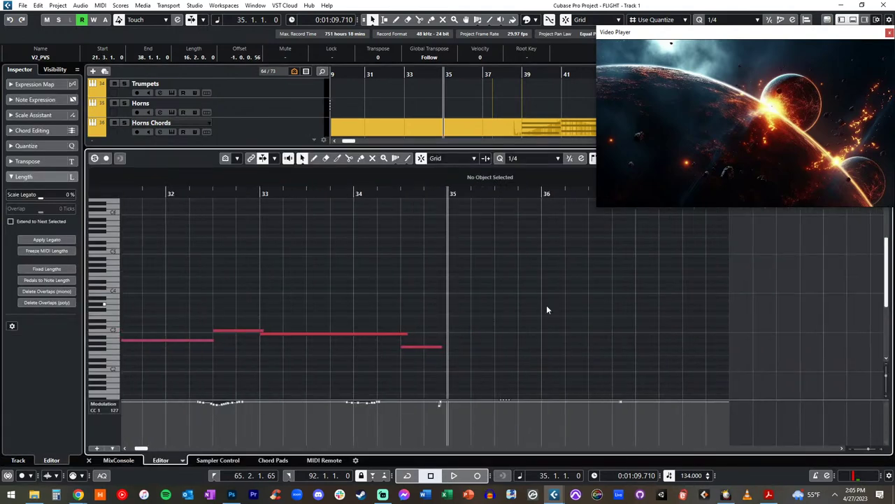
key(ctrl+e)
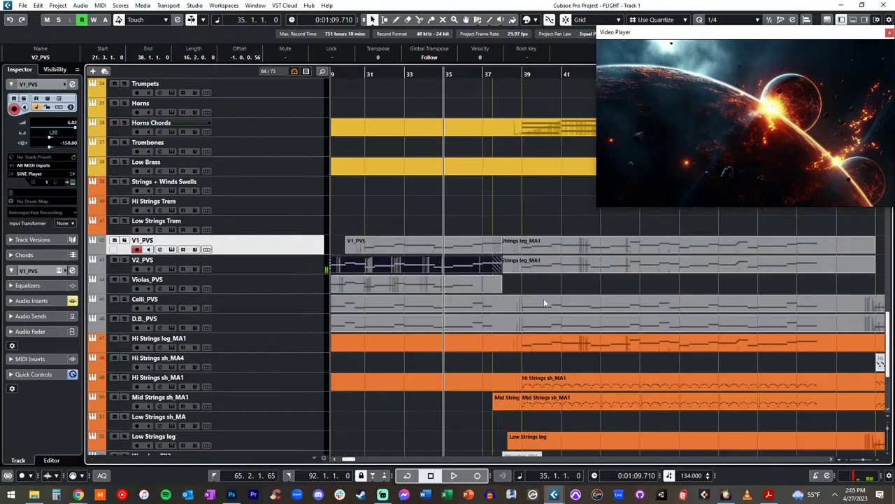
Replace the Violas_PVS notes from bar 35 onward with the same copied four-note phrase, transposed down an octave
click(460, 288)
key(ctrl+e)
drag(452, 274, 544, 345)
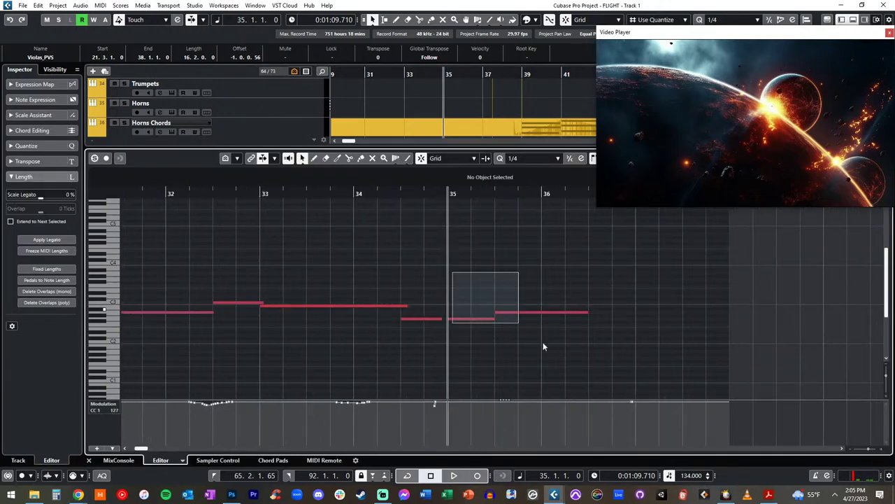
key(Delete)
key(ctrl+v)
key(shift+Down)
Play from bar 35 to about bar 37 to hear the new string ending and close the note editor
key(space)
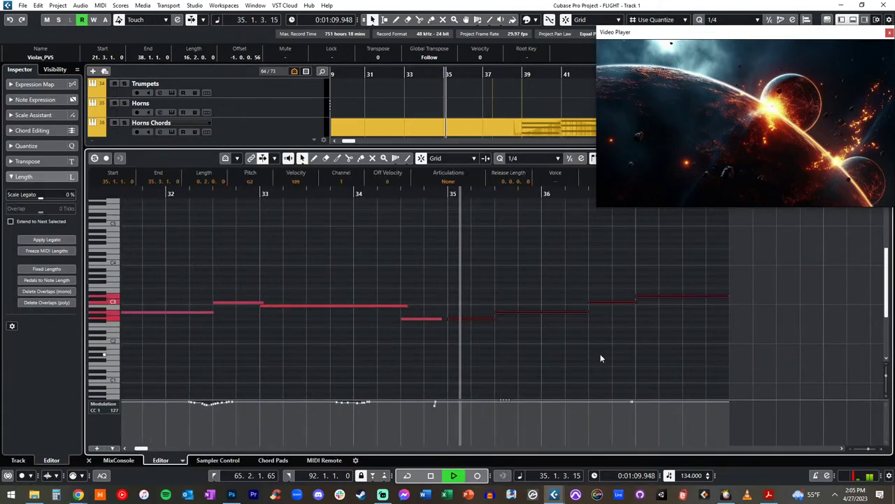
key(ctrl+e)
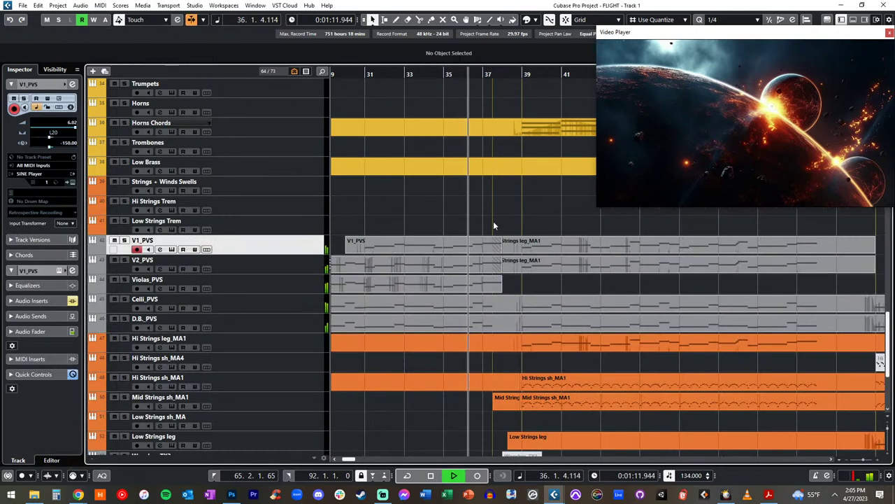
key(space)
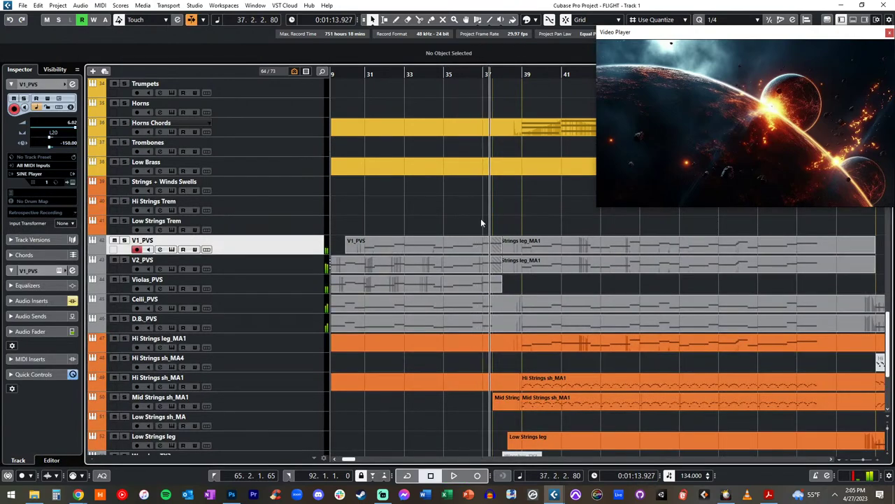
Open the three early string parts together and shorten the D4 and D3 notes starting at 37.1 so they end at 37.3
drag(481, 222, 482, 286)
double_click(448, 254)
scroll(447, 256, right, 3)
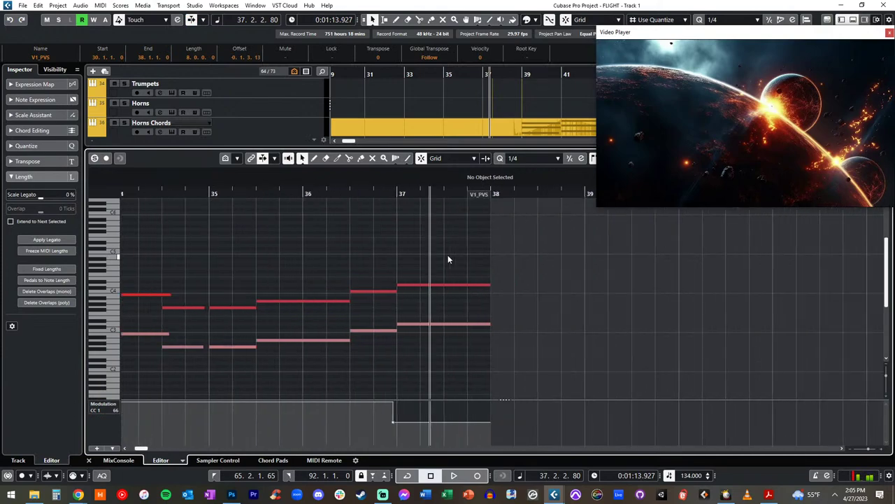
drag(451, 258, 468, 371)
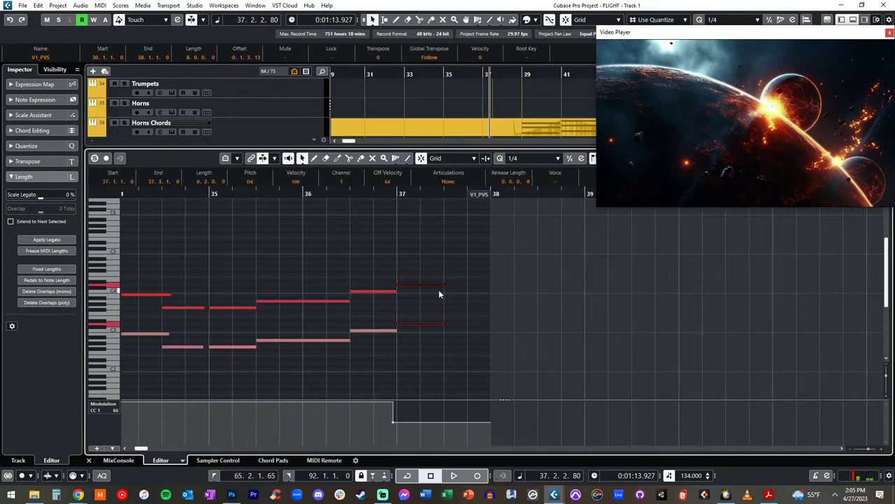
Glue the early V1_PVS and V2_PVS parts to the Strings leg_MA1 parts that follow them, and select the Violas_PVS part
key(ctrl+e)
right_click(480, 233)
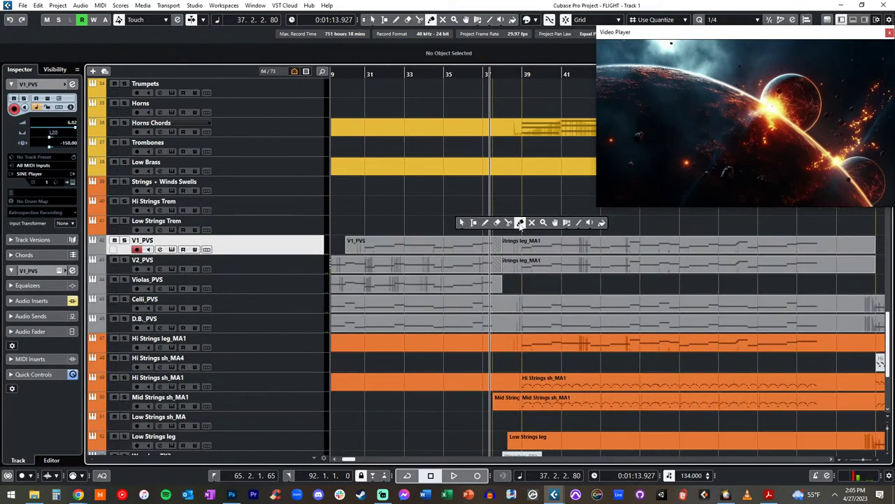
click(519, 223)
click(450, 246)
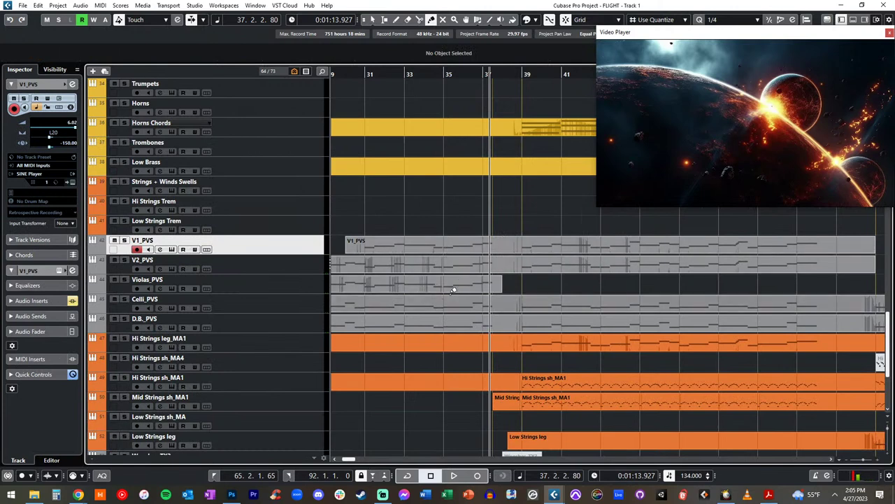
key(1)
click(453, 282)
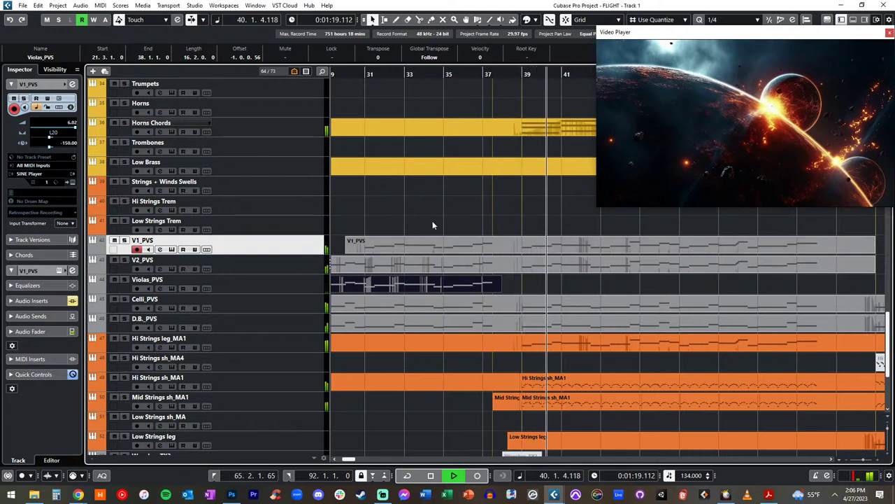
Play the joined string parts through Act 2A and briefly solo Mid Strings sh_MA1 to check how the layers sound
scroll(433, 222, right, 2)
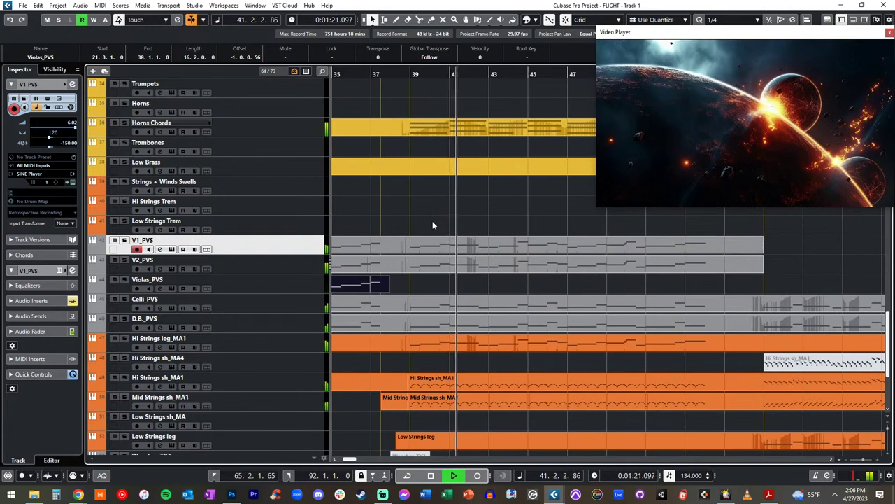
scroll(432, 225, up, 3)
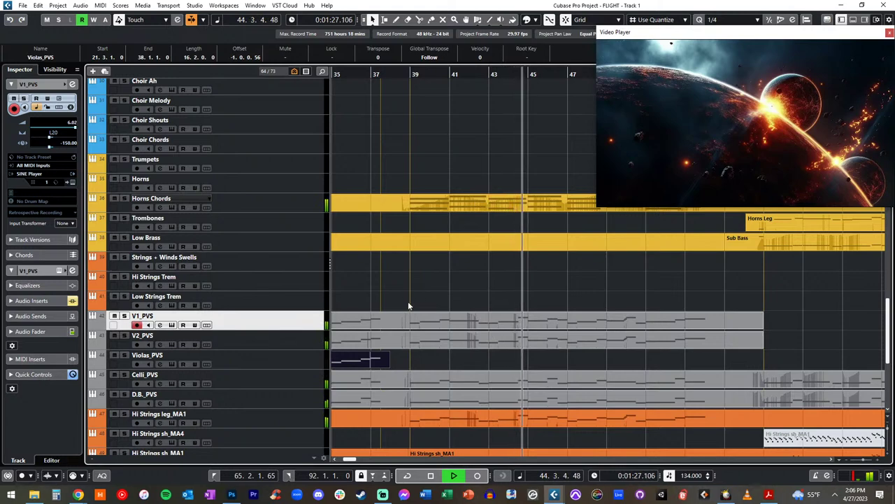
scroll(408, 301, down, 6)
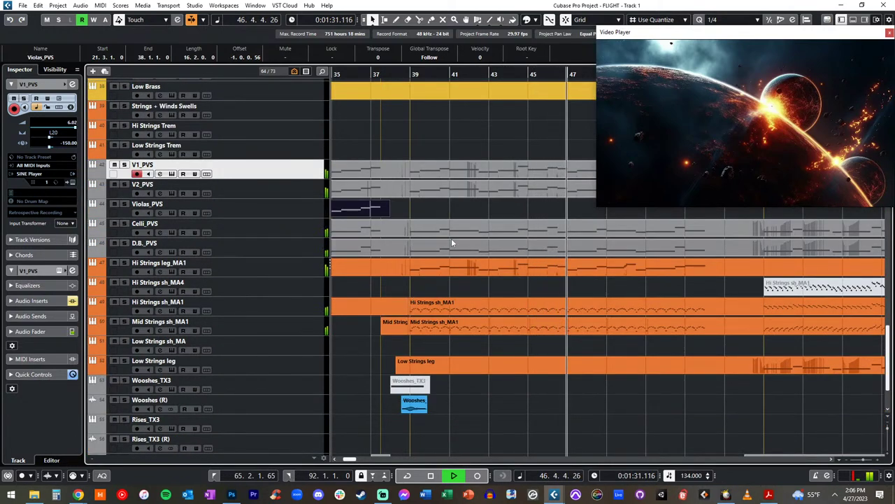
click(125, 322)
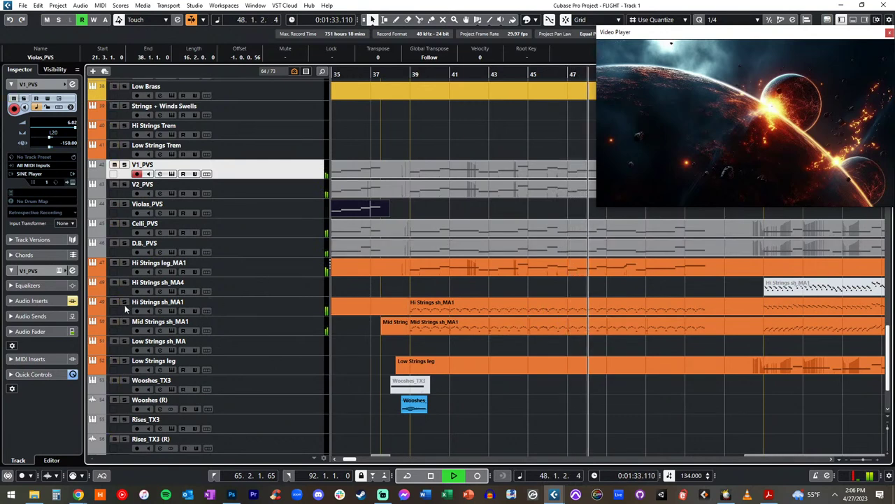
click(125, 322)
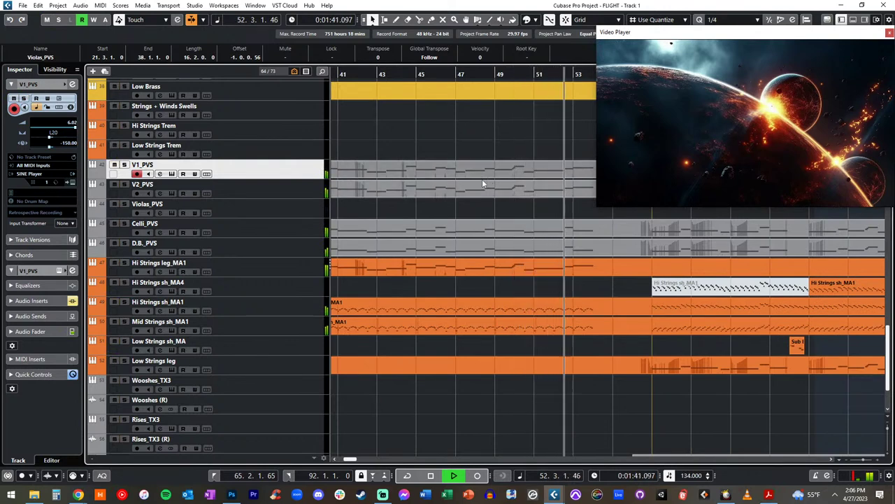
Reorder the tracks so Hi Strings leg_MA1 sits directly above V1_PVS, and clear the part selection
drag(242, 269, 246, 166)
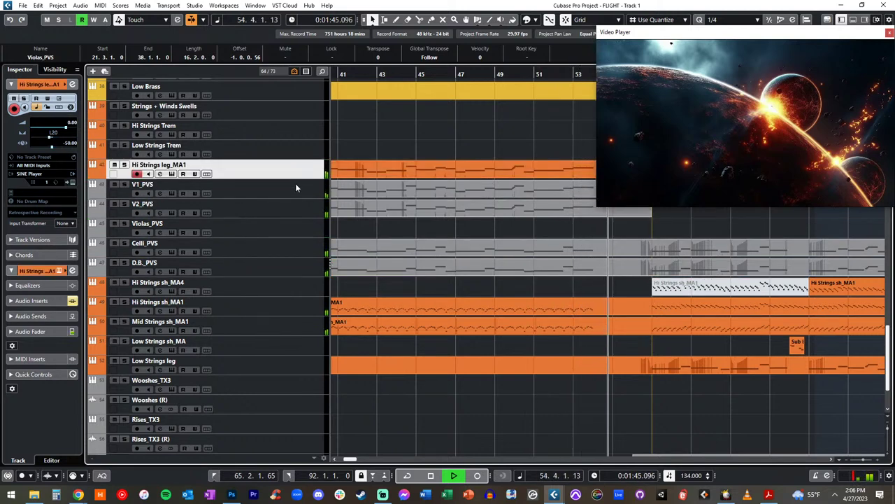
click(441, 144)
Listen through the cue from about bar 55 to bar 88, following the strings, choir, brass, synths, percussion and closing piano
scroll(440, 144, down, 3)
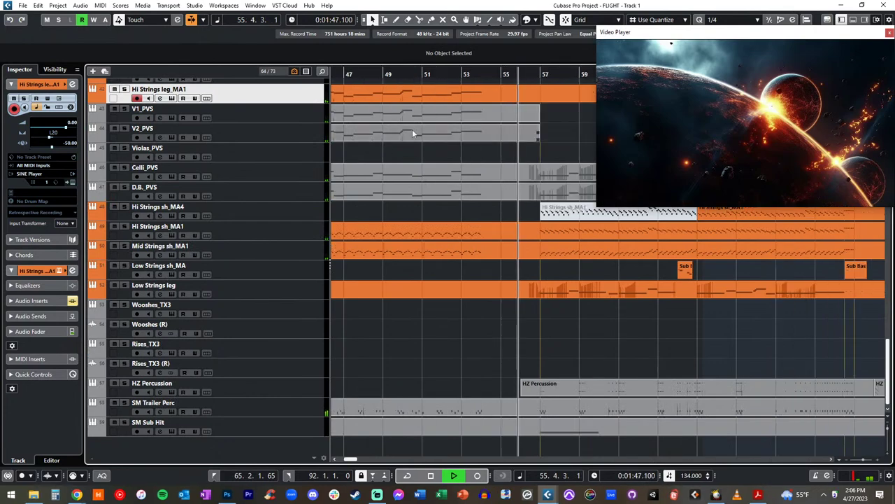
scroll(423, 149, up, 6)
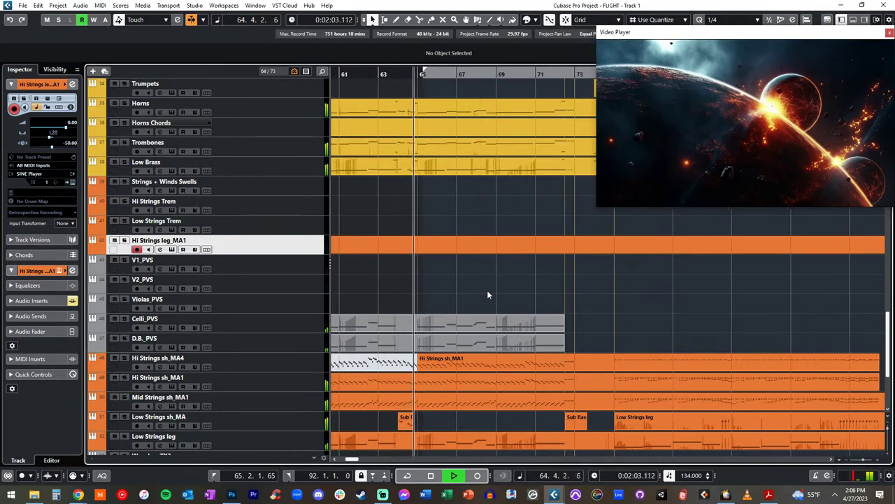
scroll(487, 289, down, 4)
scroll(473, 269, up, 10)
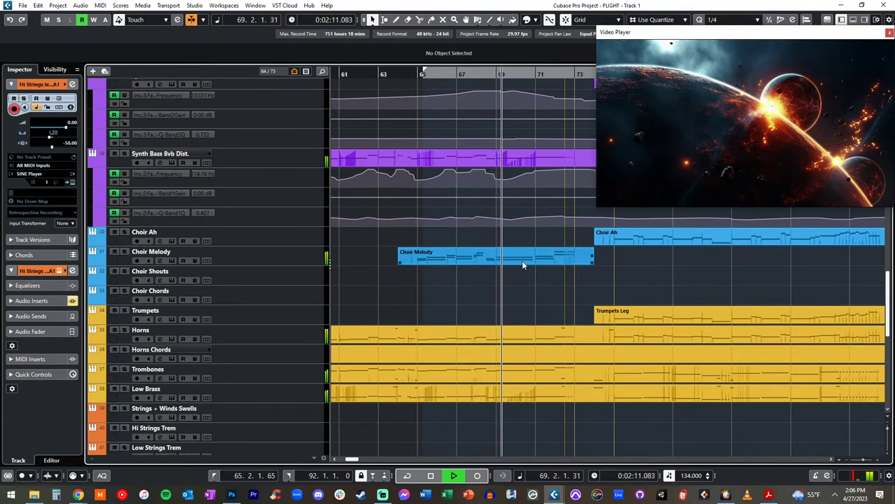
scroll(523, 263, right, 1)
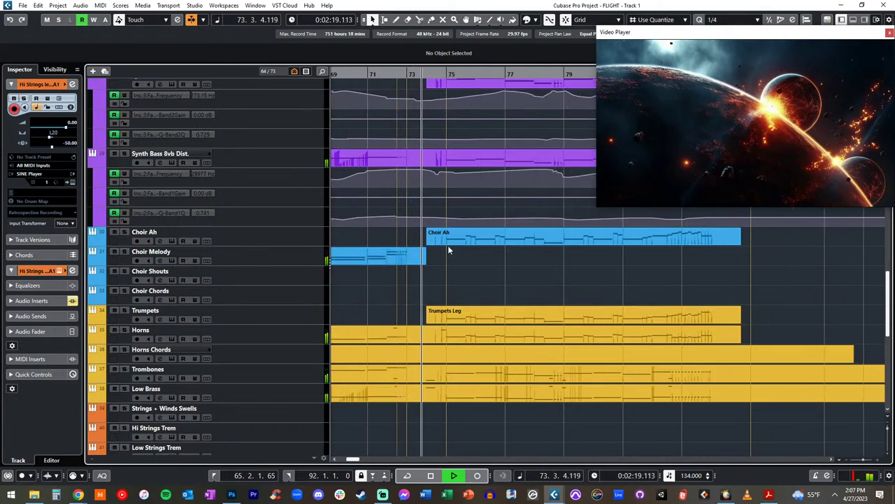
scroll(451, 241, up, 5)
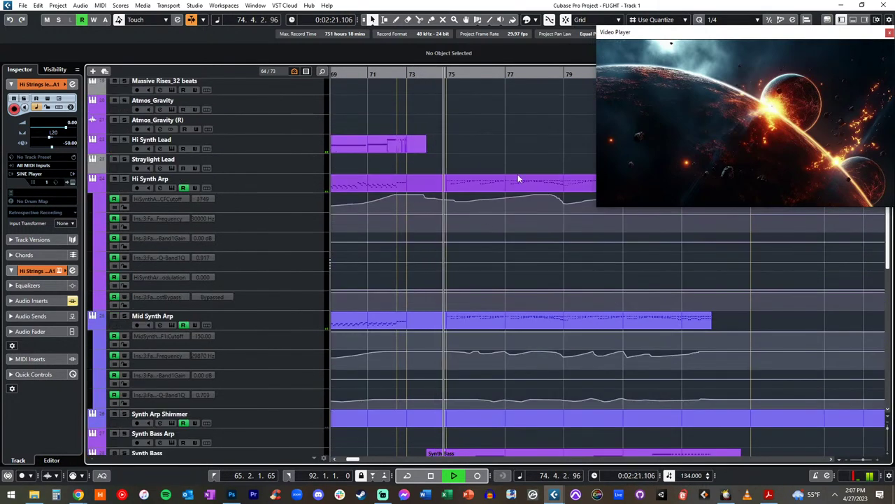
scroll(461, 179, right, 1)
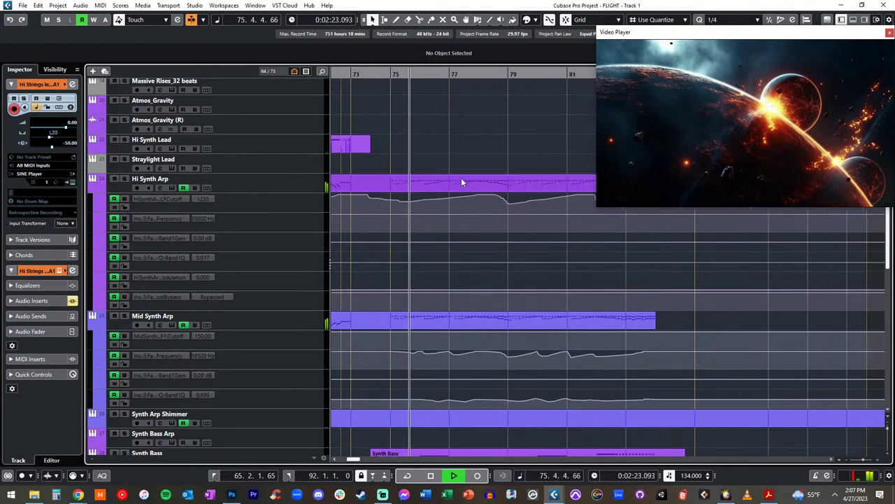
scroll(462, 180, right, 2)
scroll(462, 179, left, 2)
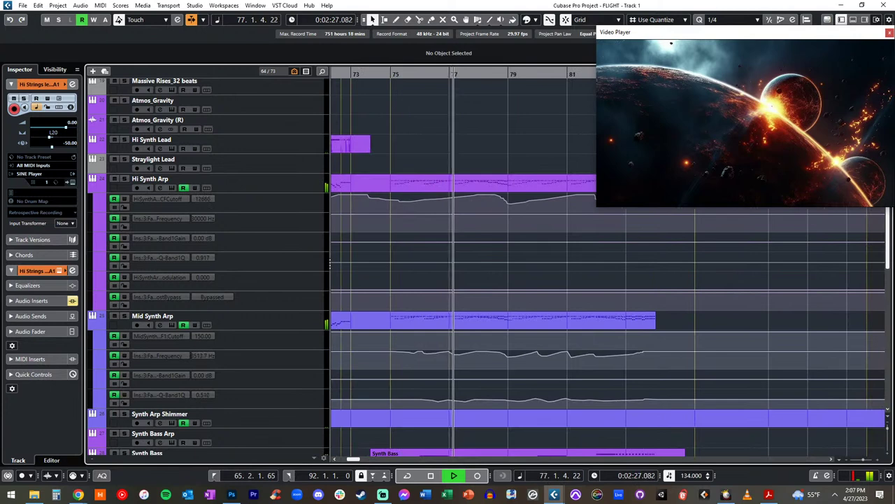
scroll(484, 153, right, 2)
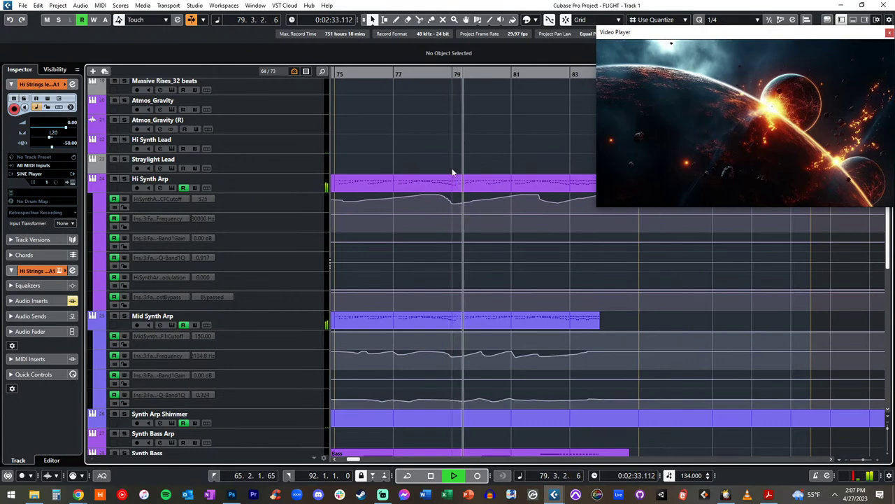
scroll(452, 171, down, 10)
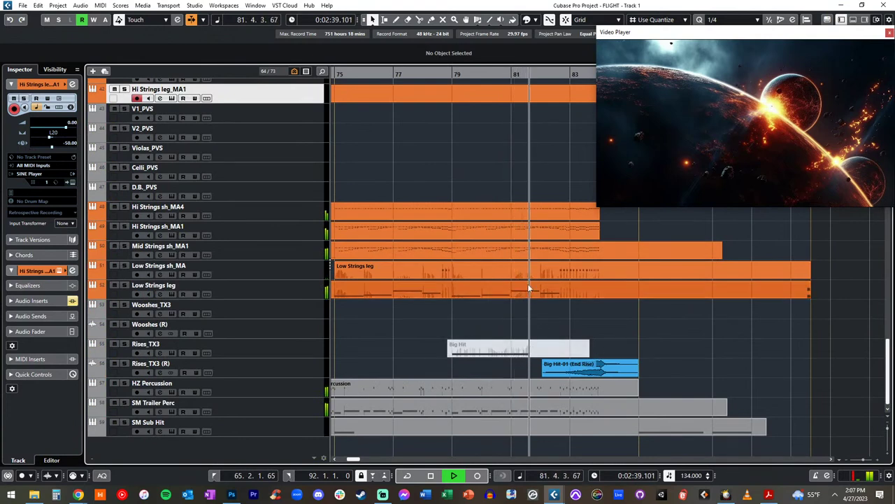
scroll(529, 287, right, 1)
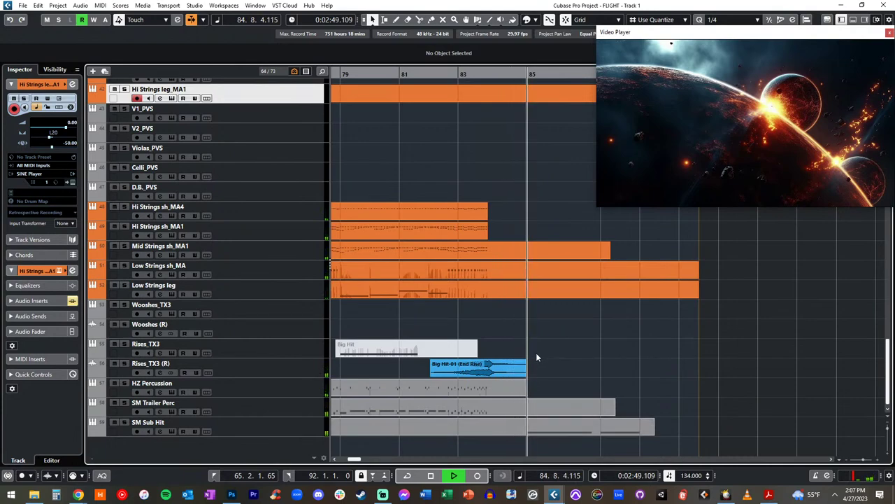
scroll(552, 307, up, 15)
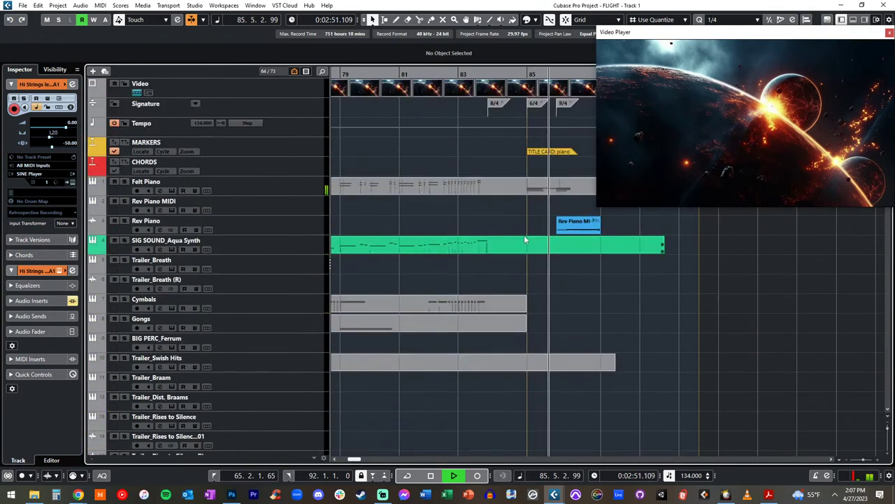
scroll(525, 236, right, 2)
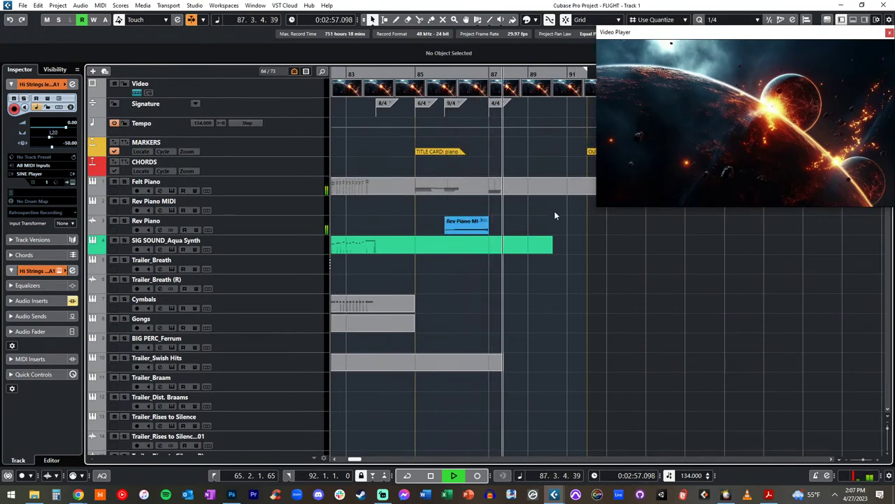
scroll(531, 207, right, 3)
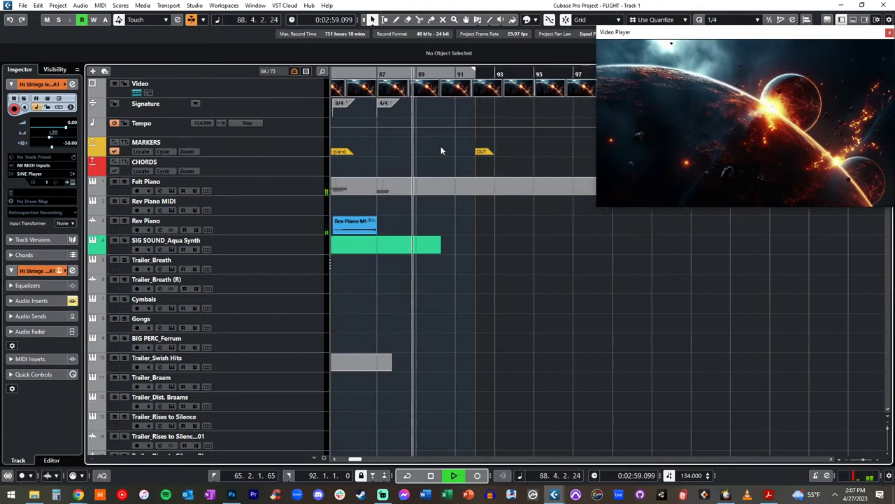